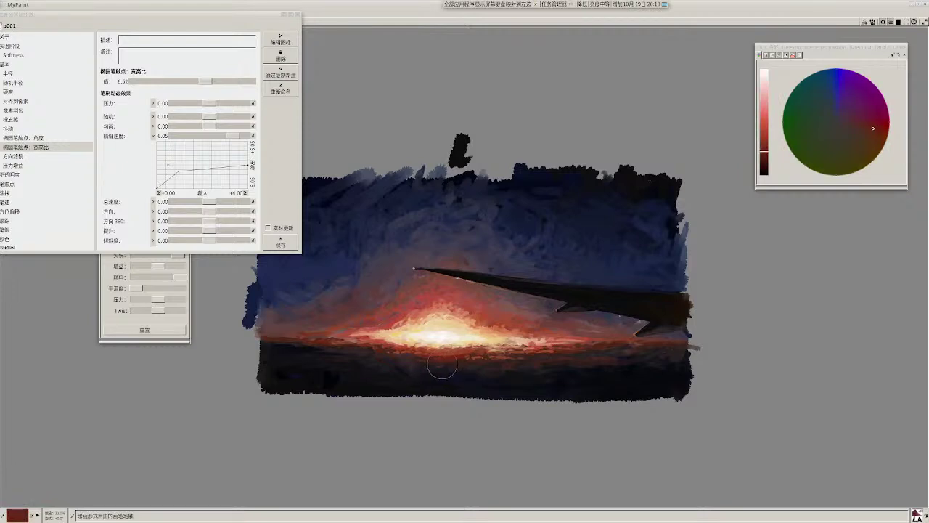
Step: Try the stored oil-01-clean copy preset, reduce its brush size, and switch to the classic/brush preset
{"action": "key", "text": "1"}
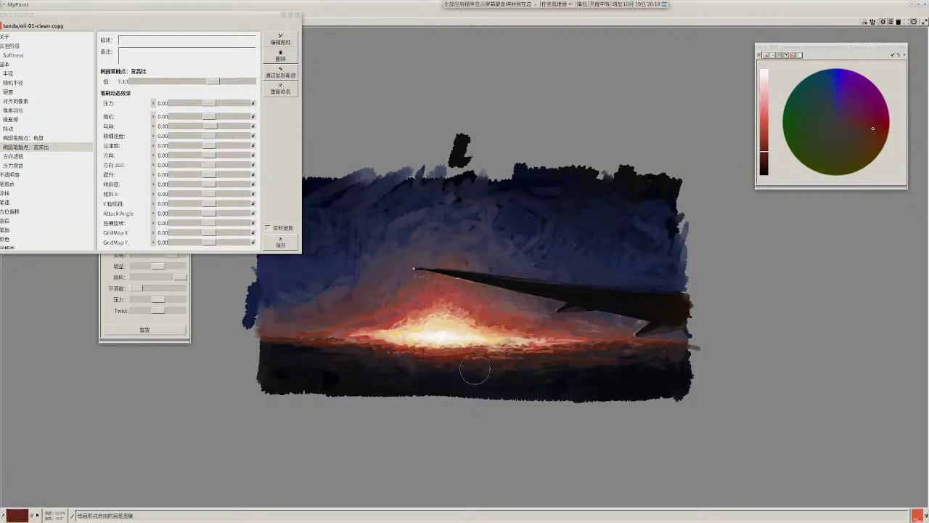
{"action": "key", "text": "d"}
{"action": "key", "text": "d"}
{"action": "key", "text": "d"}
{"action": "key", "text": "d"}
{"action": "key", "text": "2"}
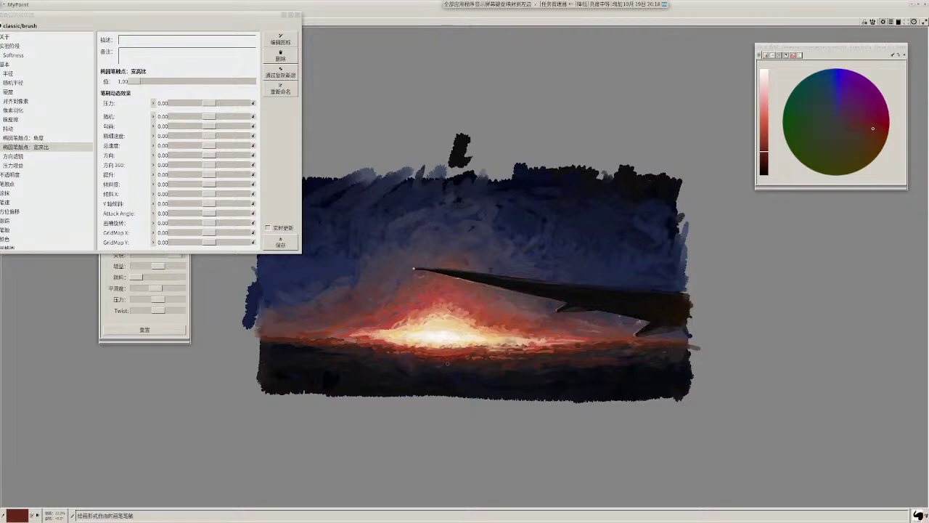
Step: Pick a dark brown paint colour, compare the stored smudging and oil presets, and switch to acrylic-04-paint
{"action": "scroll", "coordinate": [446, 377], "scroll_direction": "up", "scroll_amount": 2}
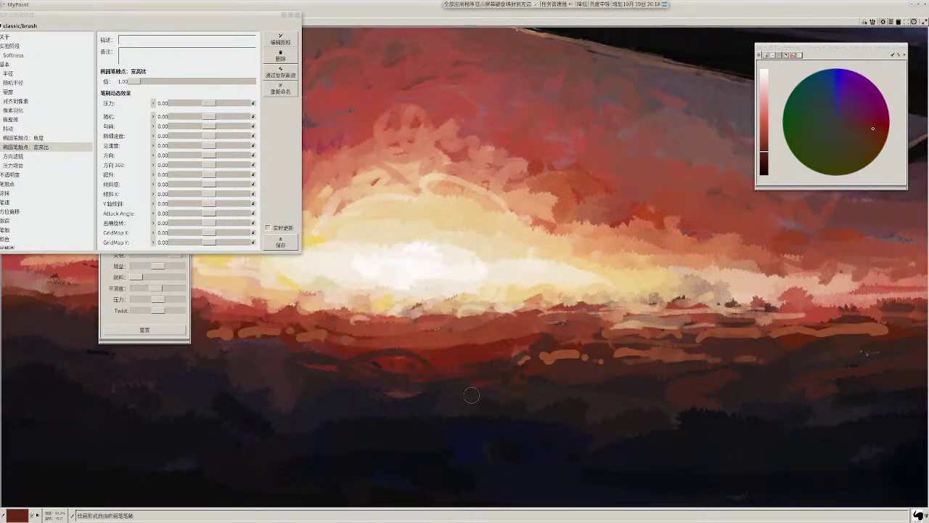
{"action": "key", "text": "3"}
{"action": "key", "text": "4"}
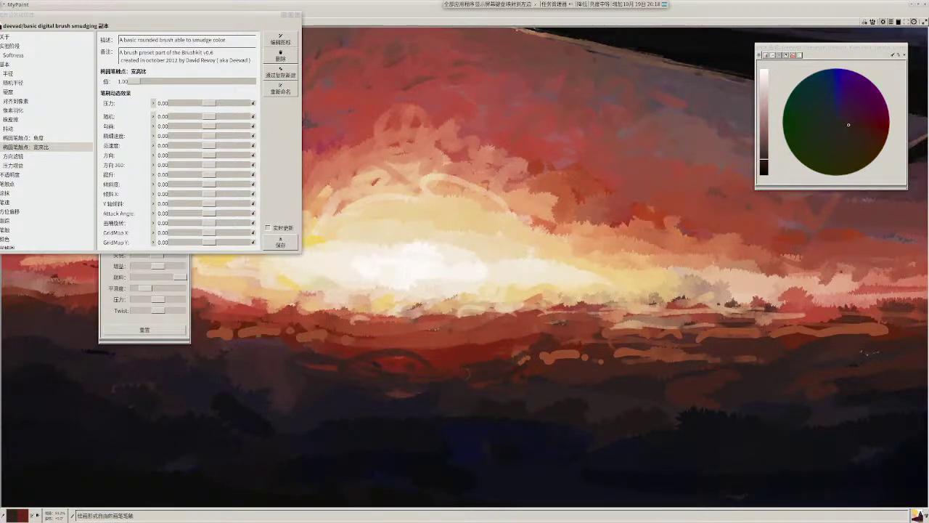
{"action": "mouse_move", "coordinate": [468, 374]}
{"action": "left_mouse_down"}
{"action": "mouse_move", "coordinate": [479, 379]}
{"action": "mouse_move", "coordinate": [471, 384]}
{"action": "left_mouse_up"}
{"action": "key", "text": "1"}
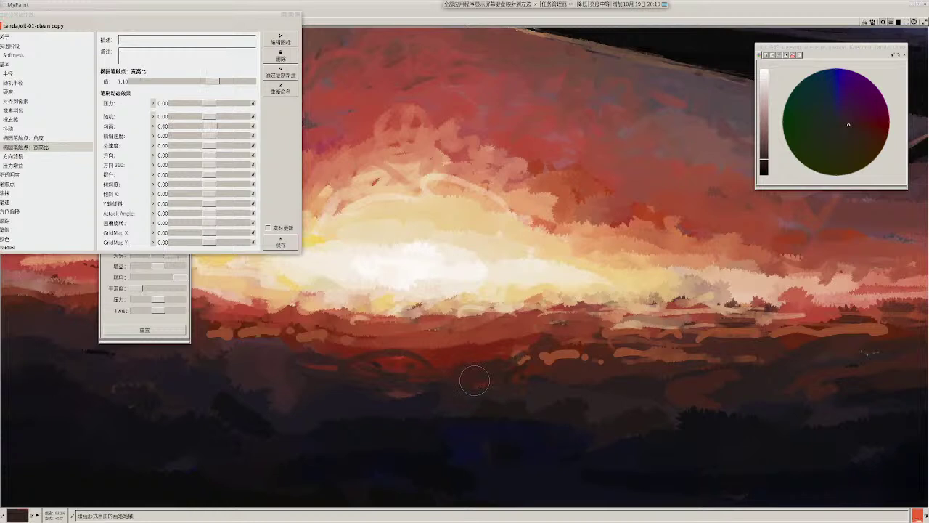
{"action": "key", "text": "3"}
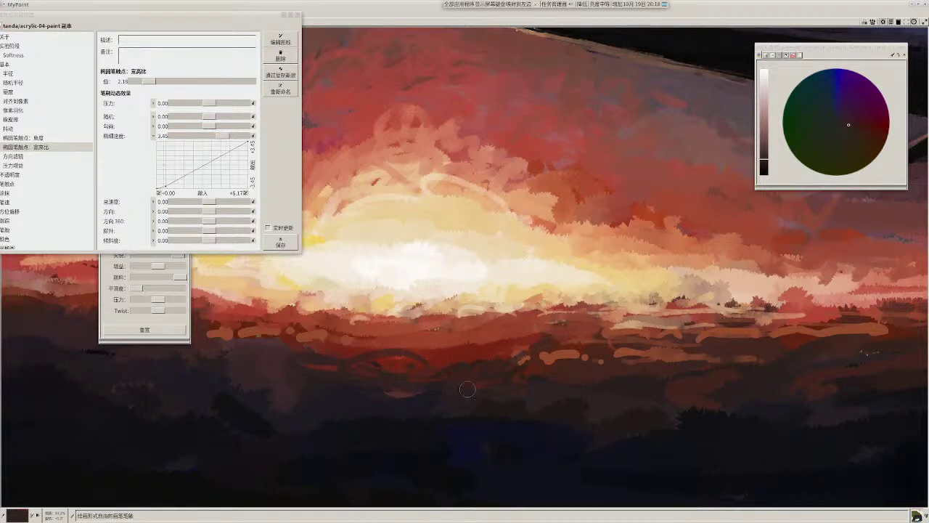
Step: Move the brush settings editor clear of the menu bar and bring up the two tablet-button terminals
{"action": "left_click_drag", "start_coordinate": [224, 18], "coordinate": [253, 12]}
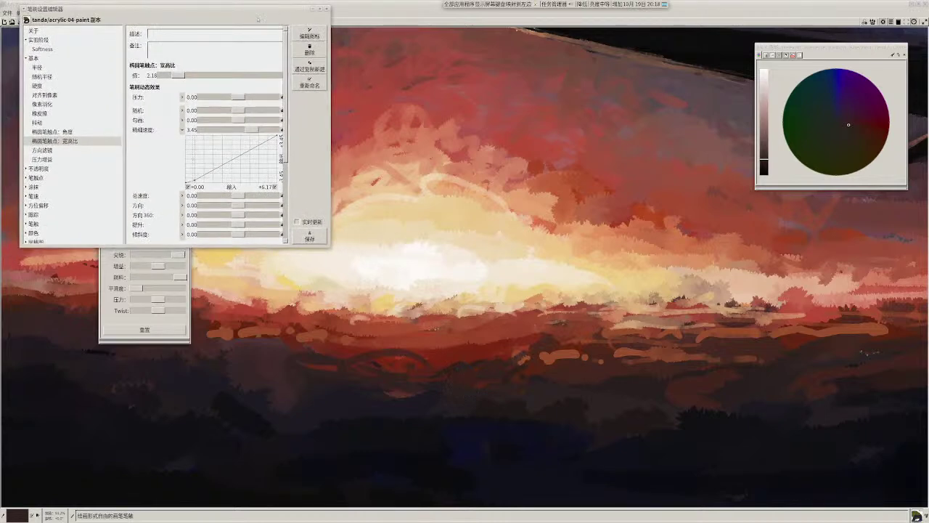
{"action": "left_click", "coordinate": [175, 322]}
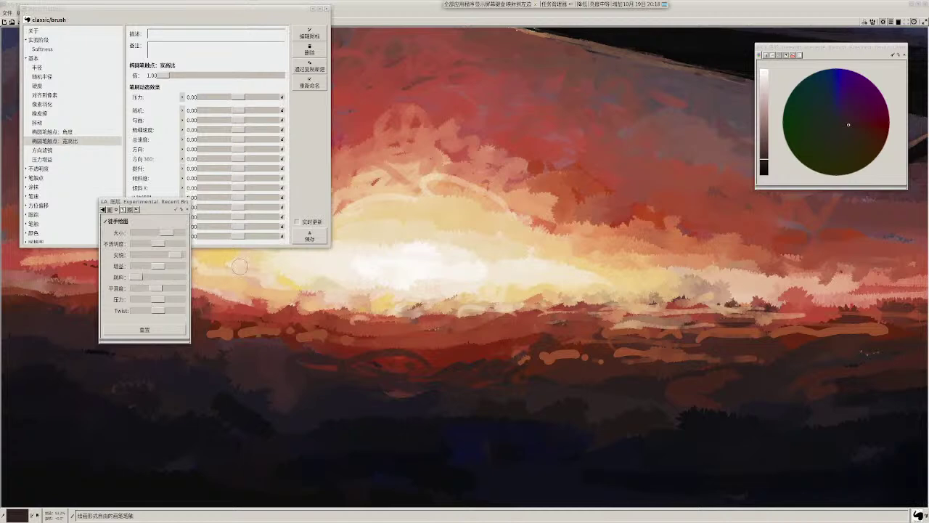
{"action": "left_click_drag", "start_coordinate": [132, 9], "coordinate": [137, 33]}
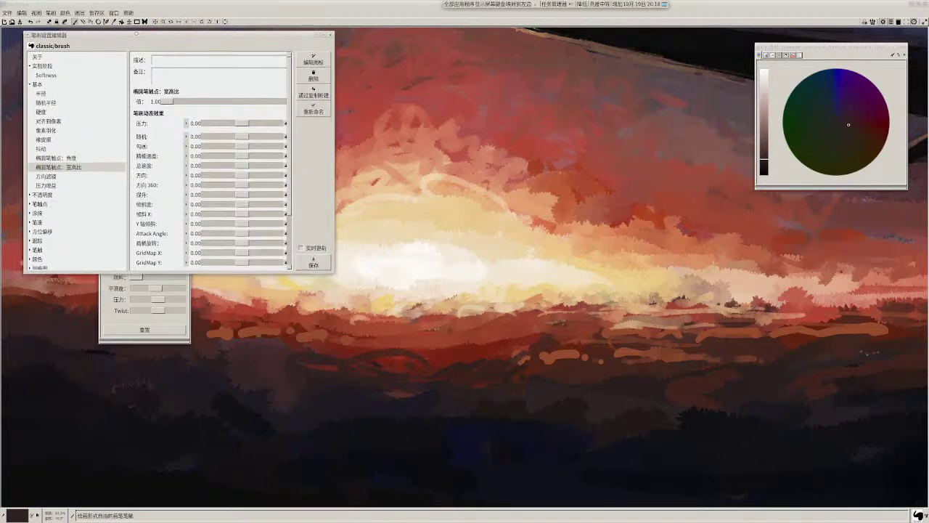
{"action": "key", "text": "alt+Tab"}
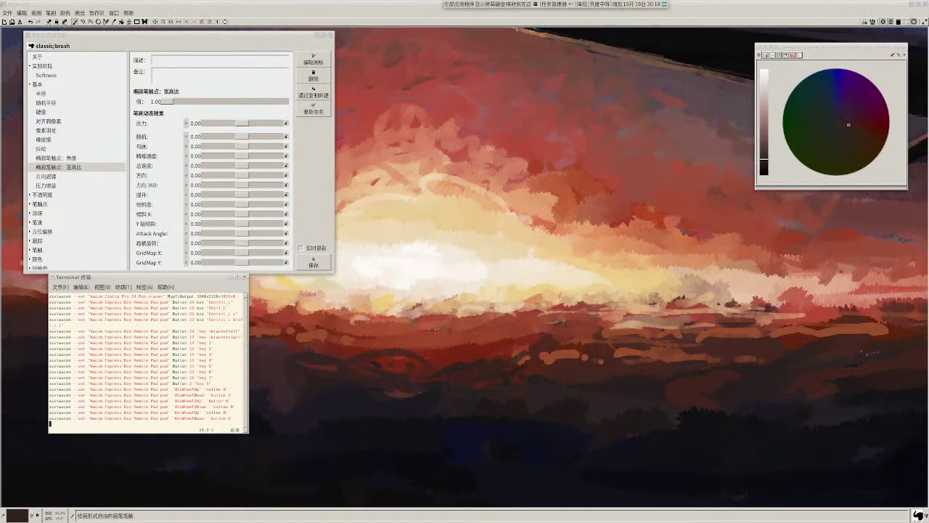
{"action": "key", "text": "alt+Tab"}
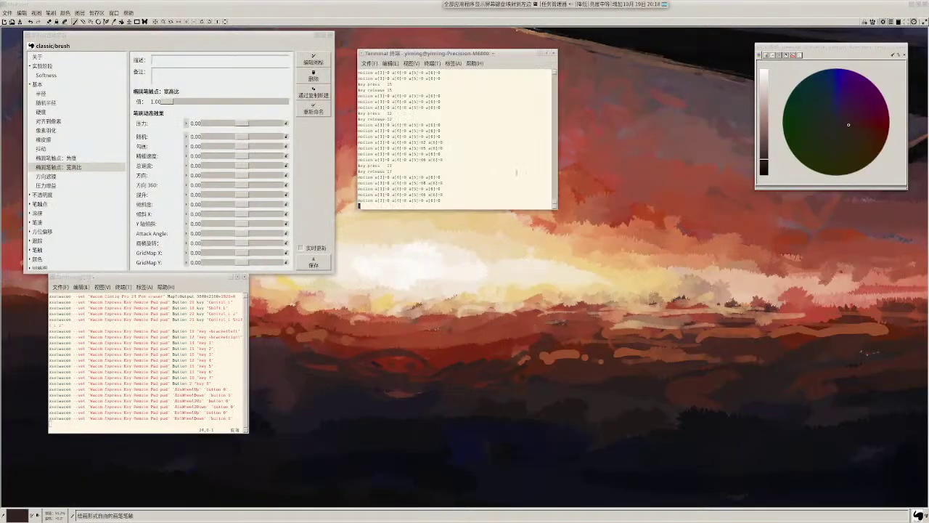
Step: Test the tablet remote's shortcut 8 button against the terminal's event log and close that terminal
{"action": "key", "text": "8"}
{"action": "key", "text": "8"}
{"action": "key", "text": "8"}
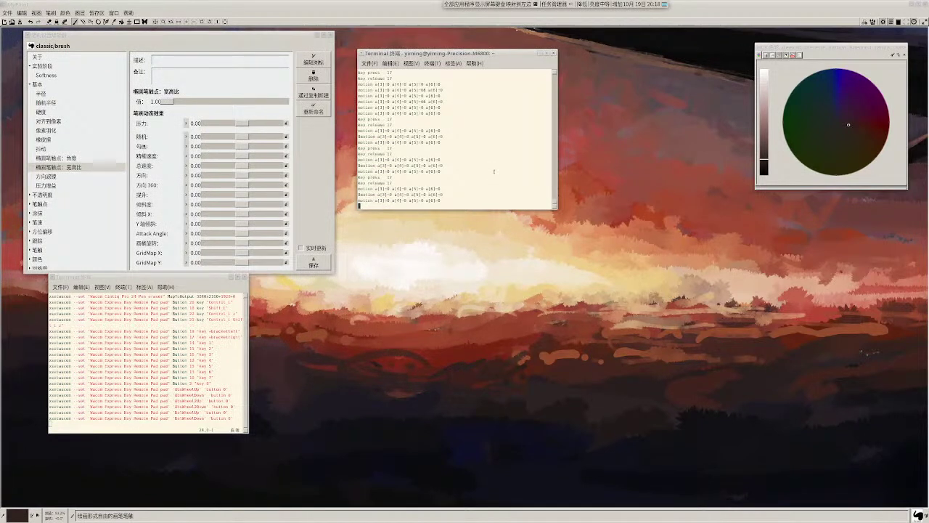
{"action": "key", "text": "8"}
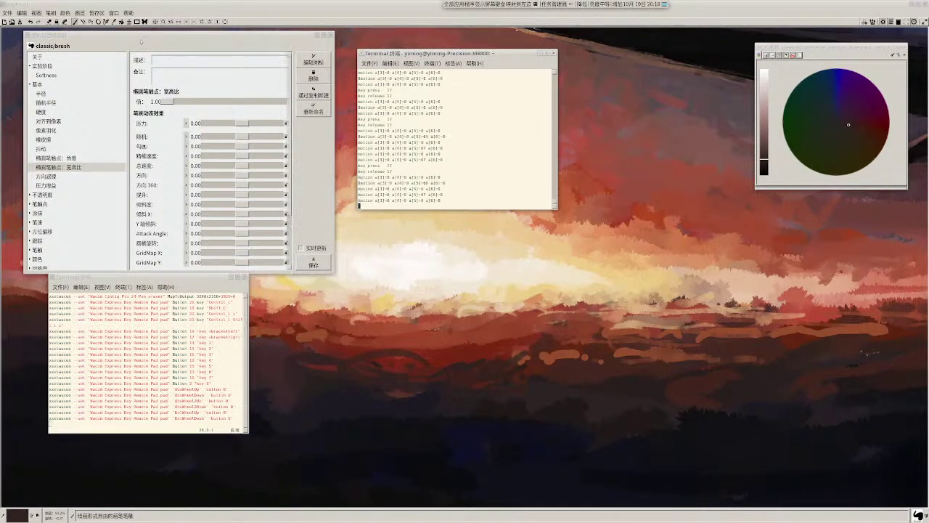
{"action": "left_click", "coordinate": [553, 53]}
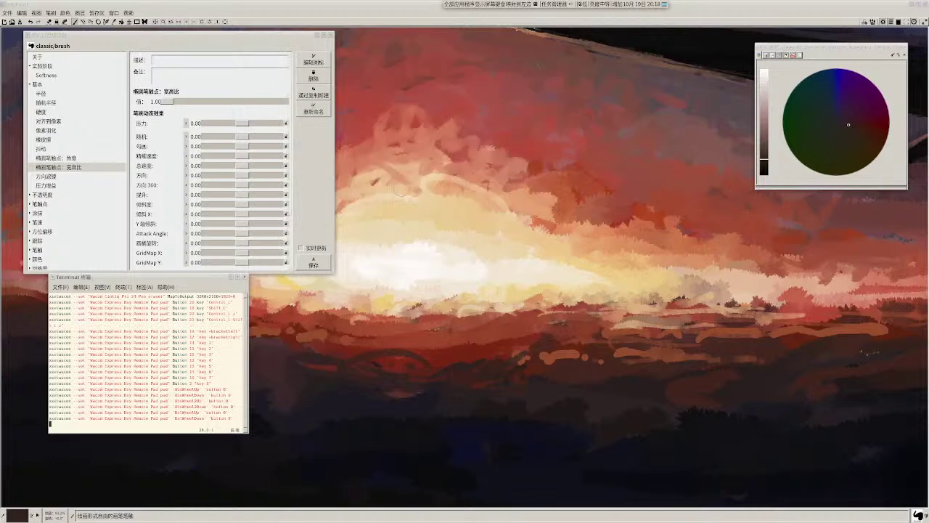
Step: Put away the tablet-mapping terminal and bring the brush preset palette in front of the settings editor
{"action": "left_click_drag", "start_coordinate": [216, 280], "coordinate": [219, 299]}
{"action": "left_click", "coordinate": [247, 297]}
{"action": "mouse_move", "coordinate": [244, 36]}
{"action": "left_mouse_down"}
{"action": "mouse_move", "coordinate": [471, 36]}
{"action": "mouse_move", "coordinate": [255, 48]}
{"action": "left_mouse_up"}
{"action": "left_click", "coordinate": [152, 319]}
{"action": "left_click", "coordinate": [104, 209]}
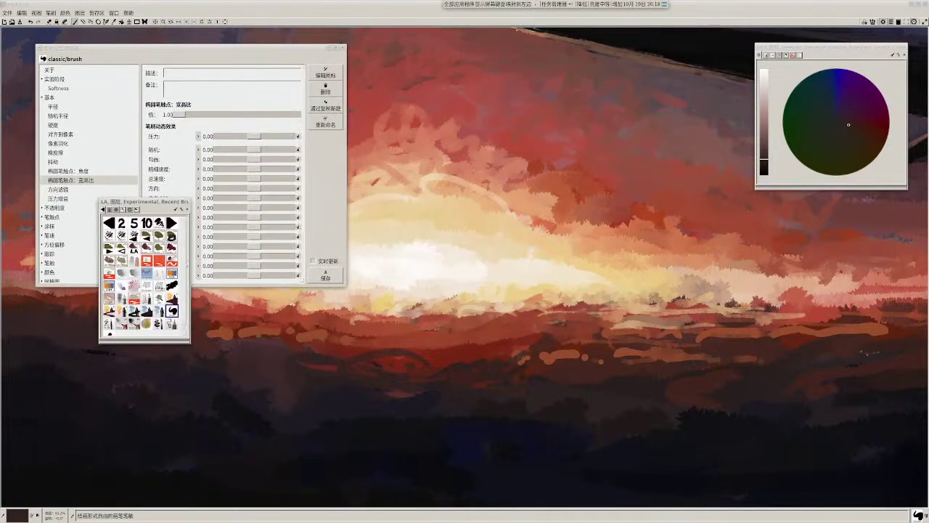
Step: Choose the acrylic-04-with-water brush, try a short stroke across the bright glow, and undo it
{"action": "left_click", "coordinate": [158, 249]}
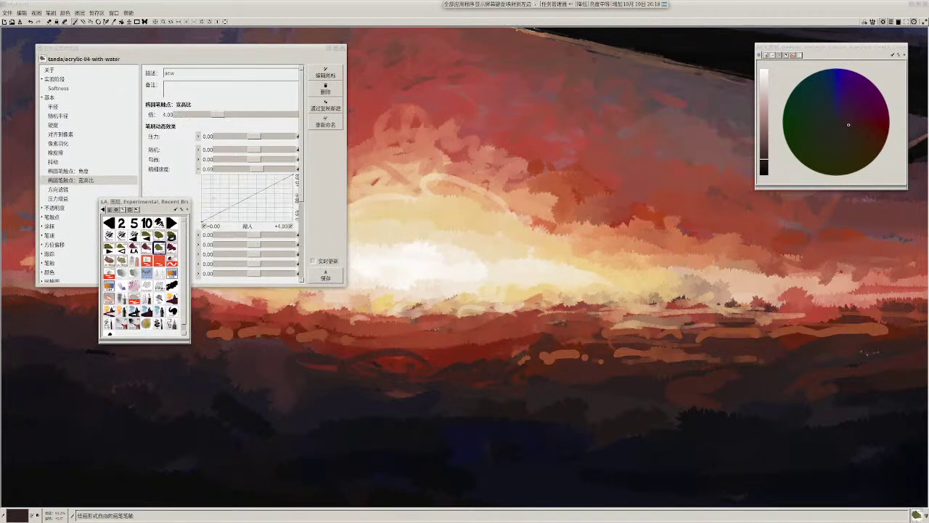
{"action": "left_click_drag", "start_coordinate": [458, 289], "coordinate": [517, 289]}
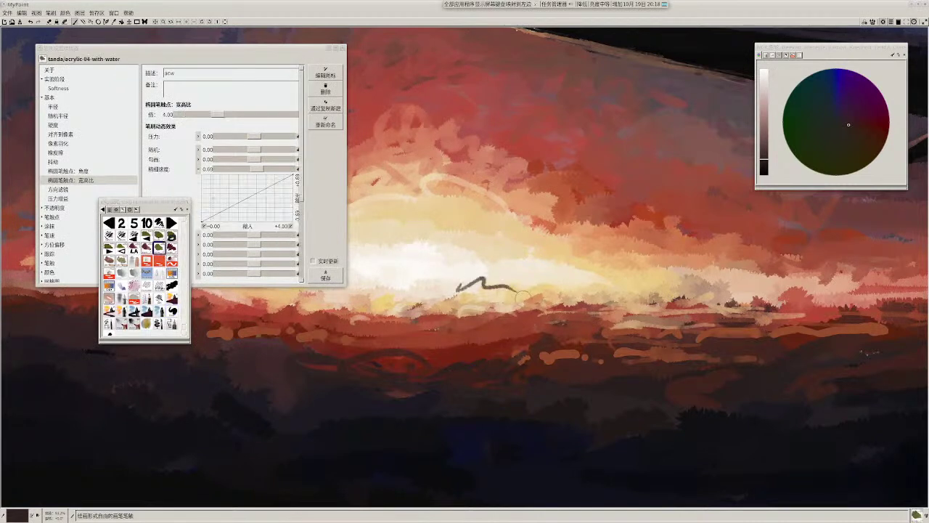
{"action": "key", "text": "ctrl+z"}
{"action": "key", "text": "1"}
Step: Store the current acrylic-04-with-water brush in brush shortcut slot 8
{"action": "left_click", "coordinate": [21, 12]}
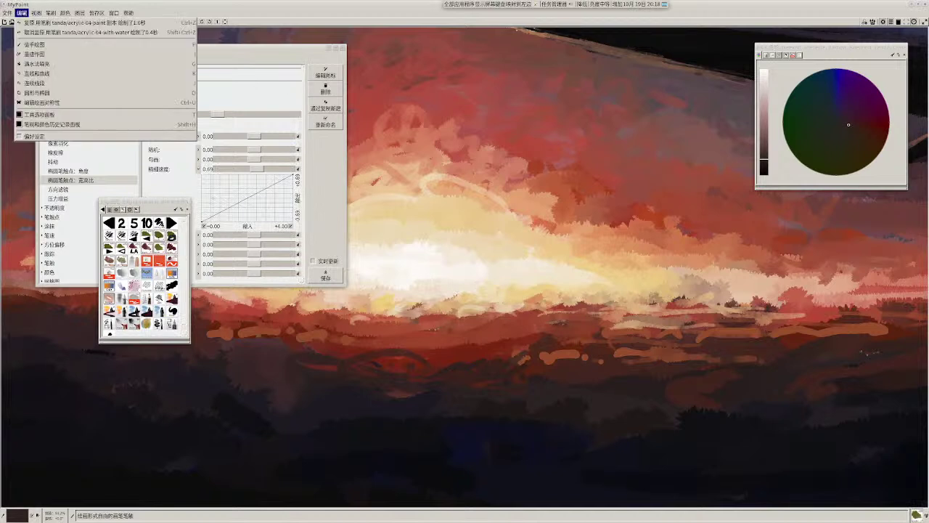
{"action": "mouse_move", "coordinate": [80, 128]}
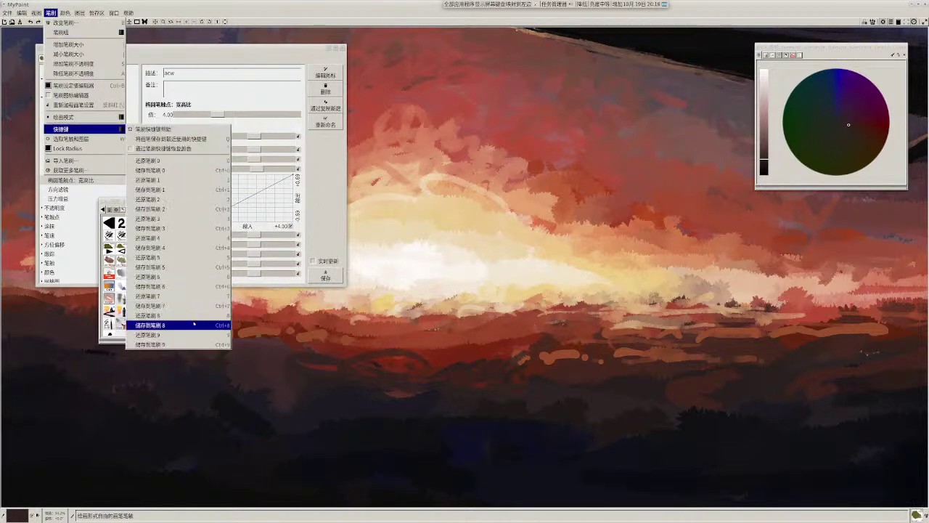
{"action": "left_click", "coordinate": [193, 324]}
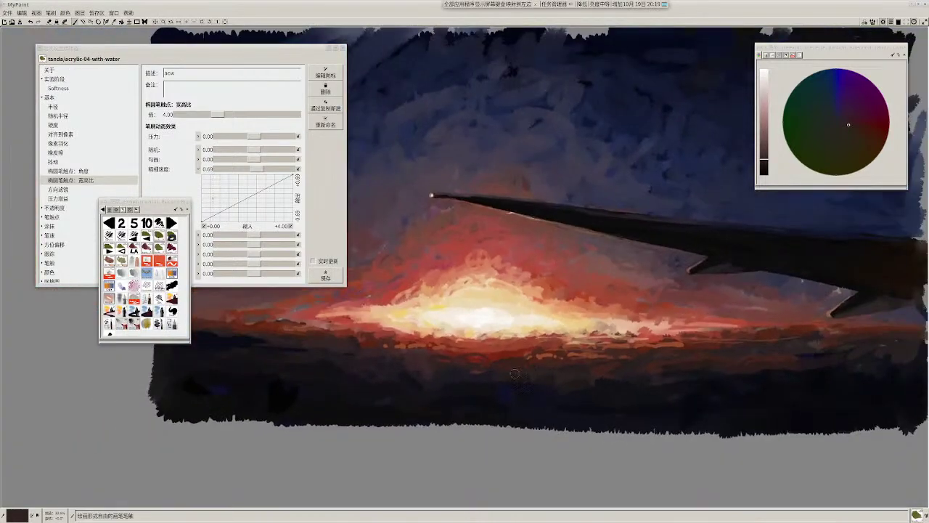
Step: Check the brush shortcut slots by recalling the b001, b000 and acrylic-04-with-water presets
{"action": "key", "text": "1"}
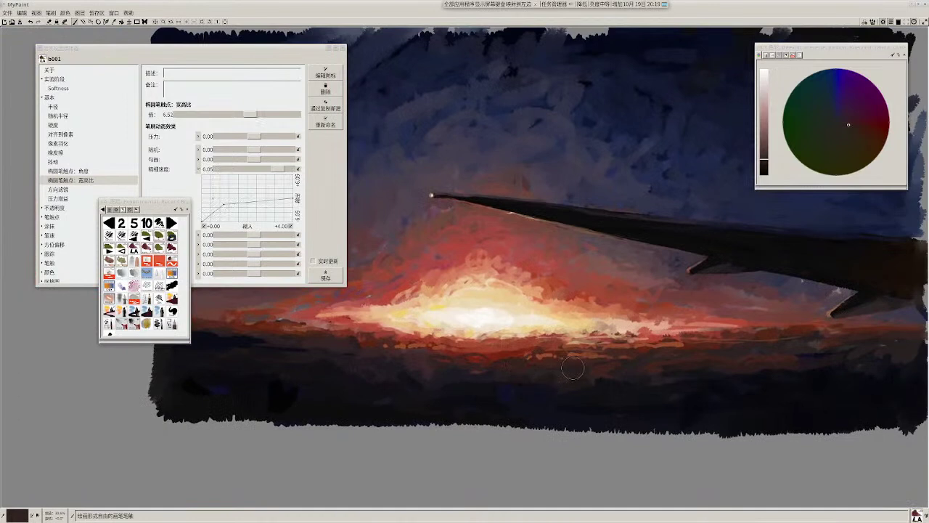
{"action": "key", "text": "2"}
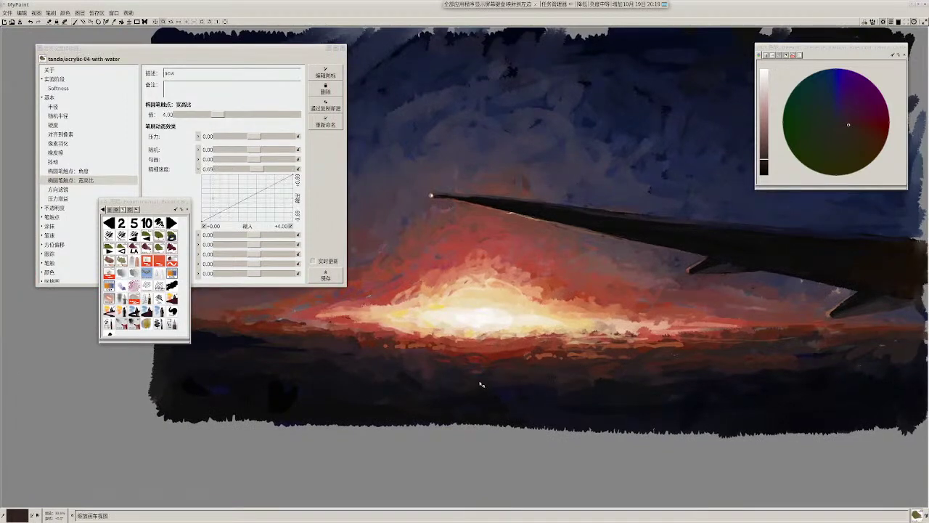
{"action": "scroll", "coordinate": [481, 385], "scroll_direction": "down", "scroll_amount": 1}
{"action": "key", "text": "0"}
{"action": "key", "text": "d"}
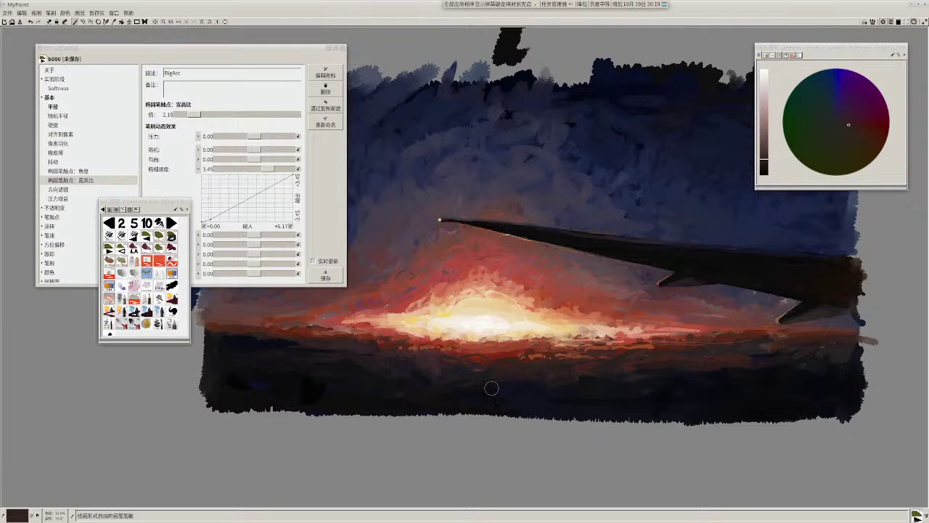
{"action": "key", "text": "1"}
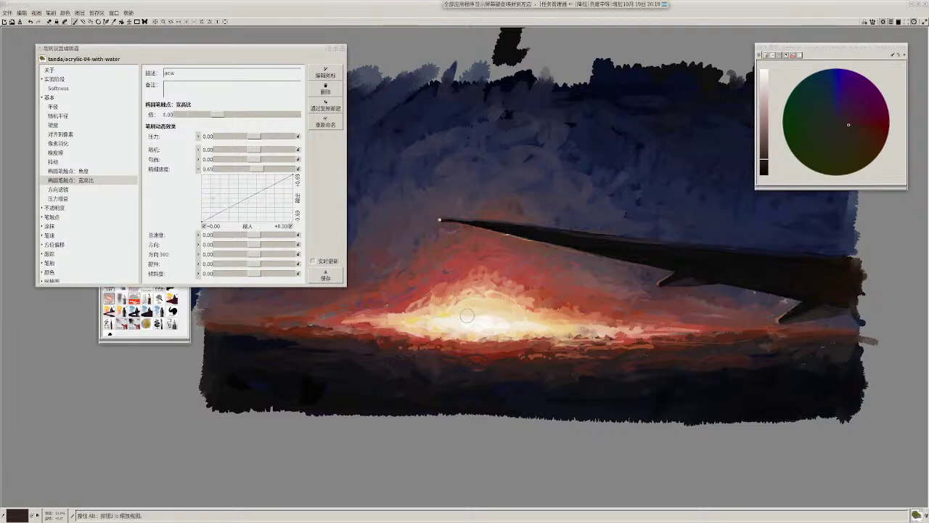
Step: Consult the tablet-mapping terminal and store the acrylic-04-with-water brush in brush shortcut slot 4
{"action": "key", "text": "alt+Tab"}
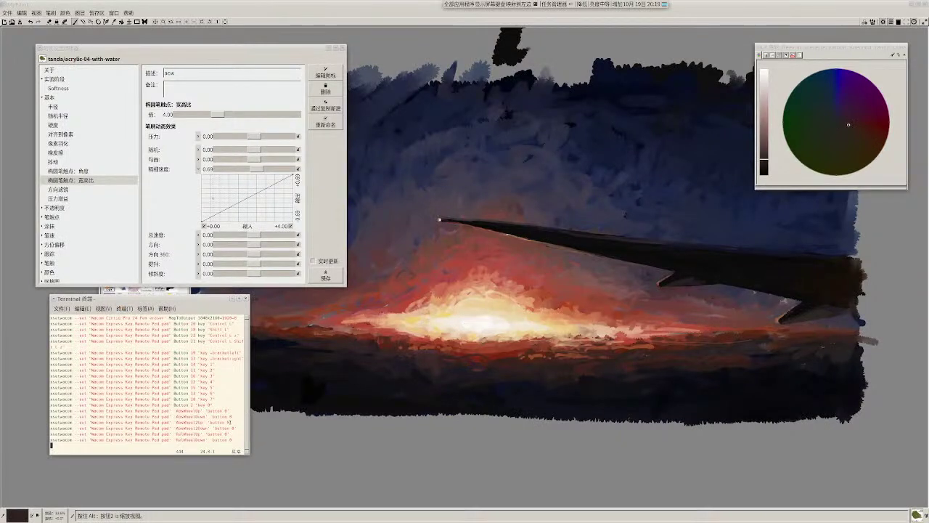
{"action": "left_click", "coordinate": [37, 13]}
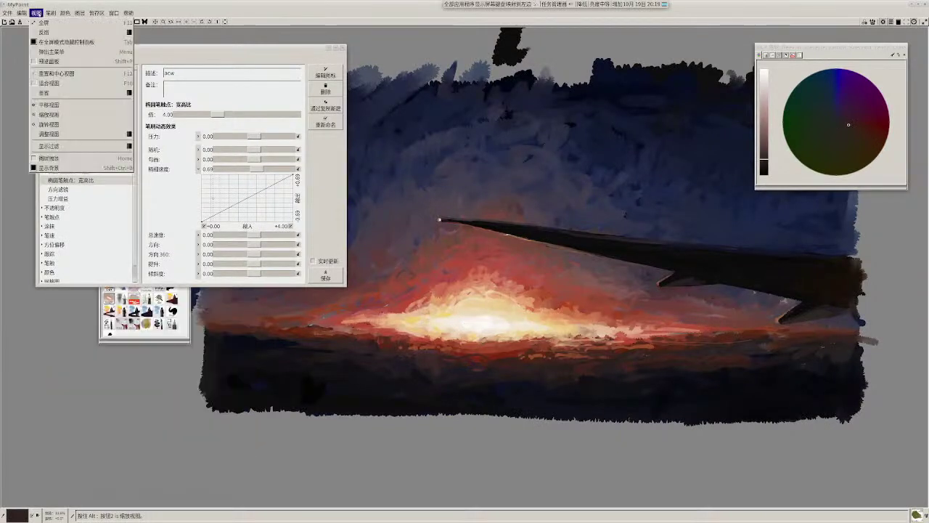
{"action": "mouse_move", "coordinate": [51, 14]}
{"action": "mouse_move", "coordinate": [80, 128]}
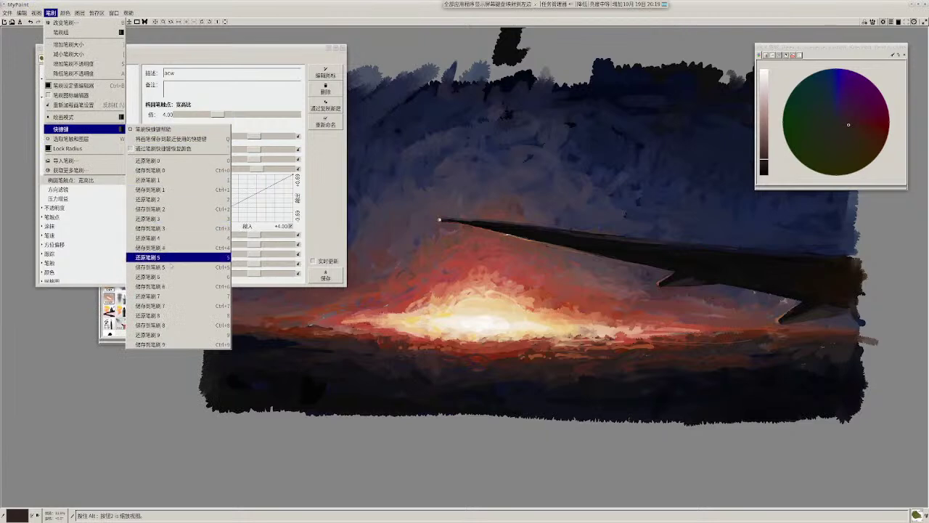
{"action": "left_click", "coordinate": [178, 250]}
Step: Sample a dark red from the horizon just below the glow and switch to the acrylic-04-paint brush
{"action": "left_click_drag", "start_coordinate": [526, 370], "coordinate": [498, 351]}
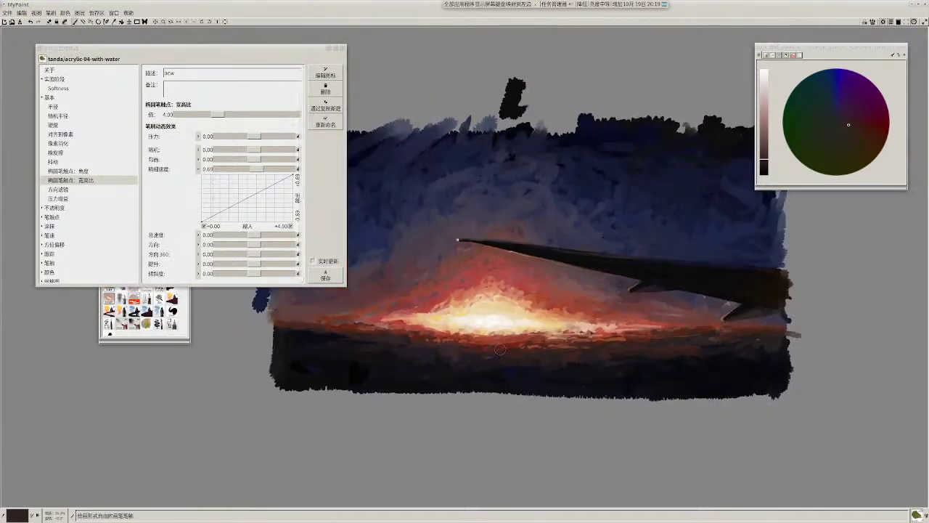
{"action": "left_click", "coordinate": [497, 351], "text": "ctrl"}
{"action": "left_click", "coordinate": [492, 350], "text": "ctrl"}
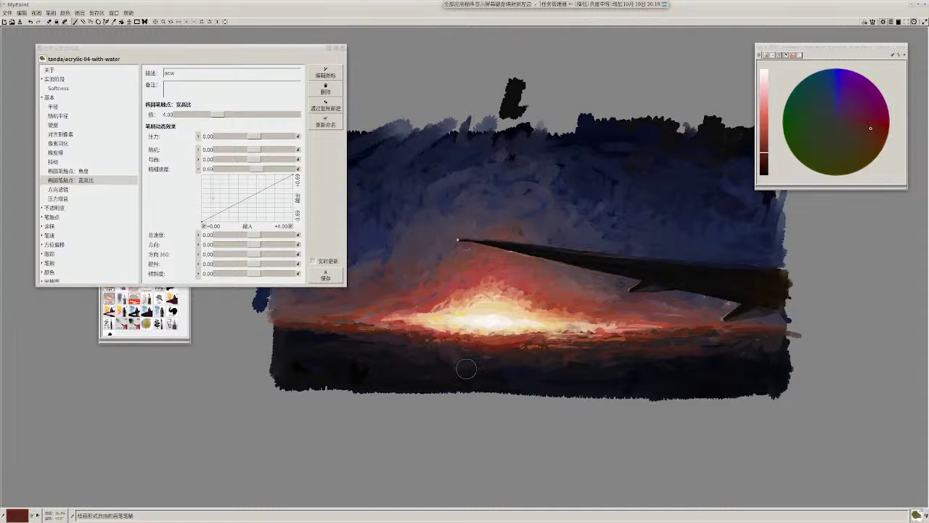
{"action": "key", "text": "1"}
{"action": "key", "text": "2"}
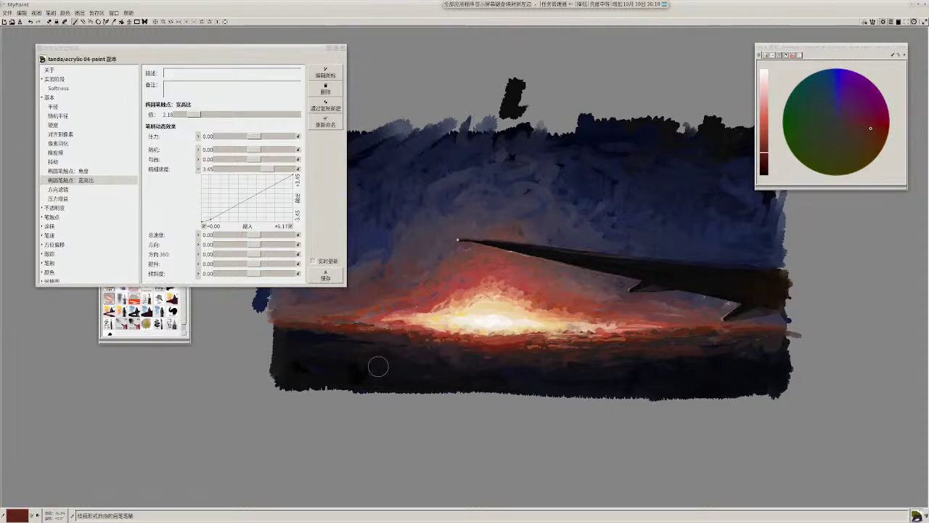
Step: Bring the brush preset palette forward and reselect the acrylic-04-paint brush in it
{"action": "left_click_drag", "start_coordinate": [185, 308], "coordinate": [185, 316]}
{"action": "scroll", "coordinate": [141, 276], "scroll_direction": "up", "scroll_amount": 1}
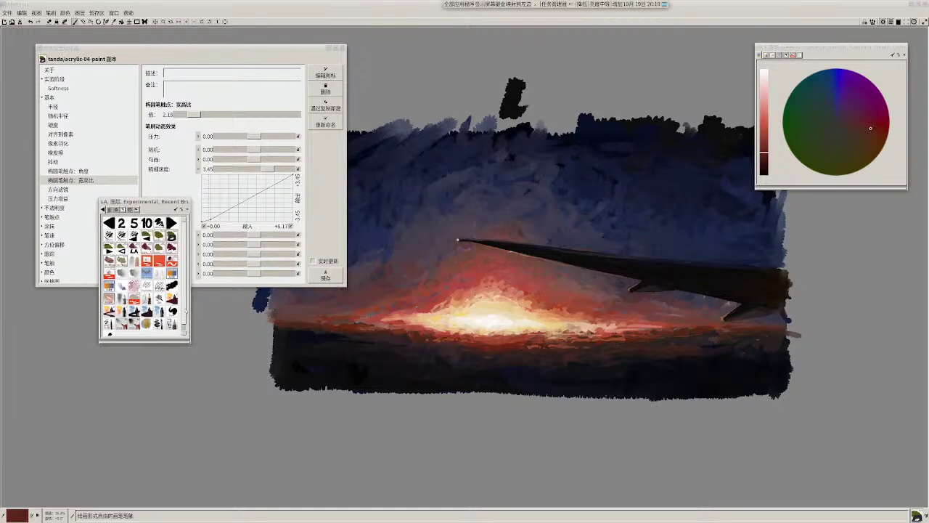
{"action": "left_click", "coordinate": [172, 236]}
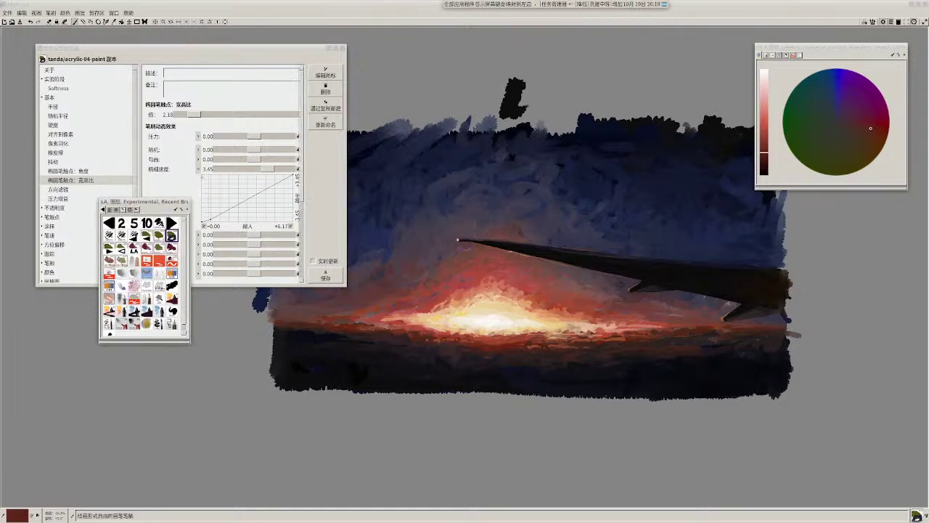
{"action": "left_click", "coordinate": [135, 248]}
{"action": "left_click", "coordinate": [172, 235]}
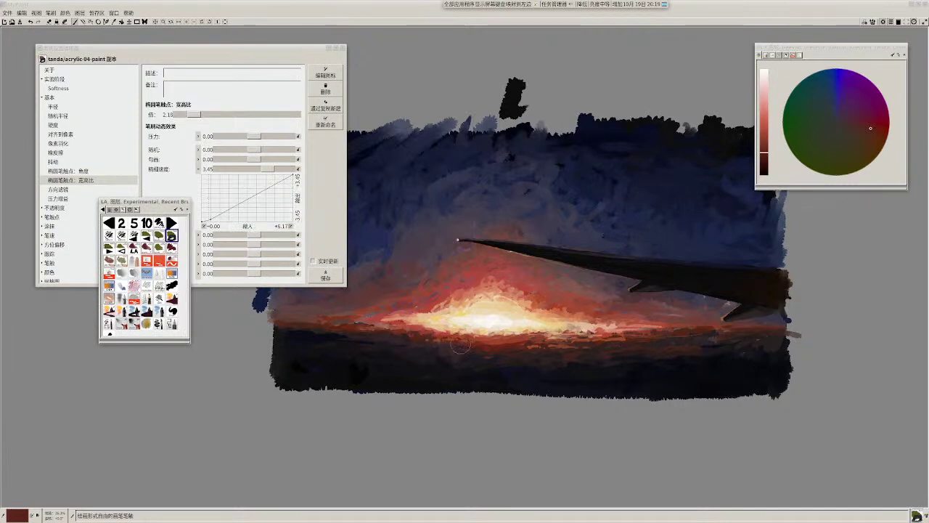
Step: Select the Dieterle/Blender brush and reduce its size to a small tip for the horizon area
{"action": "left_click", "coordinate": [134, 286]}
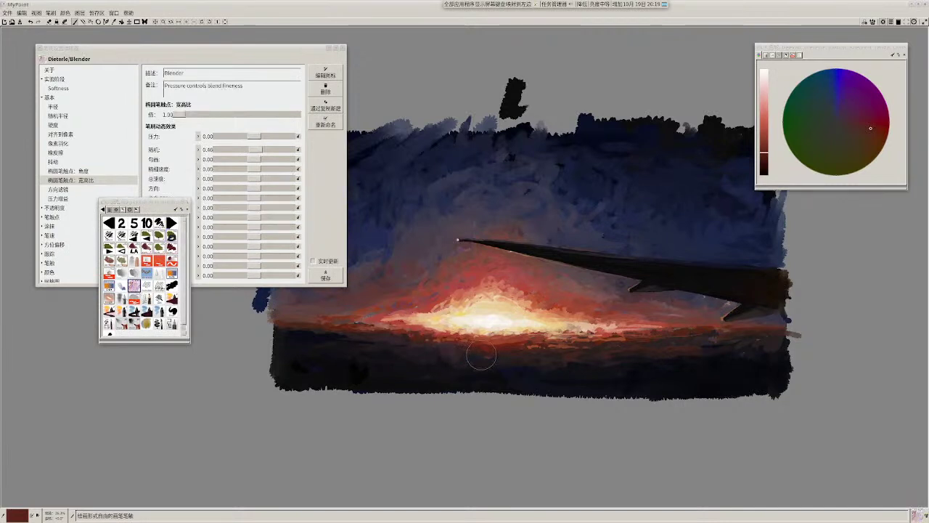
{"action": "key", "text": "d"}
{"action": "key", "text": "d"}
{"action": "key", "text": "d"}
{"action": "key", "text": "d"}
{"action": "key", "text": "d"}
{"action": "key", "text": "d"}
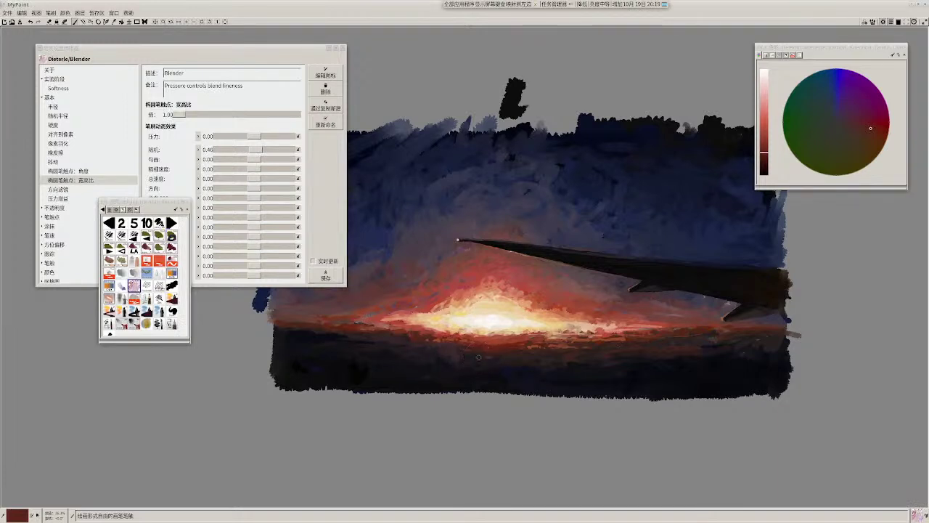
Step: Stroke dark red on the horizon below the glow with the acrylic-04-paint copy brush and reduce the brush size
{"action": "key", "text": "1"}
{"action": "left_click_drag", "start_coordinate": [474, 337], "coordinate": [490, 323]}
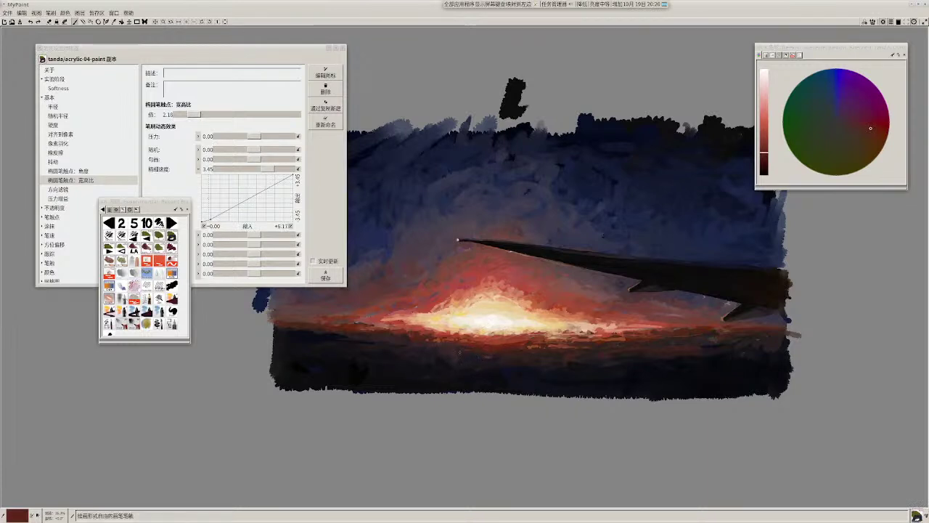
{"action": "key", "text": "d"}
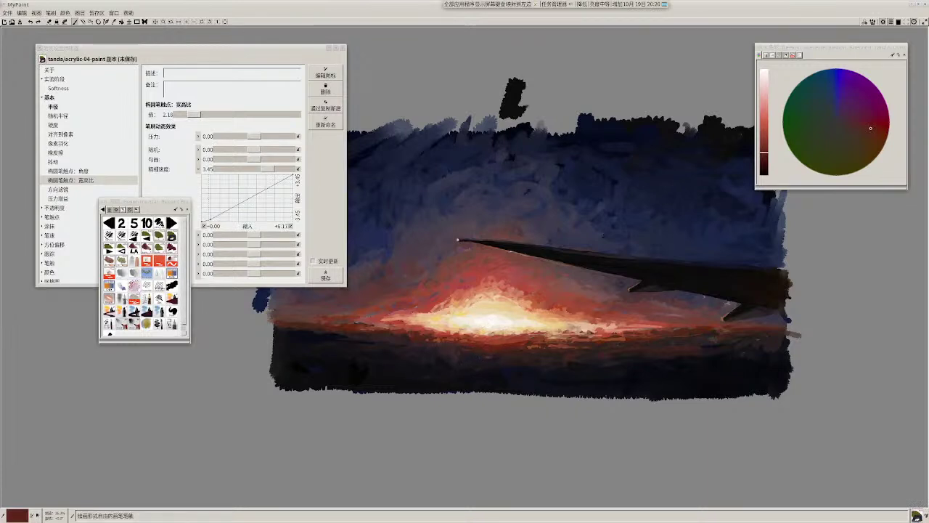
Step: Compare the acrylic-04-paint copy, b001, acrylic-03-with-water and b000 brushes by switching between presets and shortcut slots 1 to 5
{"action": "key", "text": "1"}
{"action": "left_click", "coordinate": [109, 249]}
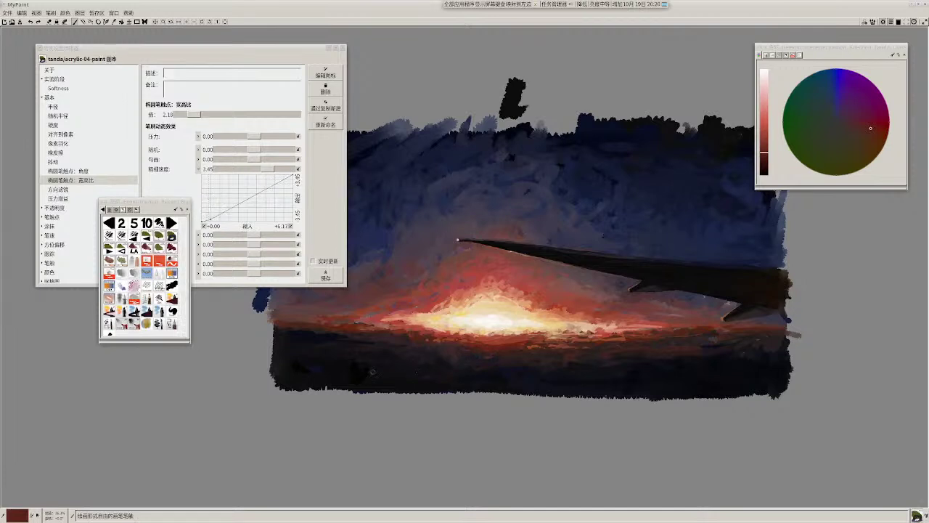
{"action": "left_click", "coordinate": [134, 248]}
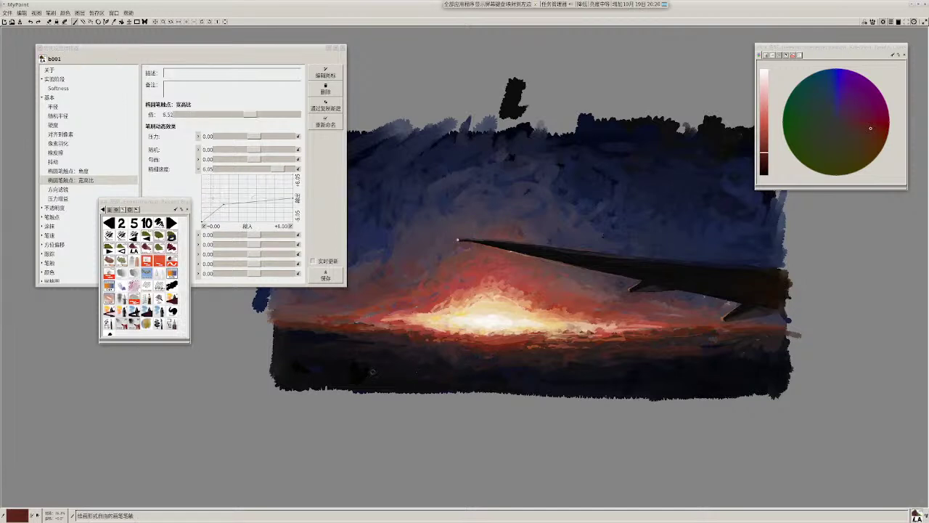
{"action": "key", "text": "2"}
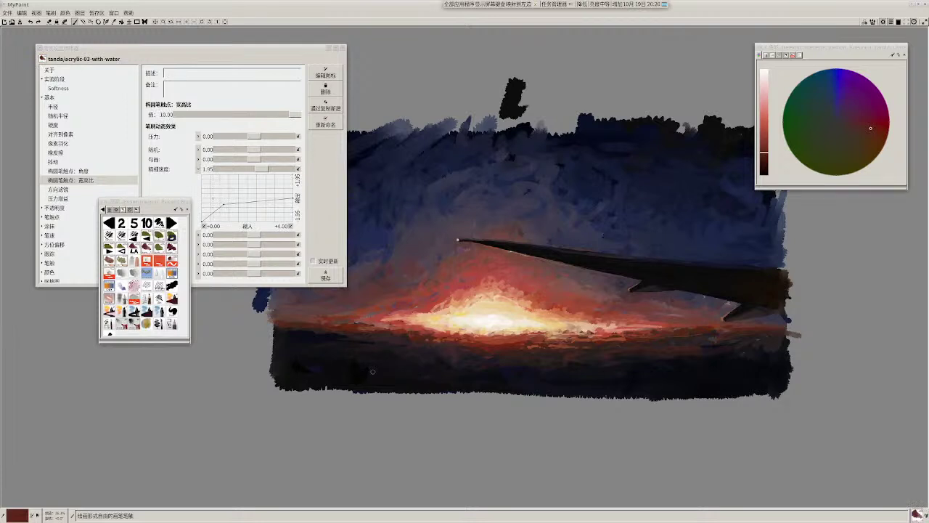
{"action": "left_click", "coordinate": [159, 248]}
{"action": "key", "text": "1"}
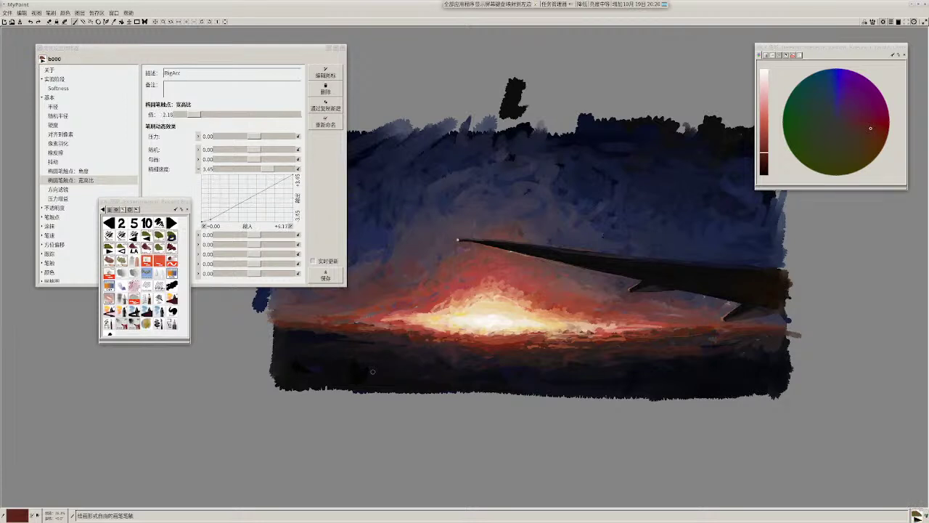
{"action": "key", "text": "4"}
{"action": "key", "text": "3"}
{"action": "key", "text": "4"}
{"action": "key", "text": "3"}
{"action": "key", "text": "5"}
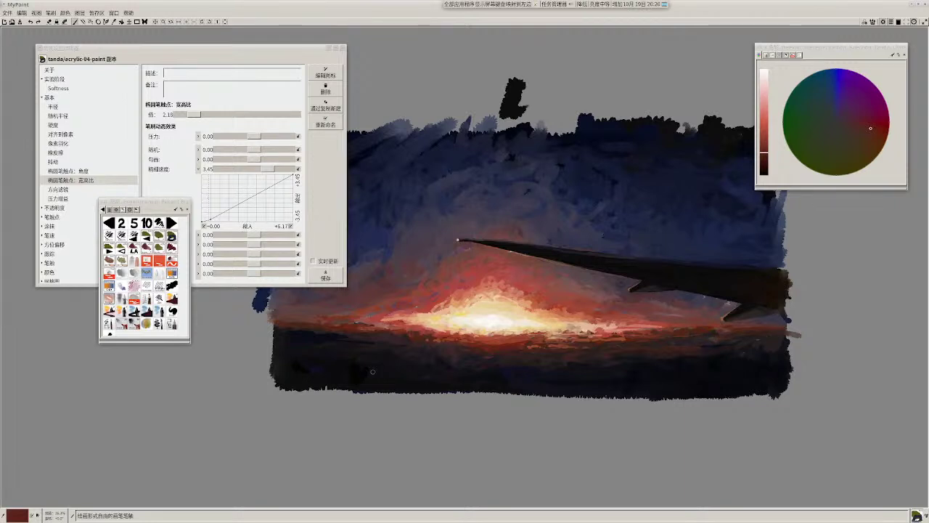
Step: Consult the tablet-mapping terminal and switch to the acrylic-03-with-water brush in shortcut slot 2
{"action": "key", "text": "alt+Tab"}
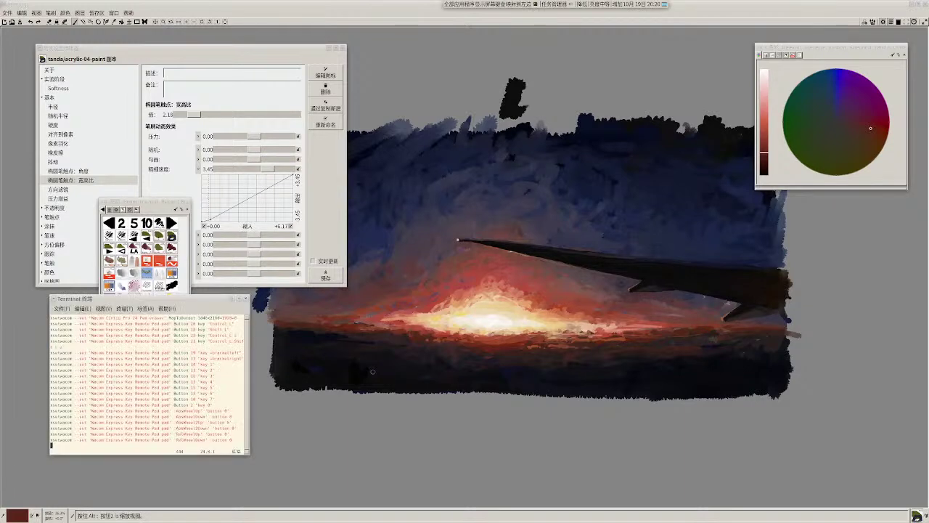
{"action": "key", "text": "2"}
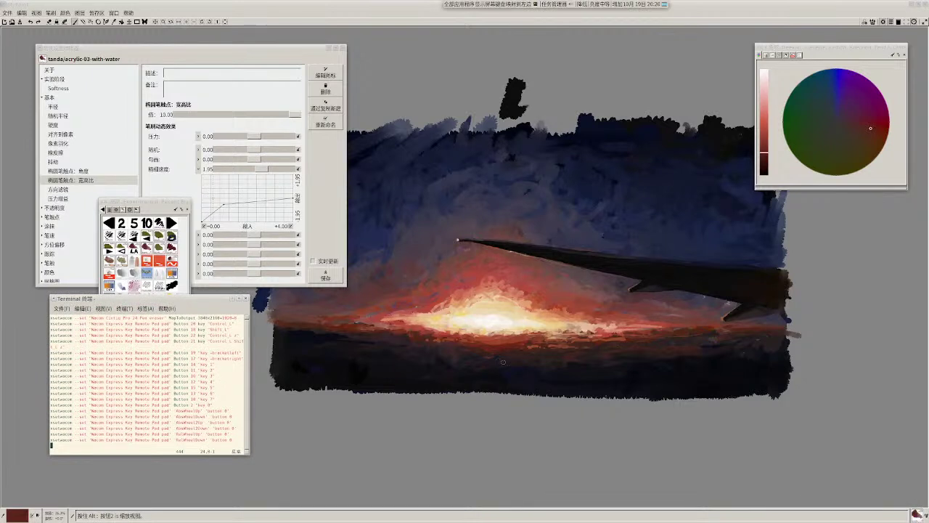
{"action": "key", "text": "alt+Tab"}
Step: Sample a near-black tone from the ground, level the canvas rotation and paint the ground below the glow with the b001 brush
{"action": "left_click", "coordinate": [455, 356], "text": "ctrl"}
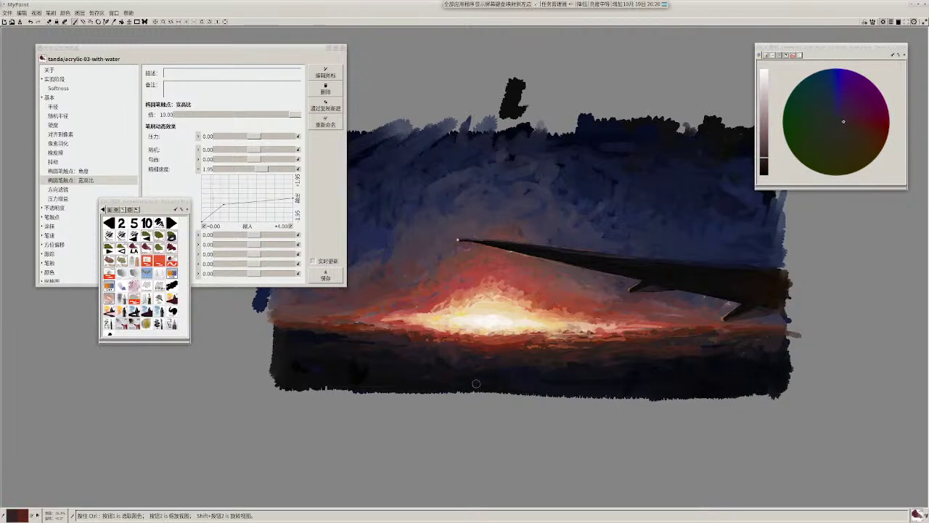
{"action": "key", "text": "ctrl+Left"}
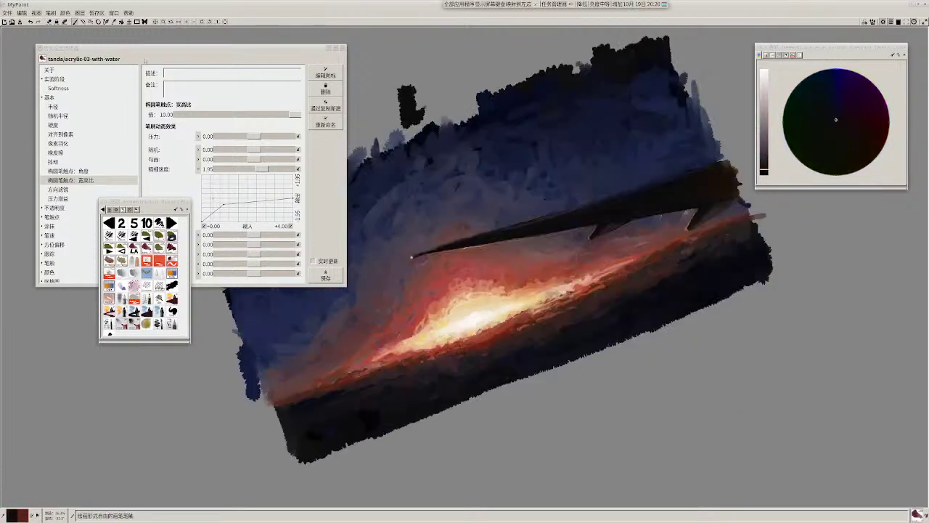
{"action": "left_click", "coordinate": [36, 13]}
{"action": "mouse_move", "coordinate": [109, 92]}
{"action": "left_click", "coordinate": [154, 92]}
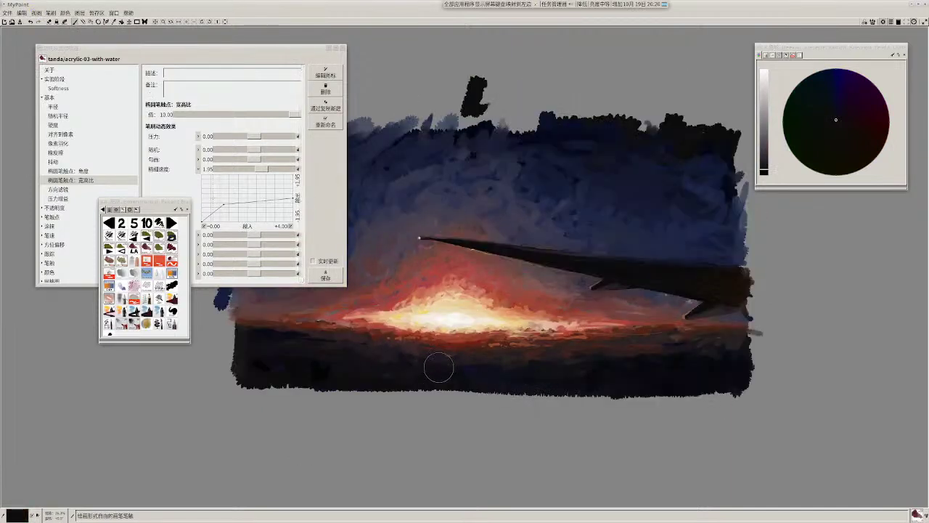
{"action": "key", "text": "1"}
{"action": "left_click_drag", "start_coordinate": [386, 359], "coordinate": [476, 363]}
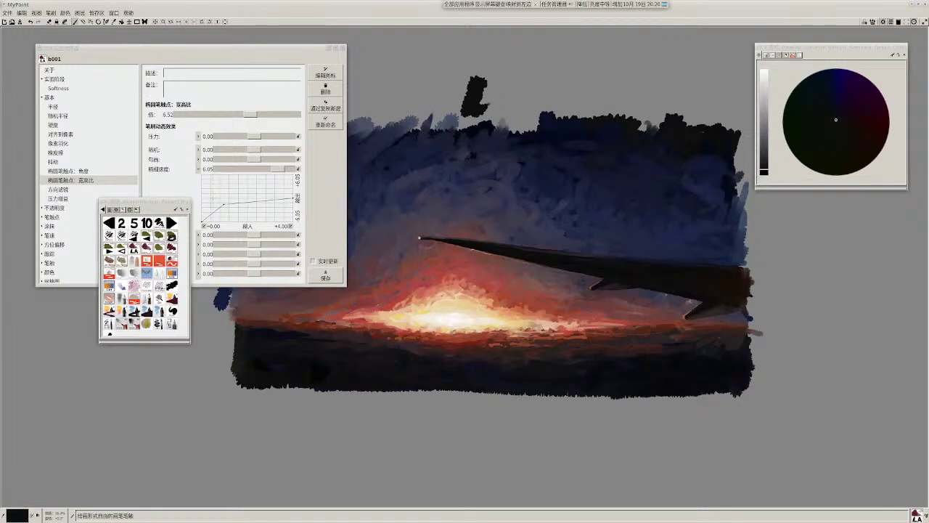
Step: Rework the dark ground below the horizon using black, dark grey and dark reddish tones sampled from it
{"action": "key", "text": "r"}
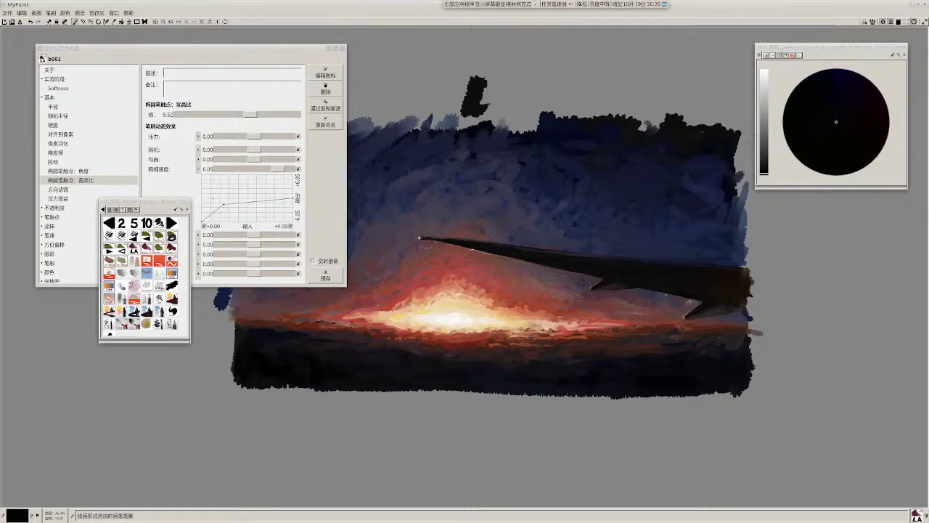
{"action": "left_click", "coordinate": [728, 344], "text": "ctrl"}
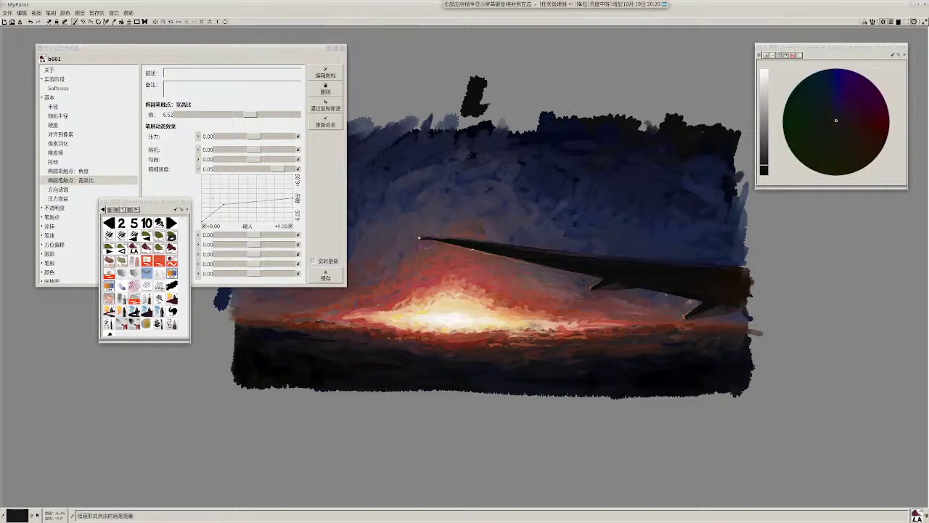
{"action": "left_click", "coordinate": [602, 356], "text": "ctrl"}
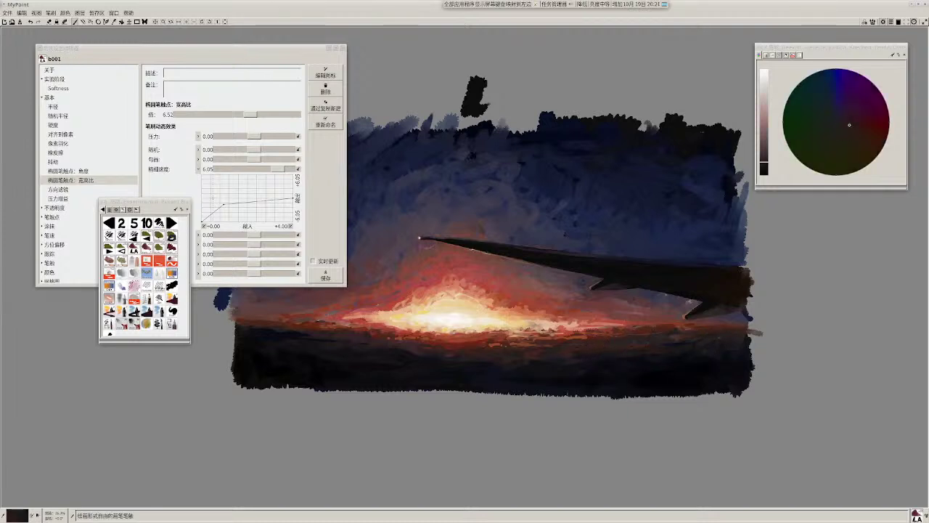
{"action": "left_click", "coordinate": [610, 348], "text": "ctrl"}
{"action": "left_click", "coordinate": [482, 365], "text": "ctrl"}
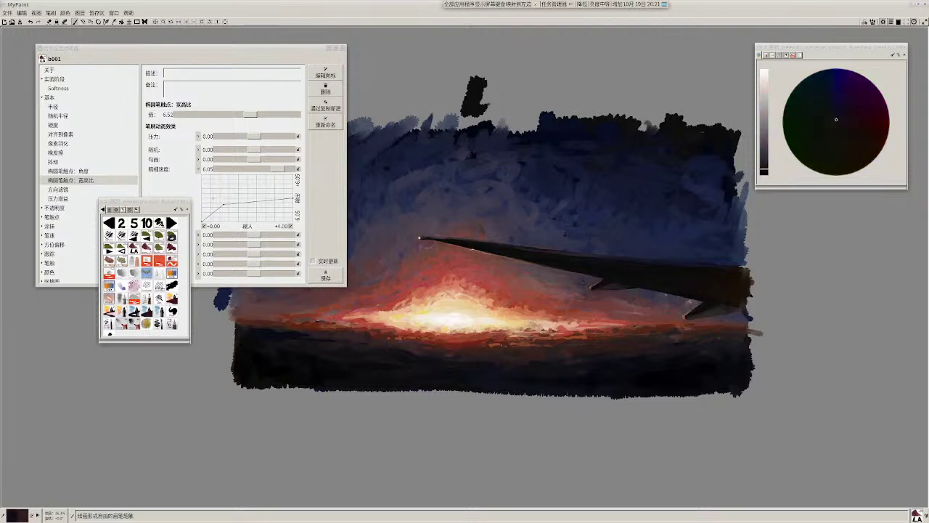
{"action": "left_click", "coordinate": [428, 356], "text": "ctrl"}
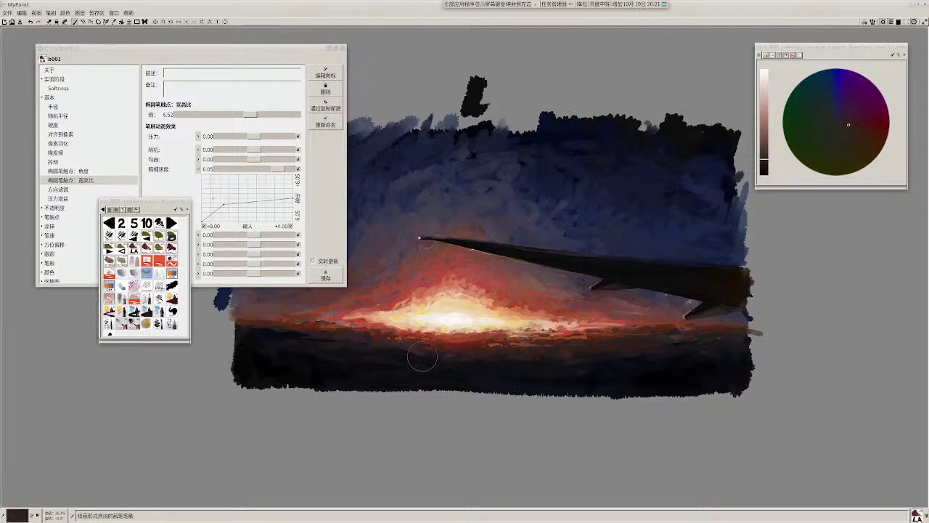
{"action": "left_click", "coordinate": [415, 349], "text": "ctrl"}
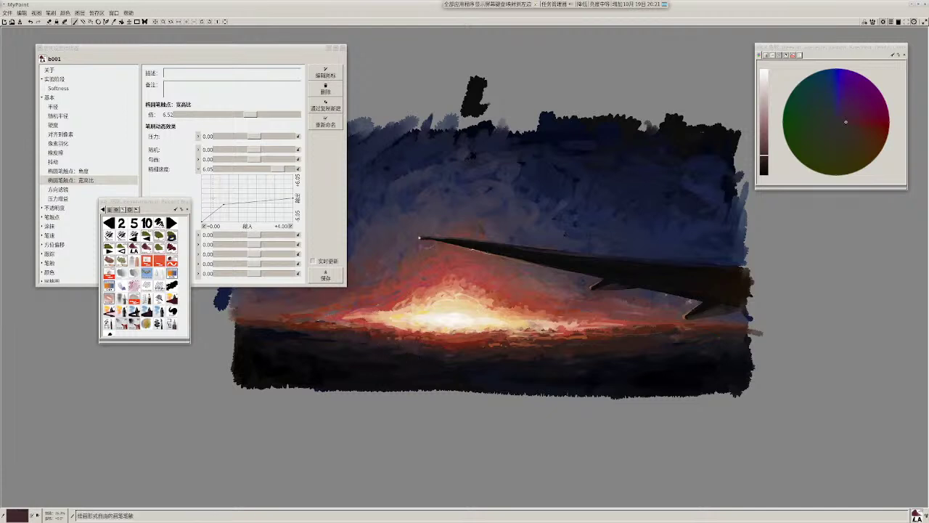
Step: Sample near-black from the wing and darken the area around the wing root and its rear flap
{"action": "key", "text": "space"}
{"action": "mouse_move", "coordinate": [517, 374]}
{"action": "left_mouse_down"}
{"action": "mouse_move", "coordinate": [415, 393]}
{"action": "mouse_move", "coordinate": [403, 404]}
{"action": "left_mouse_up"}
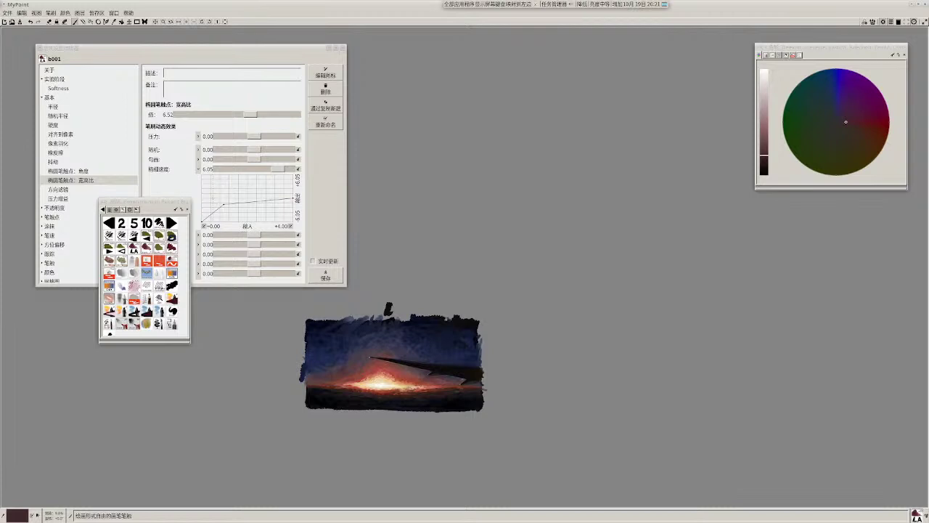
{"action": "scroll", "coordinate": [465, 370], "scroll_direction": "up", "scroll_amount": 3}
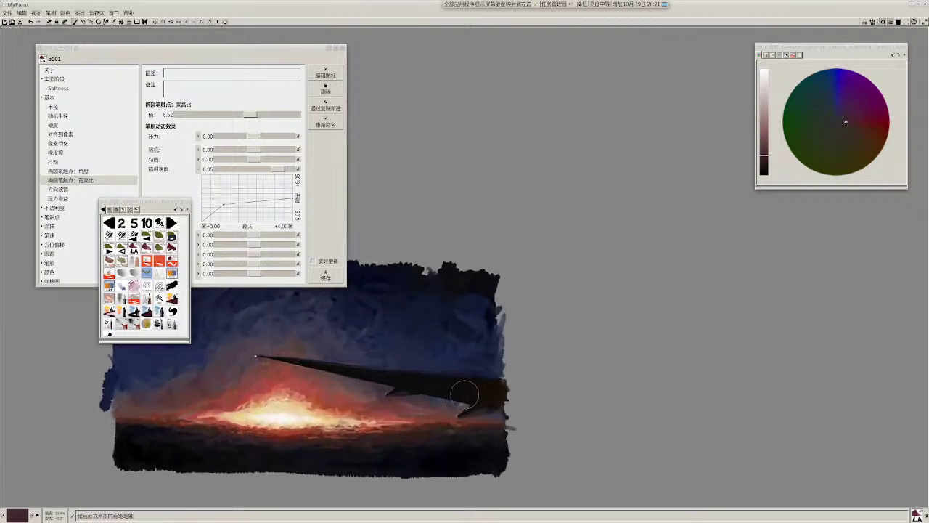
{"action": "scroll", "coordinate": [495, 392], "scroll_direction": "up", "scroll_amount": 1}
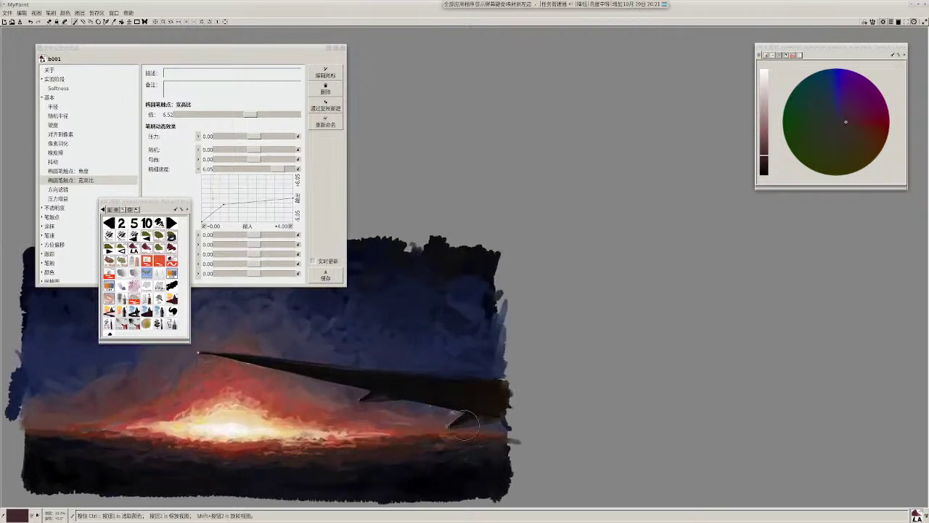
{"action": "left_click", "coordinate": [467, 414], "text": "ctrl"}
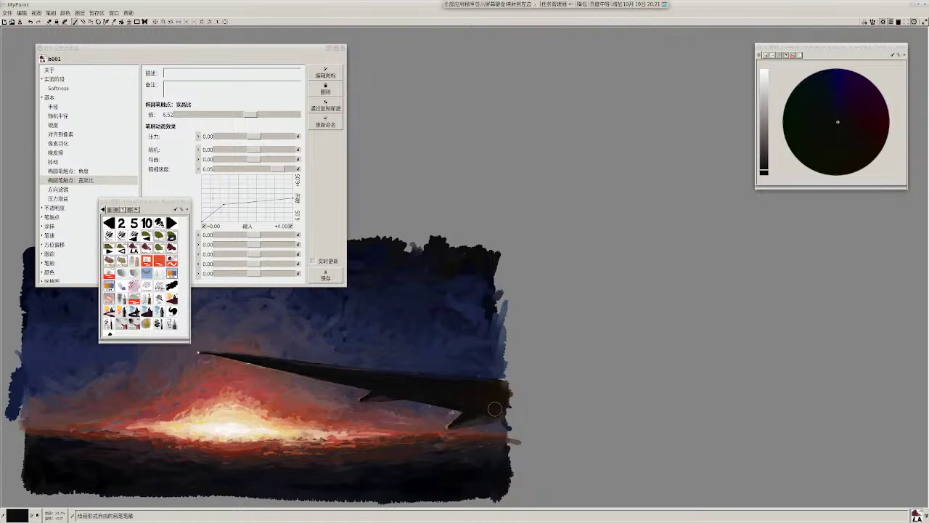
{"action": "key", "text": "r"}
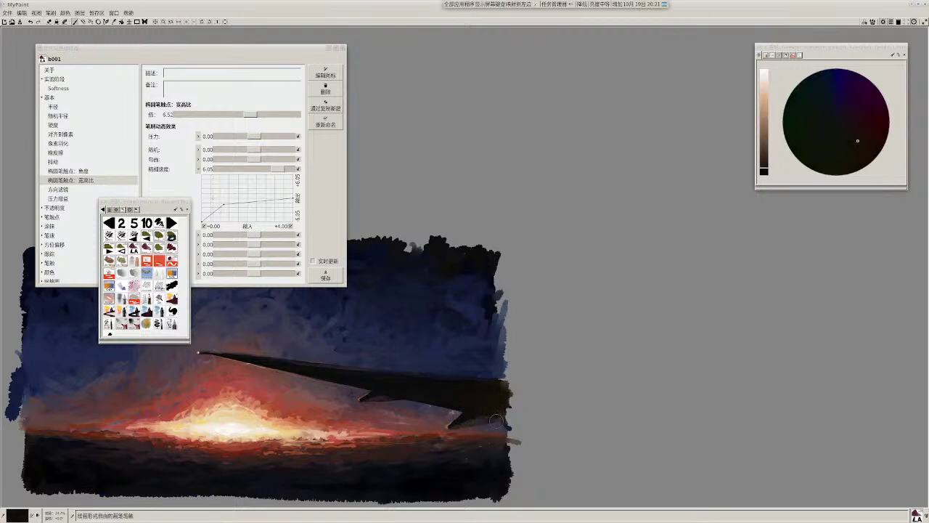
Step: Sample the wing root's dark tone and shift the colour to a slightly lighter, bluish dark grey for the wing
{"action": "left_click", "coordinate": [483, 385], "text": "ctrl"}
{"action": "left_click", "coordinate": [766, 168]}
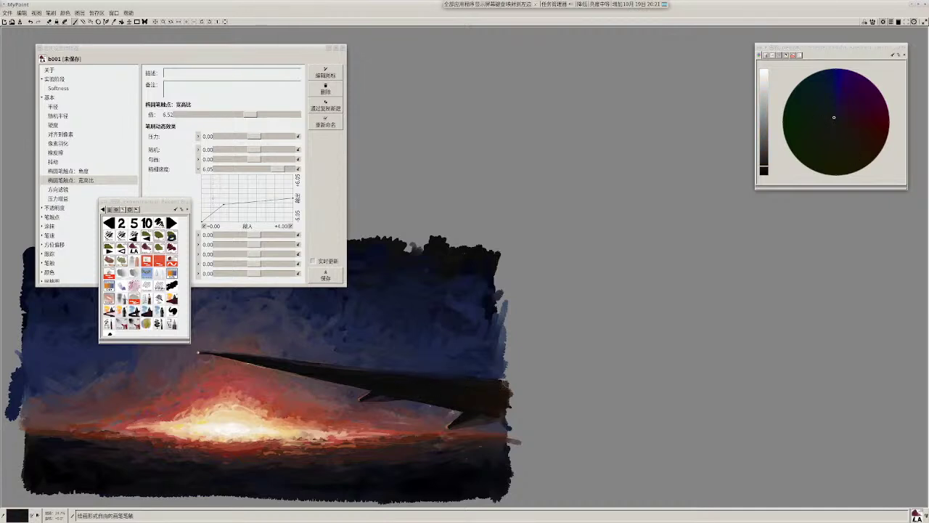
{"action": "left_click", "coordinate": [764, 161]}
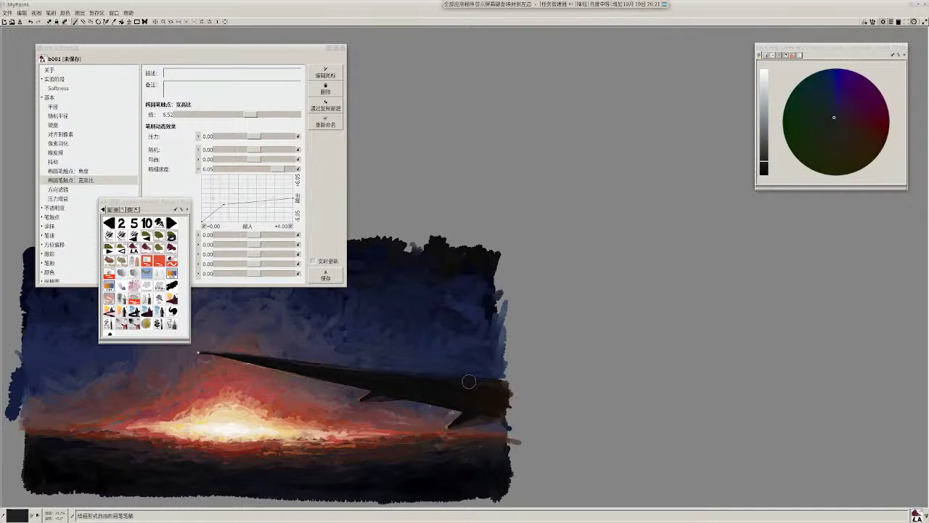
{"action": "left_click", "coordinate": [834, 112]}
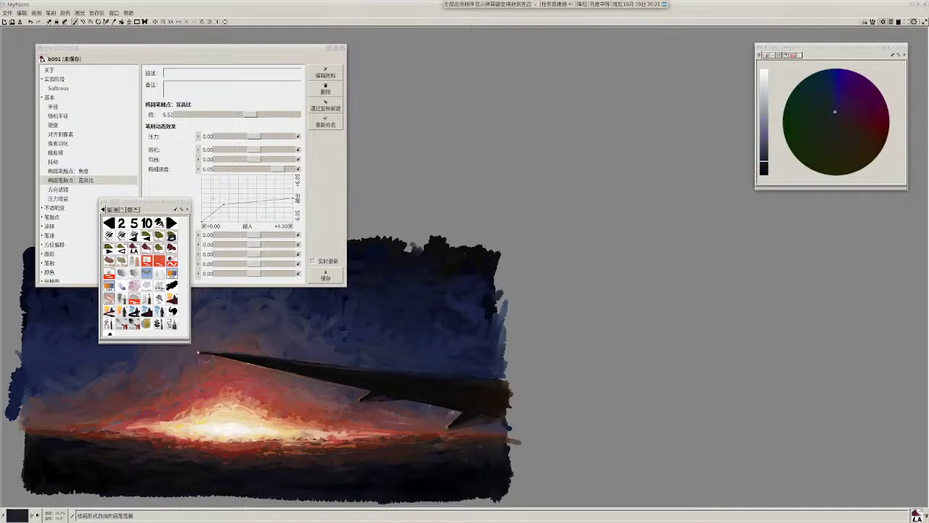
Step: Even out the ragged right edge of the sky above the wing with dark blues sampled from the sky
{"action": "left_click", "coordinate": [480, 354], "text": "ctrl"}
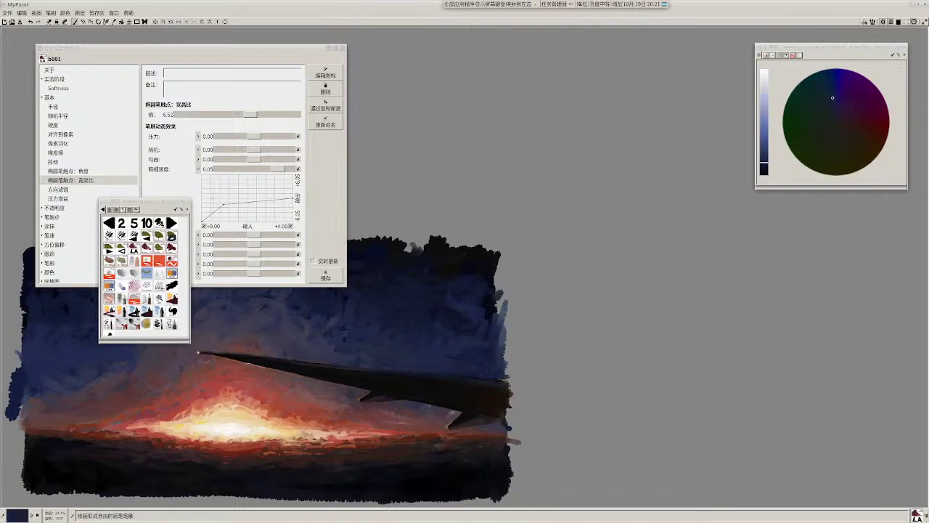
{"action": "mouse_move", "coordinate": [503, 345]}
{"action": "left_mouse_down"}
{"action": "mouse_move", "coordinate": [500, 293]}
{"action": "mouse_move", "coordinate": [496, 305]}
{"action": "left_mouse_up"}
{"action": "left_click", "coordinate": [491, 317], "text": "ctrl"}
{"action": "left_click_drag", "start_coordinate": [497, 270], "coordinate": [500, 311]}
{"action": "left_click", "coordinate": [481, 307], "text": "ctrl"}
{"action": "left_click_drag", "start_coordinate": [503, 254], "coordinate": [506, 318]}
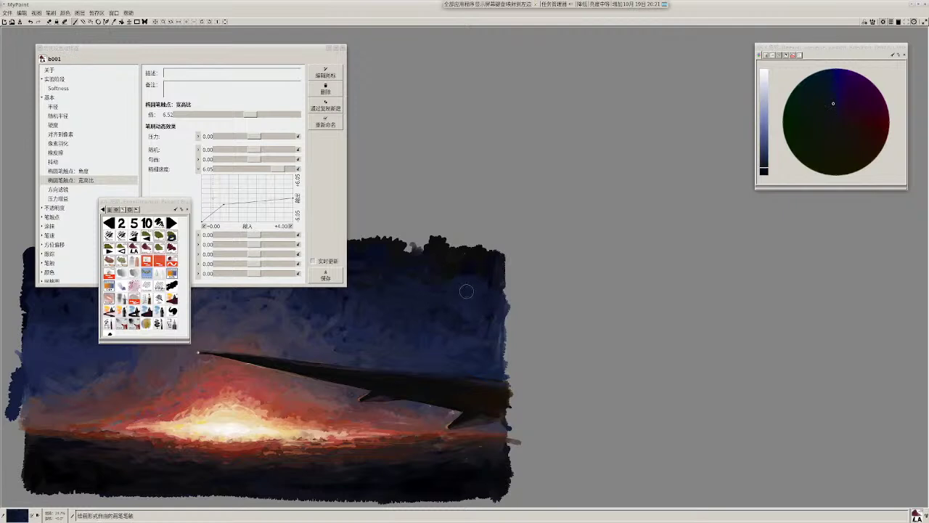
Step: Touch up the sky's upper right edge with dark blue and sample a near-black tone from the corner
{"action": "scroll", "coordinate": [482, 286], "scroll_direction": "down", "scroll_amount": 1}
{"action": "left_click_drag", "start_coordinate": [482, 285], "coordinate": [468, 316]}
{"action": "left_click_drag", "start_coordinate": [470, 312], "coordinate": [523, 340]}
{"action": "left_click", "coordinate": [519, 318], "text": "ctrl"}
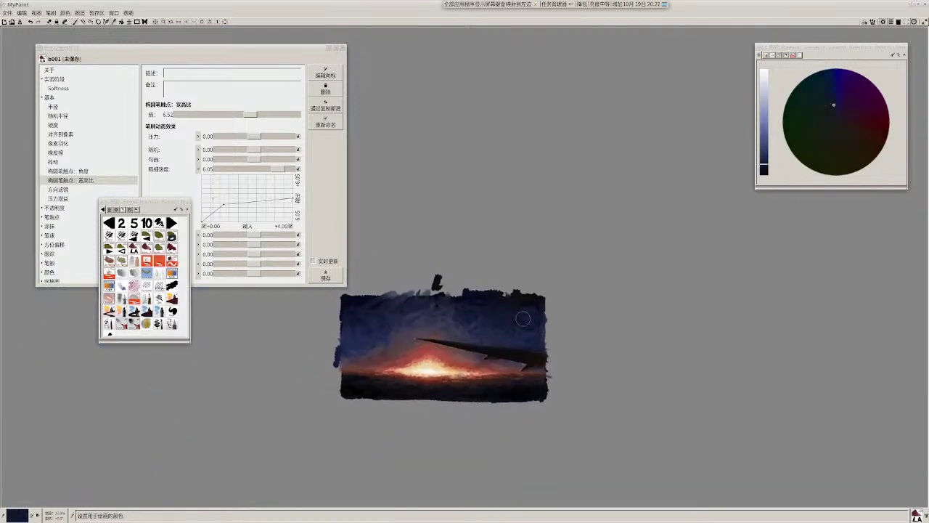
{"action": "left_click_drag", "start_coordinate": [514, 294], "coordinate": [525, 304]}
{"action": "left_click", "coordinate": [535, 299], "text": "ctrl"}
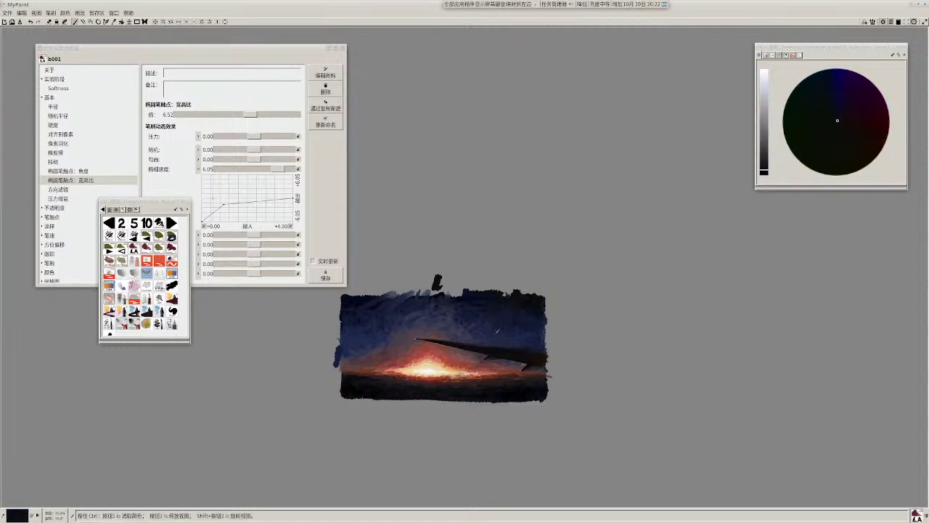
Step: Fill in the ragged upper edge of the sky above the glow with dark blue strokes
{"action": "key", "text": "f"}
{"action": "left_click_drag", "start_coordinate": [464, 292], "coordinate": [438, 299]}
{"action": "left_click_drag", "start_coordinate": [410, 294], "coordinate": [403, 302]}
{"action": "left_click_drag", "start_coordinate": [456, 294], "coordinate": [433, 296]}
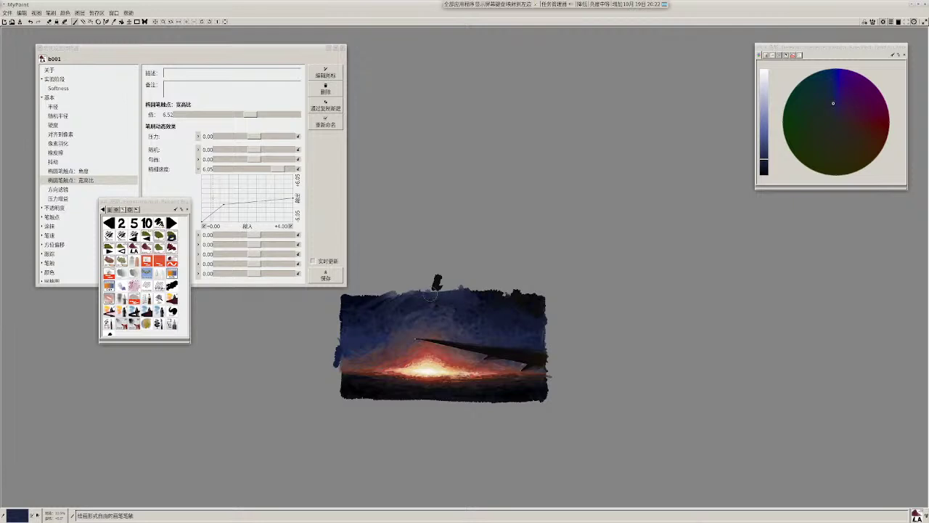
Step: Even out the sky's upper edge with dark blues sampled from the sky, alternating the BigAcc and b001 brushes
{"action": "key", "text": "1"}
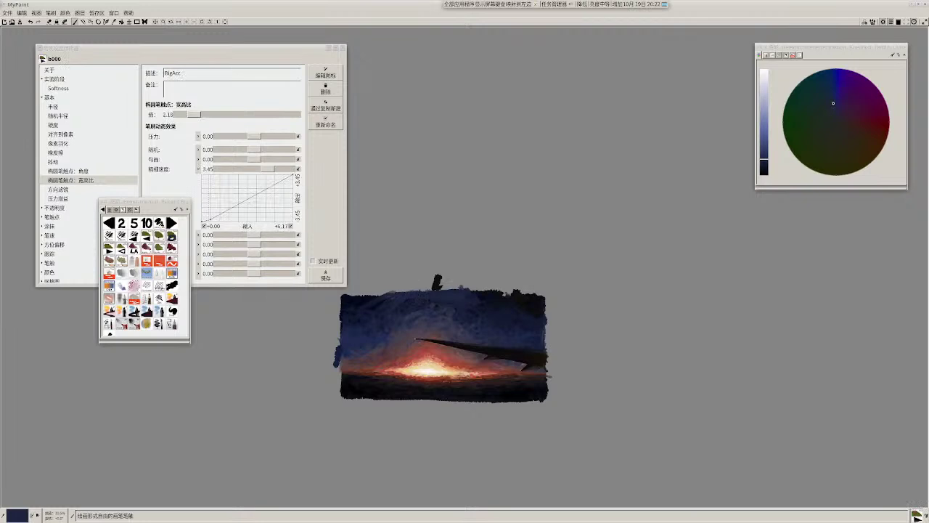
{"action": "left_click", "coordinate": [434, 313], "text": "ctrl"}
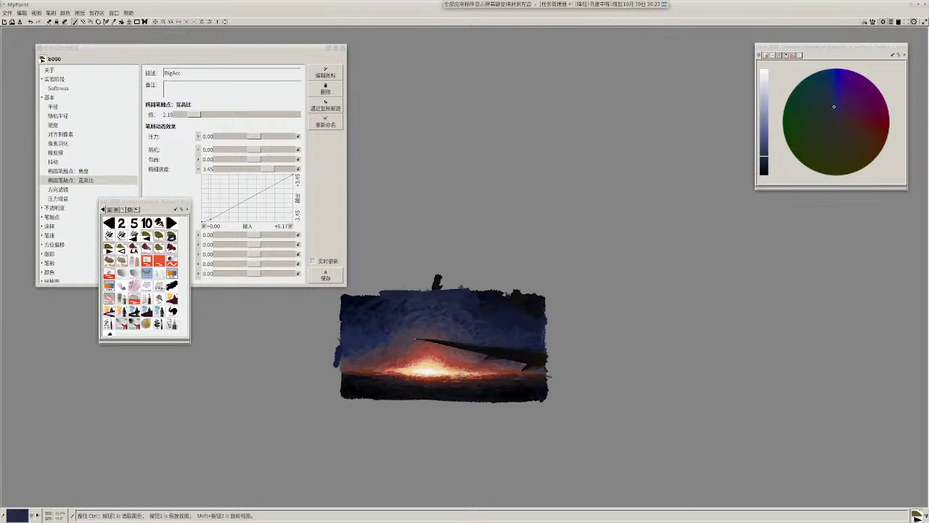
{"action": "left_click", "coordinate": [499, 318], "text": "ctrl"}
{"action": "left_click", "coordinate": [479, 300], "text": "ctrl"}
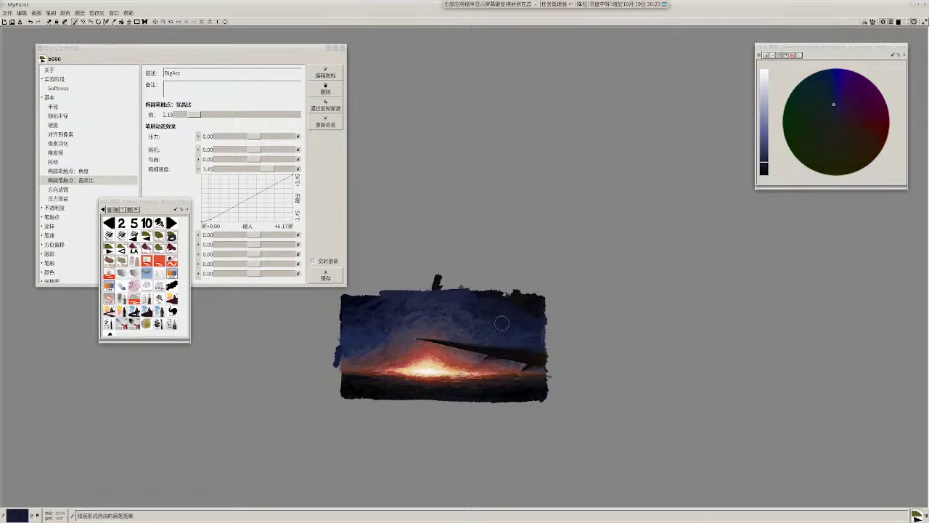
{"action": "key", "text": "2"}
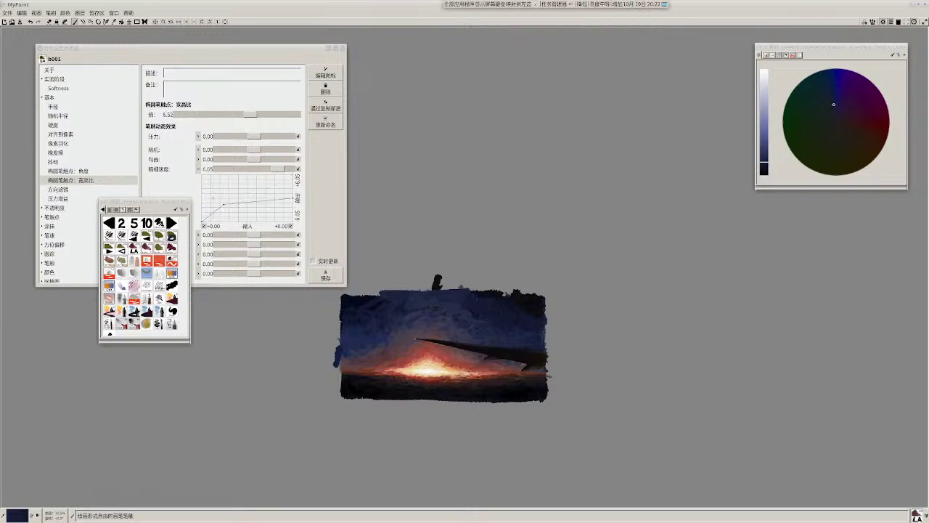
{"action": "key", "text": "d"}
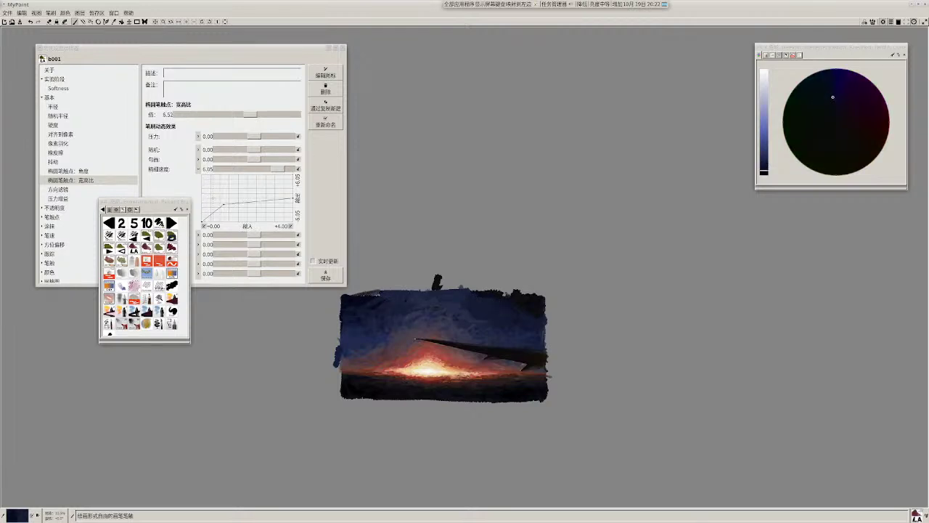
Step: Fill in the sky's ragged upper left and upper right edges with dark blues sampled nearby
{"action": "left_click", "coordinate": [372, 302], "text": "ctrl"}
{"action": "mouse_move", "coordinate": [348, 294]}
{"action": "left_mouse_down"}
{"action": "mouse_move", "coordinate": [381, 292]}
{"action": "mouse_move", "coordinate": [340, 335]}
{"action": "left_mouse_up"}
{"action": "left_click_drag", "start_coordinate": [506, 294], "coordinate": [540, 294]}
{"action": "left_click", "coordinate": [520, 310], "text": "ctrl"}
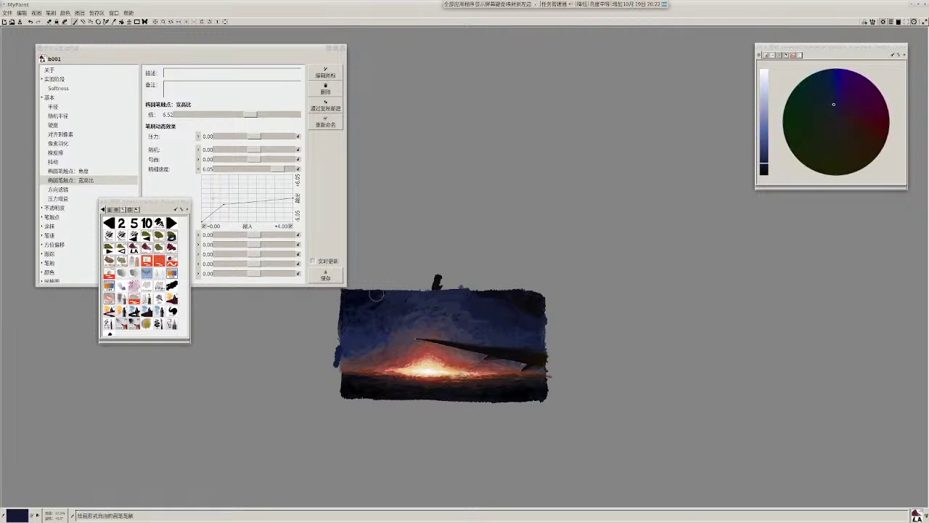
{"action": "left_click", "coordinate": [410, 313]}
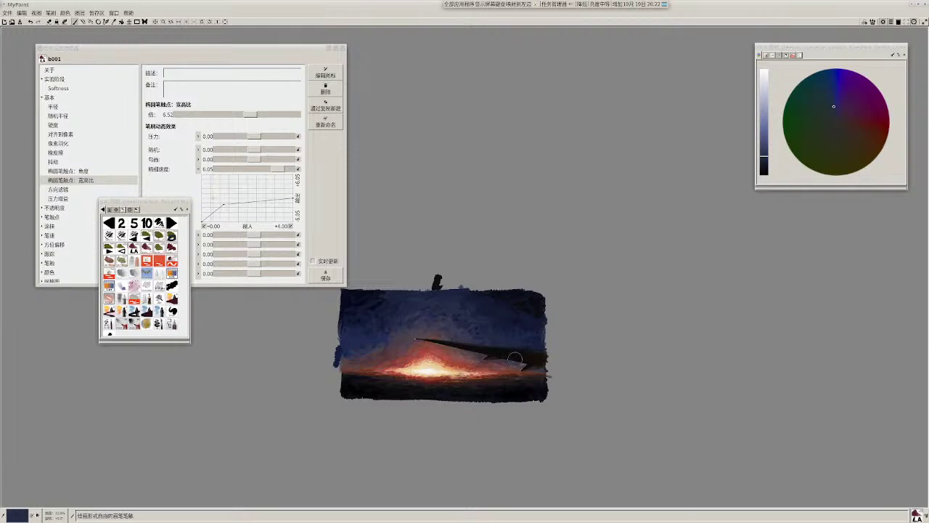
Step: Blend the sky left of the wing tip with a muted purple-grey sampled above the glow, using the b001 brush
{"action": "key", "text": "1"}
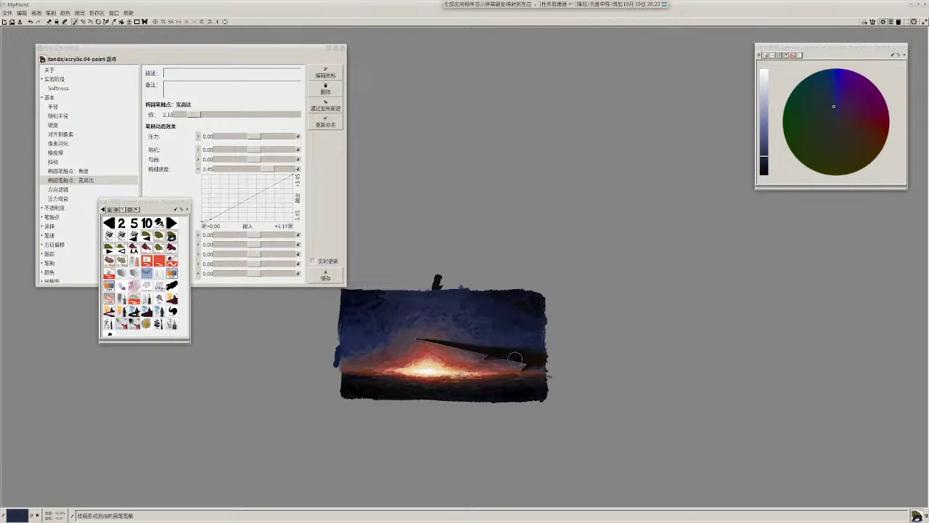
{"action": "left_click_drag", "start_coordinate": [515, 360], "coordinate": [548, 327]}
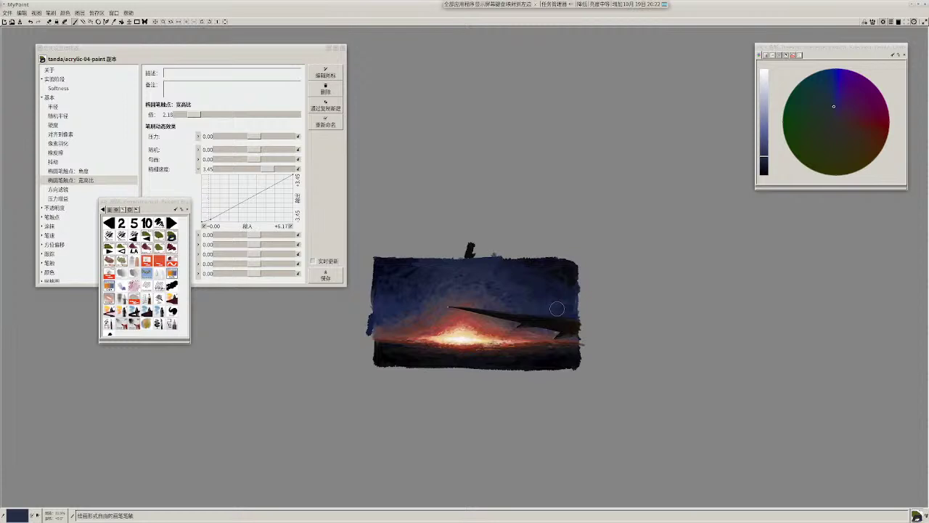
{"action": "key", "text": "1"}
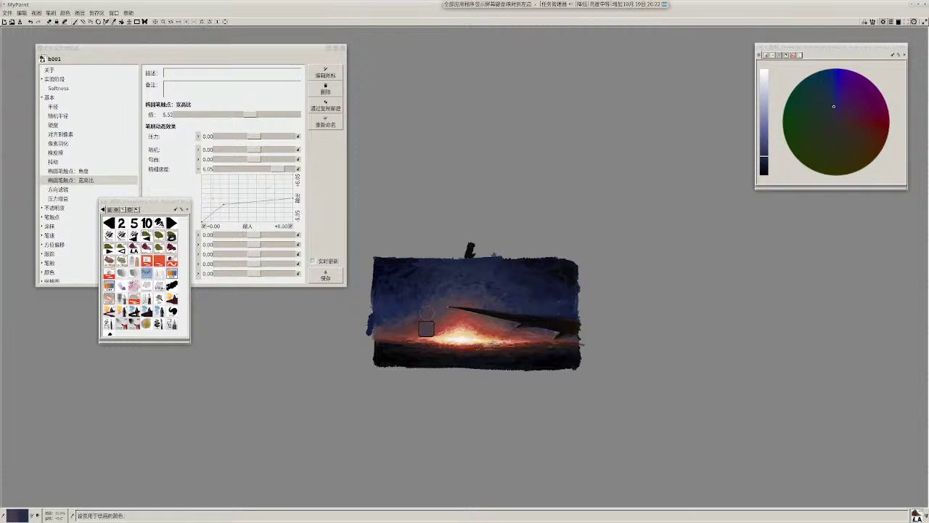
{"action": "left_click", "coordinate": [426, 311], "text": "ctrl"}
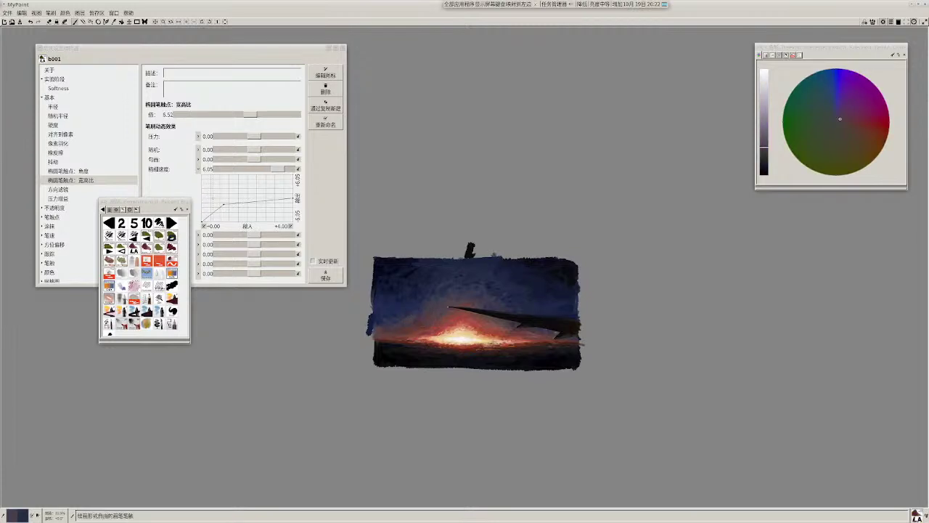
{"action": "left_click_drag", "start_coordinate": [428, 312], "coordinate": [414, 305]}
{"action": "left_click", "coordinate": [411, 298], "text": "ctrl"}
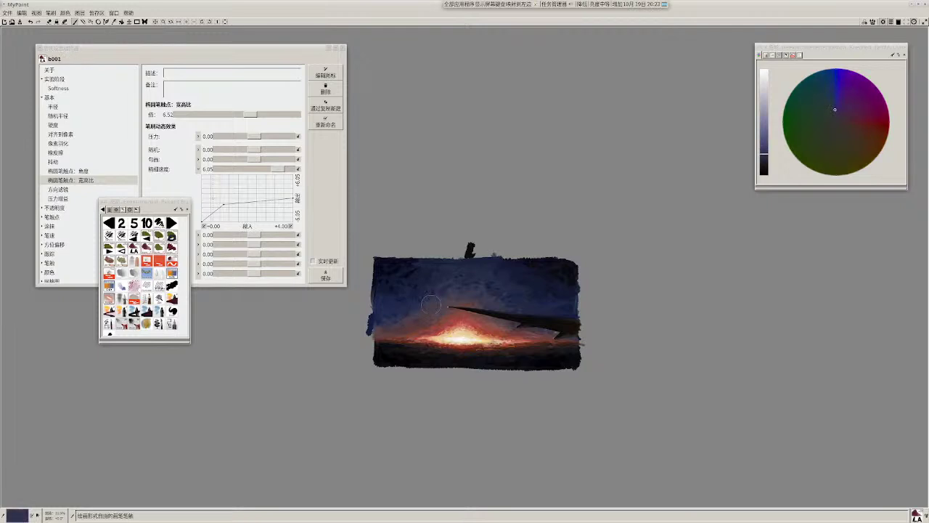
{"action": "scroll", "coordinate": [450, 326], "scroll_direction": "up", "scroll_amount": 2}
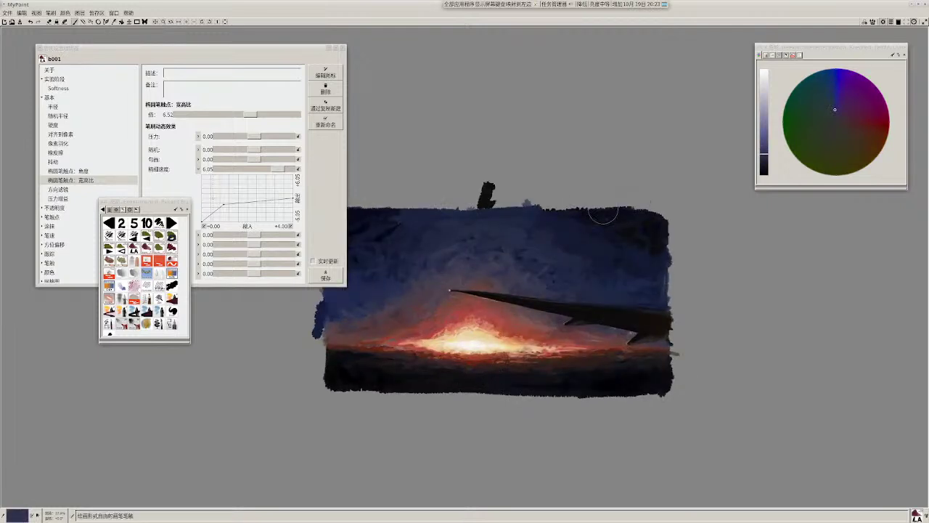
{"action": "key", "text": "r"}
{"action": "scroll", "coordinate": [590, 316], "scroll_direction": "up", "scroll_amount": 1}
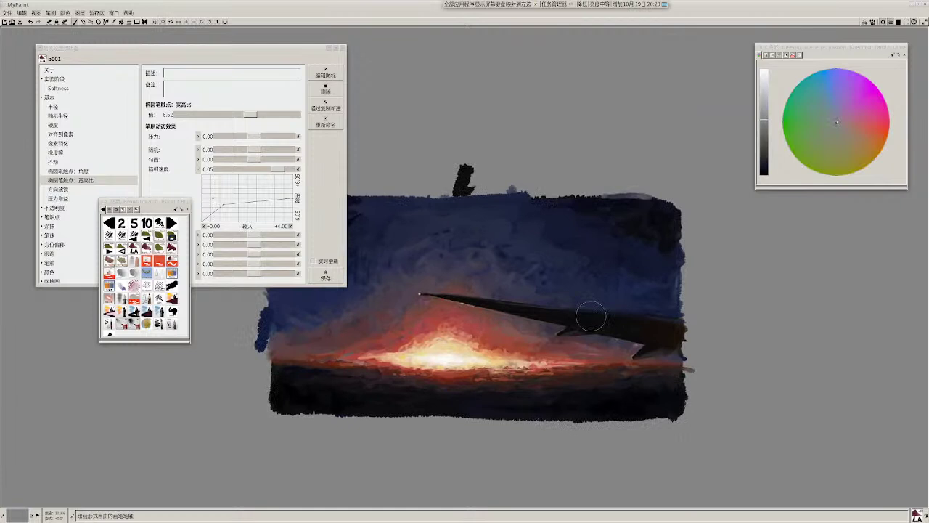
{"action": "key", "text": "1"}
{"action": "key", "text": "e"}
{"action": "left_click_drag", "start_coordinate": [466, 167], "coordinate": [461, 195]}
{"action": "left_click", "coordinate": [450, 190]}
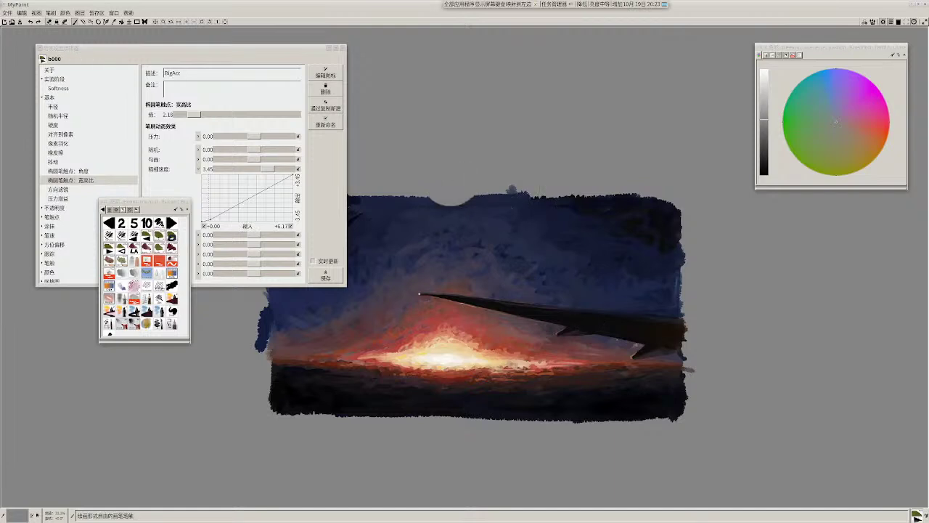
{"action": "left_click", "coordinate": [509, 199]}
{"action": "key", "text": "ctrl+z"}
{"action": "key", "text": "e"}
{"action": "key", "text": "ctrl+z"}
{"action": "key", "text": "e"}
{"action": "key", "text": "ctrl+z"}
{"action": "key", "text": "e"}
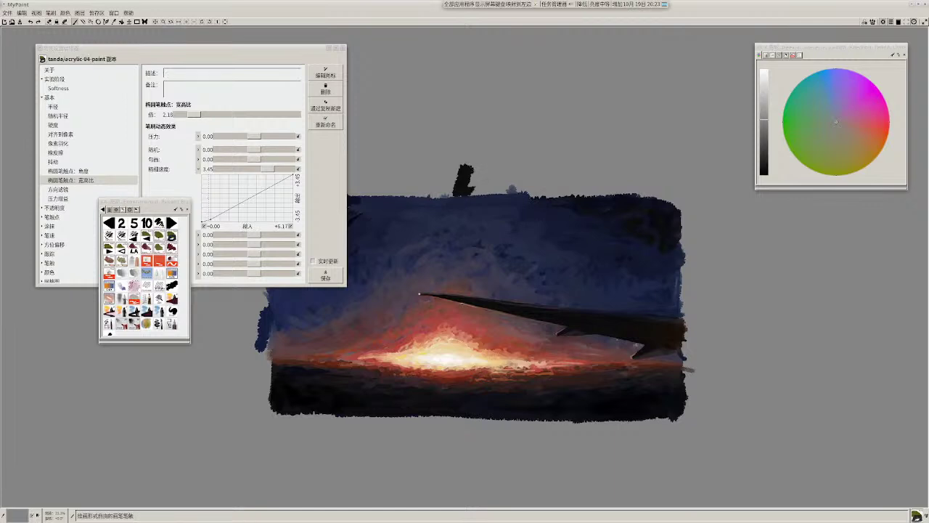
Step: Erase the black smudge and stray bumps above the sky, and square off its upper right corner with near-black
{"action": "key", "text": "1"}
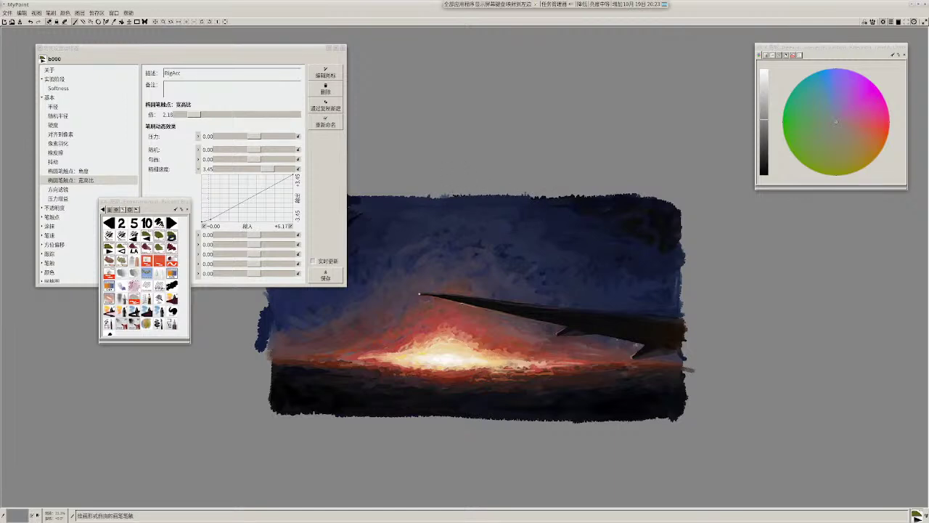
{"action": "left_click_drag", "start_coordinate": [602, 193], "coordinate": [673, 198]}
{"action": "key", "text": "ctrl+z"}
{"action": "mouse_move", "coordinate": [605, 194]}
{"action": "left_mouse_down"}
{"action": "mouse_move", "coordinate": [679, 203]}
{"action": "mouse_move", "coordinate": [670, 209]}
{"action": "left_mouse_up"}
{"action": "key", "text": "1"}
{"action": "key", "text": "r"}
{"action": "key", "text": "r"}
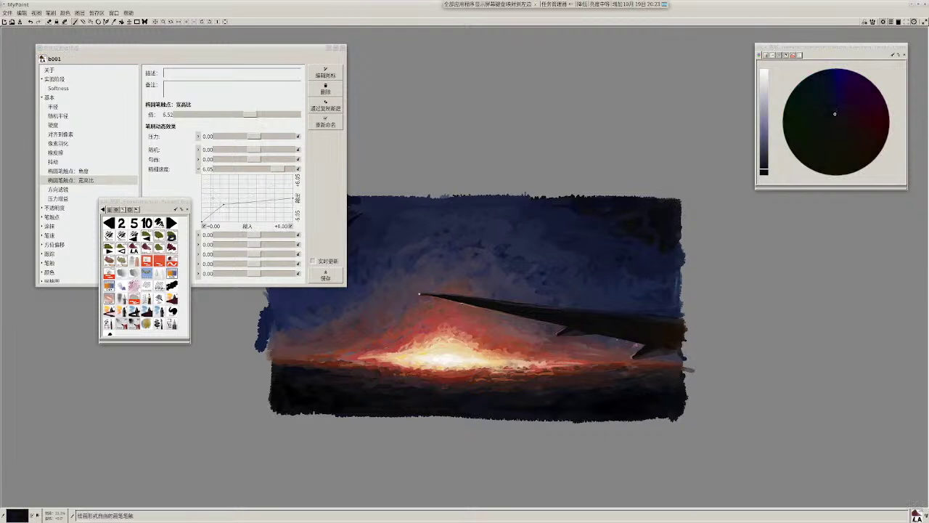
Step: Touch up the sky left of the glow with muted violet and its upper right area with sampled dark blue
{"action": "scroll", "coordinate": [633, 330], "scroll_direction": "down", "scroll_amount": 2}
{"action": "key", "text": "2"}
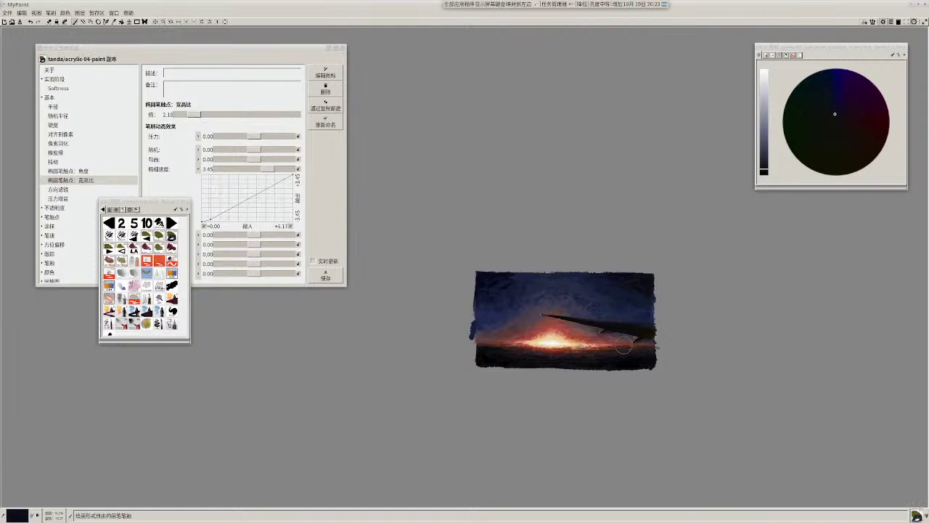
{"action": "key", "text": "1"}
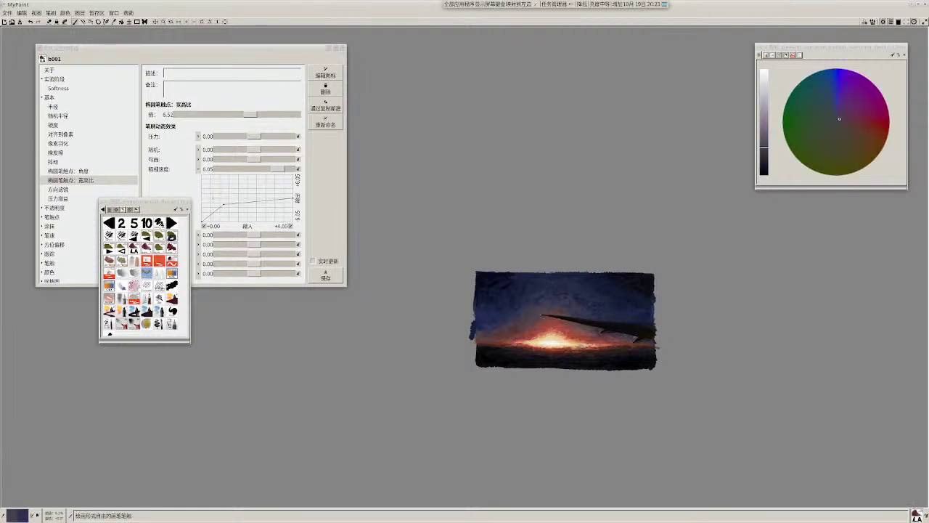
{"action": "left_click_drag", "start_coordinate": [508, 320], "coordinate": [521, 307]}
{"action": "left_click", "coordinate": [513, 305], "text": "ctrl"}
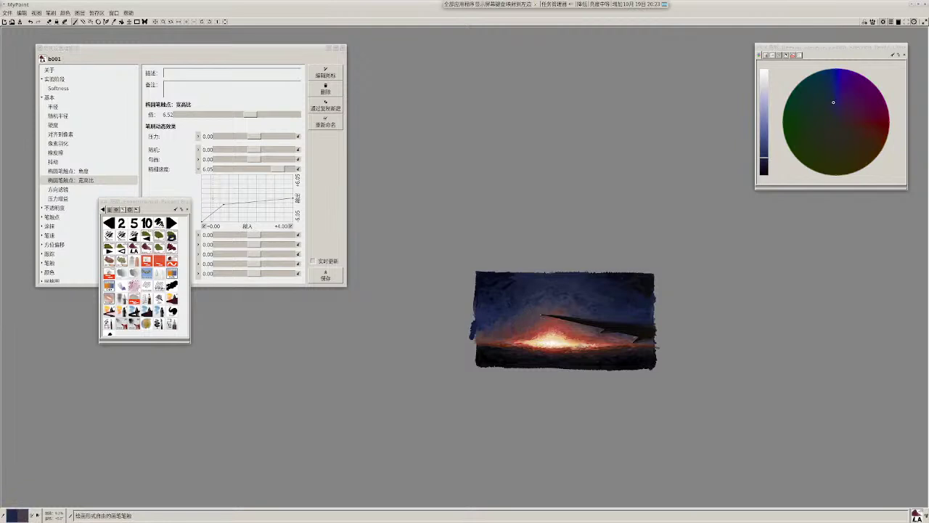
{"action": "left_click_drag", "start_coordinate": [611, 281], "coordinate": [622, 275]}
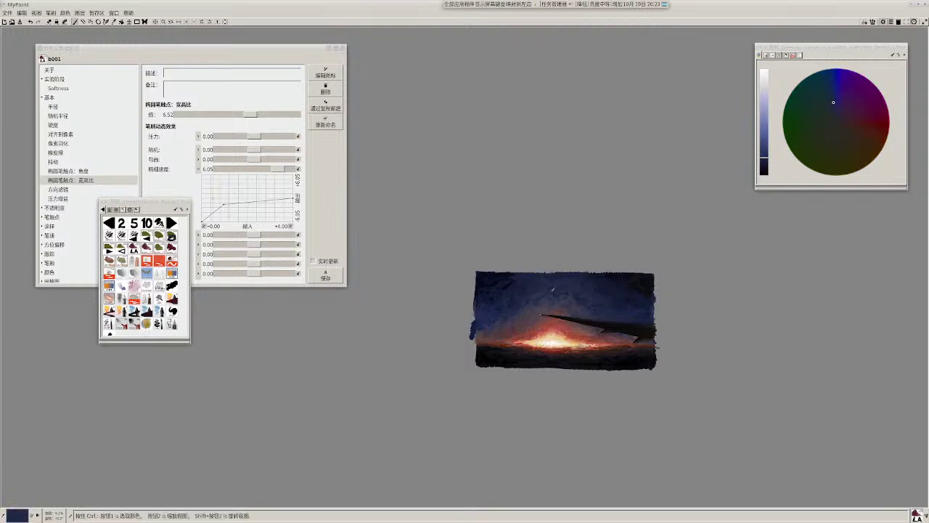
Step: Rework the upper left sky with dark blue and near-black tones sampled from the surrounding sky
{"action": "left_click", "coordinate": [534, 300], "text": "ctrl"}
{"action": "left_click", "coordinate": [516, 306], "text": "ctrl"}
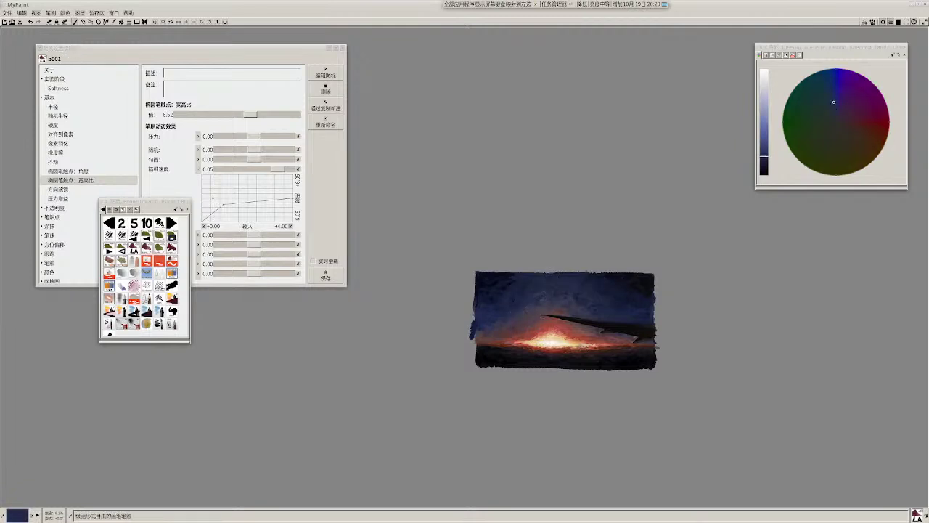
{"action": "left_click", "coordinate": [524, 278], "text": "ctrl"}
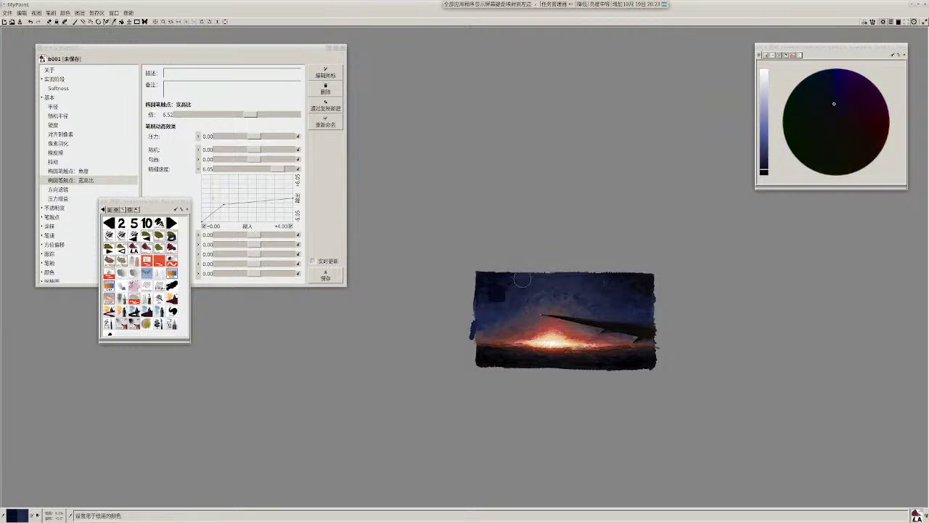
{"action": "mouse_move", "coordinate": [518, 281]}
{"action": "left_mouse_down"}
{"action": "mouse_move", "coordinate": [496, 293]}
{"action": "mouse_move", "coordinate": [504, 286]}
{"action": "left_mouse_up"}
{"action": "left_click", "coordinate": [528, 275], "text": "ctrl"}
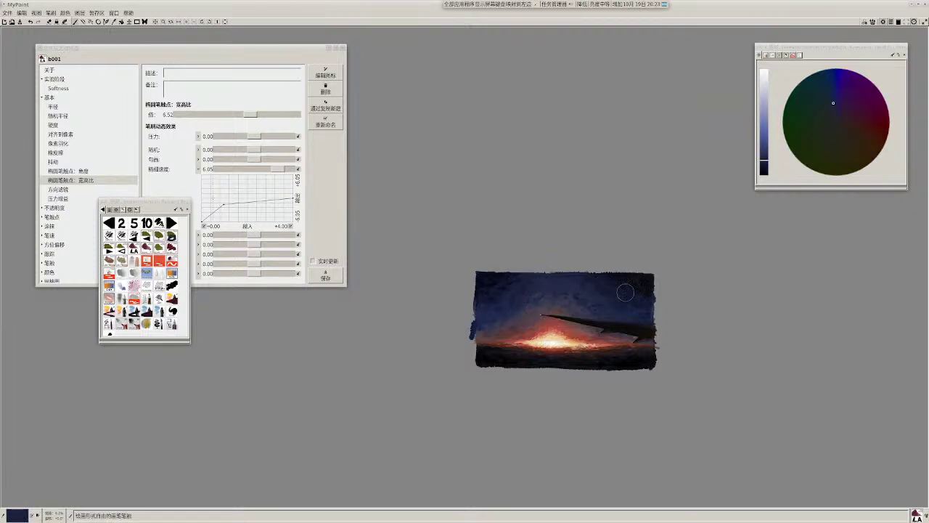
Step: Undo the stray stroke above the sky's upper edge and refine the sky near the wing with sampled blue-greys
{"action": "left_click", "coordinate": [565, 285], "text": "ctrl"}
{"action": "left_click", "coordinate": [564, 286], "text": "ctrl"}
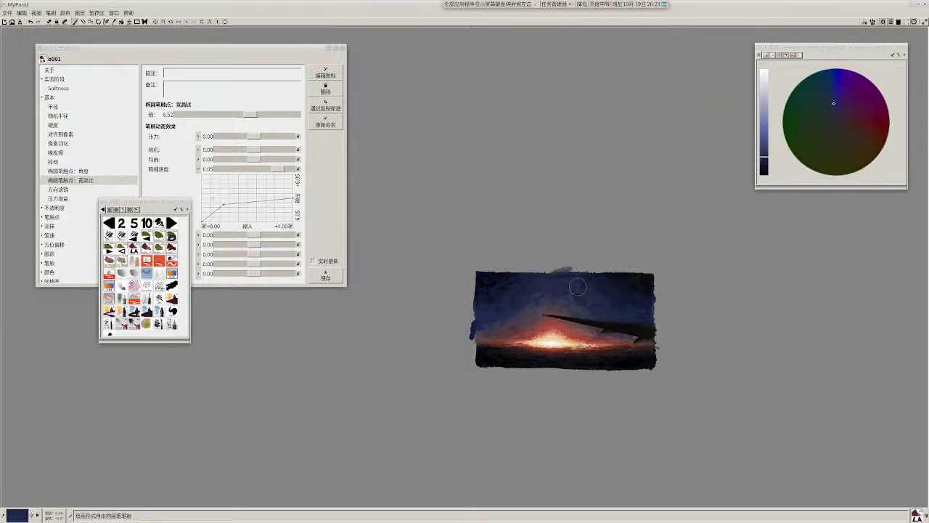
{"action": "key", "text": "ctrl+z"}
{"action": "left_click", "coordinate": [564, 312], "text": "ctrl"}
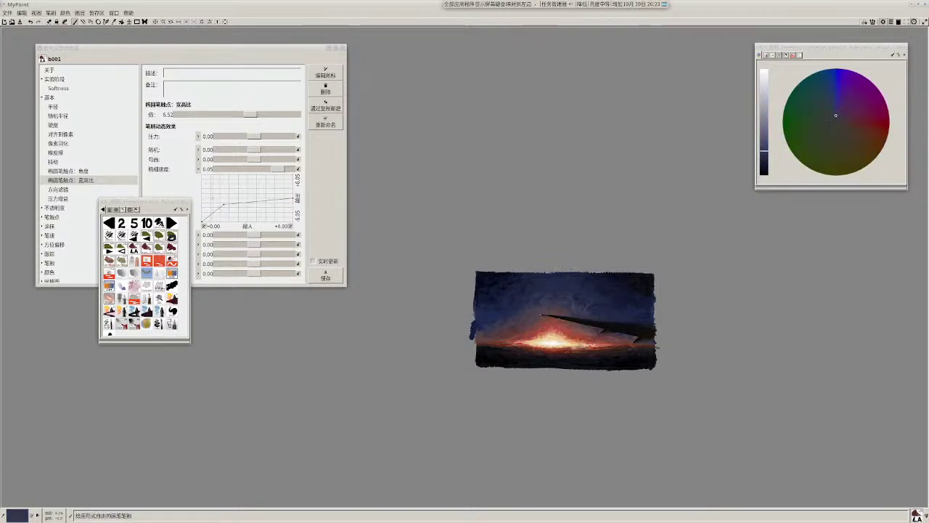
{"action": "left_click", "coordinate": [517, 305], "text": "ctrl"}
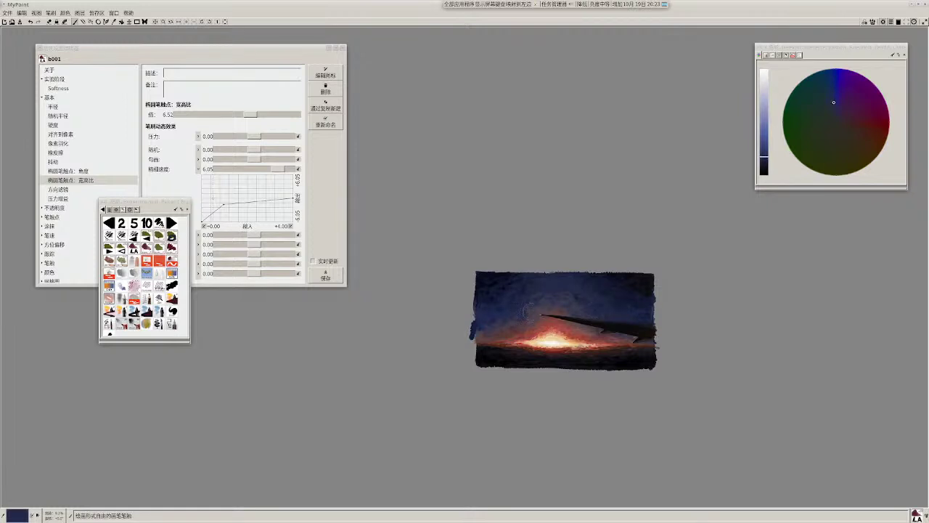
Step: Examine the glow, the ground's brush texture and the wing's lower edge up close, moving the brush settings editor aside
{"action": "scroll", "coordinate": [551, 305], "scroll_direction": "up", "scroll_amount": 3}
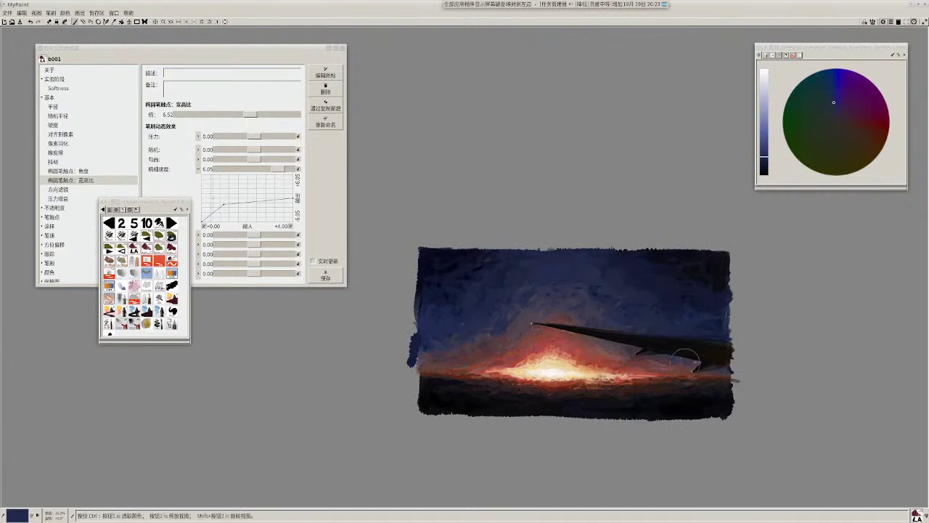
{"action": "key", "text": "1"}
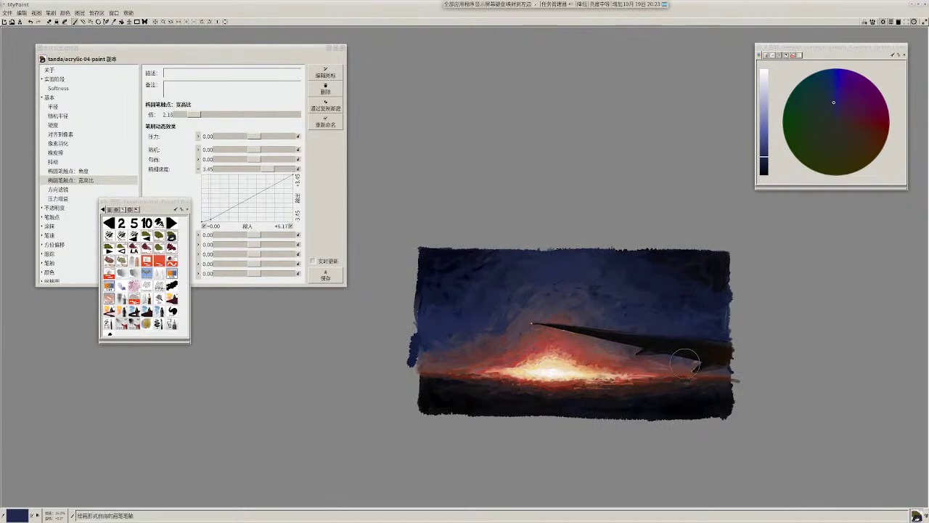
{"action": "key", "text": "w"}
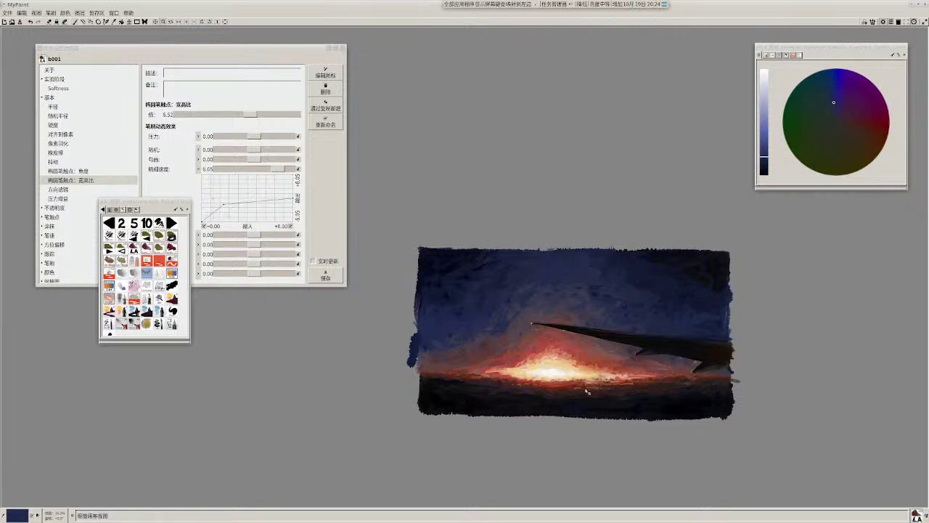
{"action": "scroll", "coordinate": [601, 362], "scroll_direction": "up", "scroll_amount": 3}
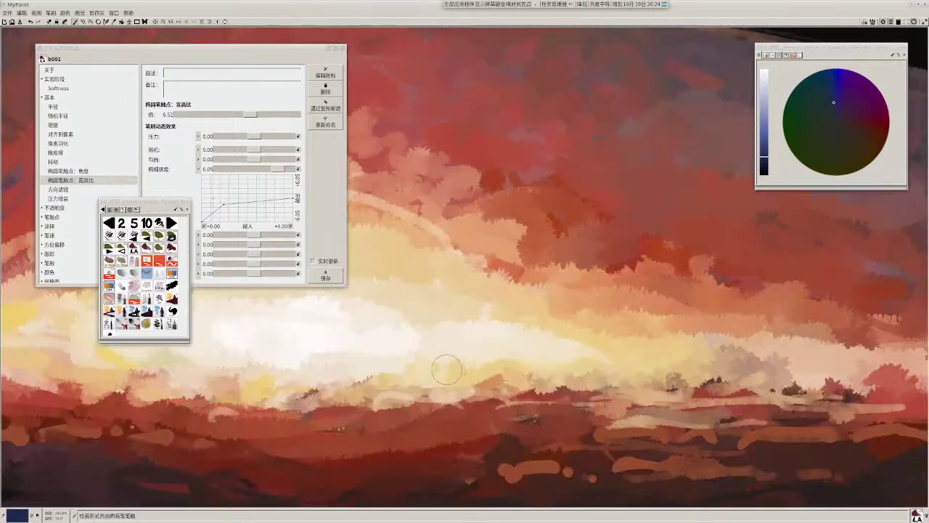
{"action": "scroll", "coordinate": [446, 377], "scroll_direction": "up", "scroll_amount": 3}
{"action": "left_click_drag", "start_coordinate": [574, 416], "coordinate": [388, 375]}
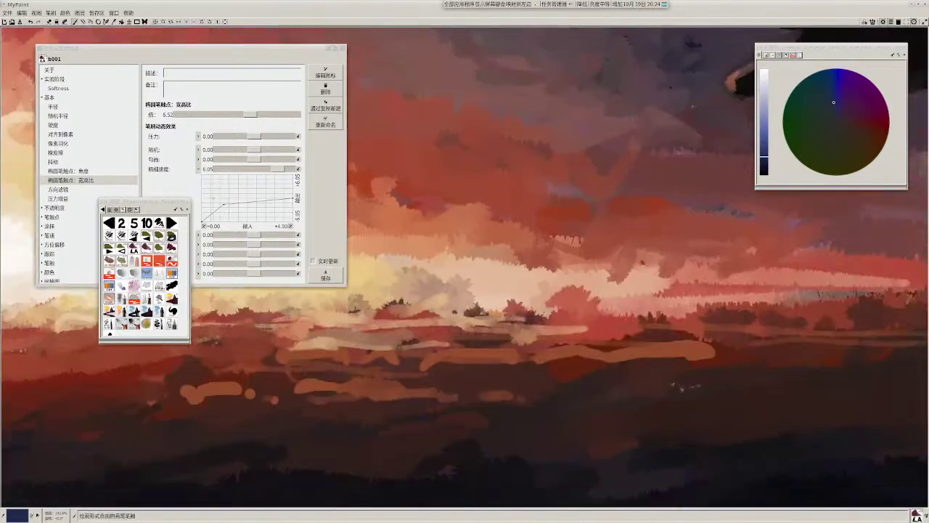
{"action": "left_click_drag", "start_coordinate": [678, 387], "coordinate": [440, 400]}
{"action": "mouse_move", "coordinate": [617, 283]}
{"action": "left_mouse_down"}
{"action": "mouse_move", "coordinate": [528, 322]}
{"action": "mouse_move", "coordinate": [364, 432]}
{"action": "left_mouse_up"}
{"action": "left_click_drag", "start_coordinate": [497, 230], "coordinate": [527, 293]}
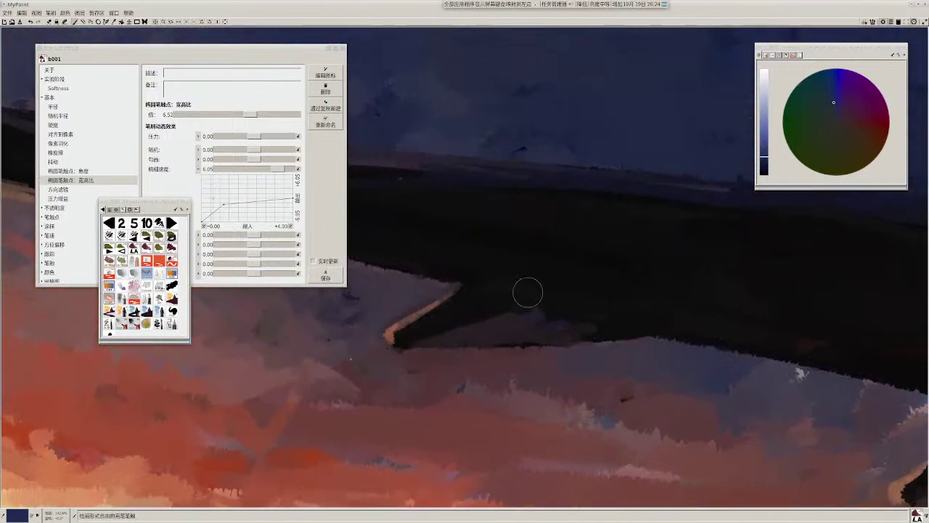
{"action": "left_click_drag", "start_coordinate": [335, 48], "coordinate": [313, 16]}
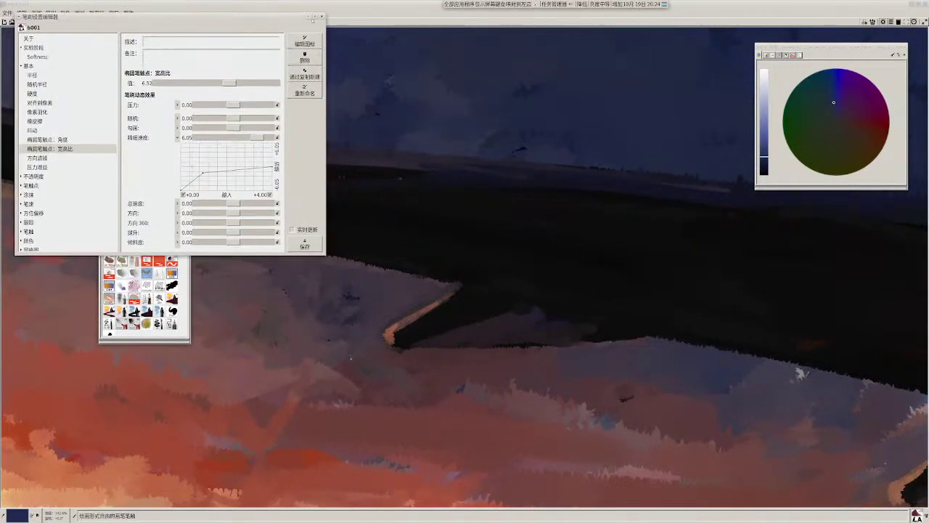
Step: Close the brush settings editor and move the brush palette over the sky beside the colour wheel
{"action": "left_click", "coordinate": [322, 16]}
{"action": "mouse_move", "coordinate": [143, 201]}
{"action": "left_mouse_down"}
{"action": "mouse_move", "coordinate": [158, 176]}
{"action": "mouse_move", "coordinate": [552, 35]}
{"action": "mouse_move", "coordinate": [595, 45]}
{"action": "left_mouse_up"}
{"action": "left_click_drag", "start_coordinate": [466, 285], "coordinate": [453, 353]}
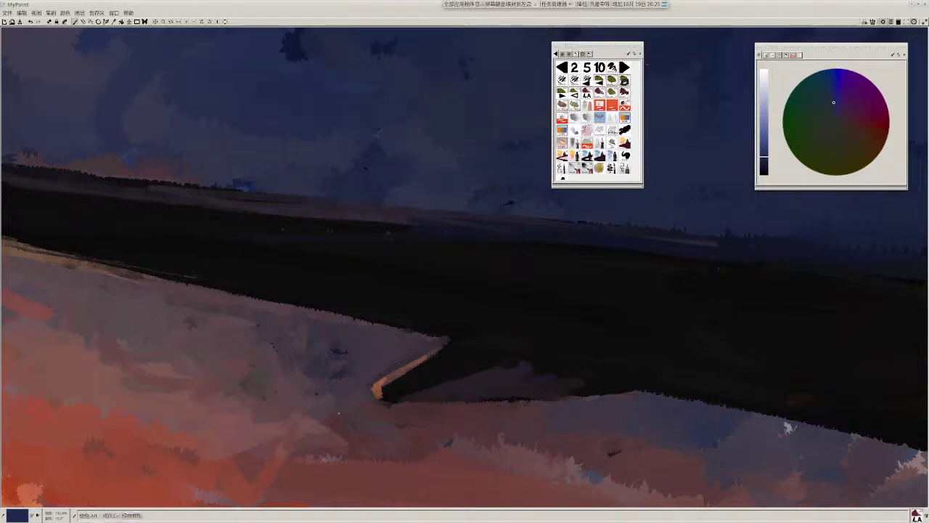
{"action": "key", "text": "alt+Tab"}
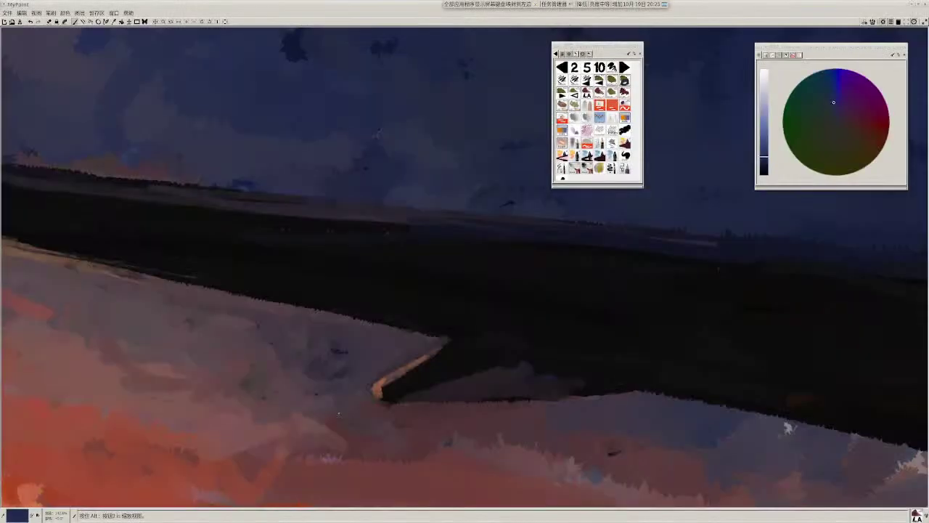
Step: Rework the wing's lower edge at the inner fairing with sampled near-black and dark violet, undoing the stray strokes
{"action": "mouse_move", "coordinate": [499, 344]}
{"action": "left_mouse_down"}
{"action": "mouse_move", "coordinate": [499, 333]}
{"action": "mouse_move", "coordinate": [436, 334]}
{"action": "left_mouse_up"}
{"action": "left_click", "coordinate": [461, 319], "text": "ctrl"}
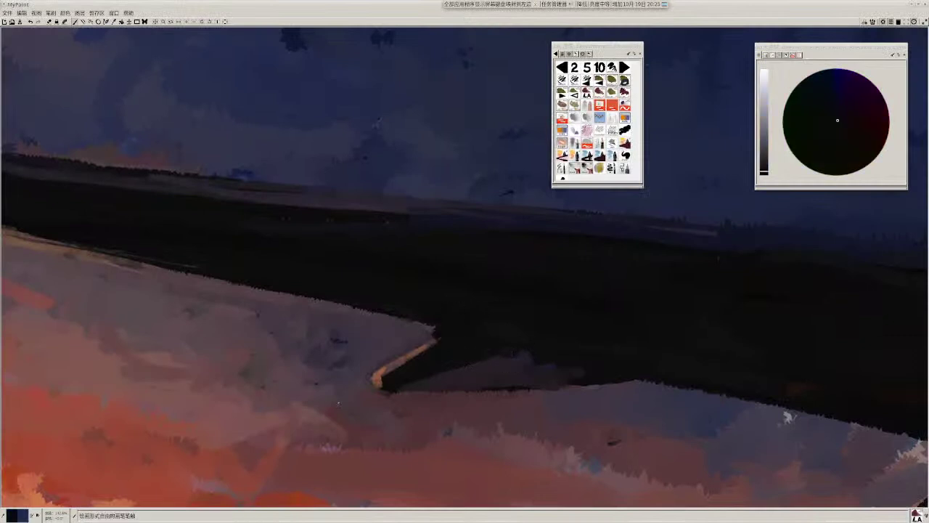
{"action": "key", "text": "ctrl+z"}
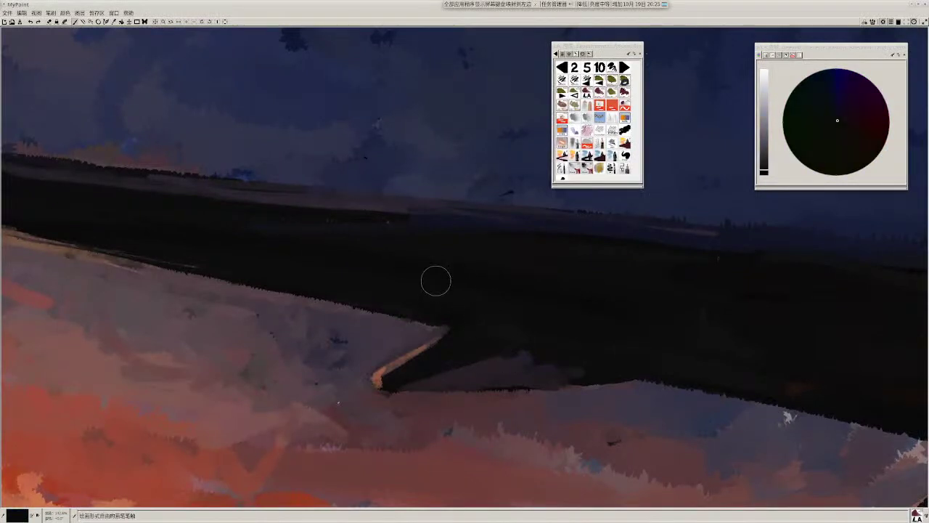
{"action": "left_click", "coordinate": [476, 379], "text": "ctrl"}
{"action": "left_click_drag", "start_coordinate": [513, 365], "coordinate": [429, 358]}
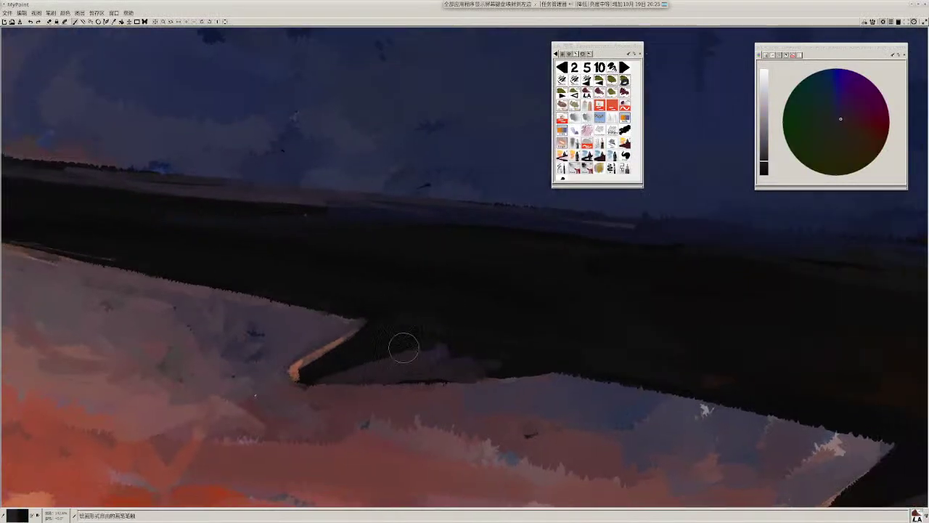
{"action": "left_click_drag", "start_coordinate": [278, 296], "coordinate": [367, 310]}
{"action": "key", "text": "ctrl+z"}
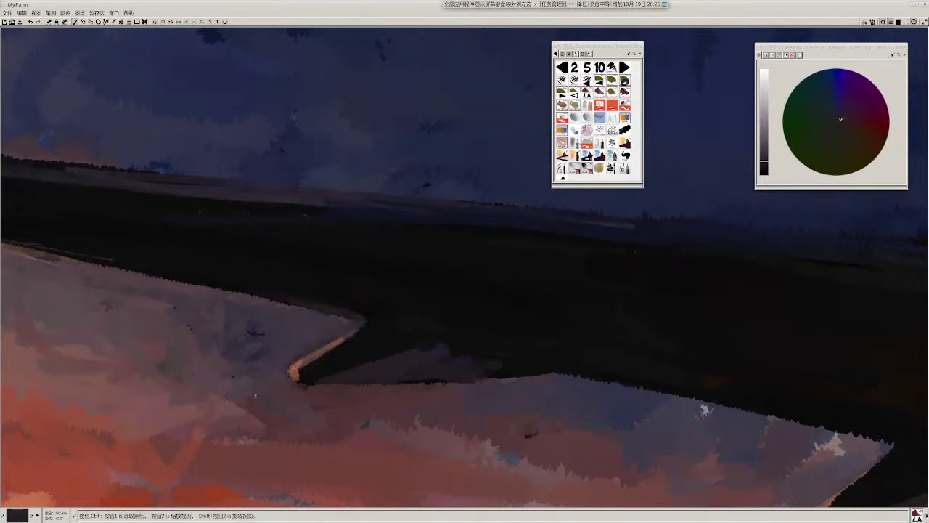
Step: Touch up the upper end of the inner fairing's peach rim with colours sampled beside it, undoing one stroke
{"action": "left_click", "coordinate": [357, 320], "text": "ctrl"}
{"action": "mouse_move", "coordinate": [366, 316]}
{"action": "left_mouse_down"}
{"action": "mouse_move", "coordinate": [362, 323]}
{"action": "mouse_move", "coordinate": [405, 335]}
{"action": "left_mouse_up"}
{"action": "left_click", "coordinate": [348, 320], "text": "ctrl"}
{"action": "left_click_drag", "start_coordinate": [493, 353], "coordinate": [454, 349]}
{"action": "key", "text": "ctrl+z"}
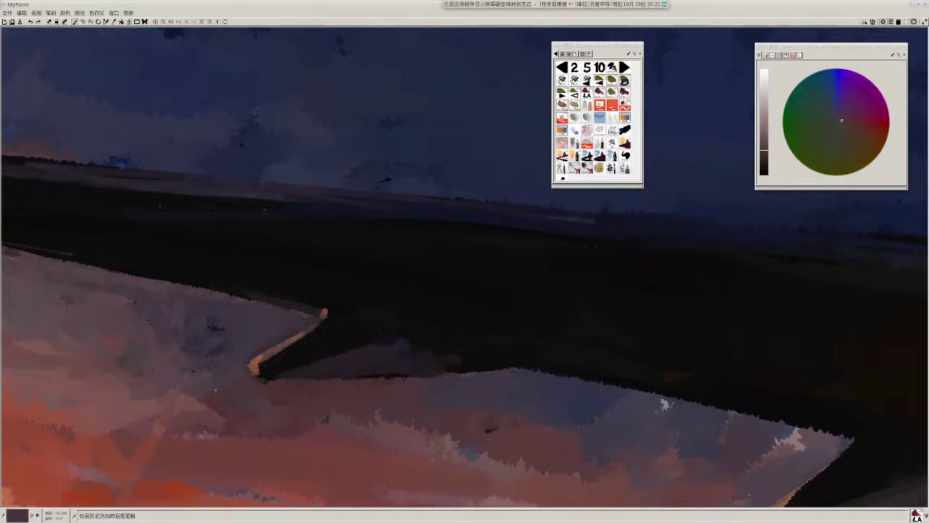
{"action": "left_click_drag", "start_coordinate": [331, 316], "coordinate": [379, 332]}
{"action": "left_click_drag", "start_coordinate": [469, 335], "coordinate": [396, 332]}
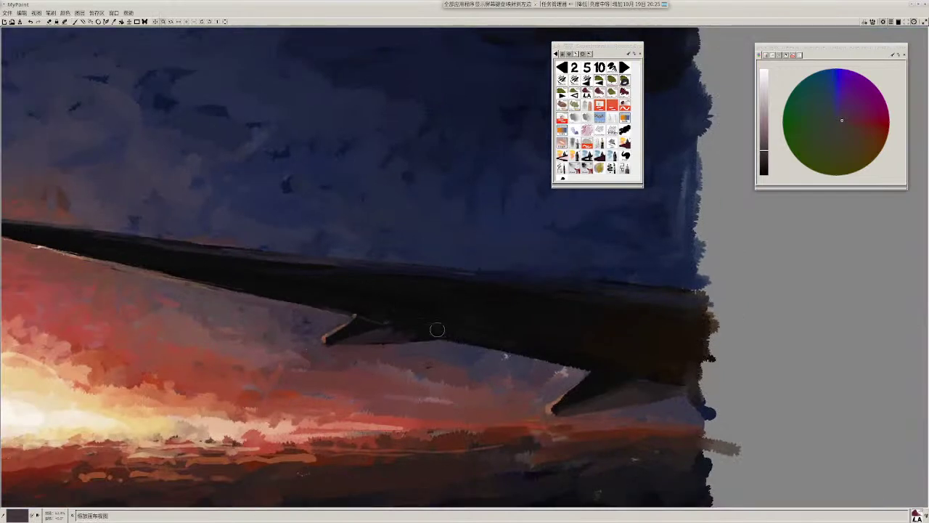
Step: Refine the inner fairing's dark body with near-black and dark grey-violet sampled from the wing and fairings
{"action": "left_click", "coordinate": [381, 324], "text": "ctrl"}
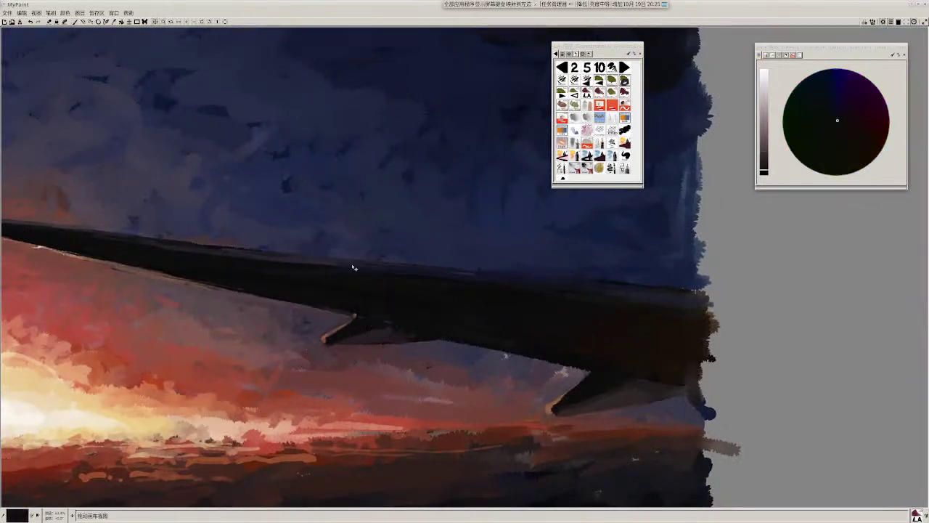
{"action": "left_click_drag", "start_coordinate": [375, 270], "coordinate": [324, 242]}
{"action": "left_click", "coordinate": [292, 316], "text": "ctrl"}
{"action": "left_click_drag", "start_coordinate": [287, 315], "coordinate": [305, 312]}
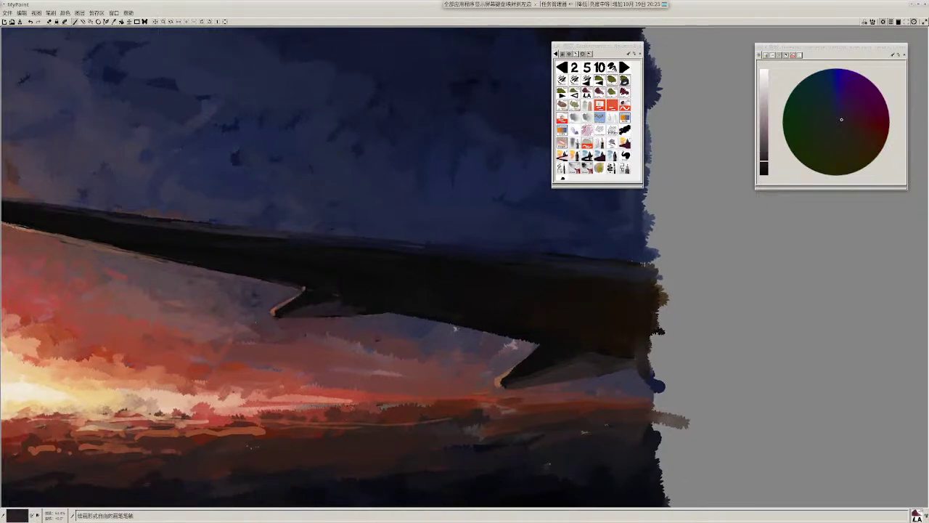
{"action": "left_click", "coordinate": [538, 369], "text": "ctrl"}
{"action": "left_click", "coordinate": [316, 297], "text": "ctrl"}
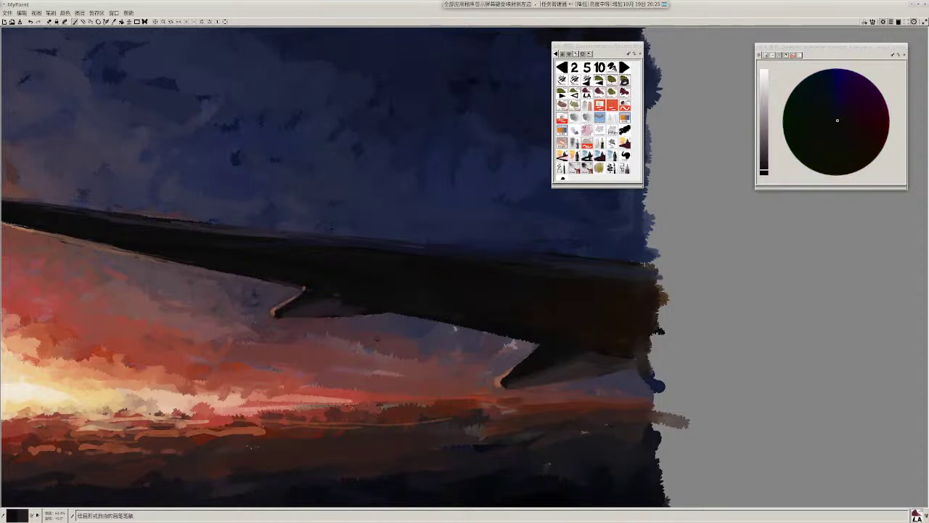
{"action": "scroll", "coordinate": [397, 270], "scroll_direction": "down", "scroll_amount": 1}
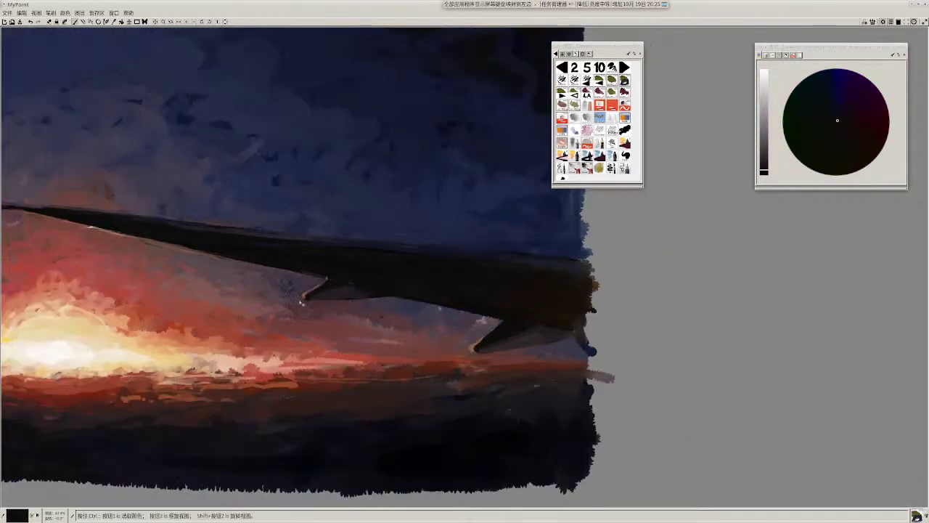
Step: Reshape the inner fairing's pointed tip with near-black and touch up its rim with sampled reddish brown
{"action": "left_click_drag", "start_coordinate": [317, 291], "coordinate": [307, 299]}
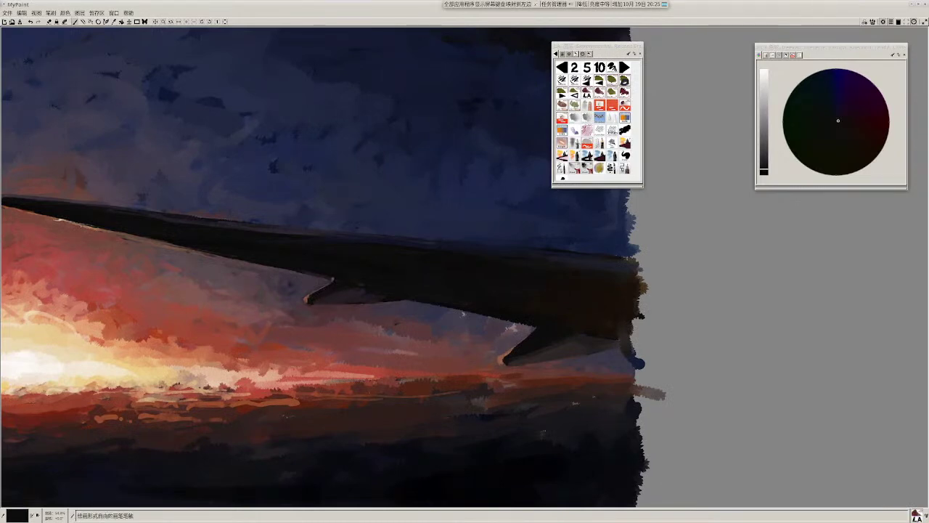
{"action": "mouse_move", "coordinate": [524, 356]}
{"action": "left_mouse_down"}
{"action": "mouse_move", "coordinate": [499, 340]}
{"action": "mouse_move", "coordinate": [507, 346]}
{"action": "left_mouse_up"}
{"action": "left_click_drag", "start_coordinate": [342, 305], "coordinate": [344, 308]}
{"action": "left_click", "coordinate": [325, 336], "text": "ctrl"}
{"action": "left_click", "coordinate": [323, 330], "text": "ctrl"}
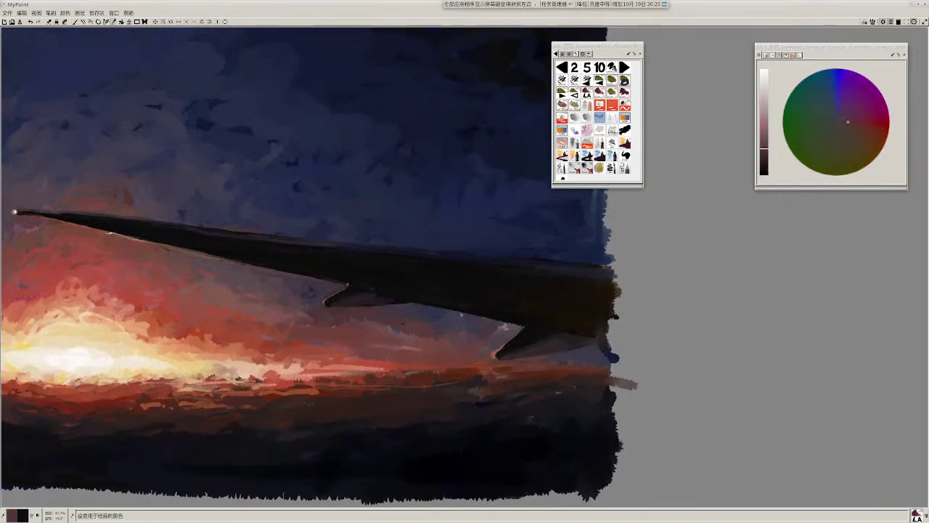
{"action": "left_click", "coordinate": [326, 341], "text": "ctrl"}
{"action": "scroll", "coordinate": [330, 306], "scroll_direction": "up", "scroll_amount": 1}
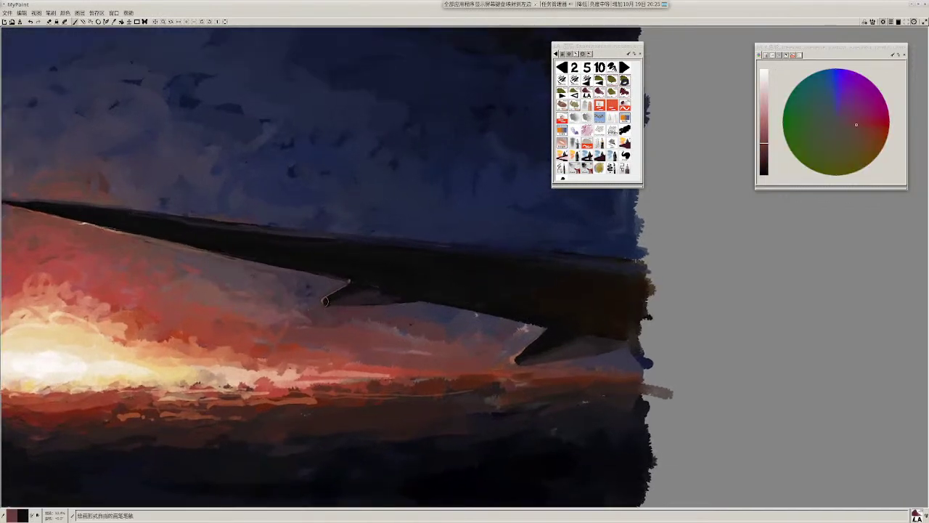
{"action": "left_click", "coordinate": [325, 301], "text": "ctrl"}
{"action": "left_click_drag", "start_coordinate": [324, 298], "coordinate": [329, 303]}
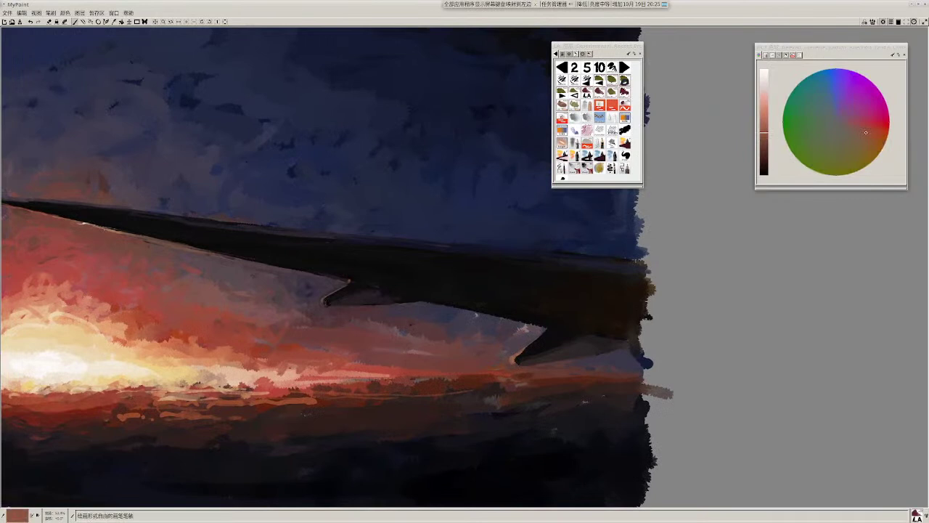
Step: Sharpen the inner fairing's tip and lower edge with small strokes of sampled dark violet, salmon and dark red
{"action": "left_click", "coordinate": [340, 287], "text": "ctrl"}
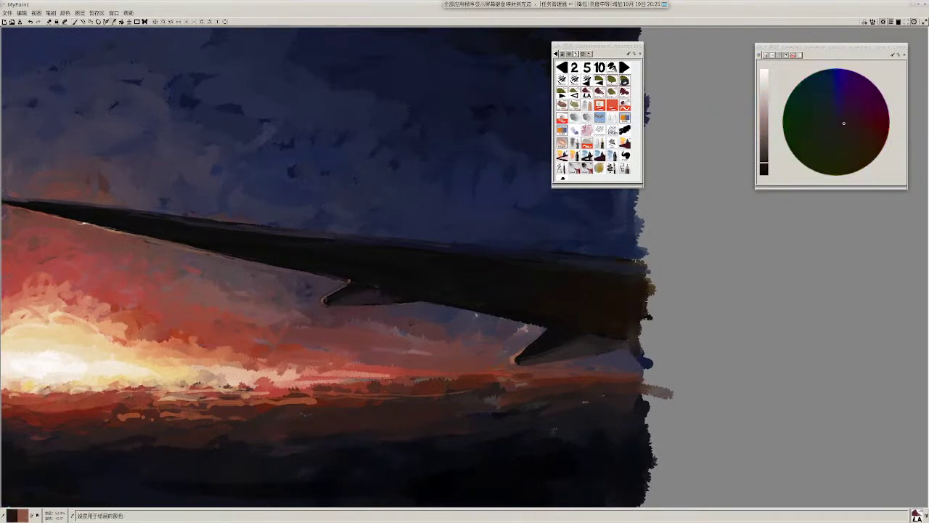
{"action": "scroll", "coordinate": [328, 284], "scroll_direction": "up", "scroll_amount": 1}
{"action": "left_click", "coordinate": [350, 296], "text": "ctrl"}
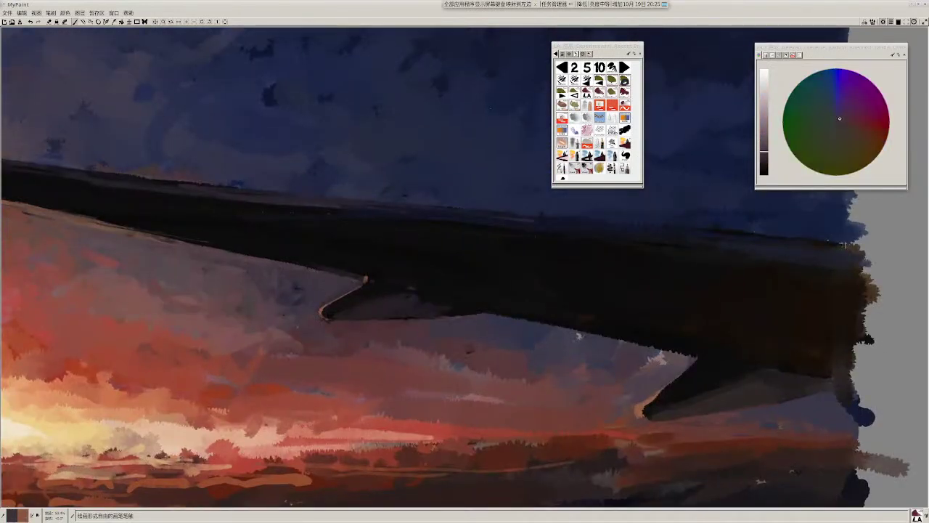
{"action": "left_click_drag", "start_coordinate": [322, 308], "coordinate": [324, 317]}
{"action": "left_click", "coordinate": [334, 302], "text": "ctrl"}
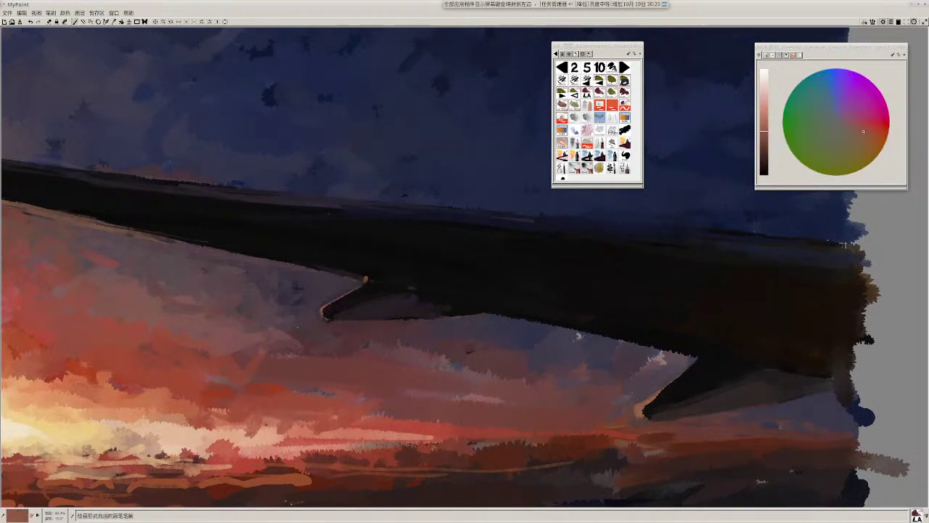
{"action": "left_click", "coordinate": [328, 315], "text": "ctrl"}
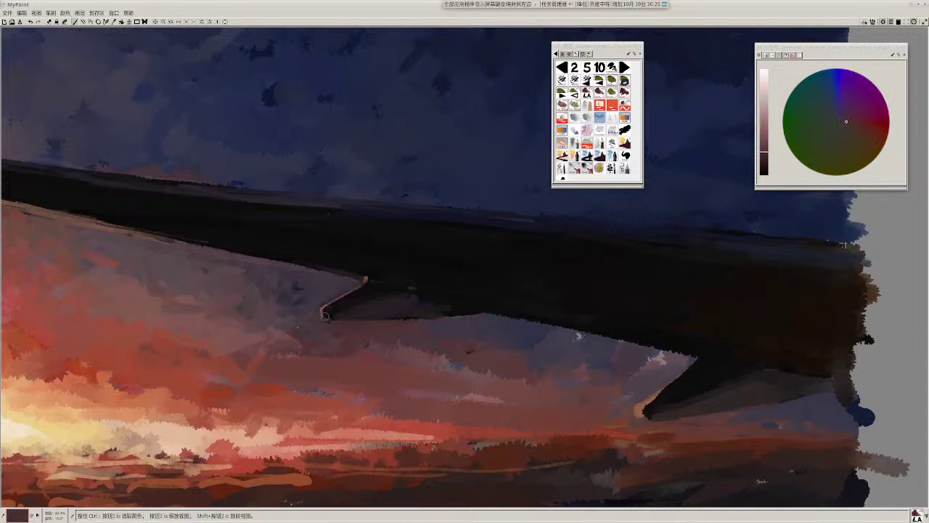
{"action": "left_click", "coordinate": [330, 318], "text": "ctrl"}
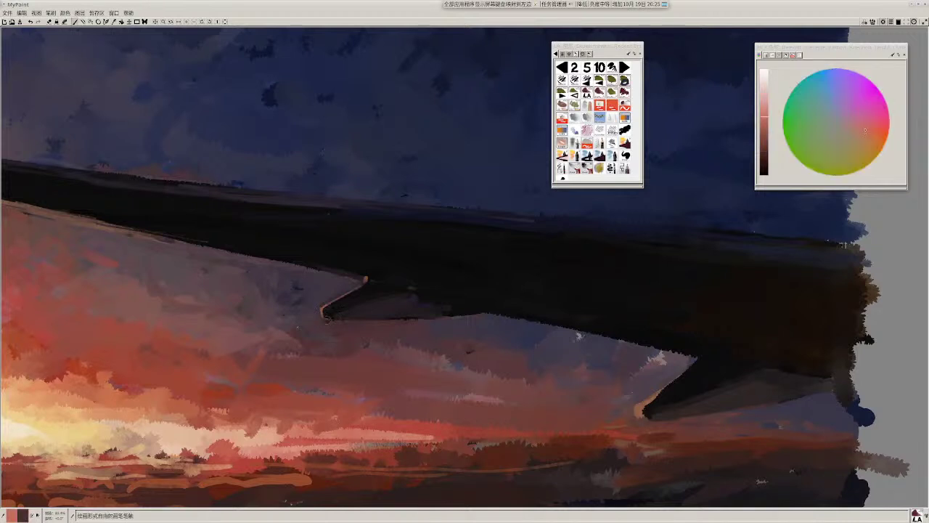
{"action": "left_click", "coordinate": [333, 318], "text": "ctrl"}
{"action": "left_click", "coordinate": [337, 320], "text": "ctrl"}
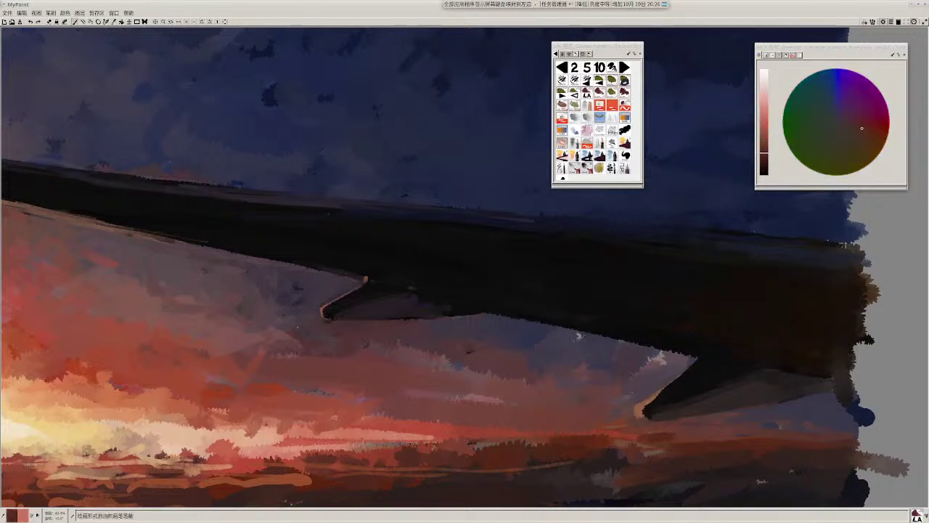
{"action": "left_click_drag", "start_coordinate": [333, 318], "coordinate": [341, 319]}
Step: Touch up the inner fairing's underside and the sky just below it with sampled dark violet and muted mauve
{"action": "left_click", "coordinate": [373, 320], "text": "ctrl"}
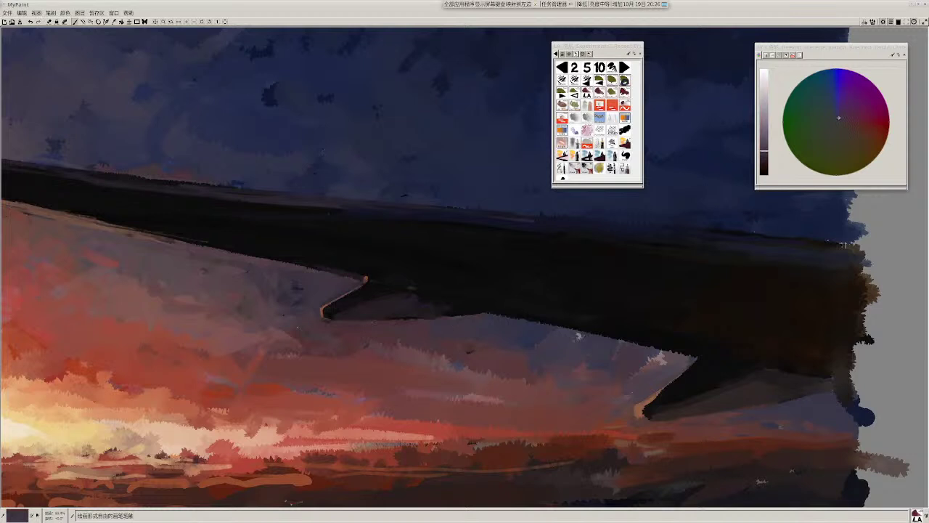
{"action": "left_click", "coordinate": [408, 310], "text": "ctrl"}
{"action": "left_click", "coordinate": [425, 323], "text": "ctrl"}
{"action": "mouse_move", "coordinate": [349, 354]}
{"action": "left_mouse_down"}
{"action": "mouse_move", "coordinate": [285, 331]}
{"action": "mouse_move", "coordinate": [396, 359]}
{"action": "left_mouse_up"}
{"action": "left_click", "coordinate": [319, 346], "text": "ctrl"}
{"action": "scroll", "coordinate": [577, 335], "scroll_direction": "down", "scroll_amount": 2}
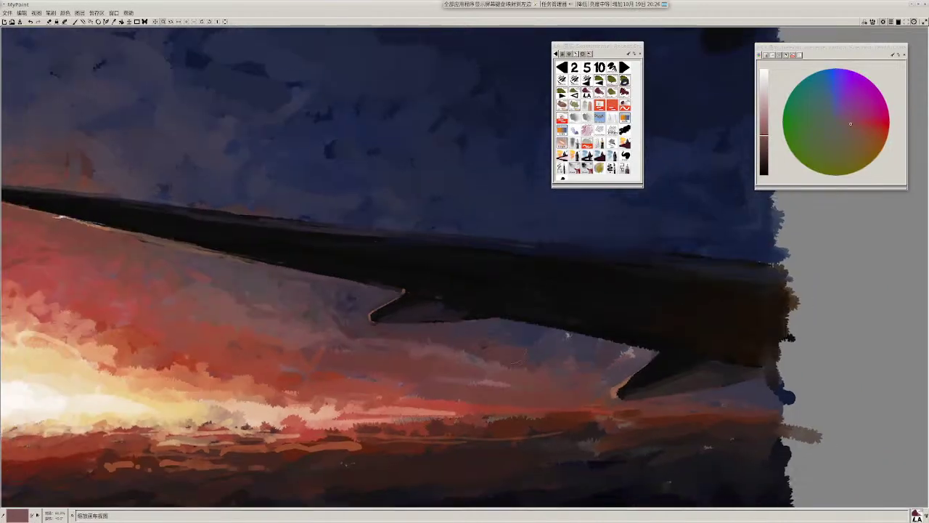
Step: Rework the sky below the wing around the inner fairing with sampled muted mauve and violet tones
{"action": "left_click", "coordinate": [567, 335], "text": "ctrl"}
{"action": "left_click", "coordinate": [567, 335], "text": "ctrl"}
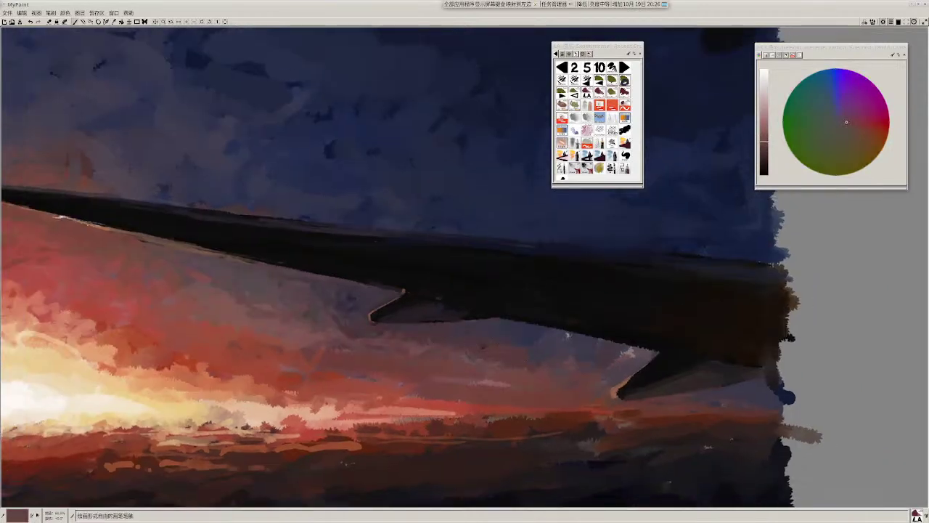
{"action": "left_click", "coordinate": [568, 335], "text": "ctrl"}
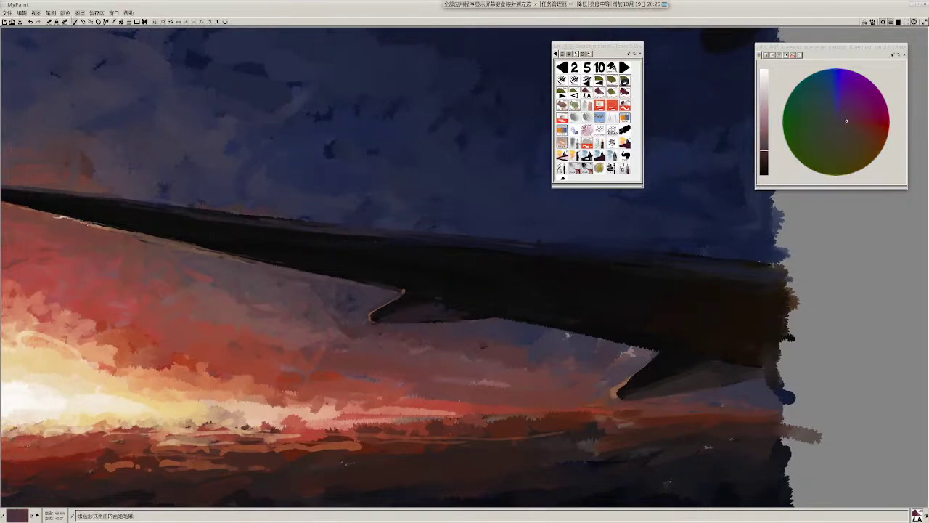
{"action": "left_click", "coordinate": [568, 334], "text": "ctrl"}
{"action": "left_click", "coordinate": [568, 335], "text": "ctrl"}
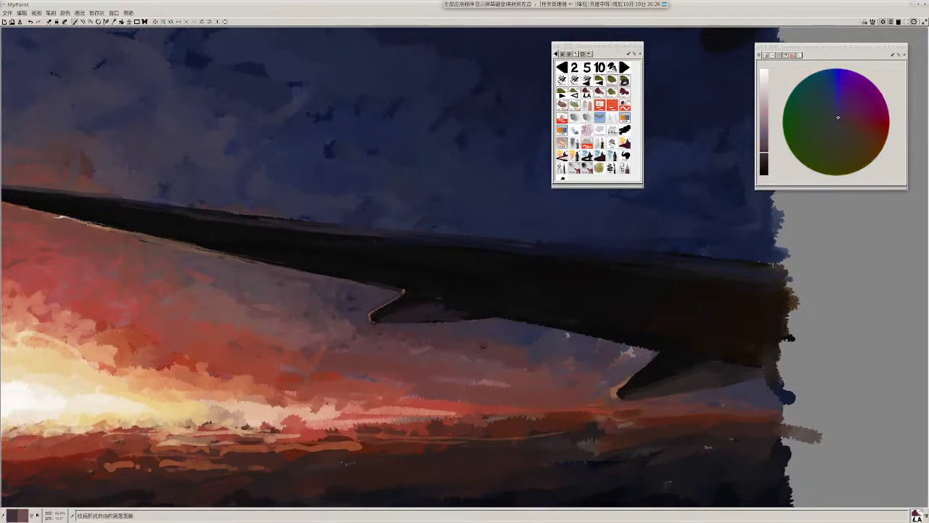
{"action": "left_click", "coordinate": [345, 319], "text": "ctrl"}
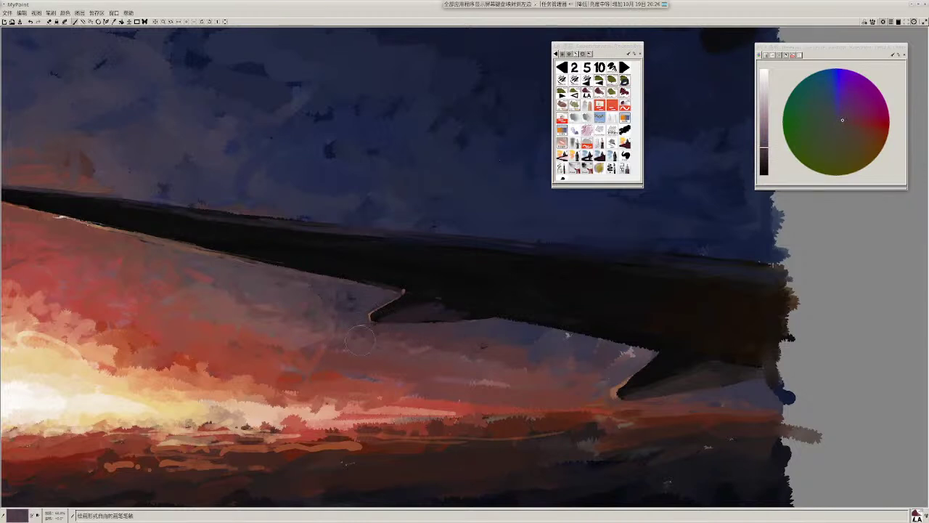
Step: Switch to the green-preview brush and blend the sky beside the inner fairing's tip with sampled grey-violet and mauve
{"action": "left_click", "coordinate": [585, 91]}
{"action": "left_click", "coordinate": [356, 292], "text": "ctrl"}
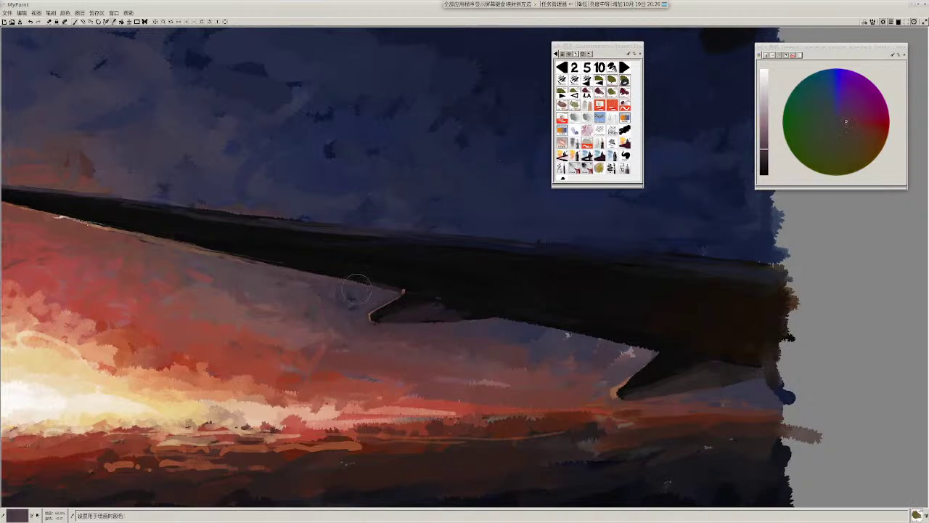
{"action": "left_click", "coordinate": [319, 320], "text": "ctrl"}
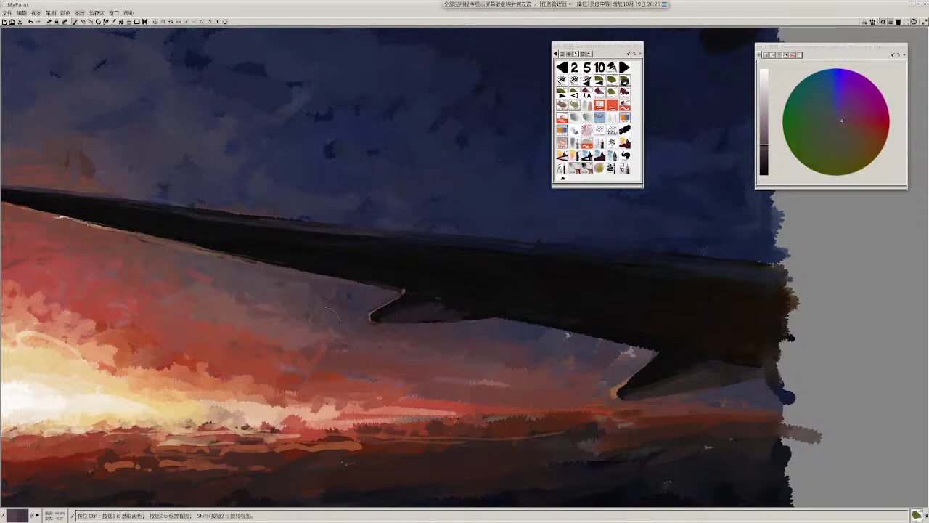
{"action": "left_click", "coordinate": [318, 320], "text": "ctrl"}
{"action": "left_click", "coordinate": [318, 328], "text": "ctrl"}
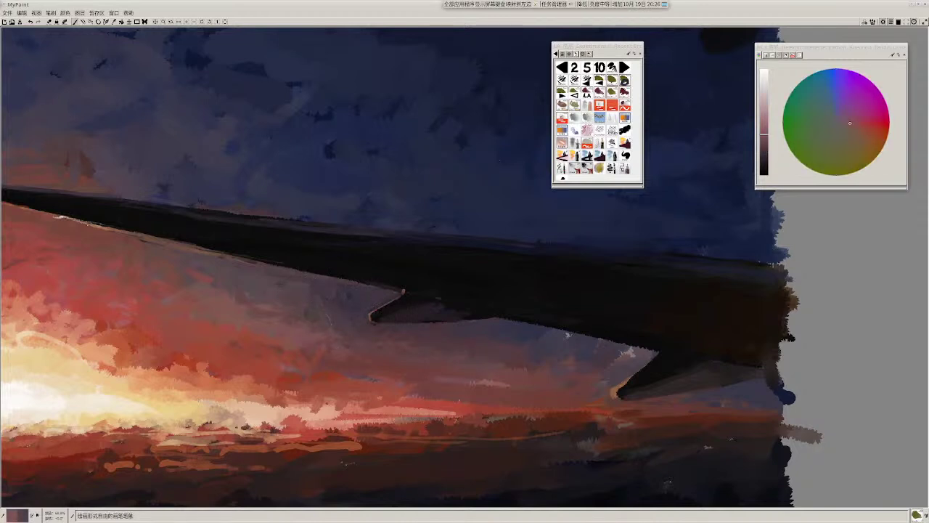
Step: Blend the red sky between the sun's glow and the inner fairing with sampled muted red, salmon and mauve tones
{"action": "left_click", "coordinate": [385, 392], "text": "ctrl"}
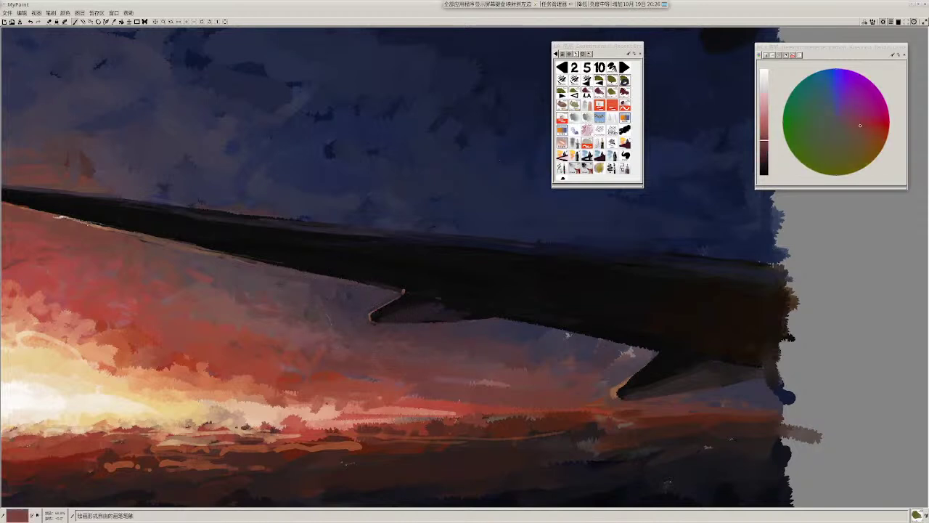
{"action": "left_click", "coordinate": [263, 366], "text": "ctrl"}
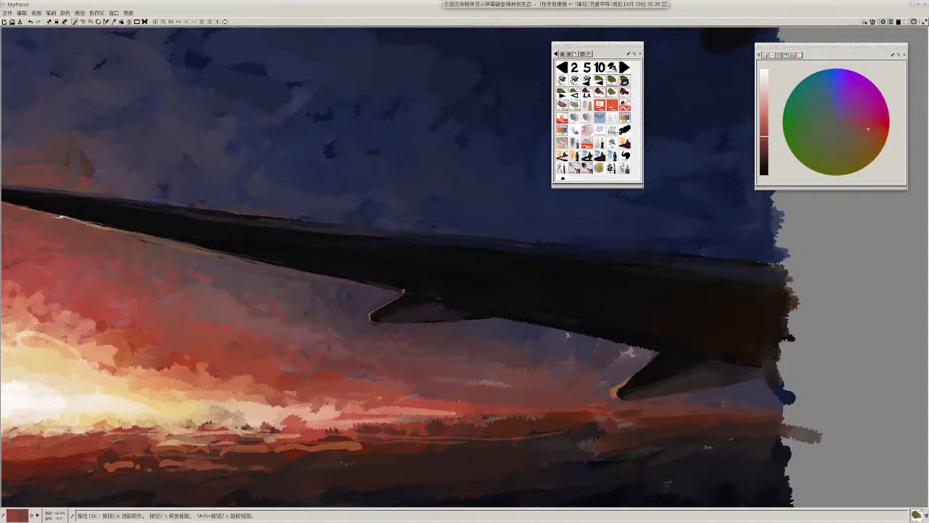
{"action": "left_click", "coordinate": [305, 350], "text": "ctrl"}
{"action": "left_click", "coordinate": [290, 354], "text": "ctrl"}
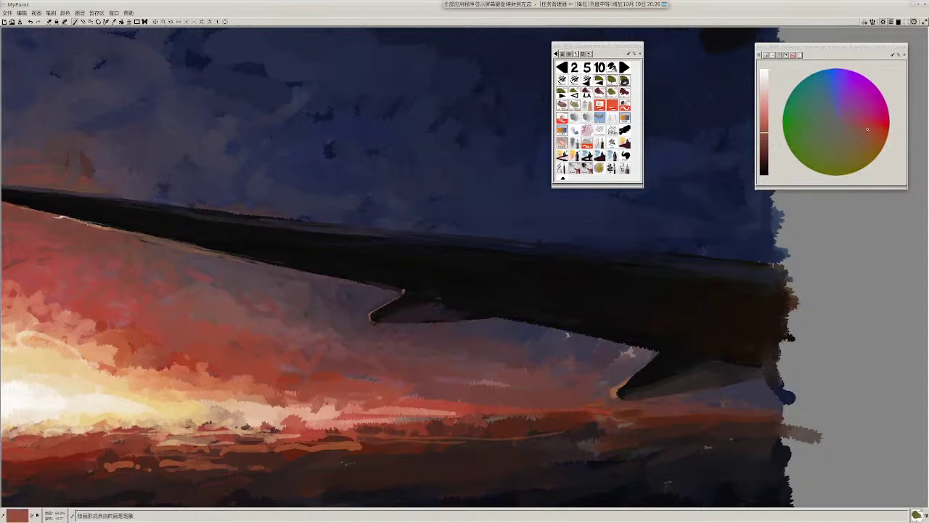
{"action": "left_click", "coordinate": [290, 382], "text": "ctrl"}
{"action": "left_click", "coordinate": [282, 390], "text": "ctrl"}
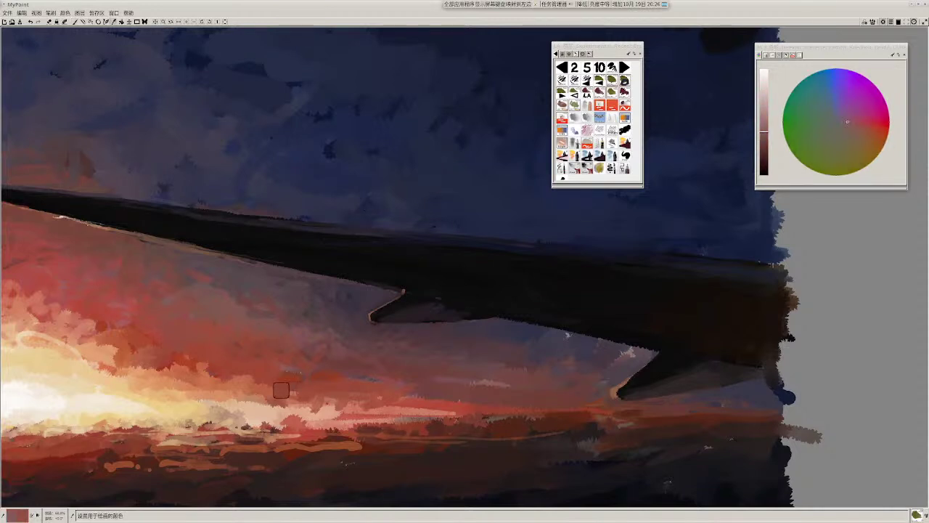
{"action": "left_click", "coordinate": [300, 392], "text": "ctrl"}
{"action": "left_click", "coordinate": [295, 383], "text": "ctrl"}
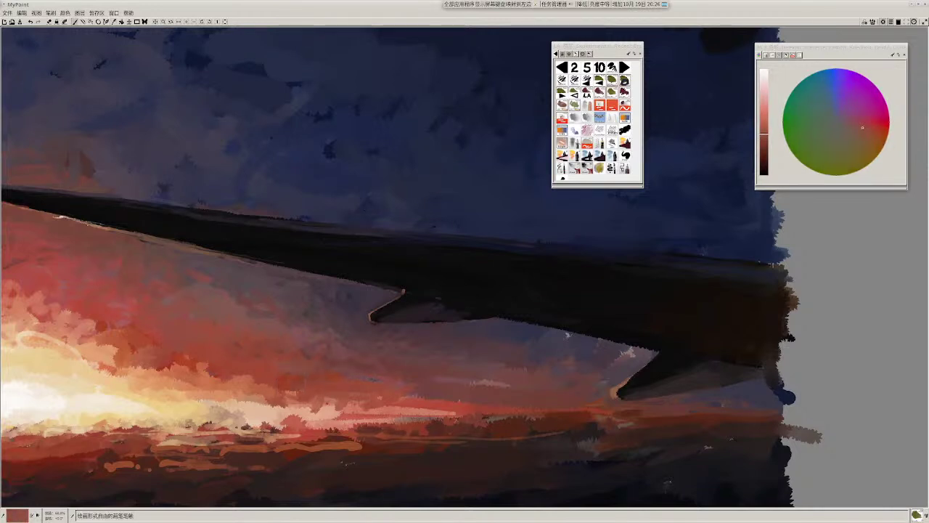
Step: Smooth the dark upper surface of the wing between the inner fairing and the tip with sampled black and near-black tones
{"action": "scroll", "coordinate": [477, 333], "scroll_direction": "down", "scroll_amount": 2}
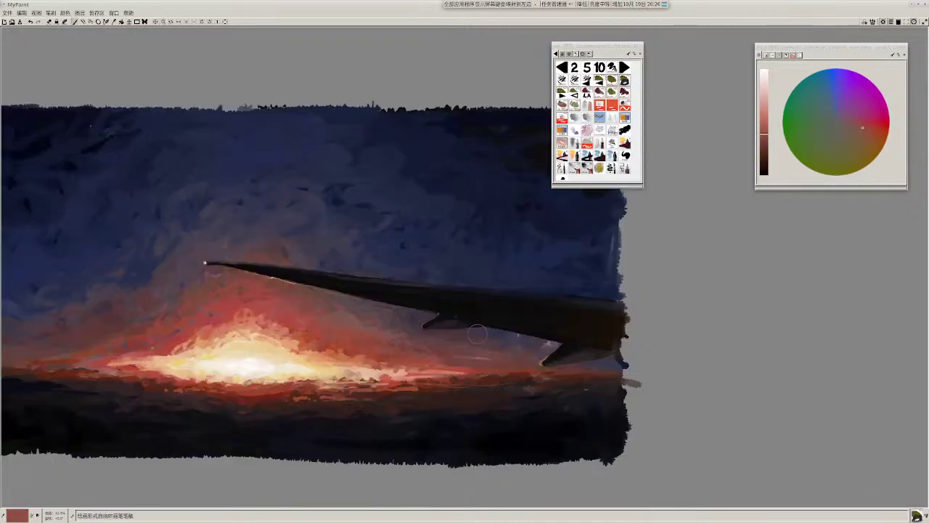
{"action": "scroll", "coordinate": [477, 333], "scroll_direction": "up", "scroll_amount": 3}
{"action": "left_click_drag", "start_coordinate": [561, 359], "coordinate": [798, 438]}
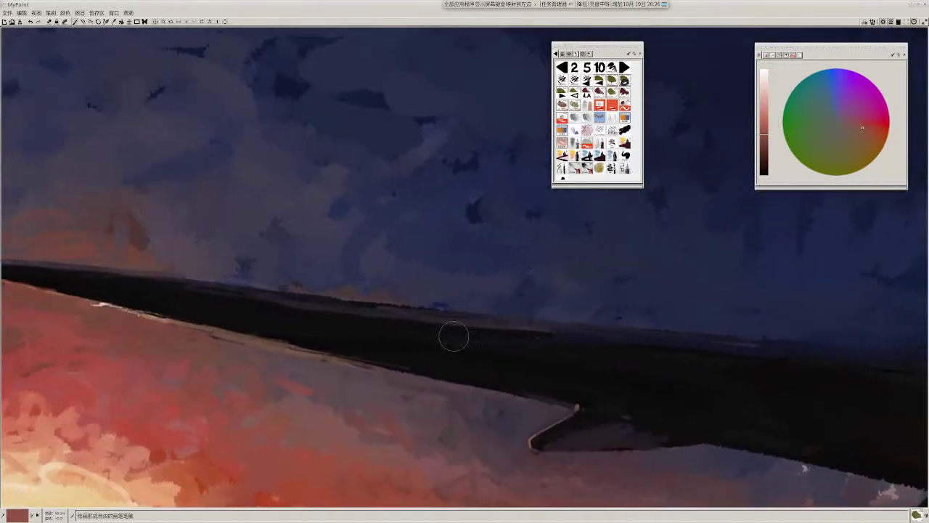
{"action": "left_click", "coordinate": [455, 336], "text": "ctrl"}
{"action": "left_click_drag", "start_coordinate": [392, 316], "coordinate": [544, 330]}
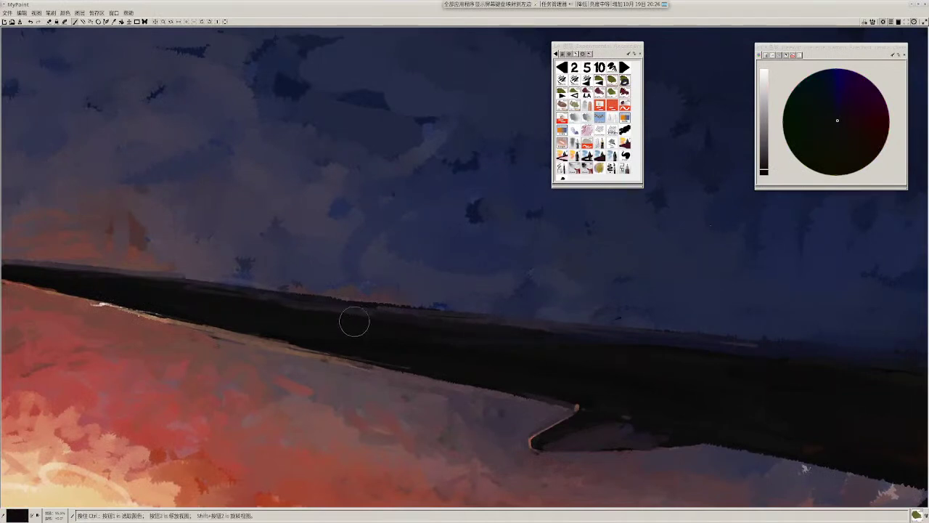
{"action": "left_click", "coordinate": [354, 321], "text": "ctrl"}
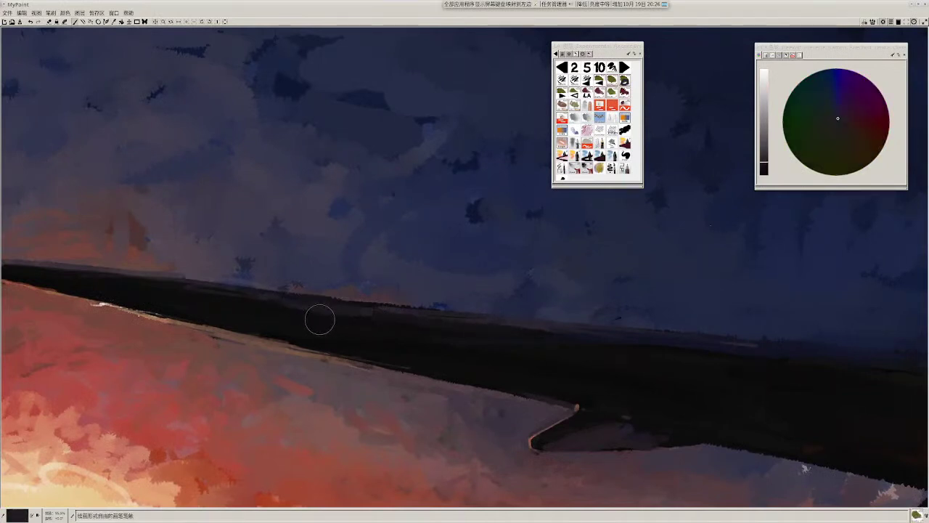
{"action": "left_click", "coordinate": [301, 309], "text": "ctrl"}
{"action": "left_click", "coordinate": [361, 318], "text": "ctrl"}
{"action": "left_click_drag", "start_coordinate": [351, 302], "coordinate": [649, 337]}
Step: Refine the wing's upper edge closer to the tip with strokes of sampled dark grey-violet
{"action": "left_click_drag", "start_coordinate": [492, 337], "coordinate": [643, 352]}
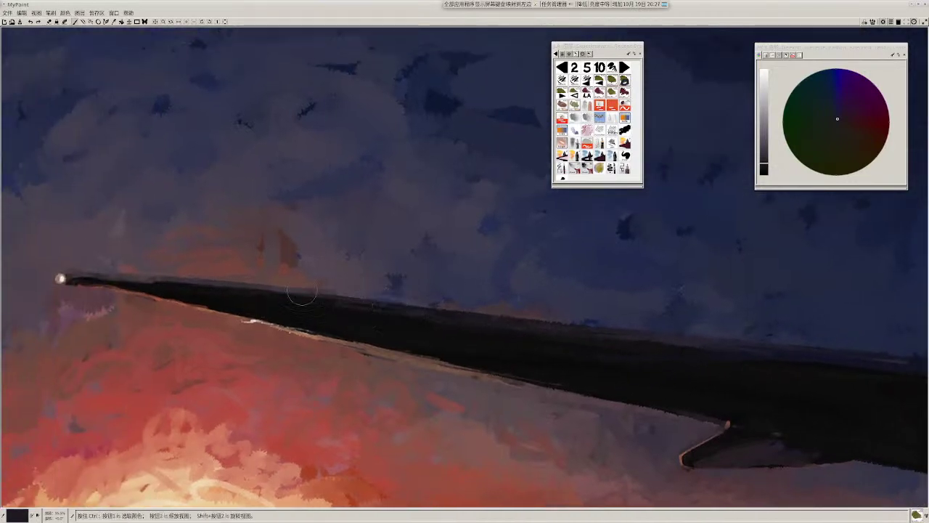
{"action": "left_click", "coordinate": [358, 306], "text": "ctrl"}
{"action": "left_click_drag", "start_coordinate": [401, 310], "coordinate": [293, 298]}
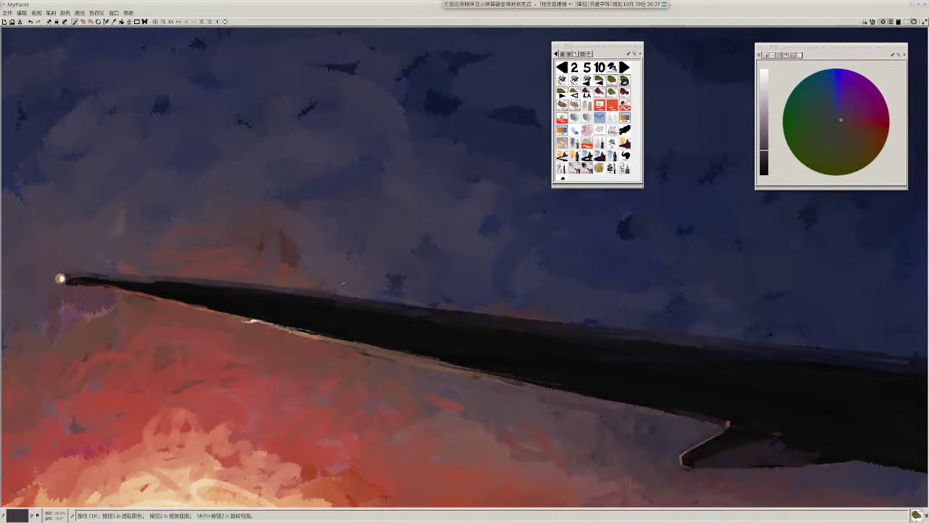
{"action": "left_click", "coordinate": [385, 303], "text": "ctrl"}
{"action": "left_click_drag", "start_coordinate": [443, 307], "coordinate": [518, 315]}
Step: Paint the inner fairing's side with dark grey sampled from the outer fairing
{"action": "scroll", "coordinate": [517, 315], "scroll_direction": "down", "scroll_amount": 3}
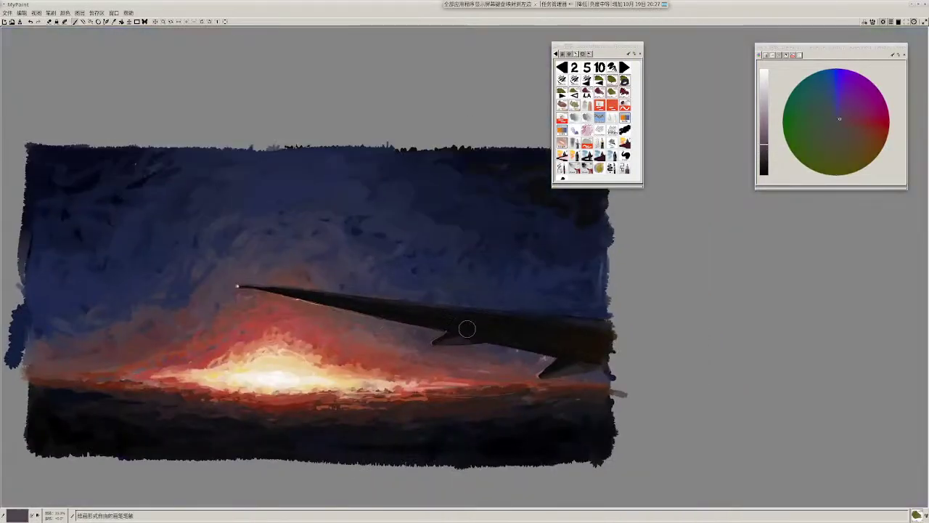
{"action": "scroll", "coordinate": [570, 390], "scroll_direction": "up", "scroll_amount": 3}
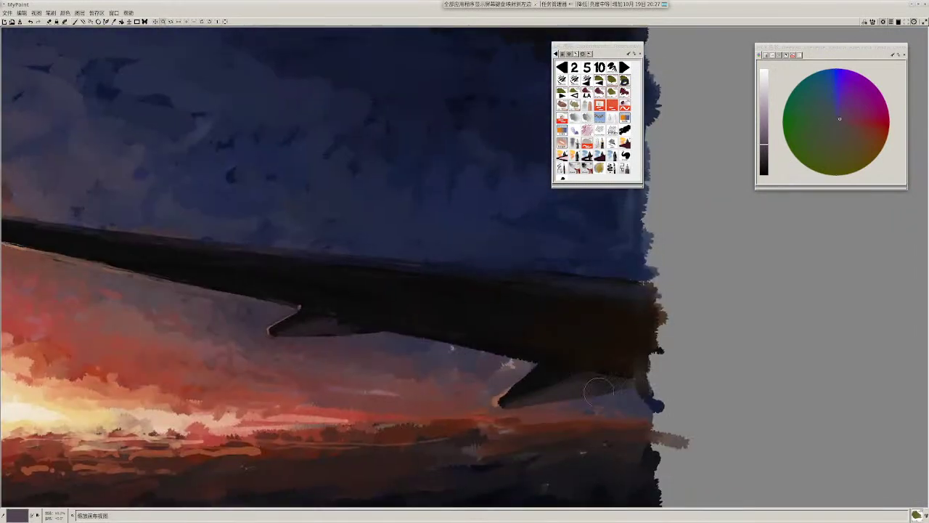
{"action": "left_click_drag", "start_coordinate": [563, 390], "coordinate": [597, 400]}
{"action": "left_click", "coordinate": [608, 400], "text": "ctrl"}
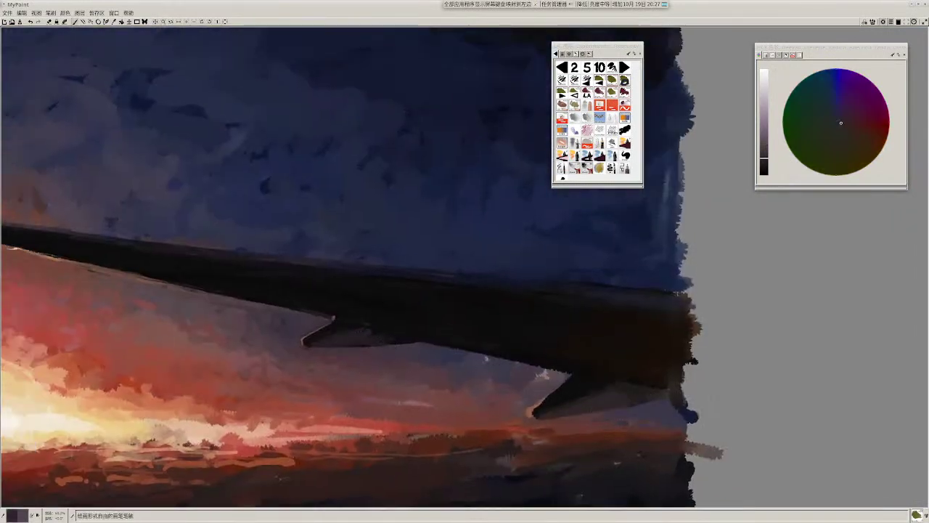
{"action": "left_click_drag", "start_coordinate": [372, 337], "coordinate": [365, 334]}
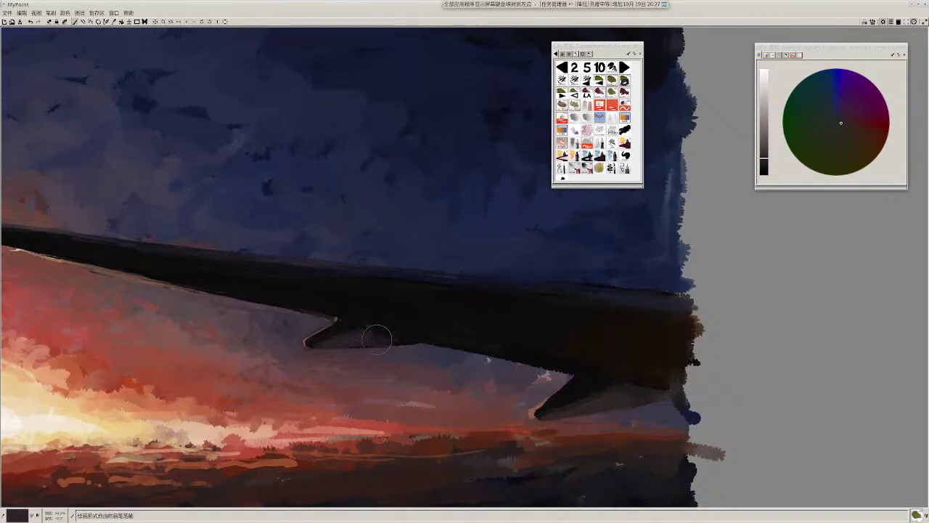
{"action": "left_click_drag", "start_coordinate": [373, 334], "coordinate": [392, 339]}
Step: Shade the inner fairing with a darkened near-black and sampled dark grey
{"action": "left_click", "coordinate": [356, 327], "text": "ctrl"}
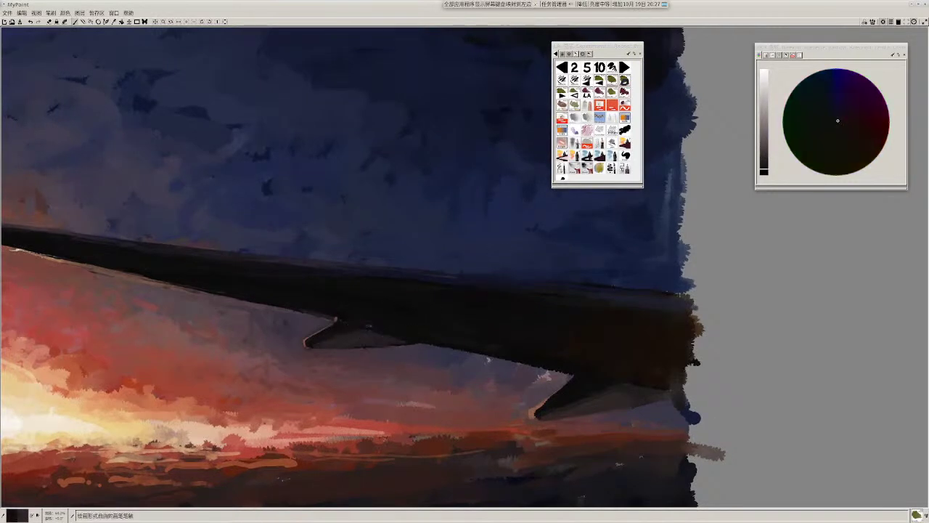
{"action": "left_click", "coordinate": [766, 172]}
{"action": "left_click_drag", "start_coordinate": [348, 338], "coordinate": [354, 337]}
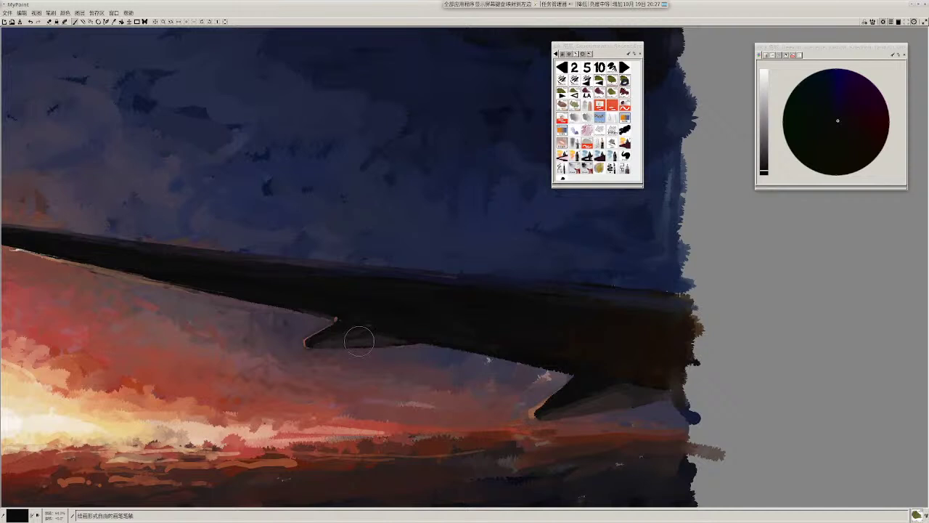
{"action": "key", "text": "r"}
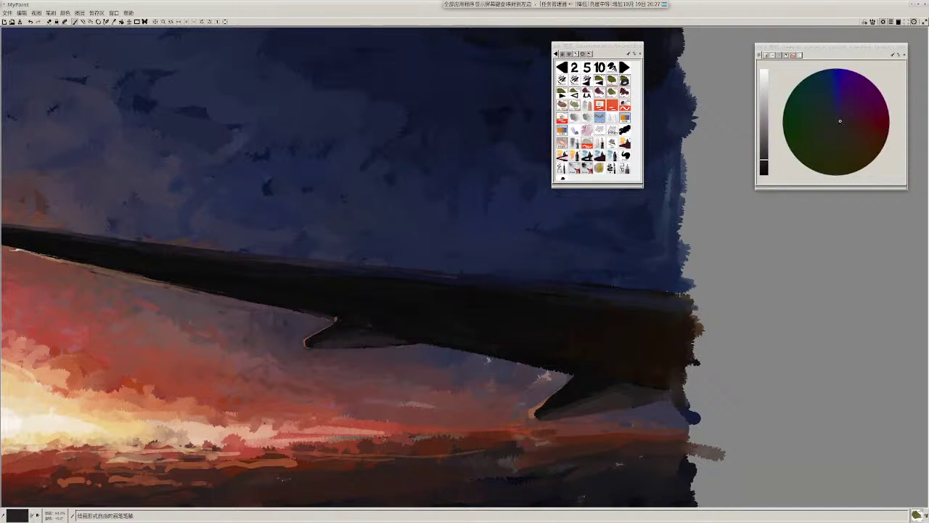
{"action": "left_click", "coordinate": [392, 333], "text": "ctrl"}
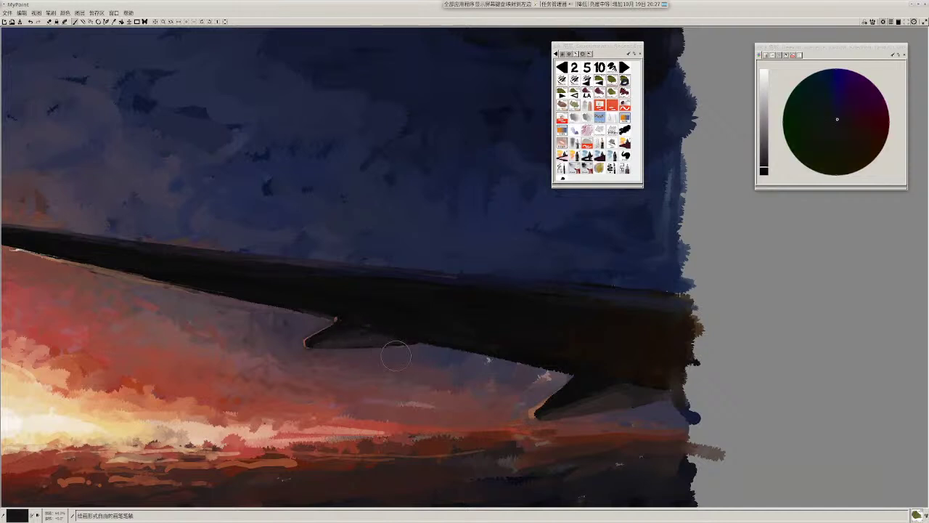
Step: Refine the inner fairing's lower edge and its join with the wing using sampled dark grey and near-black
{"action": "scroll", "coordinate": [399, 335], "scroll_direction": "up", "scroll_amount": 2}
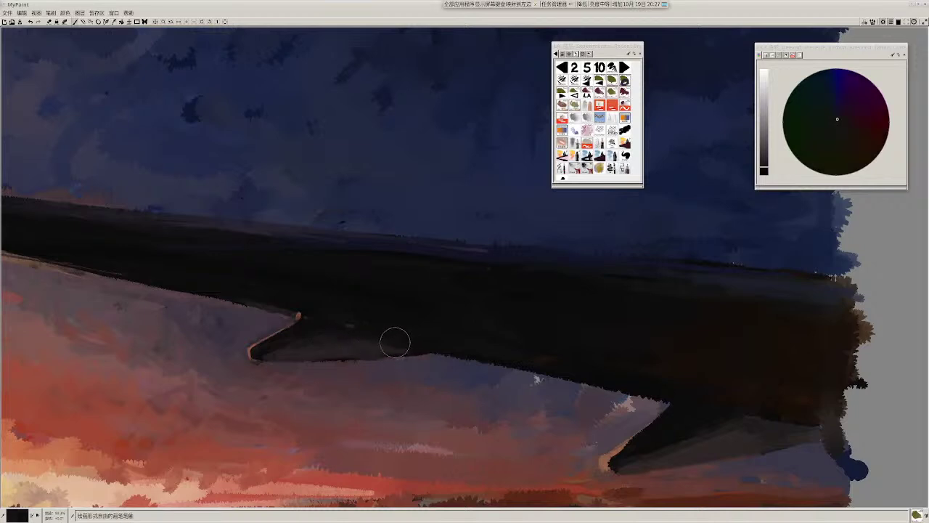
{"action": "left_click", "coordinate": [375, 342], "text": "ctrl"}
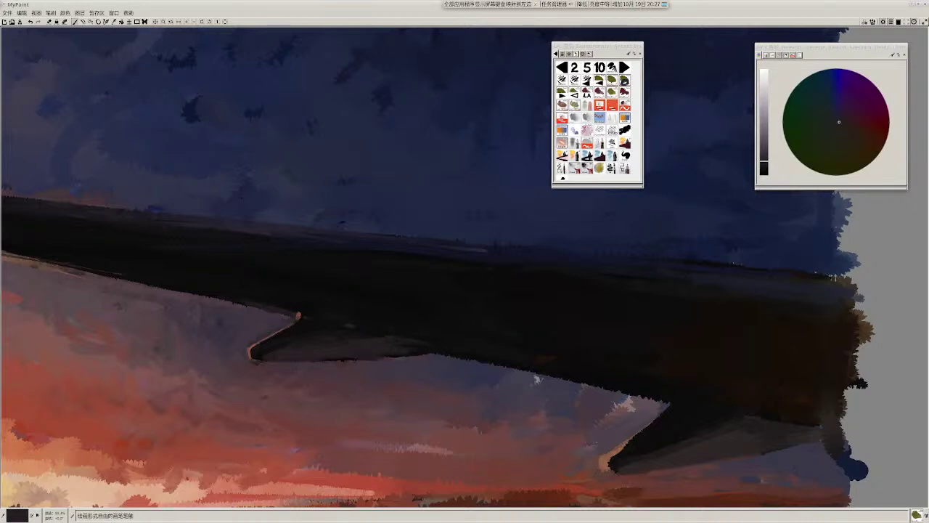
{"action": "left_click", "coordinate": [390, 342], "text": "ctrl"}
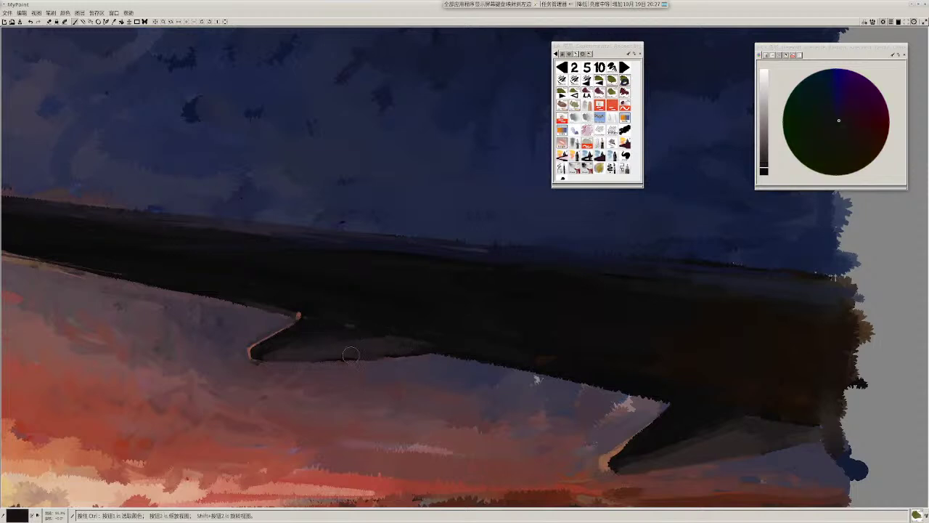
{"action": "left_click_drag", "start_coordinate": [363, 362], "coordinate": [364, 355]}
Step: Touch up the wing around the inner fairing with sampled dark grey, dark slate and near-black
{"action": "left_click", "coordinate": [682, 424], "text": "ctrl"}
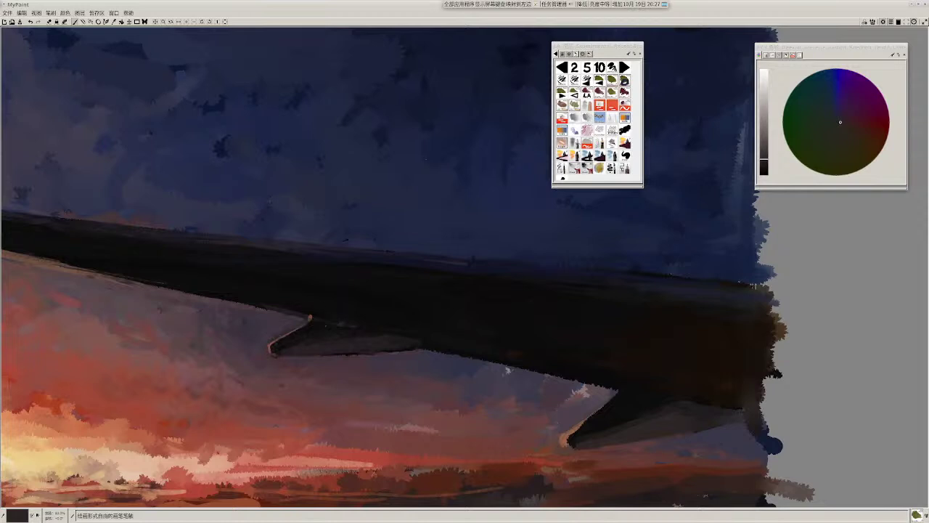
{"action": "left_click_drag", "start_coordinate": [417, 319], "coordinate": [272, 265]}
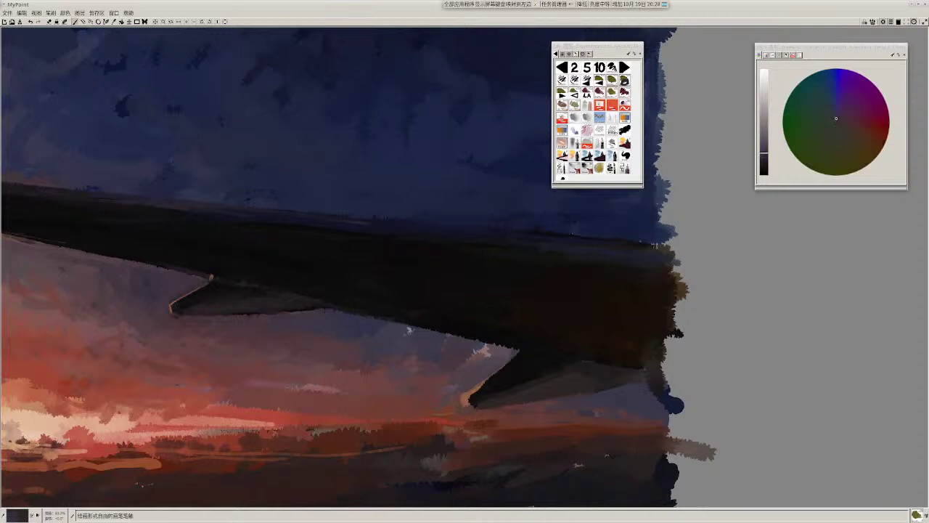
{"action": "left_click_drag", "start_coordinate": [260, 311], "coordinate": [405, 310]}
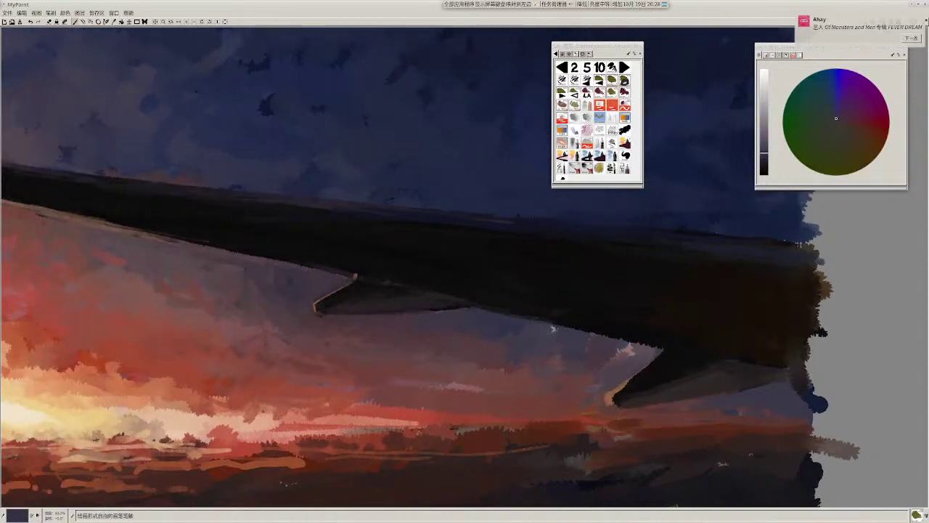
{"action": "scroll", "coordinate": [553, 329], "scroll_direction": "down", "scroll_amount": 4}
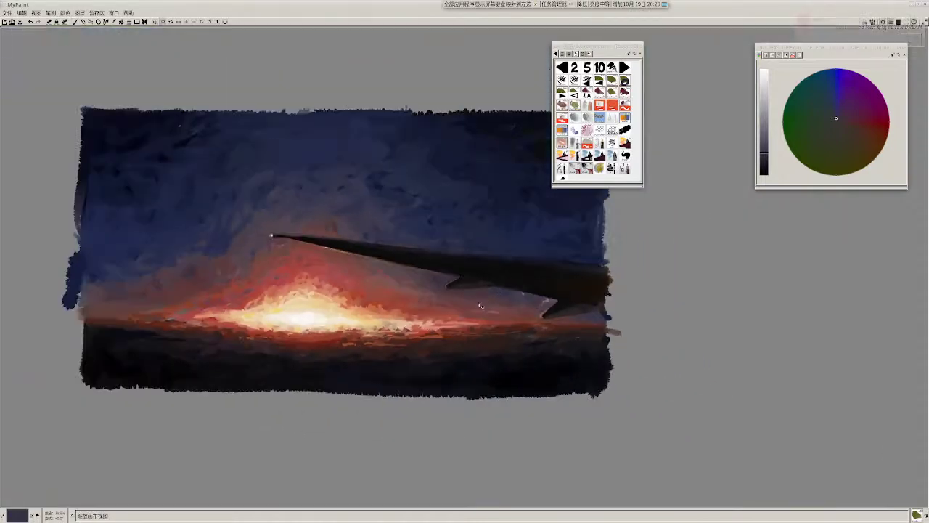
{"action": "left_click_drag", "start_coordinate": [496, 285], "coordinate": [468, 310]}
{"action": "left_click", "coordinate": [428, 289], "text": "ctrl"}
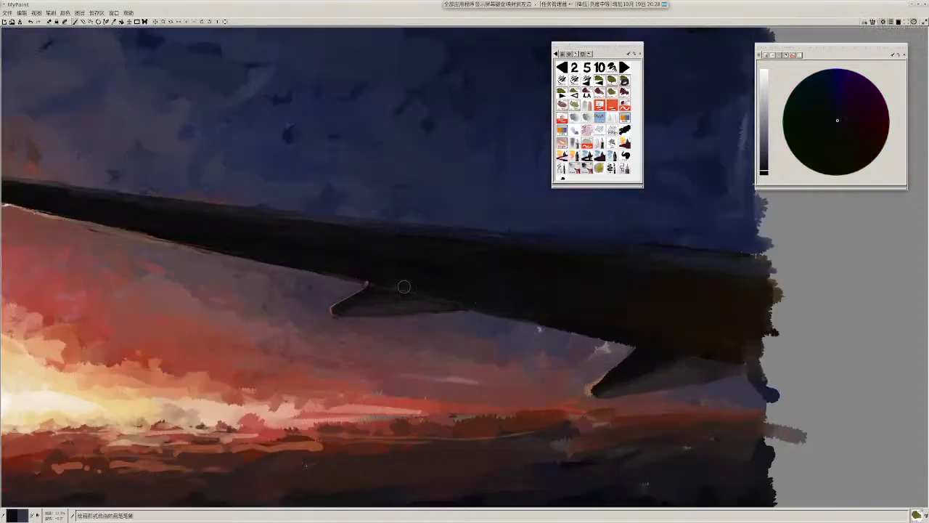
{"action": "left_click_drag", "start_coordinate": [513, 313], "coordinate": [398, 268]}
{"action": "left_click_drag", "start_coordinate": [451, 254], "coordinate": [401, 239]}
Step: Paint over the pale specks under the wing between the two fairings with sampled grey-violet and slate blue
{"action": "left_click", "coordinate": [404, 283], "text": "ctrl"}
{"action": "left_click", "coordinate": [391, 282], "text": "ctrl"}
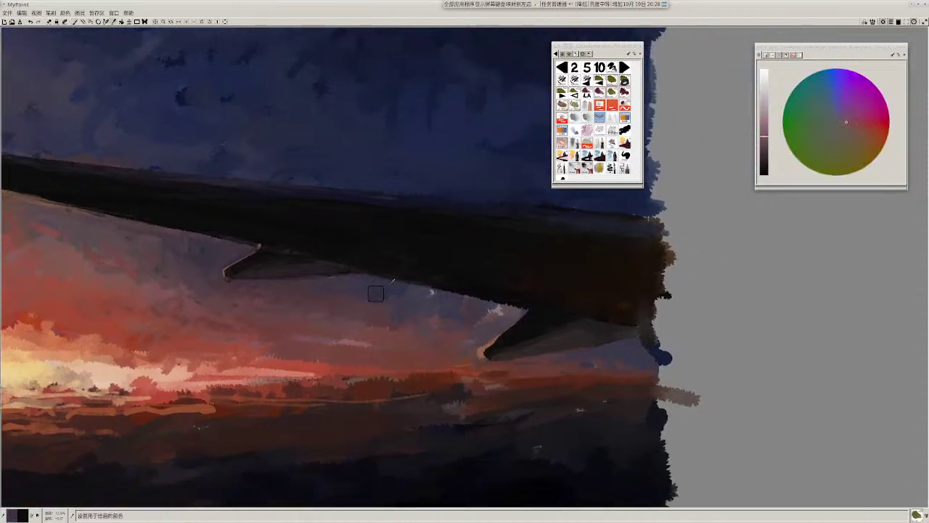
{"action": "key", "text": "r"}
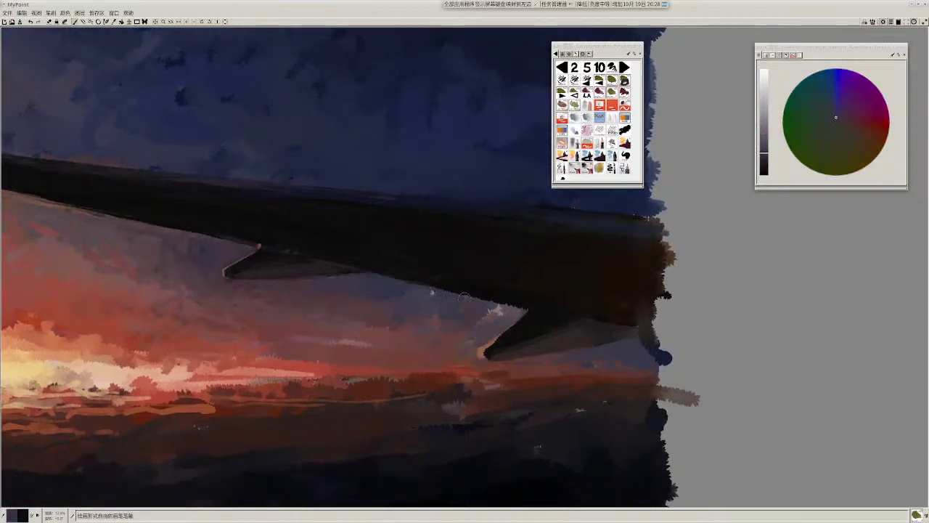
{"action": "key", "text": "r"}
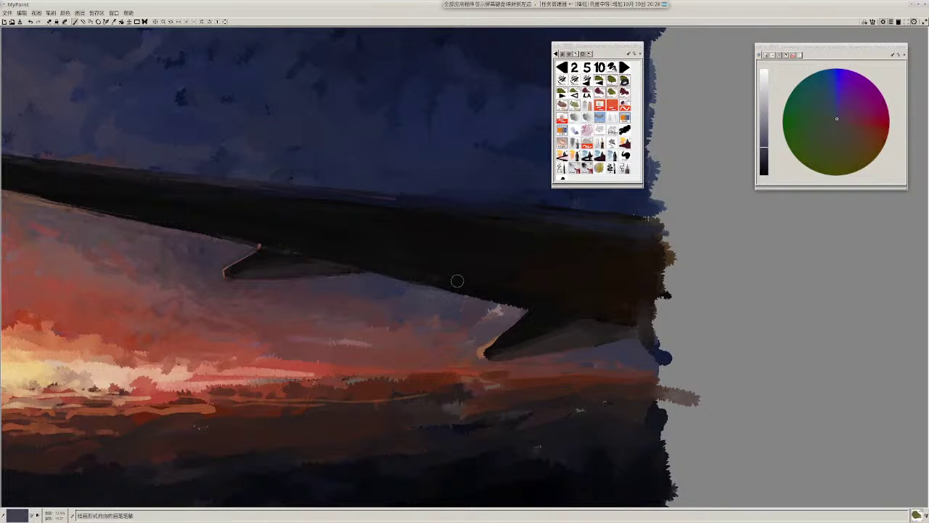
{"action": "left_click_drag", "start_coordinate": [458, 281], "coordinate": [462, 278]}
{"action": "key", "text": "r"}
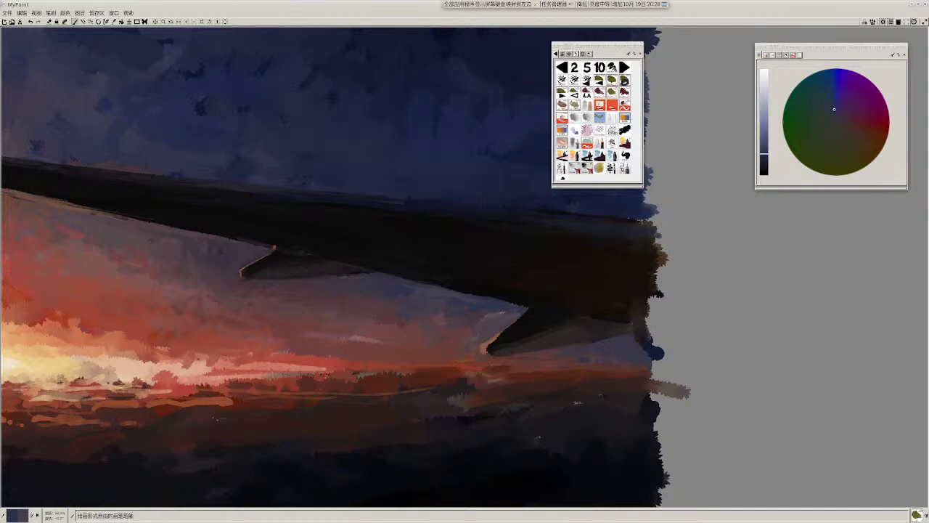
Step: Cover the remaining pale marks in the sky beside the outer fairing with sampled grey-violet and dark slate blue
{"action": "scroll", "coordinate": [465, 323], "scroll_direction": "down", "scroll_amount": 3}
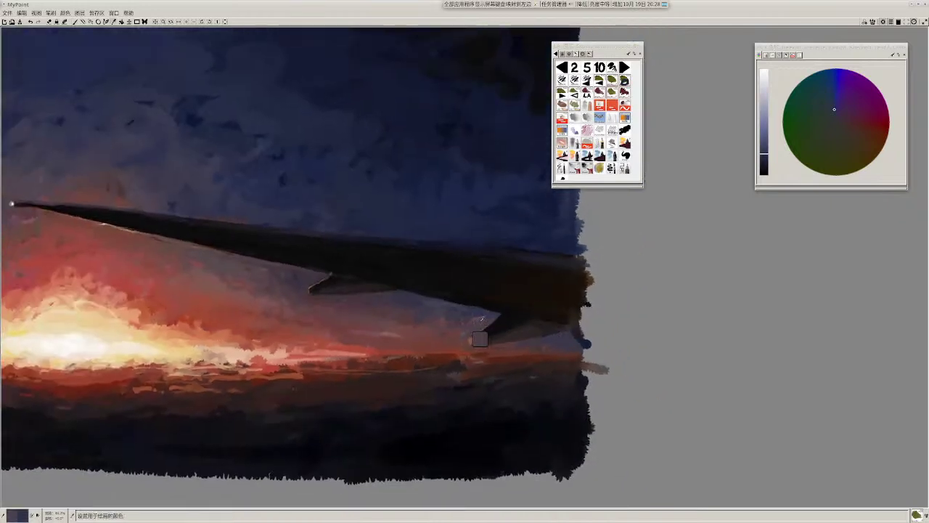
{"action": "key", "text": "r"}
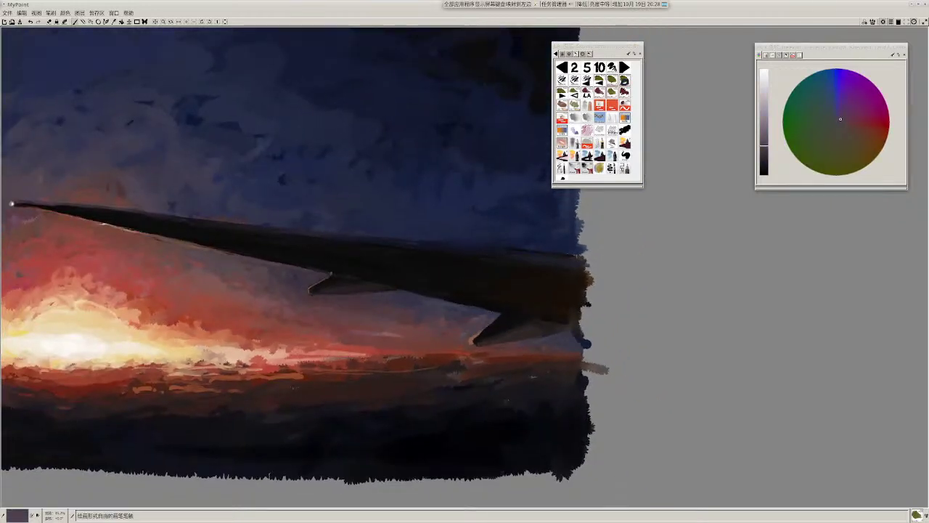
{"action": "key", "text": "r"}
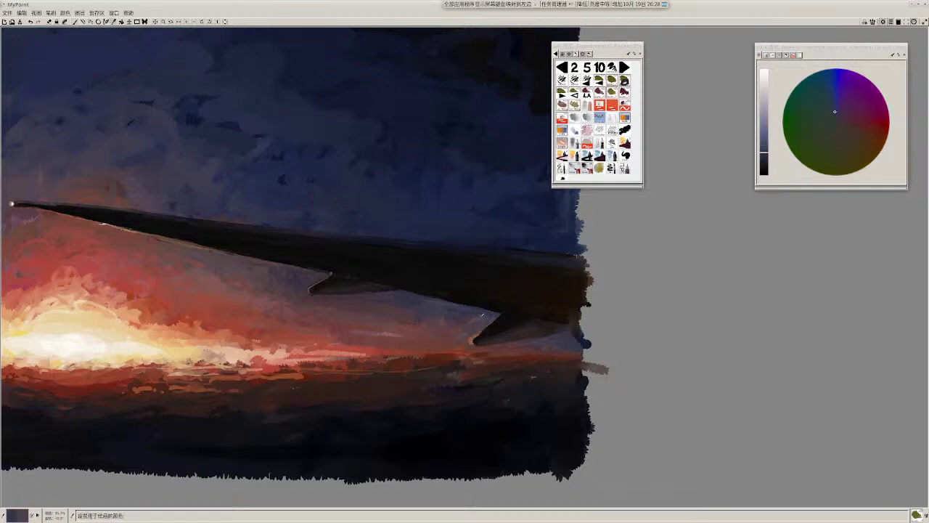
{"action": "left_click_drag", "start_coordinate": [469, 317], "coordinate": [485, 315]}
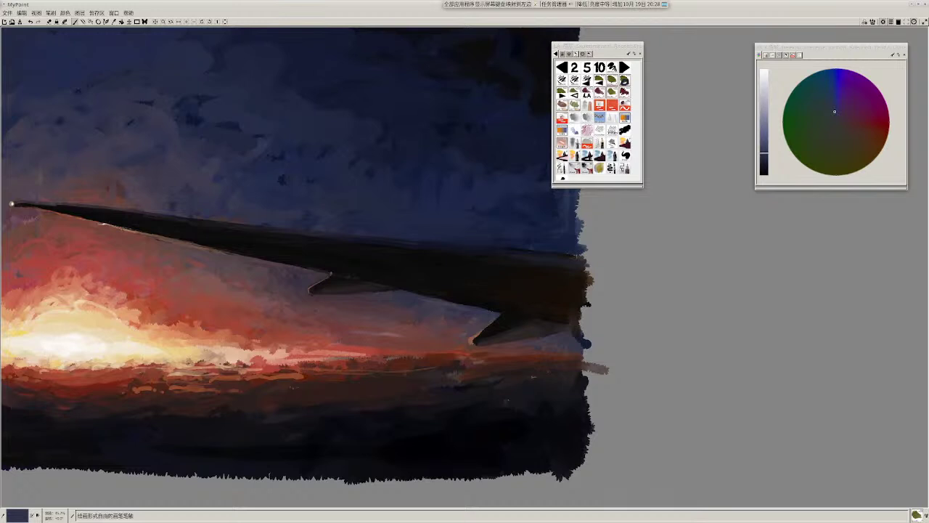
Step: Touch up the sky around the wing root with sampled slate, dark navy and muted mauve
{"action": "key", "text": "r"}
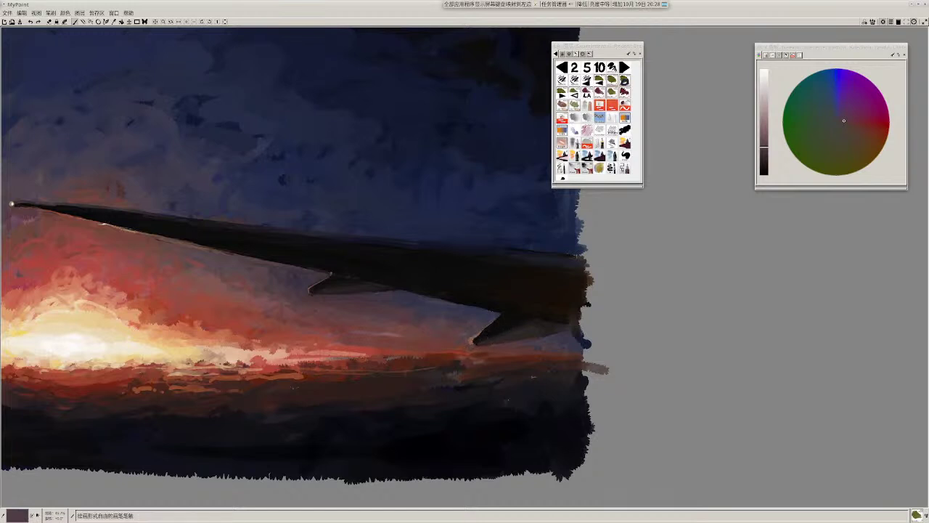
{"action": "scroll", "coordinate": [425, 257], "scroll_direction": "down", "scroll_amount": 3}
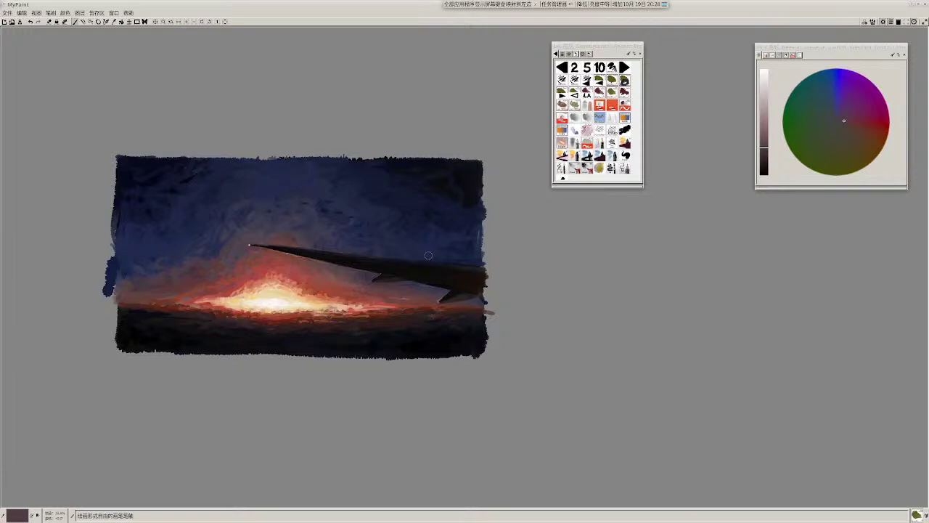
{"action": "left_click", "coordinate": [410, 284], "text": "ctrl"}
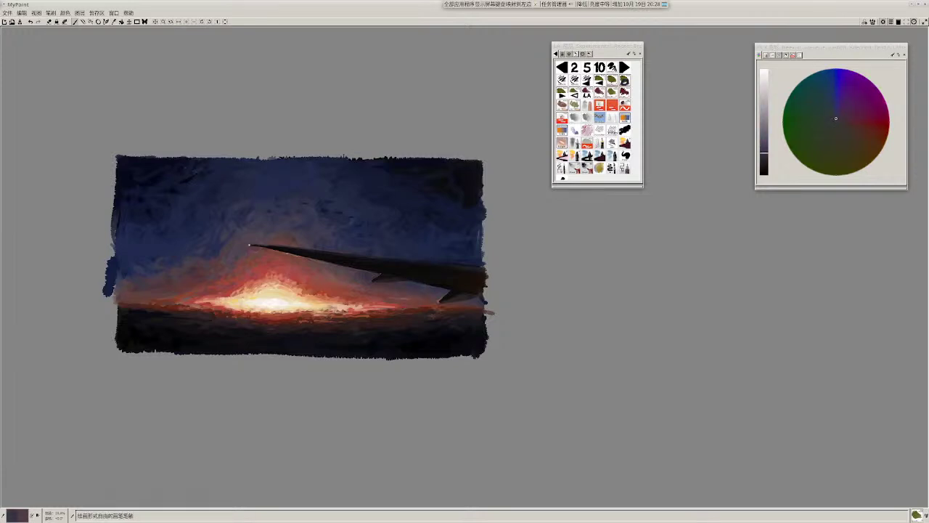
{"action": "left_click", "coordinate": [468, 249], "text": "ctrl"}
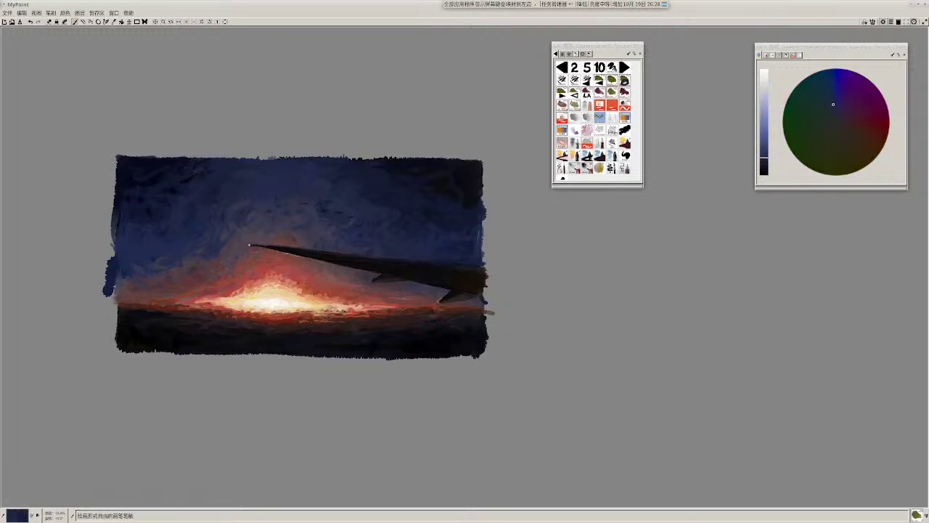
{"action": "left_click", "coordinate": [442, 287], "text": "ctrl"}
{"action": "left_click_drag", "start_coordinate": [473, 254], "coordinate": [472, 264]}
{"action": "left_click", "coordinate": [437, 217], "text": "ctrl"}
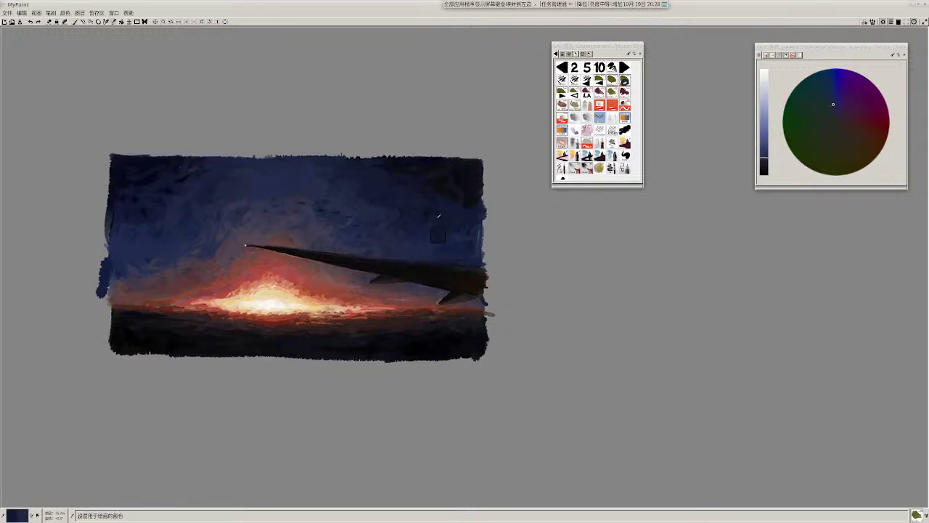
{"action": "left_click", "coordinate": [403, 292], "text": "ctrl"}
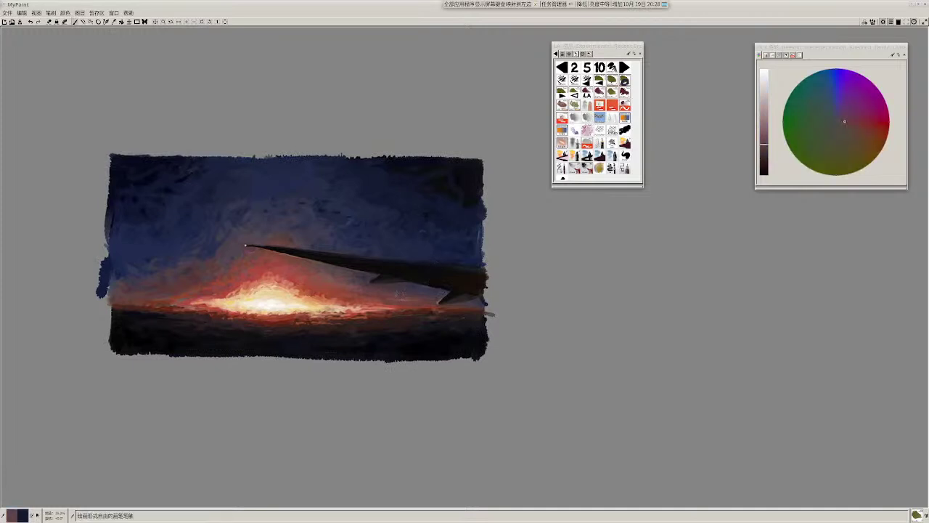
Step: Blend the sky under the wing between the two fairings with sampled grey-violet and muted red
{"action": "scroll", "coordinate": [435, 287], "scroll_direction": "up", "scroll_amount": 2}
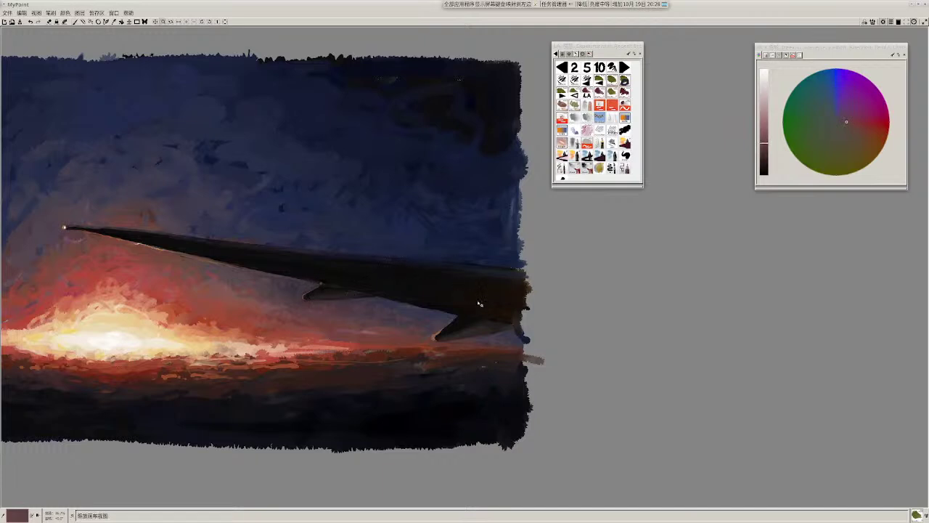
{"action": "scroll", "coordinate": [462, 289], "scroll_direction": "up", "scroll_amount": 2}
{"action": "left_click", "coordinate": [445, 317], "text": "ctrl"}
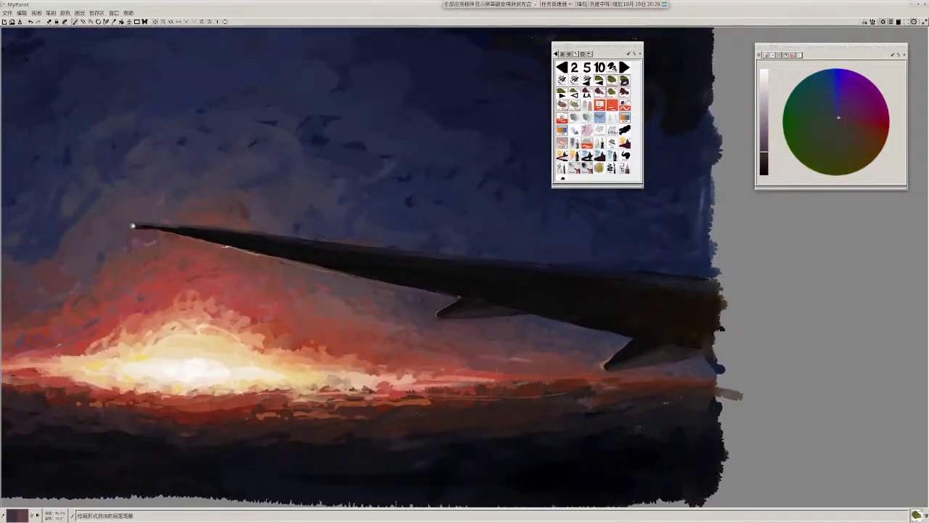
{"action": "mouse_move", "coordinate": [632, 335]}
{"action": "left_mouse_down"}
{"action": "mouse_move", "coordinate": [557, 350]}
{"action": "mouse_move", "coordinate": [534, 376]}
{"action": "mouse_move", "coordinate": [515, 377]}
{"action": "left_mouse_up"}
{"action": "left_click", "coordinate": [543, 354], "text": "ctrl"}
{"action": "left_click", "coordinate": [524, 367], "text": "ctrl"}
{"action": "left_click", "coordinate": [499, 401], "text": "ctrl"}
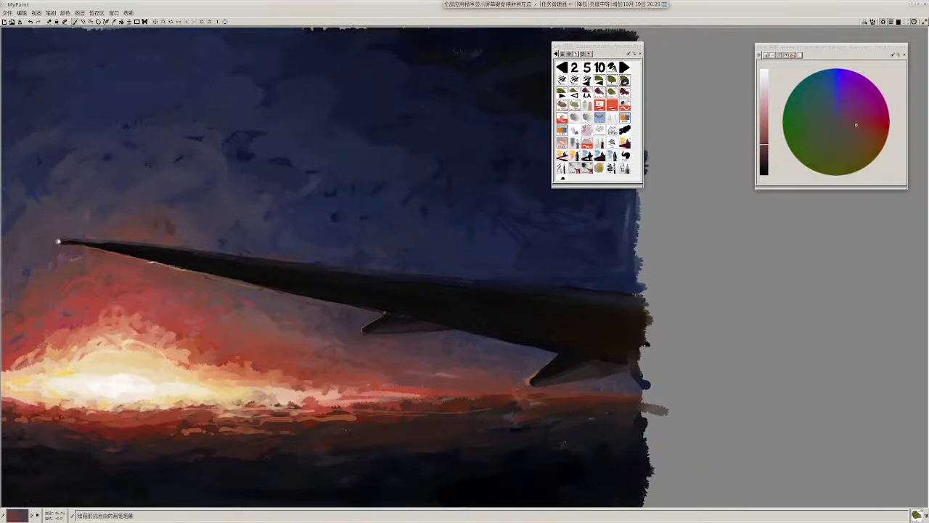
Step: Refine the red horizon glow below the inner fairing with sampled brick red and dark red-brown
{"action": "mouse_move", "coordinate": [551, 379]}
{"action": "left_mouse_down"}
{"action": "mouse_move", "coordinate": [482, 368]}
{"action": "mouse_move", "coordinate": [521, 352]}
{"action": "mouse_move", "coordinate": [485, 361]}
{"action": "mouse_move", "coordinate": [508, 352]}
{"action": "left_mouse_up"}
{"action": "left_click", "coordinate": [497, 350], "text": "ctrl"}
{"action": "left_click", "coordinate": [407, 380], "text": "ctrl"}
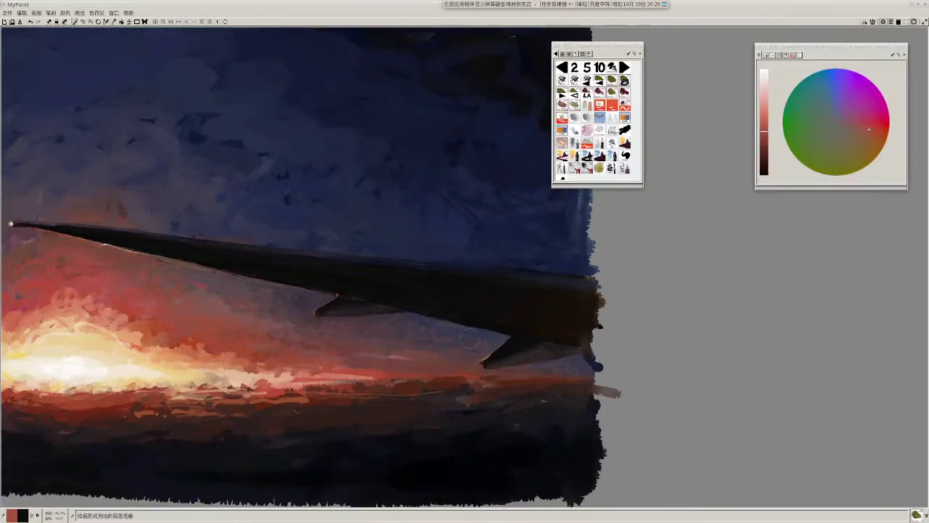
{"action": "left_click", "coordinate": [385, 390], "text": "ctrl"}
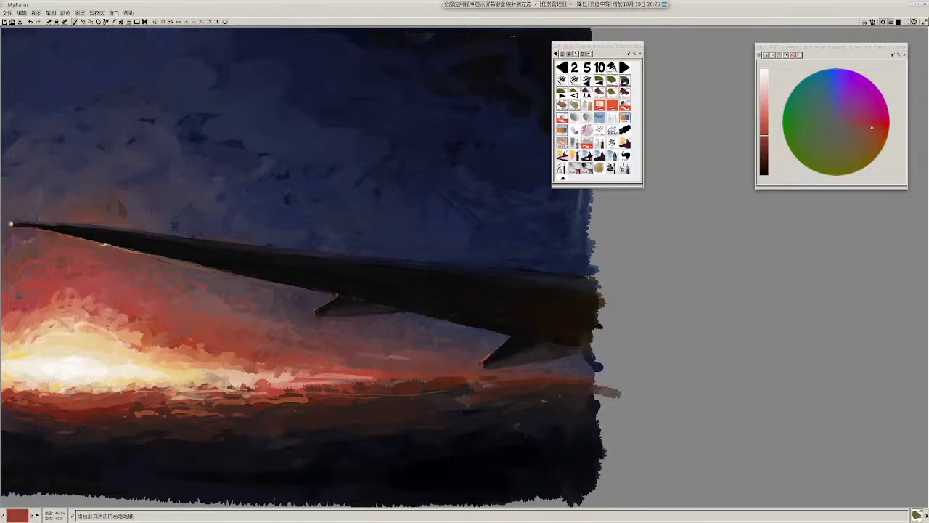
{"action": "left_click", "coordinate": [456, 379], "text": "ctrl"}
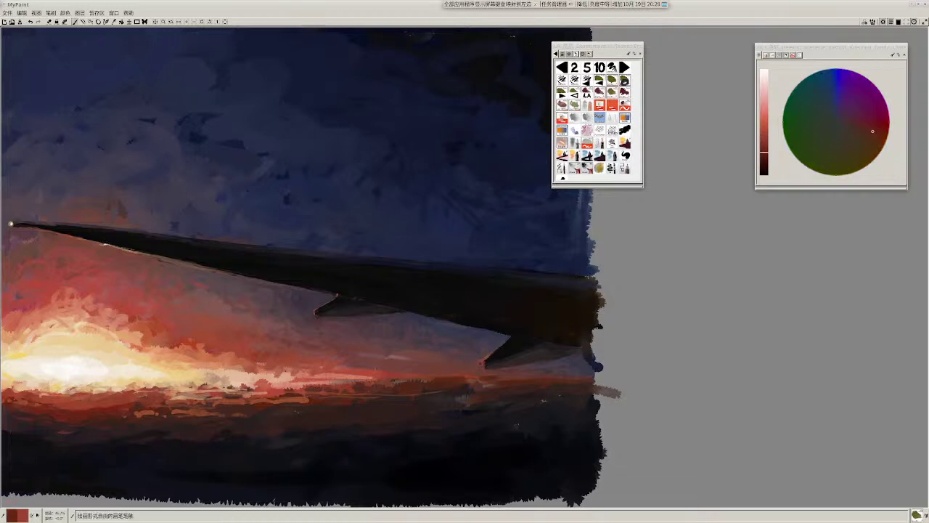
Step: Paint a salmon-red rim highlight around the tip of the inner fairing near the wing root
{"action": "left_click_drag", "start_coordinate": [502, 365], "coordinate": [497, 367]}
{"action": "left_click", "coordinate": [482, 368], "text": "ctrl"}
{"action": "mouse_move", "coordinate": [485, 368]}
{"action": "left_mouse_down"}
{"action": "mouse_move", "coordinate": [494, 370]}
{"action": "mouse_move", "coordinate": [468, 351]}
{"action": "left_mouse_up"}
{"action": "key", "text": "l"}
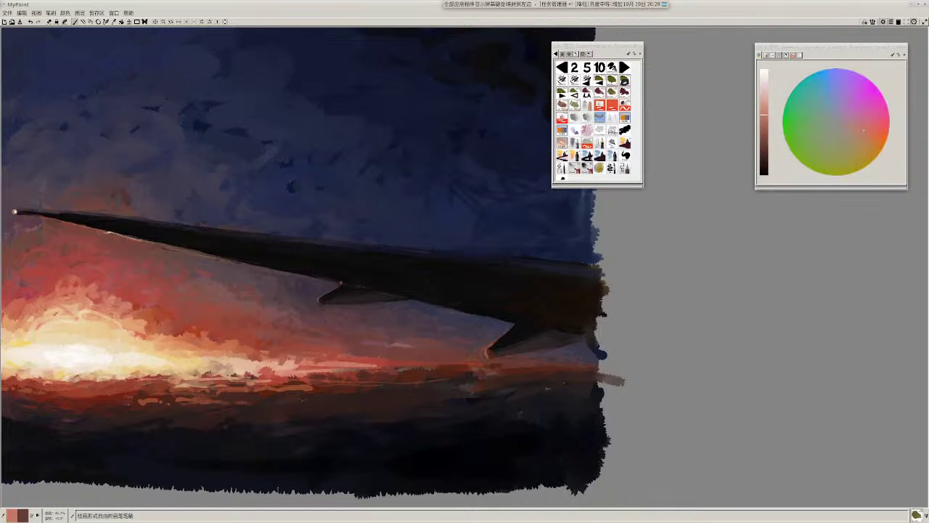
{"action": "left_click_drag", "start_coordinate": [486, 353], "coordinate": [492, 356]}
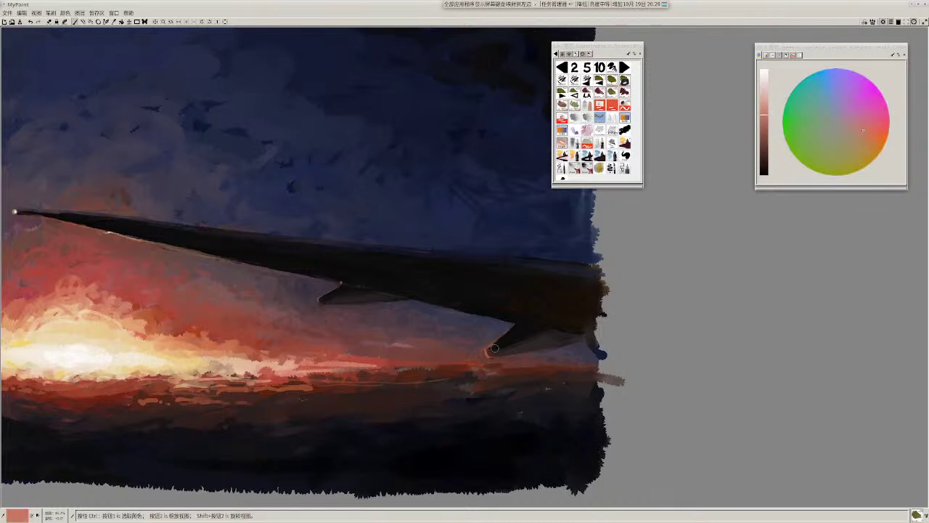
Step: Trim the inner fairing's highlighted tip and edge with sampled near-black and dark maroon
{"action": "left_click", "coordinate": [500, 347], "text": "ctrl"}
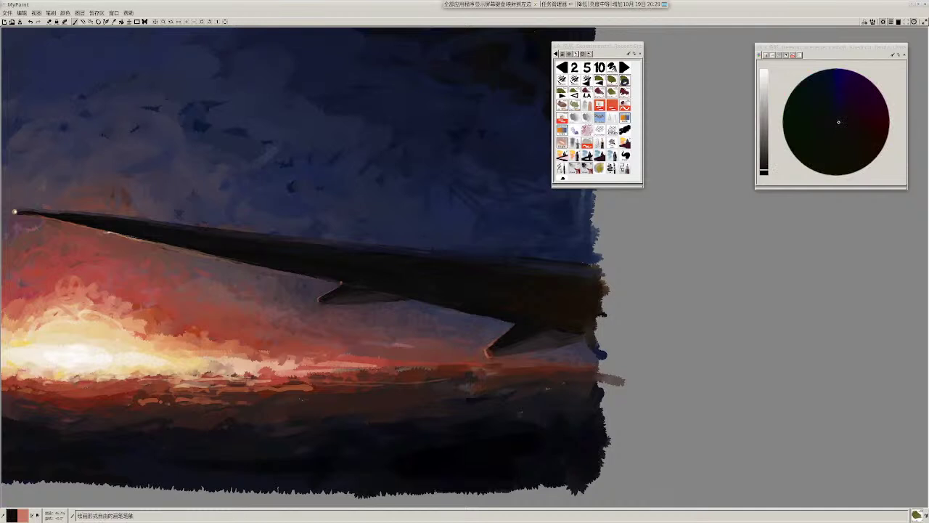
{"action": "left_click_drag", "start_coordinate": [495, 348], "coordinate": [539, 327]}
{"action": "left_click", "coordinate": [492, 353], "text": "ctrl"}
{"action": "left_click_drag", "start_coordinate": [538, 342], "coordinate": [542, 323]}
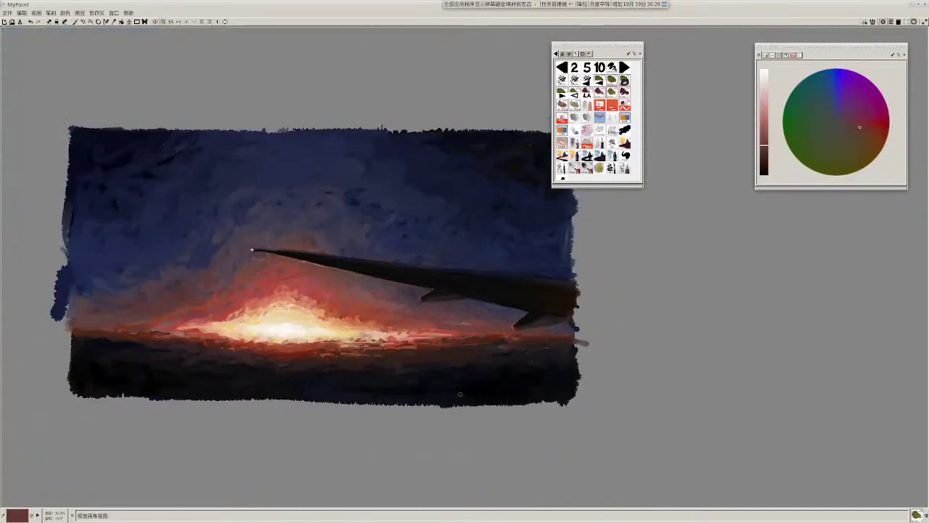
{"action": "left_click_drag", "start_coordinate": [545, 378], "coordinate": [464, 395]}
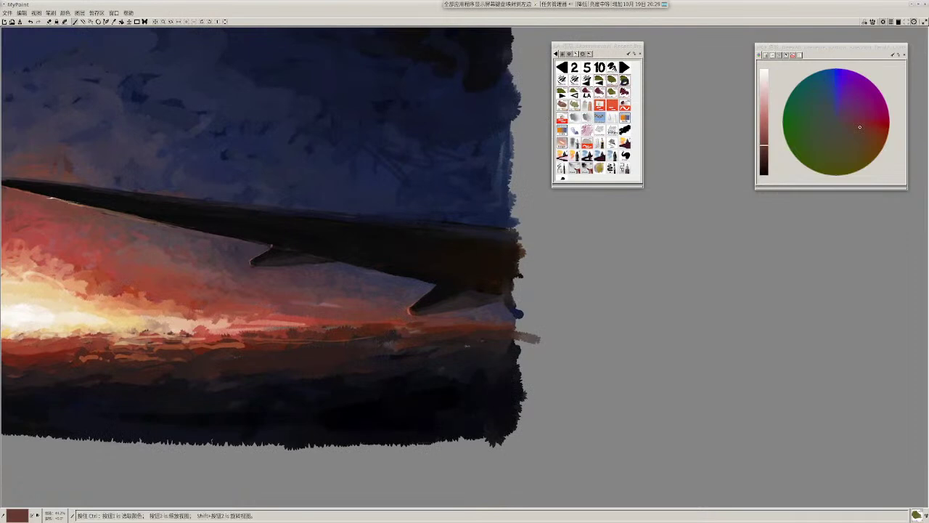
Step: Add sampled salmon highlights along the fairings' leading edges and at their joins with the wing
{"action": "left_click", "coordinate": [299, 323], "text": "ctrl"}
{"action": "left_click_drag", "start_coordinate": [433, 285], "coordinate": [444, 282]}
{"action": "mouse_move", "coordinate": [504, 339]}
{"action": "left_mouse_down"}
{"action": "mouse_move", "coordinate": [493, 370]}
{"action": "mouse_move", "coordinate": [533, 374]}
{"action": "left_mouse_up"}
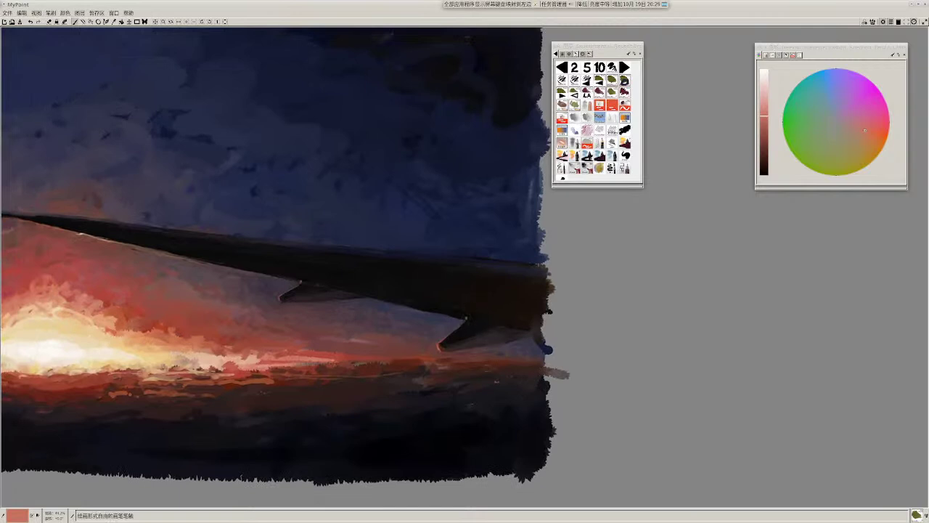
{"action": "left_click_drag", "start_coordinate": [480, 368], "coordinate": [514, 371]}
{"action": "left_click_drag", "start_coordinate": [392, 381], "coordinate": [393, 356]}
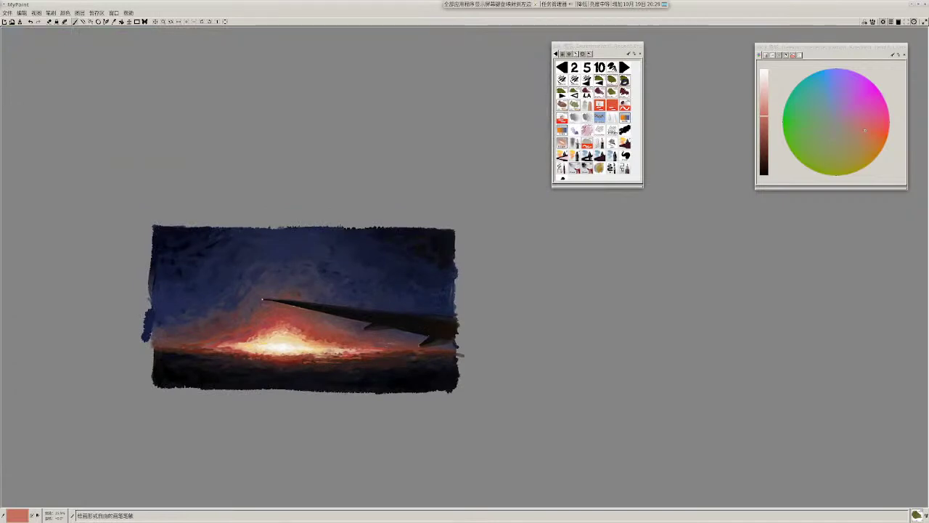
{"action": "left_click_drag", "start_coordinate": [409, 320], "coordinate": [414, 347]}
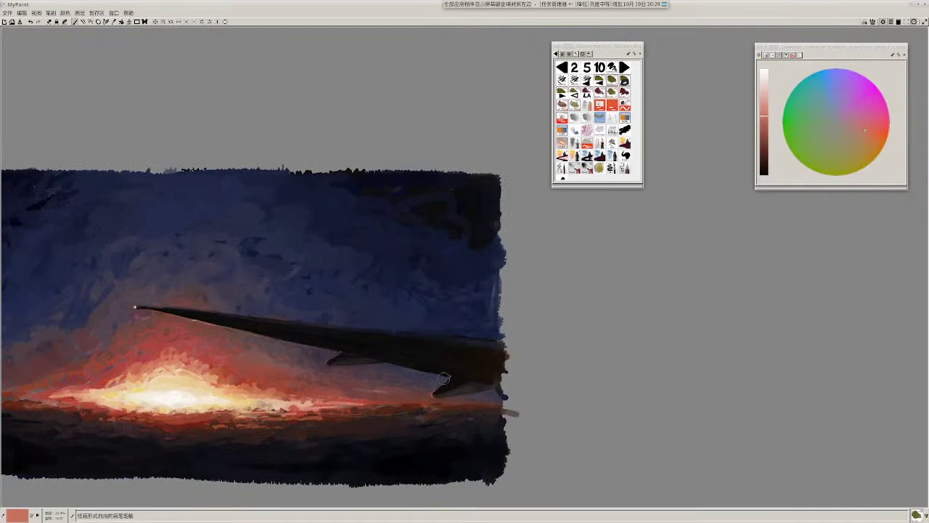
{"action": "mouse_move", "coordinate": [424, 333]}
{"action": "left_mouse_down"}
{"action": "mouse_move", "coordinate": [379, 375]}
{"action": "mouse_move", "coordinate": [675, 290]}
{"action": "left_mouse_up"}
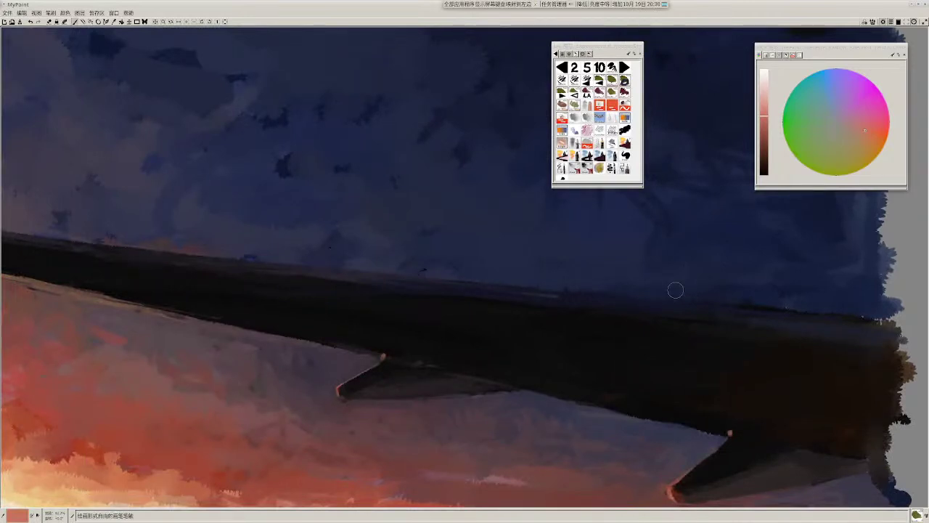
Step: Shade the wing root above the inner fairing with sampled dark brown, using the LA brush
{"action": "left_click_drag", "start_coordinate": [605, 385], "coordinate": [201, 331]}
{"action": "left_click_drag", "start_coordinate": [493, 379], "coordinate": [503, 385]}
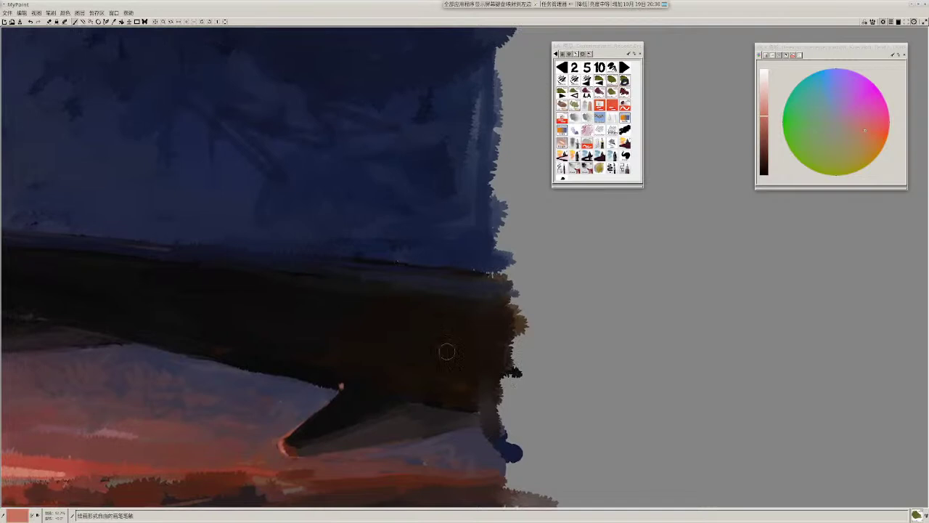
{"action": "left_click_drag", "start_coordinate": [446, 351], "coordinate": [495, 363]}
{"action": "left_click", "coordinate": [514, 364], "text": "ctrl"}
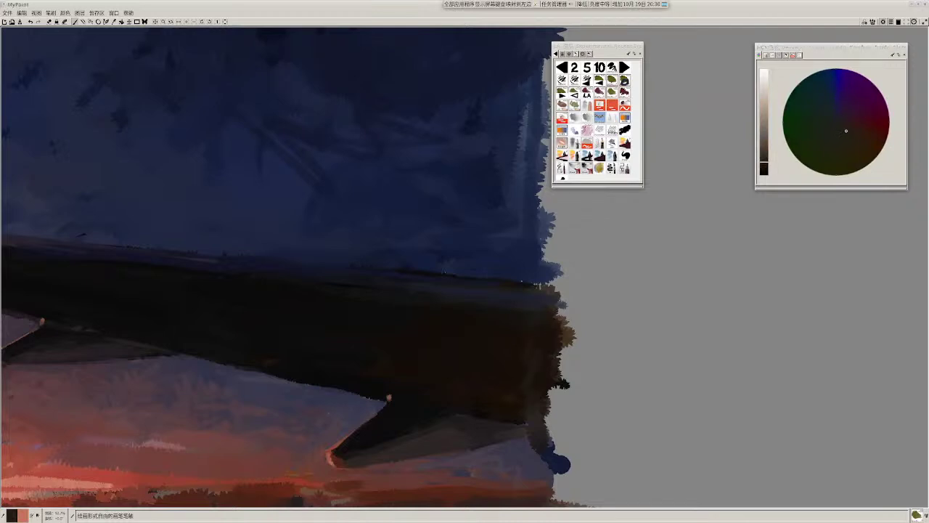
{"action": "left_click_drag", "start_coordinate": [544, 313], "coordinate": [522, 388]}
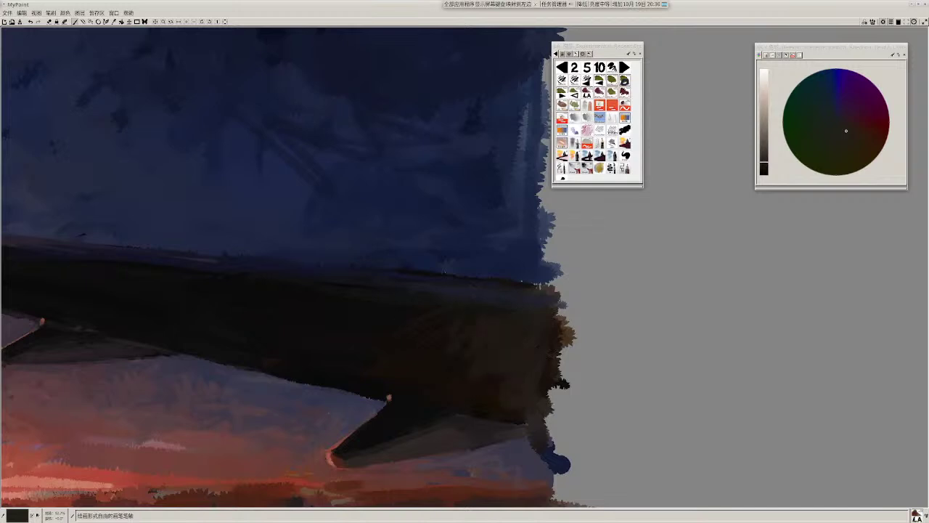
{"action": "left_click_drag", "start_coordinate": [456, 359], "coordinate": [499, 314]}
{"action": "scroll", "coordinate": [516, 310], "scroll_direction": "up", "scroll_amount": 5}
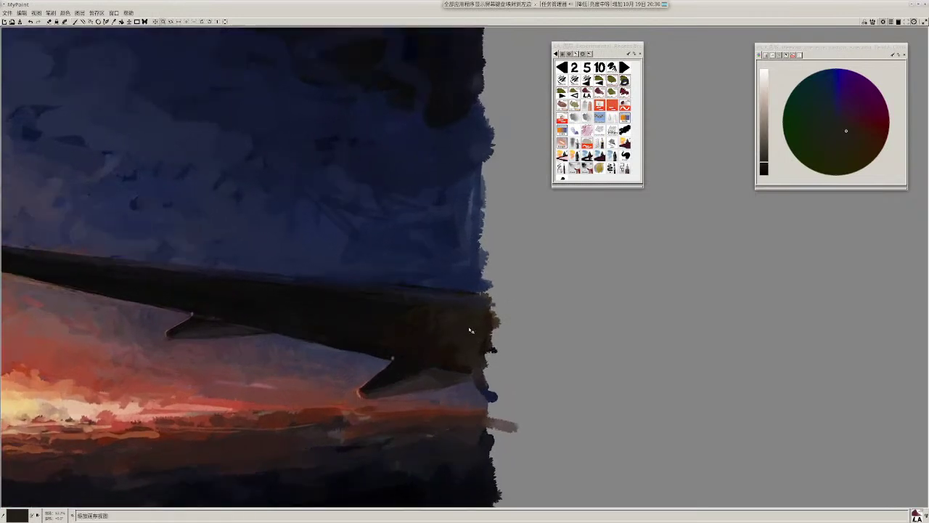
Step: Even out the wing root's brown shading with sampled near-black, dark brown and a more neutral dark grey
{"action": "left_click", "coordinate": [848, 132]}
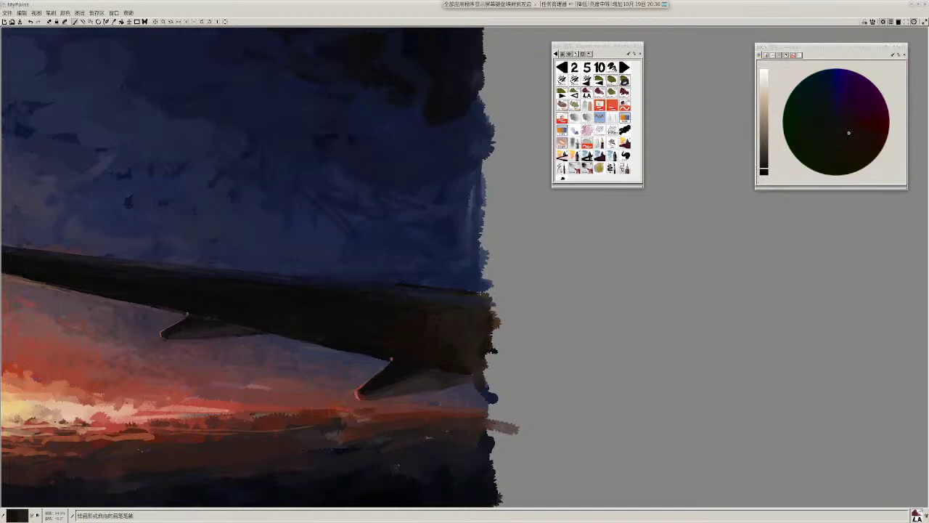
{"action": "left_click", "coordinate": [452, 324], "text": "ctrl"}
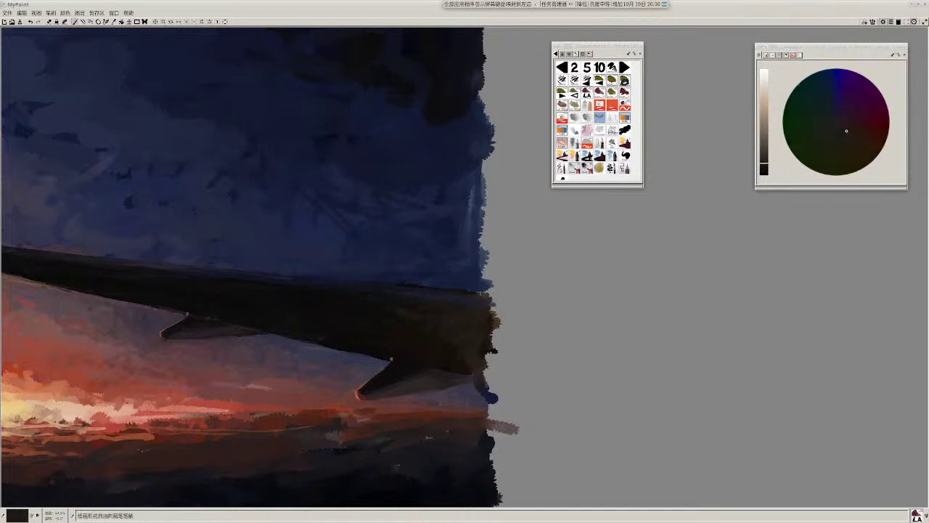
{"action": "left_click", "coordinate": [362, 306], "text": "ctrl"}
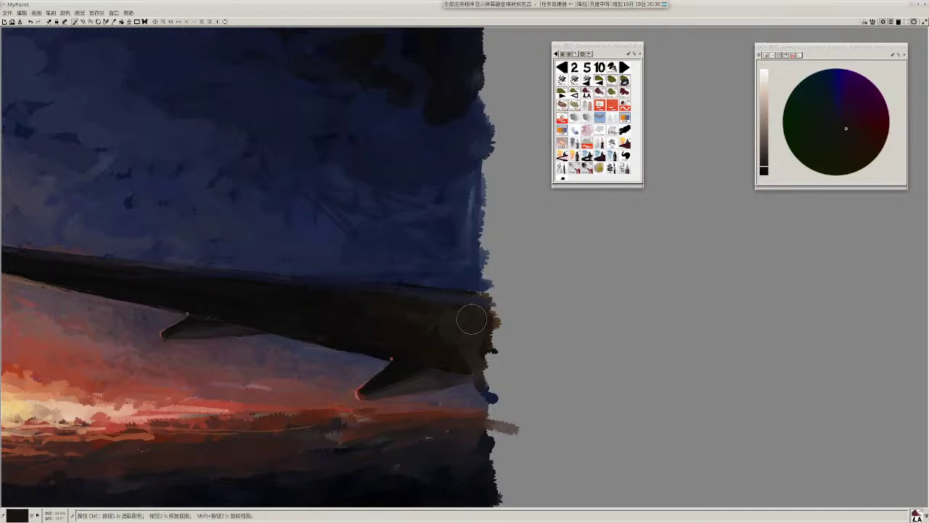
{"action": "left_click", "coordinate": [399, 300], "text": "ctrl"}
{"action": "left_click", "coordinate": [439, 313], "text": "ctrl"}
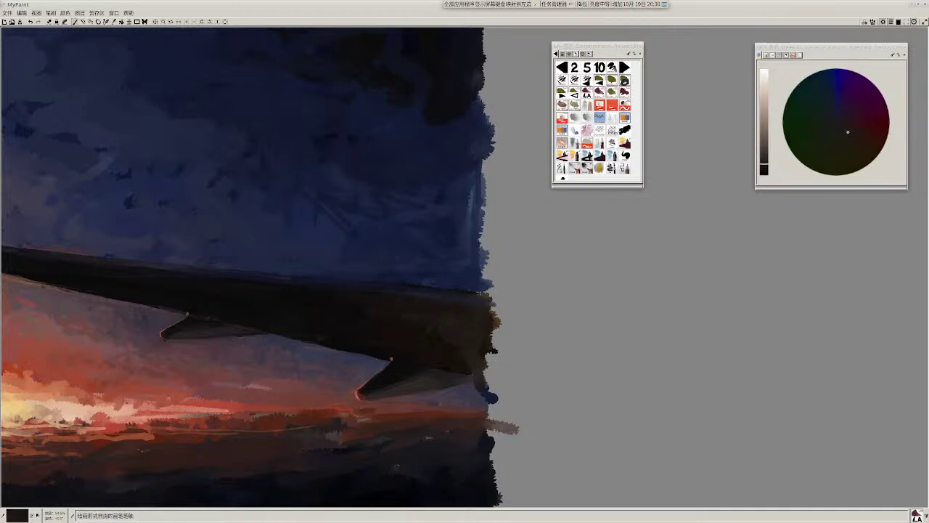
{"action": "left_click", "coordinate": [475, 330], "text": "ctrl"}
{"action": "left_click", "coordinate": [765, 160]}
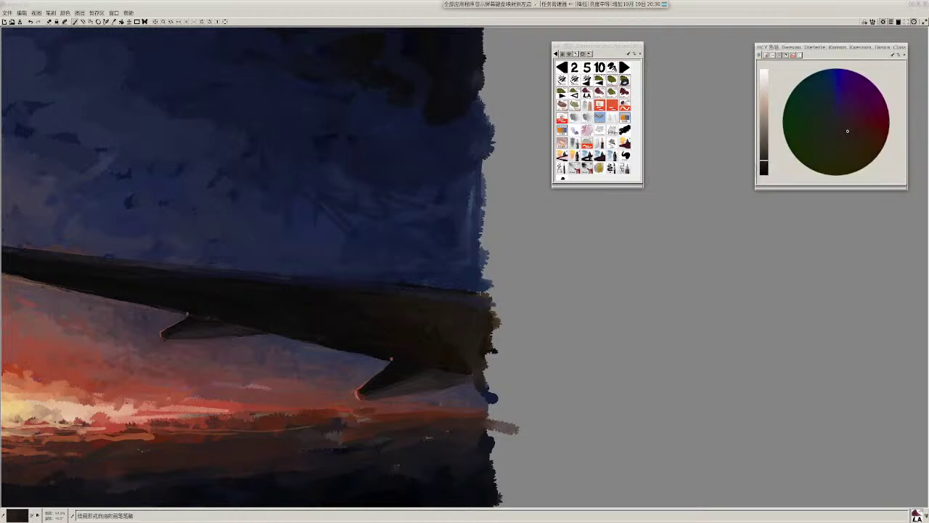
{"action": "left_click", "coordinate": [839, 129]}
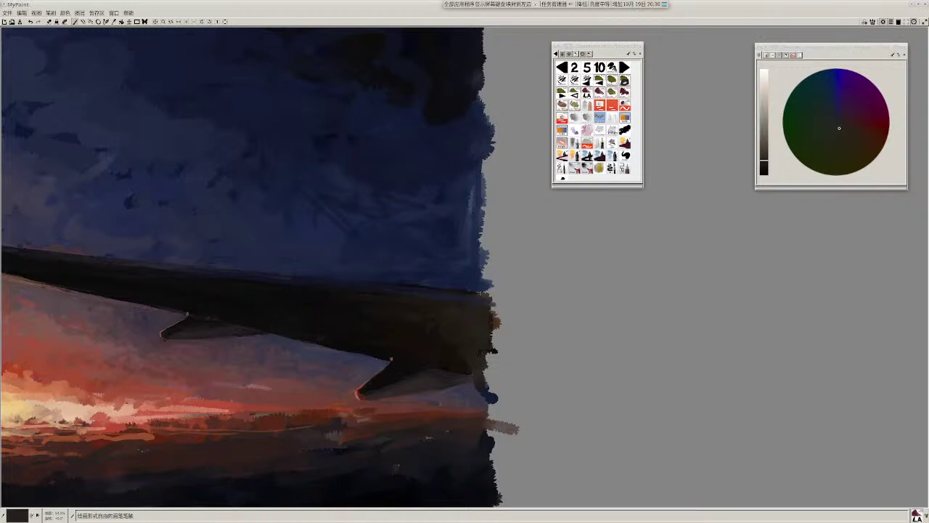
{"action": "left_click_drag", "start_coordinate": [475, 332], "coordinate": [487, 349]}
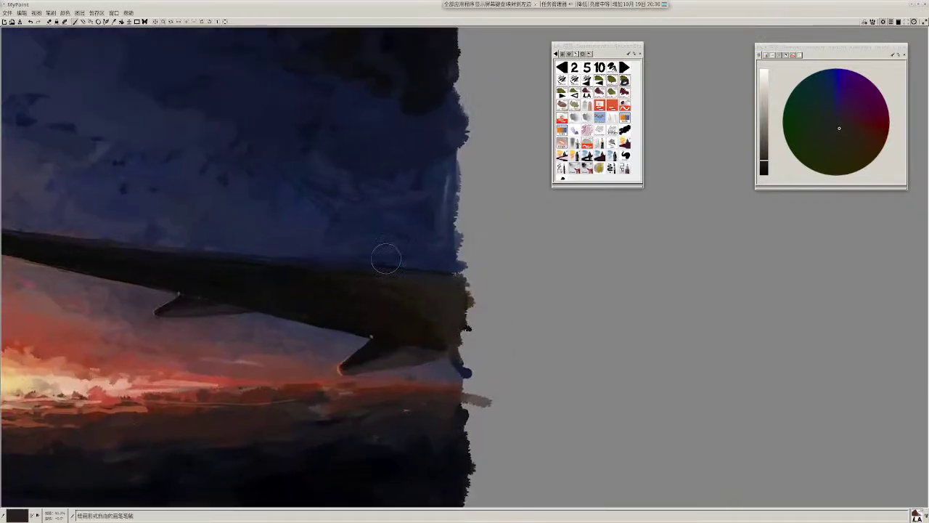
Step: Darken the wing root and its upper edge with sampled near-black to blend them into the wing
{"action": "left_click", "coordinate": [305, 281], "text": "ctrl"}
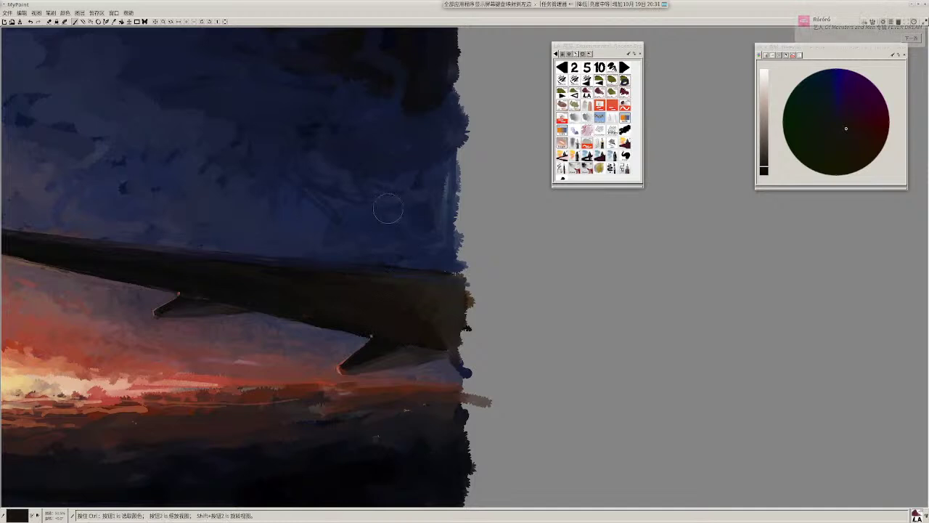
{"action": "left_click_drag", "start_coordinate": [421, 272], "coordinate": [429, 282]}
{"action": "left_click_drag", "start_coordinate": [429, 282], "coordinate": [454, 299]}
{"action": "scroll", "coordinate": [453, 299], "scroll_direction": "down", "scroll_amount": 1}
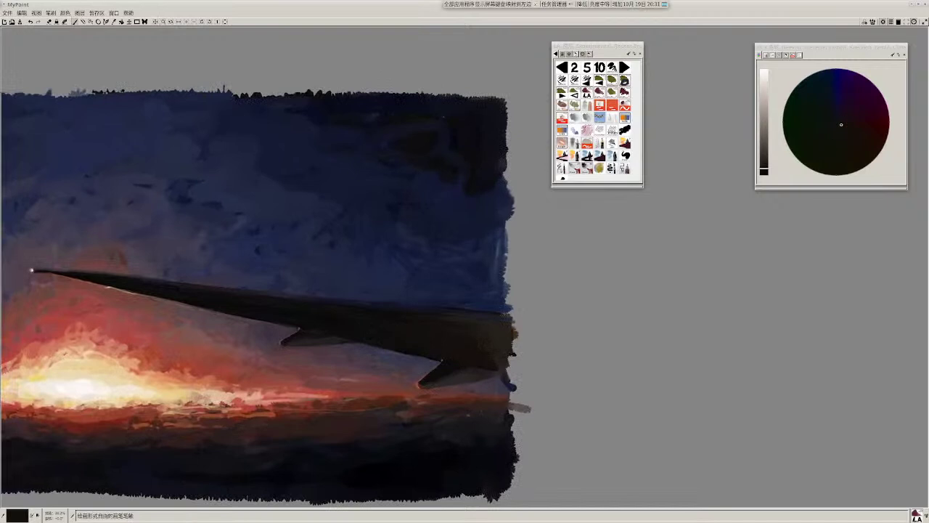
{"action": "mouse_move", "coordinate": [473, 338]}
{"action": "left_mouse_down"}
{"action": "mouse_move", "coordinate": [485, 321]}
{"action": "mouse_move", "coordinate": [446, 326]}
{"action": "left_mouse_up"}
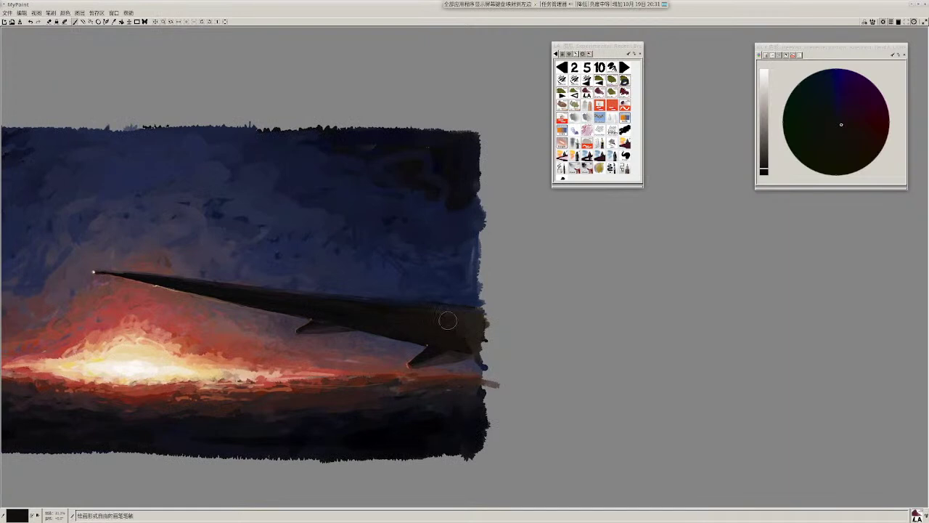
Step: Smooth the wing root's shading with sampled near-black, dark brown and dark grey tones
{"action": "left_click", "coordinate": [447, 320], "text": "ctrl"}
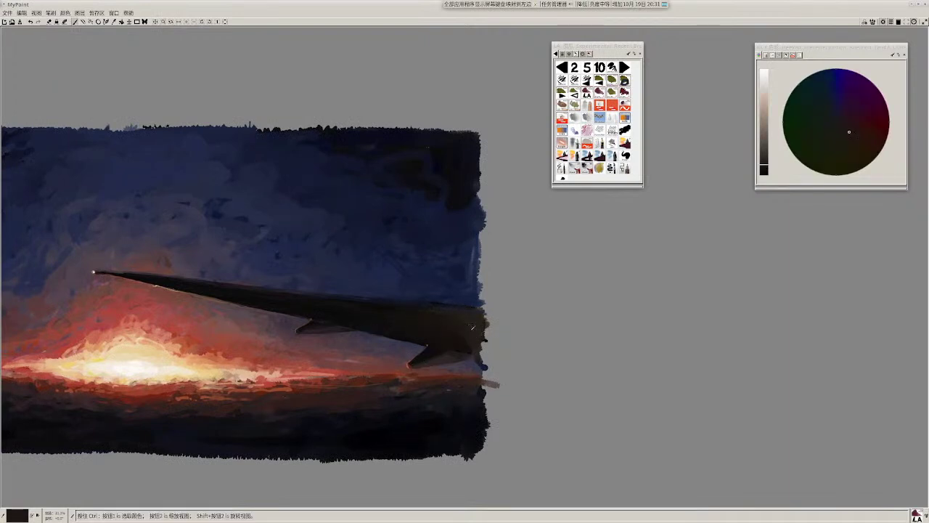
{"action": "left_click", "coordinate": [455, 318], "text": "ctrl"}
{"action": "left_click", "coordinate": [417, 317], "text": "ctrl"}
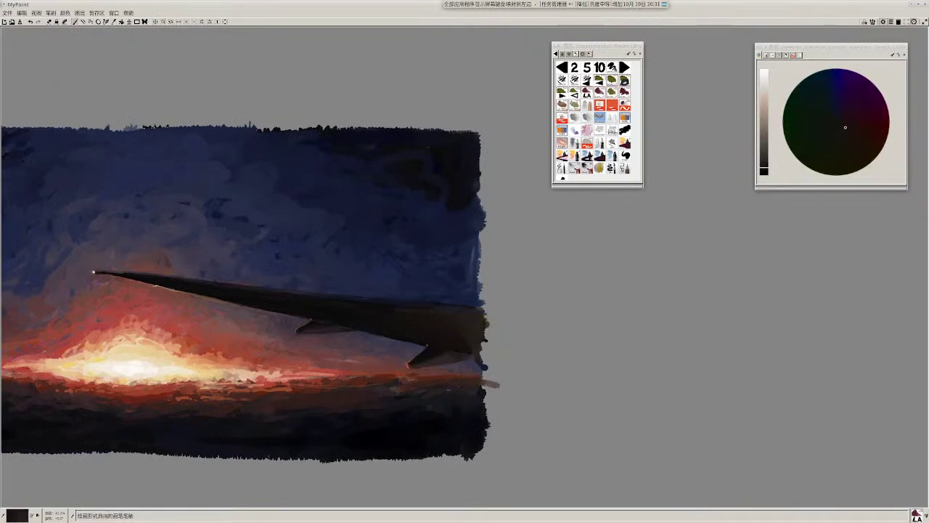
{"action": "left_click", "coordinate": [456, 325], "text": "ctrl"}
{"action": "left_click", "coordinate": [446, 317], "text": "ctrl"}
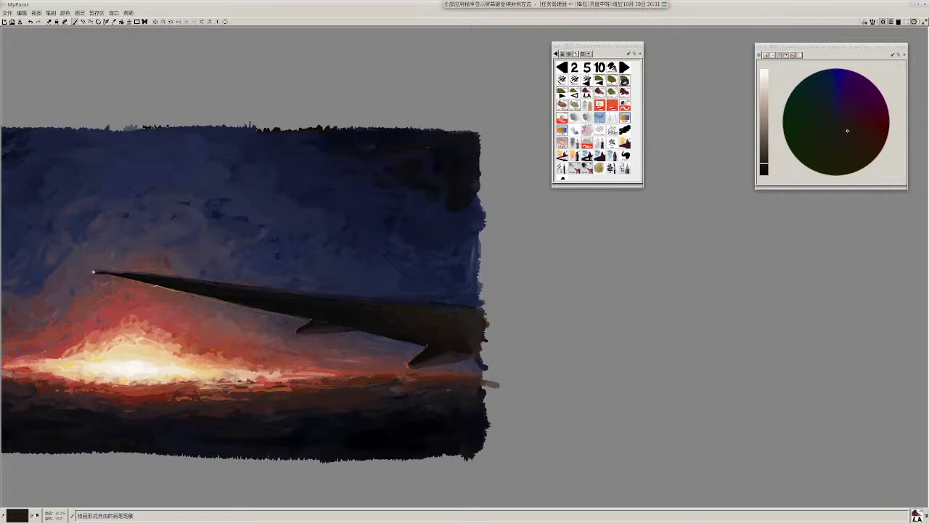
Step: Touch up the wing root out to the painting's ragged edge with sampled near-black and dark grey
{"action": "scroll", "coordinate": [479, 341], "scroll_direction": "down", "scroll_amount": 3}
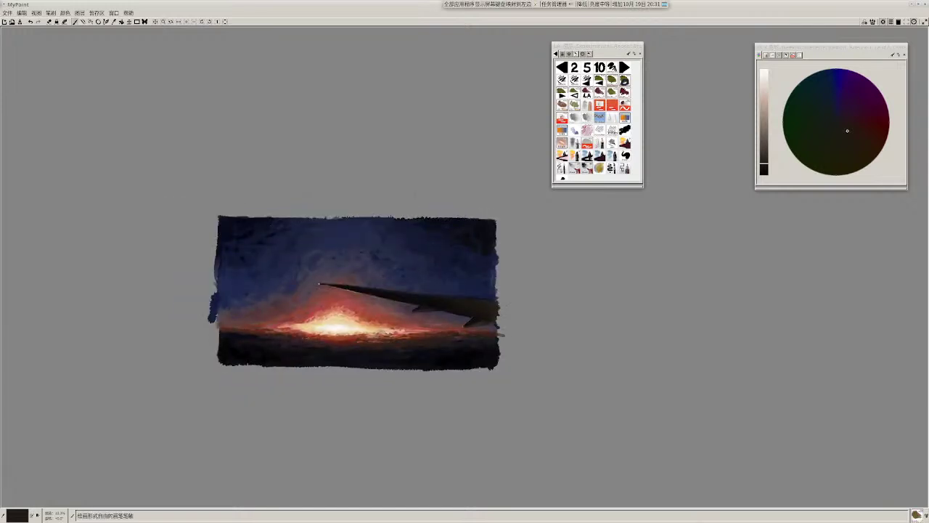
{"action": "left_click", "coordinate": [467, 302], "text": "ctrl"}
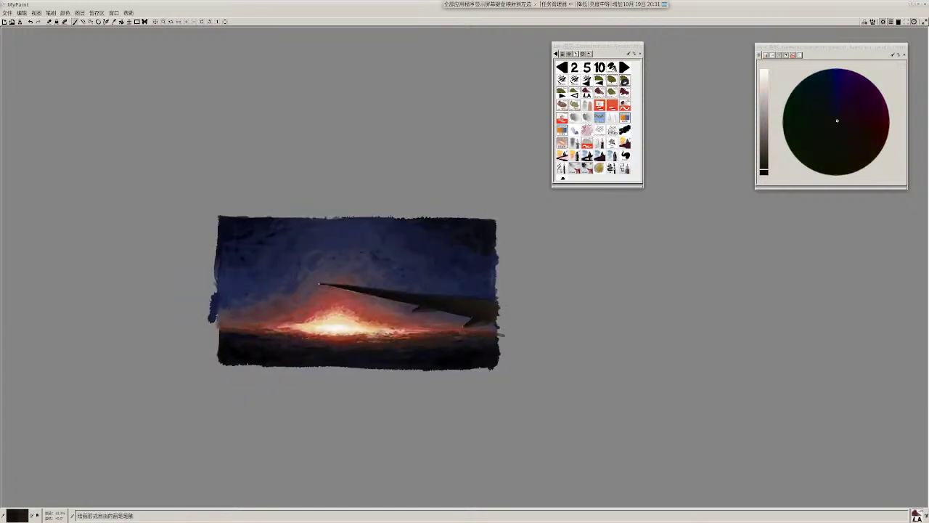
{"action": "left_click", "coordinate": [461, 307], "text": "ctrl"}
{"action": "left_click", "coordinate": [455, 303], "text": "ctrl"}
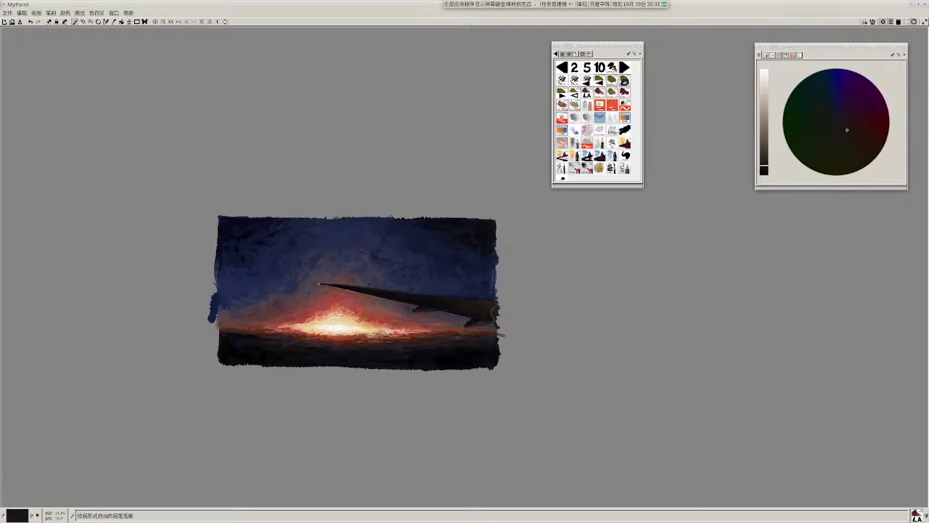
{"action": "left_click", "coordinate": [494, 312]}
Step: Clean up the outer wing's lower edge against the sunset sky with sampled muted brown, mauve and reddish-brown tones
{"action": "scroll", "coordinate": [488, 333], "scroll_direction": "up", "scroll_amount": 3}
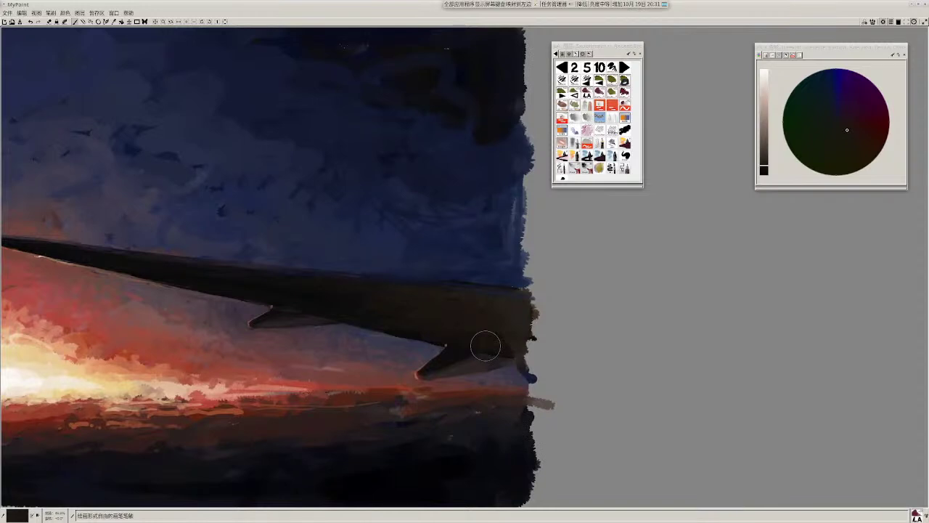
{"action": "left_click", "coordinate": [93, 272], "text": "ctrl"}
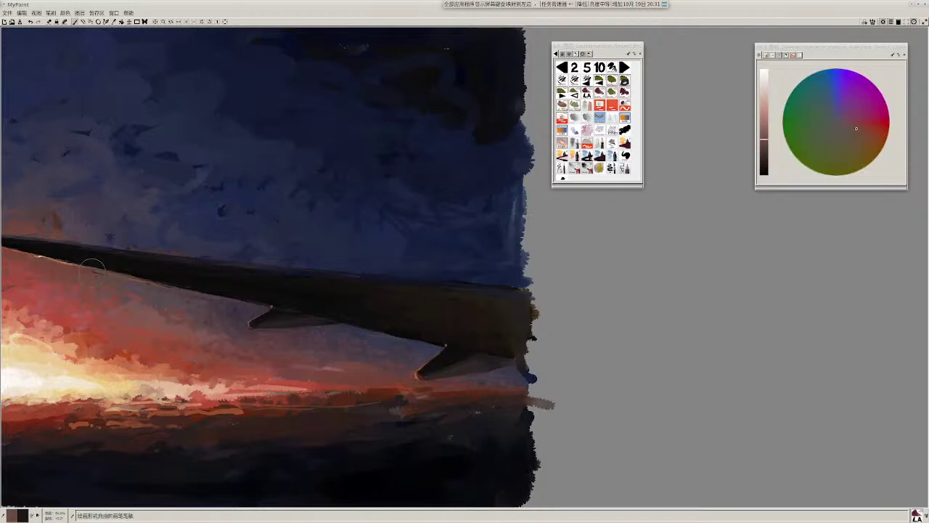
{"action": "left_click_drag", "start_coordinate": [118, 273], "coordinate": [124, 276]}
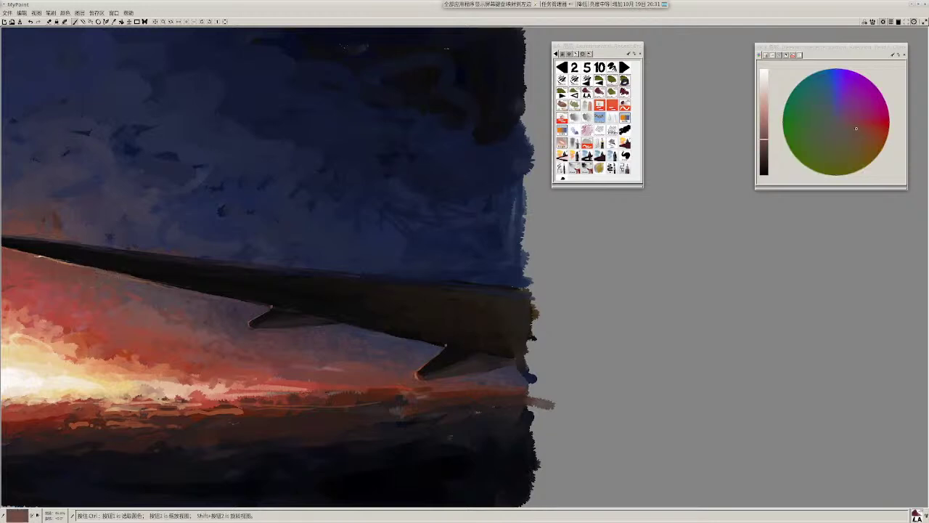
{"action": "left_click", "coordinate": [122, 281], "text": "ctrl"}
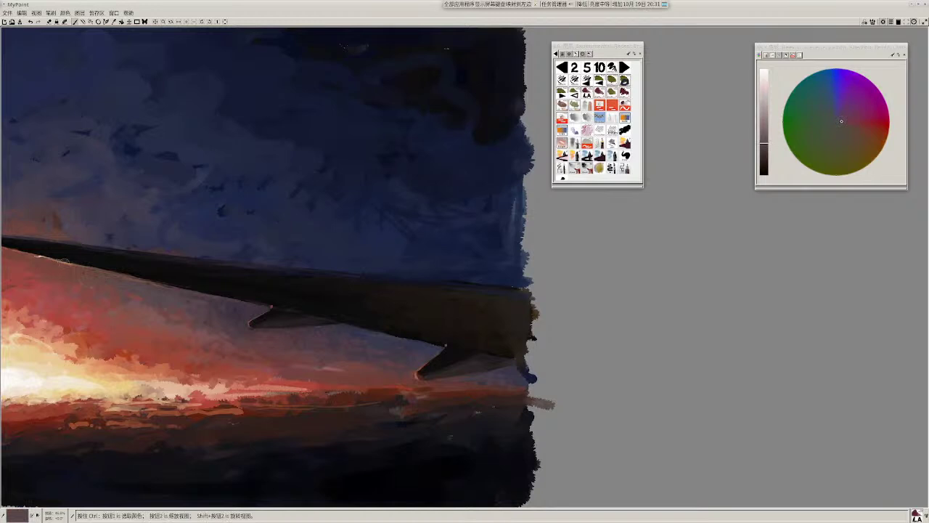
{"action": "left_click", "coordinate": [66, 262], "text": "ctrl"}
{"action": "left_click", "coordinate": [71, 263], "text": "ctrl"}
{"action": "mouse_move", "coordinate": [81, 264]}
{"action": "left_mouse_down"}
{"action": "mouse_move", "coordinate": [113, 272]}
{"action": "mouse_move", "coordinate": [91, 267]}
{"action": "left_mouse_up"}
{"action": "left_click", "coordinate": [77, 264], "text": "ctrl"}
{"action": "mouse_move", "coordinate": [70, 226]}
{"action": "left_mouse_down"}
{"action": "mouse_move", "coordinate": [221, 233]}
{"action": "mouse_move", "coordinate": [185, 249]}
{"action": "mouse_move", "coordinate": [186, 259]}
{"action": "left_mouse_up"}
{"action": "left_click", "coordinate": [208, 252], "text": "ctrl"}
{"action": "left_click", "coordinate": [190, 267], "text": "ctrl"}
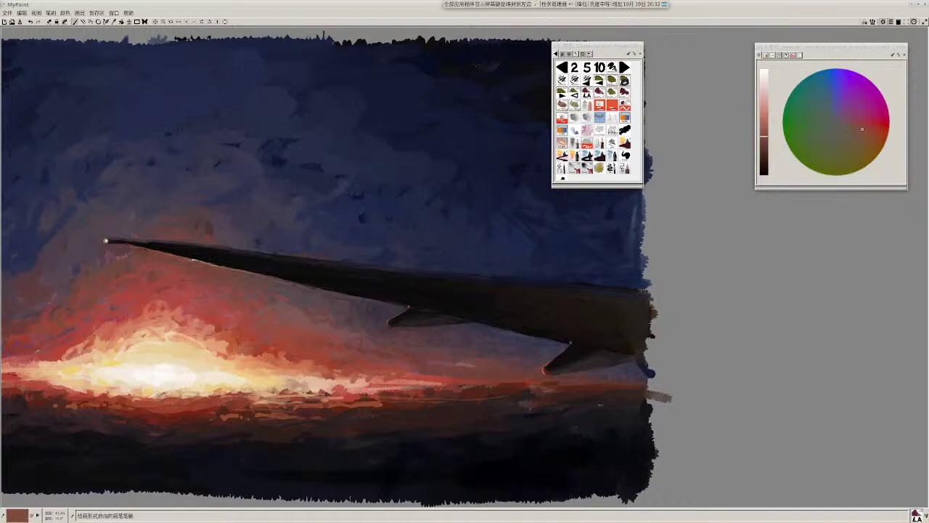
Step: Paint a sampled pale yellow sunlight highlight along the outer wing's lower edge, undoing a stray stroke
{"action": "left_click", "coordinate": [190, 341], "text": "ctrl"}
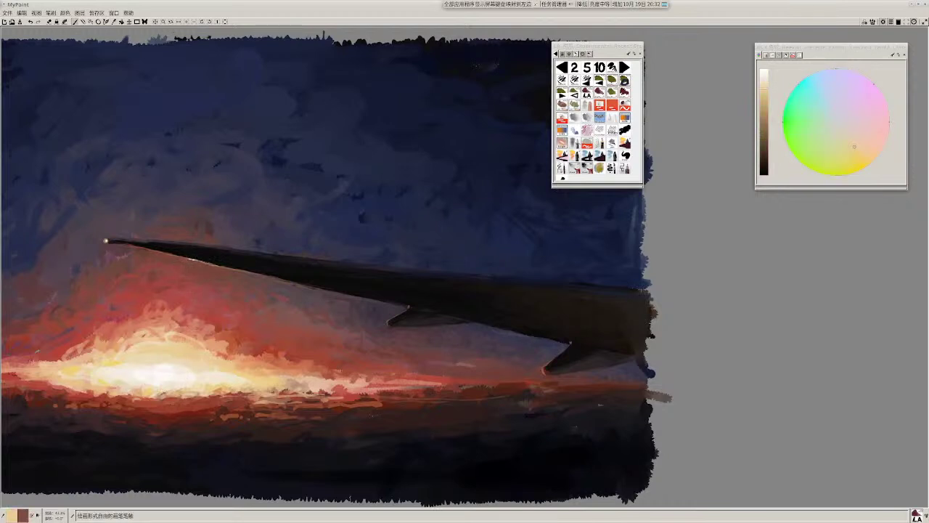
{"action": "left_click", "coordinate": [105, 241], "text": "ctrl"}
{"action": "scroll", "coordinate": [398, 300], "scroll_direction": "down", "scroll_amount": 2}
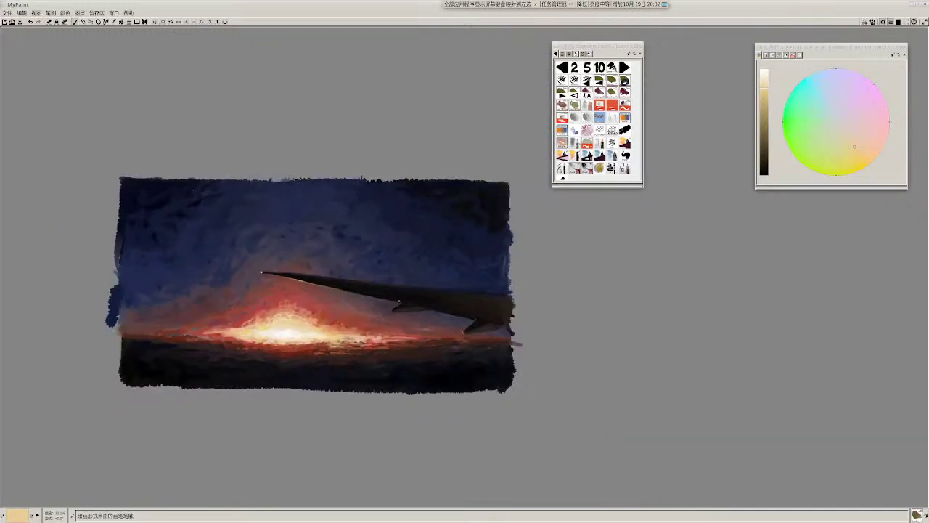
{"action": "scroll", "coordinate": [342, 279], "scroll_direction": "up", "scroll_amount": 3}
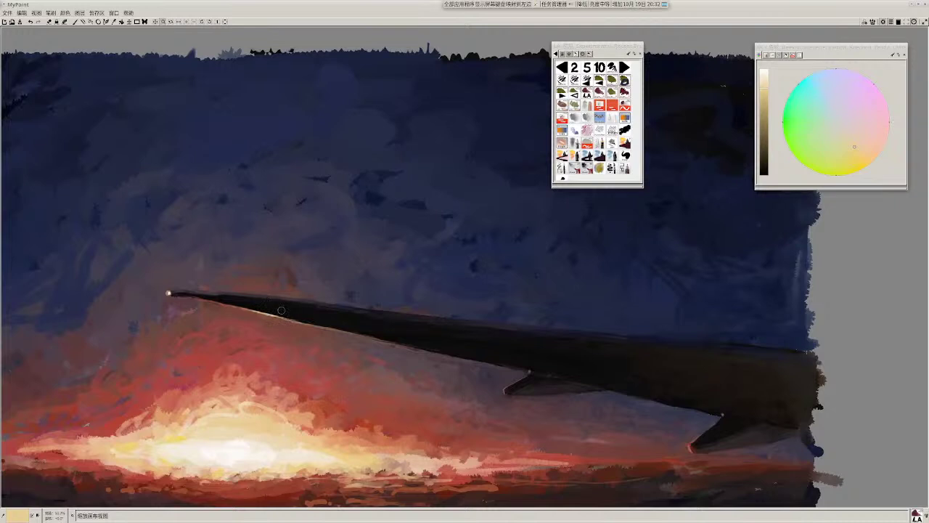
{"action": "mouse_move", "coordinate": [293, 318]}
{"action": "left_mouse_down"}
{"action": "mouse_move", "coordinate": [283, 323]}
{"action": "mouse_move", "coordinate": [300, 321]}
{"action": "left_mouse_up"}
{"action": "key", "text": "ctrl+z"}
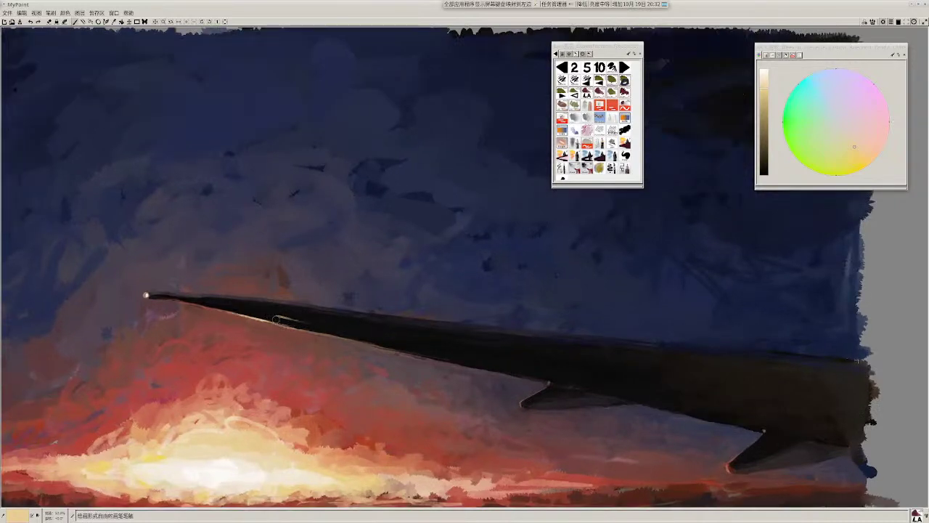
{"action": "mouse_move", "coordinate": [270, 320]}
{"action": "left_mouse_down"}
{"action": "mouse_move", "coordinate": [321, 336]}
{"action": "mouse_move", "coordinate": [297, 330]}
{"action": "left_mouse_up"}
Step: Trim the lower-edge highlight with sampled reddish brown and near-black, and fill in the wing tip beside the light
{"action": "left_click", "coordinate": [307, 321], "text": "ctrl"}
{"action": "left_click", "coordinate": [308, 343], "text": "ctrl"}
{"action": "key", "text": "r"}
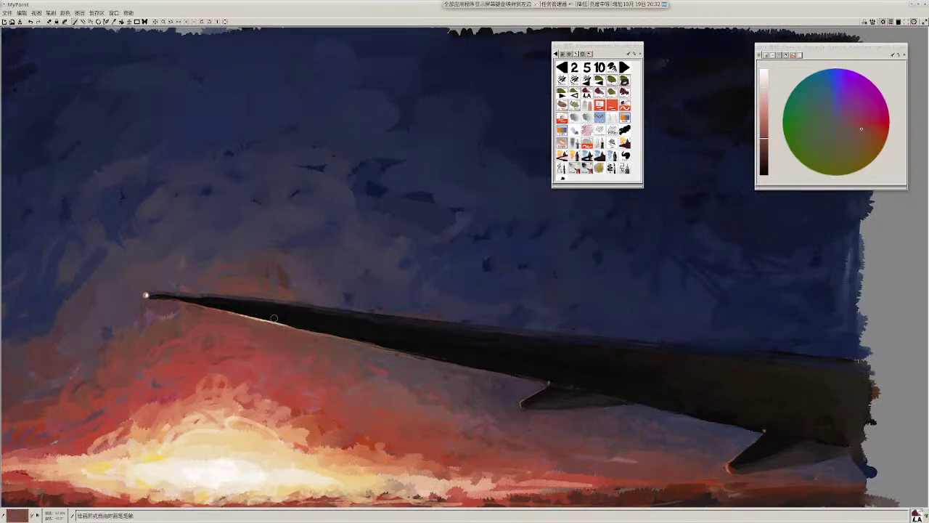
{"action": "left_click", "coordinate": [264, 317], "text": "ctrl"}
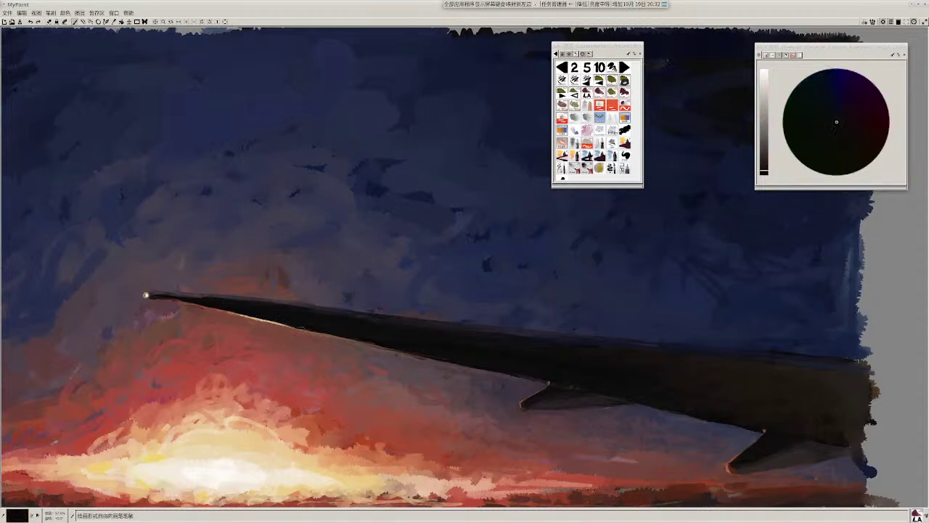
{"action": "left_click_drag", "start_coordinate": [453, 348], "coordinate": [595, 357]}
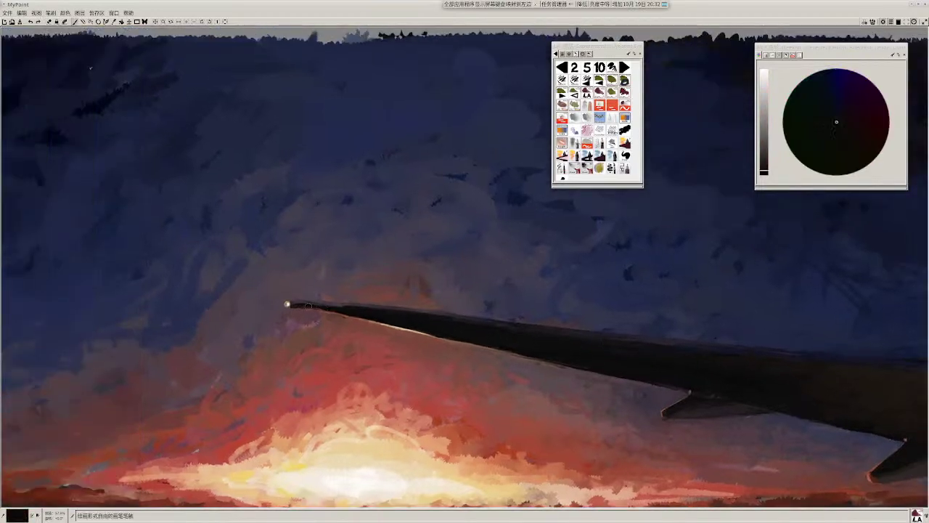
{"action": "key", "text": "r"}
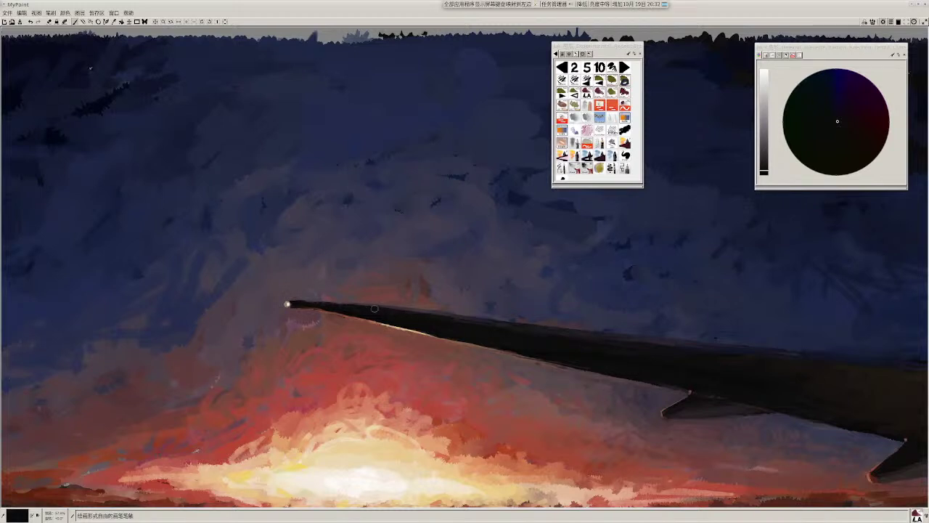
Step: Blend the upper edge of the wing's outer half with sampled dark greys and near-black
{"action": "mouse_move", "coordinate": [409, 329]}
{"action": "left_mouse_down"}
{"action": "mouse_move", "coordinate": [315, 312]}
{"action": "mouse_move", "coordinate": [278, 289]}
{"action": "left_mouse_up"}
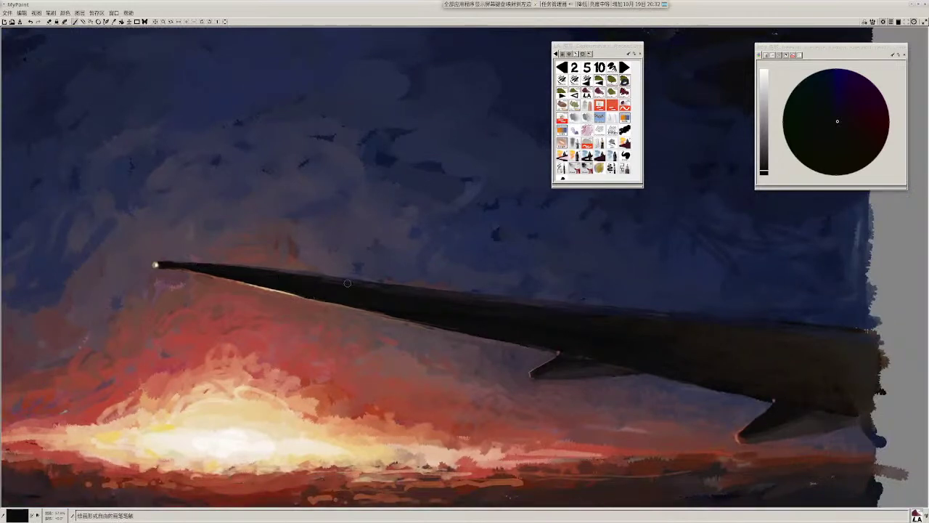
{"action": "left_click", "coordinate": [317, 278], "text": "ctrl"}
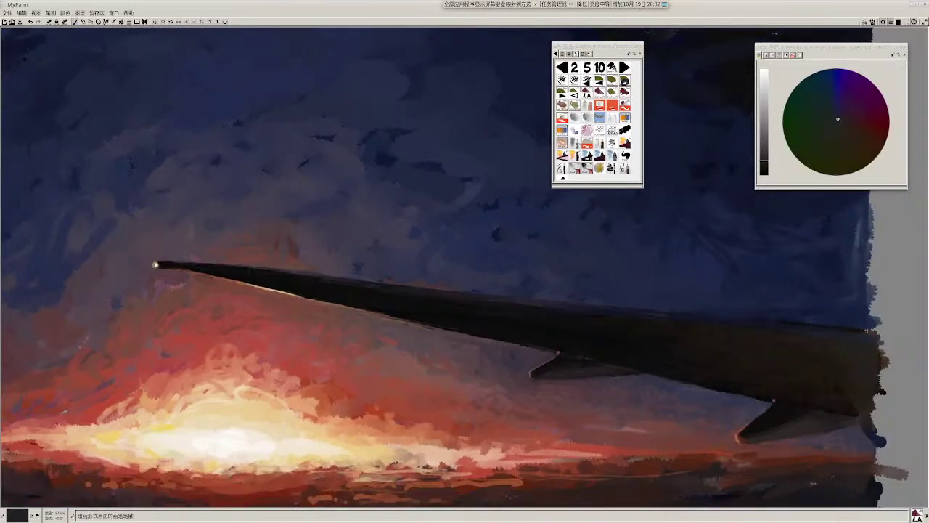
{"action": "left_click", "coordinate": [341, 309], "text": "ctrl"}
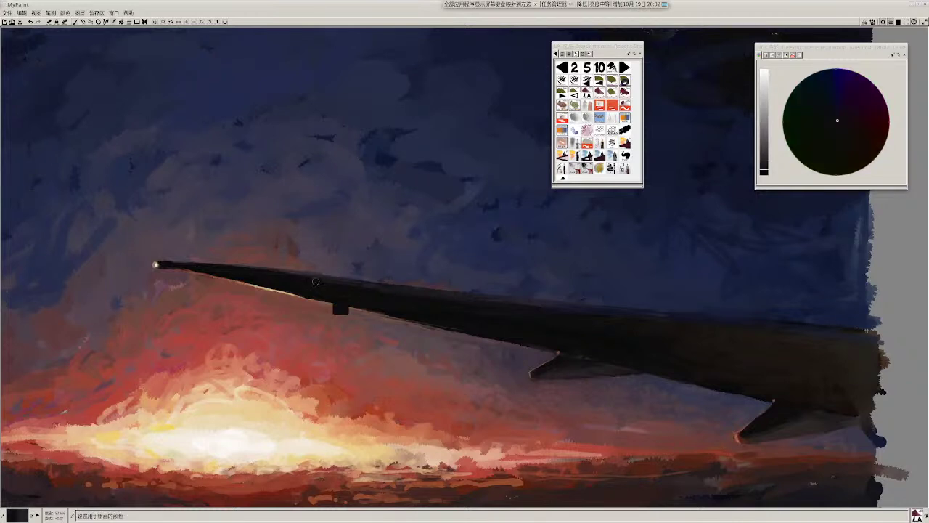
{"action": "left_click", "coordinate": [367, 295], "text": "ctrl"}
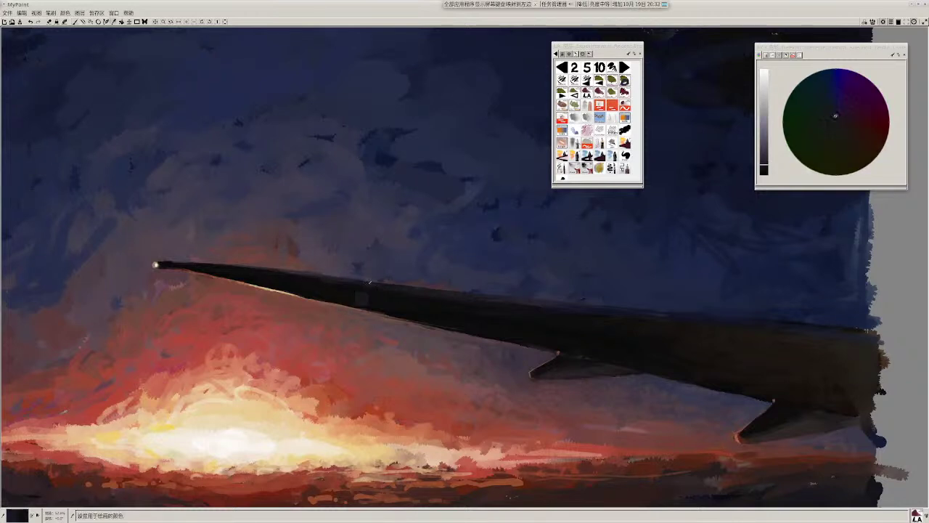
{"action": "left_click", "coordinate": [516, 318], "text": "ctrl"}
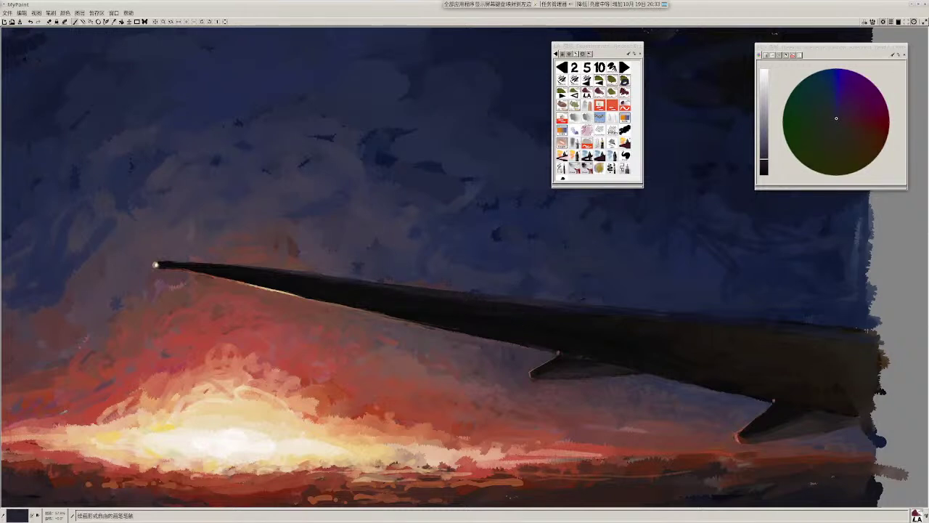
{"action": "left_click", "coordinate": [470, 306], "text": "ctrl"}
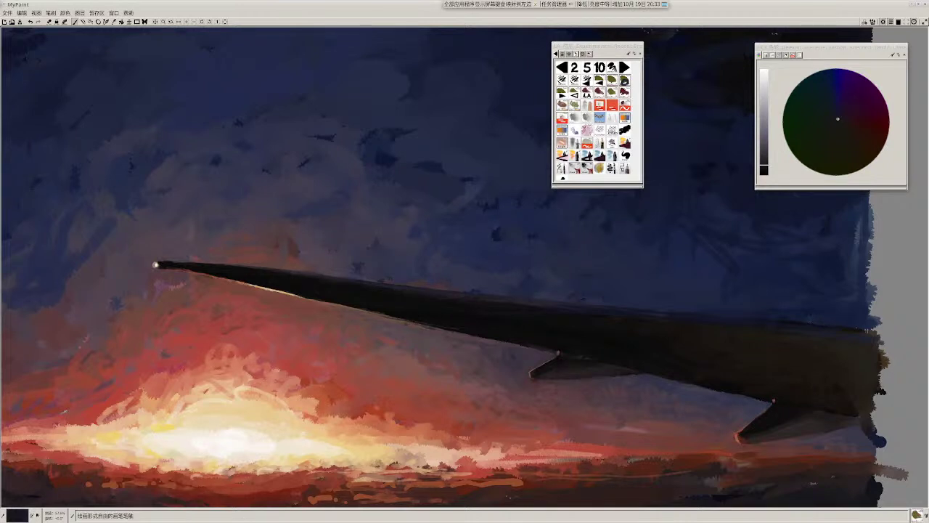
Step: Soften the wing's upper surface around mid-span with sampled dark blue-grey and near-black
{"action": "key", "text": "ctrl"}
{"action": "left_click", "coordinate": [566, 312], "text": "ctrl"}
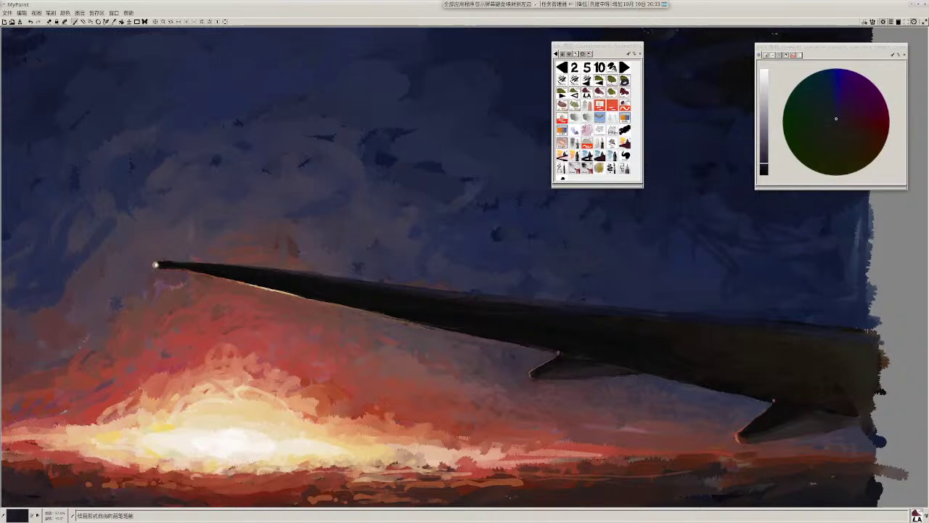
{"action": "left_click", "coordinate": [450, 297], "text": "ctrl"}
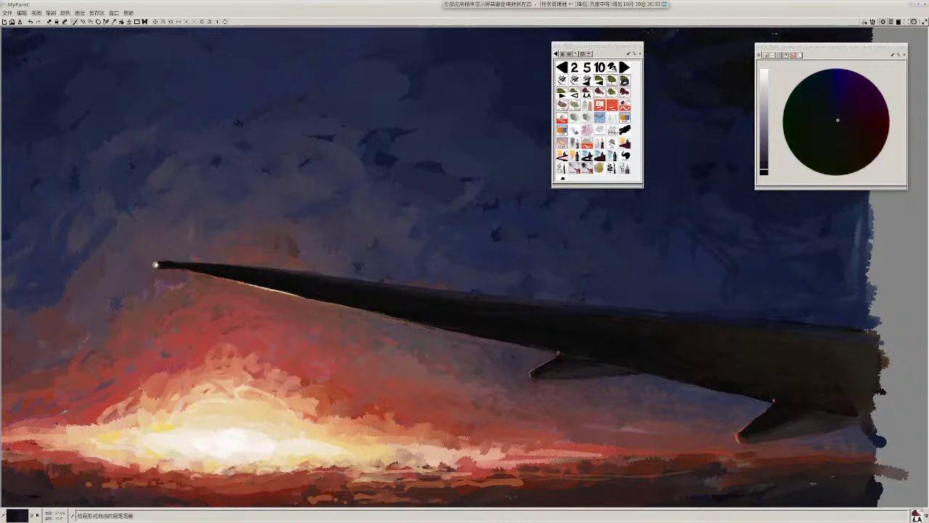
{"action": "left_click", "coordinate": [450, 299], "text": "ctrl"}
{"action": "key", "text": "1"}
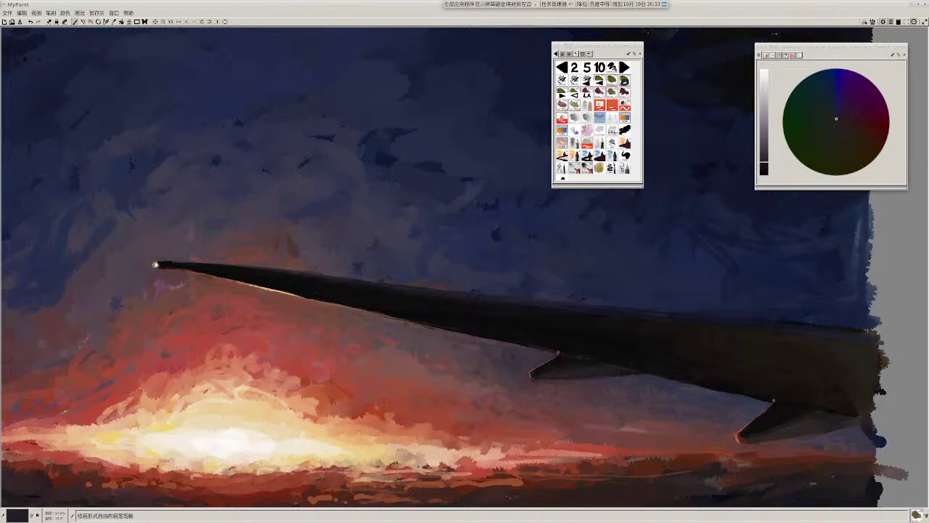
{"action": "left_click", "coordinate": [489, 305], "text": "ctrl"}
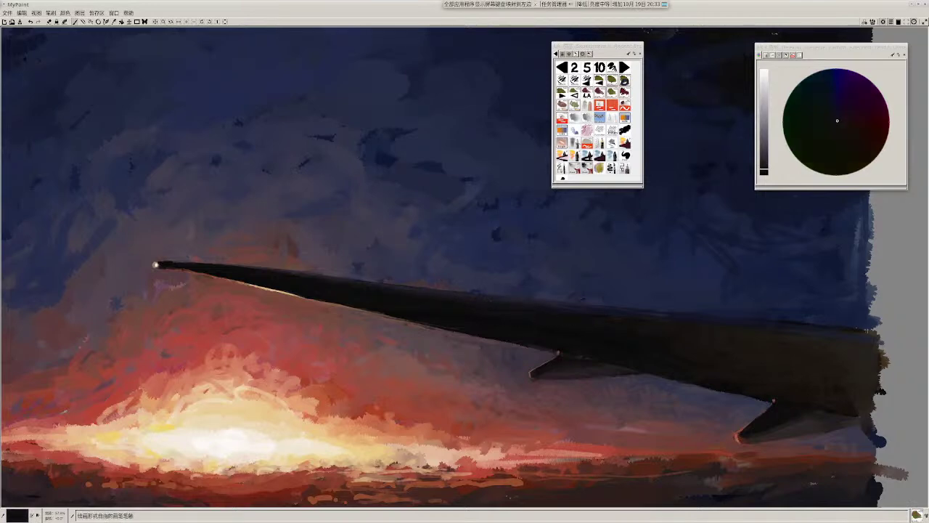
Step: Redefine the wing root's upper edge against the sky with sampled near-black and dark navy
{"action": "scroll", "coordinate": [576, 322], "scroll_direction": "down", "scroll_amount": 2}
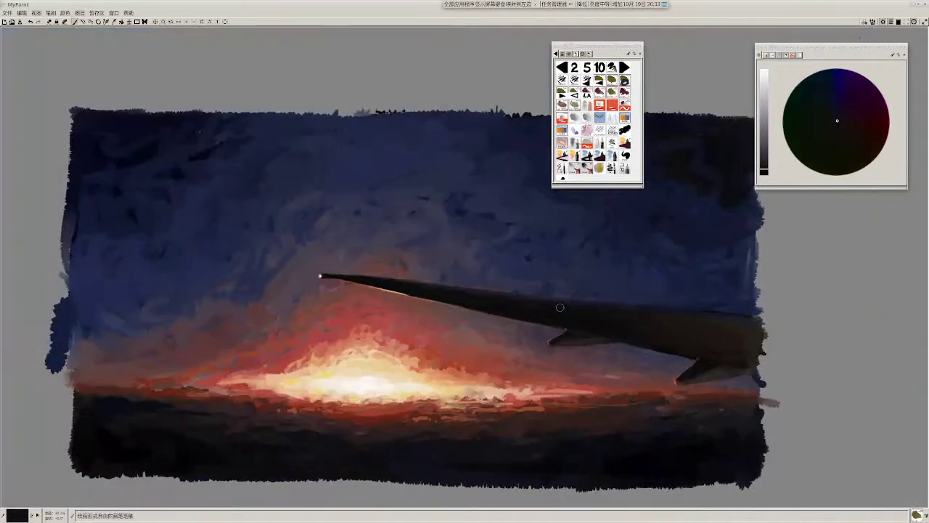
{"action": "scroll", "coordinate": [693, 347], "scroll_direction": "up", "scroll_amount": 2}
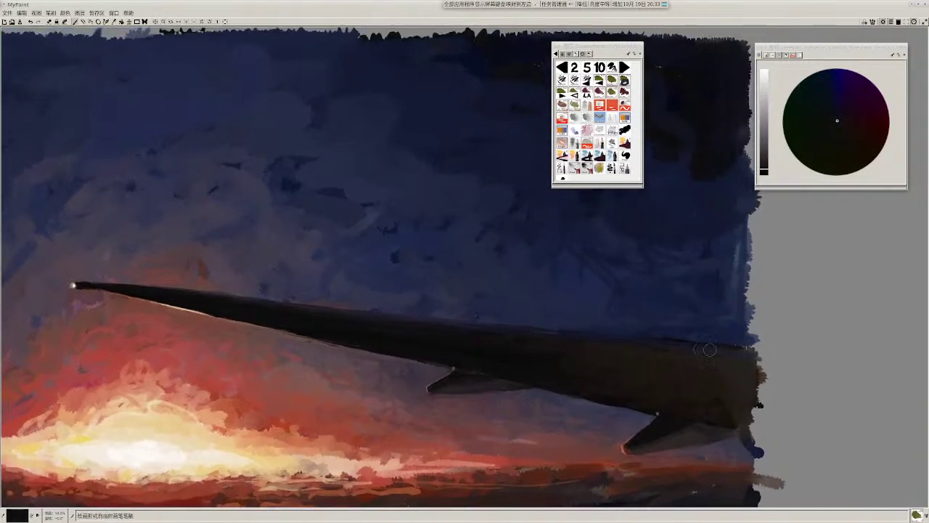
{"action": "left_click", "coordinate": [710, 350], "text": "ctrl"}
{"action": "left_click", "coordinate": [626, 339], "text": "ctrl"}
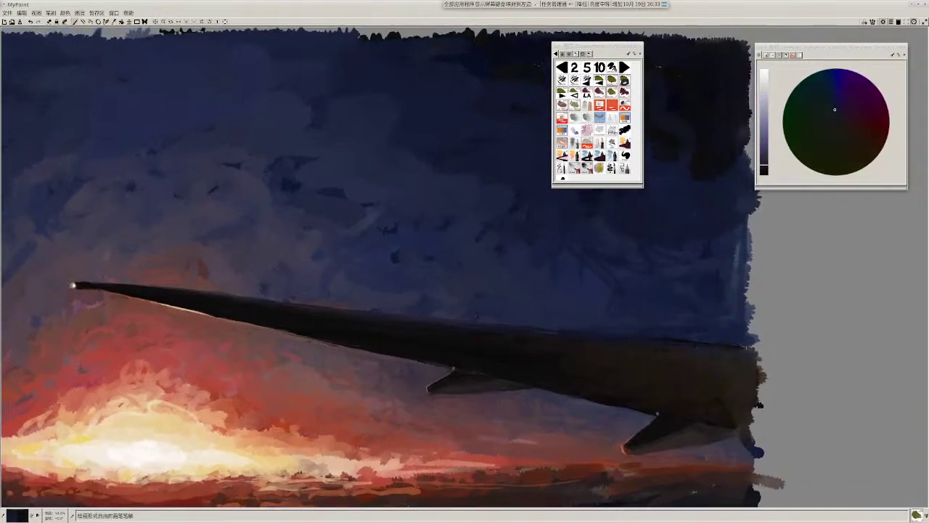
{"action": "left_click_drag", "start_coordinate": [676, 340], "coordinate": [722, 342]}
{"action": "left_click", "coordinate": [724, 333], "text": "ctrl"}
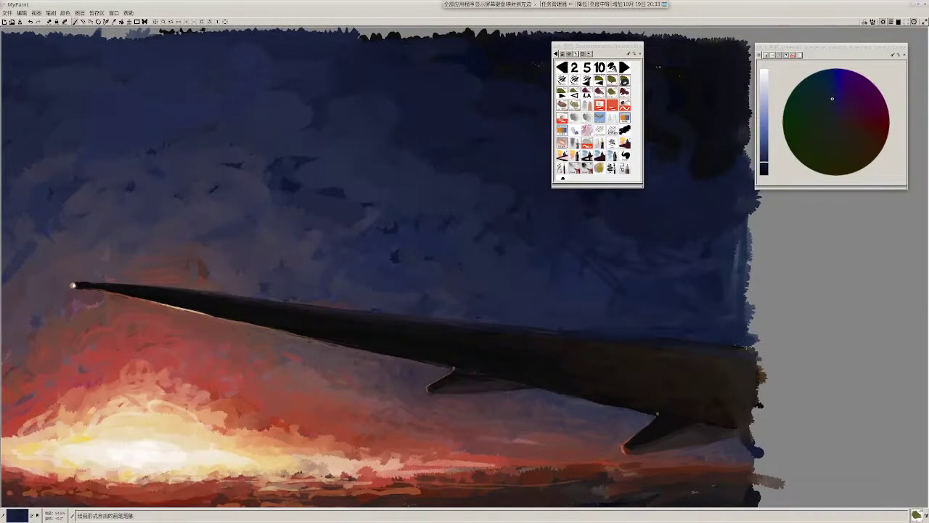
Step: Darken a sampled navy and stroke it along the wing's upper edge between the two fairings
{"action": "left_click", "coordinate": [597, 339], "text": "ctrl"}
{"action": "left_click", "coordinate": [765, 167]}
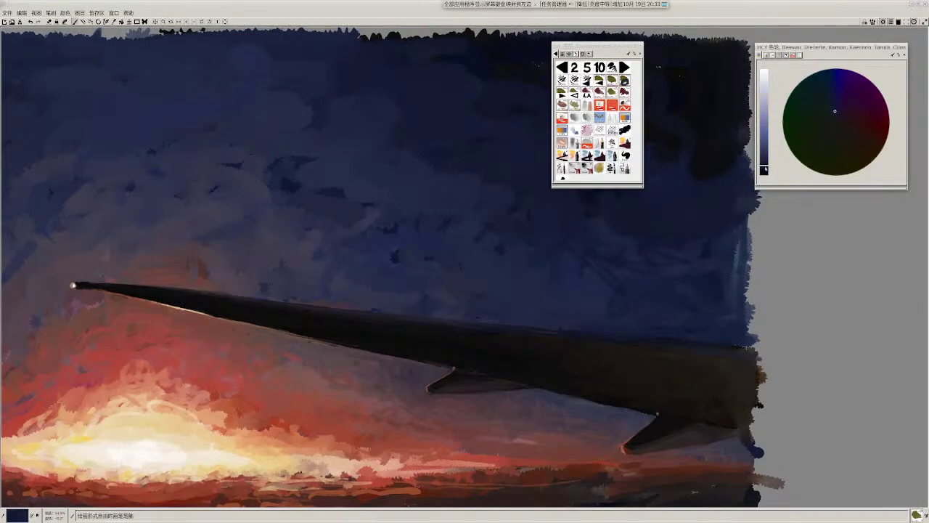
{"action": "left_click_drag", "start_coordinate": [546, 332], "coordinate": [575, 332]}
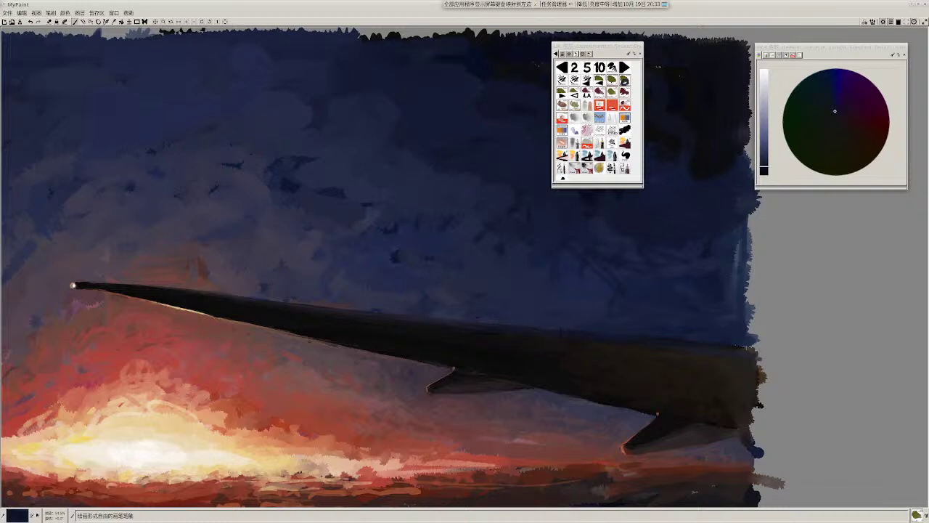
Step: Choose near-black and stroke it along the upper edge of the wing root, running past the painting's right border
{"action": "left_click", "coordinate": [764, 171]}
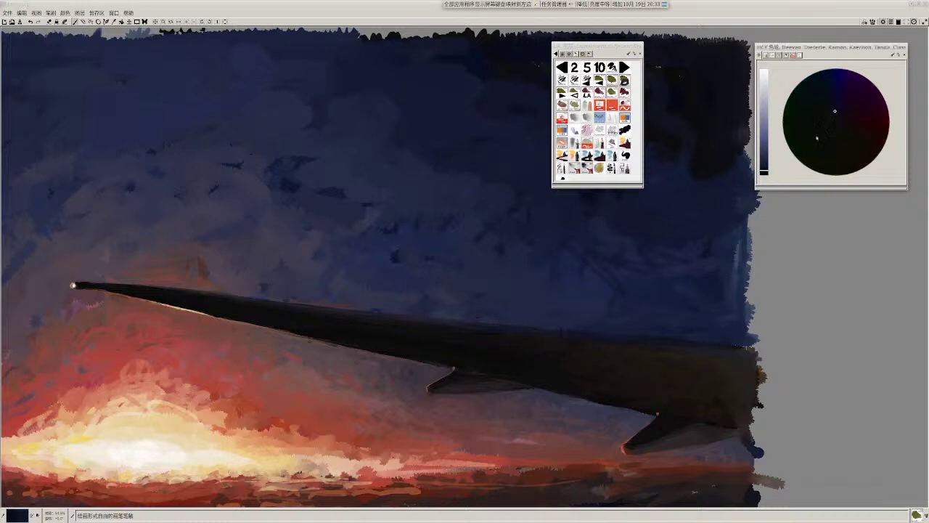
{"action": "left_click", "coordinate": [834, 116]}
{"action": "left_click_drag", "start_coordinate": [491, 326], "coordinate": [616, 333]}
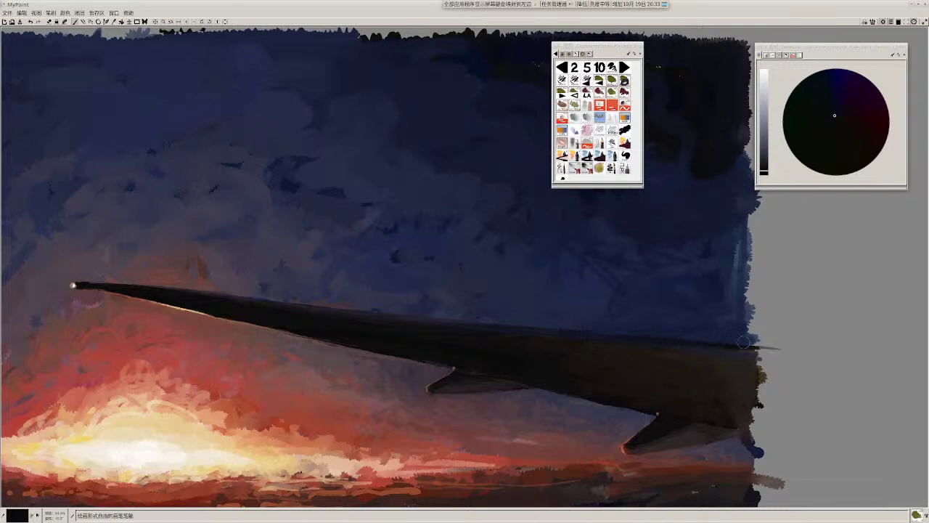
Step: Blend the sky above the wing root, up to the painting's right border, with sampled dark navy tones
{"action": "key", "text": "r"}
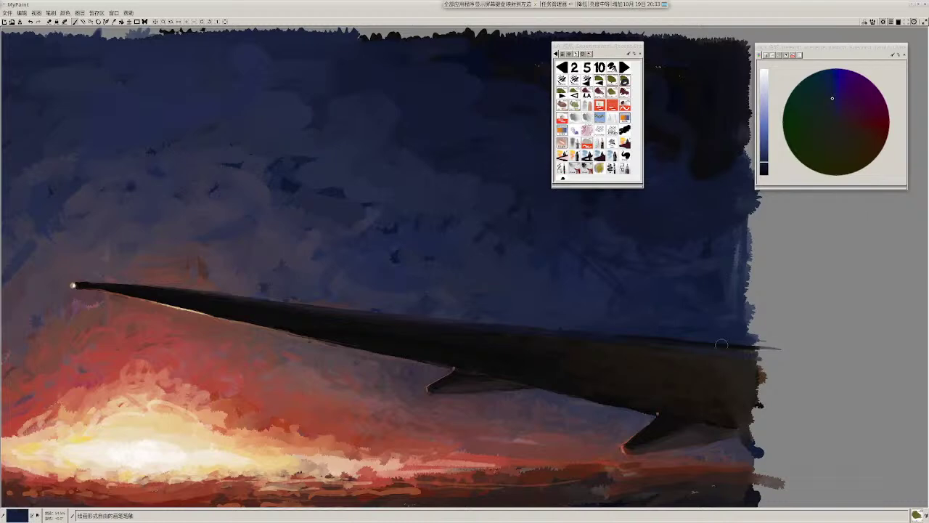
{"action": "key", "text": "r"}
{"action": "scroll", "coordinate": [755, 317], "scroll_direction": "down", "scroll_amount": 3}
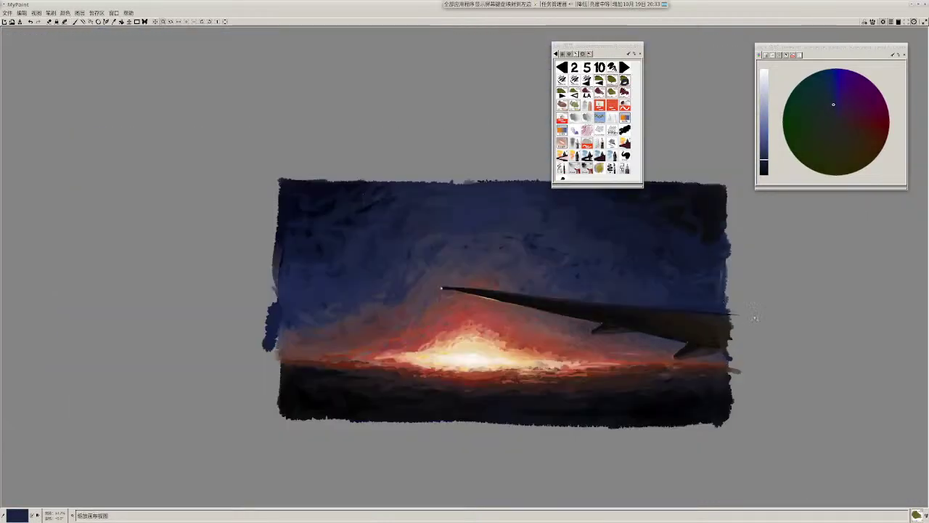
{"action": "scroll", "coordinate": [755, 317], "scroll_direction": "up", "scroll_amount": 3}
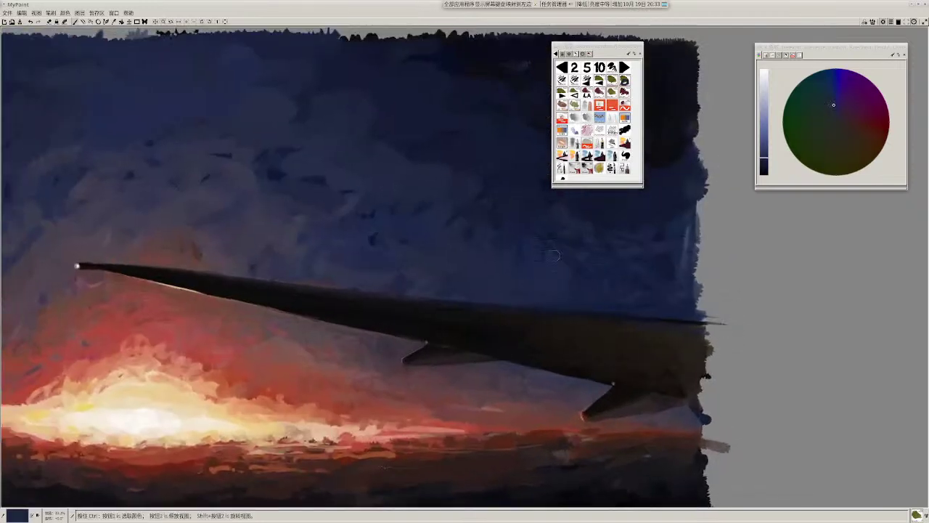
{"action": "left_click", "coordinate": [556, 256], "text": "ctrl"}
{"action": "left_click", "coordinate": [691, 240], "text": "ctrl"}
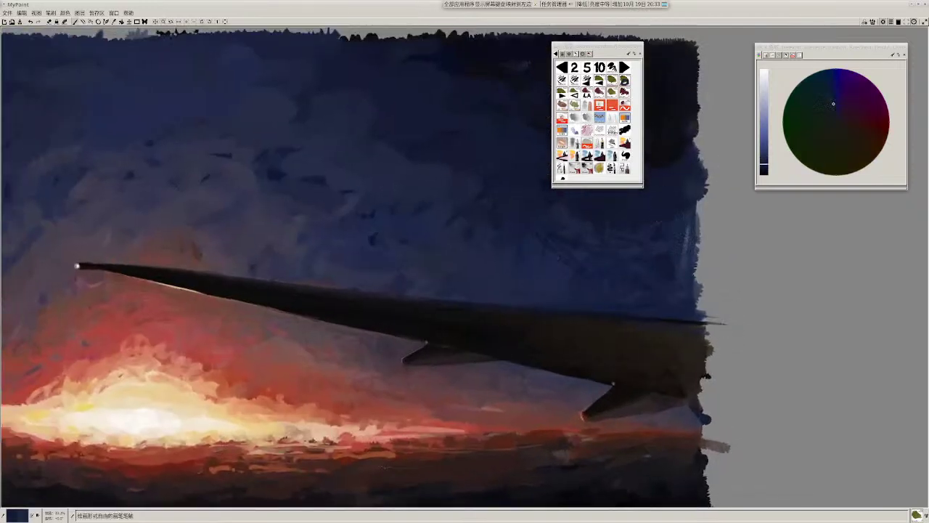
{"action": "left_click_drag", "start_coordinate": [680, 223], "coordinate": [683, 197]}
{"action": "left_click_drag", "start_coordinate": [683, 197], "coordinate": [659, 306]}
{"action": "left_click", "coordinate": [633, 275], "text": "ctrl"}
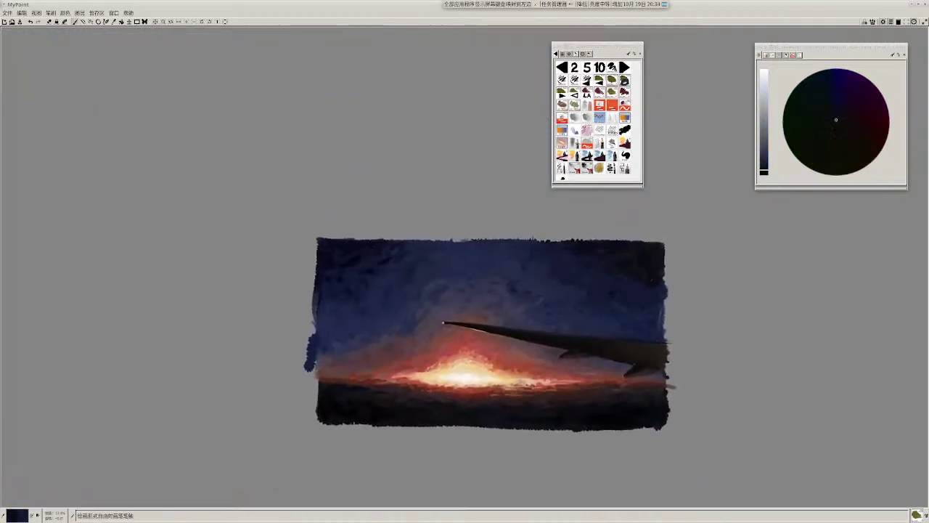
Step: Soften the dark patches in the upper-left sky and even out the sky above the wing with sampled navy and muted grey-purple
{"action": "left_click", "coordinate": [370, 286], "text": "ctrl"}
{"action": "left_click", "coordinate": [357, 280], "text": "ctrl"}
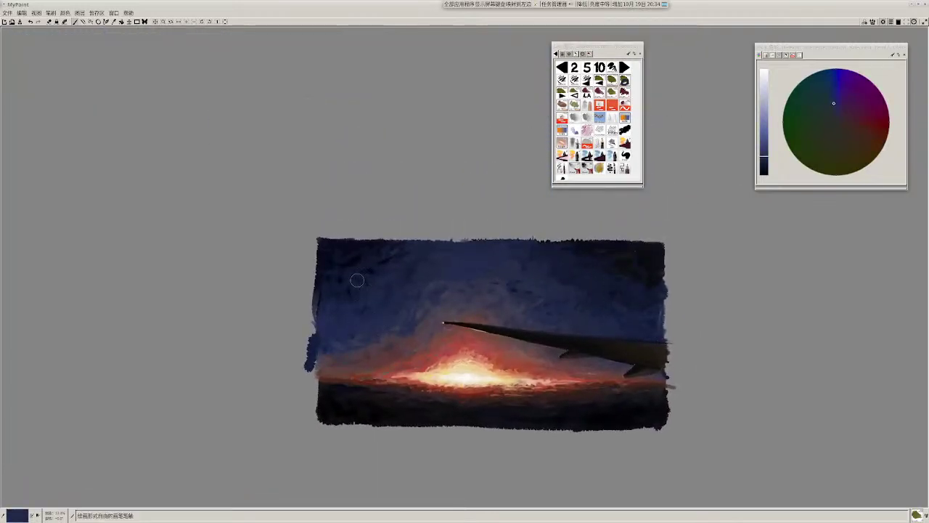
{"action": "left_click_drag", "start_coordinate": [581, 356], "coordinate": [578, 361]}
{"action": "left_click", "coordinate": [511, 319], "text": "ctrl"}
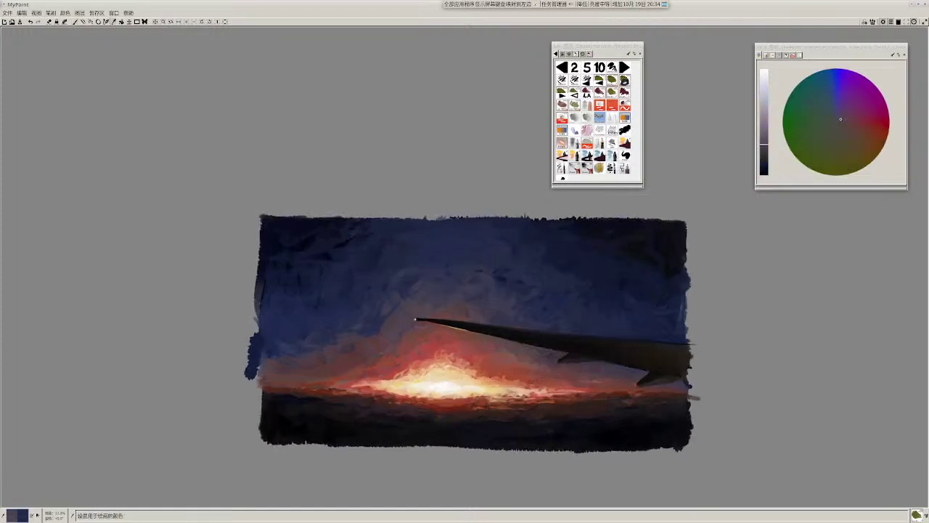
{"action": "mouse_move", "coordinate": [565, 294]}
{"action": "left_mouse_down"}
{"action": "mouse_move", "coordinate": [573, 288]}
{"action": "mouse_move", "coordinate": [562, 295]}
{"action": "left_mouse_up"}
{"action": "left_click", "coordinate": [573, 288], "text": "ctrl"}
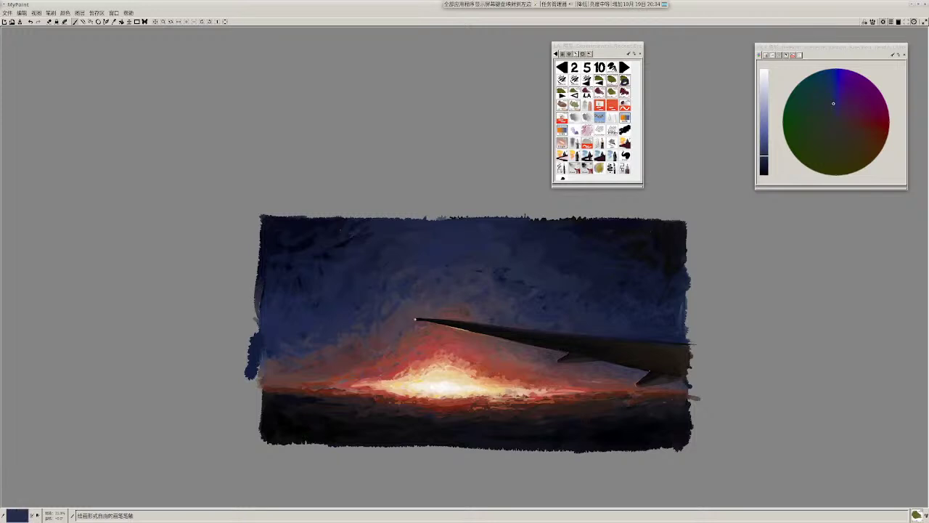
Step: Smooth the sky above the wing tip with sampled grey-purple and dark blue, and sample navy from the left sky
{"action": "left_click", "coordinate": [401, 319], "text": "ctrl"}
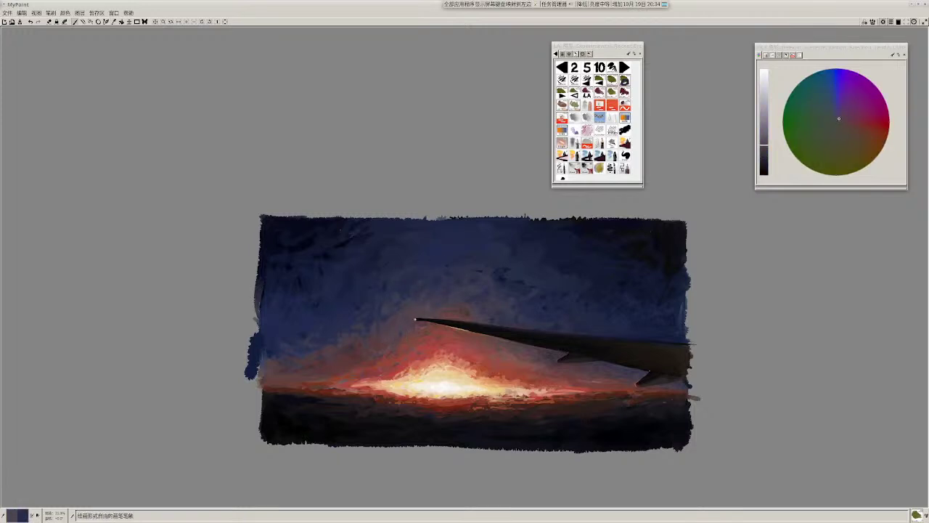
{"action": "left_click_drag", "start_coordinate": [492, 320], "coordinate": [485, 316]}
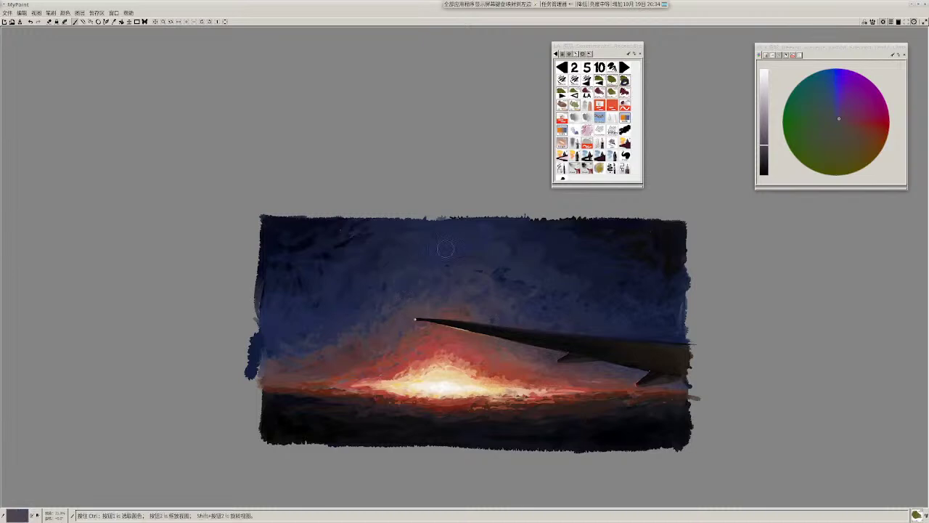
{"action": "left_click", "coordinate": [480, 263], "text": "ctrl"}
{"action": "left_click_drag", "start_coordinate": [484, 262], "coordinate": [477, 271]}
{"action": "left_click", "coordinate": [558, 246], "text": "ctrl"}
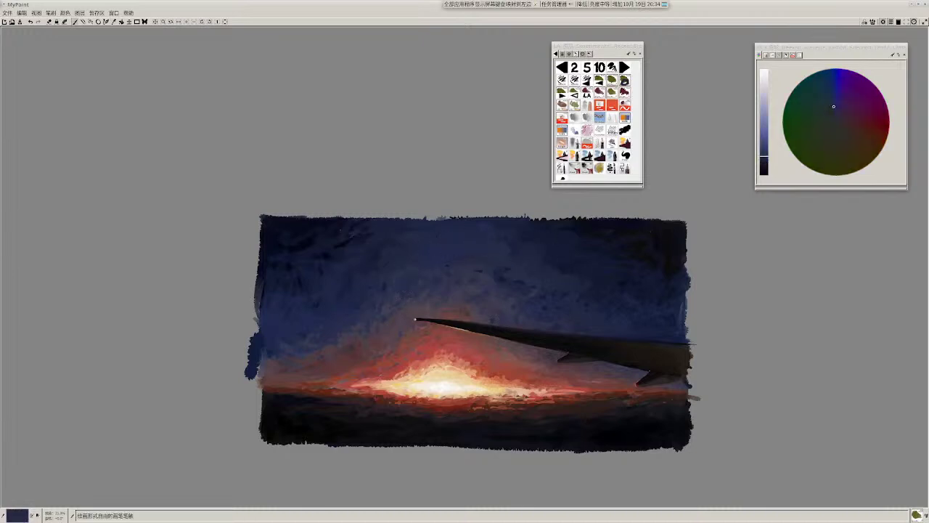
{"action": "left_click", "coordinate": [403, 266], "text": "ctrl"}
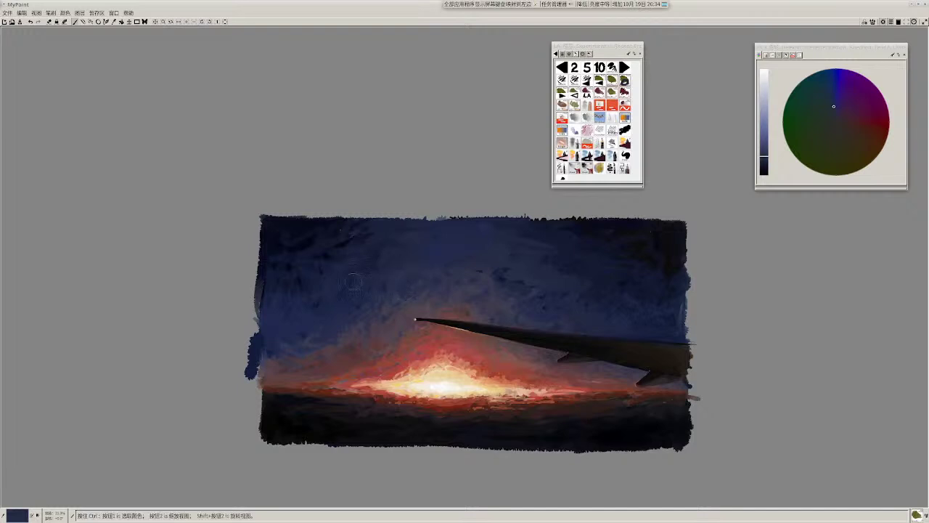
{"action": "left_click", "coordinate": [318, 296], "text": "ctrl"}
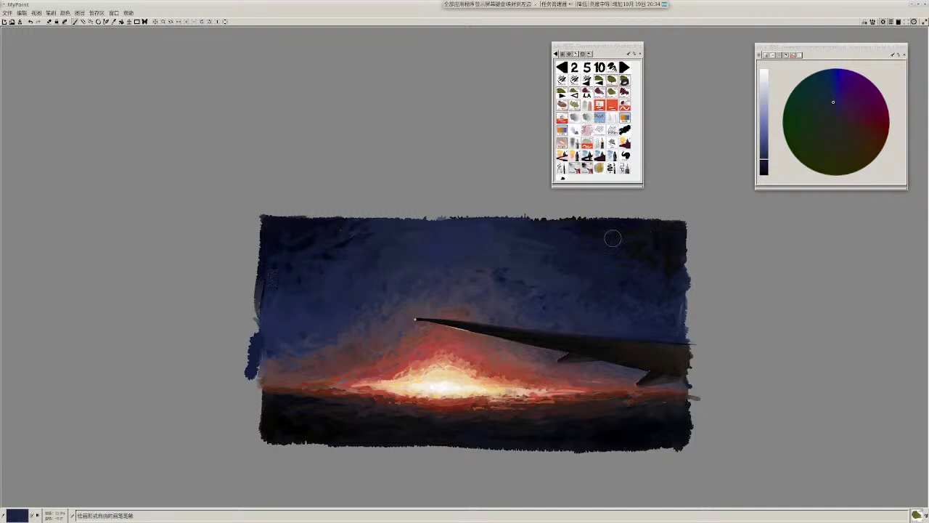
Step: Switch to another brush and paint sampled dark navy along the sky's left border, blending it into the neighbouring blue
{"action": "scroll", "coordinate": [617, 269], "scroll_direction": "up", "scroll_amount": 2}
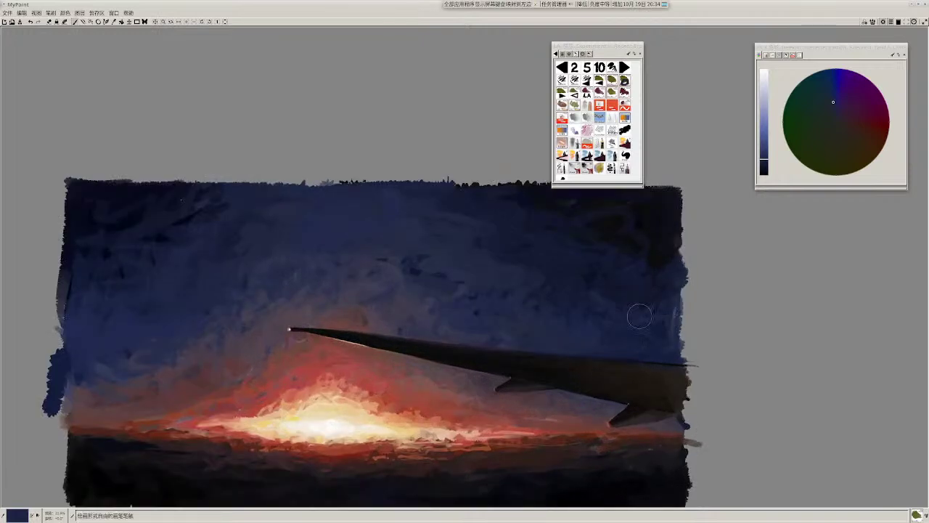
{"action": "left_click_drag", "start_coordinate": [639, 317], "coordinate": [792, 332]}
{"action": "left_click", "coordinate": [702, 259], "text": "ctrl"}
{"action": "key", "text": "1"}
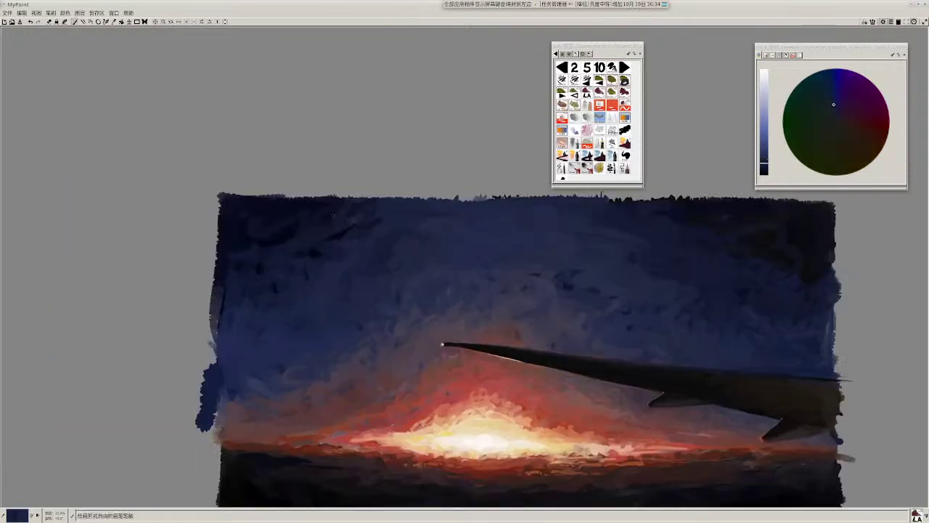
{"action": "left_click_drag", "start_coordinate": [222, 293], "coordinate": [218, 262]}
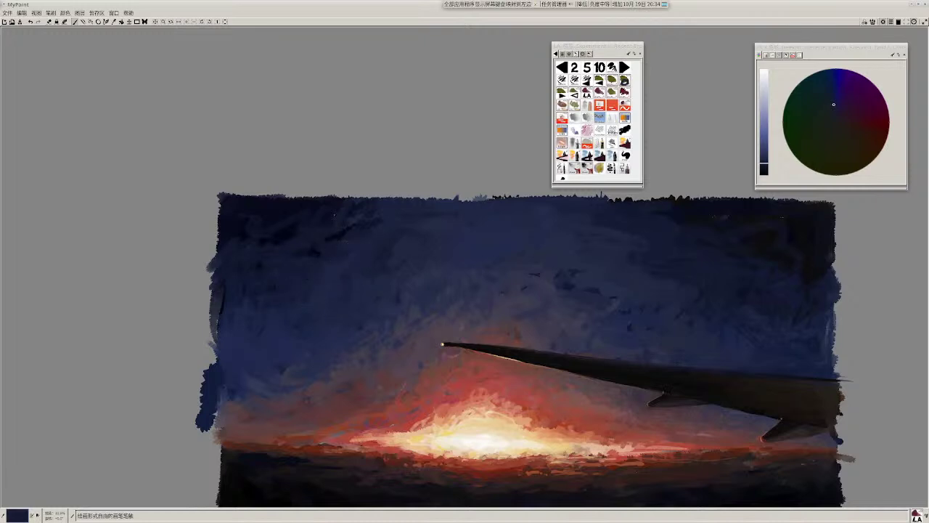
{"action": "left_click", "coordinate": [346, 286], "text": "ctrl"}
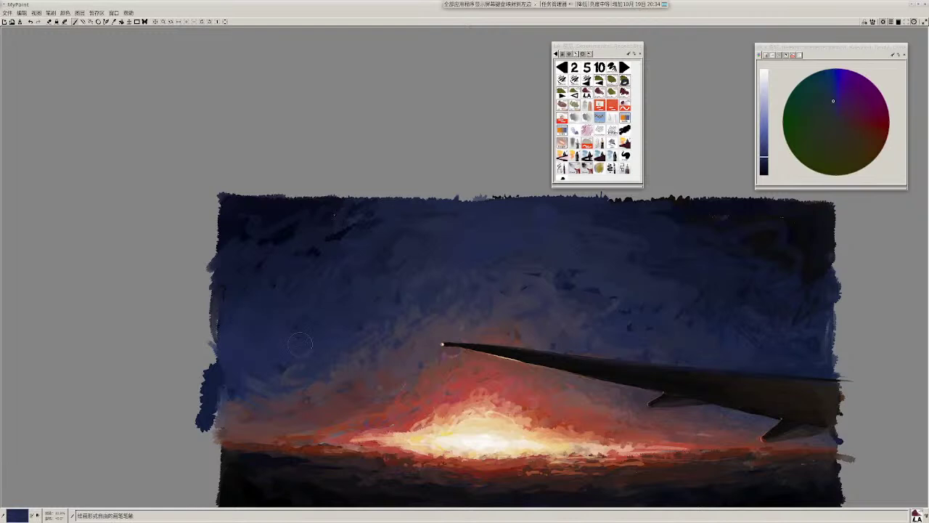
Step: Blend the right side of the sky above the wing out past the border with sampled dark navy tones
{"action": "key", "text": "alt"}
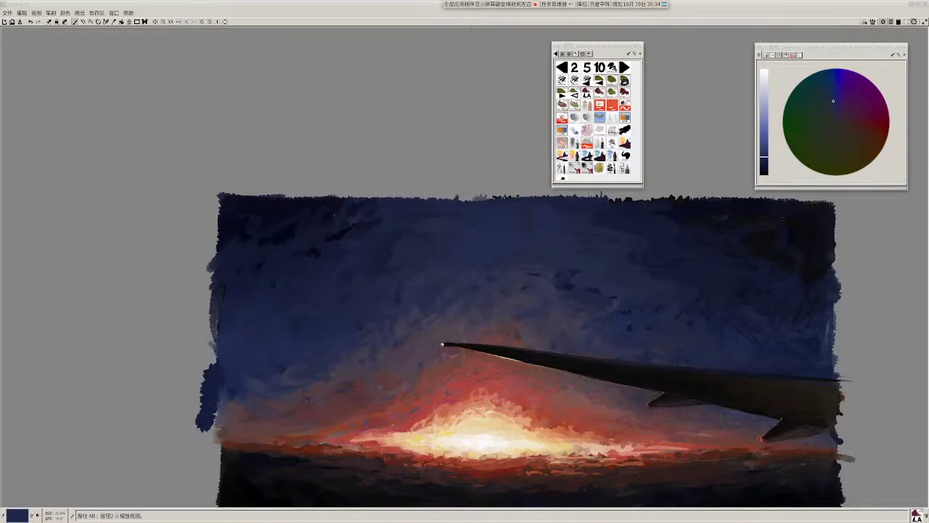
{"action": "left_click_drag", "start_coordinate": [553, 377], "coordinate": [570, 335]}
{"action": "left_click_drag", "start_coordinate": [592, 382], "coordinate": [571, 402]}
{"action": "scroll", "coordinate": [571, 401], "scroll_direction": "up", "scroll_amount": 6}
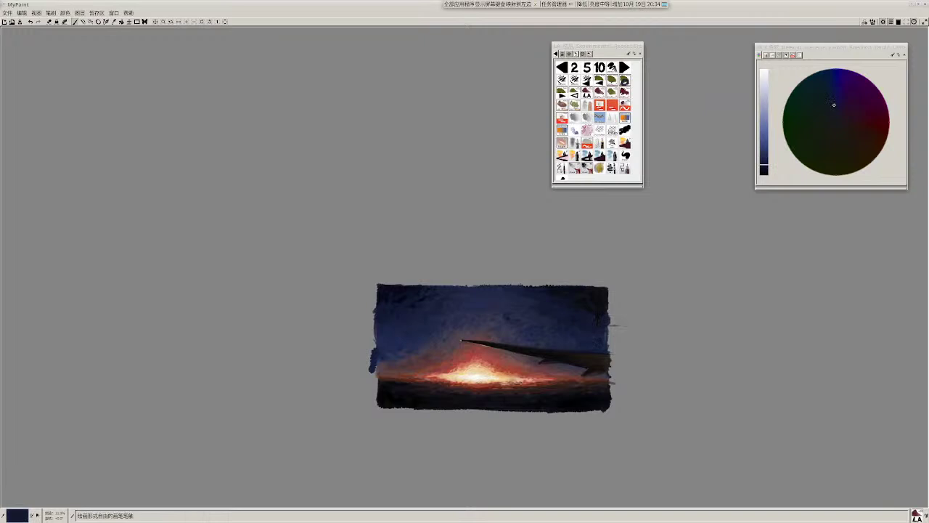
{"action": "scroll", "coordinate": [555, 300], "scroll_direction": "up", "scroll_amount": 1}
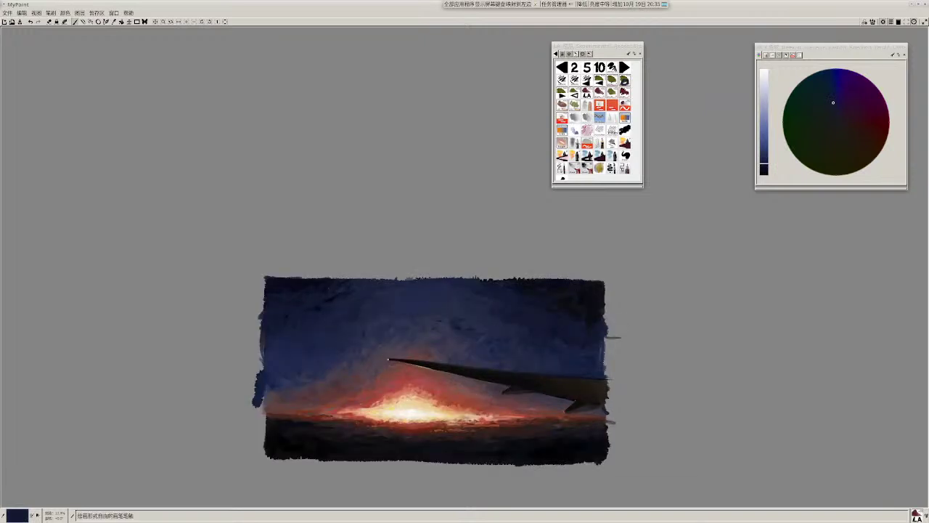
{"action": "left_click", "coordinate": [579, 315], "text": "ctrl"}
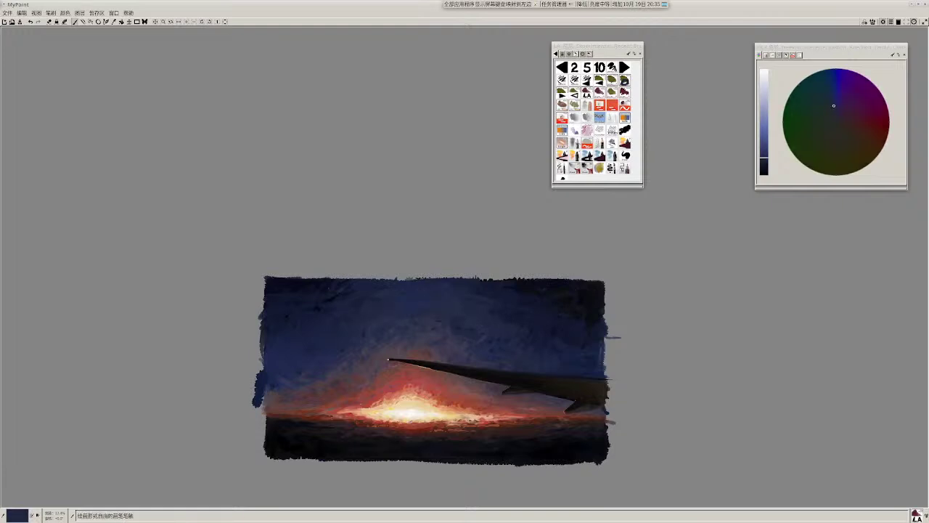
{"action": "left_click_drag", "start_coordinate": [584, 383], "coordinate": [585, 395]}
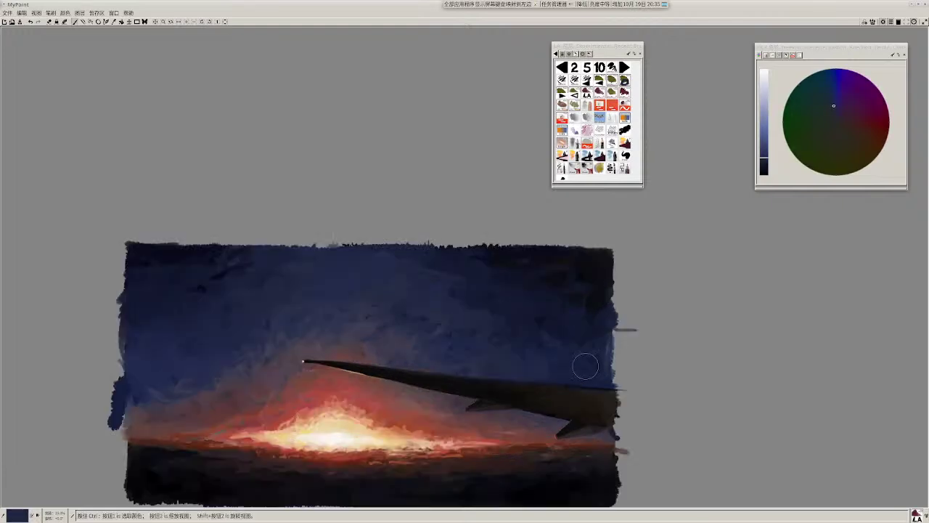
Step: Blend the haze between the blue sky and the glow left of the sunset with sampled muted purple and navy
{"action": "left_click_drag", "start_coordinate": [242, 390], "coordinate": [172, 381]}
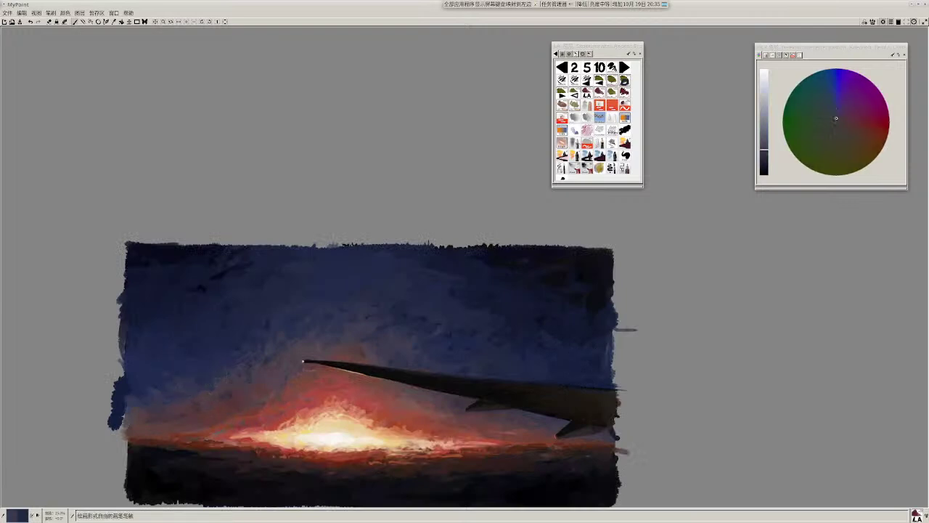
{"action": "key", "text": "r"}
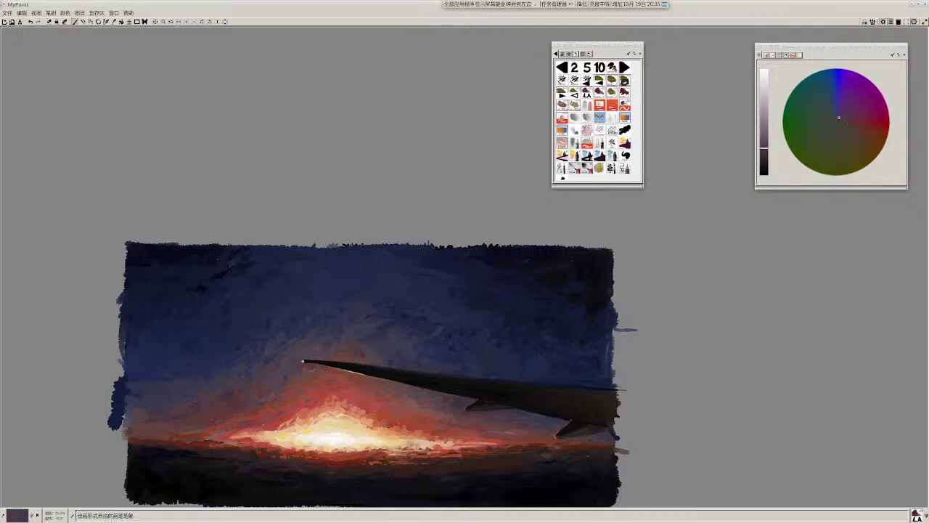
{"action": "left_click", "coordinate": [159, 366], "text": "ctrl"}
{"action": "left_click_drag", "start_coordinate": [175, 369], "coordinate": [199, 374]}
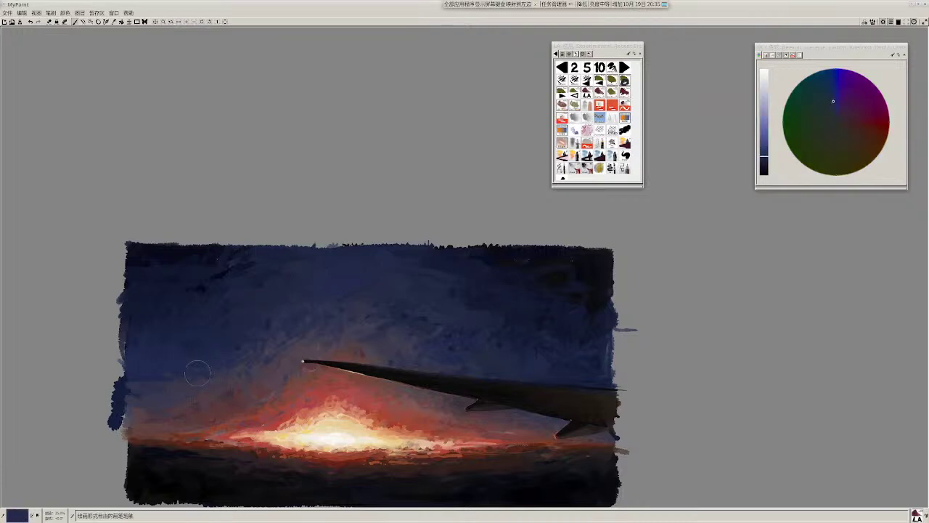
Step: Blend the sky around the wing's outer half with sampled grey-purple and dusty red tones
{"action": "left_click", "coordinate": [467, 404], "text": "ctrl"}
{"action": "left_click_drag", "start_coordinate": [470, 403], "coordinate": [493, 405]}
{"action": "left_click_drag", "start_coordinate": [586, 369], "coordinate": [694, 361]}
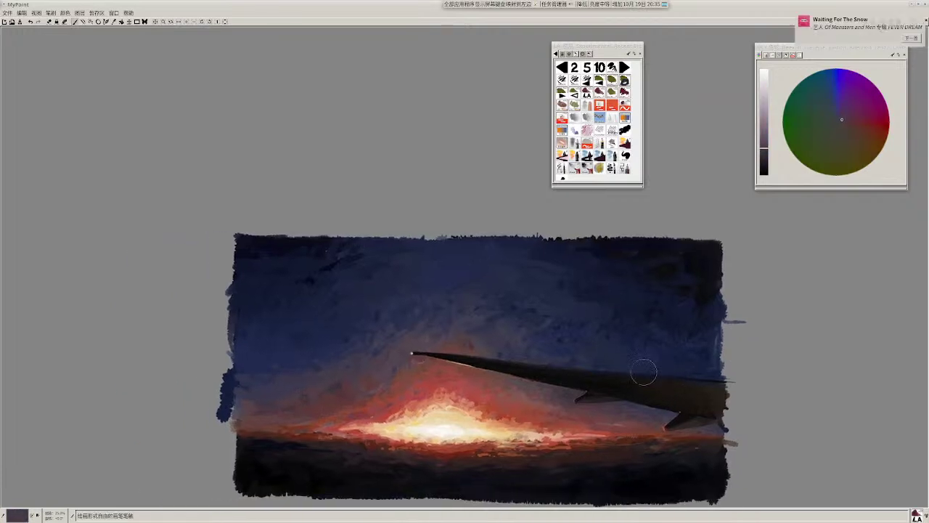
{"action": "left_click", "coordinate": [476, 342], "text": "ctrl"}
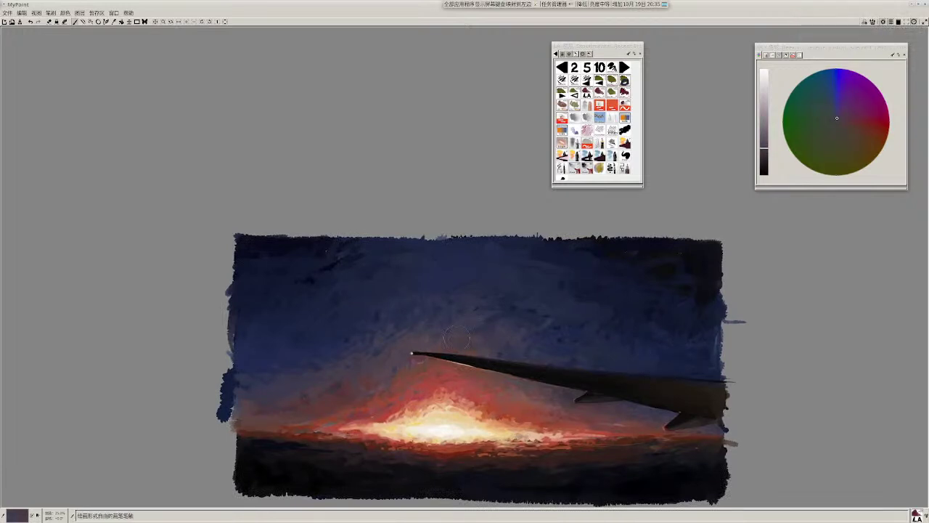
{"action": "key", "text": "r"}
{"action": "key", "text": "r"}
{"action": "key", "text": "r"}
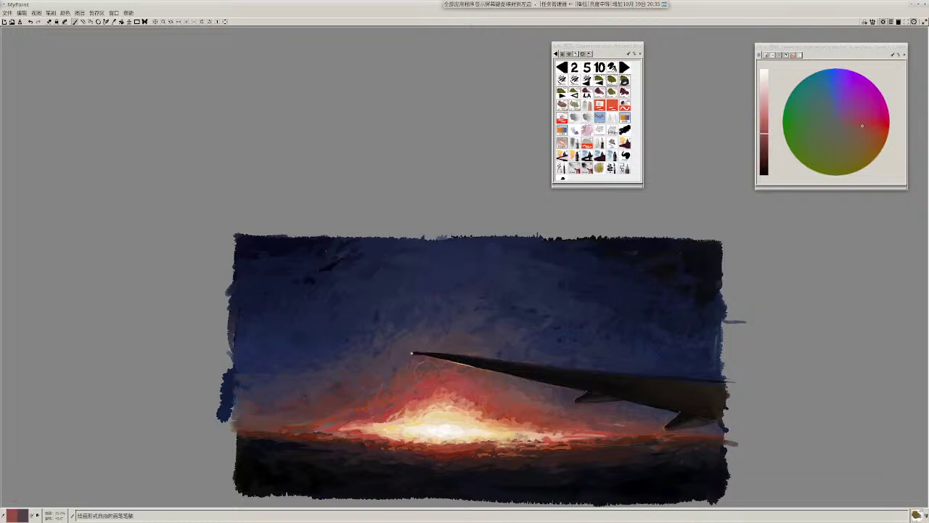
Step: Sample muted brown and near-black tones and blend the dark shading across the wing's middle section
{"action": "key", "text": "r"}
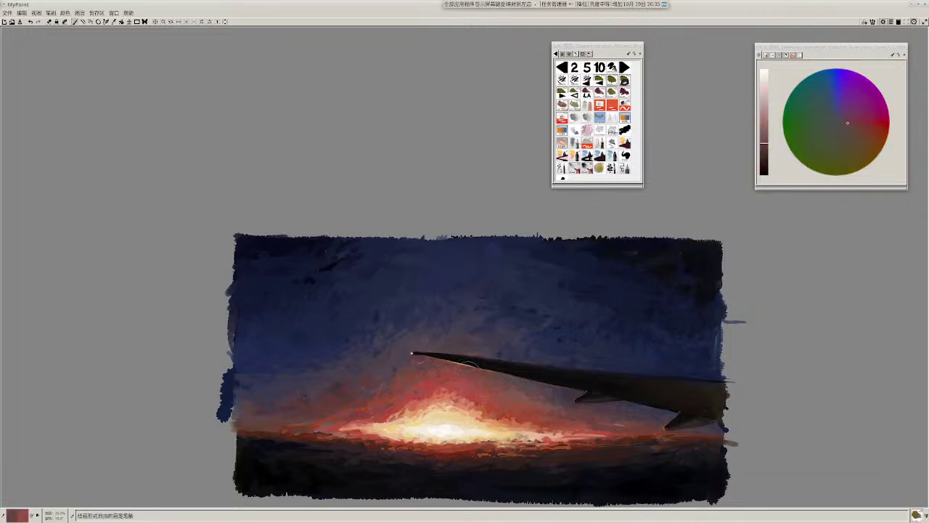
{"action": "scroll", "coordinate": [527, 376], "scroll_direction": "up", "scroll_amount": 5}
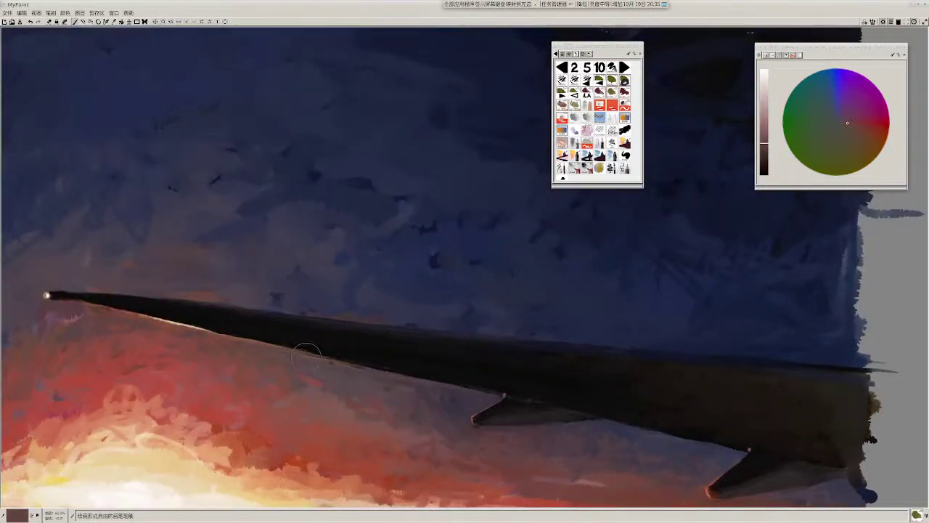
{"action": "left_click", "coordinate": [453, 360], "text": "ctrl"}
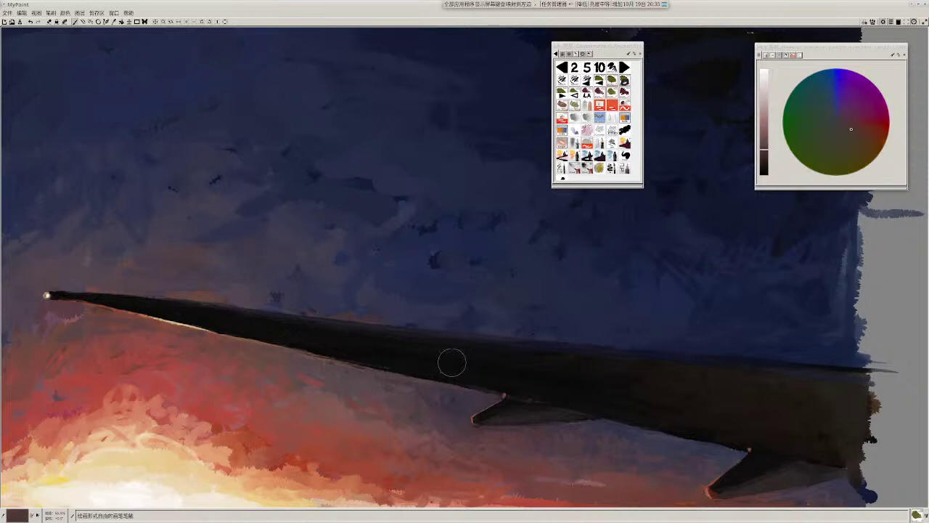
{"action": "left_click_drag", "start_coordinate": [699, 398], "coordinate": [540, 339]}
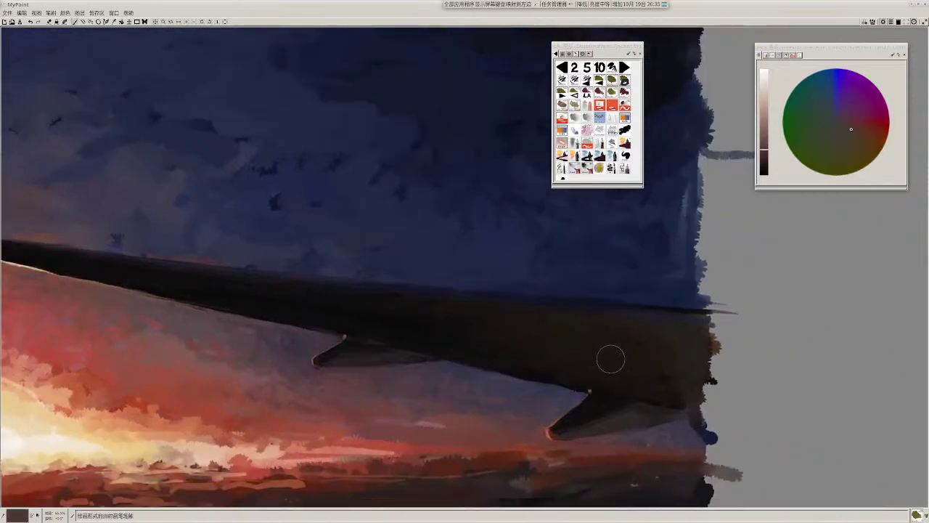
{"action": "left_click", "coordinate": [314, 289], "text": "ctrl"}
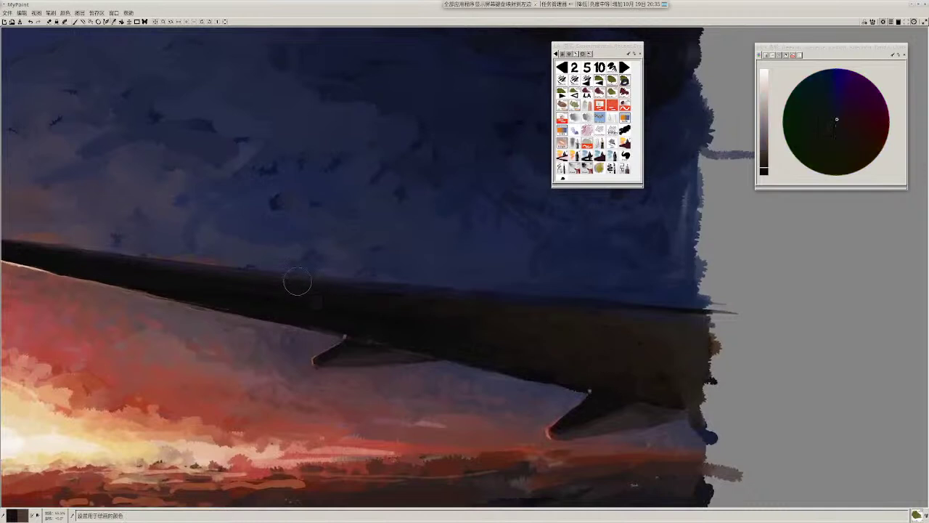
{"action": "scroll", "coordinate": [639, 385], "scroll_direction": "up", "scroll_amount": 2}
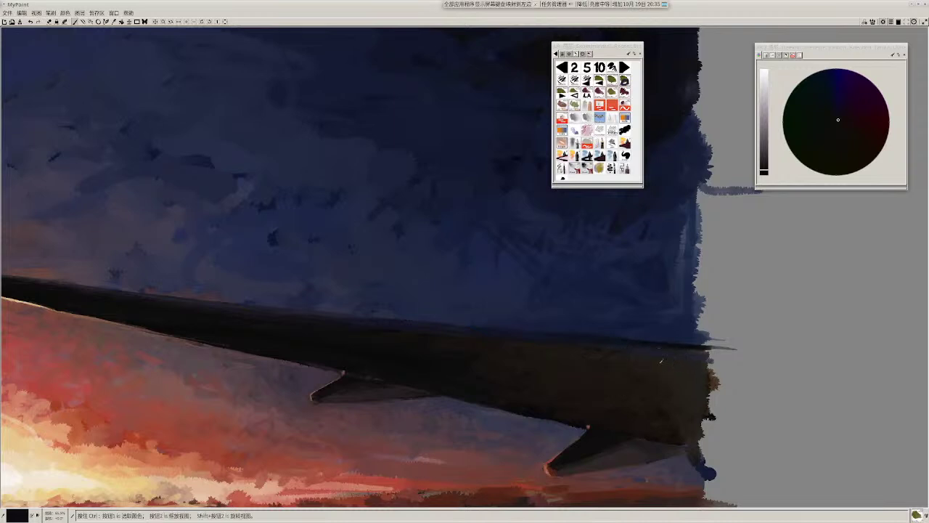
Step: Smooth the wing's upper surface near its root with sampled dark grey and near-black tones
{"action": "left_click", "coordinate": [660, 359], "text": "ctrl"}
{"action": "left_click", "coordinate": [691, 353], "text": "ctrl"}
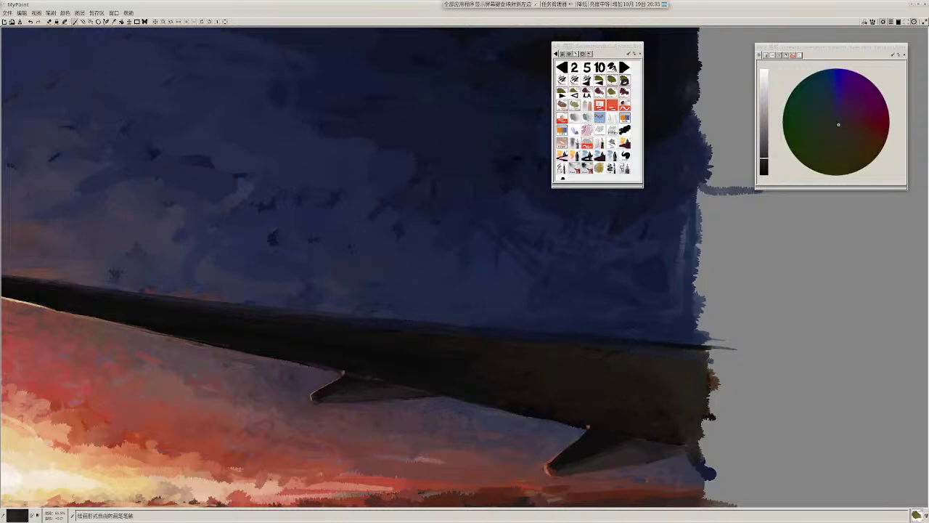
{"action": "left_click", "coordinate": [655, 352], "text": "ctrl"}
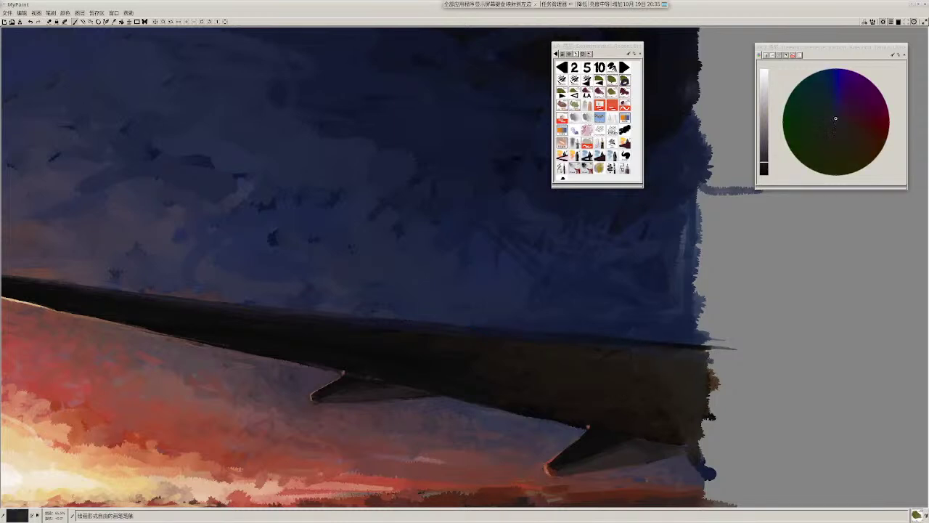
{"action": "left_click", "coordinate": [603, 356], "text": "ctrl"}
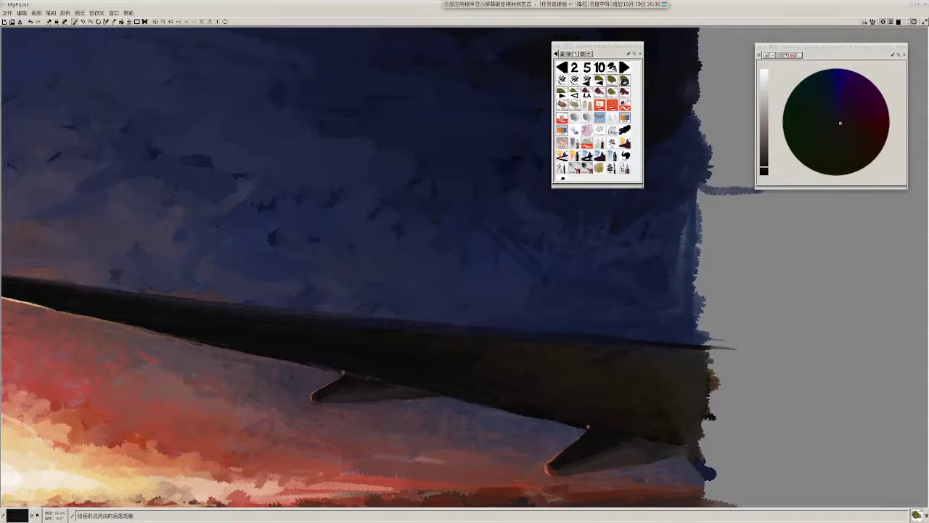
Step: Switch to another brush and paint a blue-black streak along the wing's upper edge near its root
{"action": "left_click", "coordinate": [834, 111]}
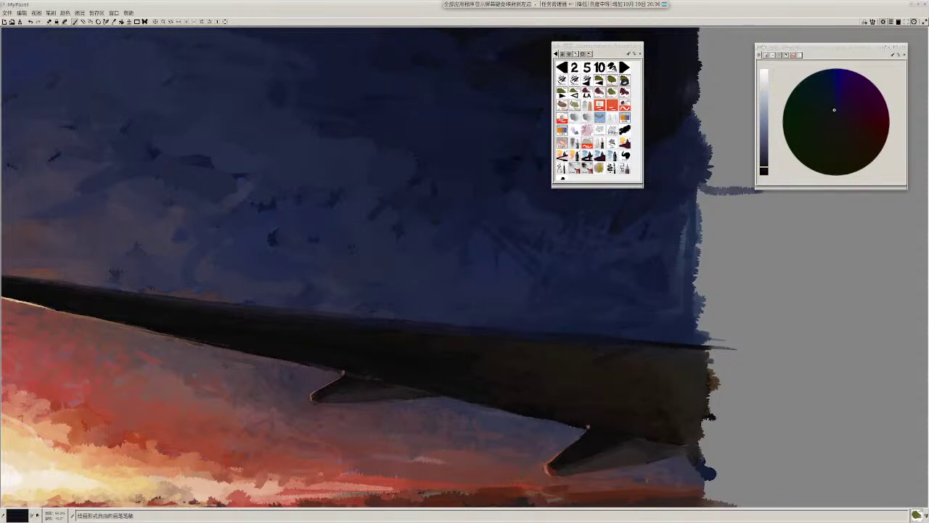
{"action": "left_click", "coordinate": [622, 341], "text": "ctrl"}
{"action": "left_click", "coordinate": [587, 93]}
{"action": "left_click_drag", "start_coordinate": [590, 355], "coordinate": [624, 368]}
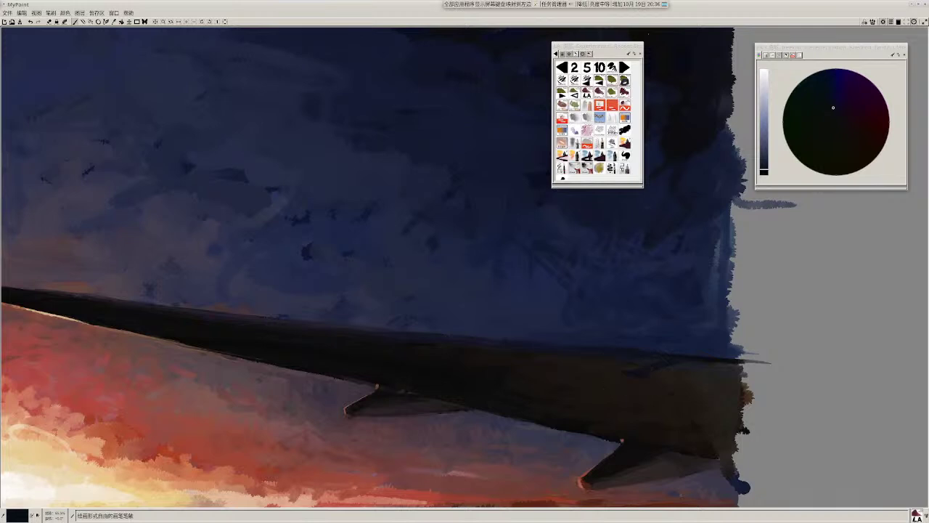
{"action": "left_click", "coordinate": [608, 373], "text": "ctrl"}
{"action": "scroll", "coordinate": [596, 375], "scroll_direction": "down", "scroll_amount": 3}
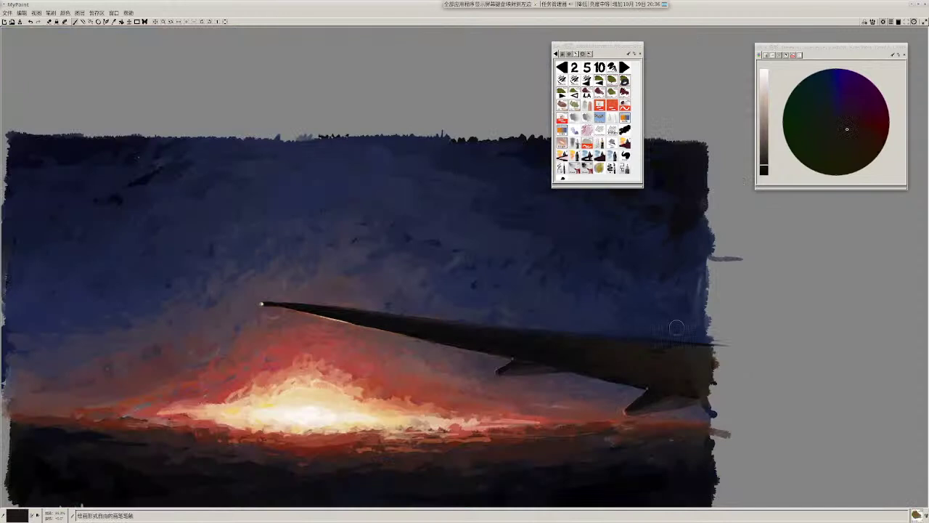
Step: Rework the wing's upper edge near the canvas border with sampled and adjusted blue-black tones
{"action": "scroll", "coordinate": [675, 328], "scroll_direction": "up", "scroll_amount": 3}
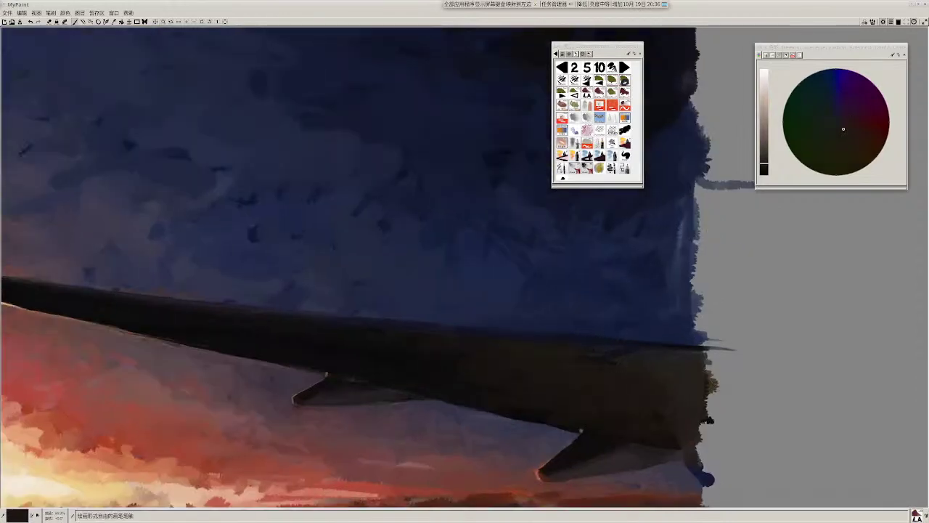
{"action": "left_click", "coordinate": [615, 355], "text": "ctrl"}
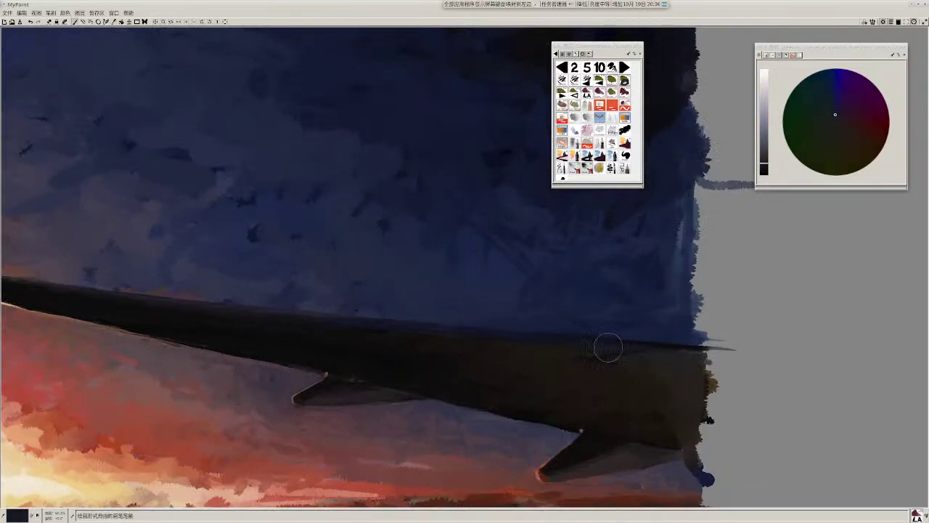
{"action": "left_click", "coordinate": [662, 345], "text": "ctrl"}
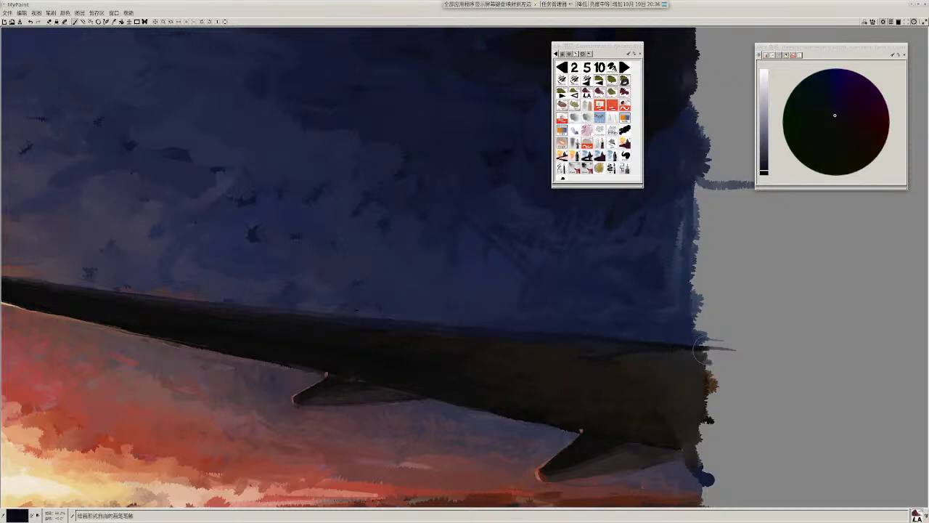
{"action": "left_click_drag", "start_coordinate": [626, 356], "coordinate": [673, 368]}
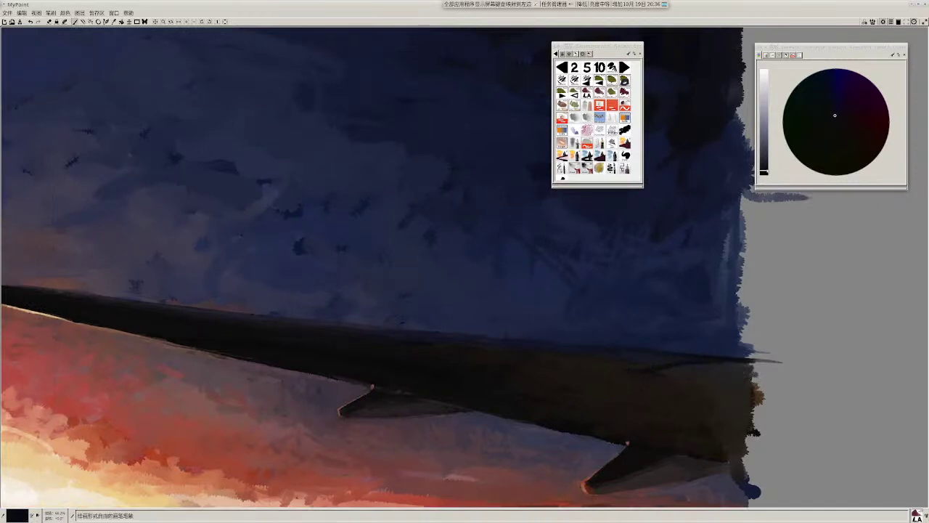
{"action": "left_click", "coordinate": [764, 167]}
{"action": "left_click", "coordinate": [836, 119]}
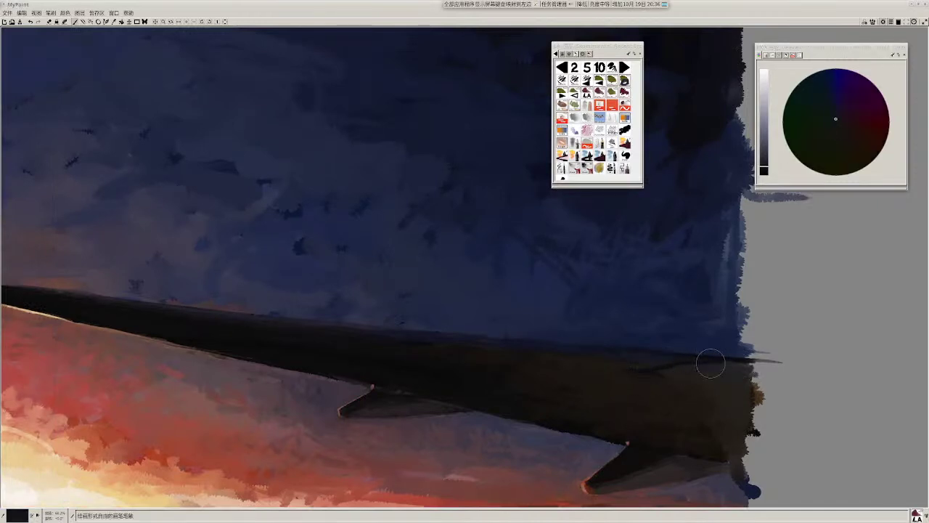
Step: Blend the dark streak near the wing root into the surface with sampled warm brown-black tones
{"action": "left_click", "coordinate": [670, 371], "text": "ctrl"}
{"action": "left_click", "coordinate": [636, 368], "text": "ctrl"}
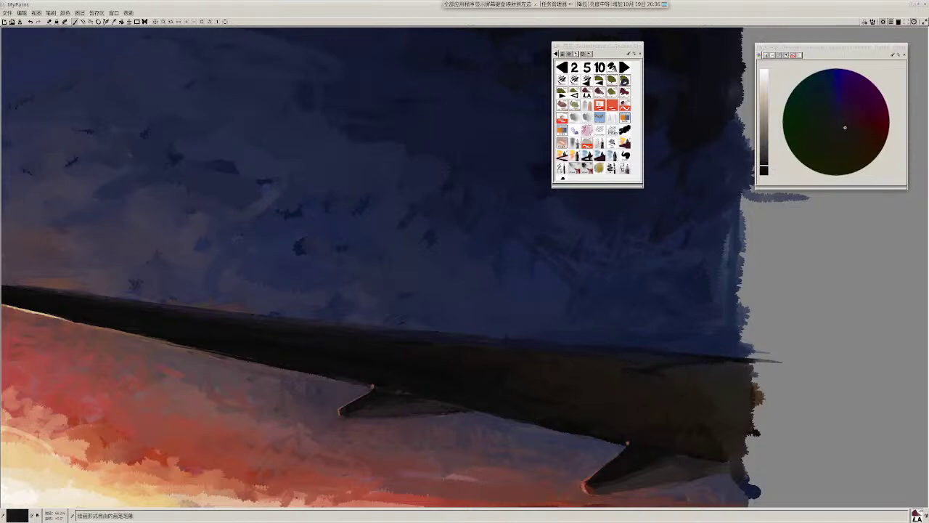
{"action": "mouse_move", "coordinate": [714, 390]}
{"action": "left_mouse_down"}
{"action": "mouse_move", "coordinate": [735, 366]}
{"action": "mouse_move", "coordinate": [696, 397]}
{"action": "left_mouse_up"}
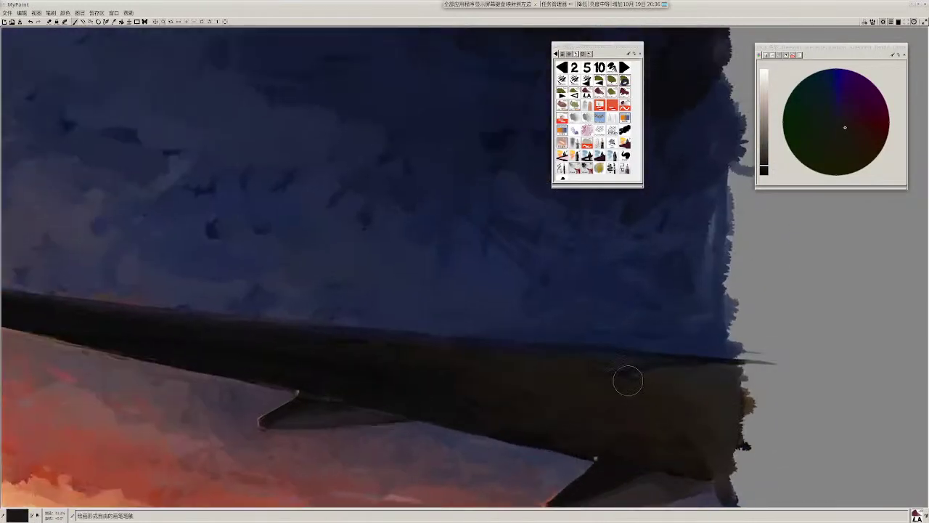
{"action": "left_click", "coordinate": [627, 380], "text": "ctrl"}
{"action": "left_click", "coordinate": [659, 374], "text": "ctrl"}
{"action": "left_click_drag", "start_coordinate": [678, 393], "coordinate": [707, 373]}
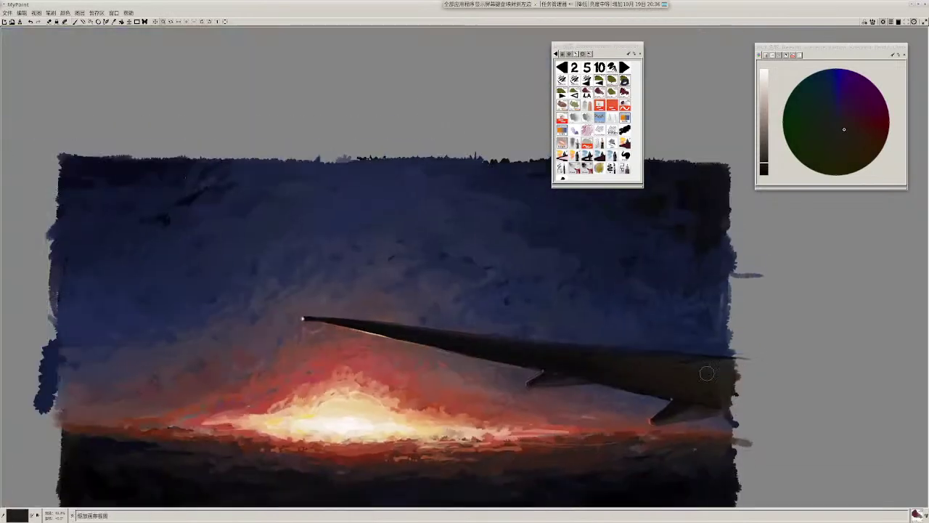
Step: Smooth the wing's upper shading between its middle and root with sampled dark brown tones
{"action": "scroll", "coordinate": [706, 373], "scroll_direction": "up", "scroll_amount": 2}
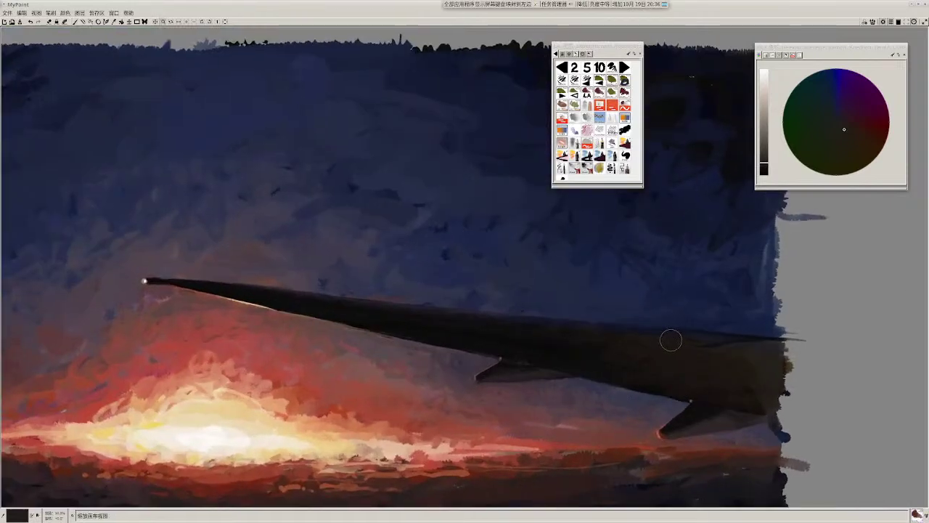
{"action": "mouse_move", "coordinate": [745, 376]}
{"action": "left_mouse_down"}
{"action": "mouse_move", "coordinate": [582, 381]}
{"action": "mouse_move", "coordinate": [637, 349]}
{"action": "left_mouse_up"}
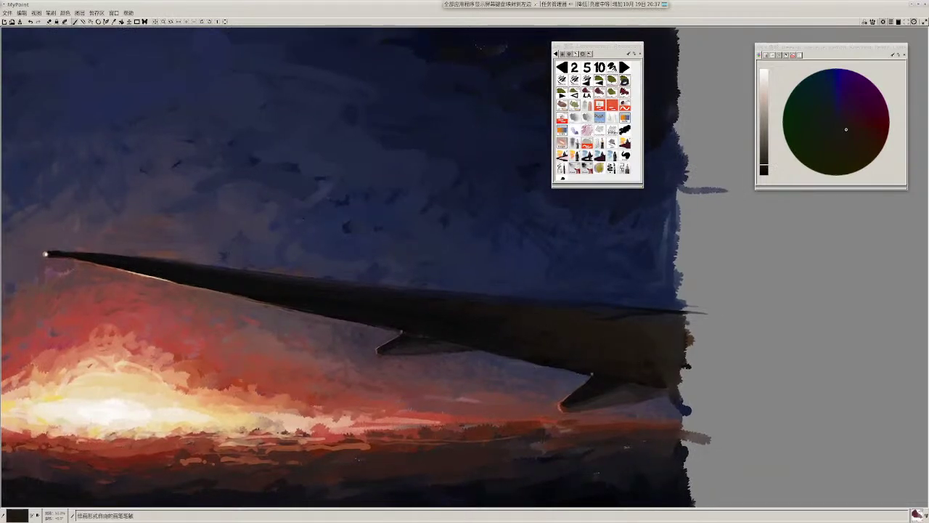
{"action": "left_click", "coordinate": [423, 299], "text": "ctrl"}
{"action": "left_click", "coordinate": [491, 310], "text": "ctrl"}
{"action": "scroll", "coordinate": [524, 277], "scroll_direction": "down", "scroll_amount": 2}
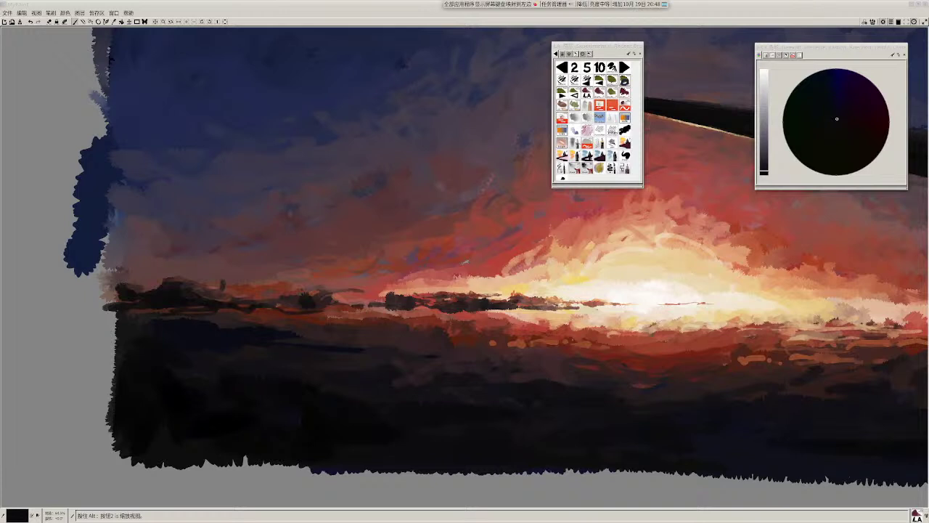
Step: Paint a near-black clump into the horizon silhouettes left of the sunset, varying it with sampled dark purple-brown
{"action": "left_click_drag", "start_coordinate": [358, 308], "coordinate": [408, 331]}
{"action": "scroll", "coordinate": [408, 331], "scroll_direction": "down", "scroll_amount": 1}
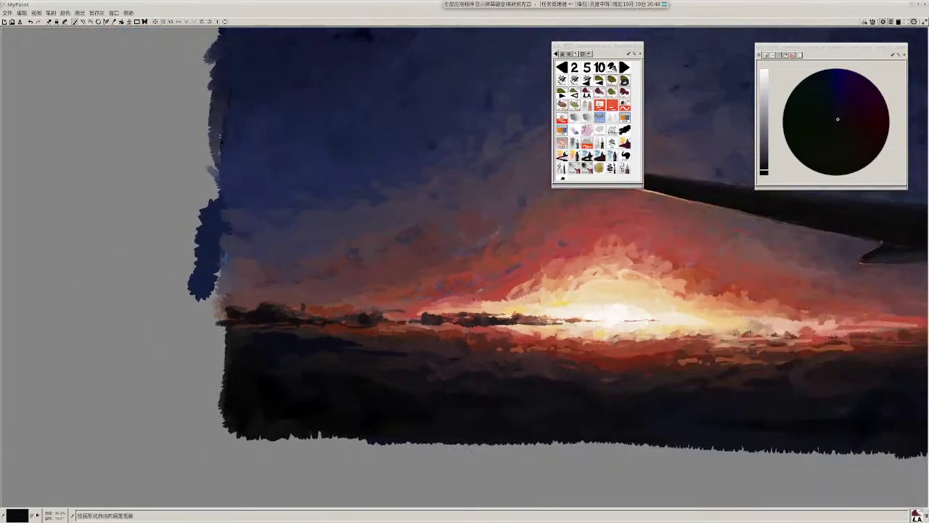
{"action": "mouse_move", "coordinate": [366, 318]}
{"action": "left_mouse_down"}
{"action": "mouse_move", "coordinate": [334, 309]}
{"action": "mouse_move", "coordinate": [342, 309]}
{"action": "left_mouse_up"}
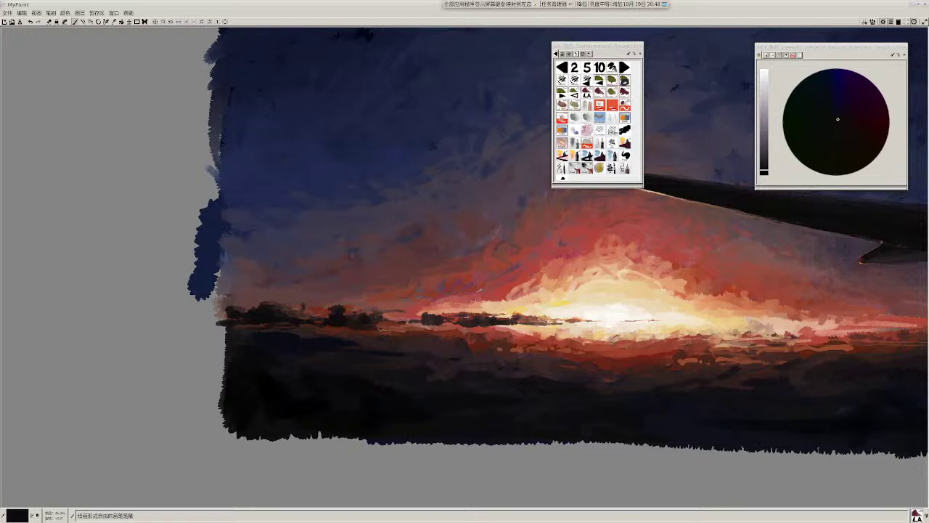
{"action": "left_click", "coordinate": [368, 318], "text": "ctrl"}
{"action": "left_click", "coordinate": [760, 156]}
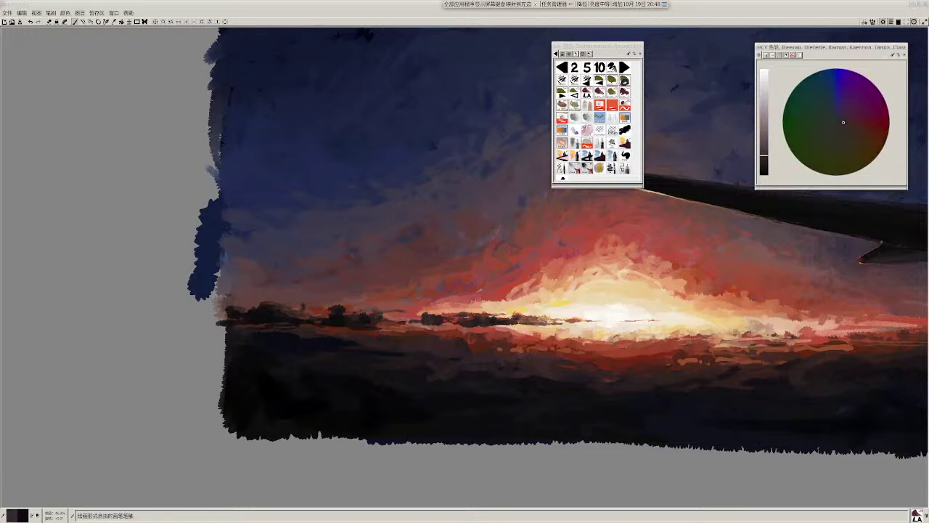
{"action": "left_click_drag", "start_coordinate": [363, 317], "coordinate": [350, 319]}
{"action": "left_click", "coordinate": [268, 312], "text": "ctrl"}
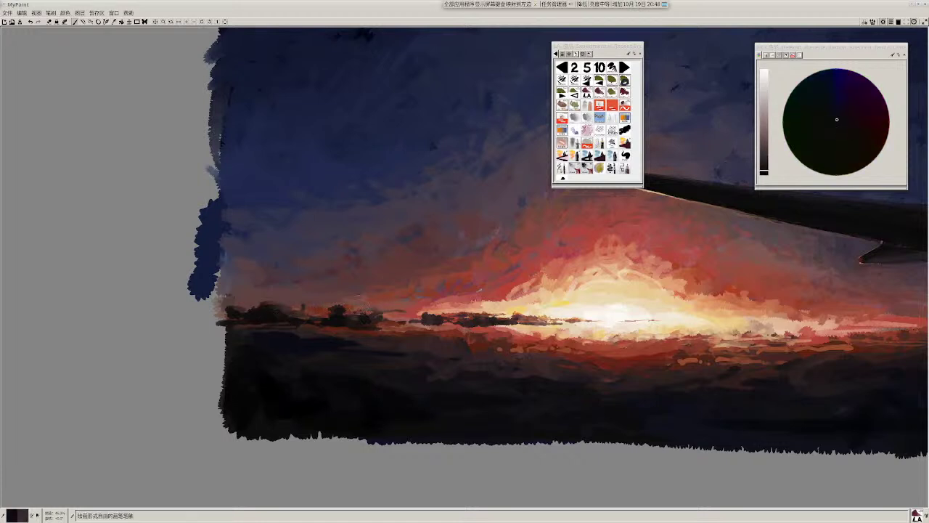
{"action": "left_click", "coordinate": [371, 320], "text": "ctrl"}
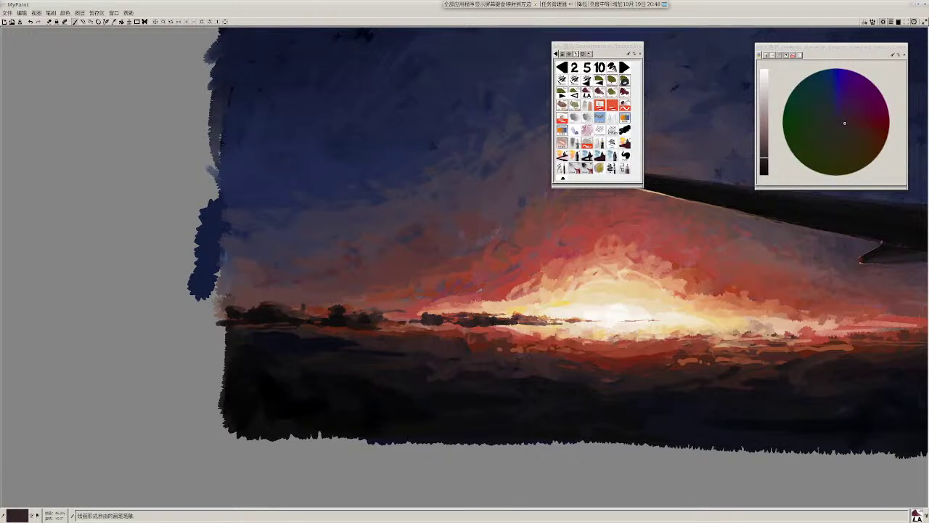
Step: Extend the dark horizon silhouette closest to the sun with near-black strokes along its length
{"action": "key", "text": "r"}
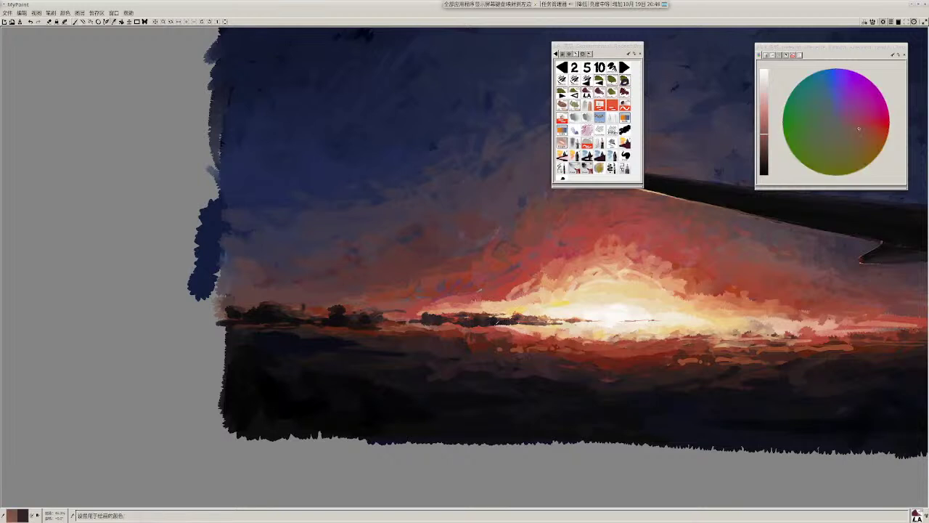
{"action": "key", "text": "r"}
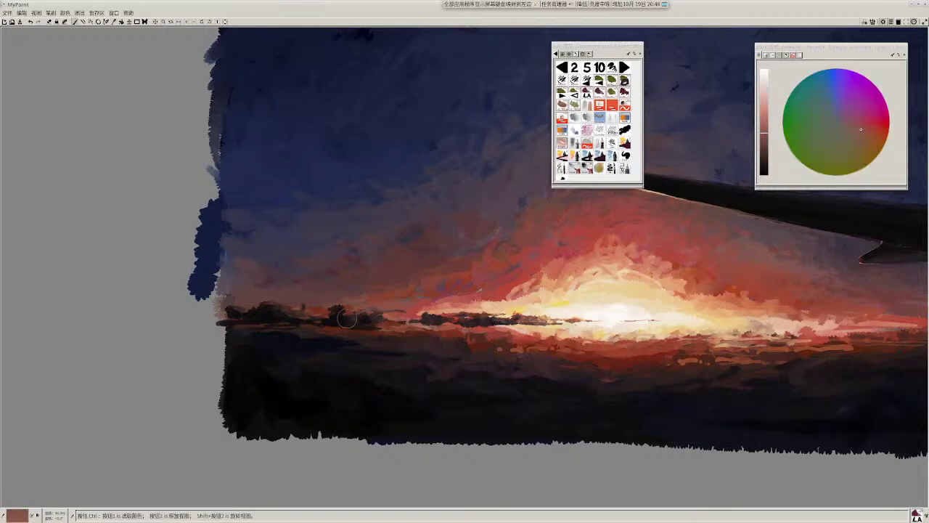
{"action": "left_click", "coordinate": [439, 319]}
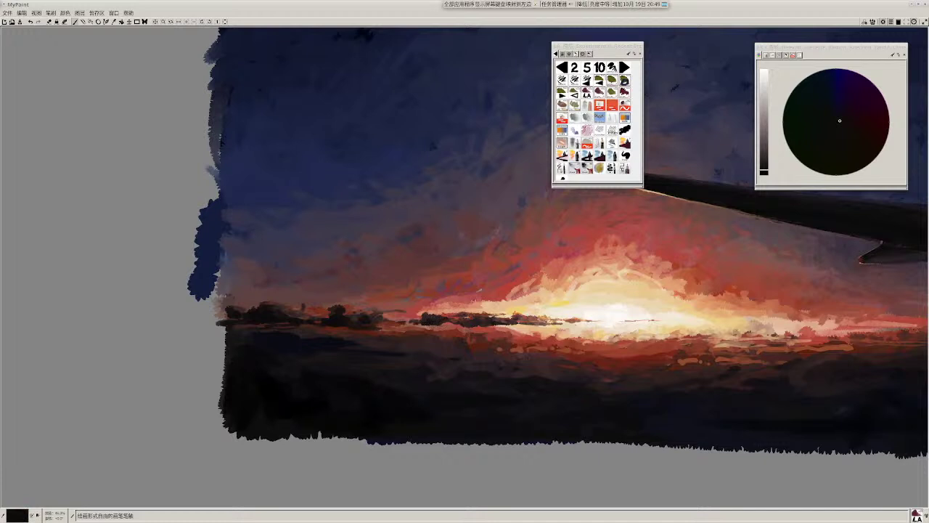
{"action": "left_click_drag", "start_coordinate": [407, 323], "coordinate": [507, 319]}
Step: Refine the glow beneath the horizon silhouette near the sun with sampled dusty brown, peach and rust red
{"action": "left_click", "coordinate": [501, 331], "text": "ctrl"}
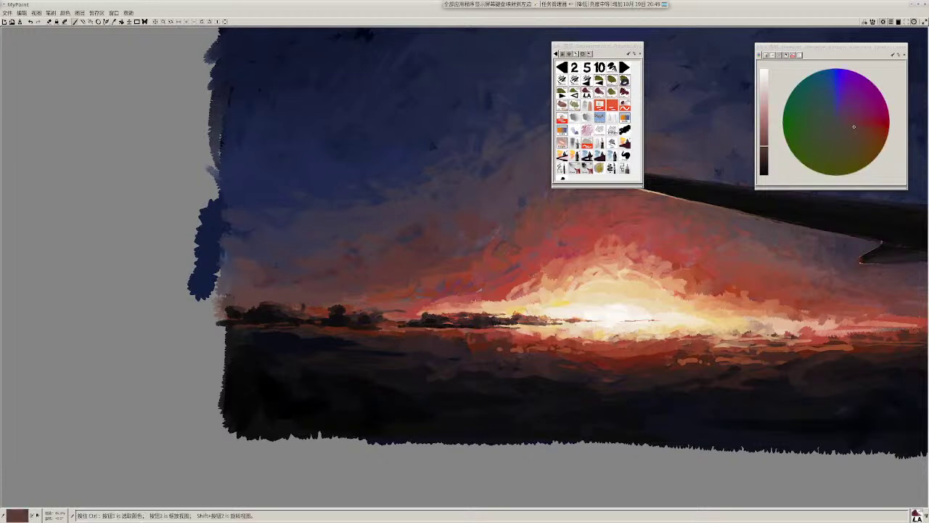
{"action": "left_click", "coordinate": [522, 330], "text": "ctrl"}
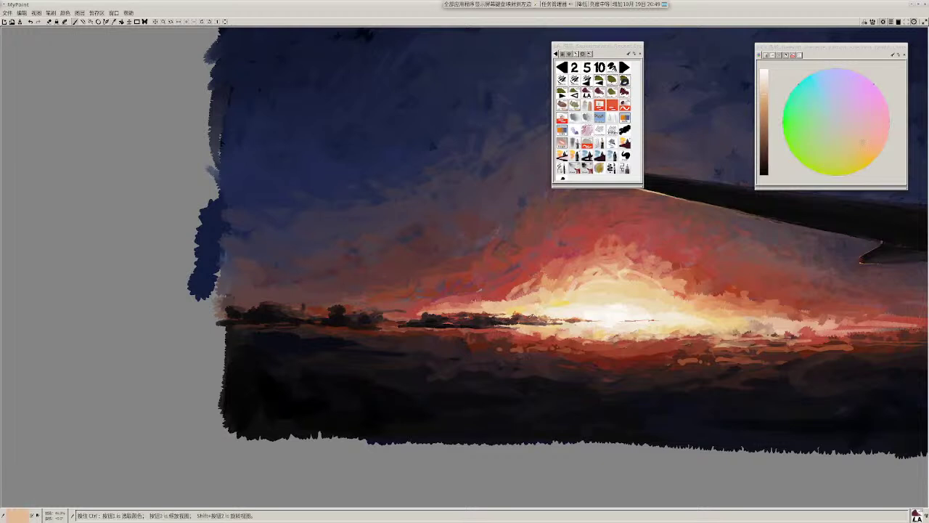
{"action": "left_click", "coordinate": [514, 334], "text": "ctrl"}
{"action": "left_click_drag", "start_coordinate": [512, 328], "coordinate": [520, 327]}
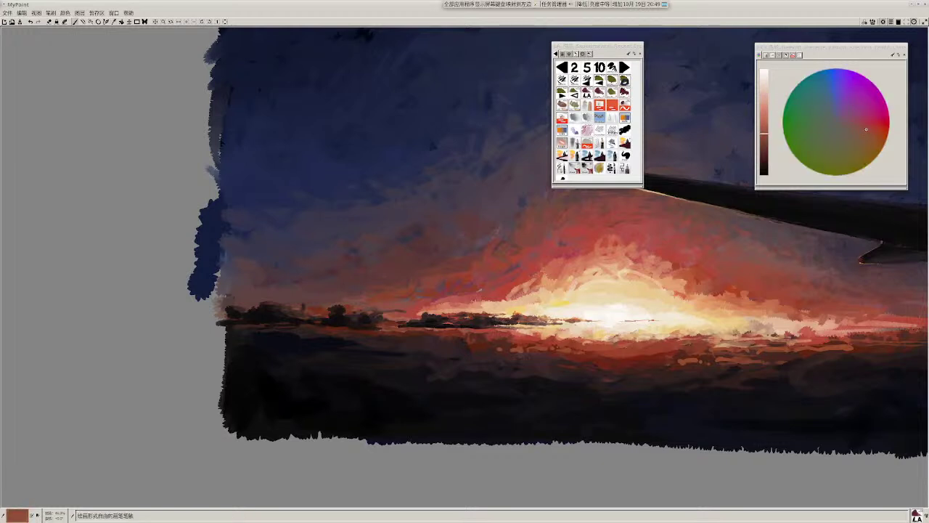
{"action": "left_click", "coordinate": [521, 352], "text": "ctrl"}
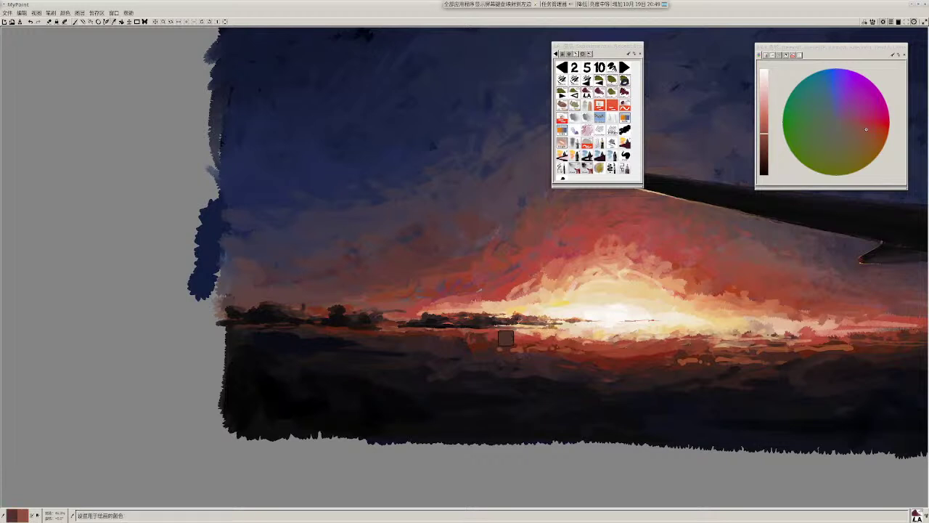
{"action": "left_click", "coordinate": [517, 347], "text": "ctrl"}
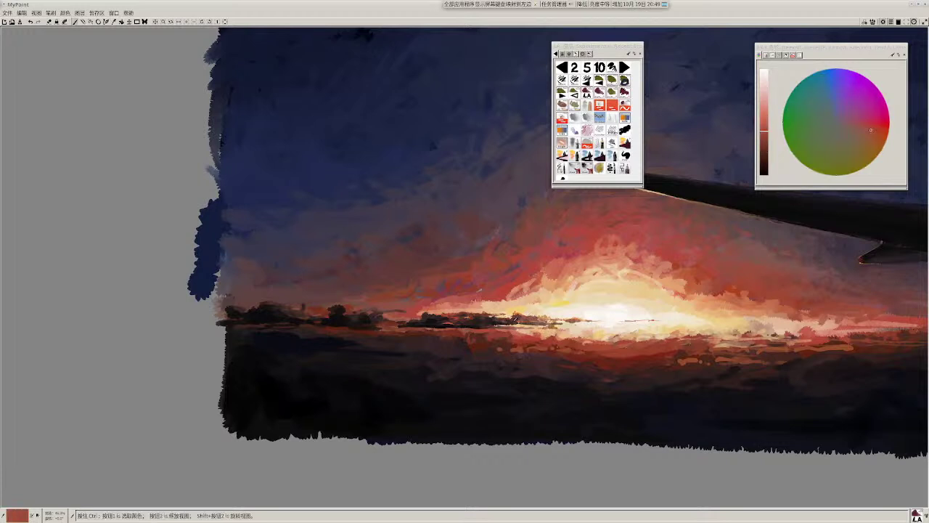
Step: Extend the silhouette's thin tip toward the bright sun with sampled dark brown, picking up reddish tones from the glow
{"action": "left_click", "coordinate": [514, 335], "text": "ctrl"}
{"action": "left_click_drag", "start_coordinate": [547, 324], "coordinate": [569, 327]}
{"action": "left_click", "coordinate": [550, 335], "text": "ctrl"}
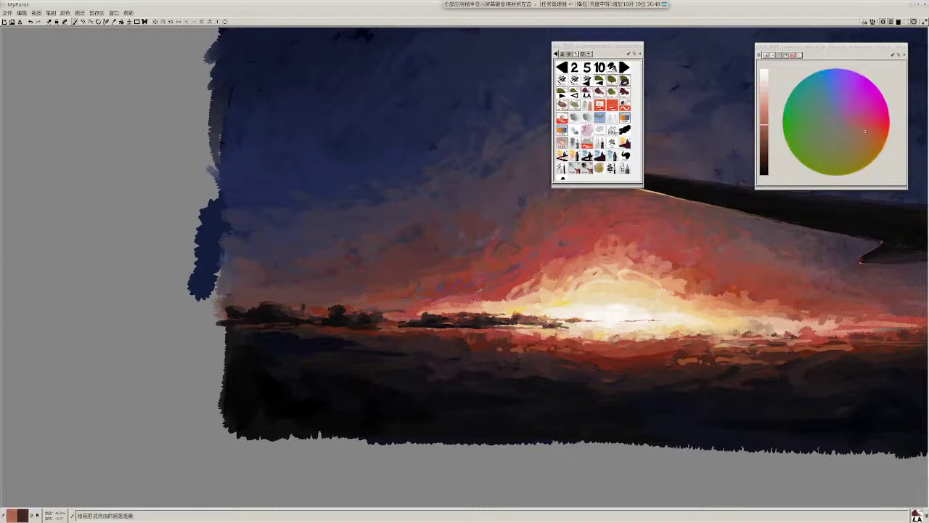
{"action": "left_click", "coordinate": [565, 334], "text": "ctrl"}
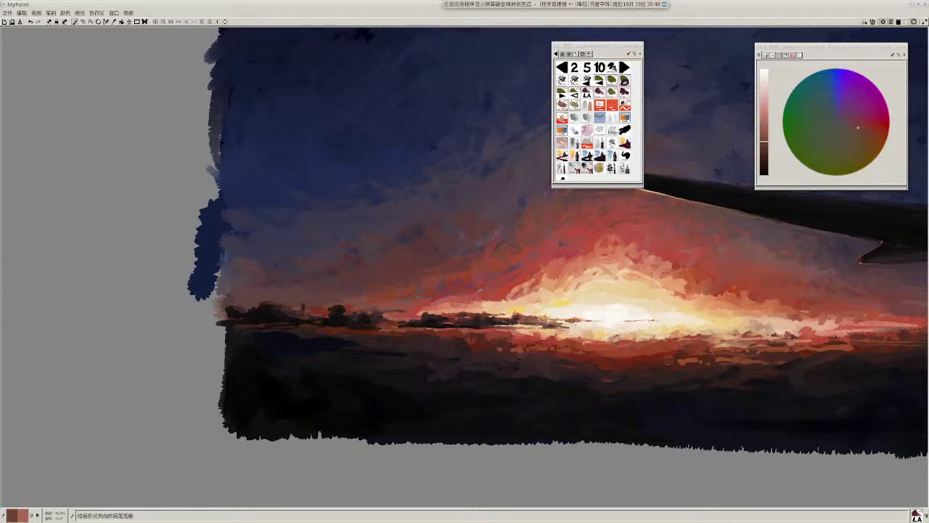
Step: Blend the silhouette's tip into the sun's glow with sampled reddish brown, peach and orange
{"action": "left_click_drag", "start_coordinate": [569, 319], "coordinate": [574, 320]}
{"action": "left_click", "coordinate": [584, 325], "text": "ctrl"}
{"action": "left_click", "coordinate": [577, 333], "text": "ctrl"}
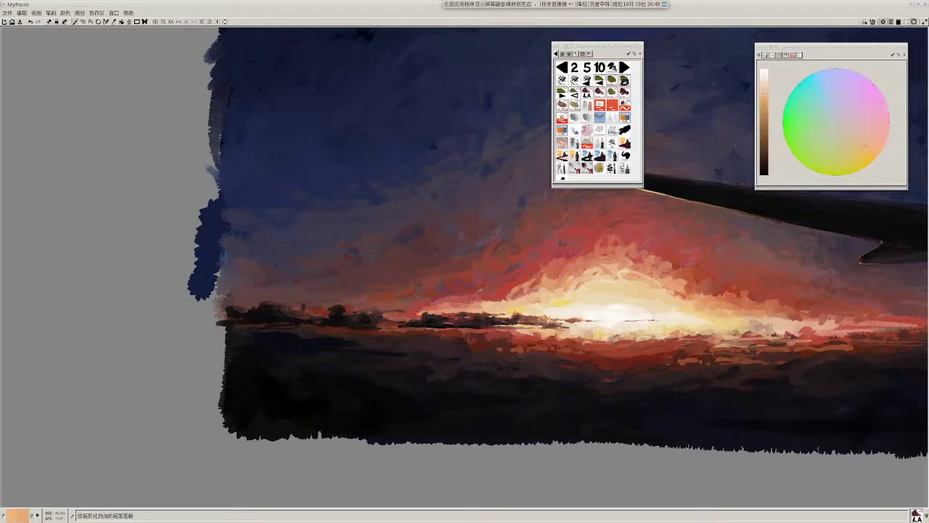
{"action": "left_click", "coordinate": [563, 320], "text": "ctrl"}
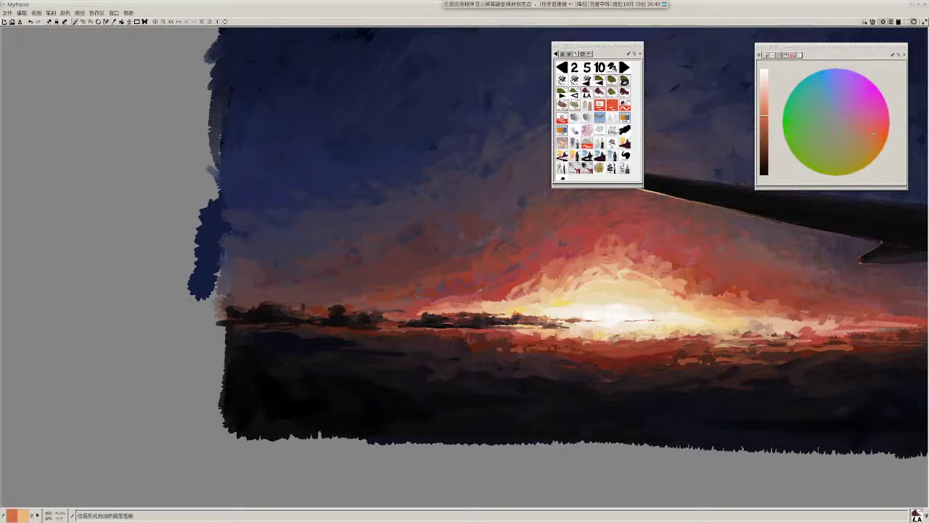
Step: Sample a muted brown from the sunset glow and touch up the edges of the thin cloud strip beside the sun
{"action": "left_click", "coordinate": [564, 326], "text": "ctrl"}
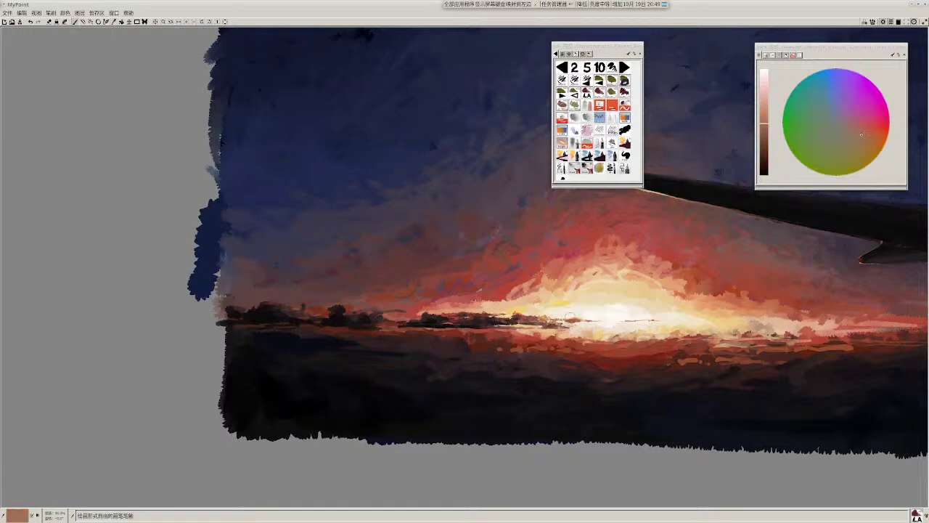
{"action": "left_click_drag", "start_coordinate": [587, 290], "coordinate": [587, 314]}
{"action": "left_click_drag", "start_coordinate": [510, 347], "coordinate": [387, 354]}
{"action": "left_click_drag", "start_coordinate": [443, 342], "coordinate": [464, 314]}
{"action": "left_click_drag", "start_coordinate": [471, 315], "coordinate": [546, 334]}
Step: Sample dark tones from the thin cloud strip and paint over its far end and underside, away from the sun
{"action": "left_click", "coordinate": [398, 308], "text": "ctrl"}
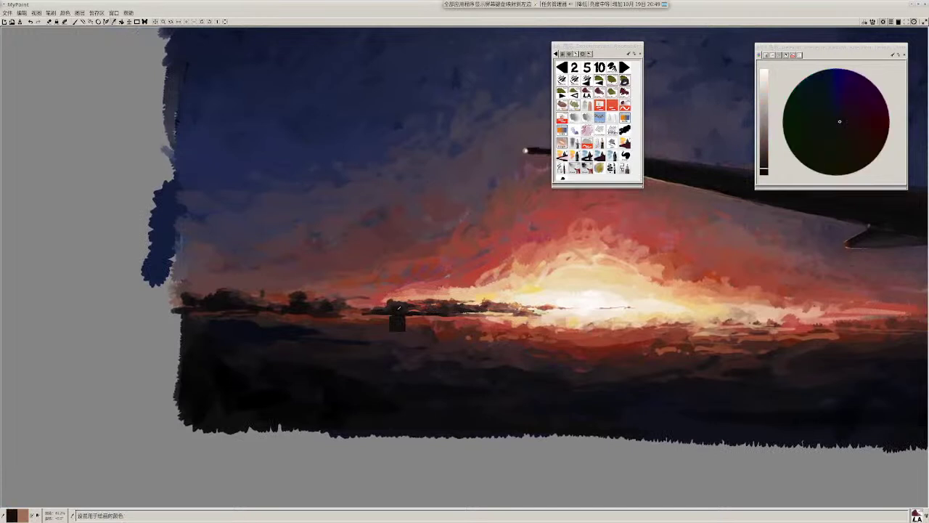
{"action": "left_click_drag", "start_coordinate": [399, 308], "coordinate": [384, 307]}
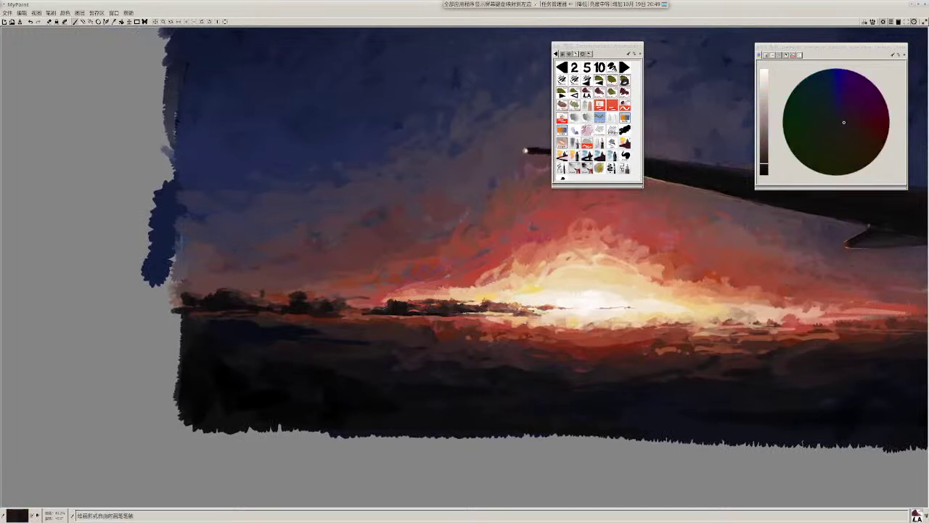
{"action": "left_click", "coordinate": [385, 307], "text": "ctrl"}
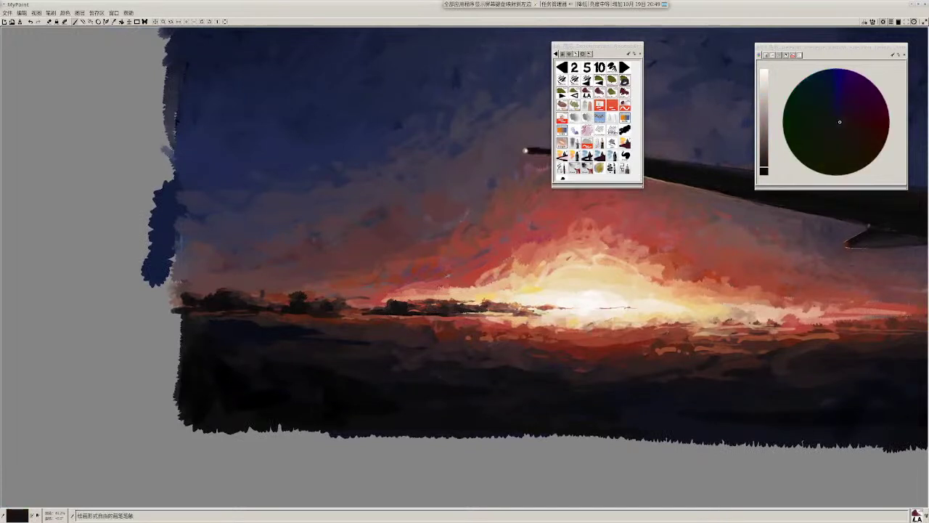
{"action": "left_click", "coordinate": [338, 305], "text": "ctrl"}
{"action": "left_click_drag", "start_coordinate": [401, 307], "coordinate": [373, 307]}
{"action": "left_click", "coordinate": [373, 305], "text": "ctrl"}
{"action": "left_click", "coordinate": [362, 305], "text": "ctrl"}
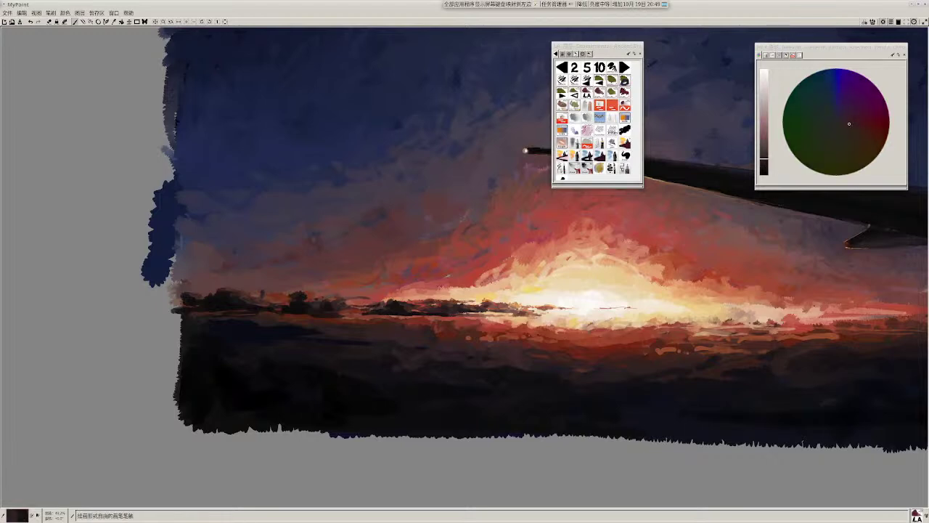
{"action": "left_click_drag", "start_coordinate": [410, 309], "coordinate": [401, 312]}
{"action": "left_click_drag", "start_coordinate": [470, 325], "coordinate": [455, 312]}
{"action": "left_click_drag", "start_coordinate": [570, 316], "coordinate": [455, 309]}
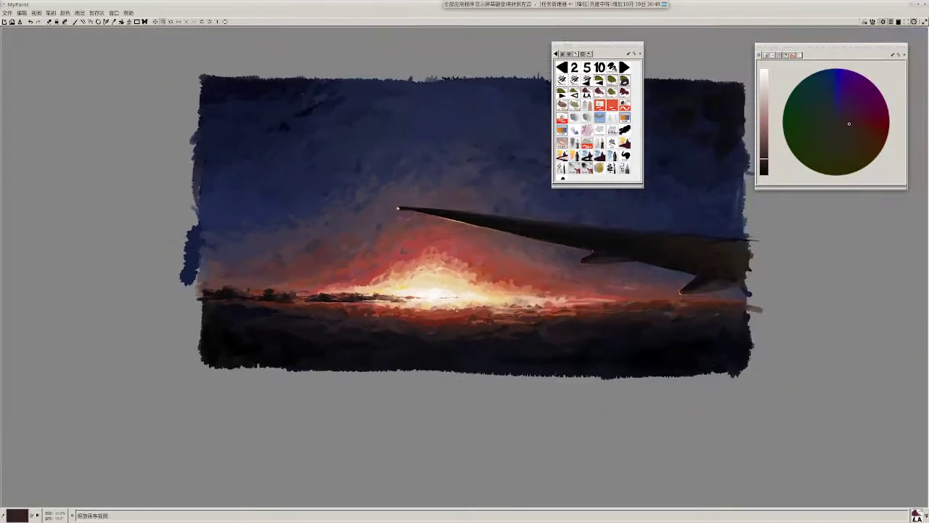
Step: Paint a taller near-black cloud mass rising from the horizon near the painting's left edge, undoing stray strokes along the way
{"action": "scroll", "coordinate": [482, 363], "scroll_direction": "up", "scroll_amount": 1}
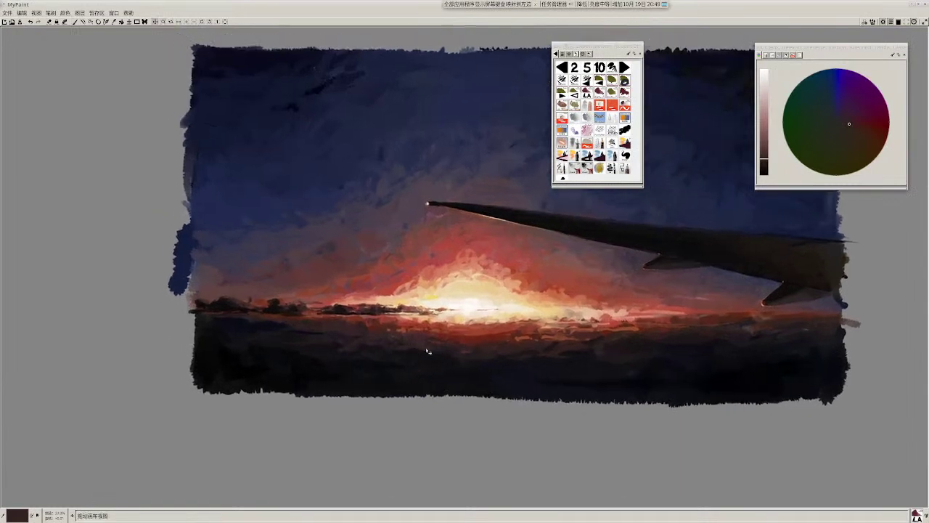
{"action": "scroll", "coordinate": [428, 351], "scroll_direction": "up", "scroll_amount": 1}
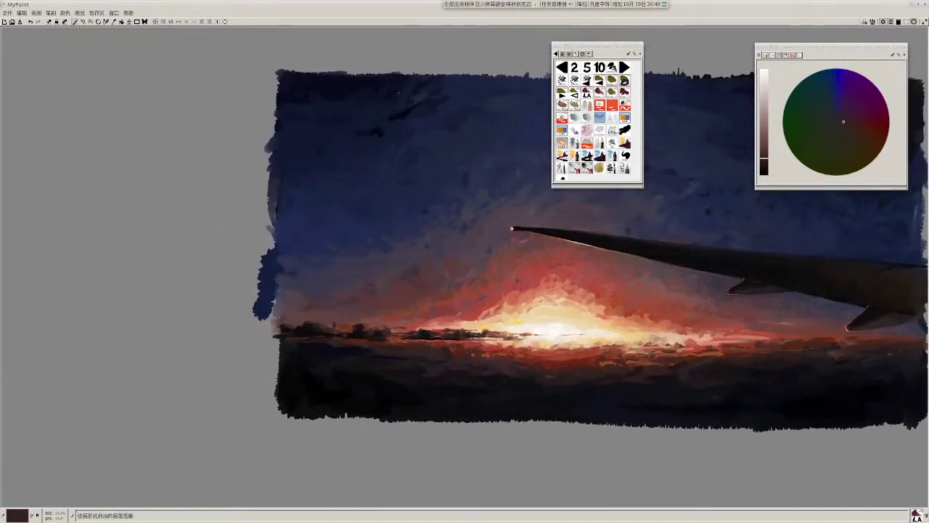
{"action": "left_click", "coordinate": [376, 343], "text": "ctrl"}
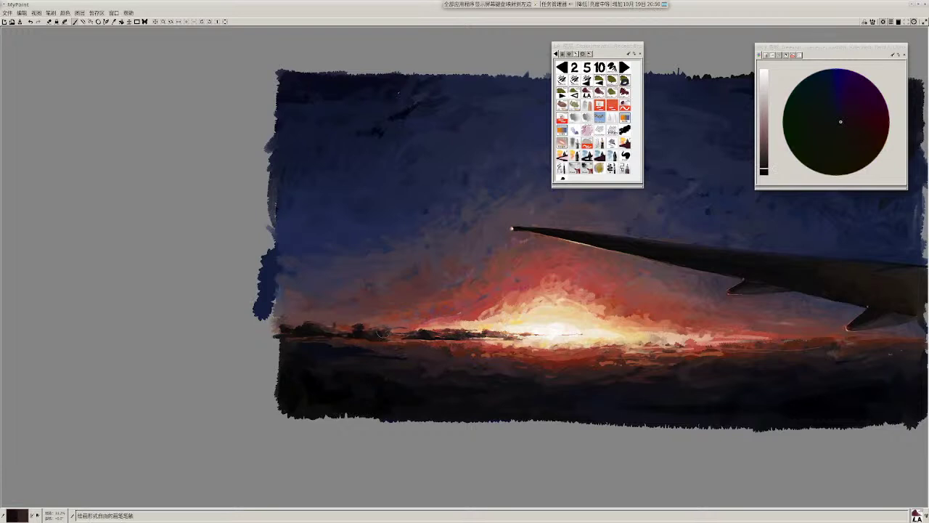
{"action": "mouse_move", "coordinate": [365, 310]}
{"action": "left_mouse_down"}
{"action": "mouse_move", "coordinate": [379, 308]}
{"action": "mouse_move", "coordinate": [373, 330]}
{"action": "mouse_move", "coordinate": [352, 319]}
{"action": "mouse_move", "coordinate": [360, 323]}
{"action": "mouse_move", "coordinate": [339, 333]}
{"action": "left_mouse_up"}
{"action": "key", "text": "ctrl+z"}
{"action": "key", "text": "ctrl+z"}
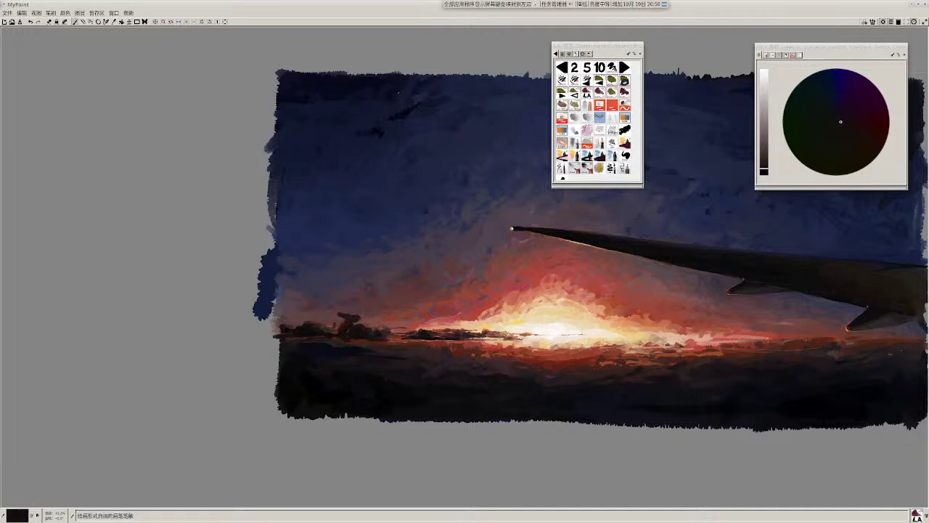
{"action": "left_click_drag", "start_coordinate": [341, 342], "coordinate": [372, 345]}
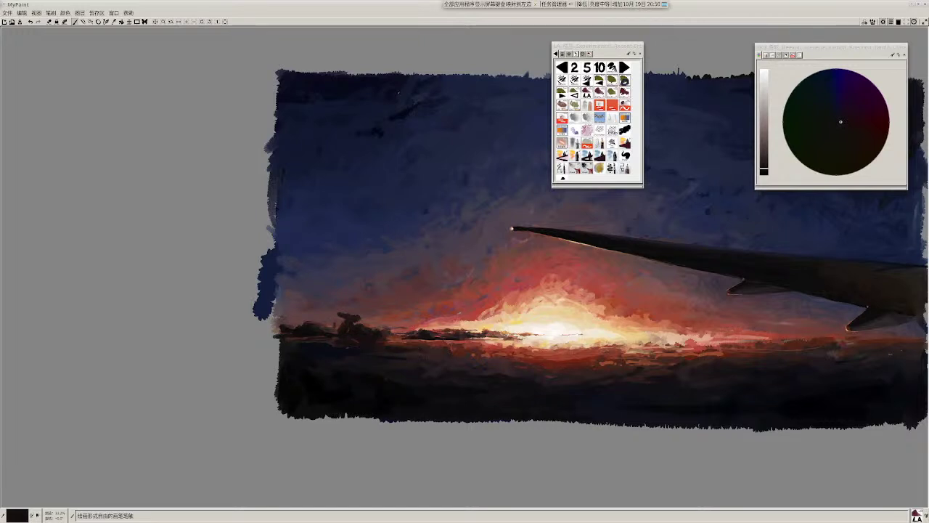
Step: Darken the base of the tall cloud mass and the land beneath it with sampled near-black tones
{"action": "left_click", "coordinate": [400, 346], "text": "ctrl"}
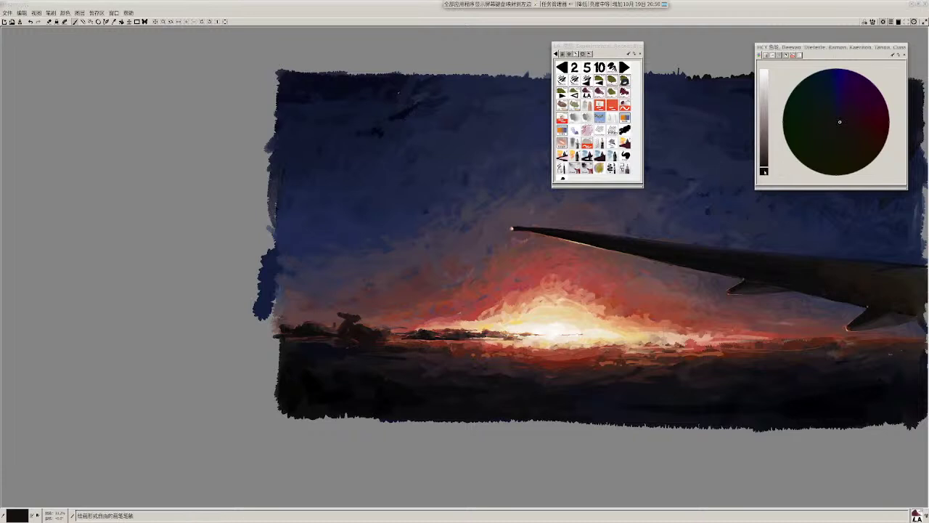
{"action": "left_click", "coordinate": [399, 346]}
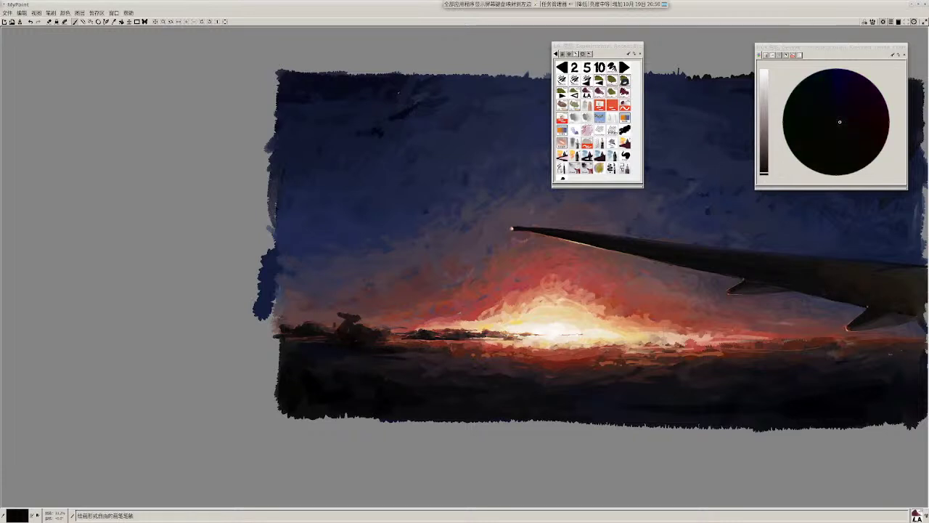
{"action": "left_click", "coordinate": [343, 361], "text": "ctrl"}
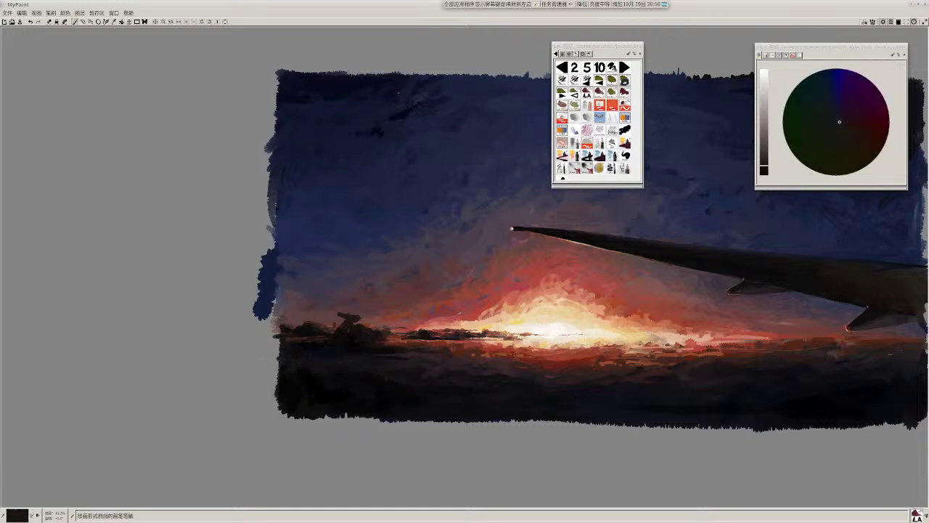
{"action": "left_click", "coordinate": [345, 348], "text": "ctrl"}
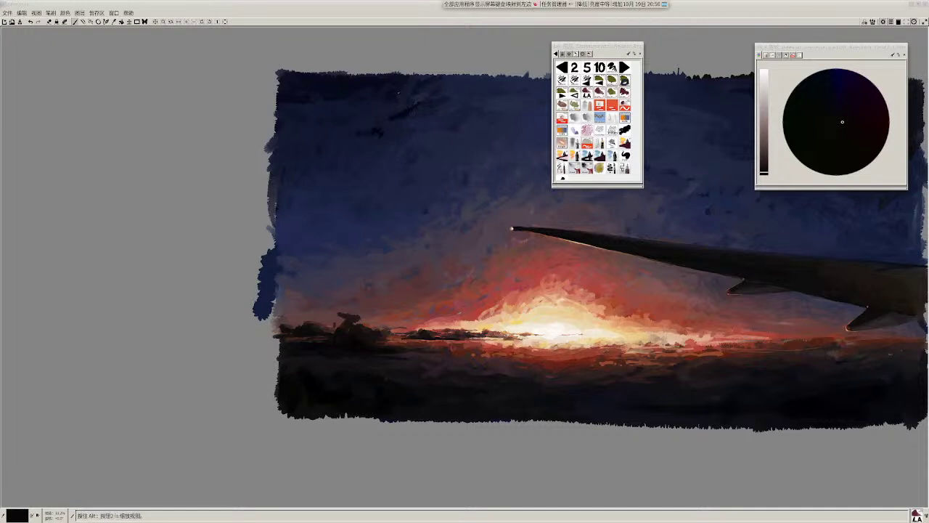
Step: Sample the dusky sky colours around the tall cloud mass and paint over its peak to trim the silhouette
{"action": "scroll", "coordinate": [415, 339], "scroll_direction": "up", "scroll_amount": 2}
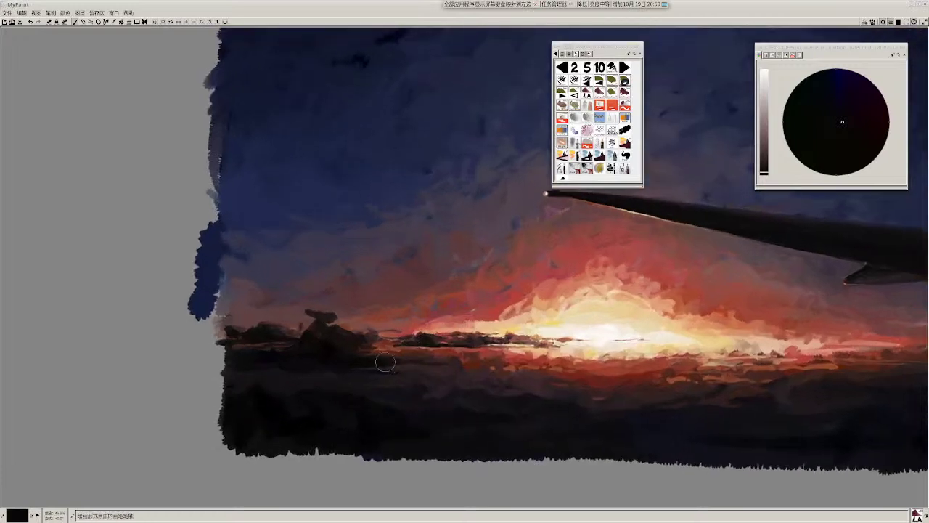
{"action": "left_click", "coordinate": [321, 325], "text": "ctrl"}
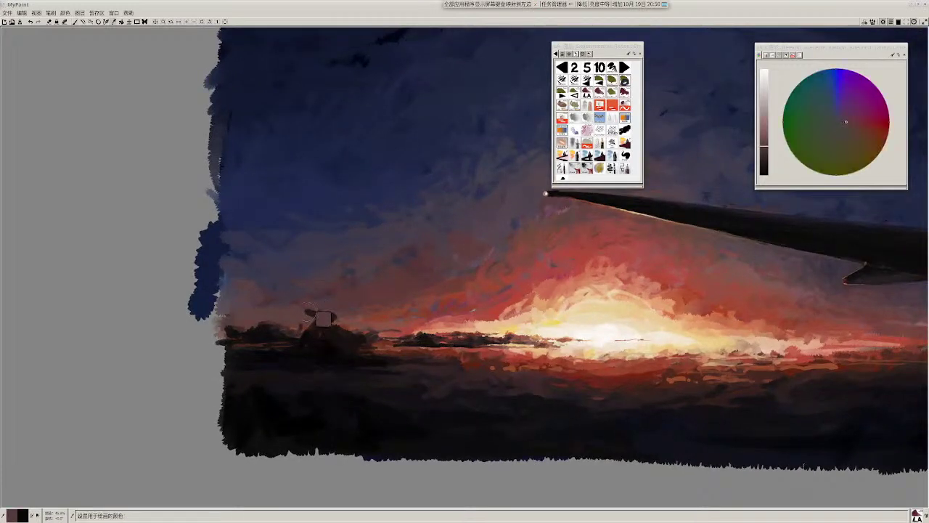
{"action": "mouse_move", "coordinate": [313, 312]}
{"action": "left_mouse_down"}
{"action": "mouse_move", "coordinate": [334, 313]}
{"action": "mouse_move", "coordinate": [319, 324]}
{"action": "left_mouse_up"}
{"action": "left_click", "coordinate": [334, 316], "text": "ctrl"}
{"action": "scroll", "coordinate": [388, 368], "scroll_direction": "down", "scroll_amount": 2}
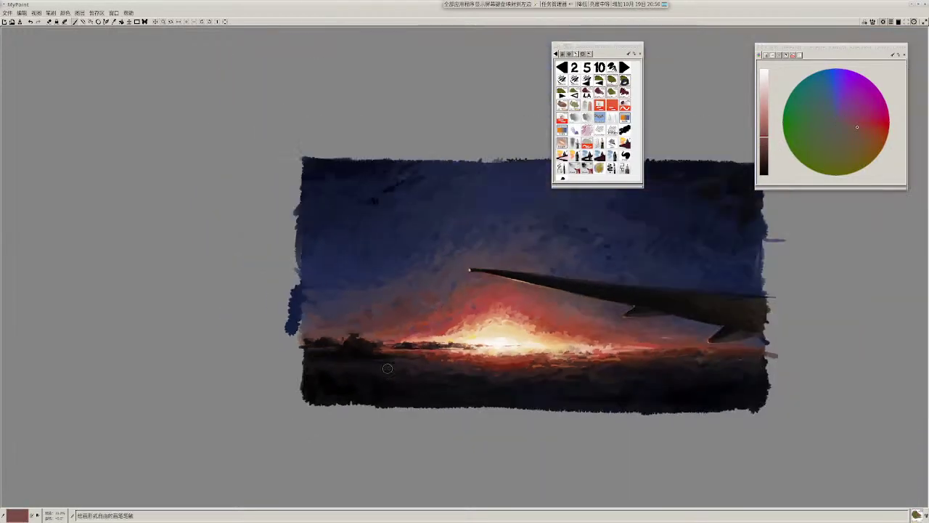
Step: Reshape the sunward flank of the tall cloud mass with reddish and dark browns sampled from the horizon
{"action": "scroll", "coordinate": [387, 368], "scroll_direction": "up", "scroll_amount": 2}
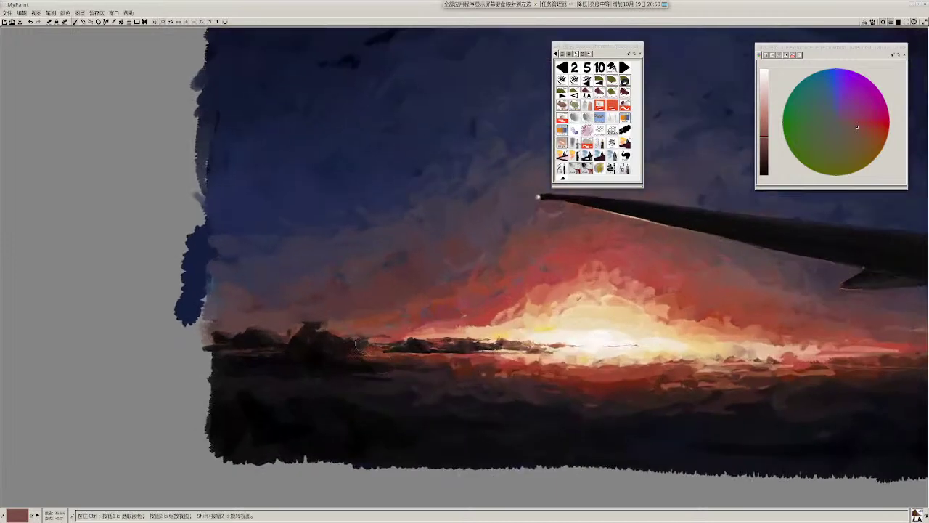
{"action": "left_click", "coordinate": [360, 346], "text": "ctrl"}
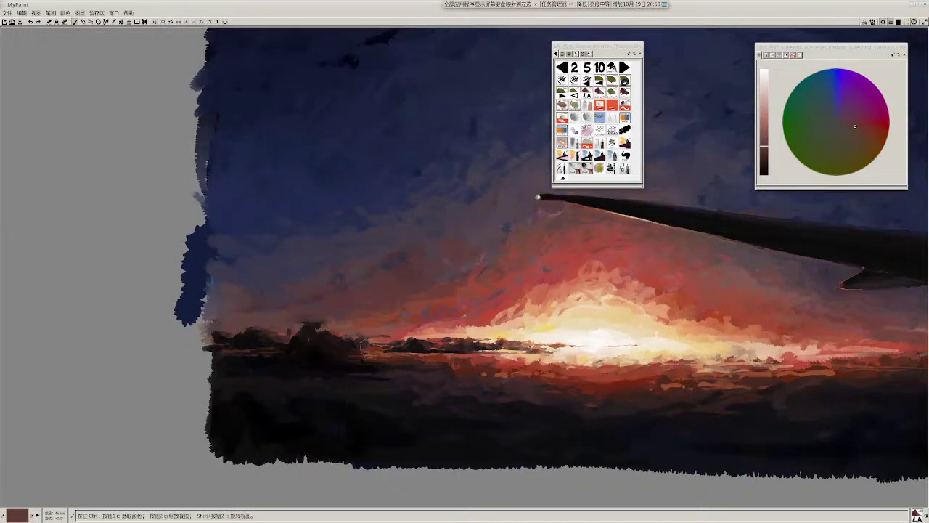
{"action": "left_click", "coordinate": [328, 352], "text": "ctrl"}
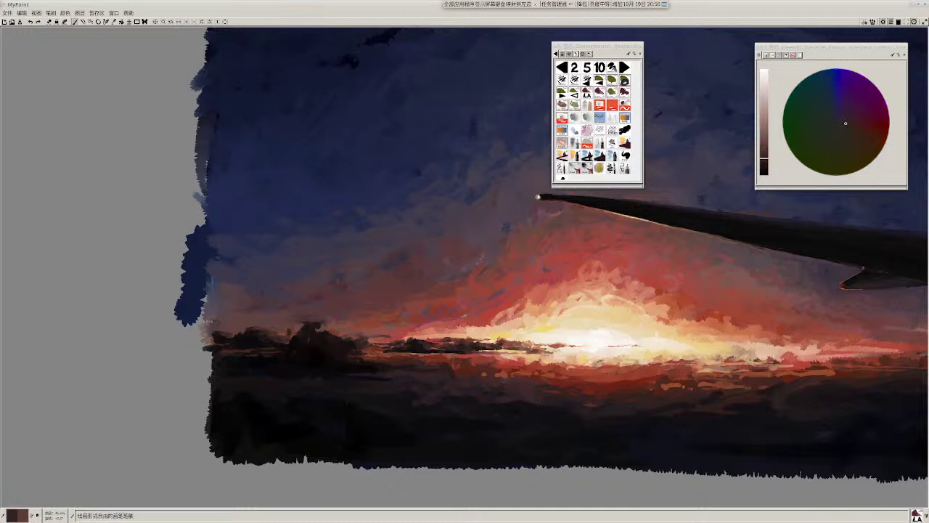
{"action": "left_click_drag", "start_coordinate": [328, 352], "coordinate": [336, 354]}
{"action": "left_click", "coordinate": [340, 356], "text": "ctrl"}
{"action": "mouse_move", "coordinate": [360, 356]}
{"action": "left_mouse_down"}
{"action": "mouse_move", "coordinate": [369, 356]}
{"action": "mouse_move", "coordinate": [347, 356]}
{"action": "mouse_move", "coordinate": [356, 354]}
{"action": "left_mouse_up"}
Step: Blend the lower slope of the tall cloud mass into the horizon using repeatedly sampled dark browns
{"action": "left_click", "coordinate": [358, 356], "text": "ctrl"}
{"action": "left_click", "coordinate": [340, 359], "text": "ctrl"}
{"action": "left_click", "coordinate": [358, 354], "text": "ctrl"}
{"action": "left_click", "coordinate": [352, 349], "text": "ctrl"}
{"action": "left_click", "coordinate": [357, 354], "text": "ctrl"}
{"action": "left_click", "coordinate": [357, 354], "text": "ctrl"}
{"action": "left_click", "coordinate": [359, 350], "text": "ctrl"}
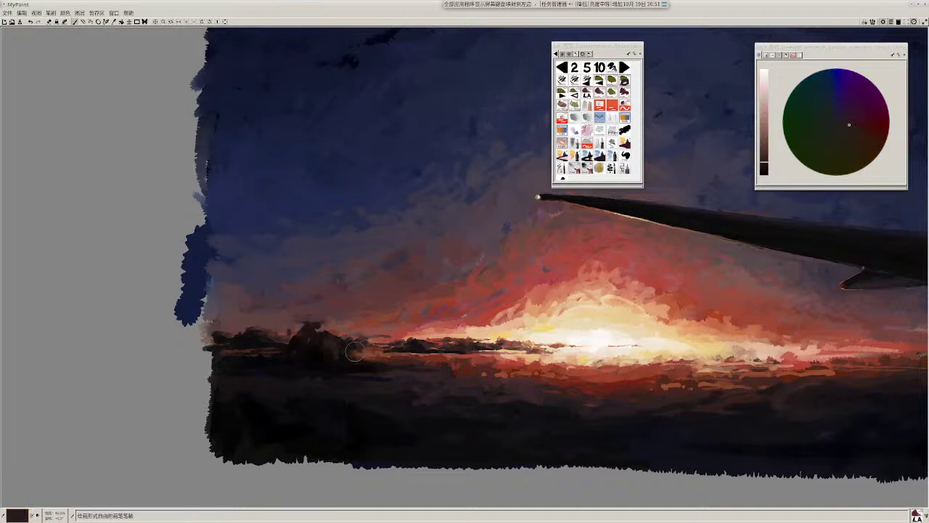
{"action": "mouse_move", "coordinate": [372, 354]}
{"action": "left_mouse_down"}
{"action": "mouse_move", "coordinate": [363, 354]}
{"action": "mouse_move", "coordinate": [383, 354]}
{"action": "left_mouse_up"}
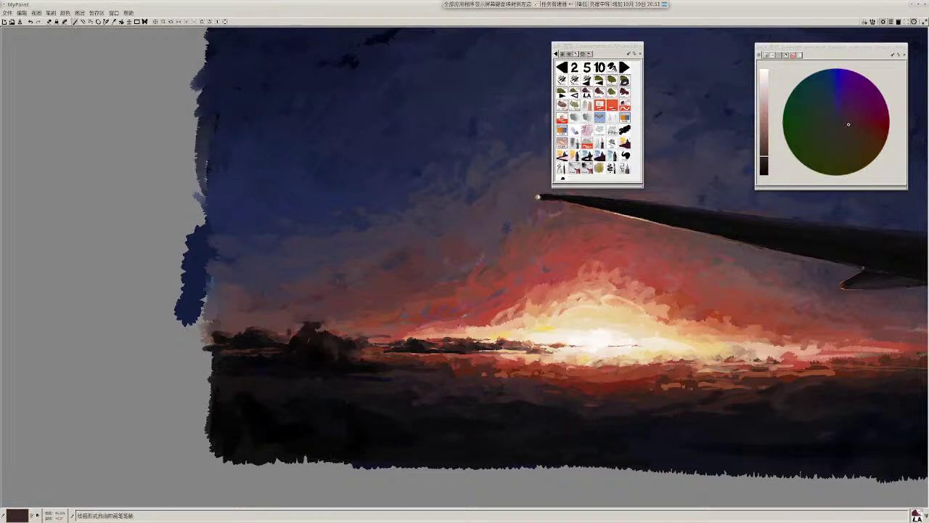
{"action": "left_click", "coordinate": [367, 354], "text": "ctrl"}
{"action": "left_click_drag", "start_coordinate": [371, 355], "coordinate": [362, 354]}
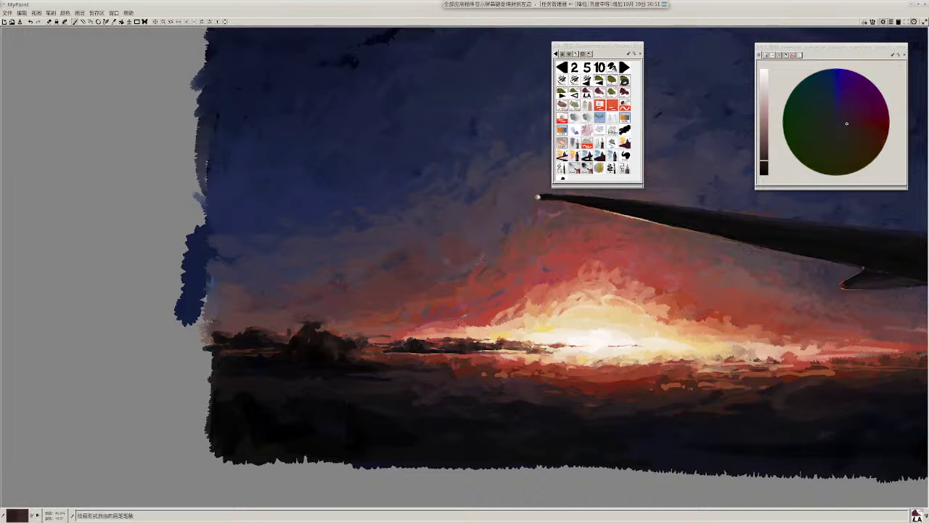
Step: Refine the gap between the tall cloud mass and the thin cloud strip with sampled dark tones, and touch up the strip
{"action": "left_click", "coordinate": [379, 353], "text": "ctrl"}
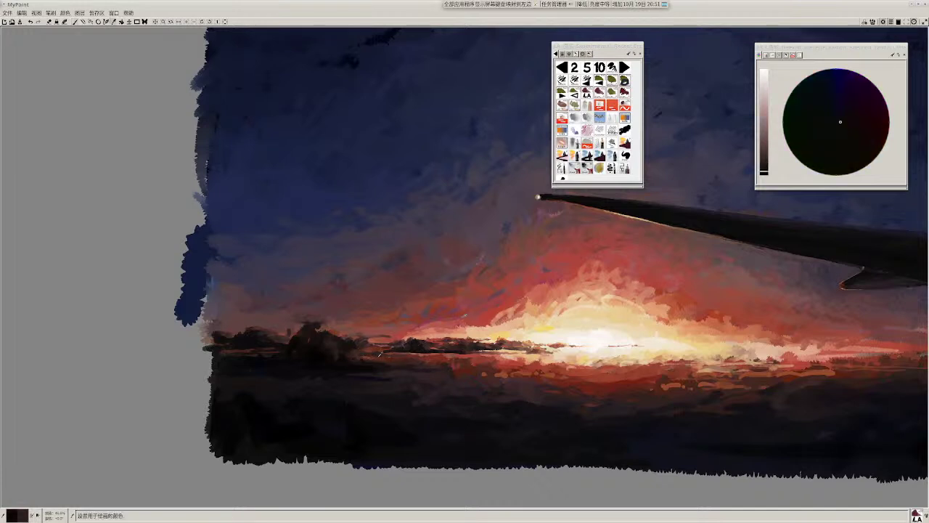
{"action": "left_click", "coordinate": [379, 356], "text": "ctrl"}
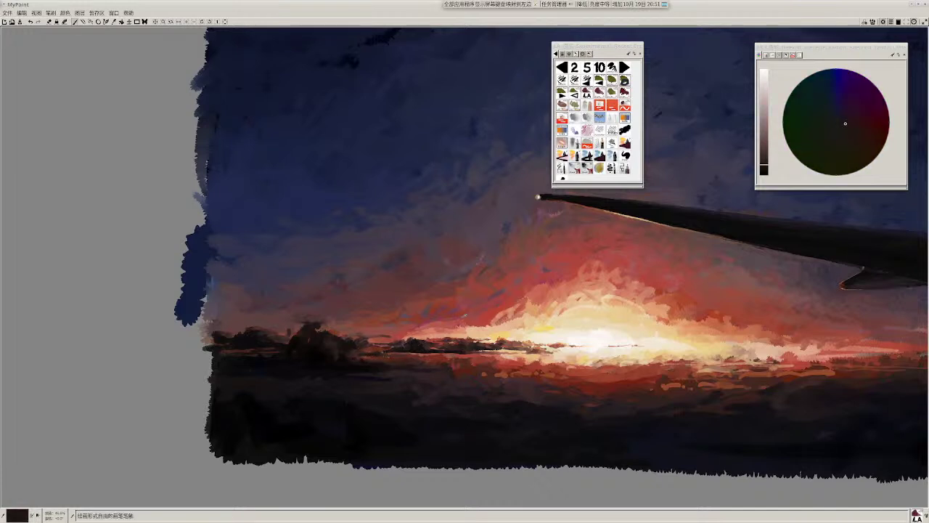
{"action": "key", "text": "ctrl"}
{"action": "left_click", "coordinate": [425, 344], "text": "ctrl"}
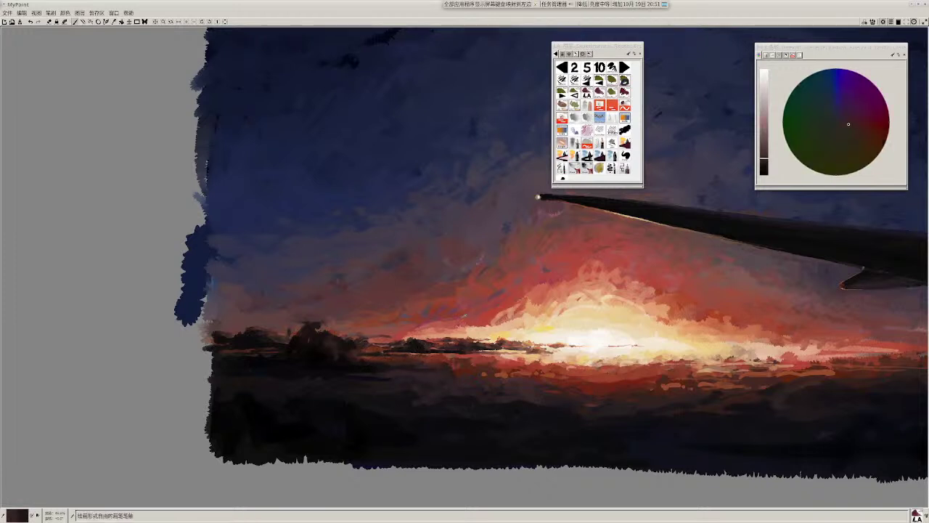
{"action": "left_click", "coordinate": [470, 345], "text": "ctrl"}
{"action": "left_click_drag", "start_coordinate": [474, 346], "coordinate": [482, 329]}
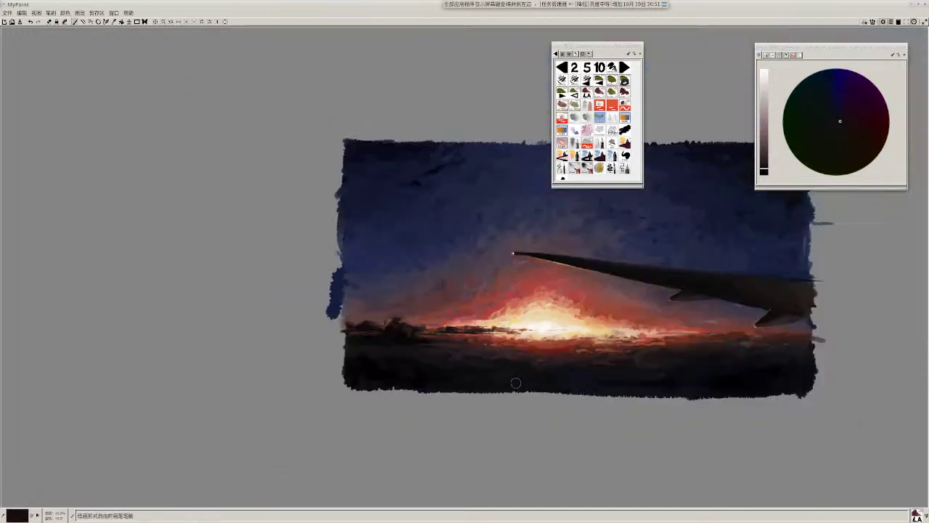
Step: Set the brush to a darker deep red and paint a faint red glow on the sunward side of the tall cloud mass
{"action": "left_click_drag", "start_coordinate": [397, 364], "coordinate": [362, 372]}
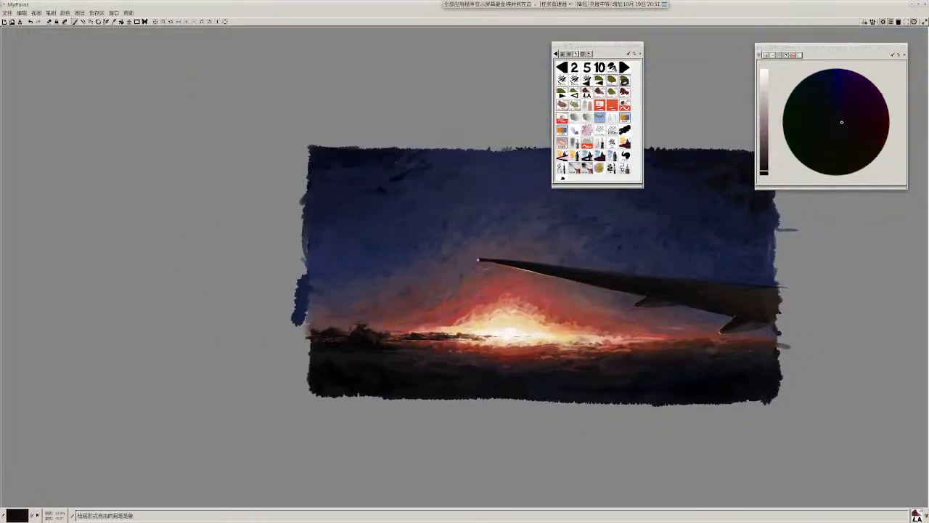
{"action": "left_click", "coordinate": [372, 335], "text": "ctrl"}
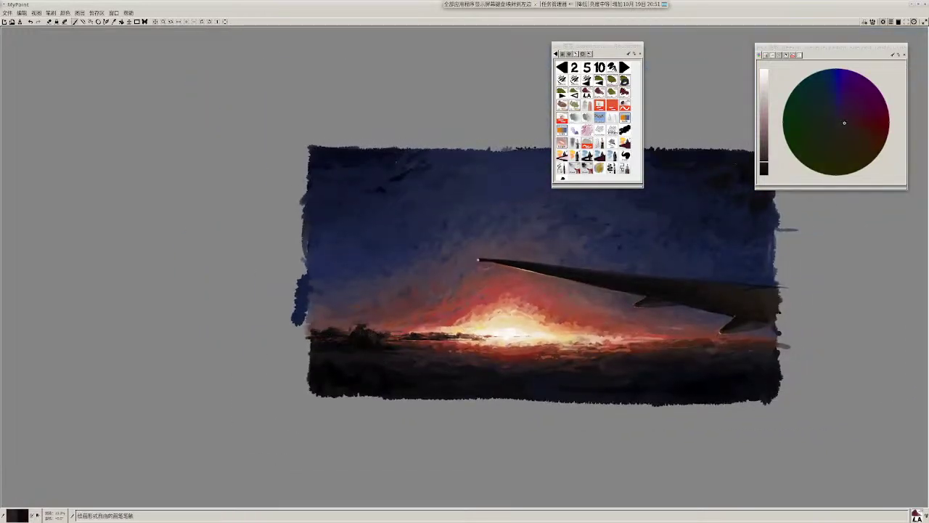
{"action": "scroll", "coordinate": [368, 334], "scroll_direction": "up", "scroll_amount": 1}
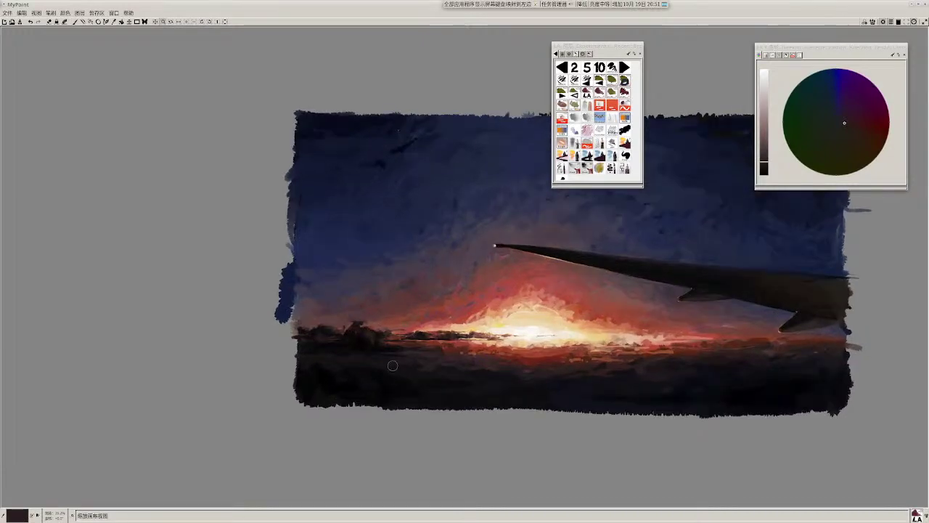
{"action": "scroll", "coordinate": [369, 334], "scroll_direction": "up", "scroll_amount": 1}
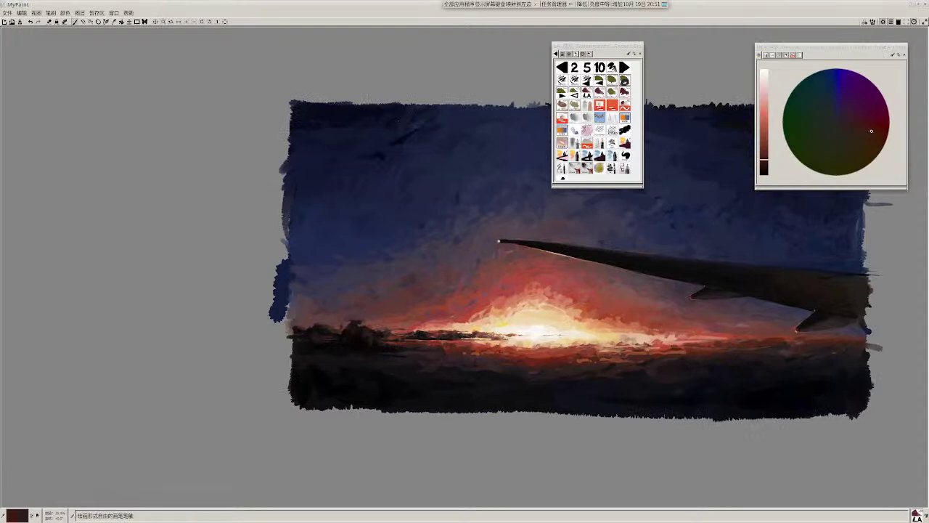
{"action": "left_click", "coordinate": [764, 163]}
{"action": "left_click_drag", "start_coordinate": [369, 333], "coordinate": [378, 341]}
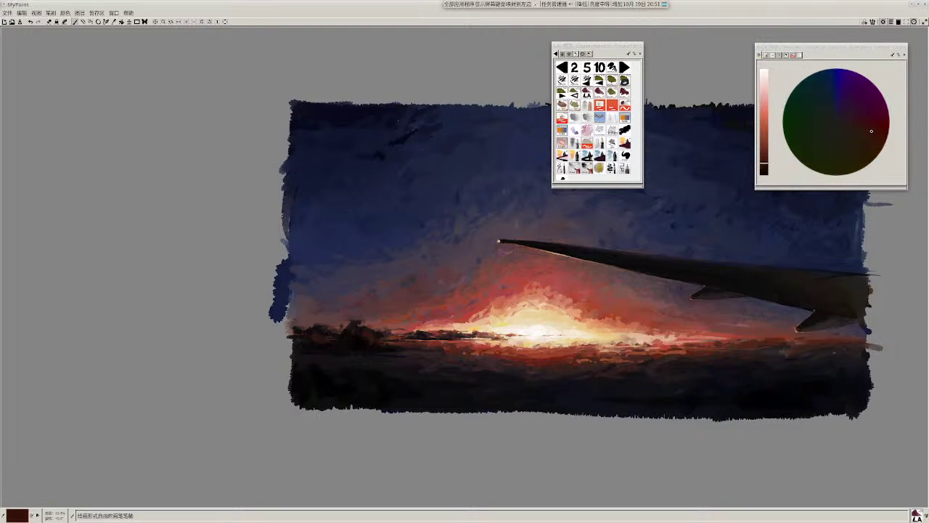
Step: Sample near-black and dark red from the tall cloud mass and rework its body and the low clouds beside it
{"action": "left_click", "coordinate": [359, 341], "text": "ctrl"}
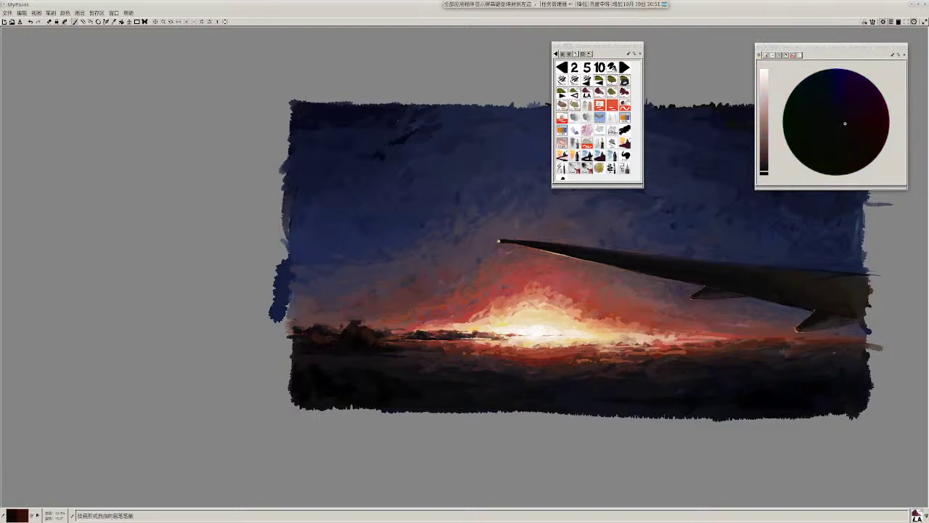
{"action": "left_click", "coordinate": [373, 342]}
{"action": "scroll", "coordinate": [419, 325], "scroll_direction": "up", "scroll_amount": 2}
{"action": "left_click", "coordinate": [348, 341], "text": "ctrl"}
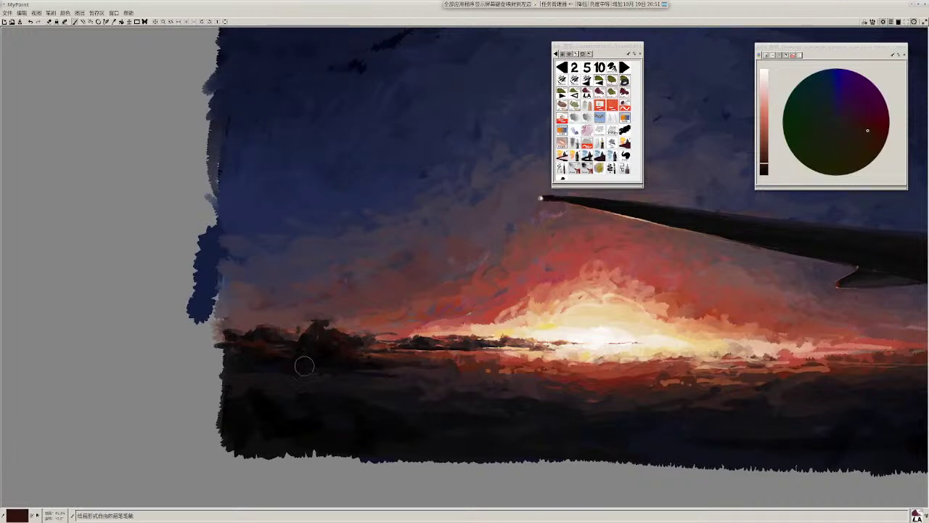
Step: Paint muted dark greys sampled from the lower cloud layer along the dark band just below the sunset glow
{"action": "left_click_drag", "start_coordinate": [389, 348], "coordinate": [386, 326]}
{"action": "left_click_drag", "start_coordinate": [578, 355], "coordinate": [389, 356]}
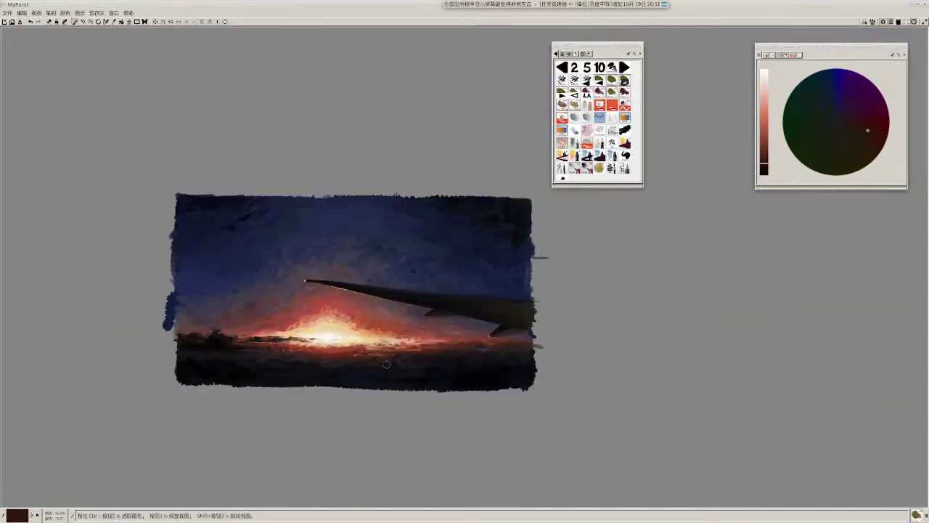
{"action": "mouse_move", "coordinate": [263, 364]}
{"action": "left_mouse_down"}
{"action": "mouse_move", "coordinate": [263, 386]}
{"action": "mouse_move", "coordinate": [446, 398]}
{"action": "left_mouse_up"}
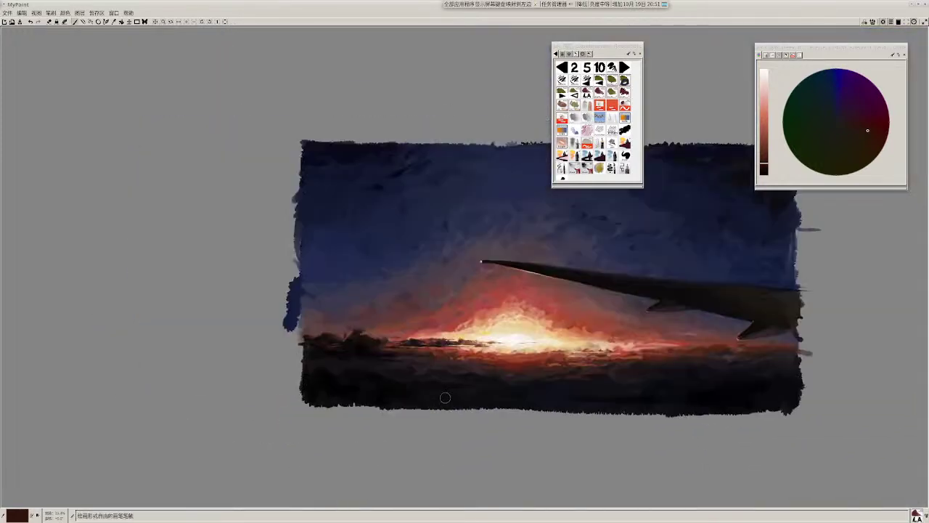
{"action": "key", "text": "r"}
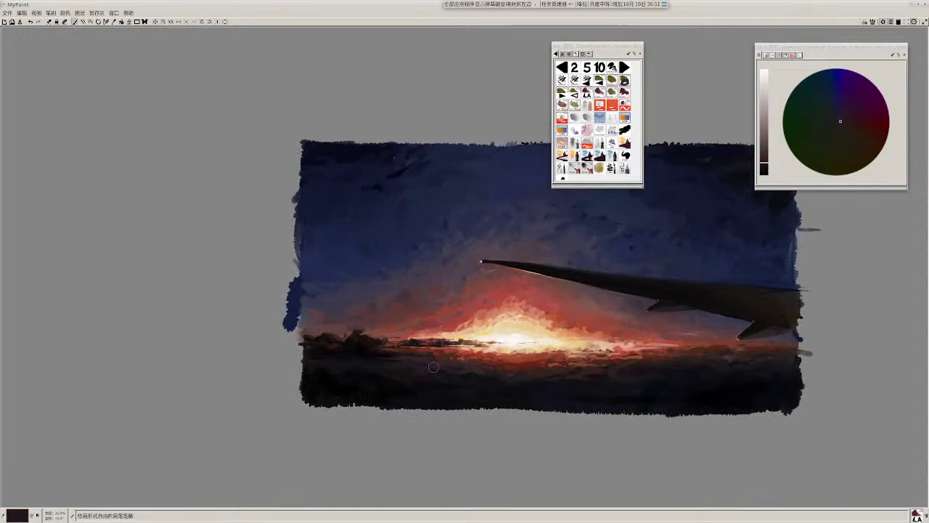
{"action": "key", "text": "r"}
{"action": "left_click_drag", "start_coordinate": [482, 377], "coordinate": [406, 382]}
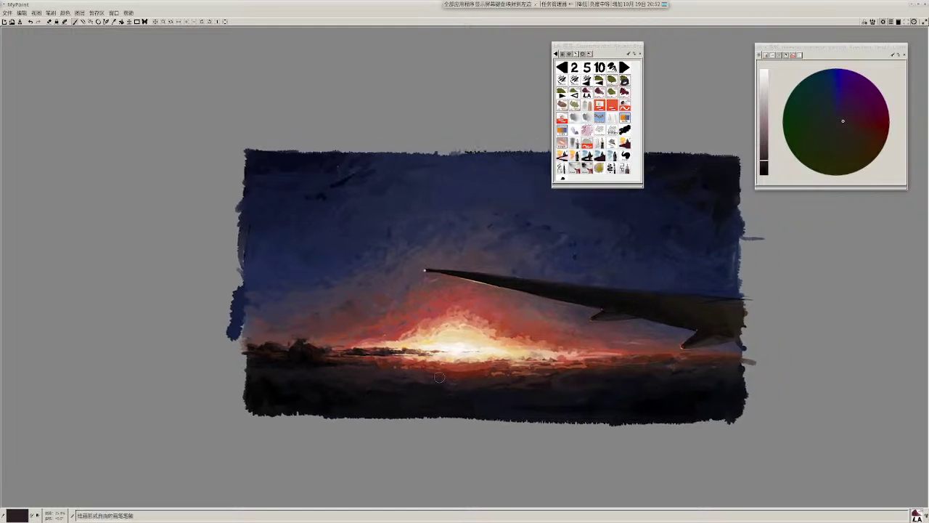
{"action": "left_click", "coordinate": [434, 380], "text": "ctrl"}
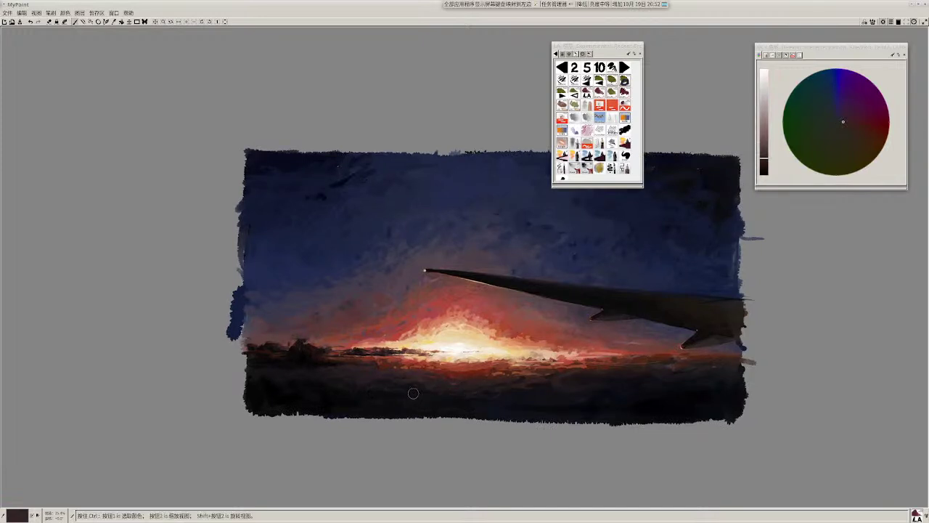
Step: Blend the lower edge of the red glow into the dark clouds using repeatedly sampled dark greys, browns and reds
{"action": "left_click", "coordinate": [389, 373], "text": "ctrl"}
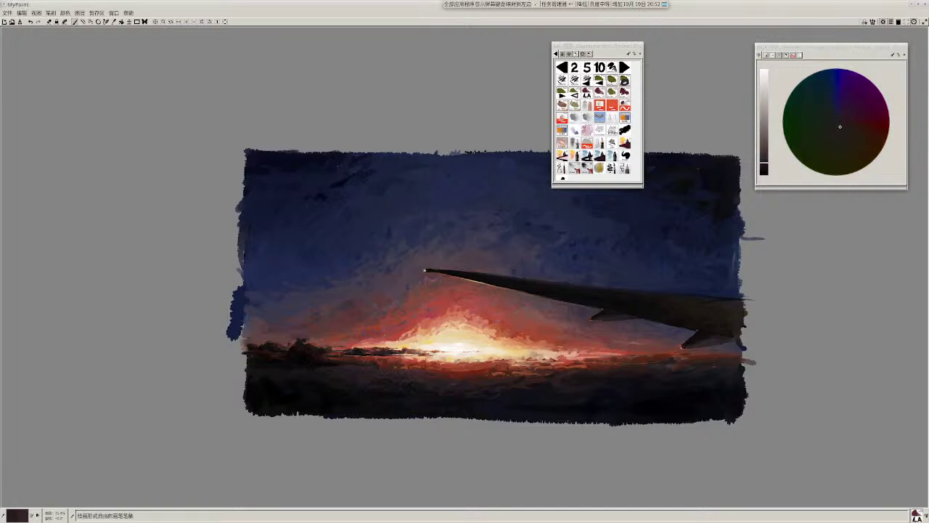
{"action": "left_click", "coordinate": [414, 390], "text": "ctrl"}
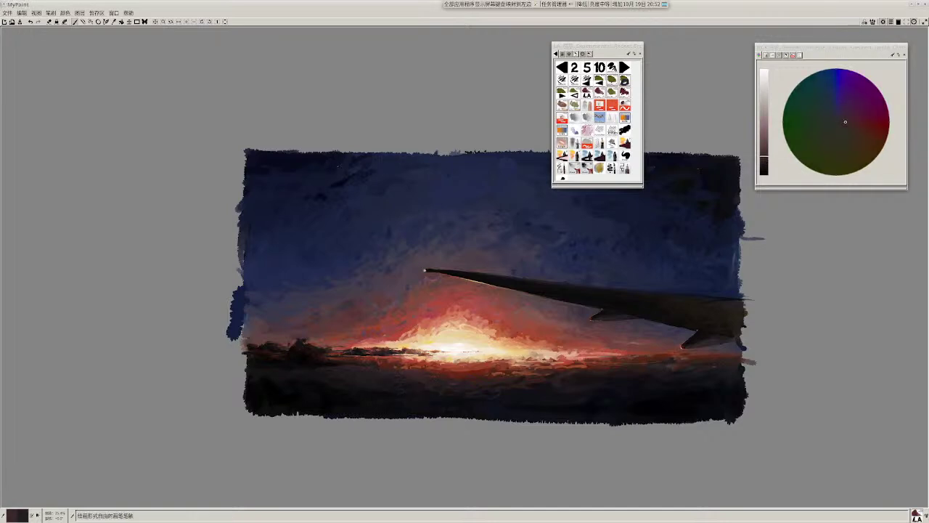
{"action": "left_click", "coordinate": [400, 366], "text": "ctrl"}
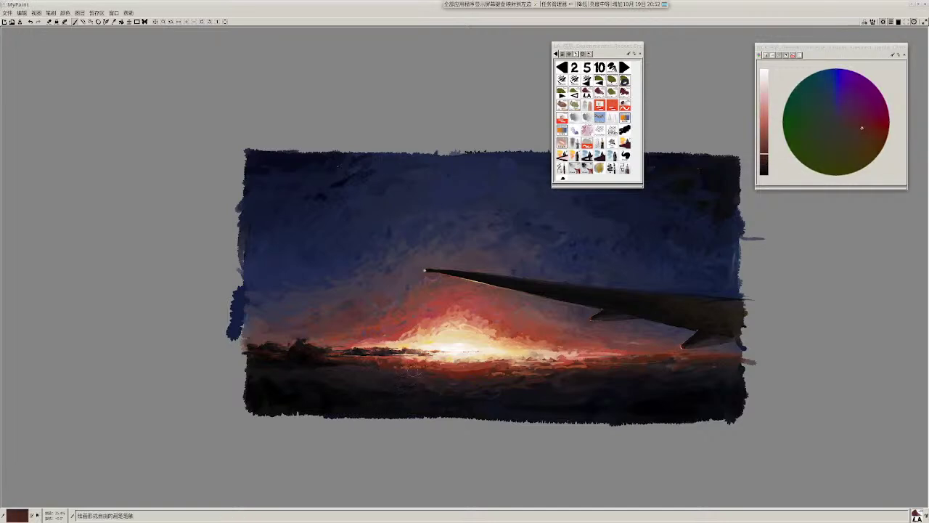
{"action": "left_click", "coordinate": [419, 373], "text": "ctrl"}
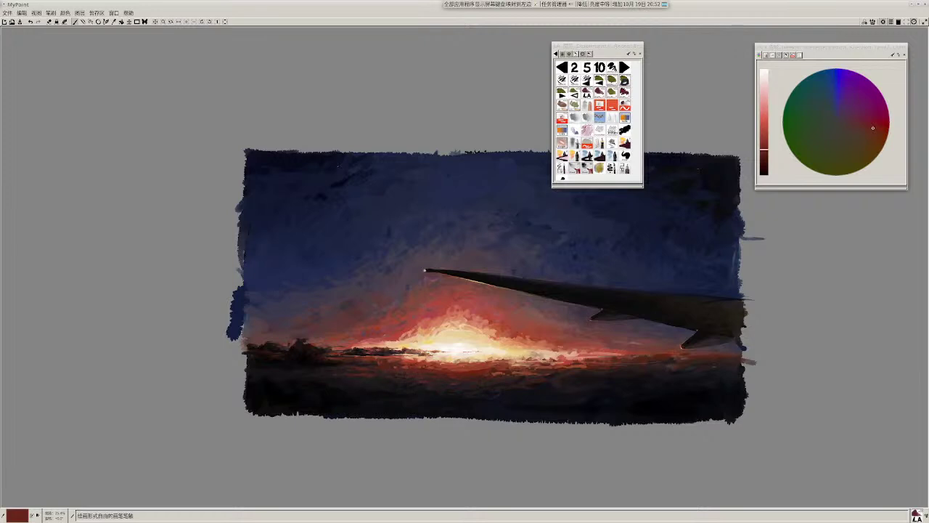
{"action": "left_click", "coordinate": [378, 376], "text": "ctrl"}
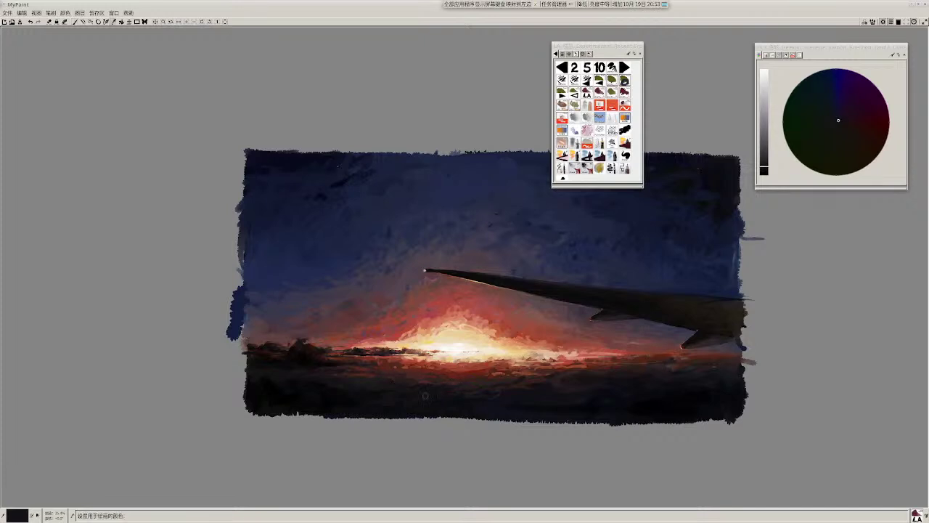
{"action": "key", "text": "r"}
{"action": "left_click", "coordinate": [438, 397]}
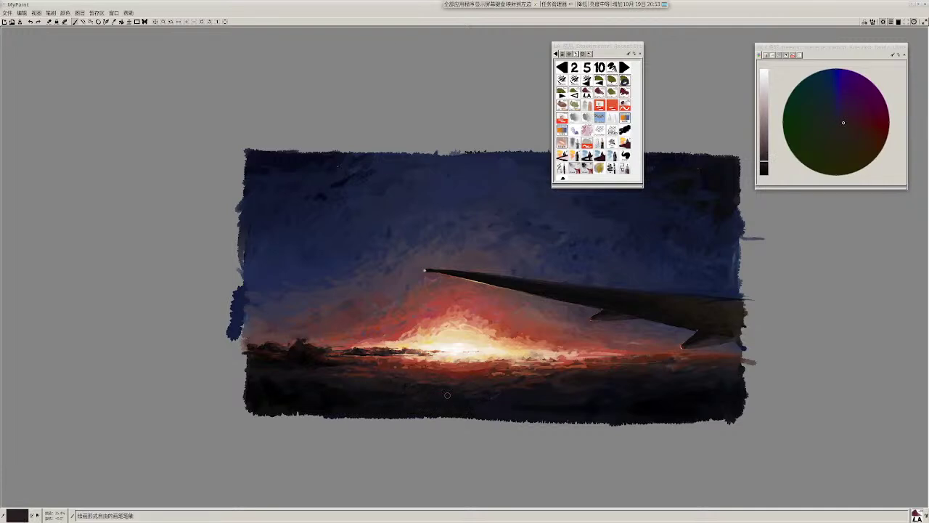
Step: Sample near-black from the lower clouds and deepen the dark layer beneath the thin cloud strip
{"action": "scroll", "coordinate": [524, 349], "scroll_direction": "down", "scroll_amount": 2}
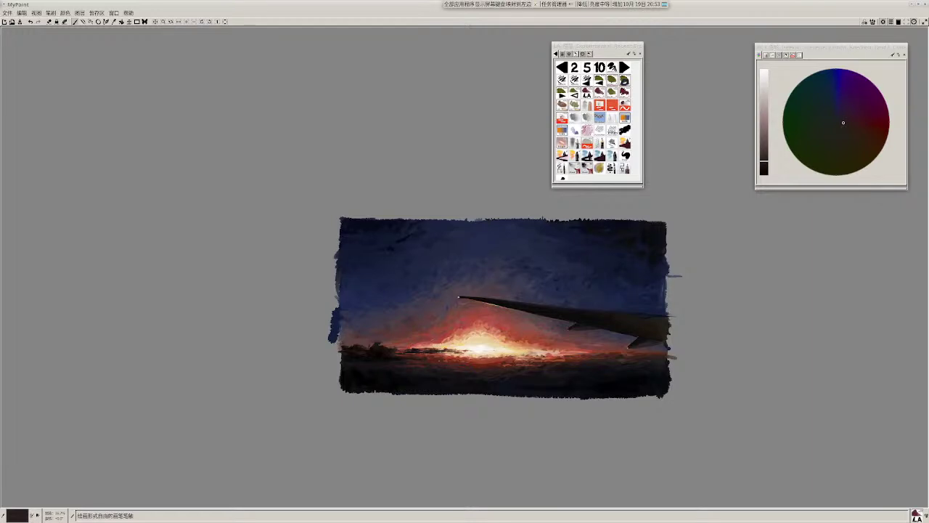
{"action": "left_click_drag", "start_coordinate": [573, 324], "coordinate": [543, 272]}
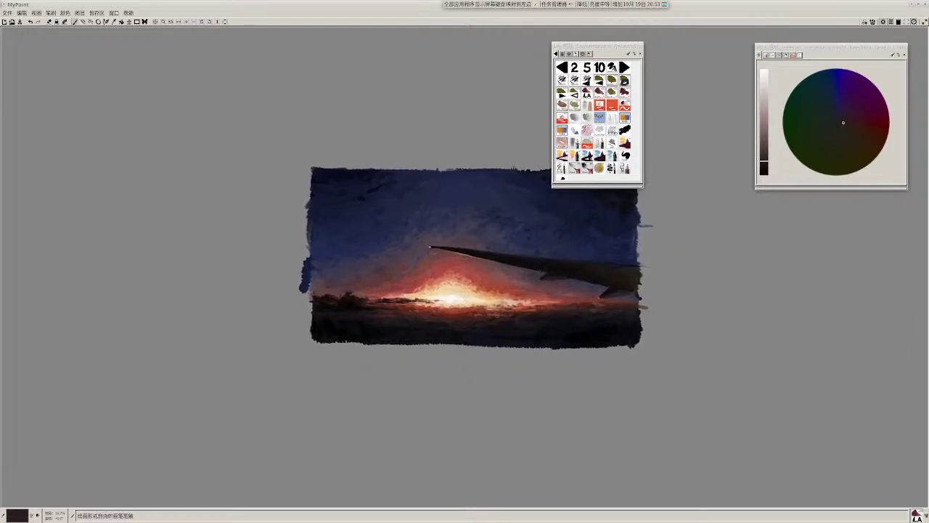
{"action": "scroll", "coordinate": [460, 346], "scroll_direction": "up", "scroll_amount": 2}
{"action": "scroll", "coordinate": [465, 349], "scroll_direction": "up", "scroll_amount": 2}
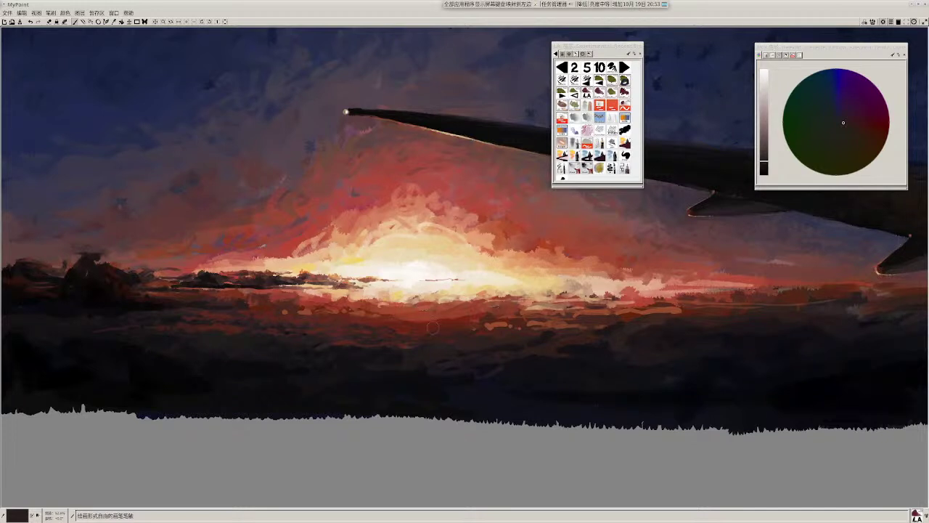
{"action": "scroll", "coordinate": [426, 332], "scroll_direction": "down", "scroll_amount": 1}
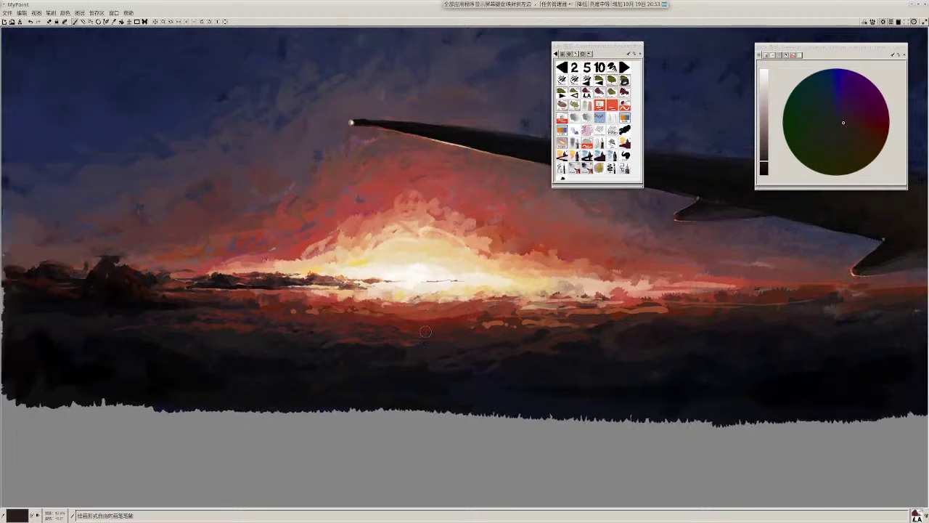
{"action": "left_click_drag", "start_coordinate": [410, 350], "coordinate": [500, 372]}
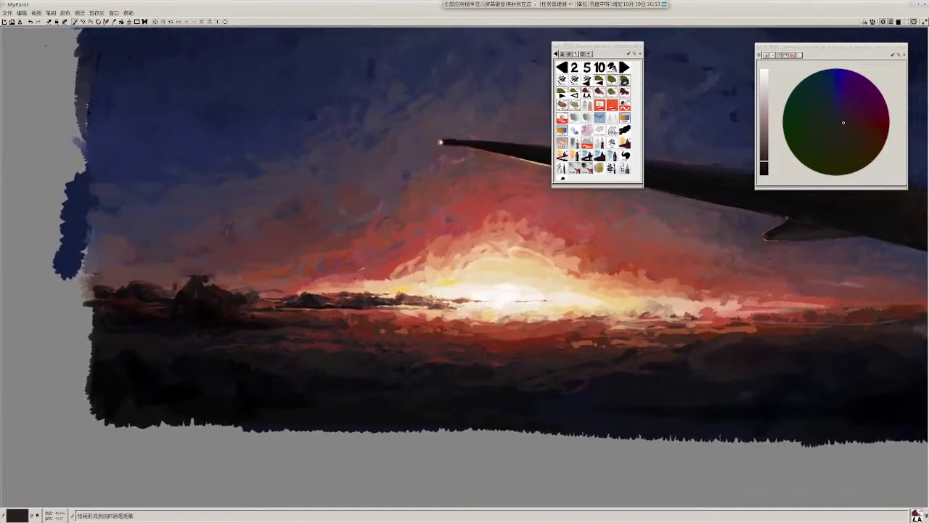
{"action": "left_click", "coordinate": [333, 376], "text": "ctrl"}
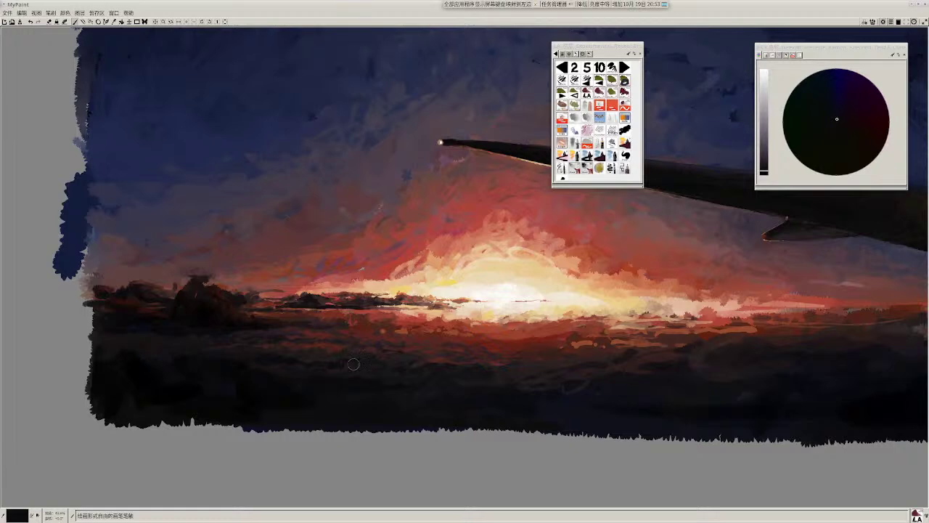
{"action": "left_click_drag", "start_coordinate": [419, 371], "coordinate": [358, 390]}
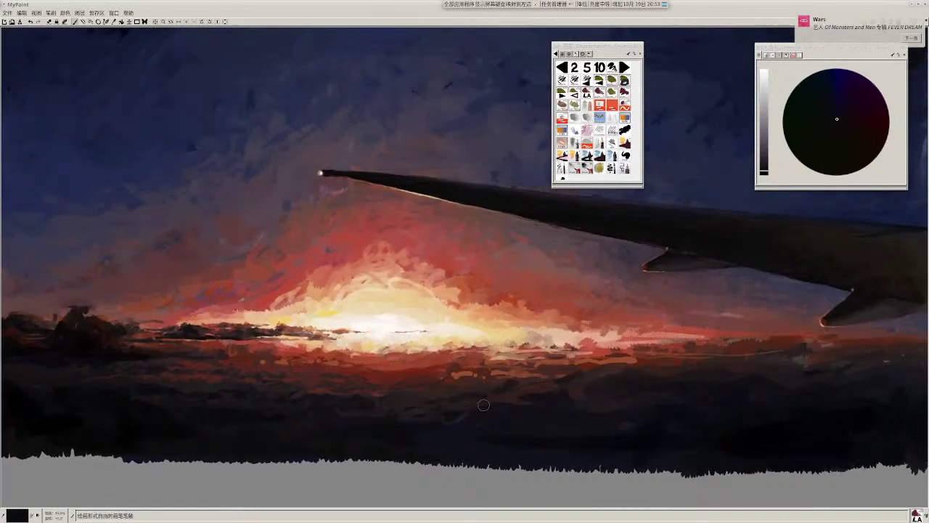
Step: Sample dark red from the glow's lower edge, darken it to deep red, and tint the dark clouds below the sun
{"action": "left_click", "coordinate": [388, 387], "text": "ctrl"}
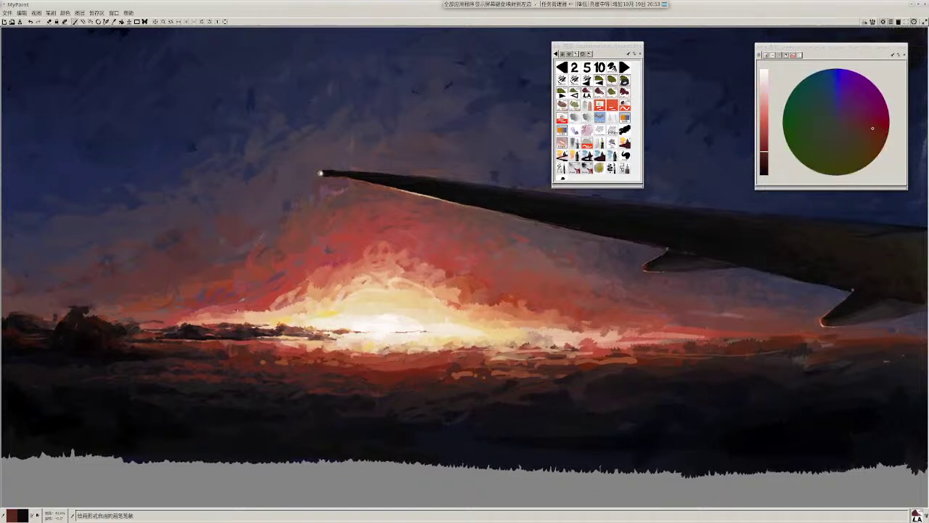
{"action": "key", "text": "q"}
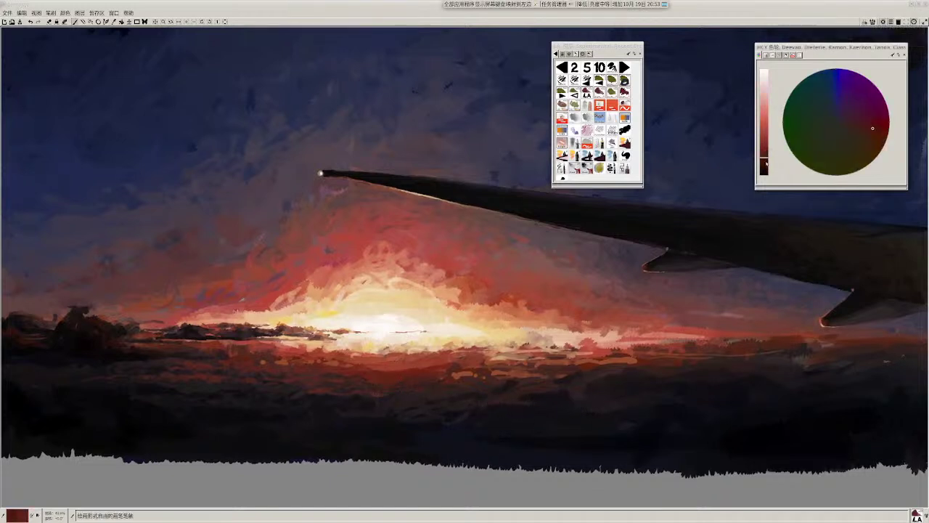
{"action": "left_click_drag", "start_coordinate": [396, 410], "coordinate": [383, 407]}
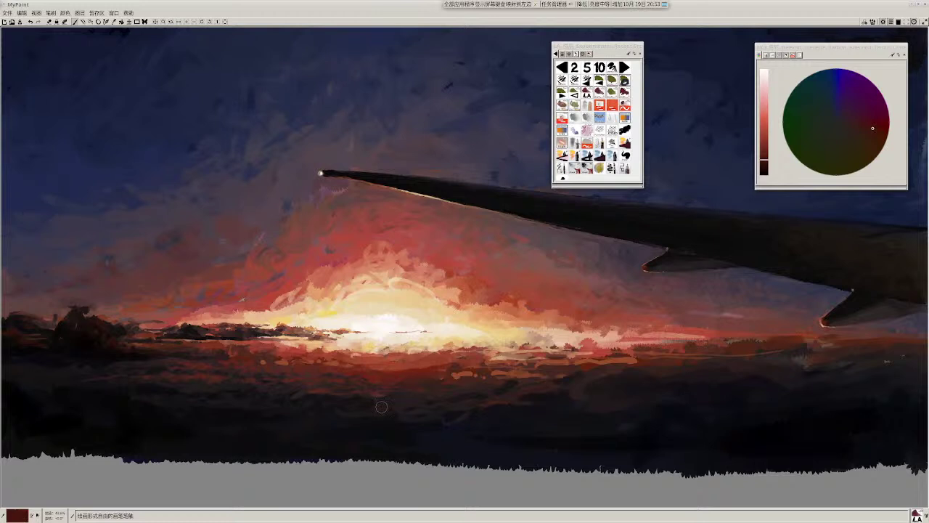
{"action": "left_click", "coordinate": [765, 164]}
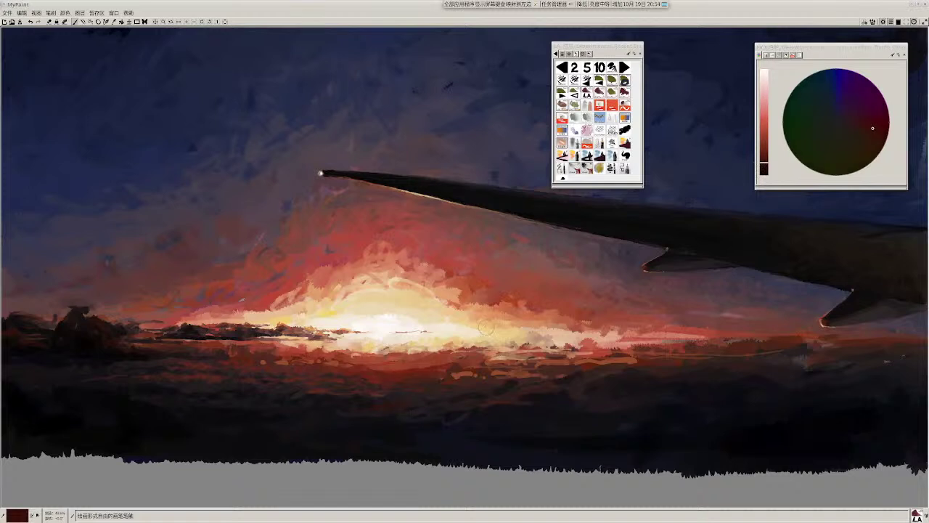
{"action": "left_click", "coordinate": [764, 159]}
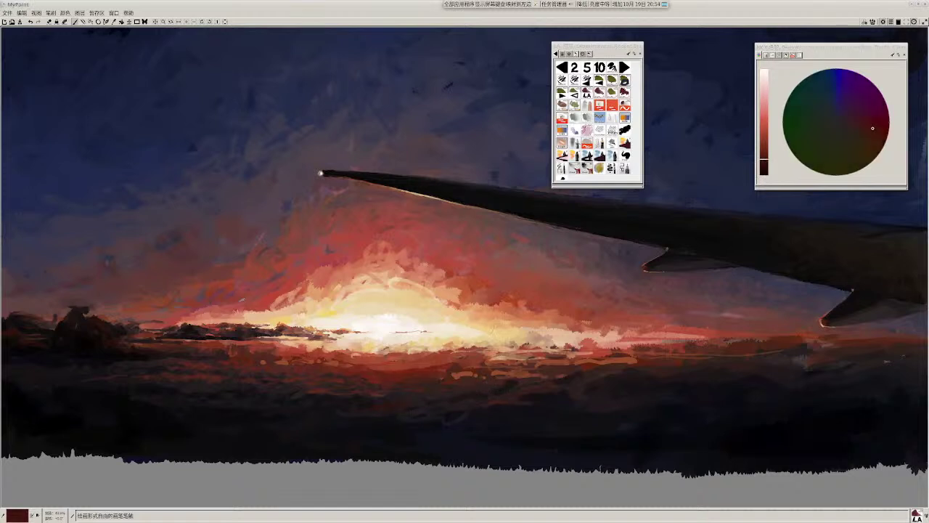
Step: Touch up the reflected glow directly under the sun with sampled dark red, brighter red and orange-brown
{"action": "left_click", "coordinate": [423, 385], "text": "ctrl"}
{"action": "left_click_drag", "start_coordinate": [414, 387], "coordinate": [391, 389]}
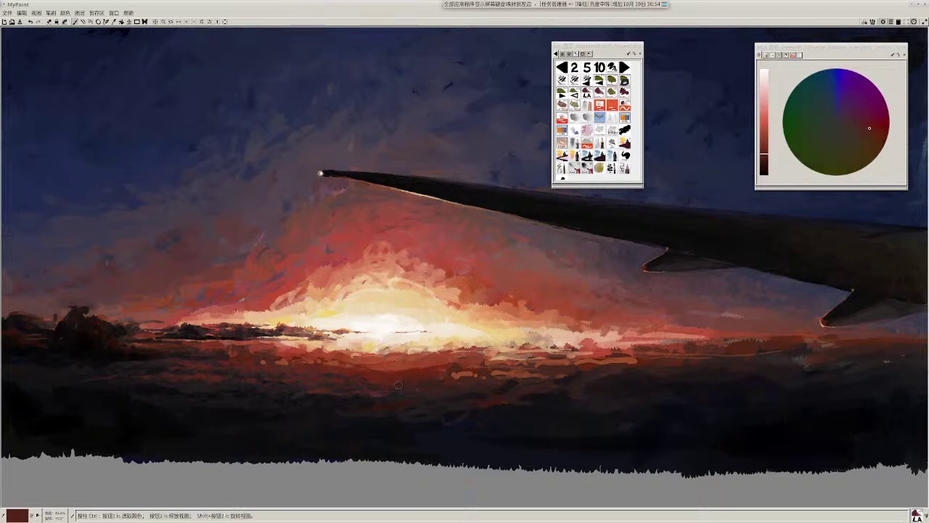
{"action": "left_click", "coordinate": [429, 388], "text": "ctrl"}
{"action": "left_click", "coordinate": [425, 379], "text": "ctrl"}
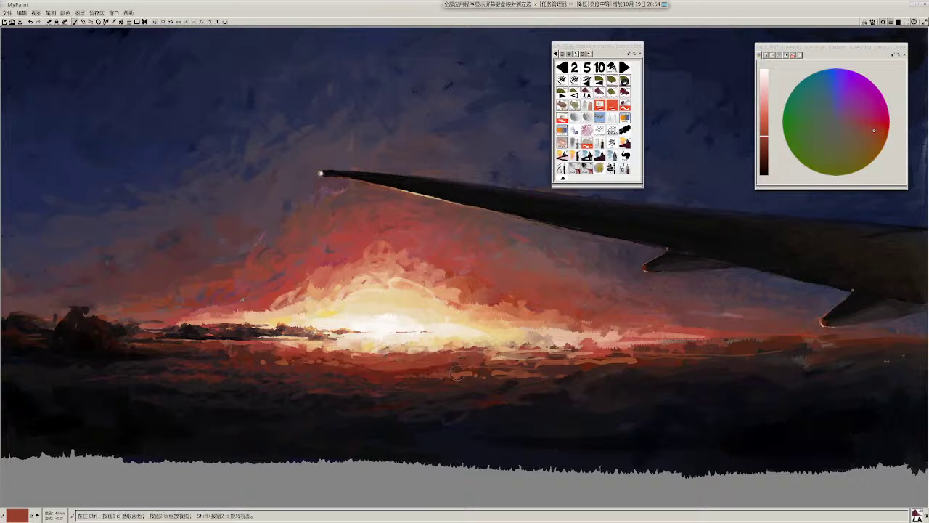
{"action": "left_click", "coordinate": [450, 373], "text": "ctrl"}
{"action": "left_click", "coordinate": [451, 373], "text": "ctrl"}
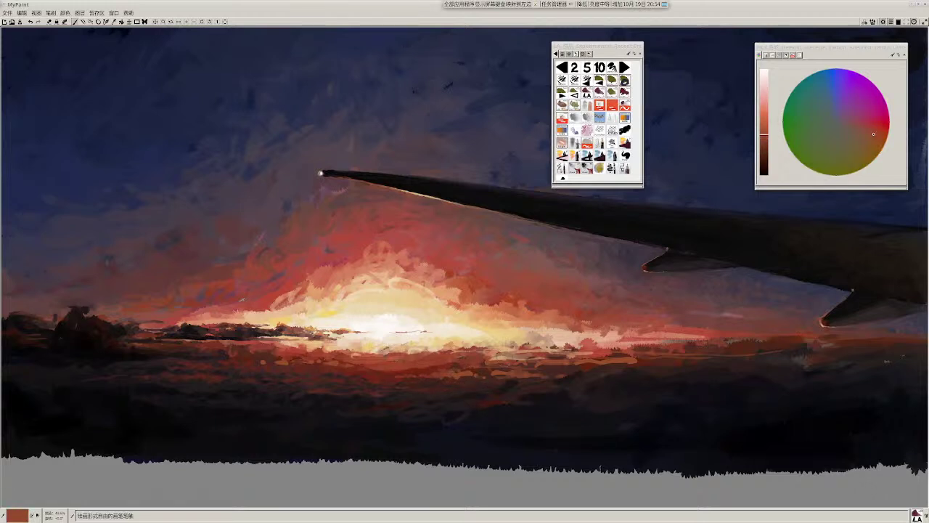
Step: Soften the cloud edge below the sun on its wing side with sampled dark browns, near-black and dark red
{"action": "scroll", "coordinate": [534, 366], "scroll_direction": "down", "scroll_amount": 1}
{"action": "left_click", "coordinate": [477, 382], "text": "ctrl"}
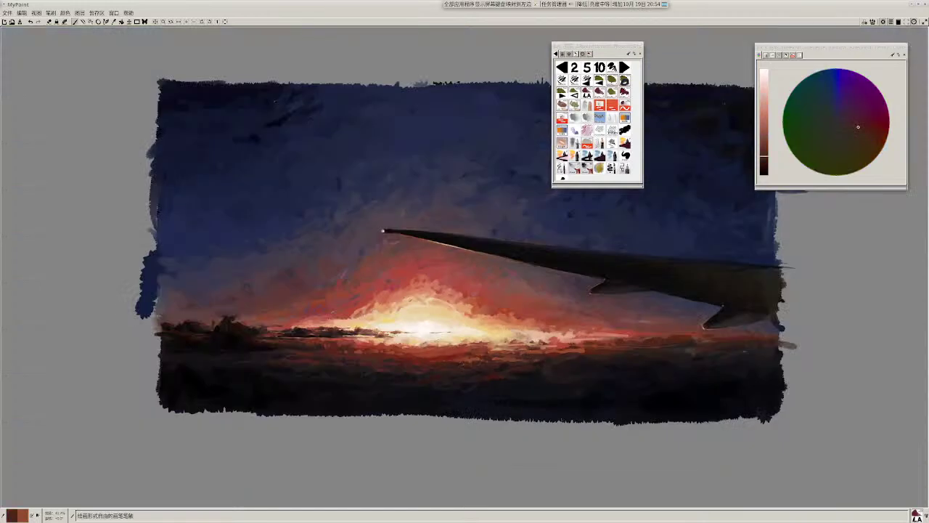
{"action": "left_click_drag", "start_coordinate": [477, 380], "coordinate": [463, 379]}
{"action": "left_click", "coordinate": [499, 372], "text": "ctrl"}
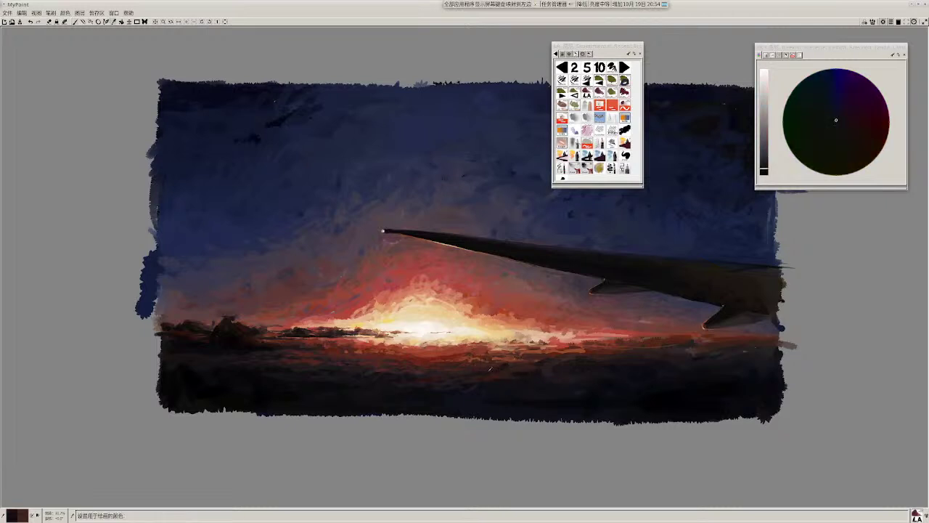
{"action": "left_click", "coordinate": [484, 366], "text": "ctrl"}
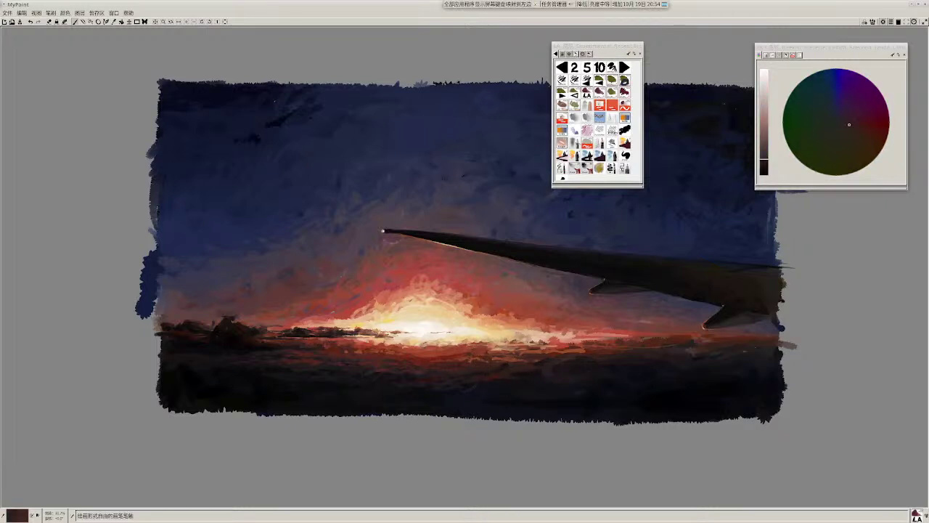
{"action": "left_click", "coordinate": [474, 365], "text": "ctrl"}
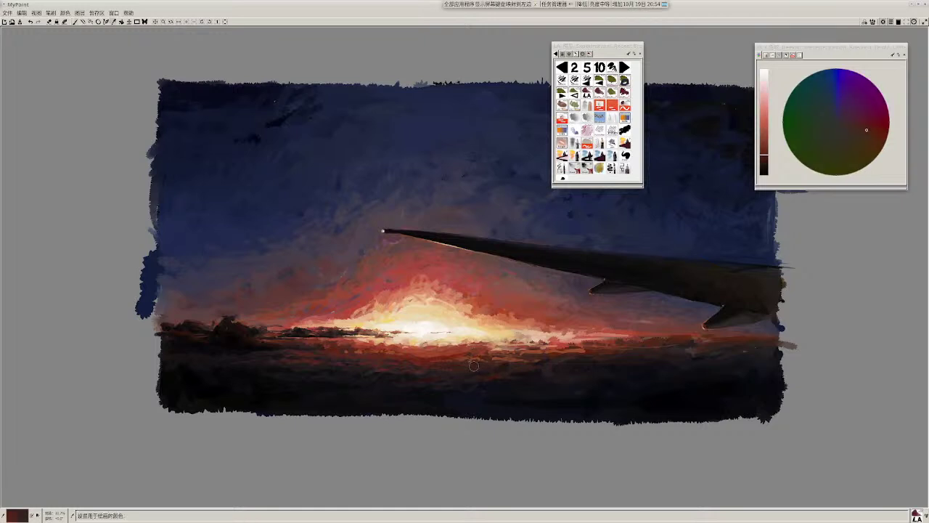
{"action": "left_click", "coordinate": [503, 370], "text": "ctrl"}
Step: Rework the dark clouds below the thin cloud strip with sampled browns and near-black, and check the whole painting
{"action": "left_click", "coordinate": [368, 357], "text": "ctrl"}
{"action": "left_click", "coordinate": [359, 375], "text": "ctrl"}
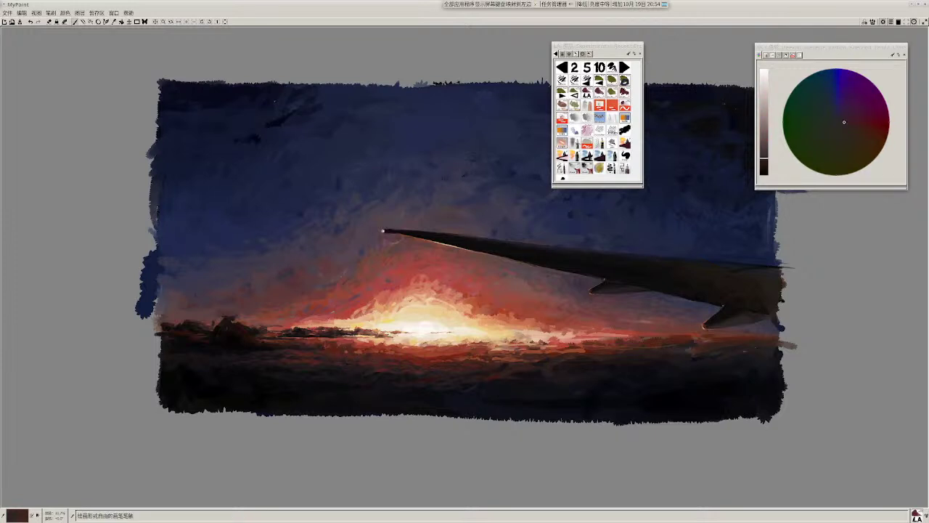
{"action": "left_click", "coordinate": [370, 354], "text": "ctrl"}
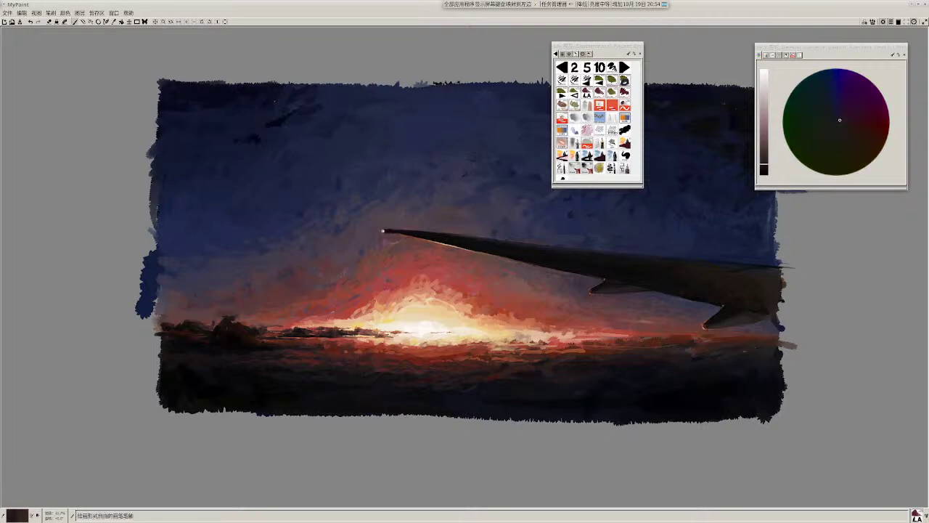
{"action": "left_click", "coordinate": [352, 365], "text": "ctrl"}
{"action": "left_click_drag", "start_coordinate": [343, 363], "coordinate": [353, 363]}
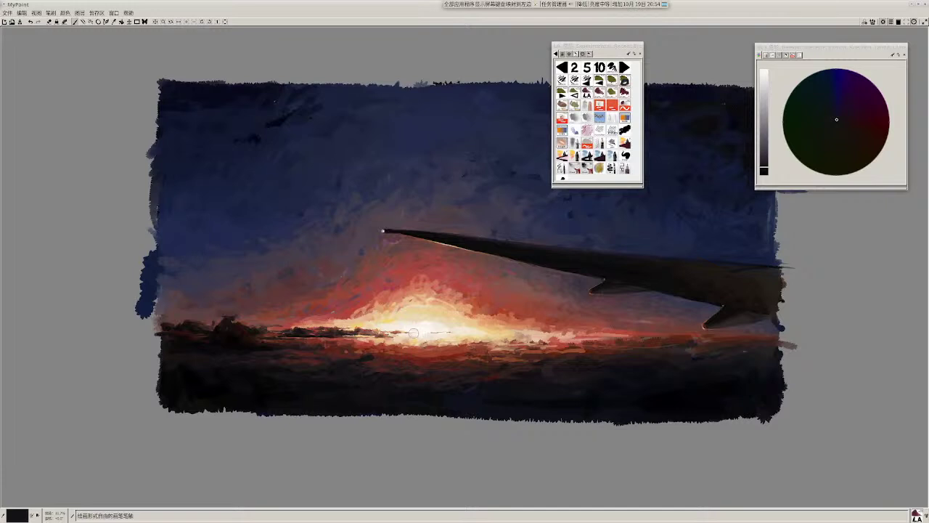
{"action": "scroll", "coordinate": [475, 341], "scroll_direction": "down", "scroll_amount": 4}
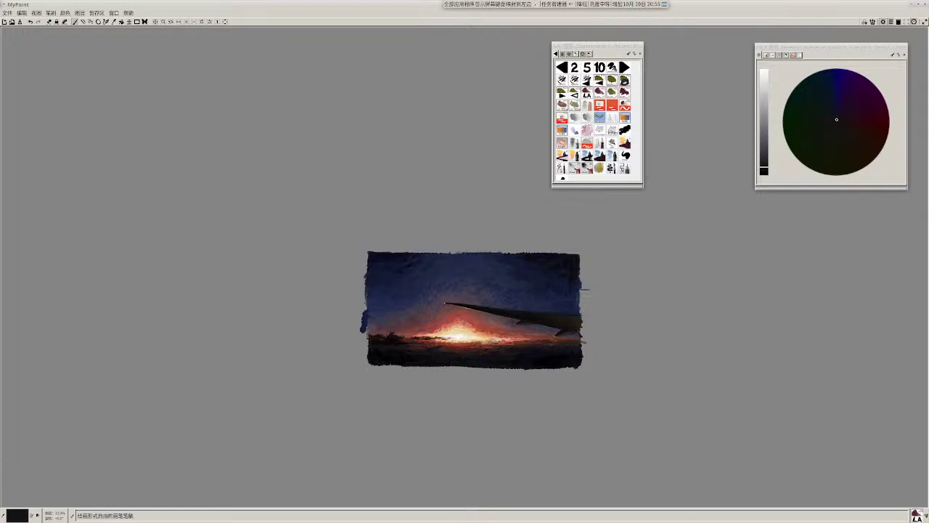
{"action": "scroll", "coordinate": [406, 360], "scroll_direction": "up", "scroll_amount": 8}
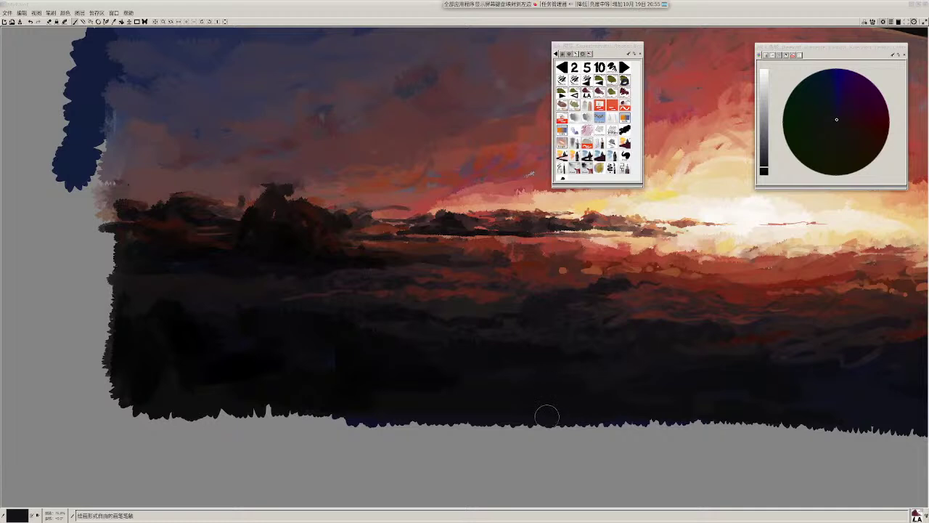
Step: Blend the dark cloud layer below the glow with near-black and dark purplish brown sampled from the clouds
{"action": "left_click_drag", "start_coordinate": [504, 448], "coordinate": [489, 475]}
{"action": "left_click_drag", "start_coordinate": [523, 386], "coordinate": [390, 397]}
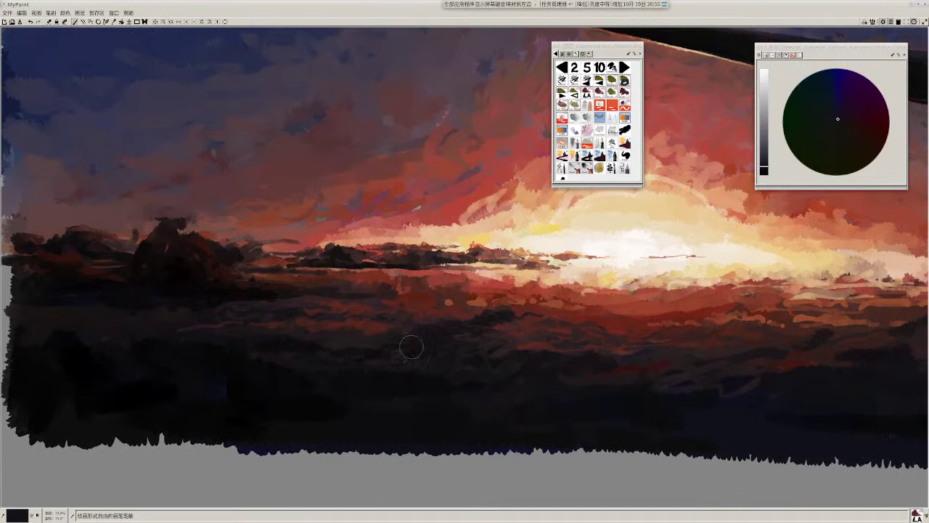
{"action": "left_click_drag", "start_coordinate": [406, 367], "coordinate": [459, 388]}
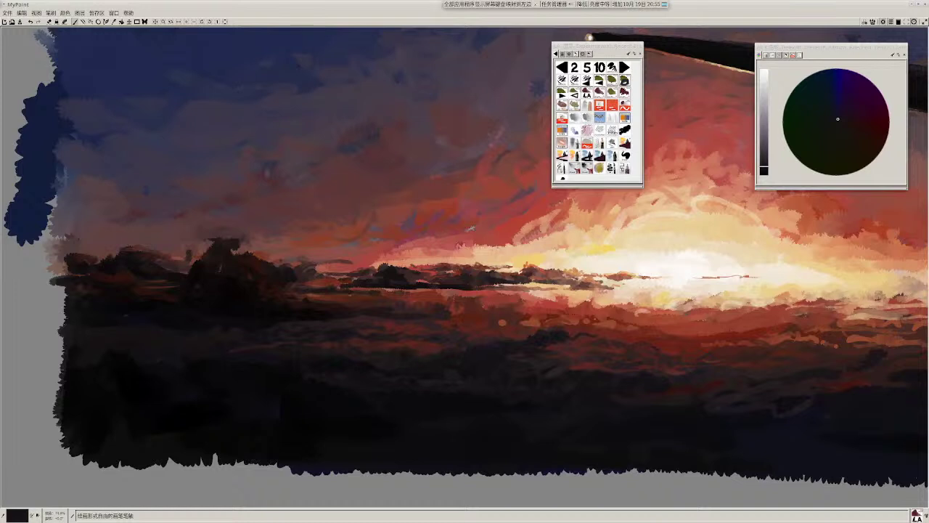
{"action": "left_click", "coordinate": [357, 354], "text": "ctrl"}
{"action": "scroll", "coordinate": [385, 370], "scroll_direction": "down", "scroll_amount": 3}
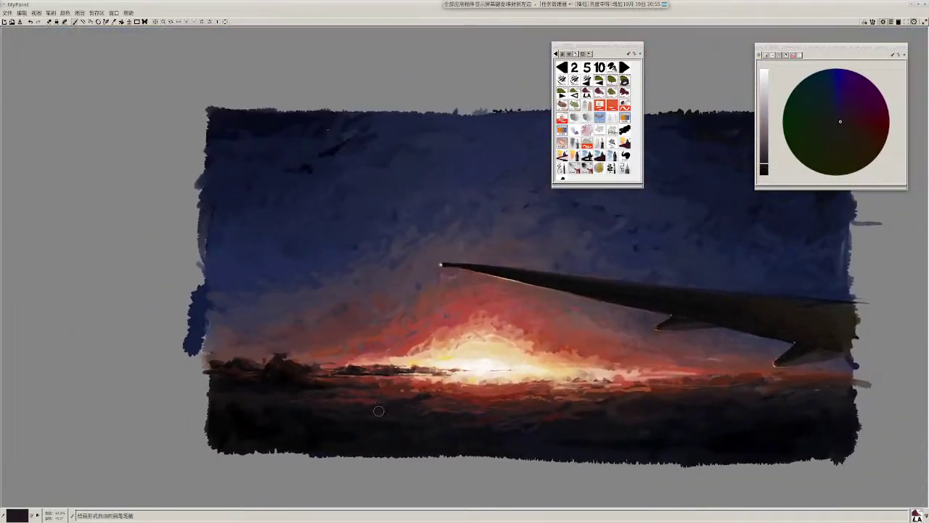
{"action": "left_click", "coordinate": [400, 405], "text": "ctrl"}
{"action": "scroll", "coordinate": [428, 399], "scroll_direction": "up", "scroll_amount": 2}
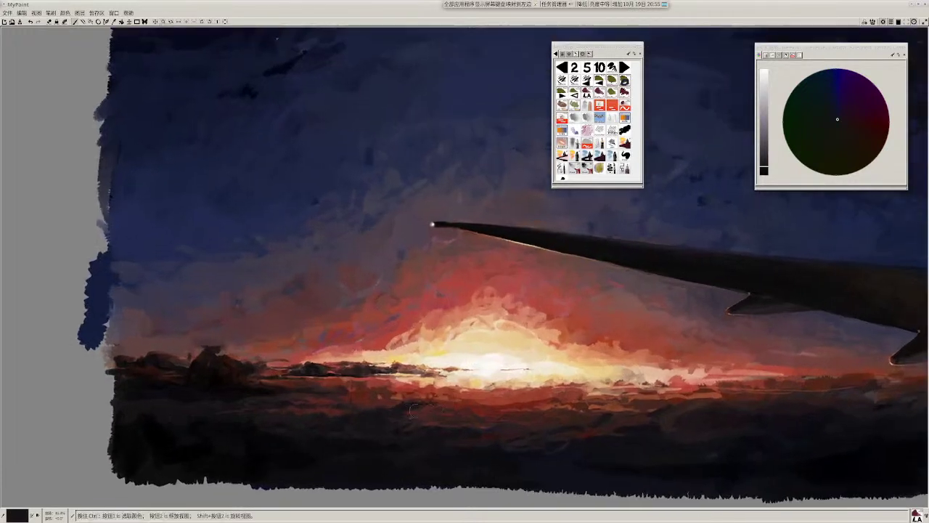
Step: Touch up the cloud edge just below the sun with sampled near-black, muted red and dark reddish brown
{"action": "left_click", "coordinate": [422, 406], "text": "ctrl"}
{"action": "mouse_move", "coordinate": [423, 406]}
{"action": "left_mouse_down"}
{"action": "mouse_move", "coordinate": [440, 407]}
{"action": "mouse_move", "coordinate": [433, 400]}
{"action": "left_mouse_up"}
{"action": "left_click", "coordinate": [439, 399], "text": "ctrl"}
{"action": "left_click", "coordinate": [433, 397], "text": "ctrl"}
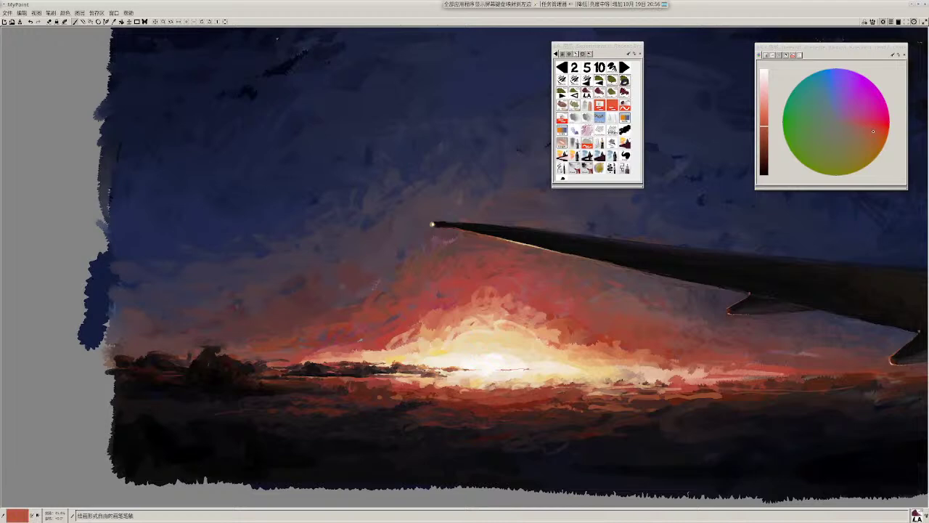
{"action": "key", "text": "r"}
{"action": "scroll", "coordinate": [517, 351], "scroll_direction": "down", "scroll_amount": 2}
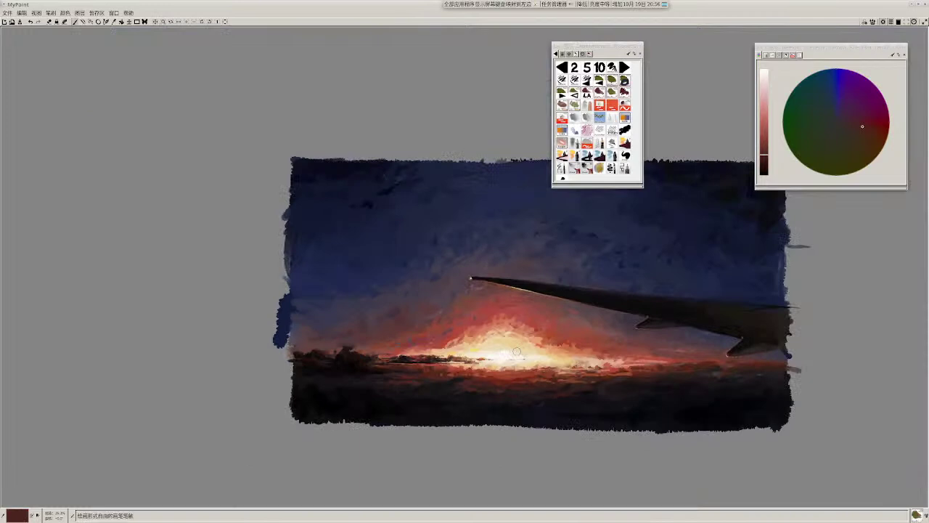
Step: Break up the transition between the reflected glow and the dark clouds with short strokes of sampled dark browns
{"action": "key", "text": "r"}
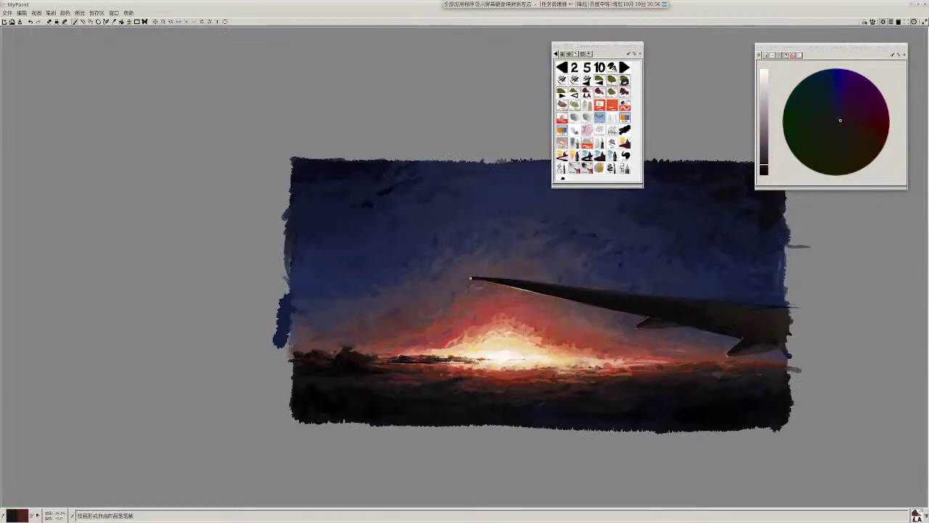
{"action": "left_click_drag", "start_coordinate": [456, 379], "coordinate": [456, 382]}
{"action": "key", "text": "r"}
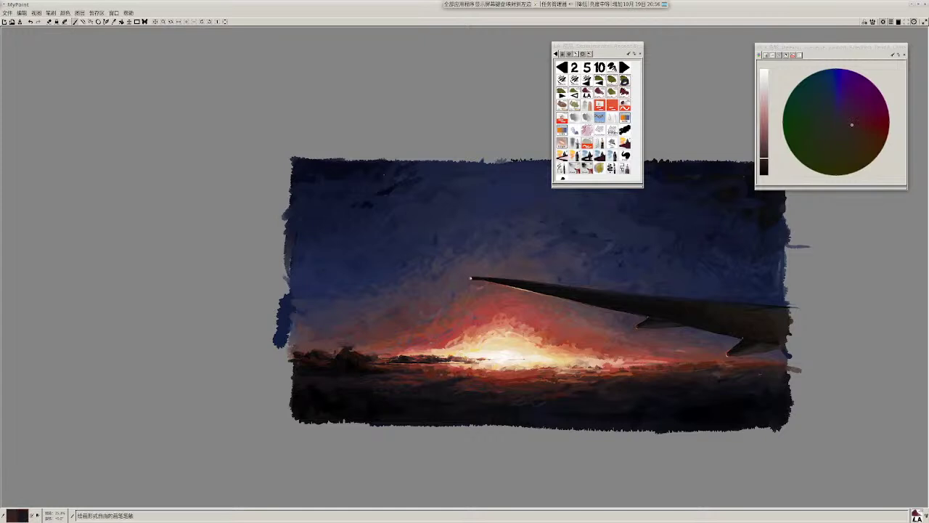
{"action": "key", "text": "r"}
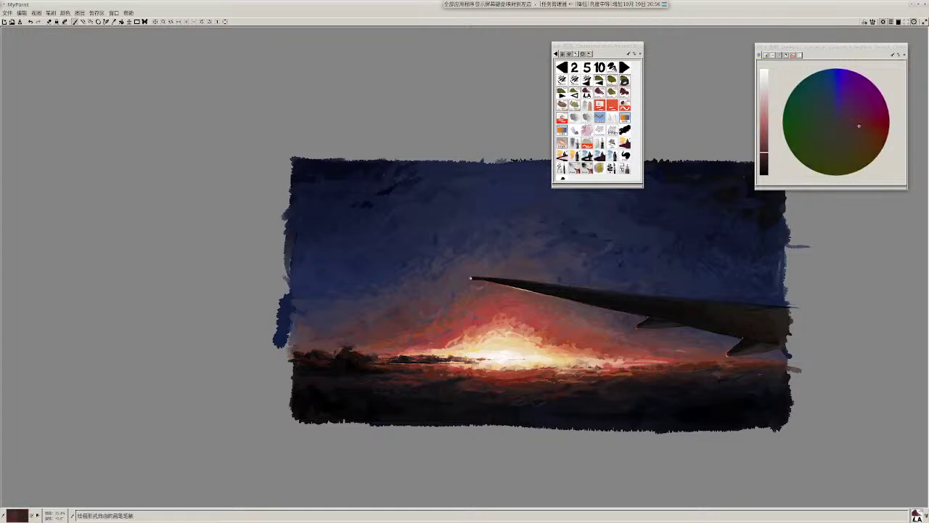
{"action": "left_click_drag", "start_coordinate": [464, 365], "coordinate": [457, 367]}
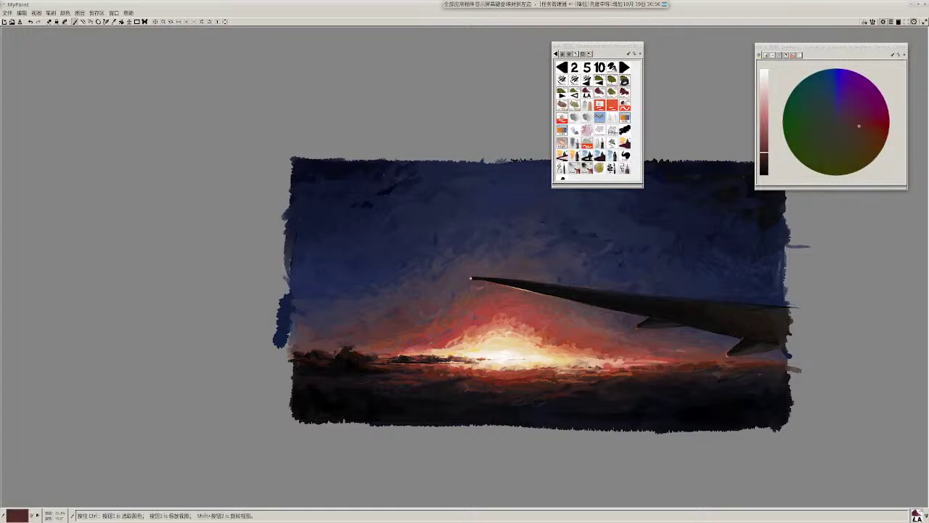
{"action": "key", "text": "r"}
{"action": "key", "text": "r"}
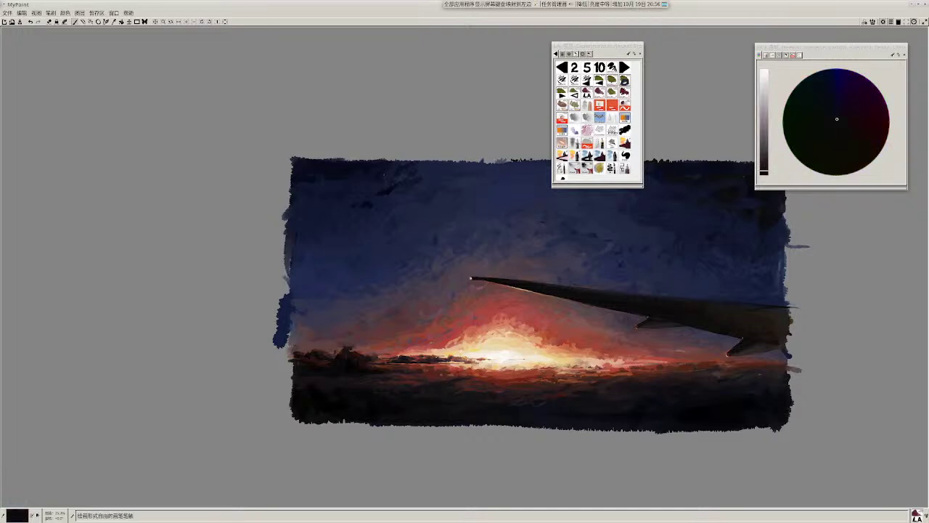
Step: Deepen the dark clouds below the thin cloud strip with sampled dark brown and near-black
{"action": "left_click", "coordinate": [415, 383], "text": "ctrl"}
{"action": "left_click", "coordinate": [419, 390], "text": "ctrl"}
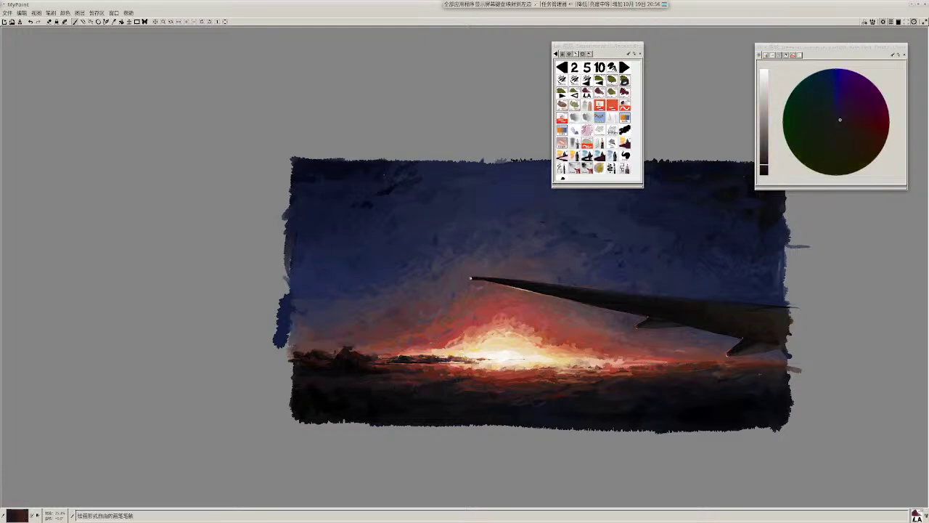
{"action": "key", "text": "r"}
{"action": "key", "text": "r"}
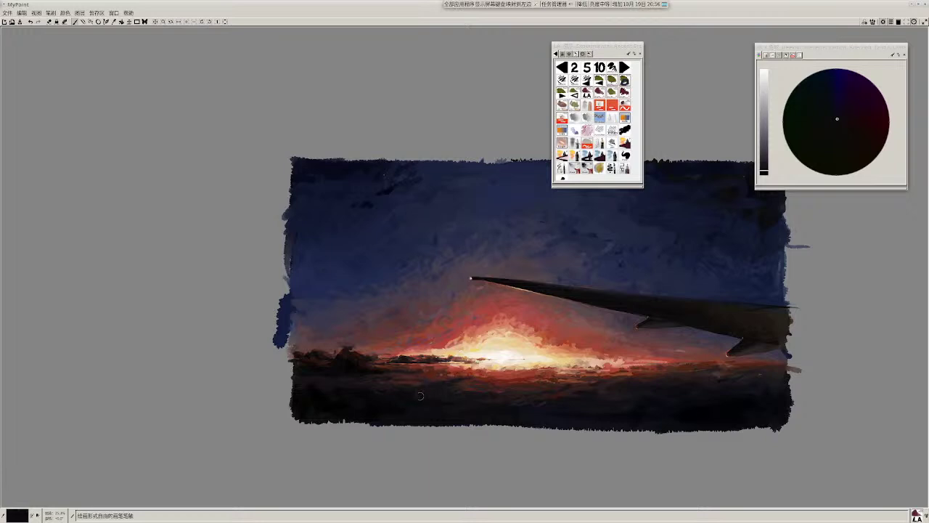
Step: Switch to the acrylic-04-with-water brush, enlarge it, and soften the lower dark clouds with sampled dark brown
{"action": "left_click", "coordinate": [611, 92]}
{"action": "key", "text": "f"}
{"action": "key", "text": "f"}
{"action": "key", "text": "f"}
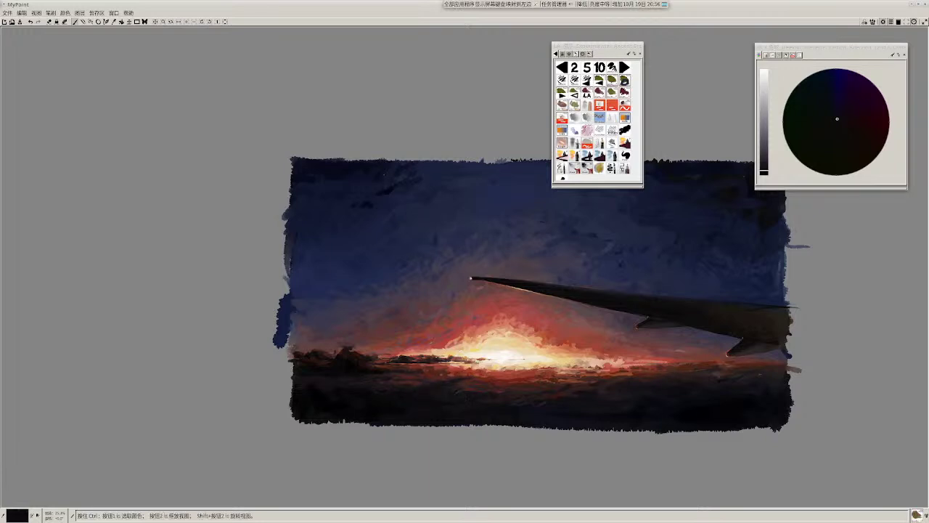
{"action": "left_click", "coordinate": [458, 391], "text": "ctrl"}
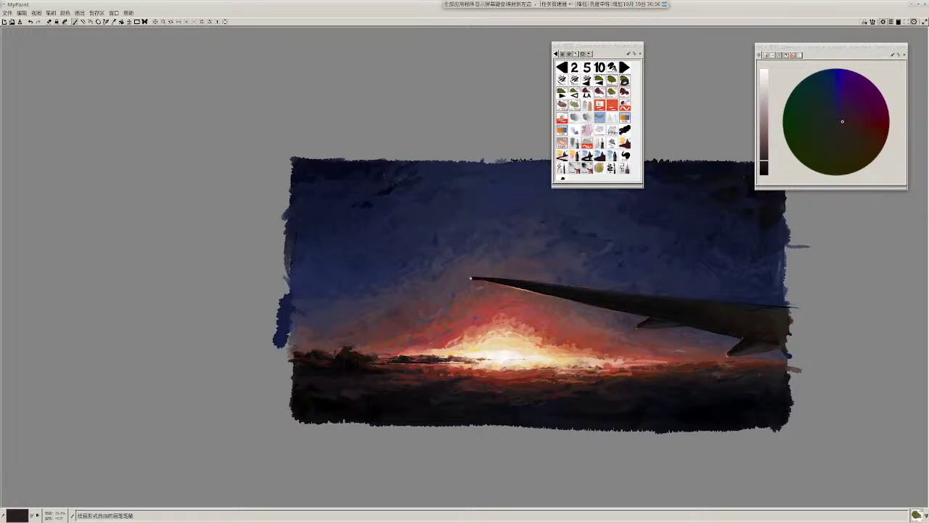
{"action": "left_click_drag", "start_coordinate": [450, 430], "coordinate": [446, 433]}
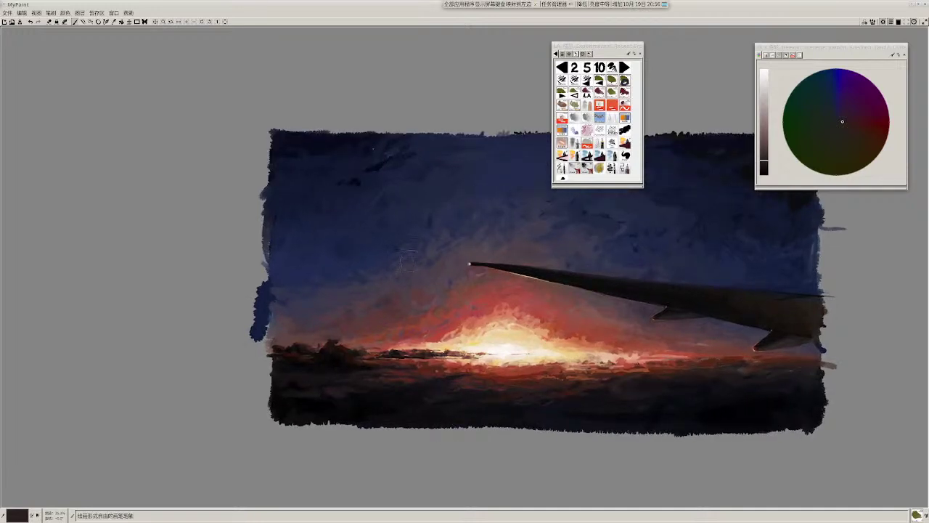
{"action": "left_click_drag", "start_coordinate": [311, 4], "coordinate": [0, 7]}
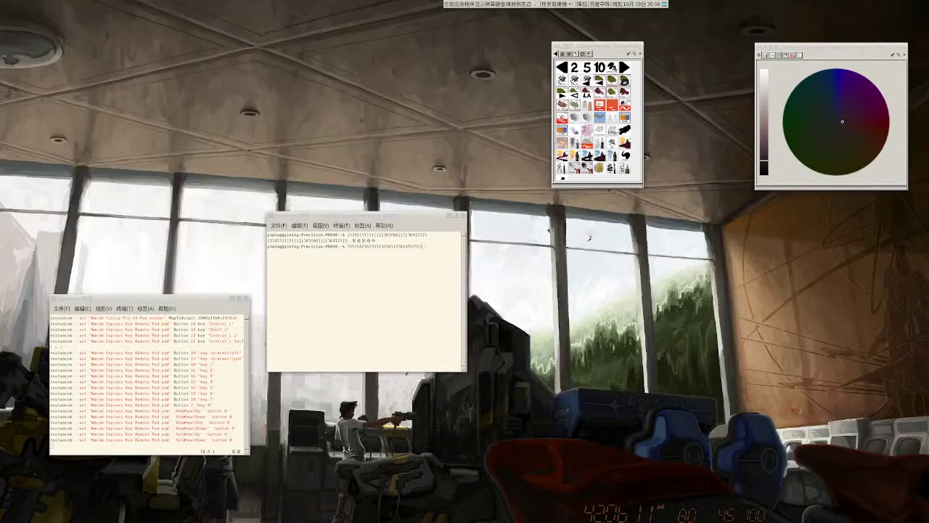
{"action": "middle_click", "coordinate": [71, 39]}
{"action": "left_click", "coordinate": [72, 19]}
{"action": "middle_click", "coordinate": [117, 1]}
{"action": "left_click", "coordinate": [68, 37]}
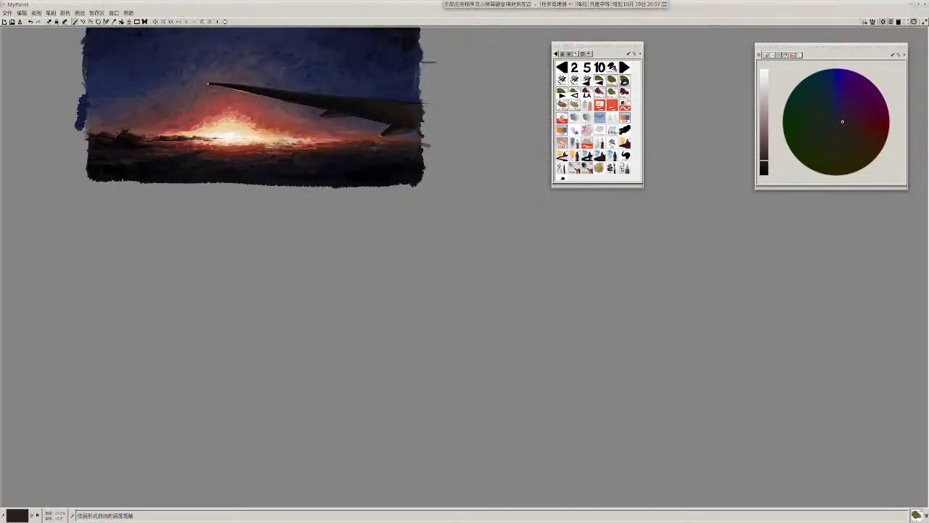
{"action": "left_click_drag", "start_coordinate": [342, 201], "coordinate": [580, 377]}
{"action": "left_click_drag", "start_coordinate": [544, 336], "coordinate": [539, 402]}
{"action": "left_click_drag", "start_coordinate": [344, 348], "coordinate": [556, 396]}
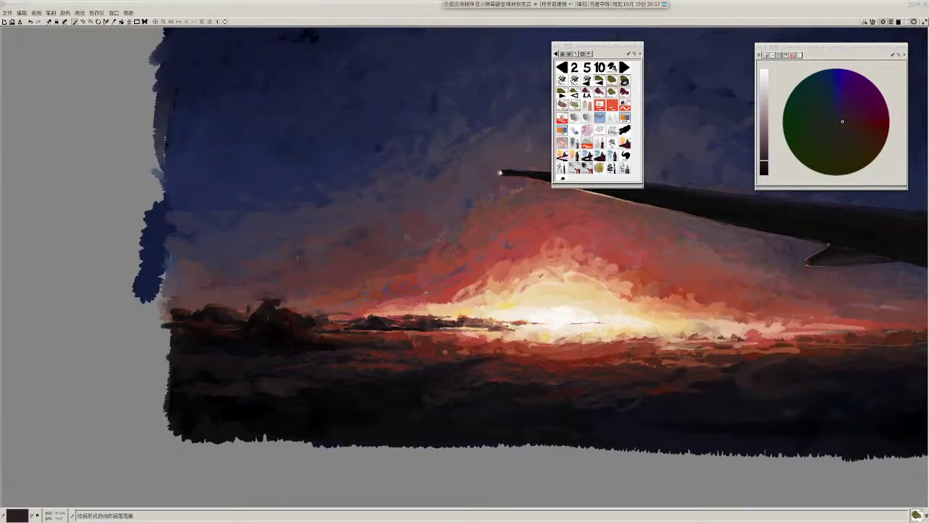
{"action": "key", "text": "alt+F4"}
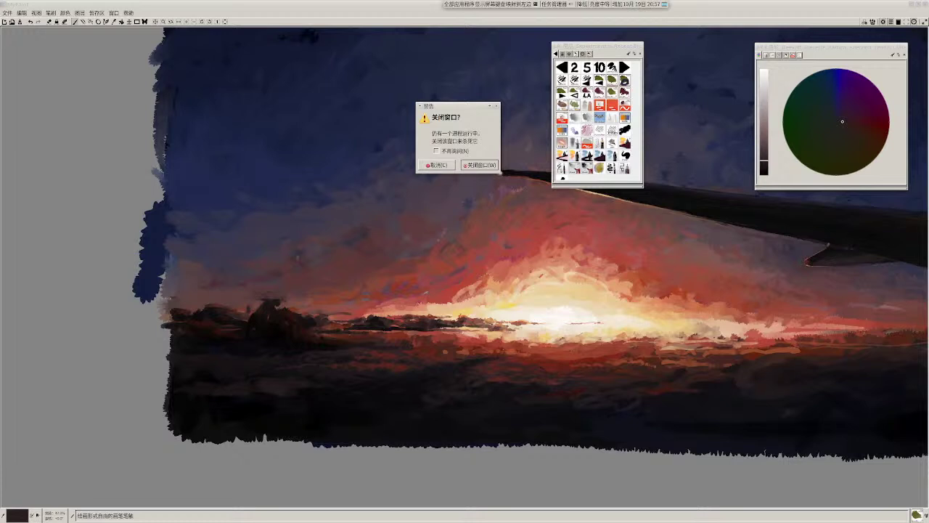
{"action": "left_click", "coordinate": [436, 165]}
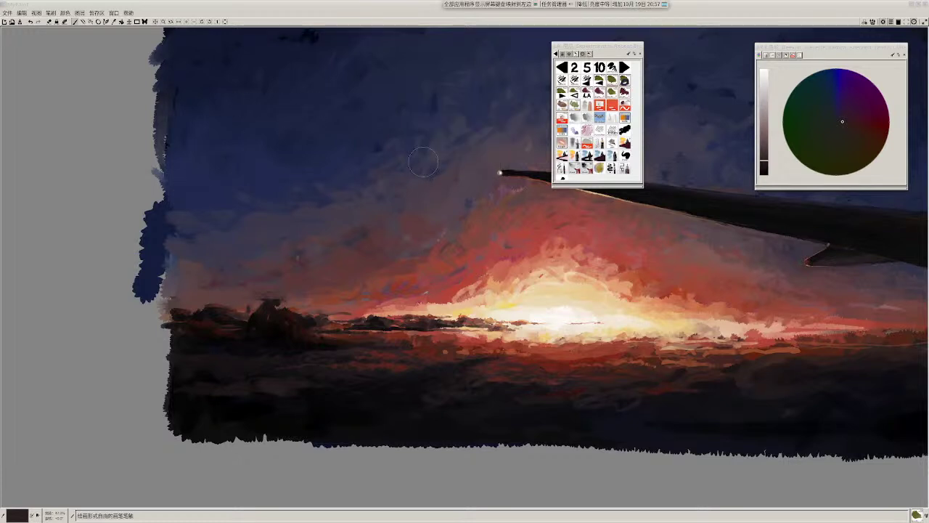
Step: Save the painting as 1019.ora in the Drawings/Daily/2022 folder
{"action": "left_click", "coordinate": [9, 15]}
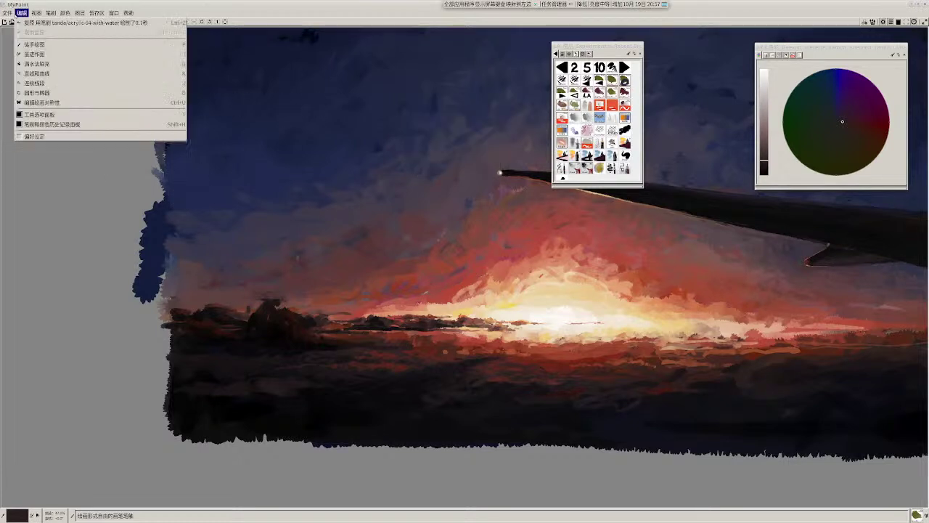
{"action": "left_click", "coordinate": [19, 13]}
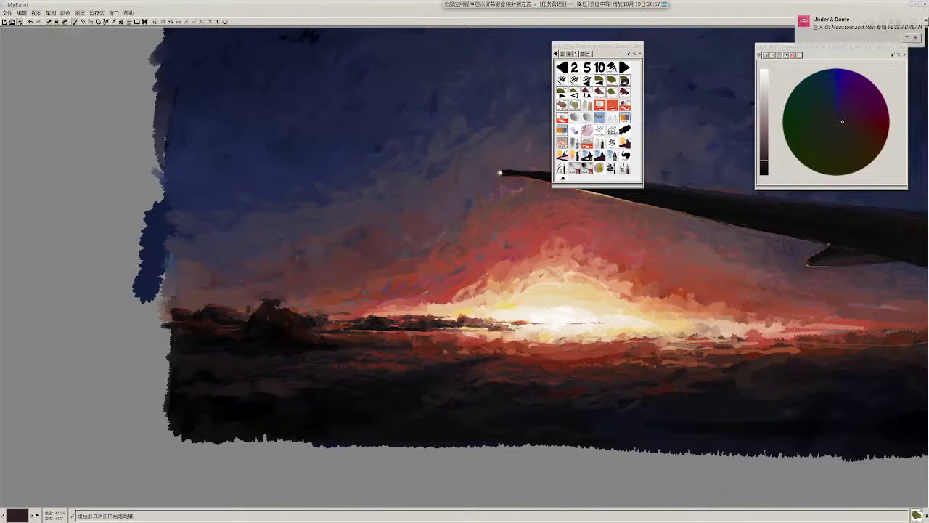
{"action": "key", "text": "ctrl+s"}
{"action": "left_click", "coordinate": [293, 323]}
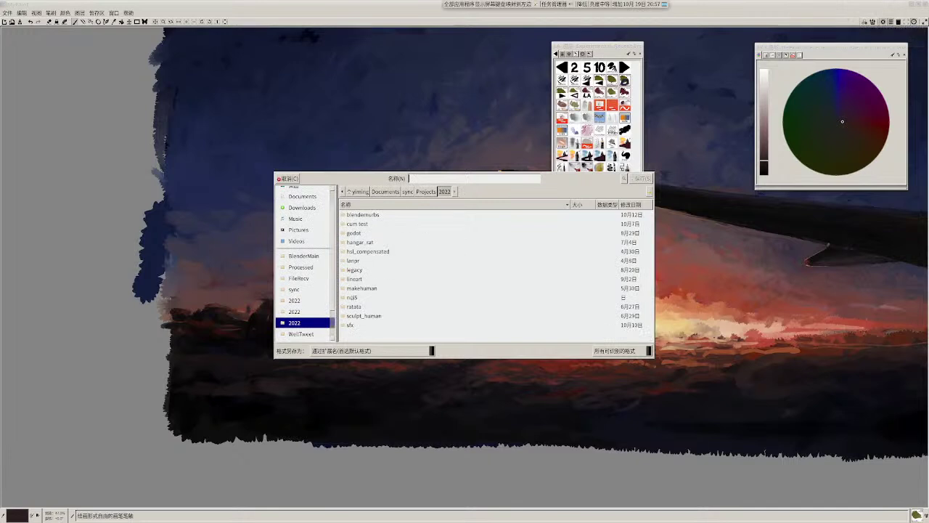
{"action": "left_click", "coordinate": [294, 299]}
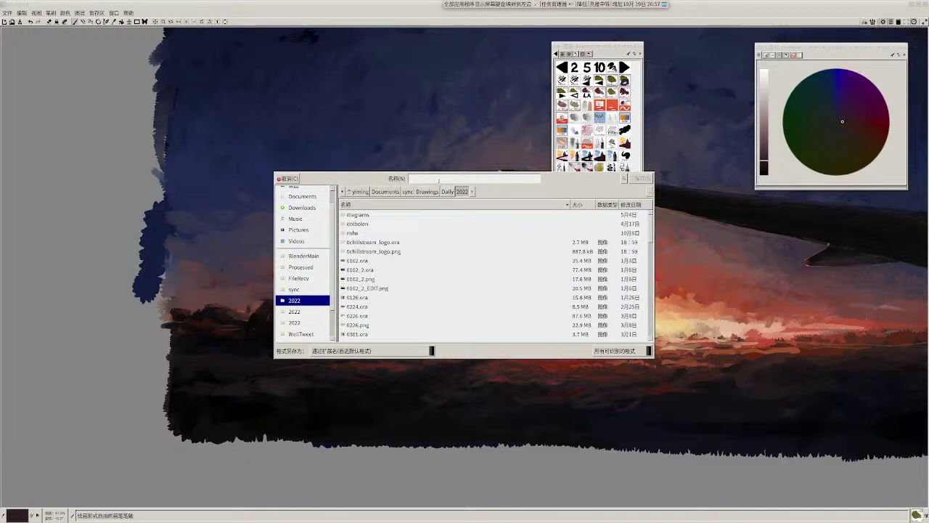
{"action": "type", "text": "10"}
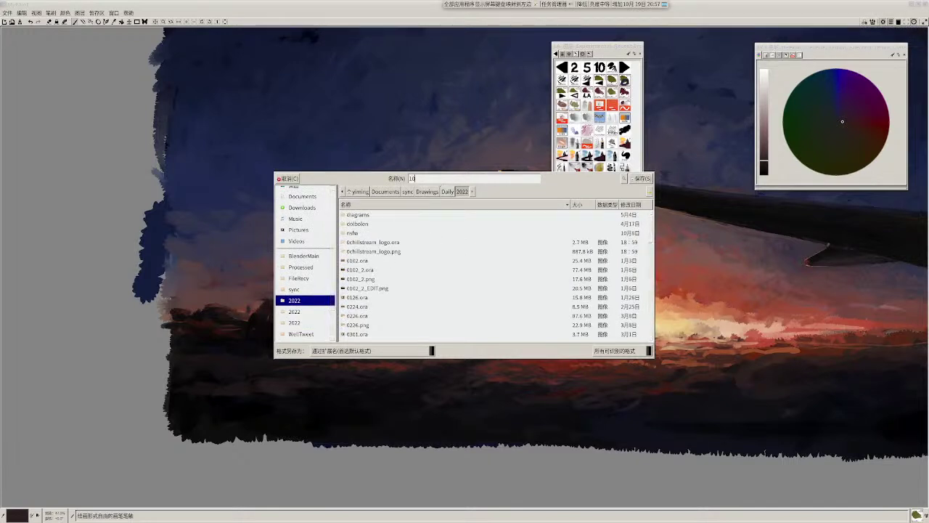
{"action": "type", "text": "19.ora"}
{"action": "key", "text": "Return"}
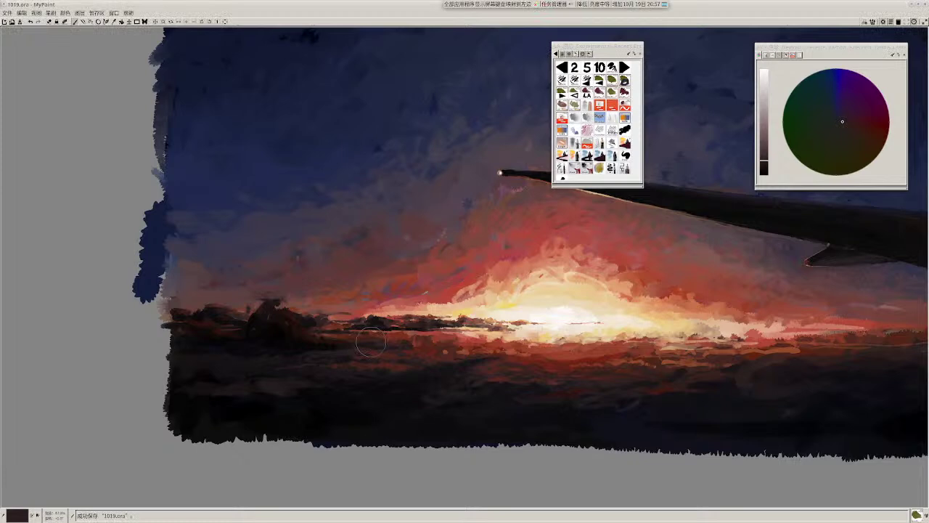
{"action": "left_click_drag", "start_coordinate": [500, 347], "coordinate": [615, 447]}
{"action": "left_click_drag", "start_coordinate": [493, 404], "coordinate": [472, 312]}
{"action": "left_click_drag", "start_coordinate": [471, 312], "coordinate": [516, 316]}
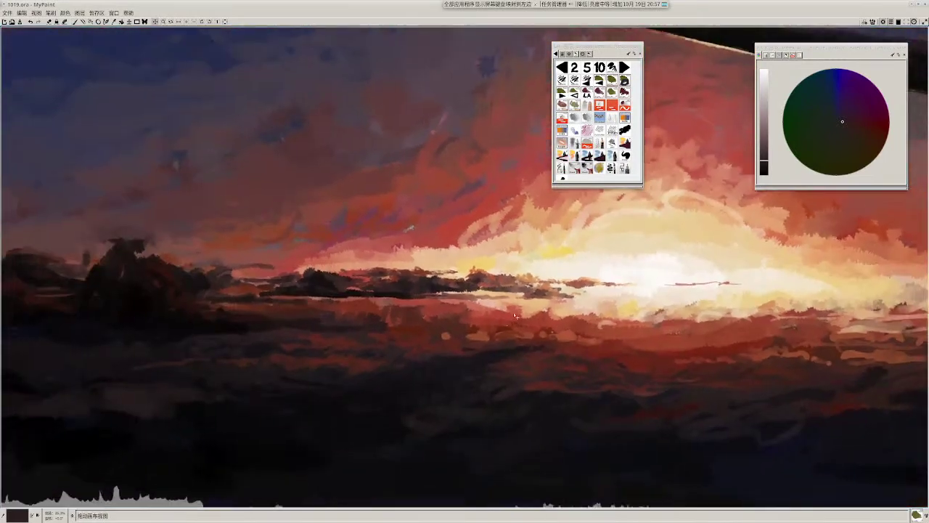
{"action": "key", "text": "comma"}
{"action": "key", "text": "comma"}
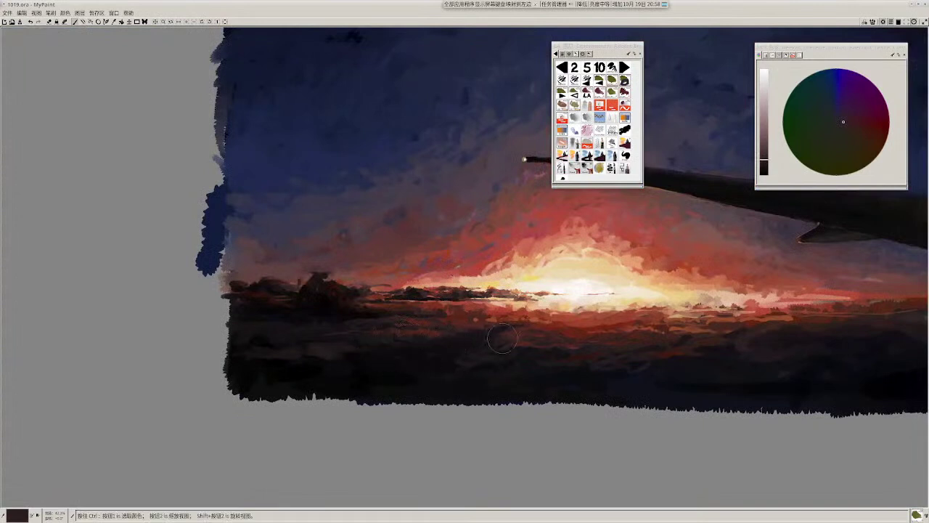
Step: Mix a dark reddish brown and stroke it into the dark cloud layer beneath the cloud mass left of the sun
{"action": "left_click", "coordinate": [765, 153]}
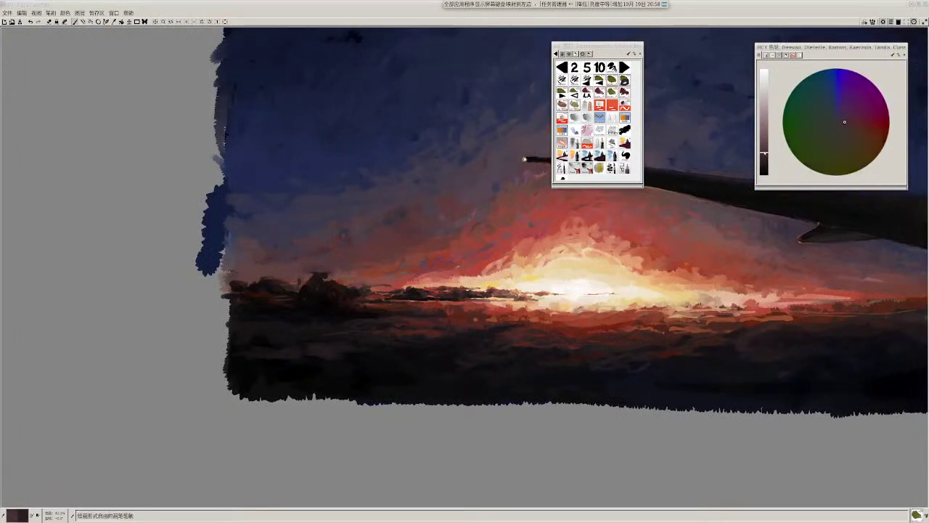
{"action": "left_click", "coordinate": [850, 128]}
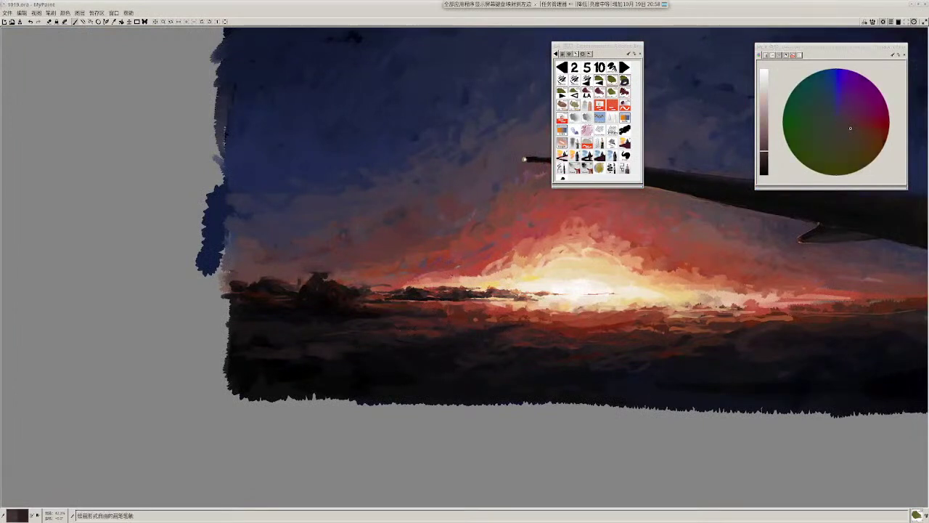
{"action": "left_click", "coordinate": [860, 136]}
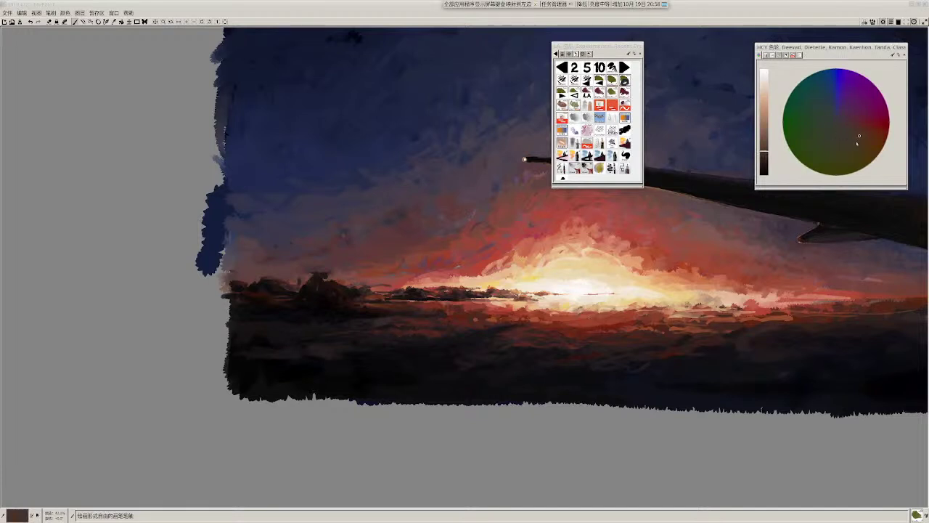
{"action": "left_click", "coordinate": [873, 130]}
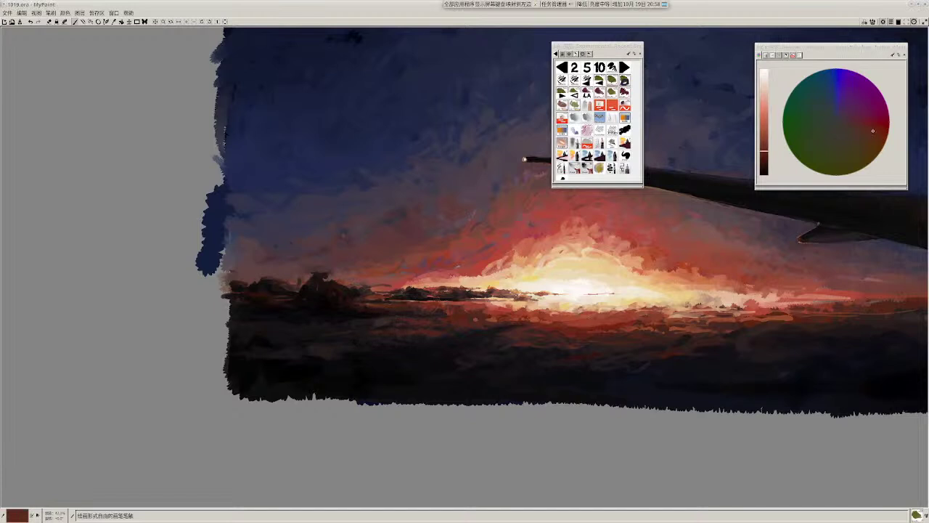
{"action": "left_click", "coordinate": [865, 130]}
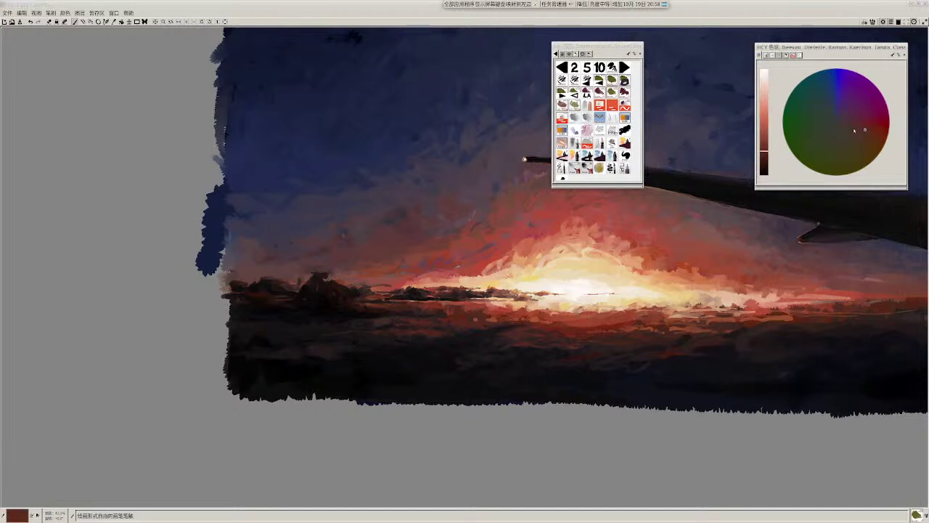
{"action": "left_click", "coordinate": [761, 152]}
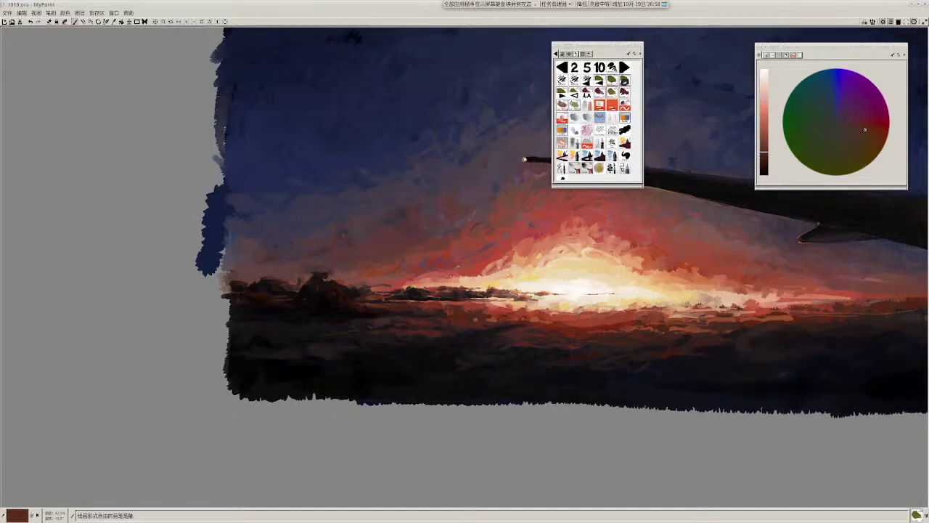
{"action": "left_click", "coordinate": [765, 160]}
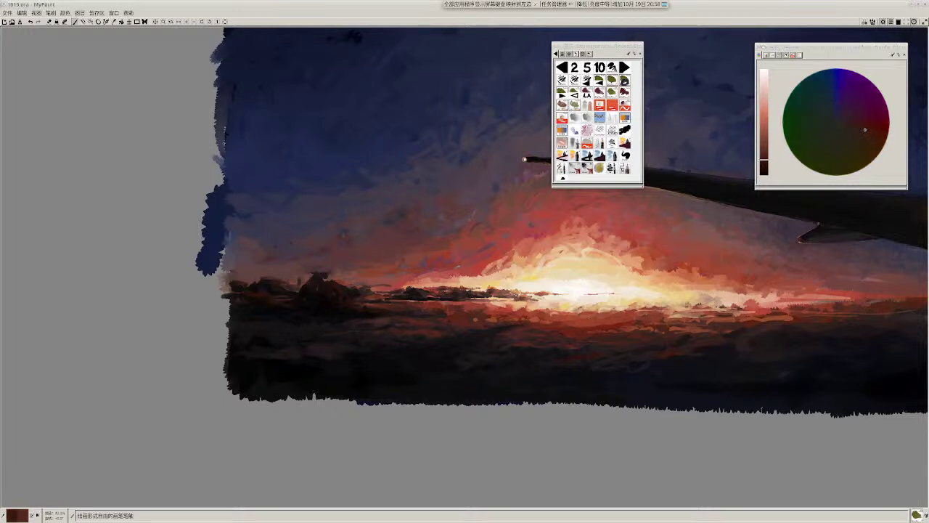
{"action": "left_click_drag", "start_coordinate": [276, 333], "coordinate": [281, 337]}
{"action": "left_click_drag", "start_coordinate": [323, 359], "coordinate": [329, 348]}
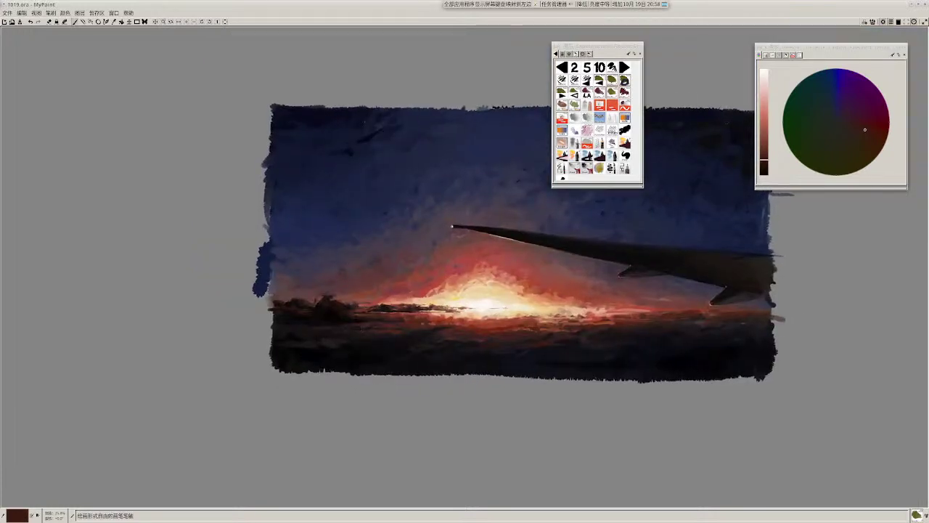
Step: Blend the dark layer directly below the left cloud mass using sampled near-black and dark browns
{"action": "left_click", "coordinate": [346, 318], "text": "ctrl"}
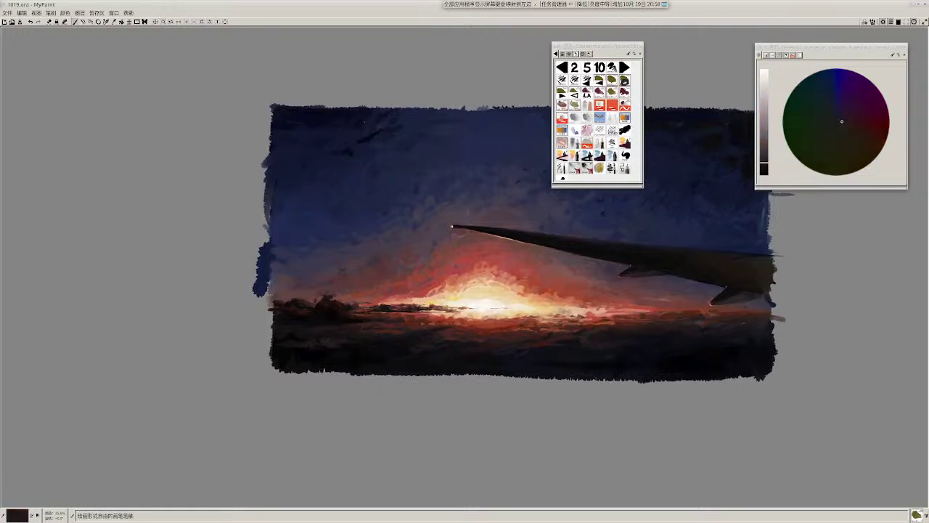
{"action": "left_click", "coordinate": [849, 130]}
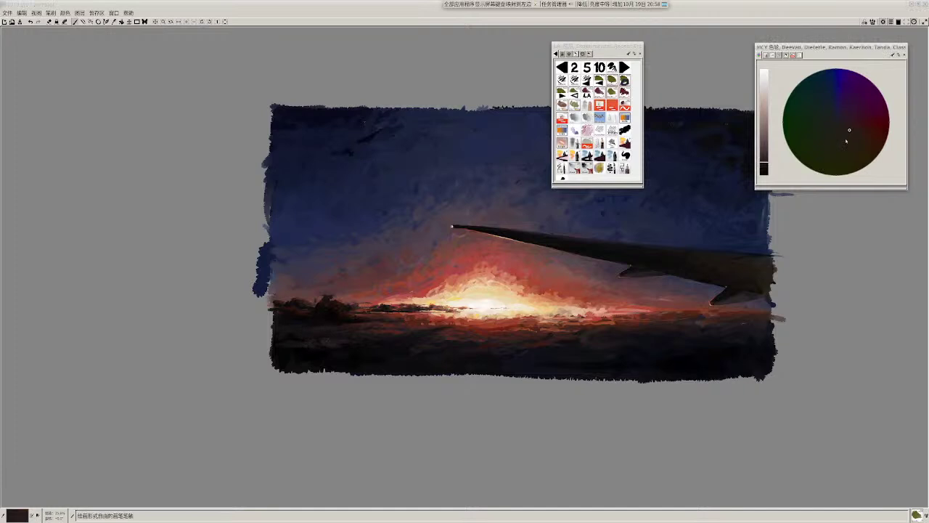
{"action": "left_click", "coordinate": [858, 132]}
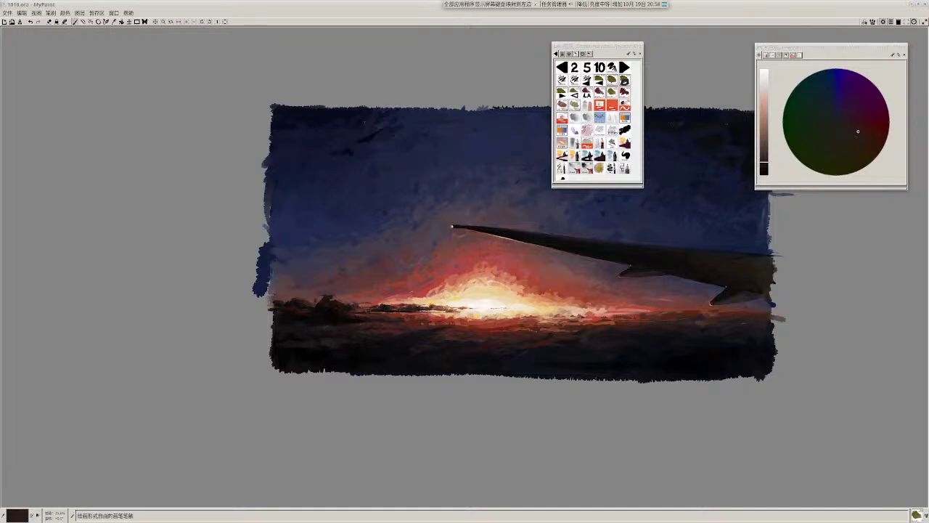
{"action": "left_click", "coordinate": [314, 315], "text": "ctrl"}
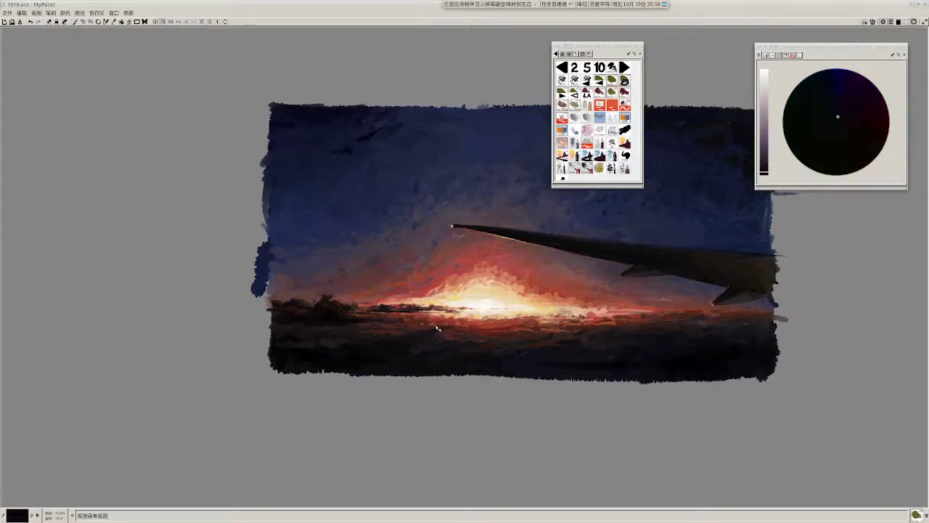
{"action": "scroll", "coordinate": [406, 333], "scroll_direction": "up", "scroll_amount": 1}
{"action": "left_click", "coordinate": [328, 339], "text": "ctrl"}
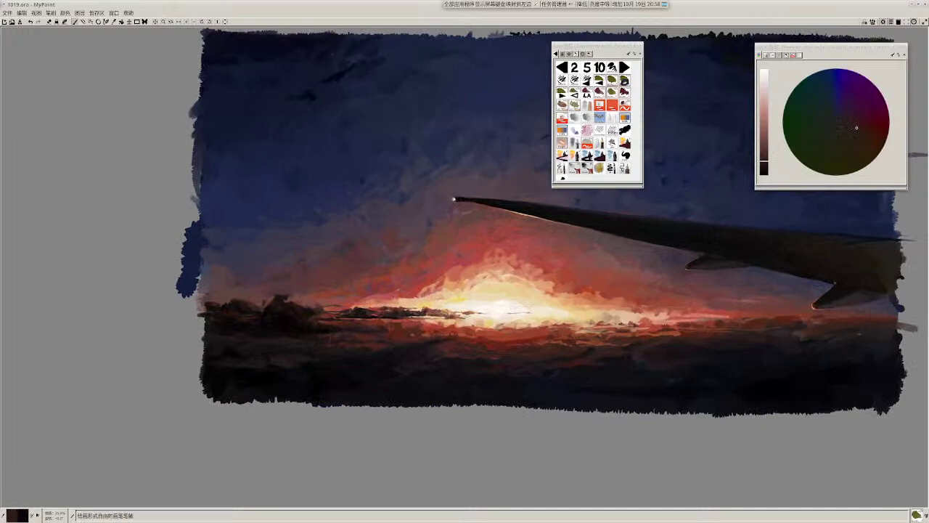
{"action": "left_click_drag", "start_coordinate": [292, 338], "coordinate": [278, 337]}
{"action": "left_click", "coordinate": [279, 338], "text": "ctrl"}
{"action": "left_click", "coordinate": [291, 318], "text": "ctrl"}
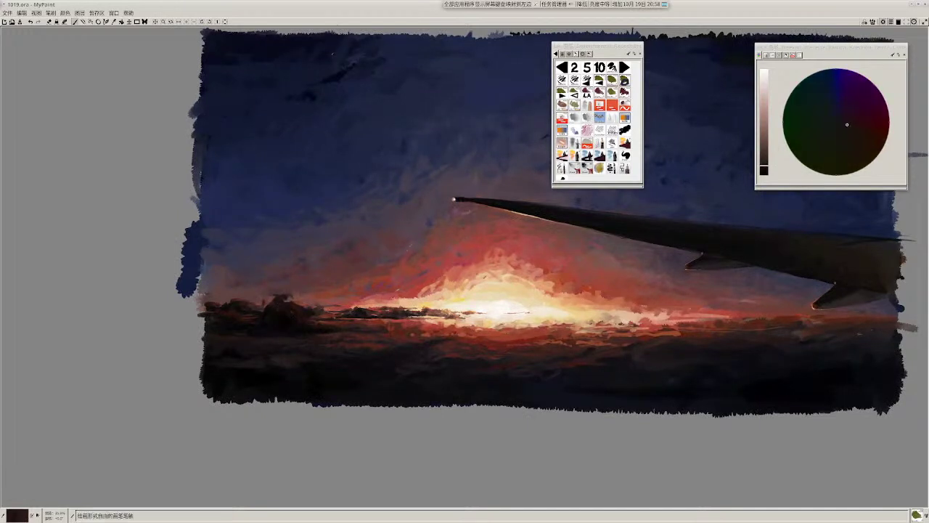
Step: Refine the outline and shading of the rounded left cloud mass with sampled mauve-grey, dark red-brown and near-black
{"action": "left_click", "coordinate": [289, 296], "text": "ctrl"}
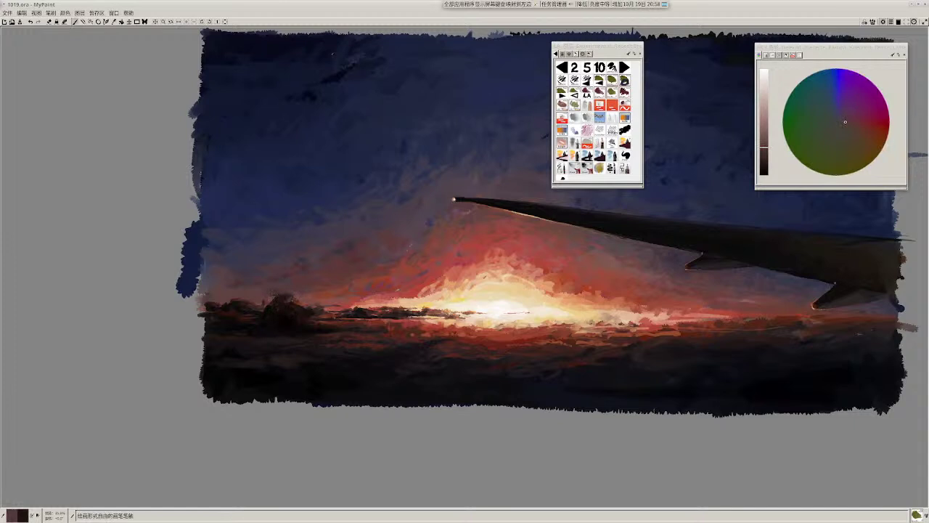
{"action": "left_click", "coordinate": [288, 297], "text": "ctrl"}
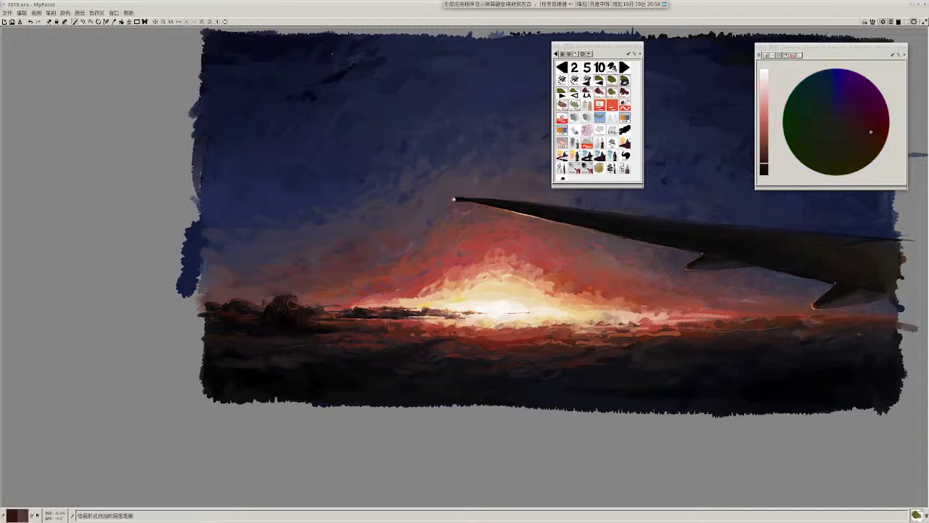
{"action": "left_click", "coordinate": [292, 303], "text": "ctrl"}
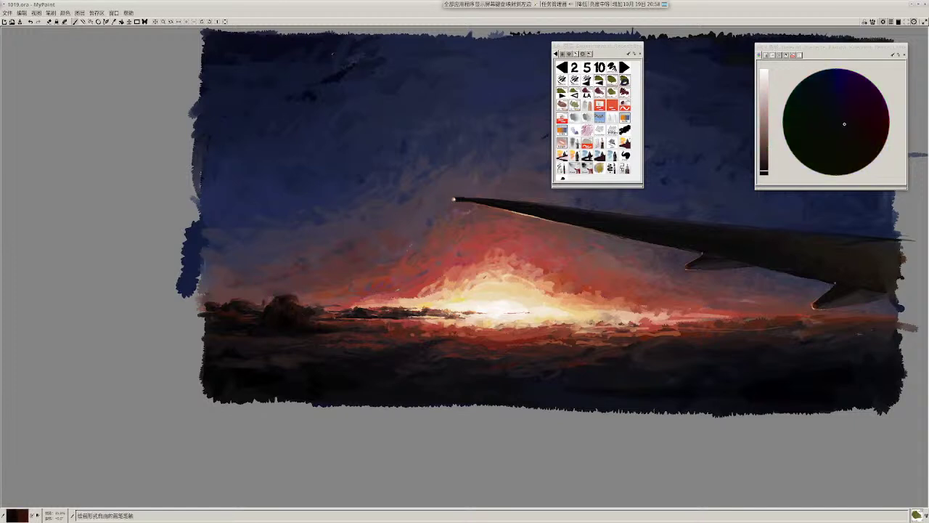
{"action": "left_click", "coordinate": [289, 304], "text": "ctrl"}
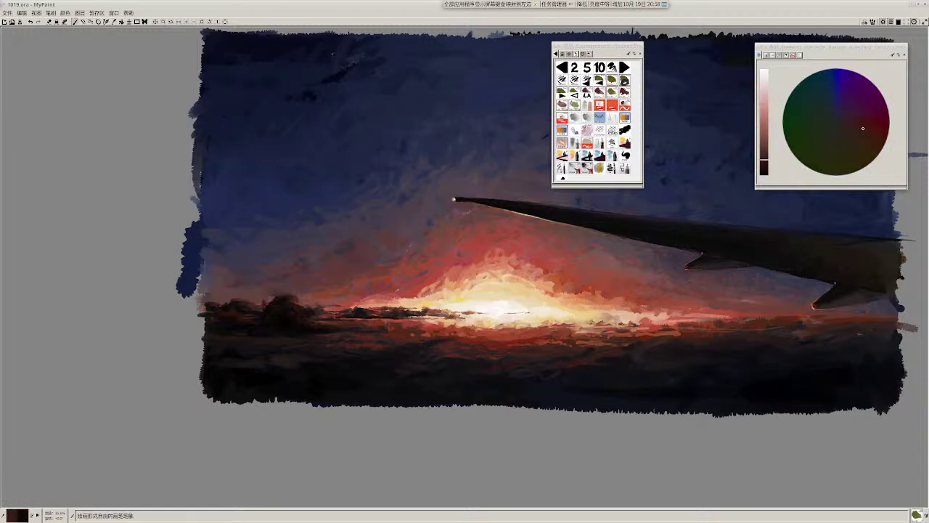
{"action": "left_click", "coordinate": [298, 305], "text": "ctrl"}
{"action": "left_click", "coordinate": [303, 316], "text": "ctrl"}
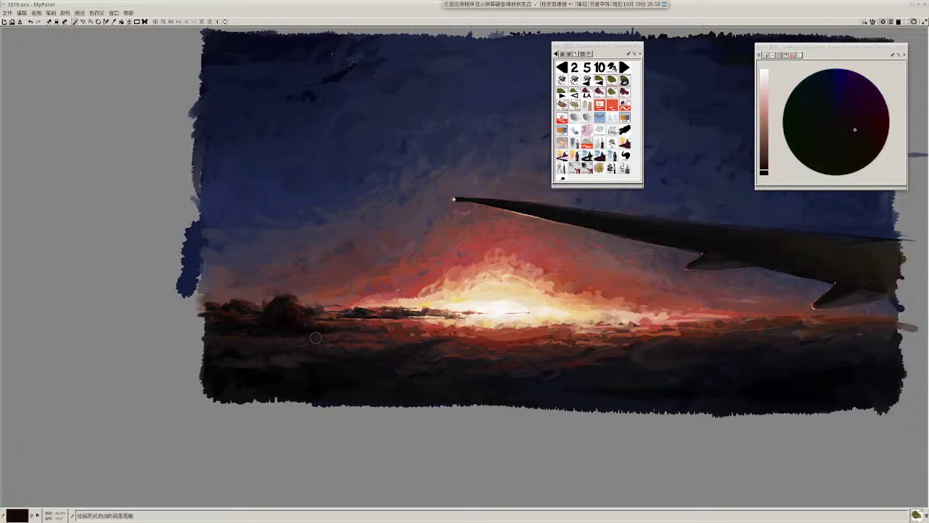
Step: Work sampled dark brown and muted red into the clouds beneath the left end of the thin cloud strip
{"action": "left_click", "coordinate": [305, 339], "text": "ctrl"}
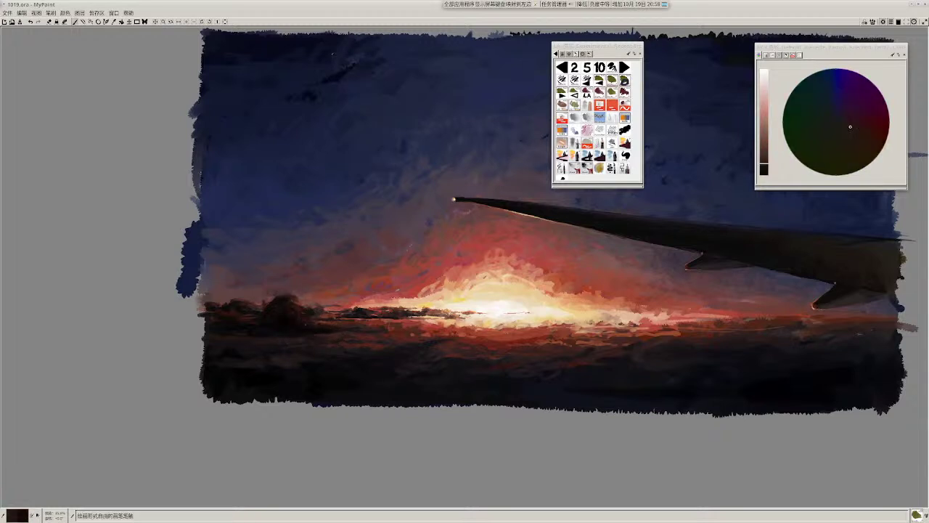
{"action": "left_click", "coordinate": [360, 336], "text": "ctrl"}
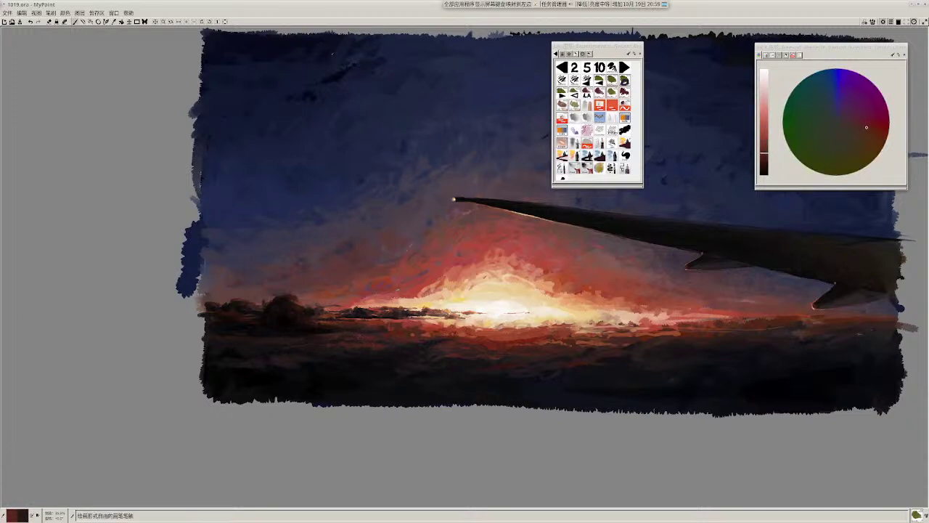
{"action": "left_click", "coordinate": [372, 331], "text": "ctrl"}
{"action": "left_click_drag", "start_coordinate": [365, 336], "coordinate": [356, 336]}
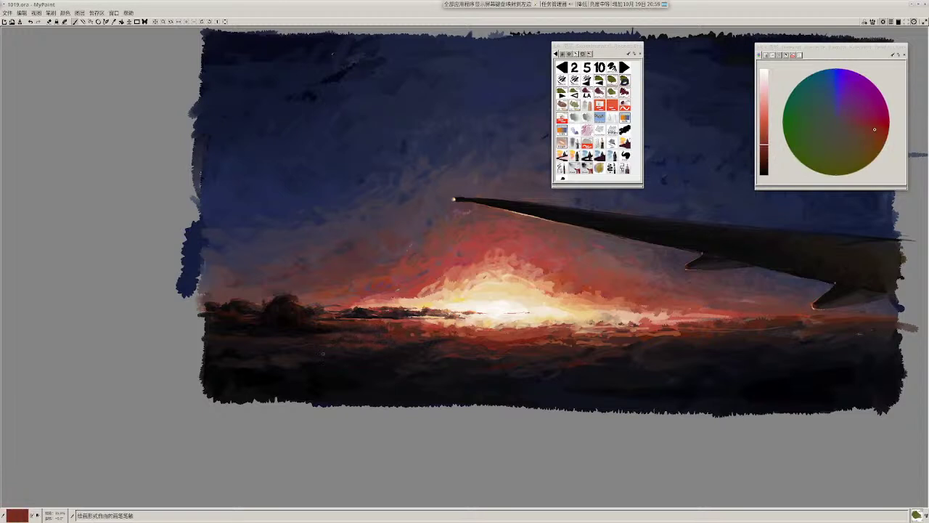
Step: Darken the lower-left cloud layer beneath the reddish band with short strokes of sampled dark brown and near-black
{"action": "scroll", "coordinate": [375, 357], "scroll_direction": "down", "scroll_amount": 2}
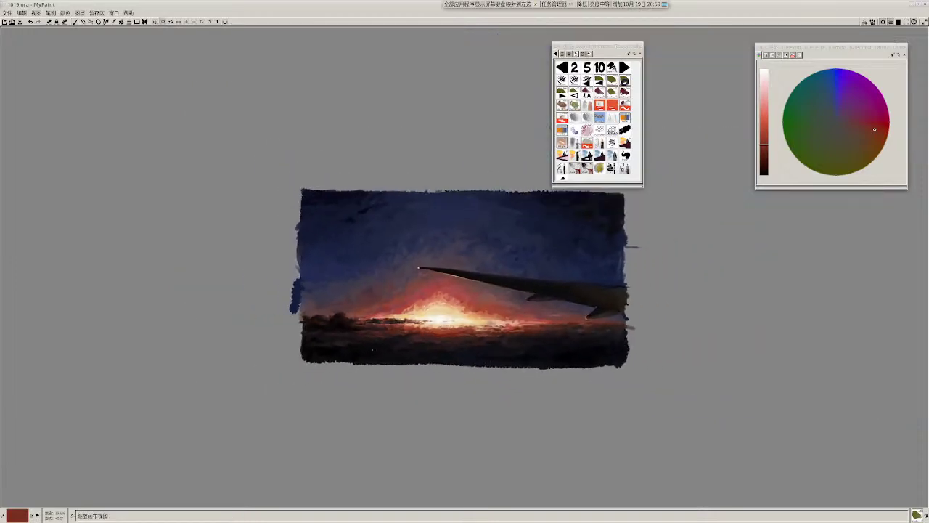
{"action": "scroll", "coordinate": [371, 351], "scroll_direction": "up", "scroll_amount": 2}
{"action": "key", "text": "r"}
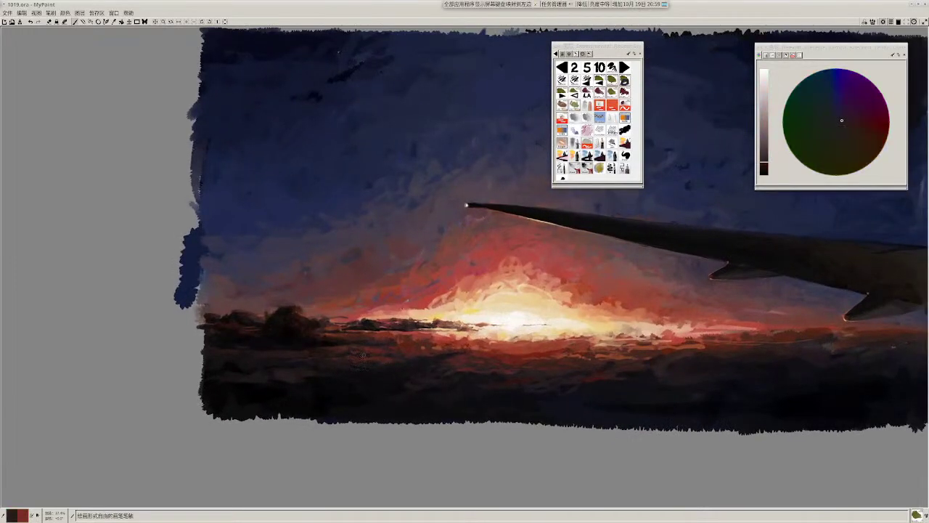
{"action": "left_click", "coordinate": [372, 363], "text": "ctrl"}
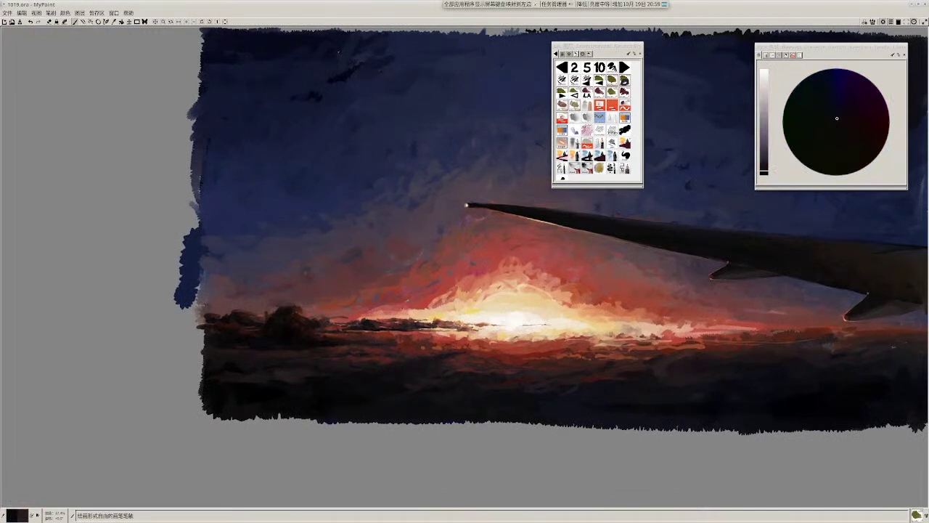
{"action": "left_click_drag", "start_coordinate": [371, 360], "coordinate": [356, 368]}
{"action": "key", "text": "r"}
{"action": "left_click", "coordinate": [359, 366], "text": "ctrl"}
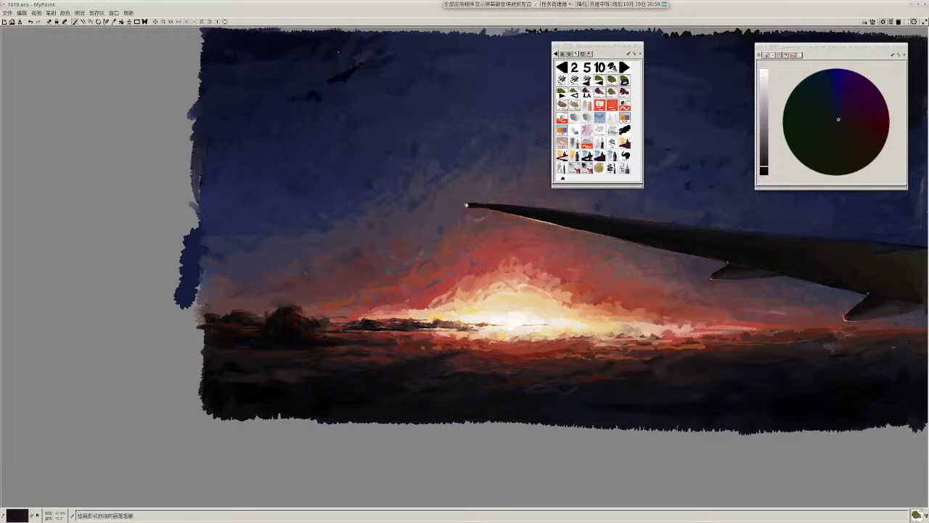
Step: Blend the reddish band below the thin cloud strip into the dark clouds with sampled reds and dark browns
{"action": "scroll", "coordinate": [465, 323], "scroll_direction": "down", "scroll_amount": 4}
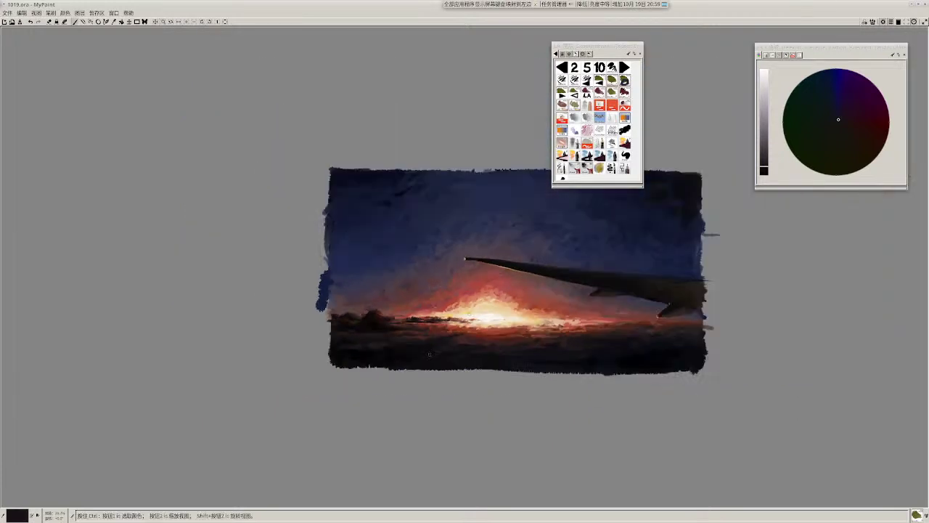
{"action": "scroll", "coordinate": [436, 343], "scroll_direction": "up", "scroll_amount": 3}
{"action": "scroll", "coordinate": [429, 331], "scroll_direction": "down", "scroll_amount": 1}
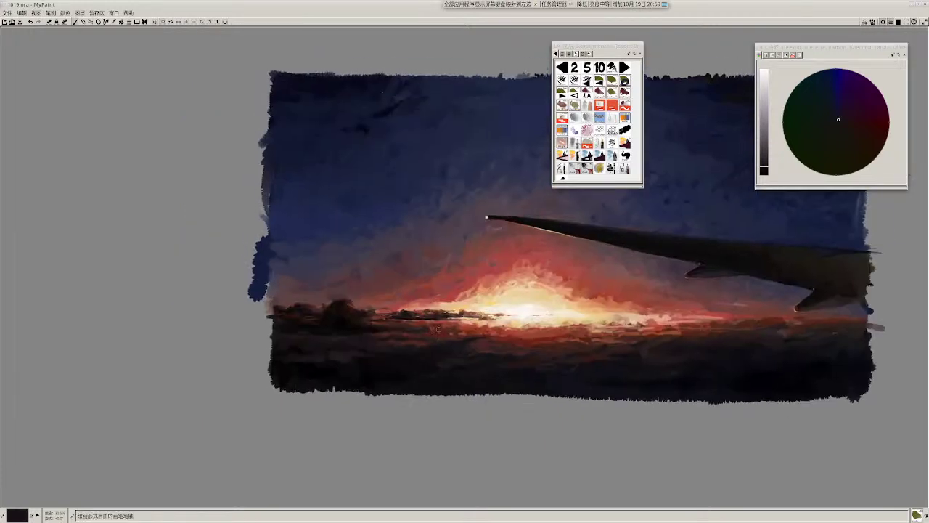
{"action": "left_click", "coordinate": [439, 343], "text": "ctrl"}
{"action": "mouse_move", "coordinate": [429, 333]}
{"action": "left_mouse_down"}
{"action": "mouse_move", "coordinate": [445, 332]}
{"action": "mouse_move", "coordinate": [436, 333]}
{"action": "left_mouse_up"}
{"action": "left_click", "coordinate": [436, 341], "text": "ctrl"}
{"action": "left_click", "coordinate": [434, 331], "text": "ctrl"}
{"action": "left_click", "coordinate": [430, 334], "text": "ctrl"}
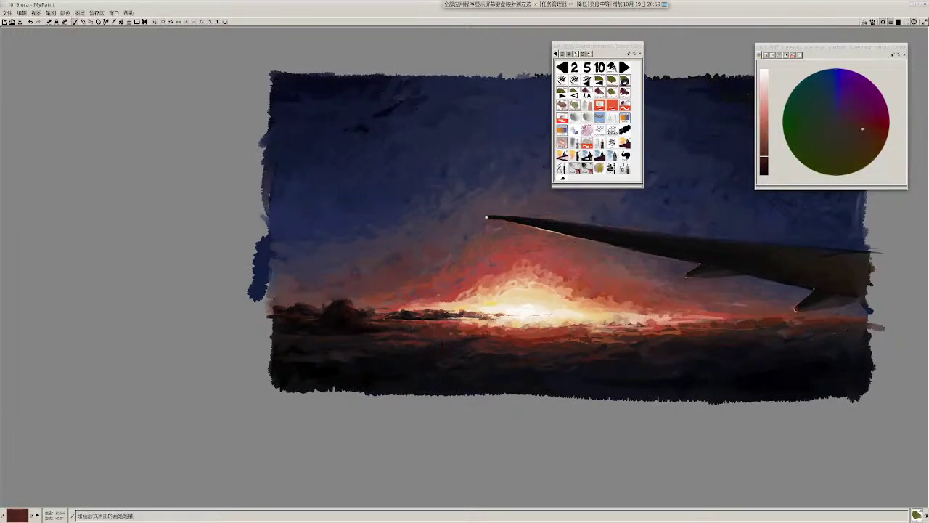
{"action": "left_click", "coordinate": [425, 330], "text": "ctrl"}
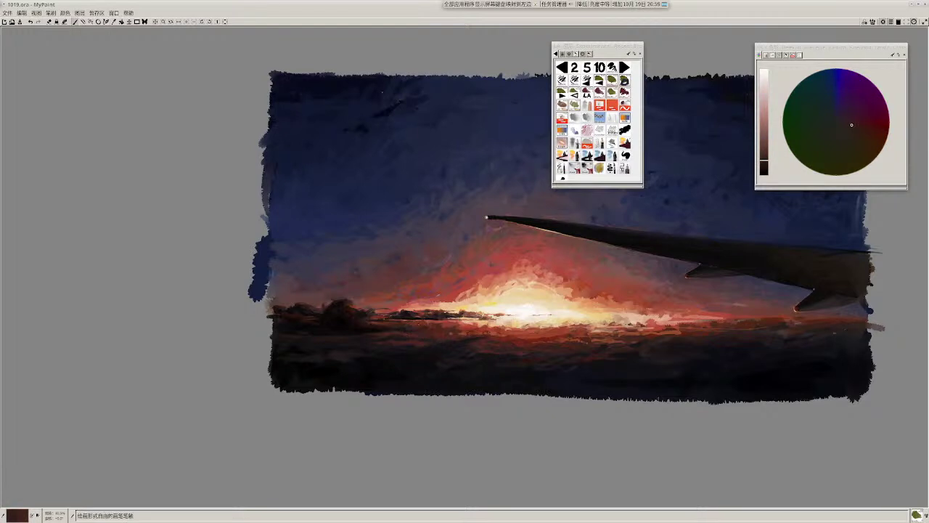
Step: Sample near-black for the dark clouds below the glow, and switch to the brush marked LA
{"action": "scroll", "coordinate": [516, 360], "scroll_direction": "up", "scroll_amount": 1}
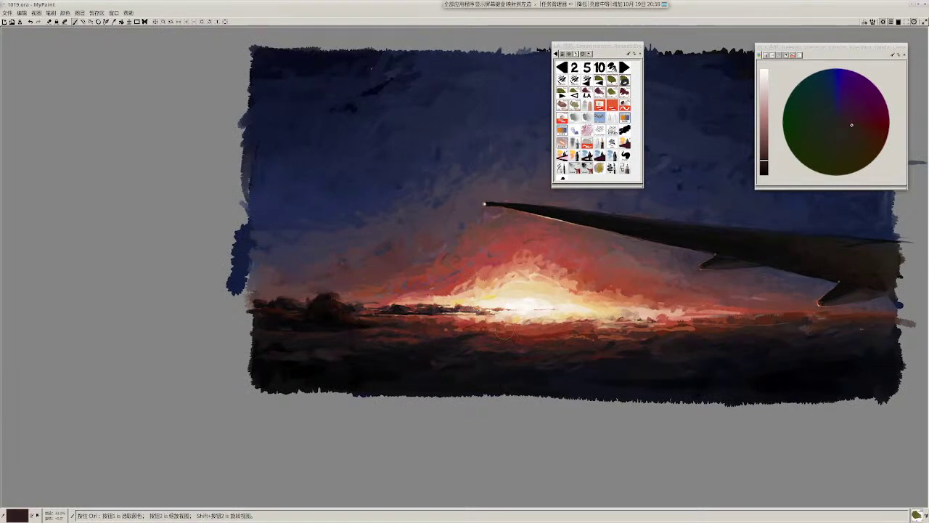
{"action": "left_click", "coordinate": [473, 335], "text": "ctrl"}
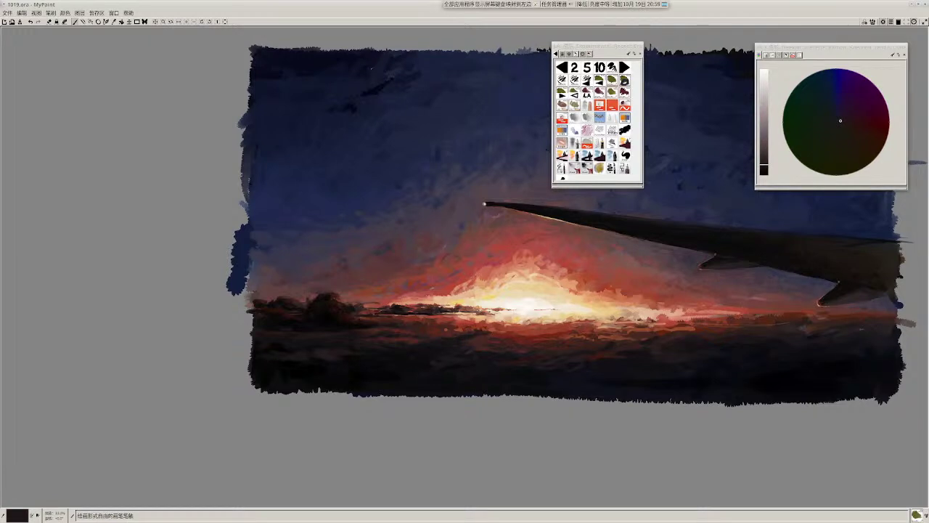
{"action": "left_click", "coordinate": [588, 93]}
{"action": "left_click_drag", "start_coordinate": [557, 354], "coordinate": [556, 345]}
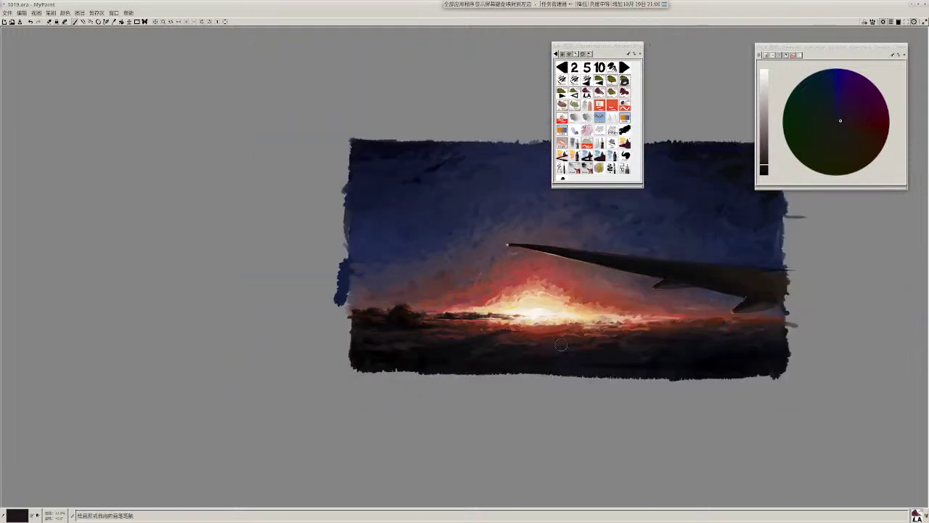
Step: Blend the dark clouds directly below the glow with sampled dark reddish brown and near-black
{"action": "left_click_drag", "start_coordinate": [634, 388], "coordinate": [627, 392]}
{"action": "scroll", "coordinate": [627, 393], "scroll_direction": "up", "scroll_amount": 3}
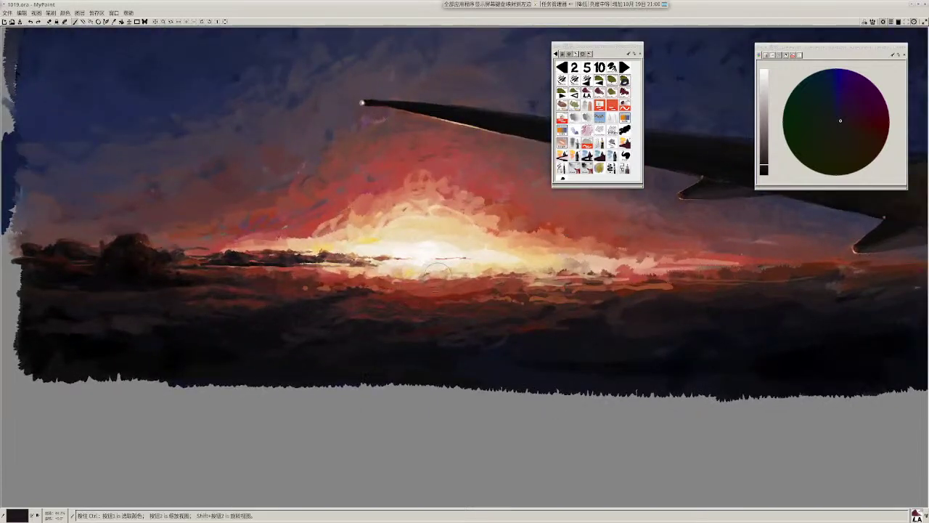
{"action": "left_click_drag", "start_coordinate": [421, 284], "coordinate": [480, 304]}
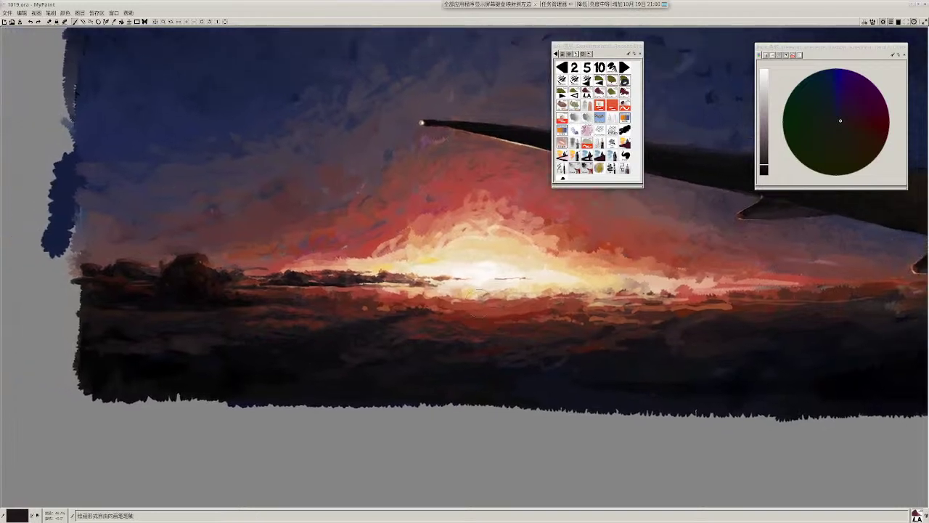
{"action": "left_click", "coordinate": [457, 319], "text": "ctrl"}
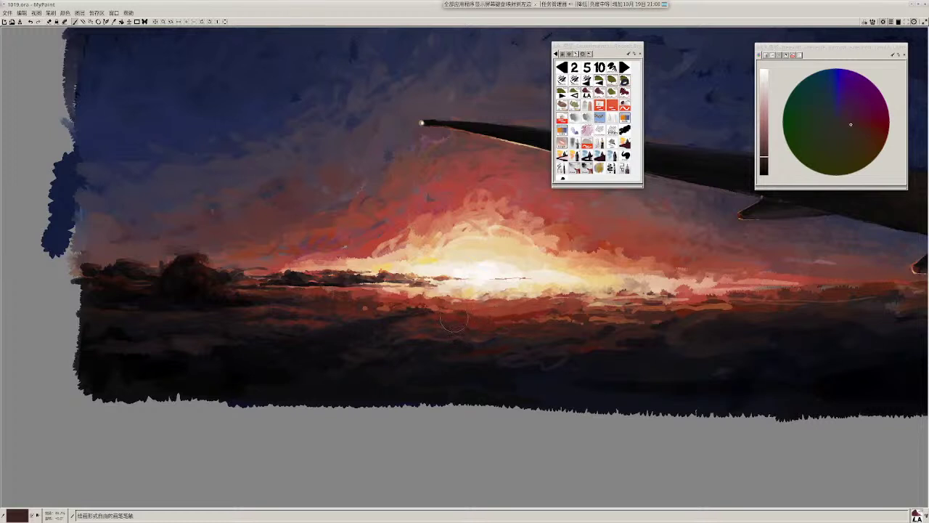
{"action": "left_click", "coordinate": [458, 330], "text": "ctrl"}
{"action": "left_click_drag", "start_coordinate": [508, 346], "coordinate": [491, 339]}
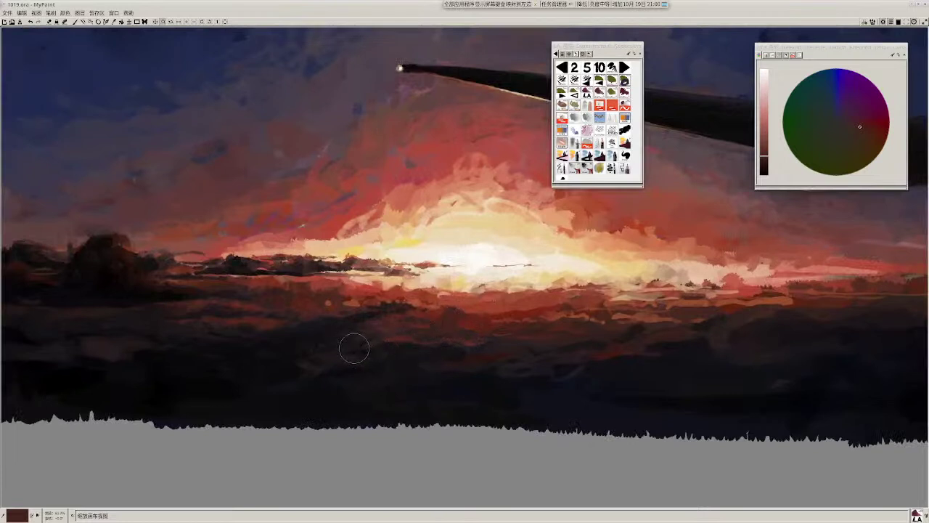
{"action": "left_click", "coordinate": [347, 349], "text": "ctrl"}
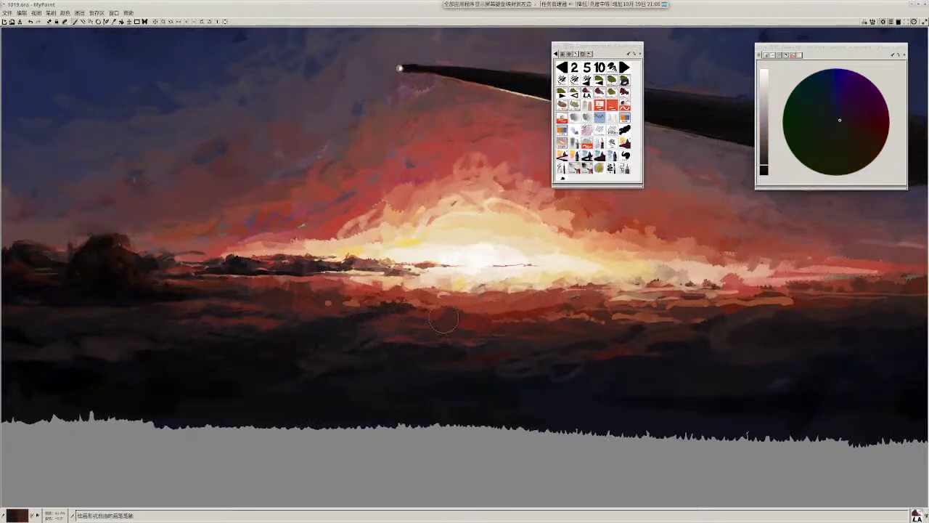
{"action": "mouse_move", "coordinate": [442, 323]}
{"action": "left_mouse_down"}
{"action": "mouse_move", "coordinate": [467, 336]}
{"action": "mouse_move", "coordinate": [472, 308]}
{"action": "mouse_move", "coordinate": [453, 321]}
{"action": "left_mouse_up"}
Step: Even out the dark cloud layer beneath the reddish band with sampled dark brown and dark violet-grey
{"action": "scroll", "coordinate": [454, 321], "scroll_direction": "down", "scroll_amount": 5}
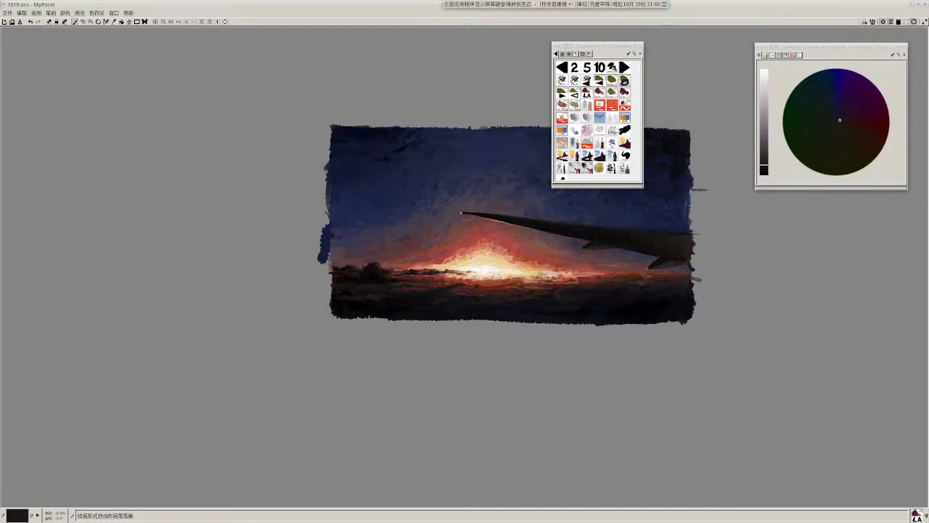
{"action": "scroll", "coordinate": [496, 276], "scroll_direction": "up", "scroll_amount": 2}
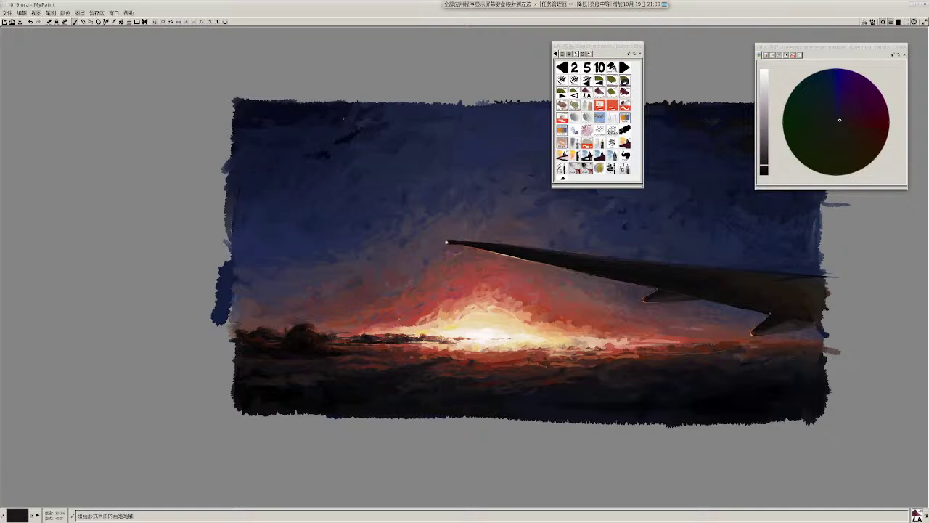
{"action": "left_click_drag", "start_coordinate": [513, 354], "coordinate": [511, 384]}
{"action": "left_click_drag", "start_coordinate": [509, 381], "coordinate": [575, 374]}
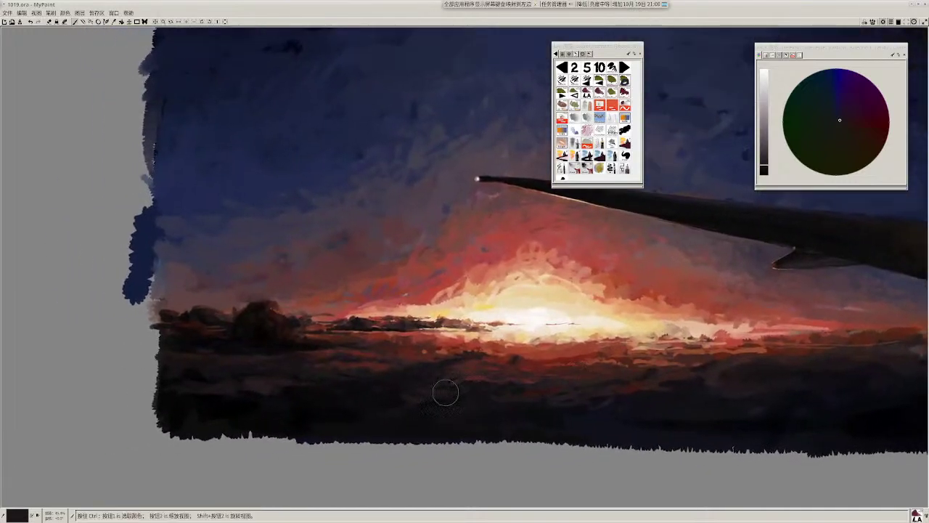
{"action": "left_click", "coordinate": [545, 373], "text": "ctrl"}
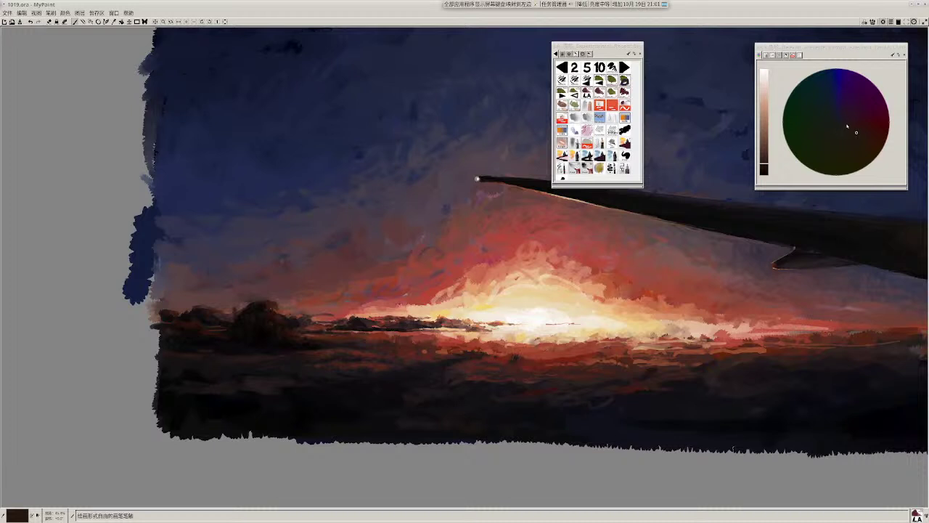
{"action": "left_click", "coordinate": [425, 419], "text": "ctrl"}
{"action": "mouse_move", "coordinate": [571, 423]}
{"action": "left_mouse_down"}
{"action": "mouse_move", "coordinate": [581, 425]}
{"action": "mouse_move", "coordinate": [564, 439]}
{"action": "mouse_move", "coordinate": [617, 422]}
{"action": "mouse_move", "coordinate": [479, 408]}
{"action": "left_mouse_up"}
{"action": "left_click", "coordinate": [475, 409], "text": "ctrl"}
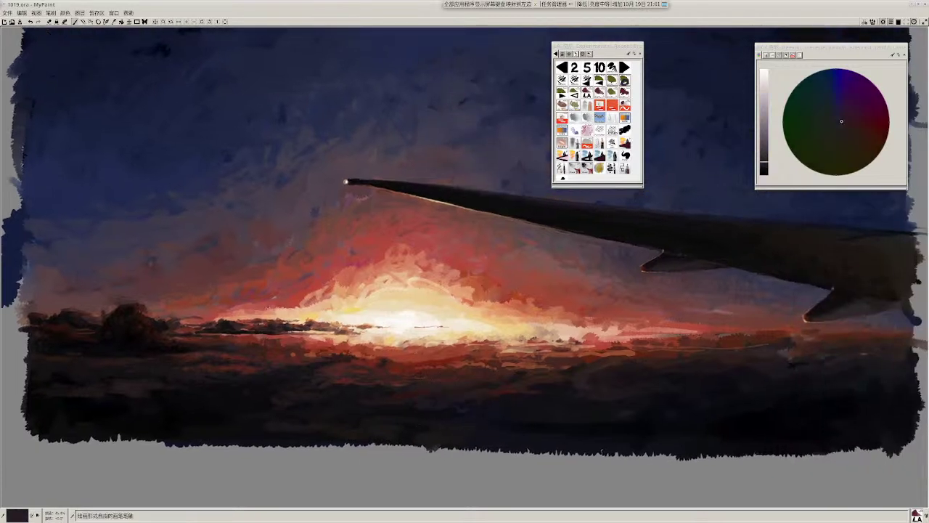
Step: Extend the painting's ragged lower edge near both bottom corners with sampled near-black strokes
{"action": "left_click", "coordinate": [598, 427], "text": "ctrl"}
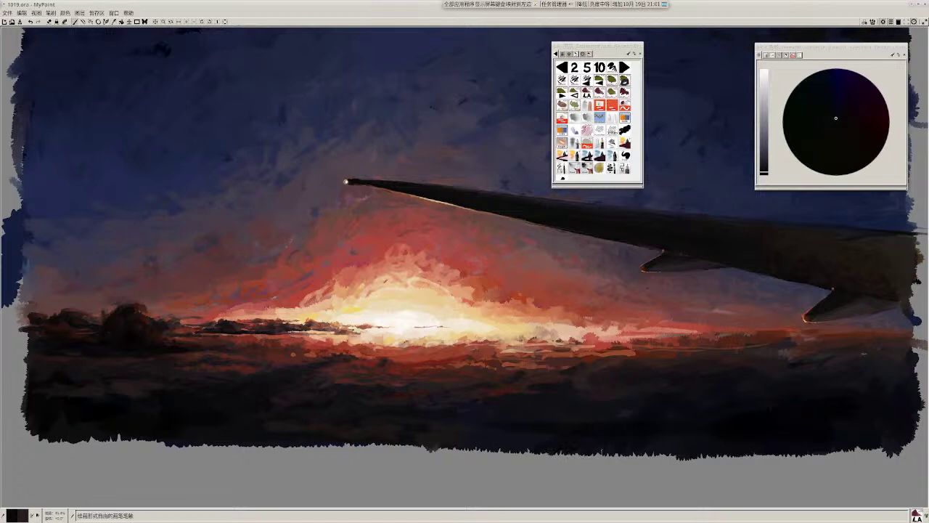
{"action": "left_click_drag", "start_coordinate": [761, 460], "coordinate": [781, 455]}
{"action": "left_click_drag", "start_coordinate": [877, 453], "coordinate": [885, 450]}
{"action": "left_click_drag", "start_coordinate": [77, 442], "coordinate": [21, 449]}
{"action": "scroll", "coordinate": [372, 412], "scroll_direction": "down", "scroll_amount": 2}
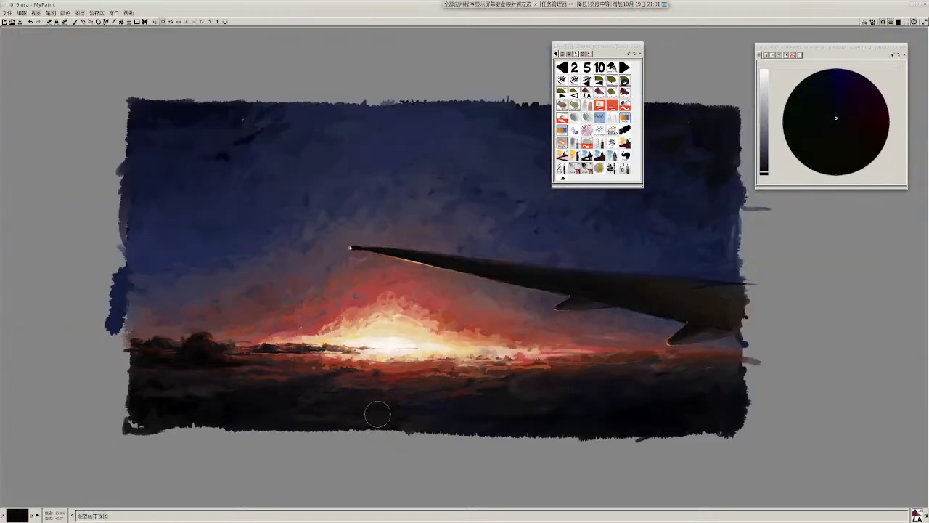
{"action": "left_click_drag", "start_coordinate": [339, 423], "coordinate": [344, 443]}
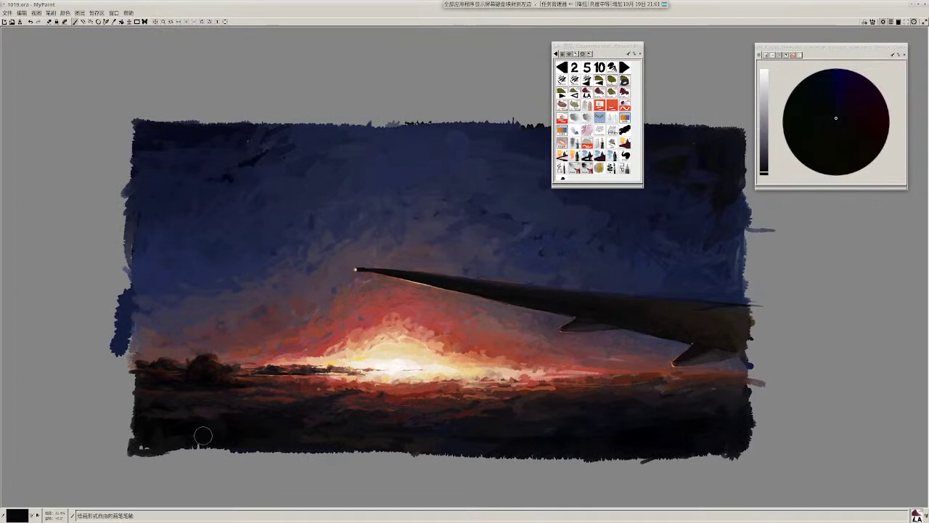
{"action": "mouse_move", "coordinate": [230, 448]}
{"action": "left_mouse_down"}
{"action": "mouse_move", "coordinate": [187, 450]}
{"action": "mouse_move", "coordinate": [230, 450]}
{"action": "left_mouse_up"}
Step: Sample dark red and dark brown from the clouds beneath the sun, keeping the brush marked LA
{"action": "scroll", "coordinate": [563, 449], "scroll_direction": "up", "scroll_amount": 3}
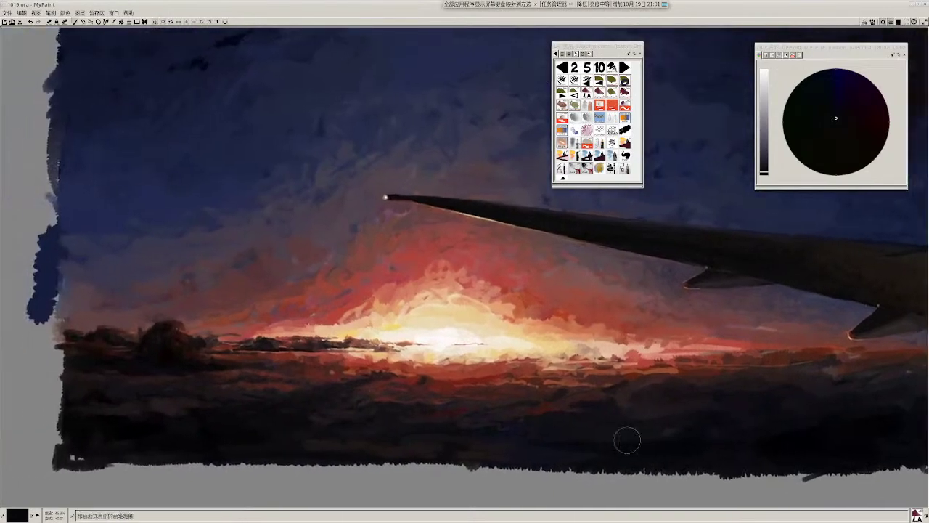
{"action": "left_click", "coordinate": [416, 392], "text": "ctrl"}
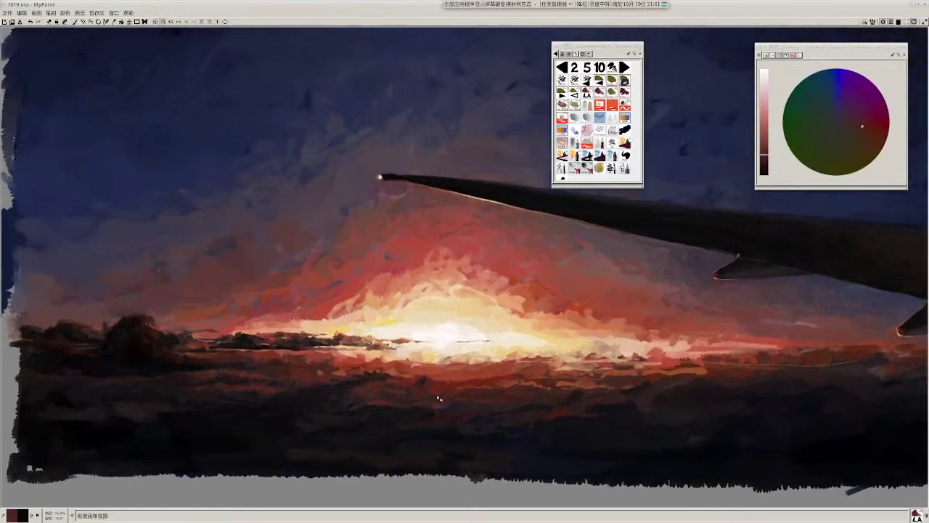
{"action": "scroll", "coordinate": [435, 394], "scroll_direction": "up", "scroll_amount": 2}
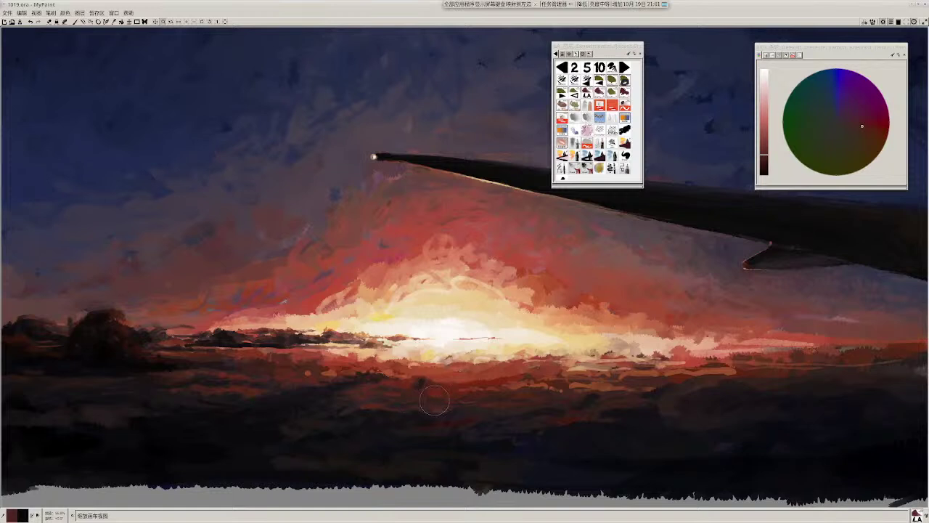
{"action": "left_click", "coordinate": [435, 401], "text": "ctrl"}
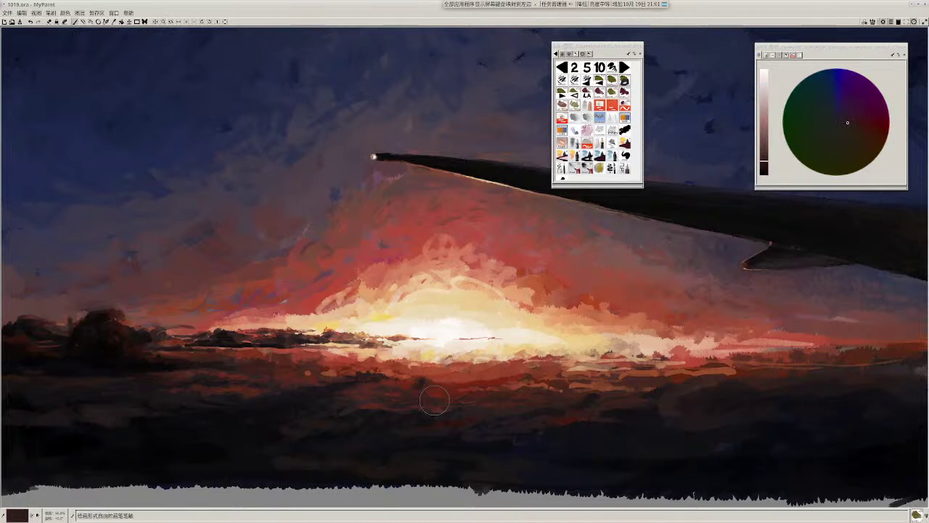
{"action": "key", "text": "2"}
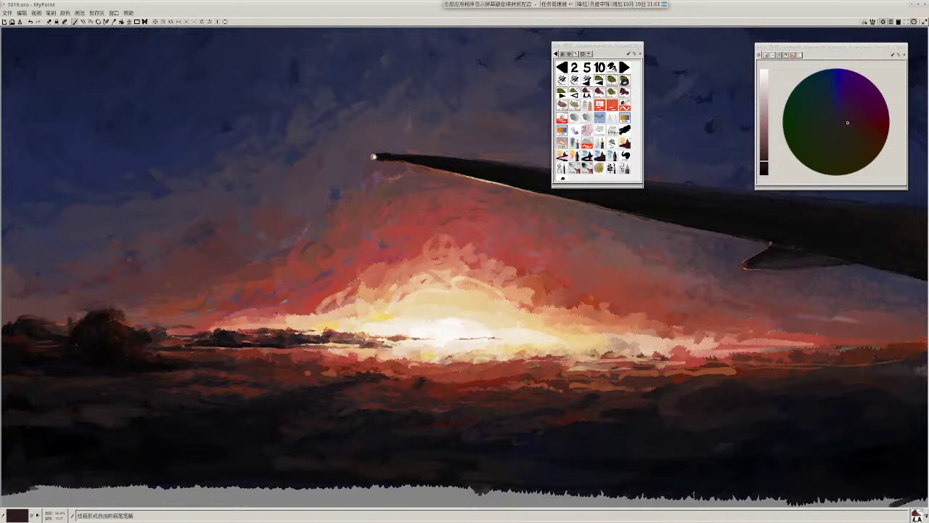
Step: Soften the dark patch beneath the sun with sampled near-black and dark red using the LA brush
{"action": "left_click", "coordinate": [430, 427], "text": "ctrl"}
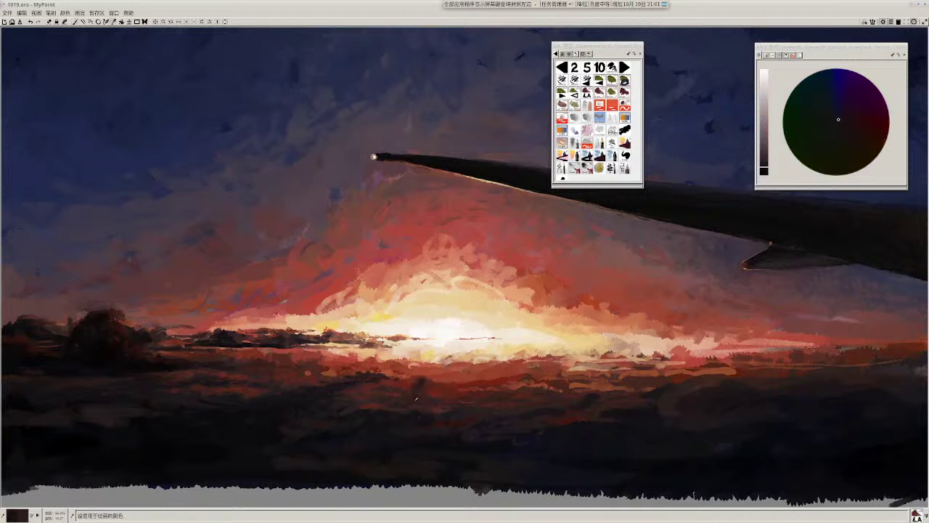
{"action": "left_click", "coordinate": [426, 405], "text": "ctrl"}
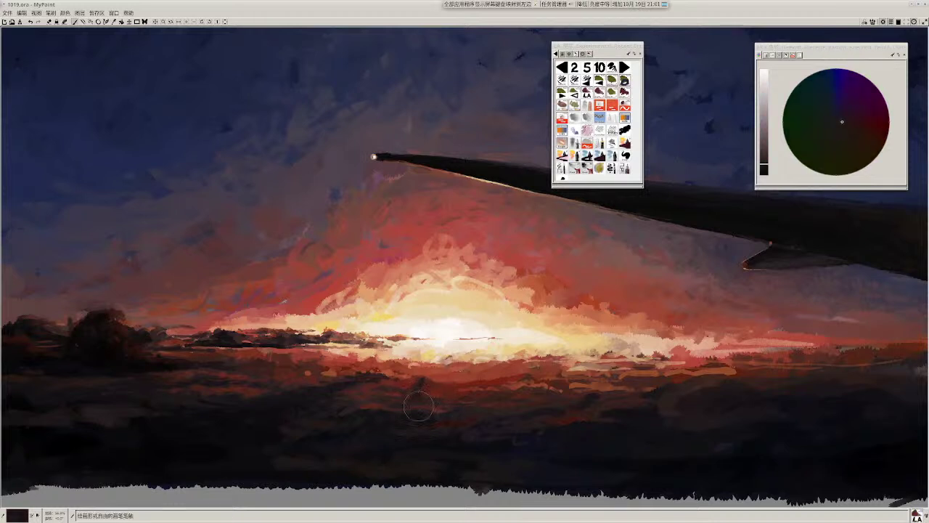
{"action": "left_click_drag", "start_coordinate": [418, 406], "coordinate": [439, 403]}
{"action": "key", "text": "ctrl"}
{"action": "left_click", "coordinate": [424, 385], "text": "ctrl"}
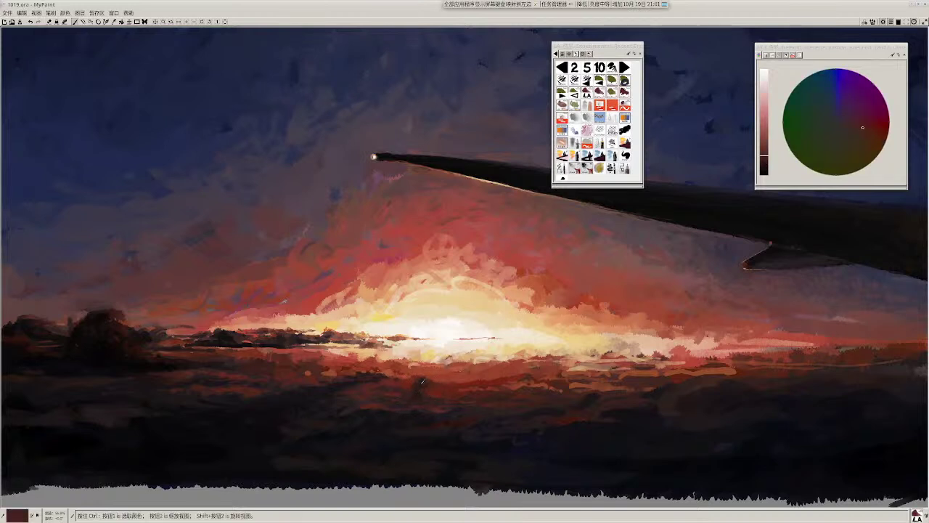
{"action": "left_click", "coordinate": [426, 386], "text": "ctrl"}
Step: Switch to the olive-green blob brush and work sampled near-black into the dark clouds below the reddish band
{"action": "left_click", "coordinate": [612, 93]}
{"action": "left_click", "coordinate": [587, 93]}
{"action": "left_click", "coordinate": [612, 92]}
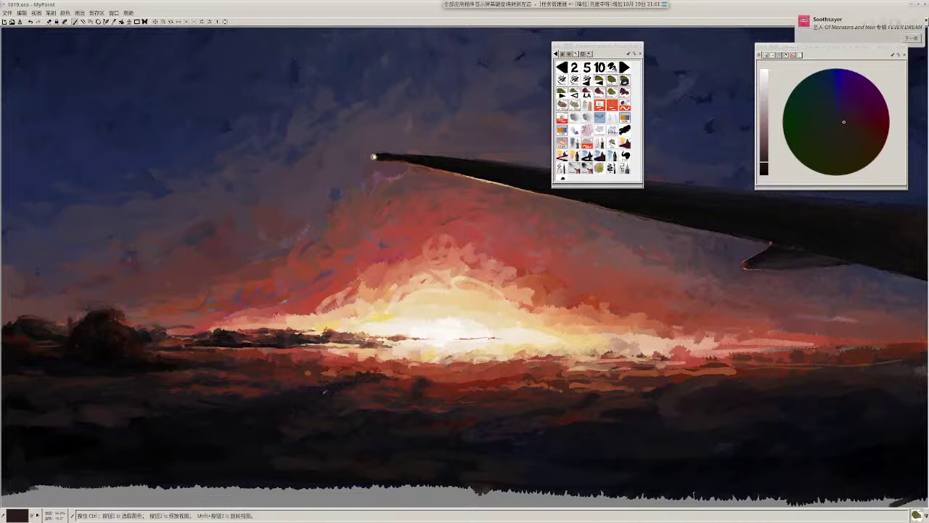
{"action": "left_click", "coordinate": [282, 408], "text": "ctrl"}
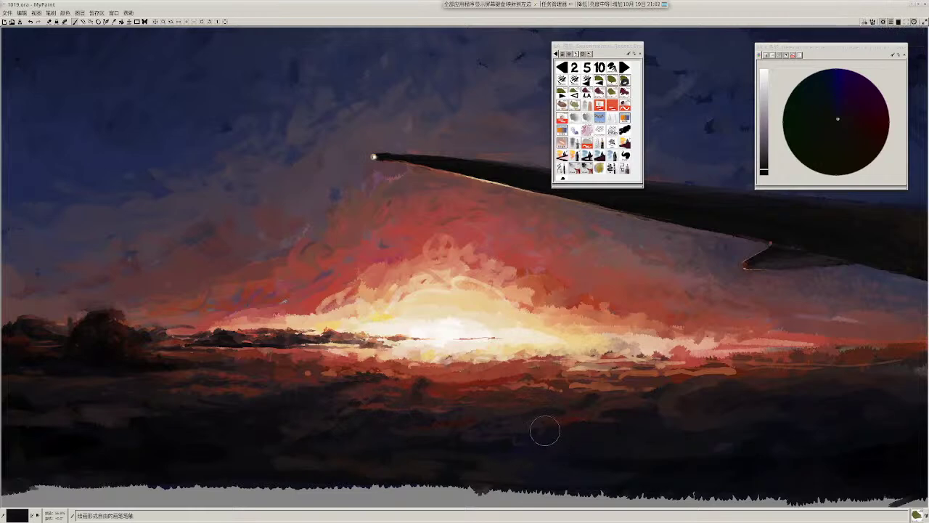
{"action": "scroll", "coordinate": [537, 421], "scroll_direction": "down", "scroll_amount": 4}
{"action": "scroll", "coordinate": [543, 421], "scroll_direction": "up", "scroll_amount": 3}
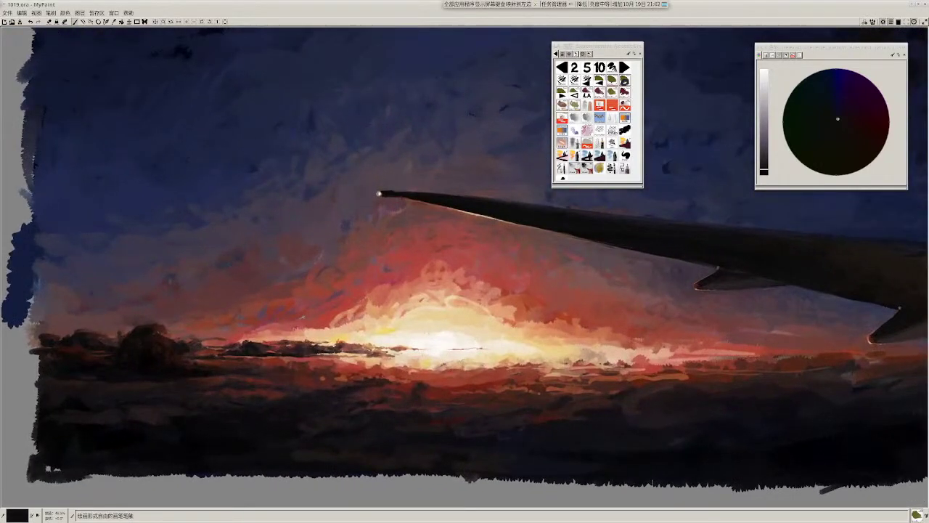
Step: Blend the reddish band into the dark clouds beneath the sun with sampled dark brown, near-black and dark red
{"action": "left_click", "coordinate": [428, 406], "text": "ctrl"}
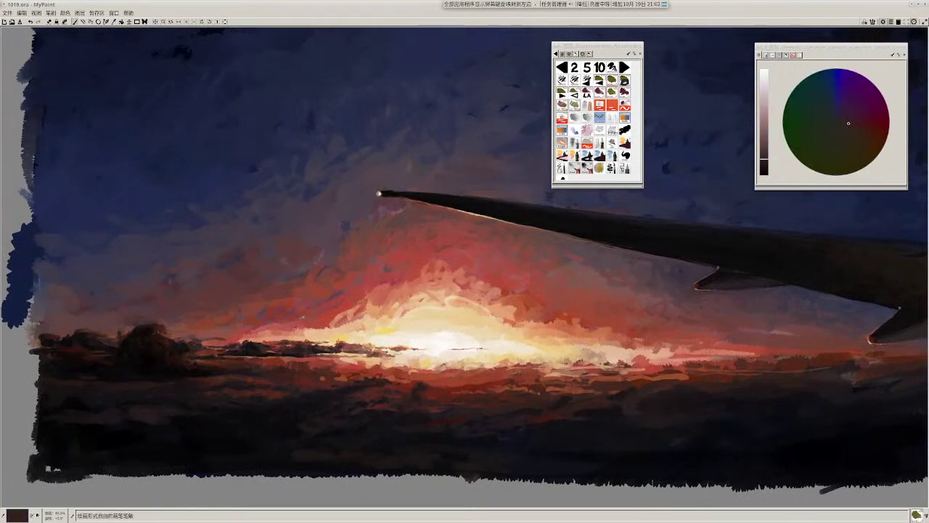
{"action": "left_click", "coordinate": [403, 415], "text": "ctrl"}
{"action": "left_click", "coordinate": [410, 403], "text": "ctrl"}
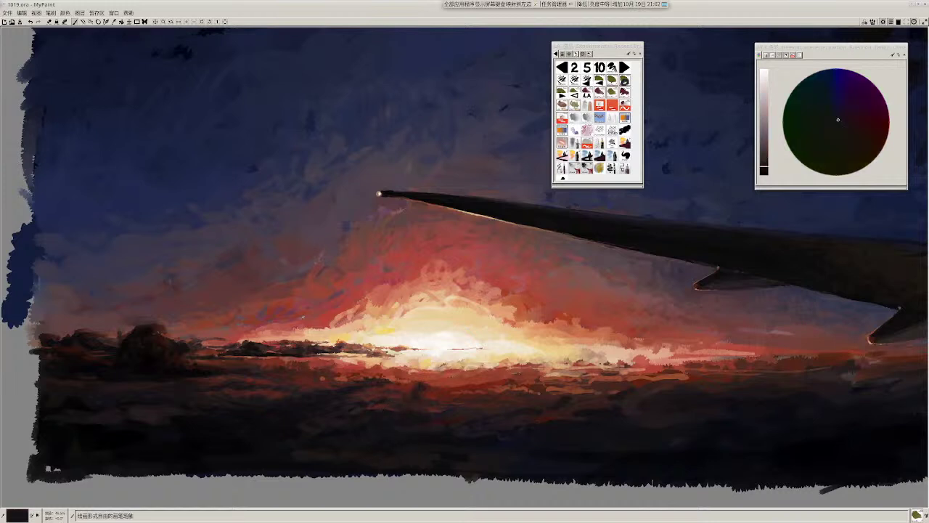
{"action": "left_click", "coordinate": [402, 397], "text": "ctrl"}
{"action": "left_click_drag", "start_coordinate": [402, 397], "coordinate": [395, 392]}
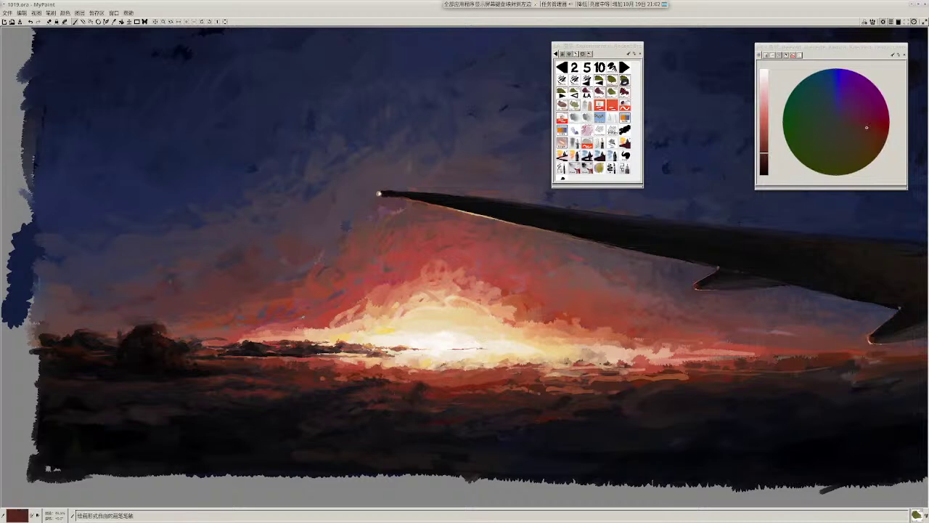
{"action": "left_click", "coordinate": [424, 404], "text": "ctrl"}
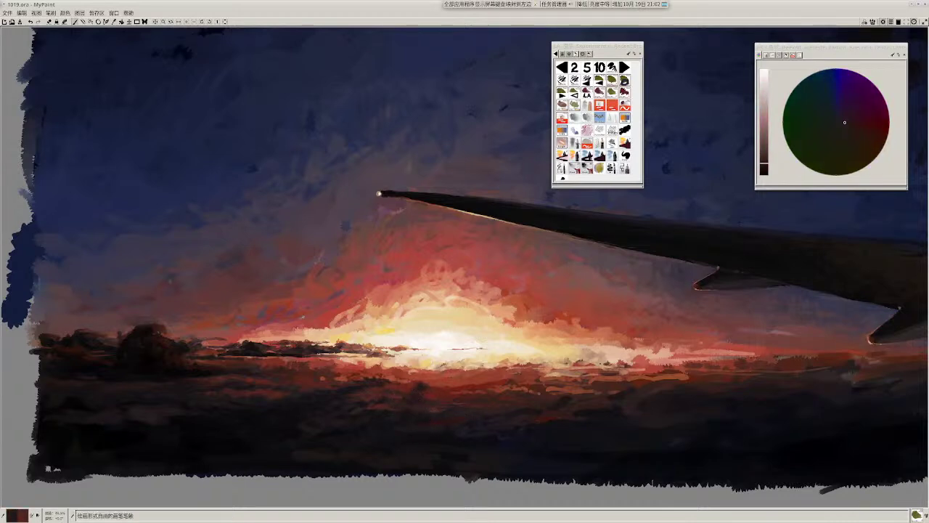
Step: Touch up the reddish cloud band directly under the sun with sampled brick red and light orange-red
{"action": "scroll", "coordinate": [417, 437], "scroll_direction": "down", "scroll_amount": 4}
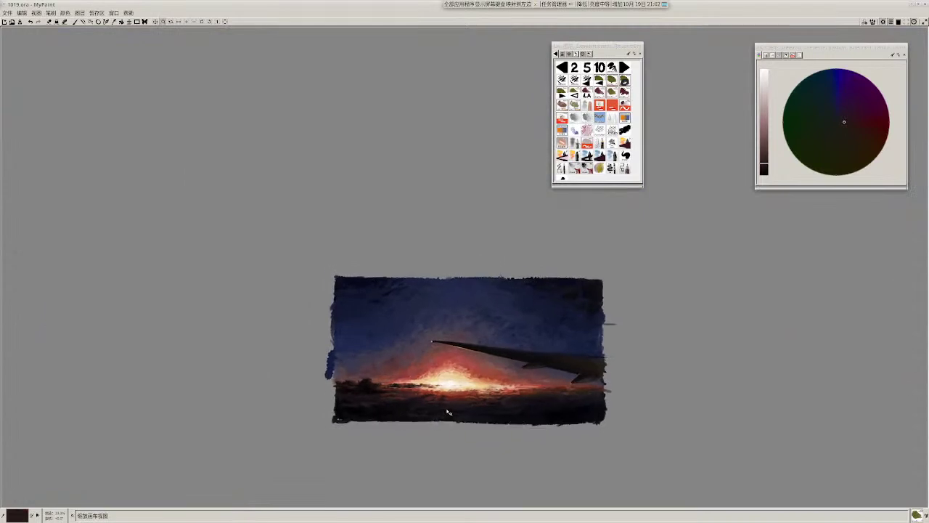
{"action": "scroll", "coordinate": [426, 435], "scroll_direction": "up", "scroll_amount": 4}
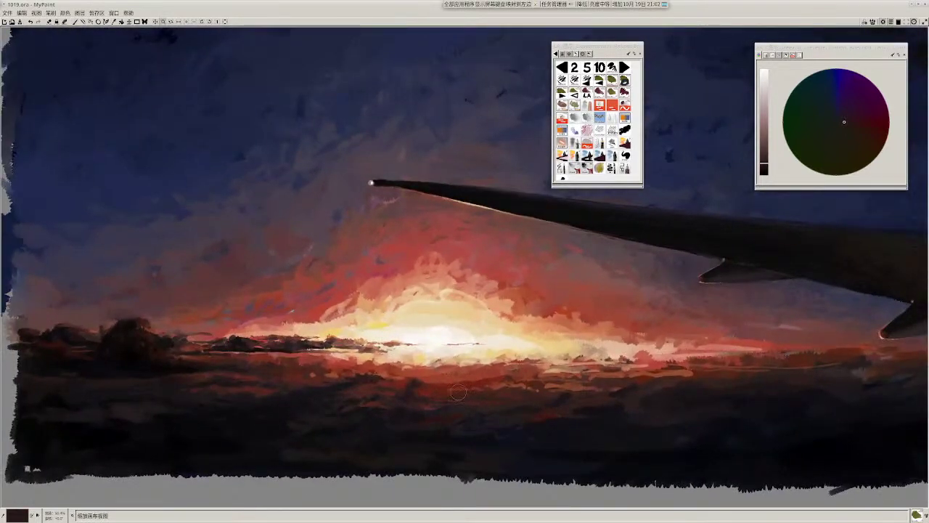
{"action": "left_click", "coordinate": [451, 391], "text": "ctrl"}
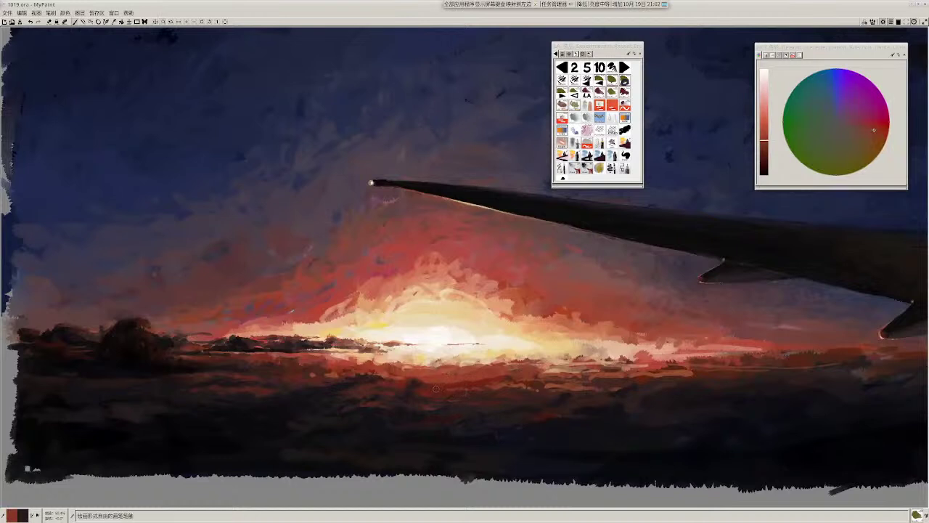
{"action": "left_click", "coordinate": [439, 389], "text": "ctrl"}
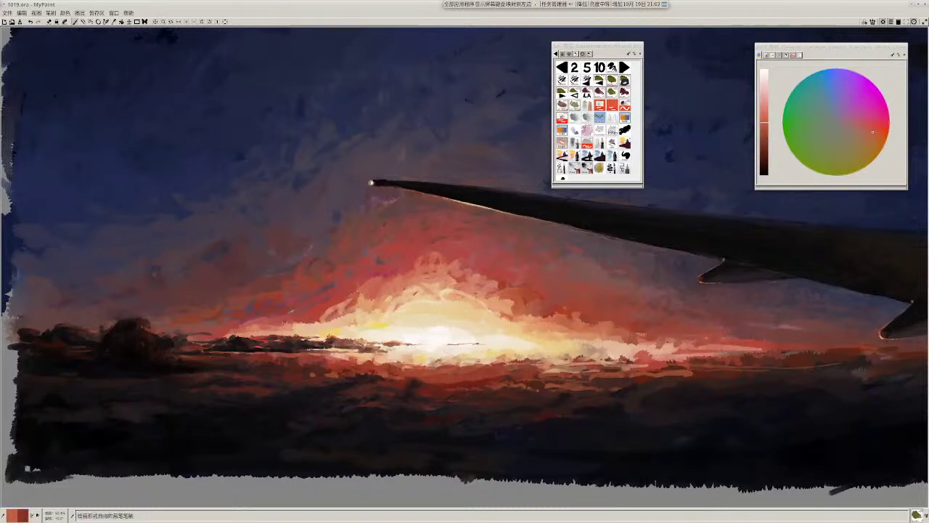
Step: Refine the reddish band just below and left of the sun with short strokes of sampled orange-red and dark brown
{"action": "left_click", "coordinate": [395, 392], "text": "ctrl"}
{"action": "left_click", "coordinate": [413, 379], "text": "ctrl"}
{"action": "left_click", "coordinate": [415, 377], "text": "ctrl"}
{"action": "left_click_drag", "start_coordinate": [407, 377], "coordinate": [413, 381]}
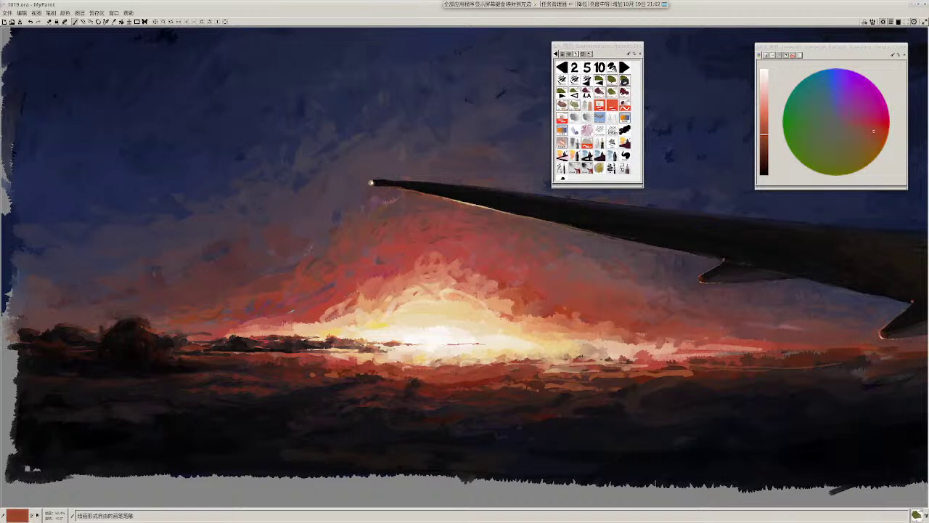
{"action": "key", "text": "r"}
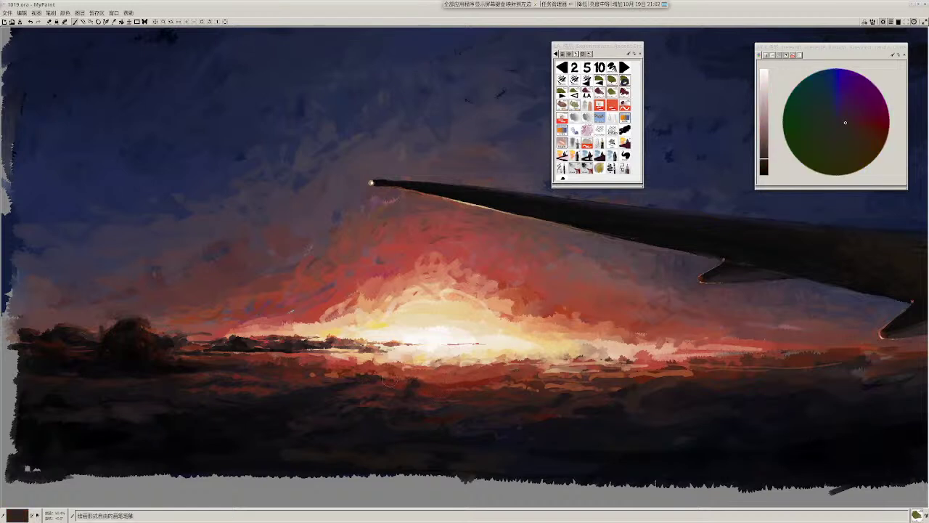
{"action": "key", "text": "r"}
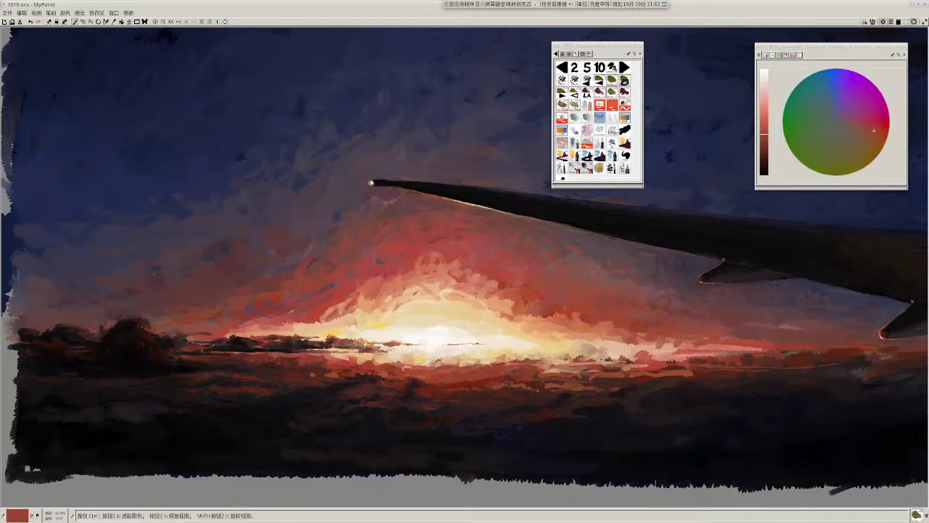
Step: Work sampled dark red, dark brown and brick red into the reddish band and dark clouds just below the sun
{"action": "key", "text": "r"}
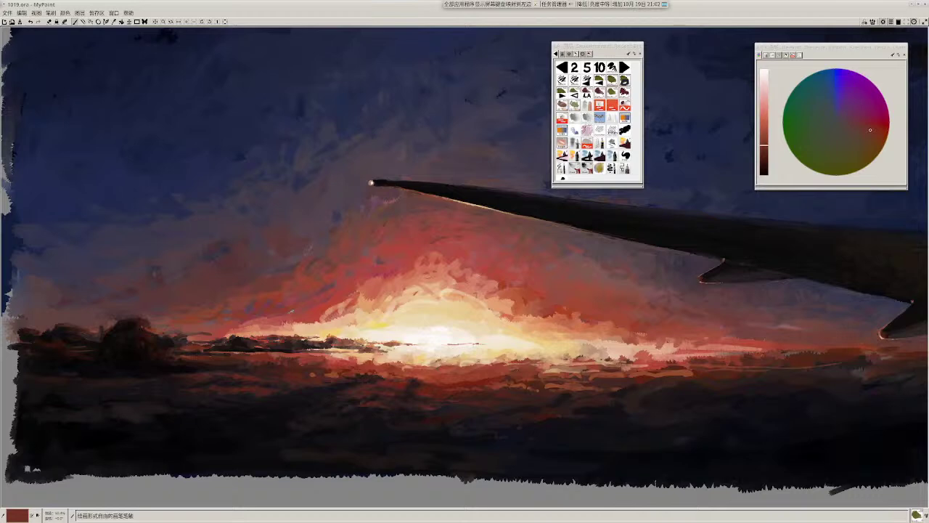
{"action": "scroll", "coordinate": [481, 355], "scroll_direction": "down", "scroll_amount": 7}
{"action": "scroll", "coordinate": [472, 369], "scroll_direction": "up", "scroll_amount": 8}
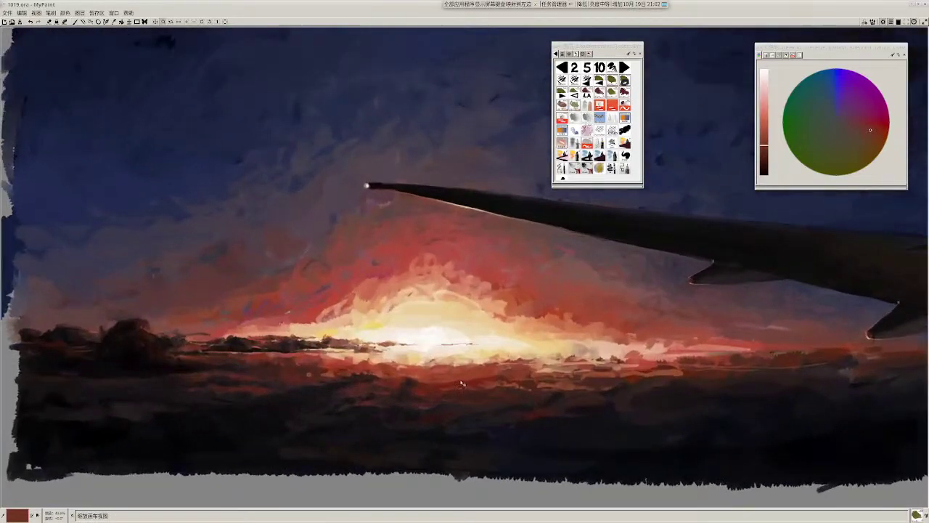
{"action": "scroll", "coordinate": [411, 394], "scroll_direction": "up", "scroll_amount": 1}
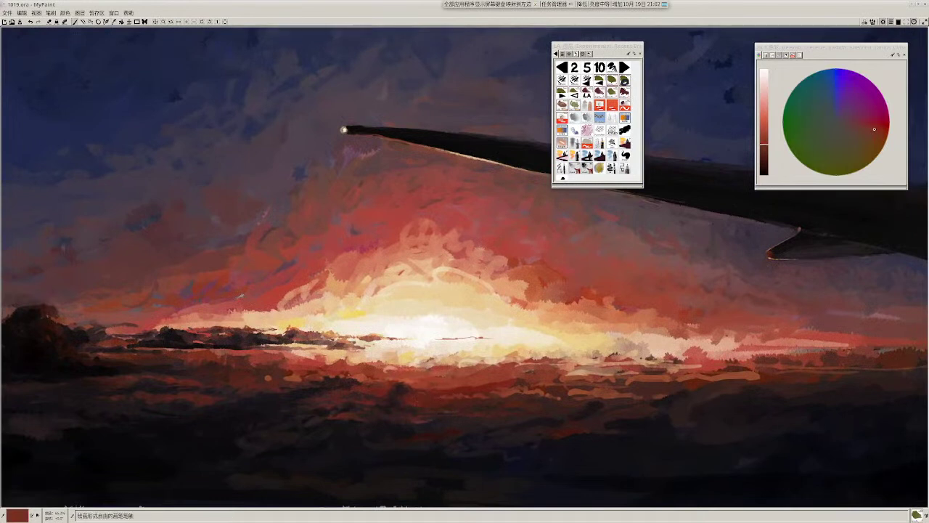
{"action": "left_click", "coordinate": [414, 409], "text": "ctrl"}
{"action": "left_click", "coordinate": [414, 408], "text": "ctrl"}
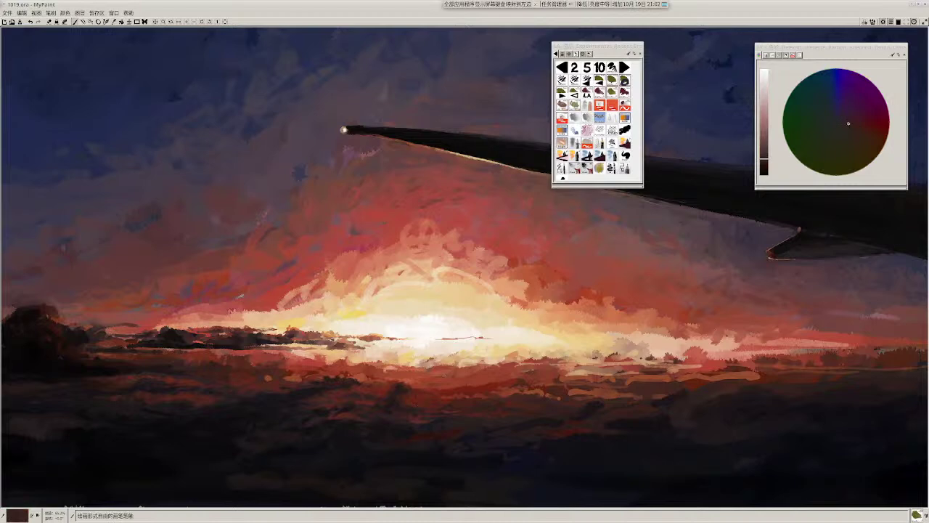
{"action": "left_click", "coordinate": [427, 402], "text": "ctrl"}
{"action": "left_click", "coordinate": [438, 392], "text": "ctrl"}
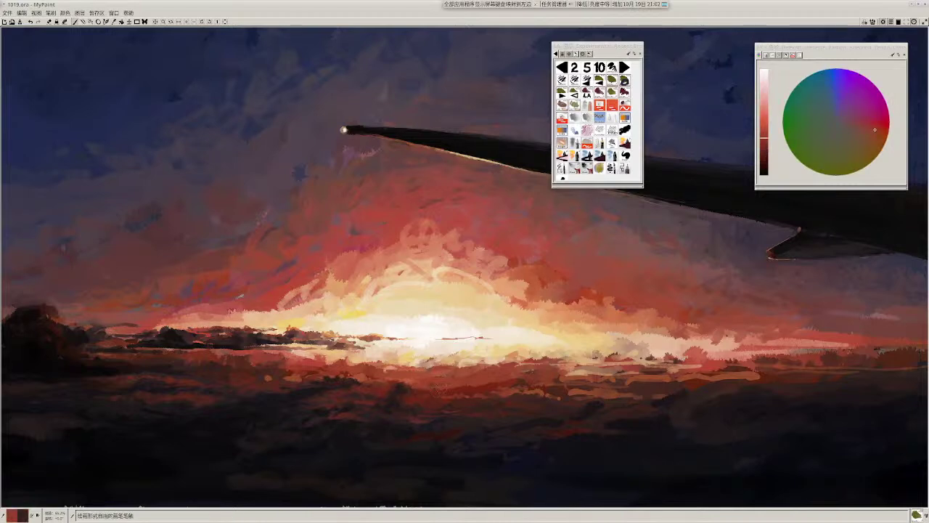
{"action": "left_click_drag", "start_coordinate": [441, 391], "coordinate": [417, 385]}
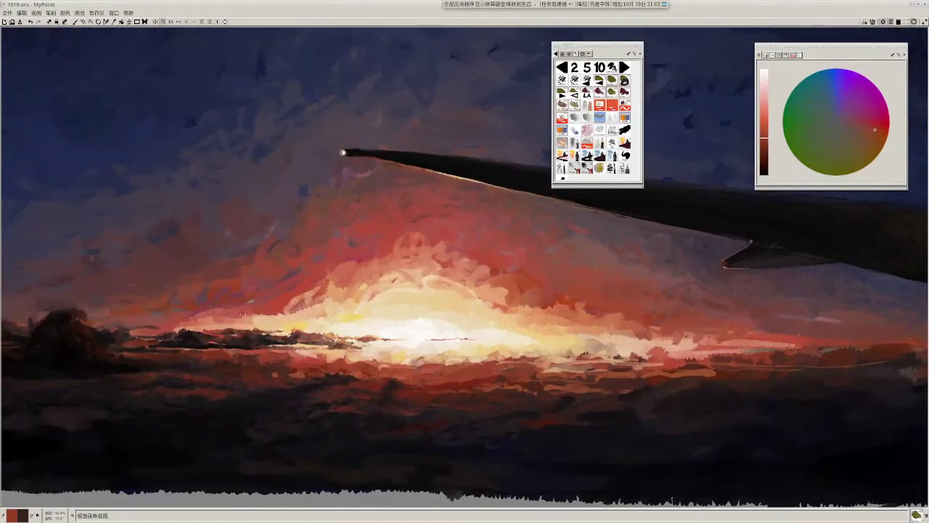
Step: Blend the lower edge of the reddish band under the sun with sampled dark red, light orange-red and dark brown
{"action": "left_click", "coordinate": [419, 401], "text": "ctrl"}
{"action": "left_click", "coordinate": [401, 397], "text": "ctrl"}
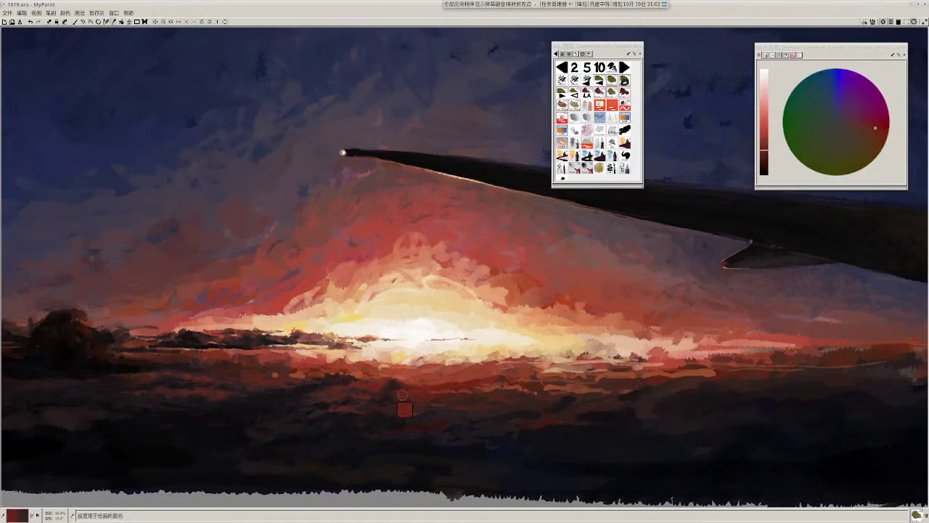
{"action": "left_click", "coordinate": [407, 381], "text": "ctrl"}
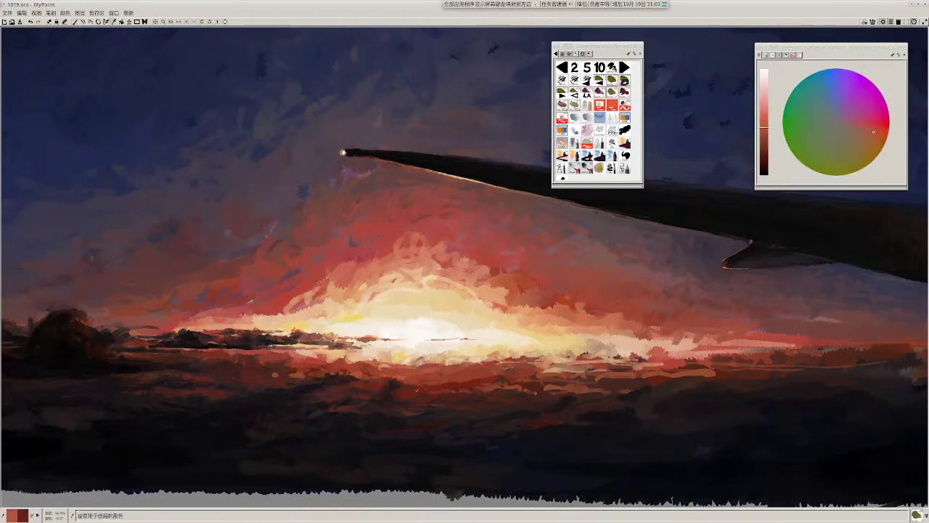
{"action": "scroll", "coordinate": [420, 329], "scroll_direction": "down", "scroll_amount": 2}
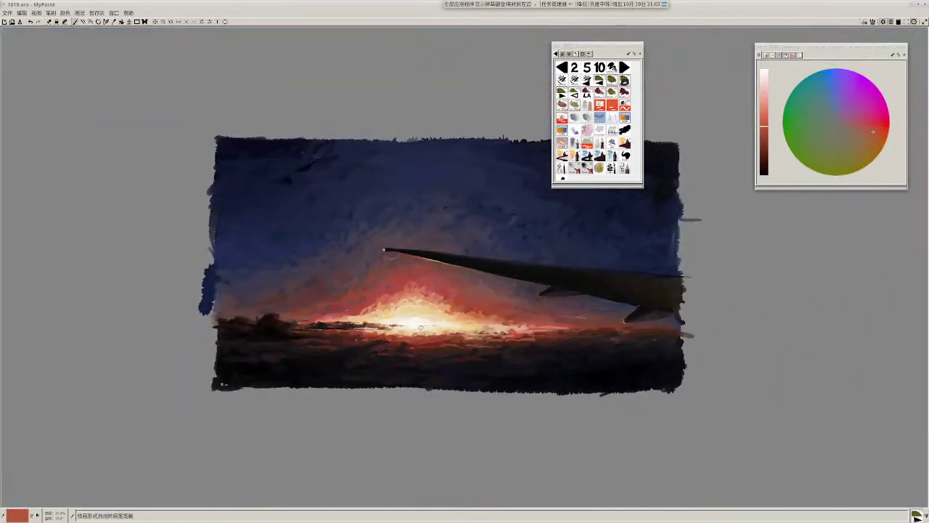
{"action": "scroll", "coordinate": [402, 347], "scroll_direction": "up", "scroll_amount": 3}
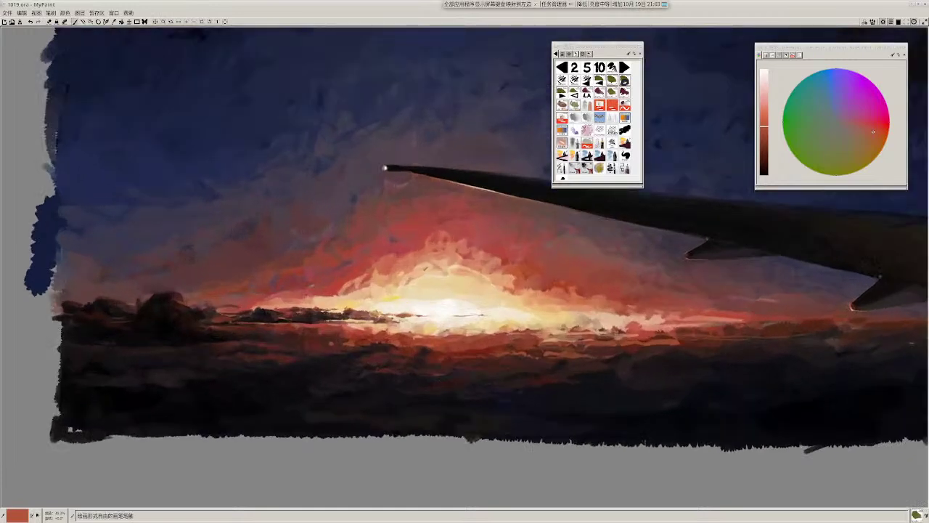
{"action": "left_click", "coordinate": [433, 389], "text": "ctrl"}
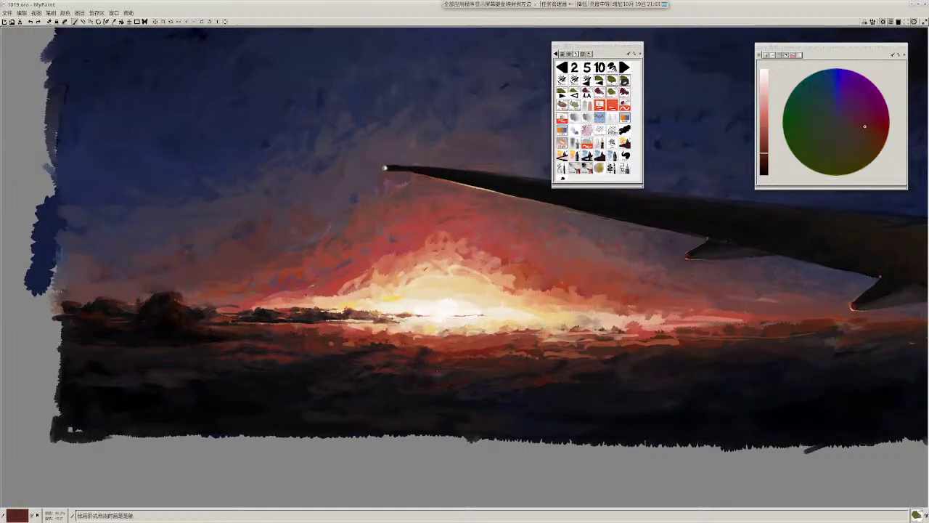
{"action": "left_click", "coordinate": [453, 370], "text": "ctrl"}
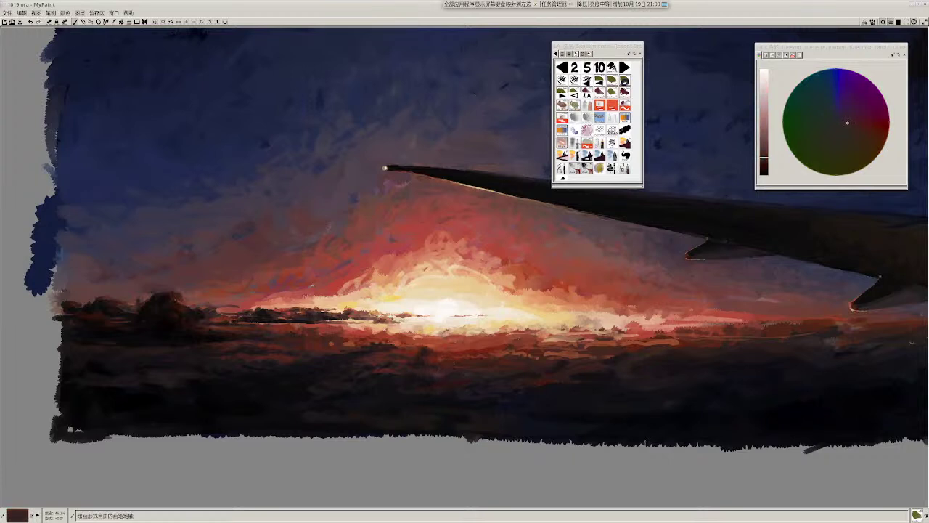
Step: Refine the dark cloud mound and the clouds around it near the painting's left edge with sampled near-black
{"action": "scroll", "coordinate": [453, 370], "scroll_direction": "down", "scroll_amount": 4}
{"action": "key", "text": "1"}
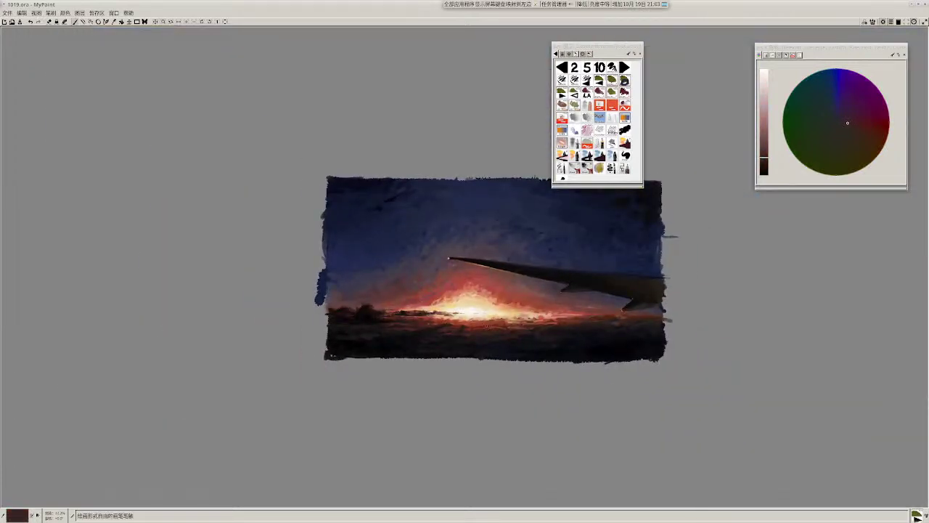
{"action": "key", "text": "2"}
{"action": "mouse_move", "coordinate": [422, 283]}
{"action": "left_mouse_down"}
{"action": "mouse_move", "coordinate": [353, 254]}
{"action": "mouse_move", "coordinate": [361, 282]}
{"action": "mouse_move", "coordinate": [550, 234]}
{"action": "left_mouse_up"}
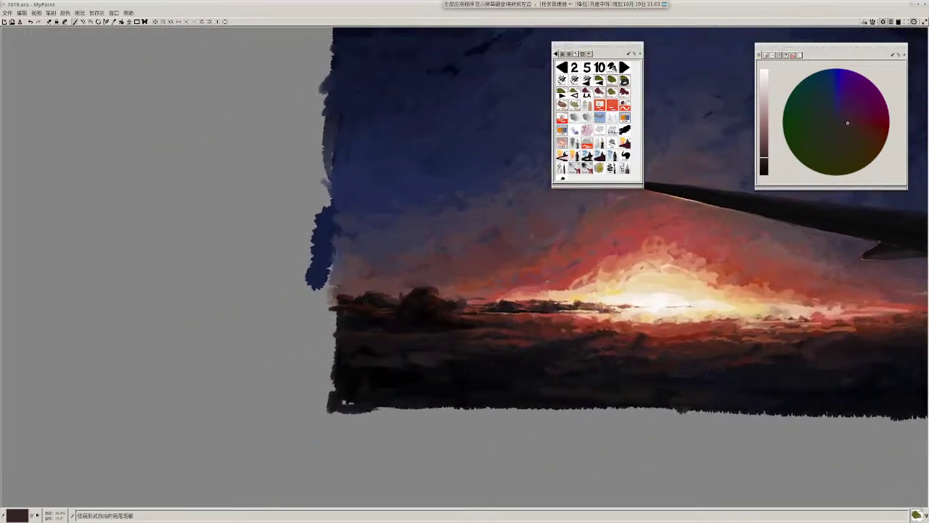
{"action": "mouse_move", "coordinate": [444, 330]}
{"action": "left_mouse_down"}
{"action": "mouse_move", "coordinate": [446, 348]}
{"action": "mouse_move", "coordinate": [514, 343]}
{"action": "left_mouse_up"}
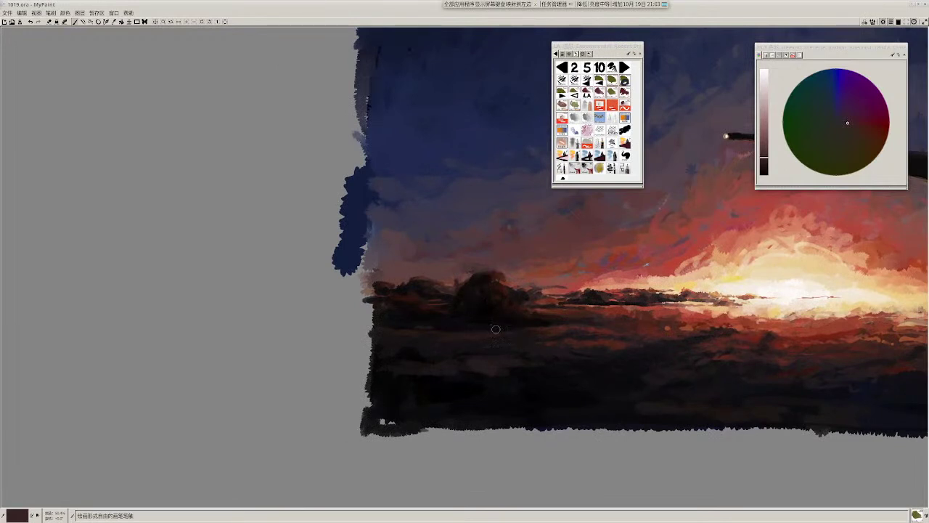
{"action": "left_click", "coordinate": [479, 292], "text": "ctrl"}
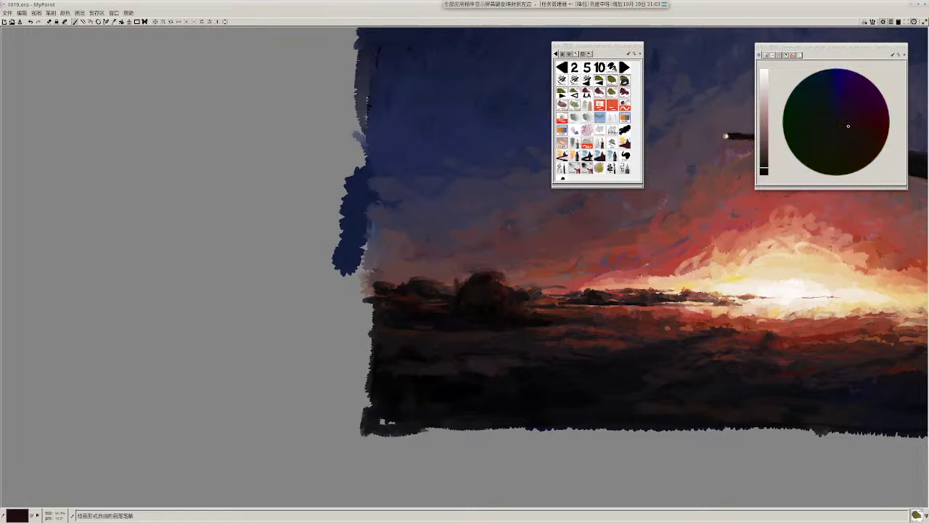
{"action": "left_click_drag", "start_coordinate": [458, 305], "coordinate": [379, 285]}
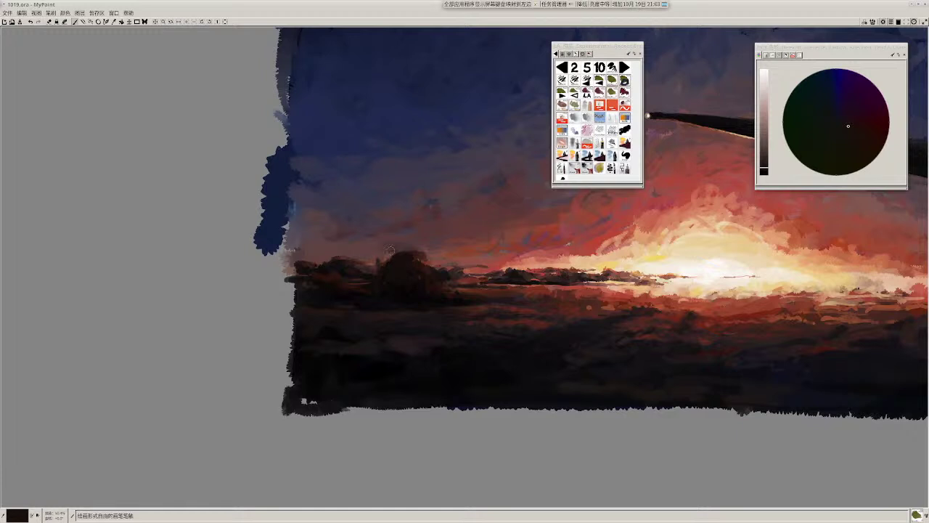
{"action": "left_click_drag", "start_coordinate": [399, 288], "coordinate": [402, 289]}
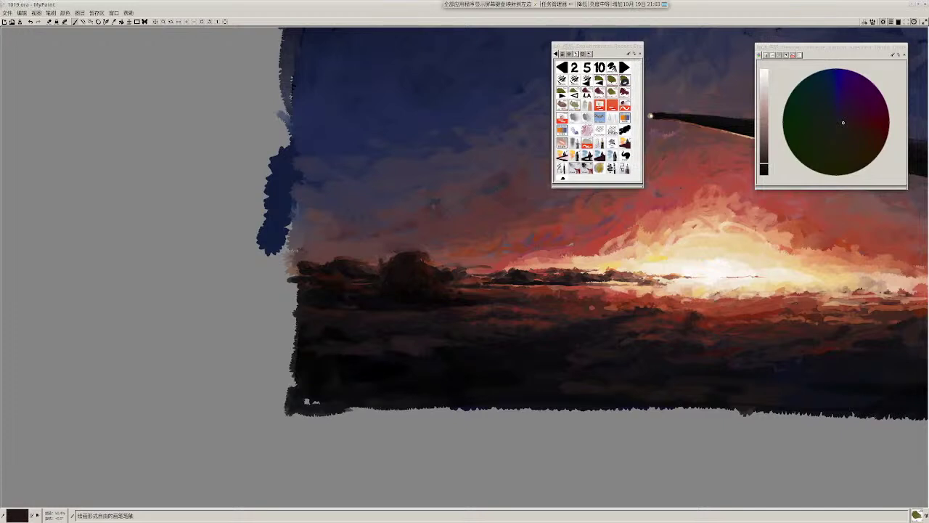
Step: Paint a small near-black cloud in the reddish band left of the sun, sampling dark brown, dark red and black
{"action": "left_click_drag", "start_coordinate": [480, 321], "coordinate": [438, 316]}
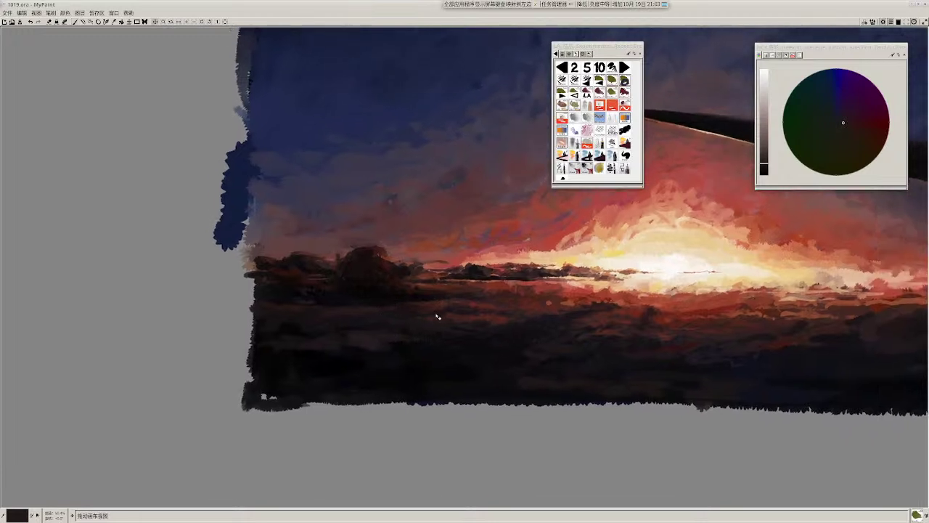
{"action": "key", "text": "minus"}
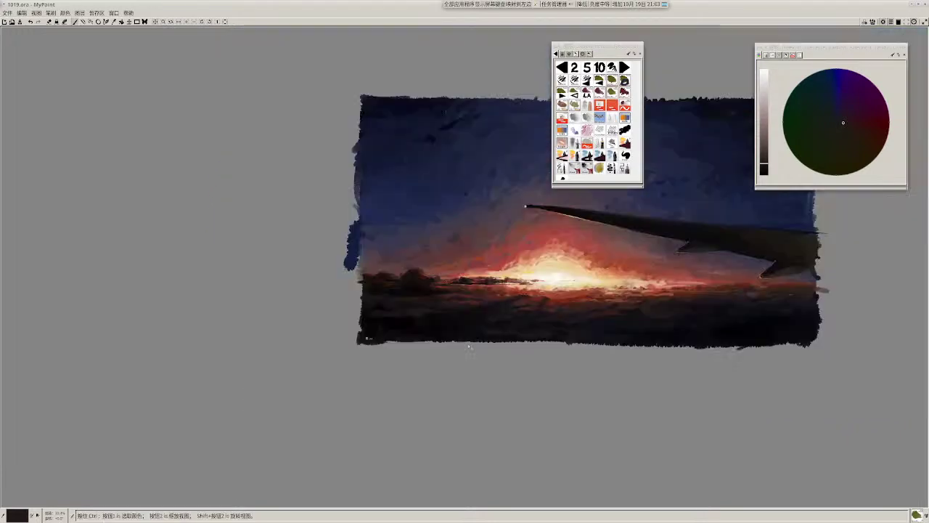
{"action": "mouse_move", "coordinate": [468, 347]}
{"action": "left_mouse_down"}
{"action": "mouse_move", "coordinate": [470, 337]}
{"action": "mouse_move", "coordinate": [461, 365]}
{"action": "left_mouse_up"}
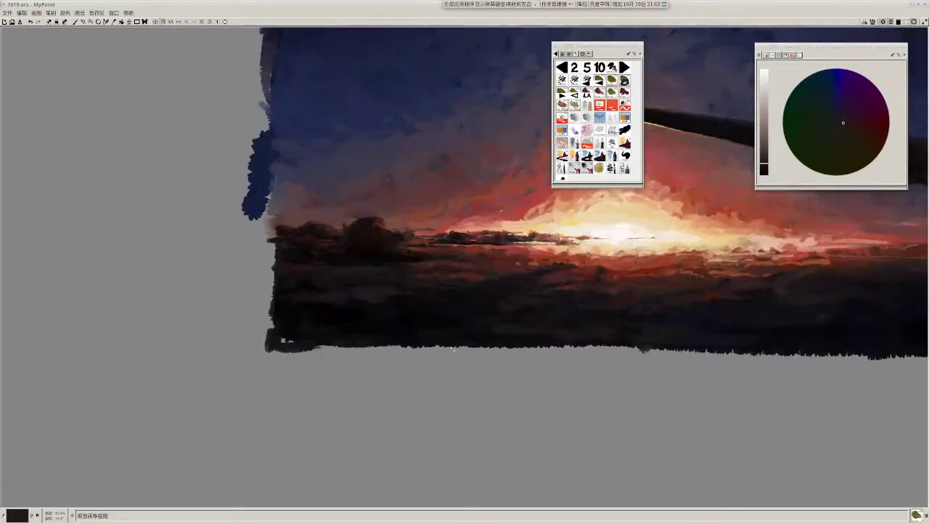
{"action": "left_click", "coordinate": [399, 267], "text": "ctrl"}
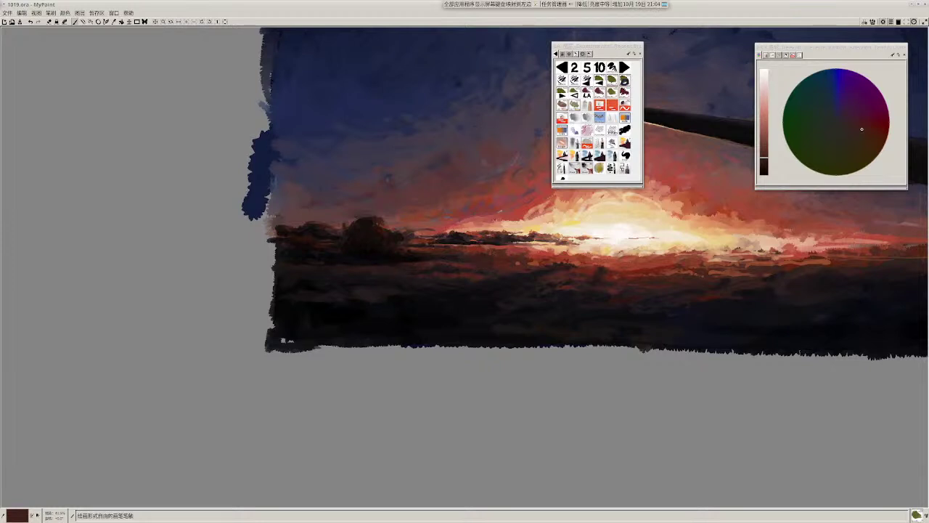
{"action": "key", "text": "r"}
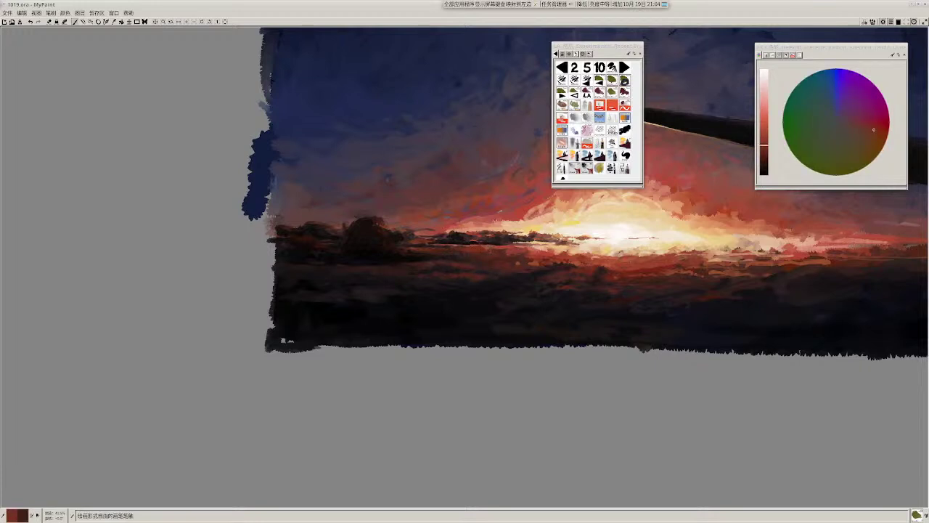
{"action": "left_click", "coordinate": [432, 259], "text": "ctrl"}
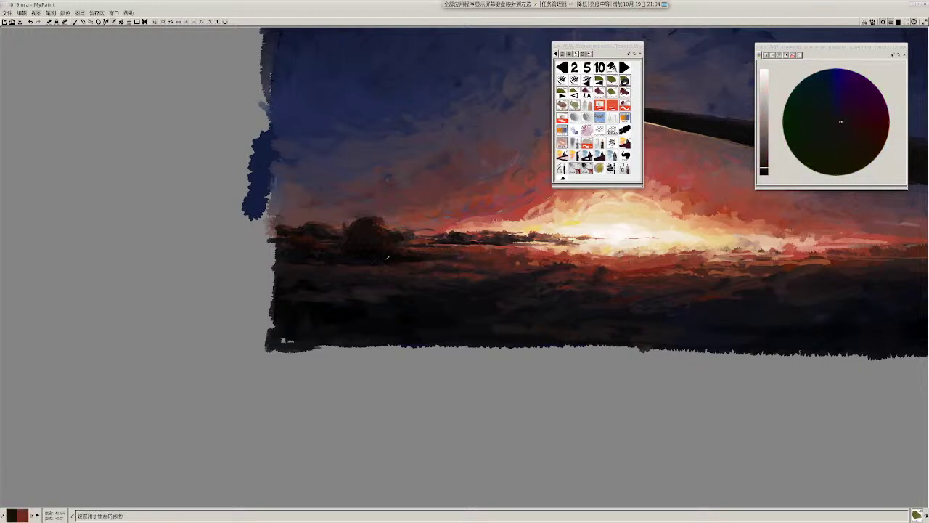
{"action": "left_click", "coordinate": [442, 259], "text": "ctrl"}
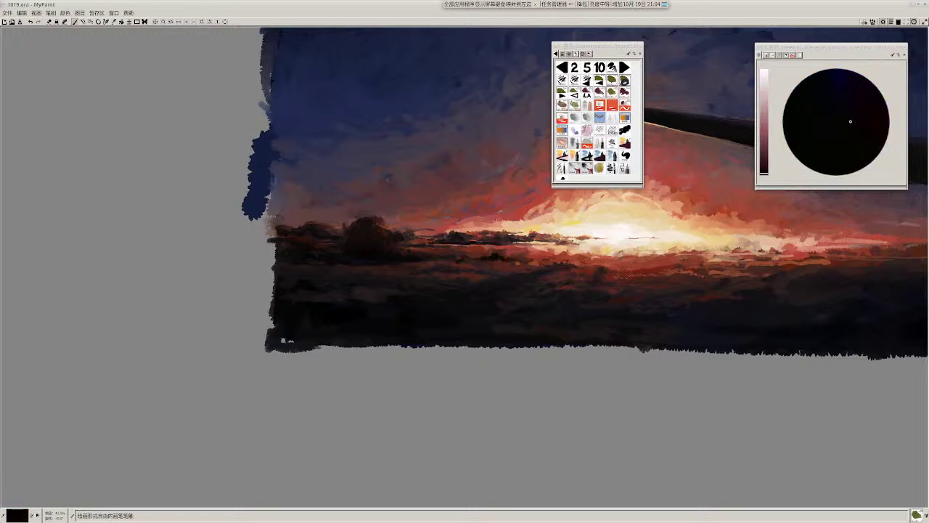
Step: Soften the reddish area around the small dark cloud left of the sun with sampled muted red, dark brown and dark red
{"action": "scroll", "coordinate": [602, 294], "scroll_direction": "down", "scroll_amount": 2}
{"action": "scroll", "coordinate": [603, 294], "scroll_direction": "up", "scroll_amount": 4}
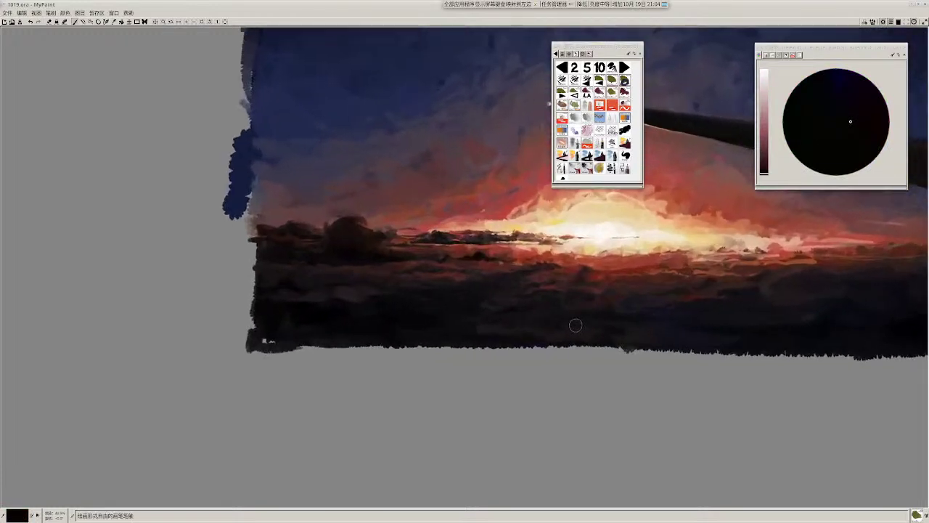
{"action": "left_click", "coordinate": [498, 252], "text": "ctrl"}
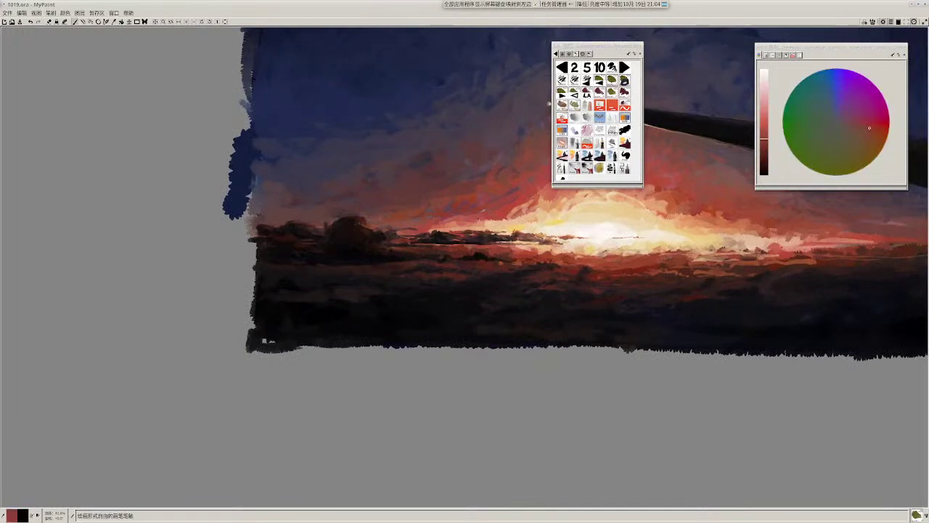
{"action": "left_click", "coordinate": [502, 267]}
{"action": "left_click", "coordinate": [468, 262], "text": "ctrl"}
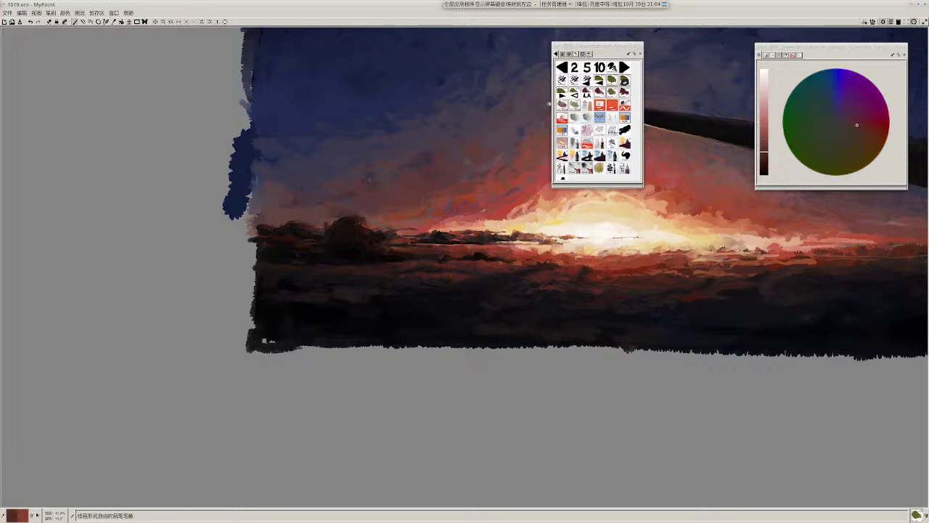
{"action": "left_click_drag", "start_coordinate": [465, 262], "coordinate": [444, 264]}
{"action": "left_click", "coordinate": [465, 258], "text": "ctrl"}
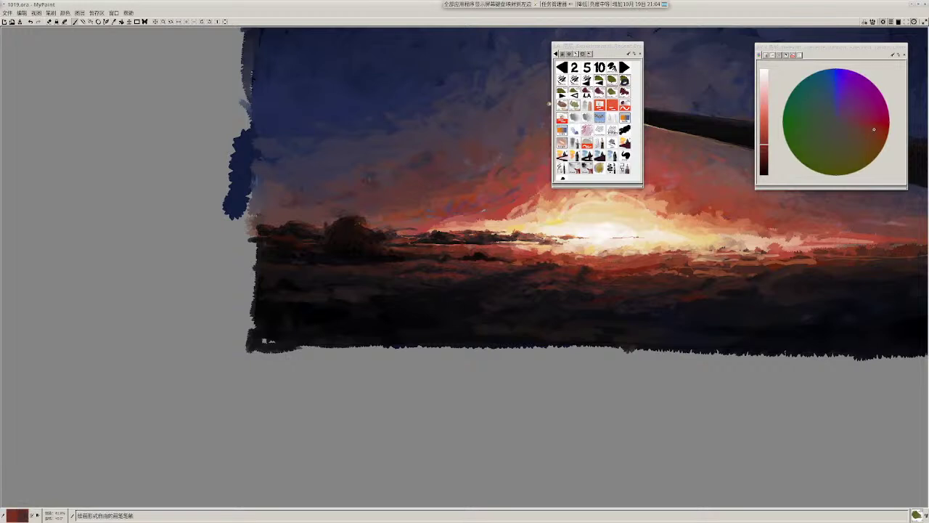
Step: Extend the small dark cloud into a near-black streak reaching toward the cloud mound at the left
{"action": "scroll", "coordinate": [508, 246], "scroll_direction": "down", "scroll_amount": 4}
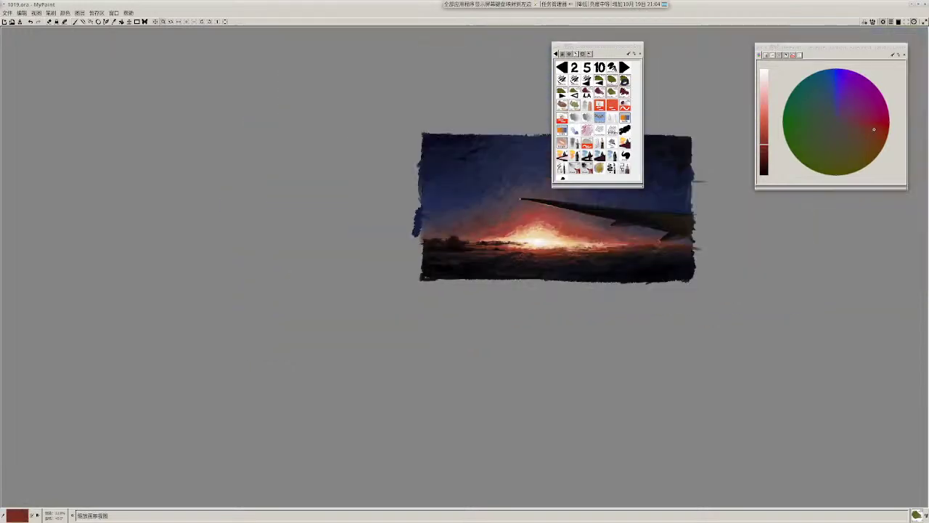
{"action": "left_click_drag", "start_coordinate": [508, 247], "coordinate": [382, 286]}
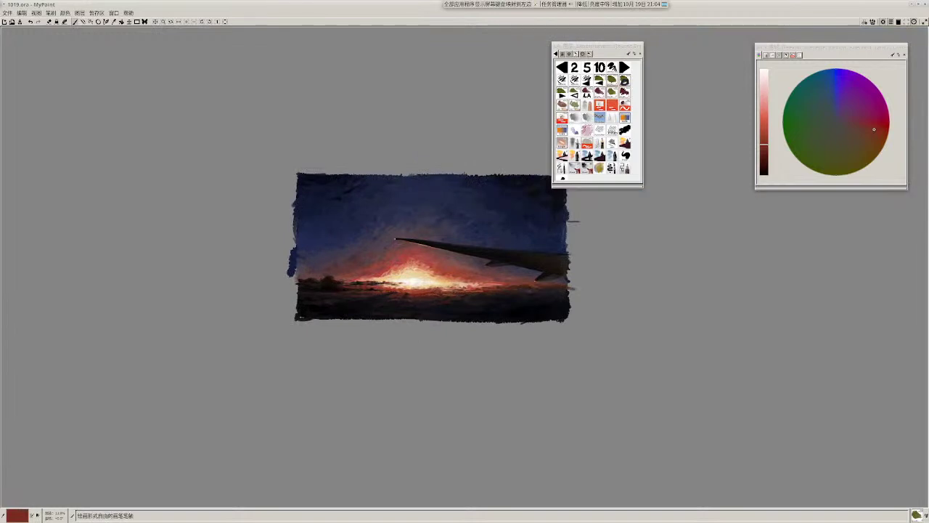
{"action": "mouse_move", "coordinate": [355, 304]}
{"action": "left_mouse_down"}
{"action": "mouse_move", "coordinate": [349, 341]}
{"action": "mouse_move", "coordinate": [411, 344]}
{"action": "mouse_move", "coordinate": [401, 341]}
{"action": "left_mouse_up"}
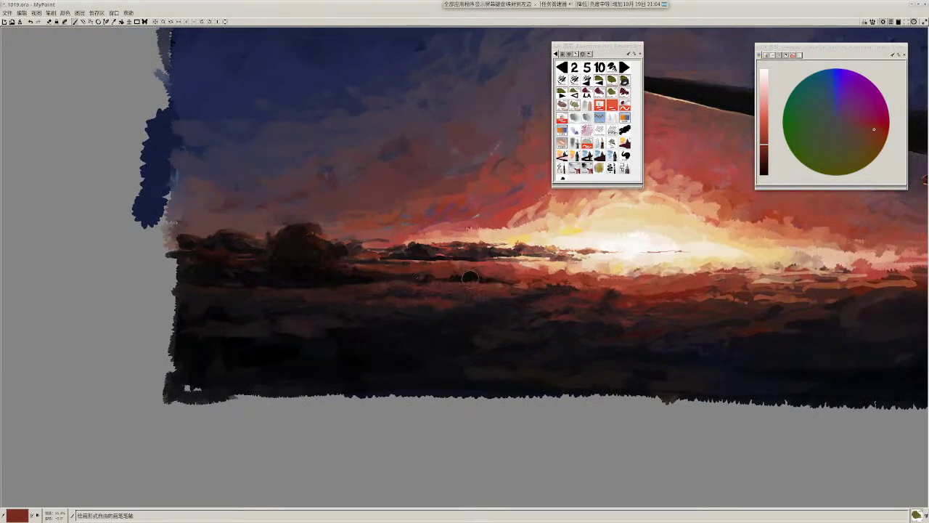
{"action": "key", "text": "r"}
{"action": "left_click_drag", "start_coordinate": [396, 274], "coordinate": [384, 280]}
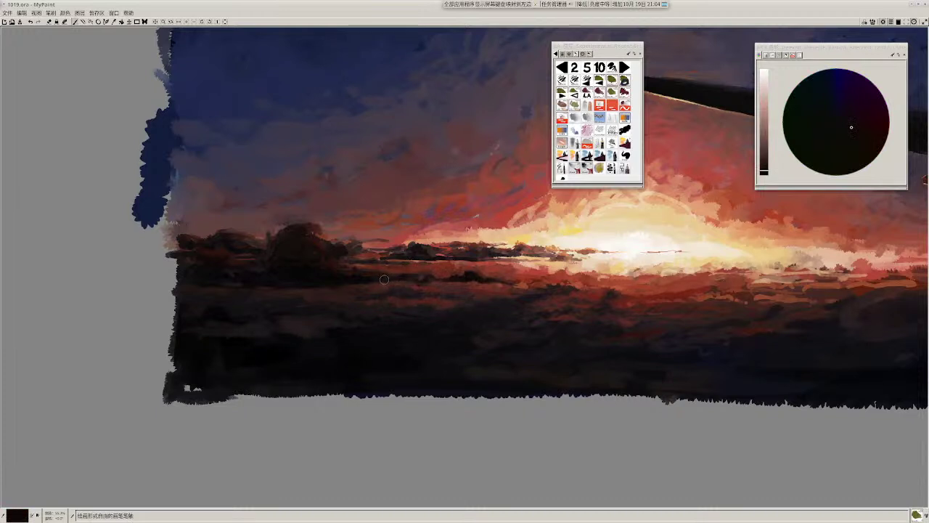
{"action": "key", "text": "2"}
{"action": "key", "text": "1"}
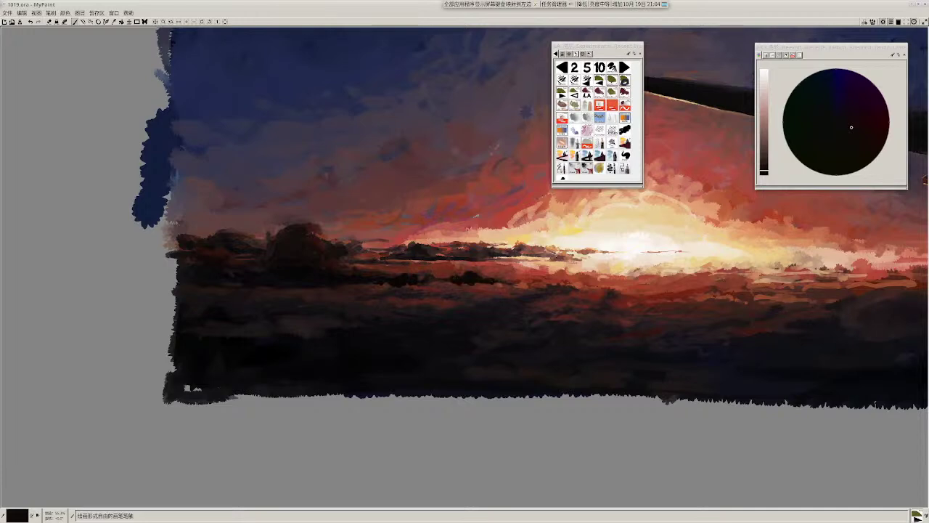
{"action": "left_click_drag", "start_coordinate": [551, 287], "coordinate": [551, 275]}
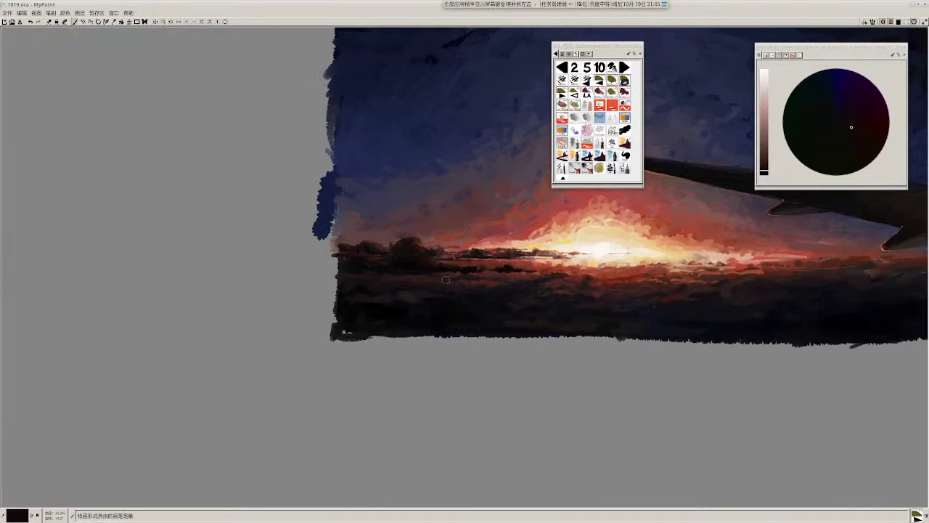
Step: Blend the area just below the near-black cloud streak left of the sun with sampled dark red and reddish brown
{"action": "left_click_drag", "start_coordinate": [470, 283], "coordinate": [470, 292]}
{"action": "left_click", "coordinate": [485, 291], "text": "ctrl"}
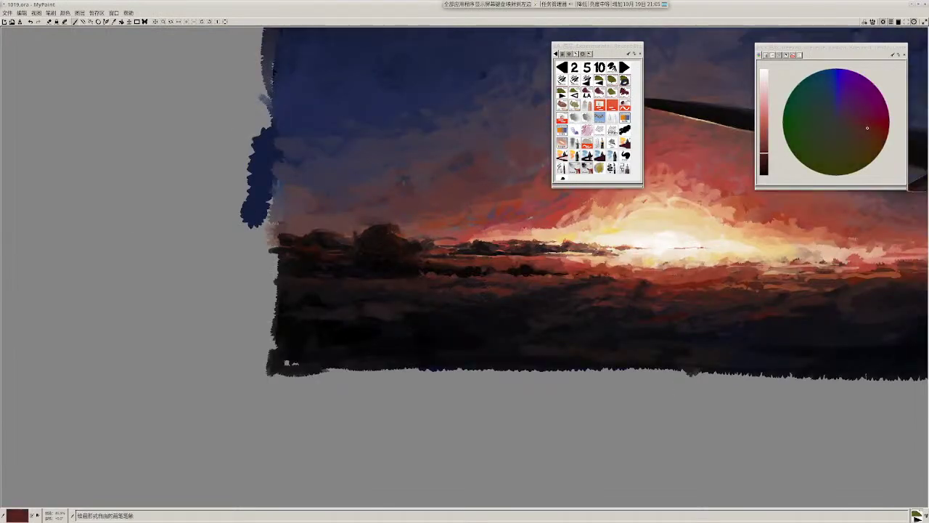
{"action": "left_click_drag", "start_coordinate": [422, 274], "coordinate": [444, 279]}
{"action": "left_click", "coordinate": [440, 280], "text": "ctrl"}
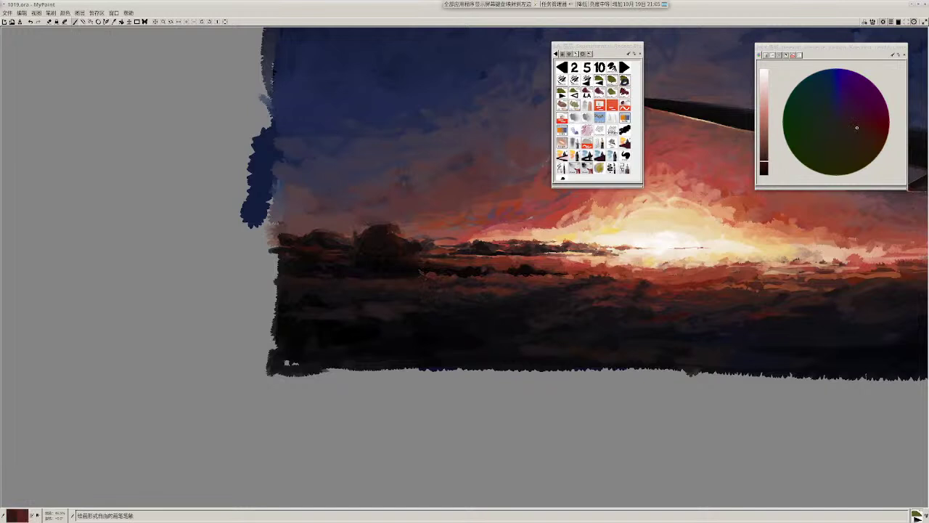
Step: Refine the streak's end beside the large cloud mound with sampled near-black and dark red, using a different brush
{"action": "left_click", "coordinate": [424, 271], "text": "ctrl"}
{"action": "left_click", "coordinate": [431, 272], "text": "ctrl"}
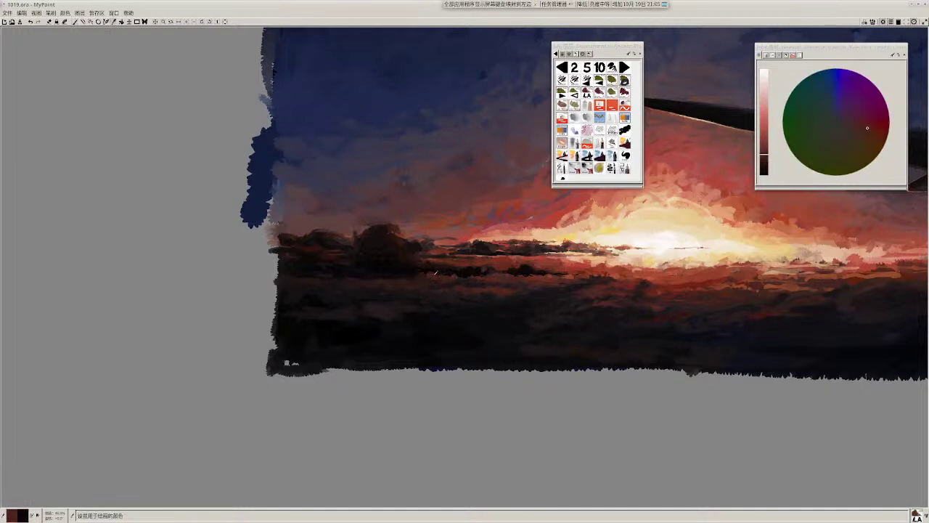
{"action": "left_click", "coordinate": [435, 272], "text": "ctrl"}
{"action": "left_click", "coordinate": [410, 274], "text": "ctrl"}
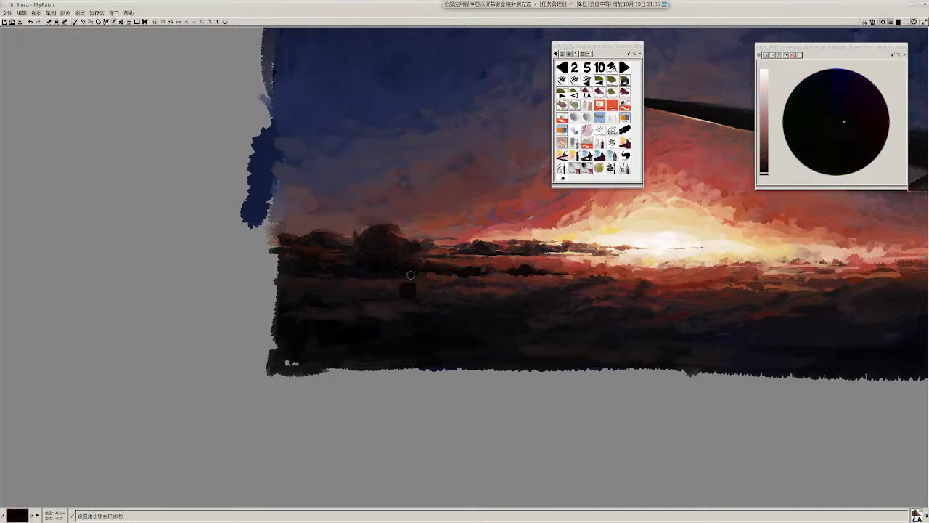
{"action": "left_click_drag", "start_coordinate": [410, 274], "coordinate": [421, 276]}
{"action": "left_click", "coordinate": [432, 273], "text": "ctrl"}
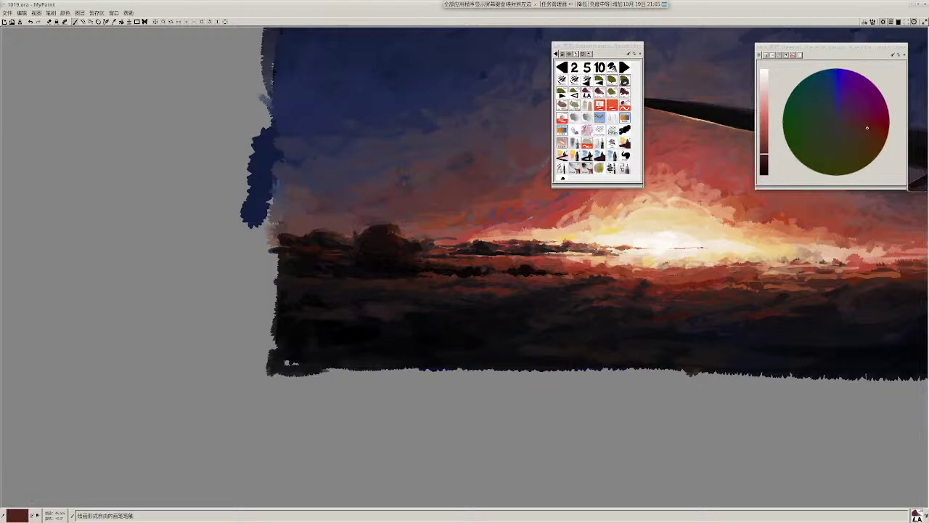
Step: Rework the lower near-black streak between the cloud mound and the sun with sampled dark brown, near-black and dark red
{"action": "left_click_drag", "start_coordinate": [482, 269], "coordinate": [494, 236]}
{"action": "mouse_move", "coordinate": [533, 313]}
{"action": "left_mouse_down"}
{"action": "mouse_move", "coordinate": [369, 390]}
{"action": "mouse_move", "coordinate": [368, 374]}
{"action": "left_mouse_up"}
{"action": "key", "text": "1"}
{"action": "scroll", "coordinate": [367, 355], "scroll_direction": "up", "scroll_amount": 4}
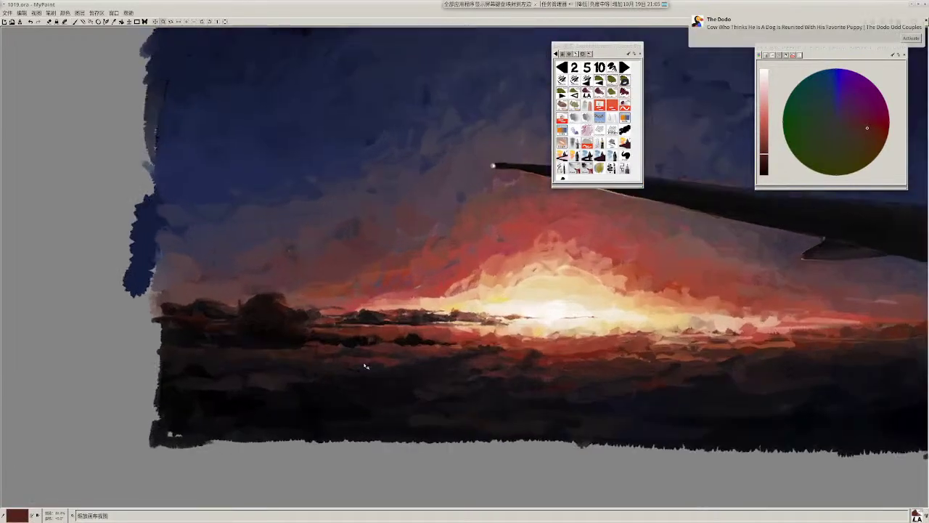
{"action": "left_click", "coordinate": [321, 341], "text": "ctrl"}
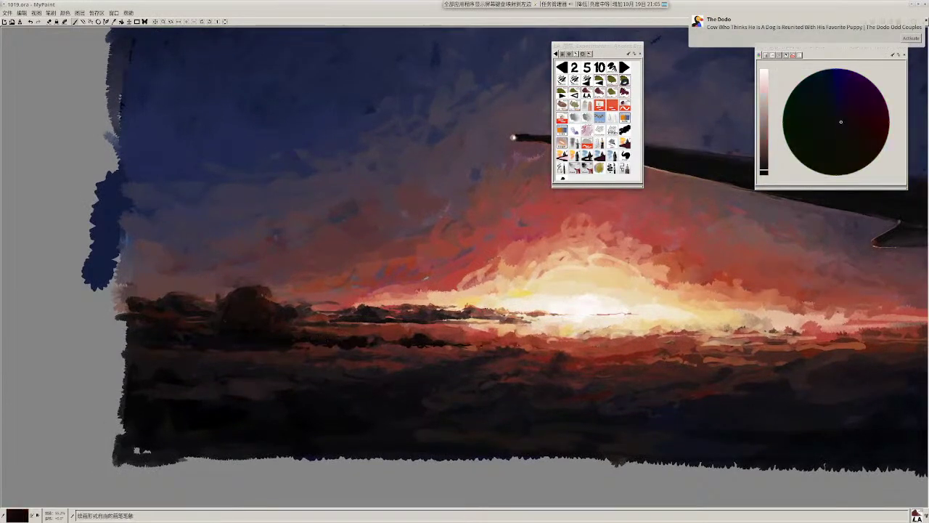
{"action": "left_click", "coordinate": [360, 346], "text": "ctrl"}
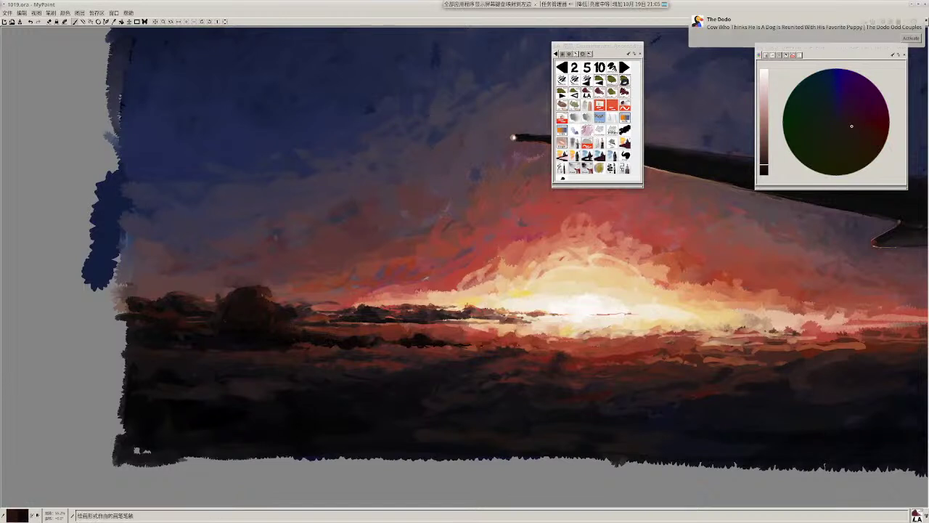
{"action": "left_click", "coordinate": [371, 344], "text": "ctrl"}
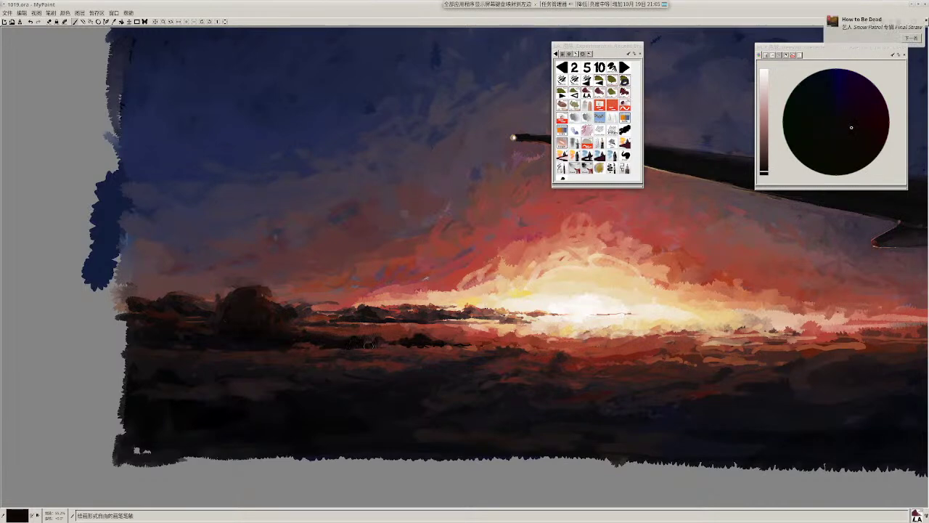
{"action": "left_click_drag", "start_coordinate": [440, 343], "coordinate": [444, 340]}
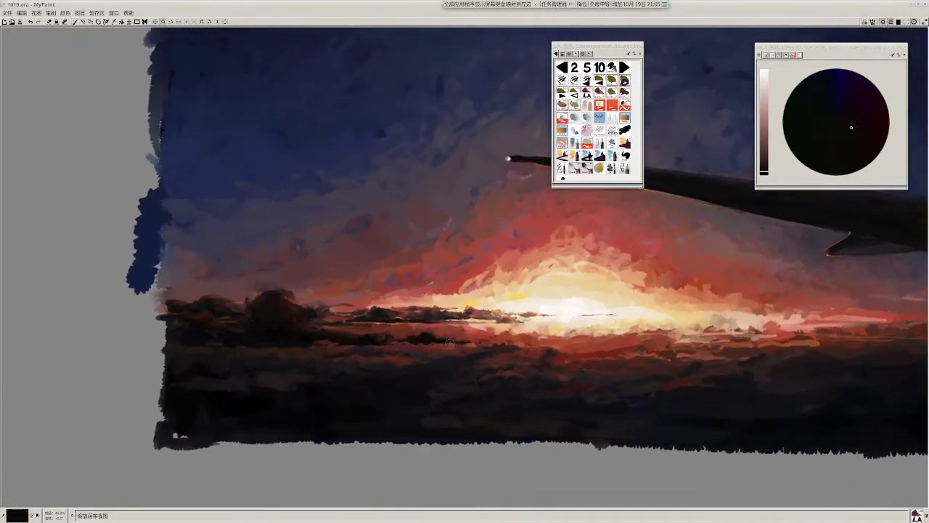
{"action": "left_click", "coordinate": [340, 349], "text": "ctrl"}
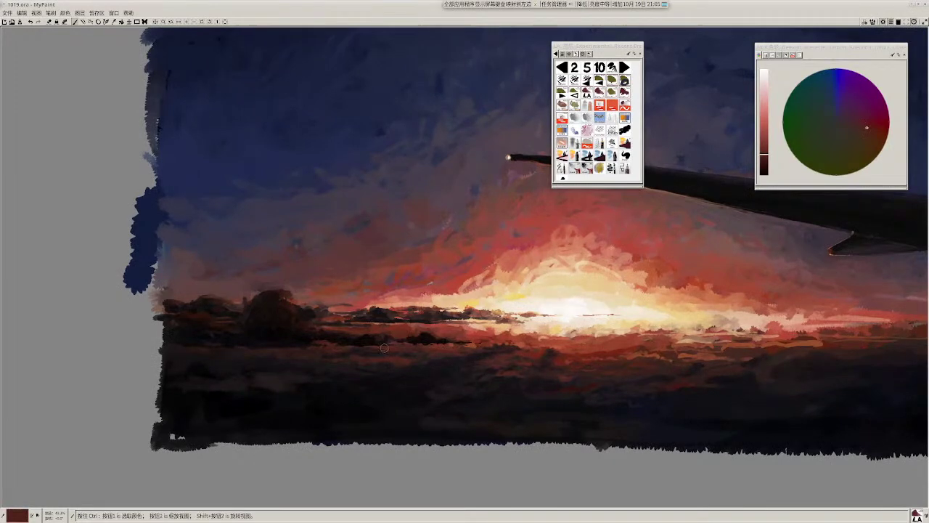
Step: Paint a small near-black cloud clump just right of the large mound, joining it to the lower streak
{"action": "scroll", "coordinate": [418, 352], "scroll_direction": "down", "scroll_amount": 2}
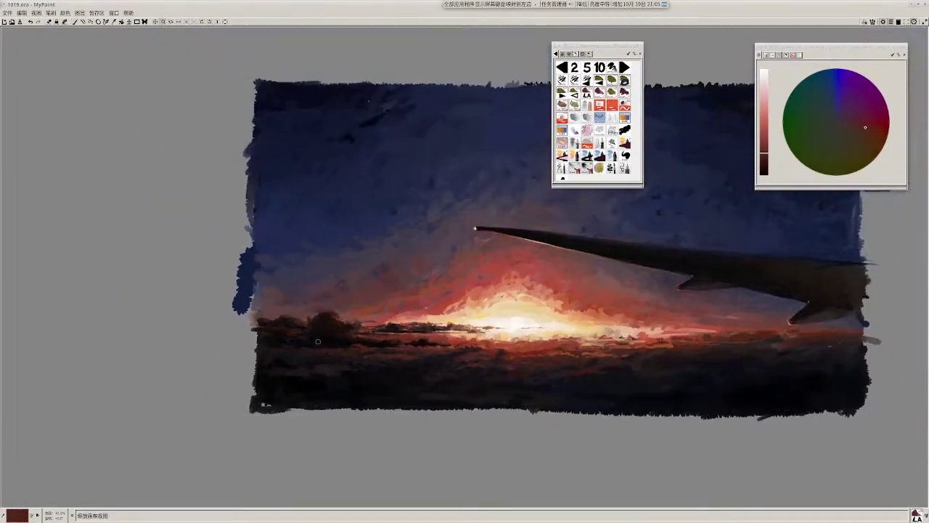
{"action": "left_click", "coordinate": [307, 363], "text": "ctrl"}
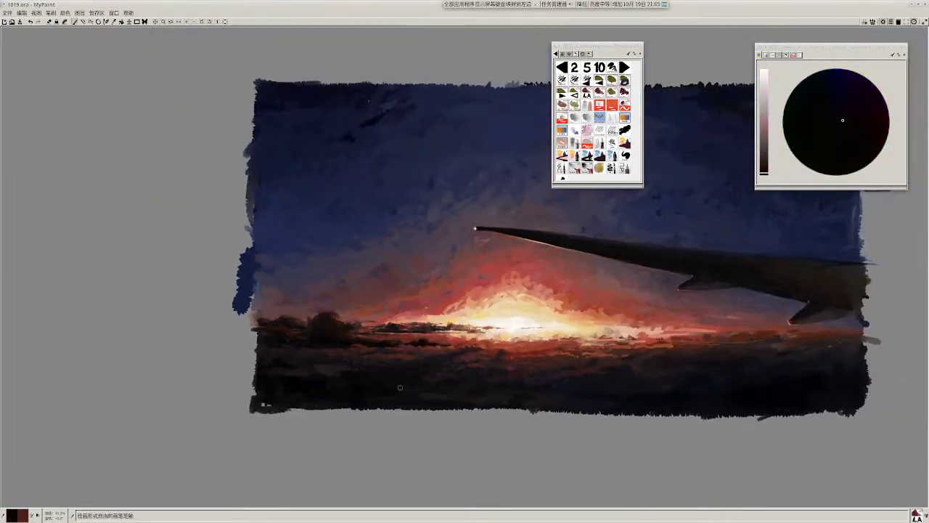
{"action": "left_click_drag", "start_coordinate": [400, 388], "coordinate": [369, 408]}
{"action": "scroll", "coordinate": [215, 378], "scroll_direction": "up", "scroll_amount": 3}
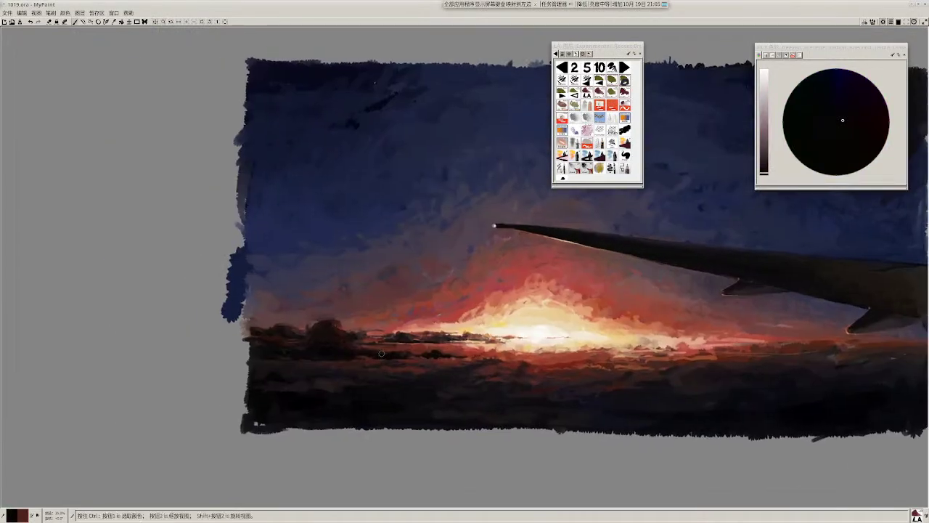
{"action": "left_click", "coordinate": [378, 353], "text": "ctrl"}
{"action": "left_click_drag", "start_coordinate": [381, 350], "coordinate": [381, 356]}
{"action": "left_click", "coordinate": [378, 355], "text": "ctrl"}
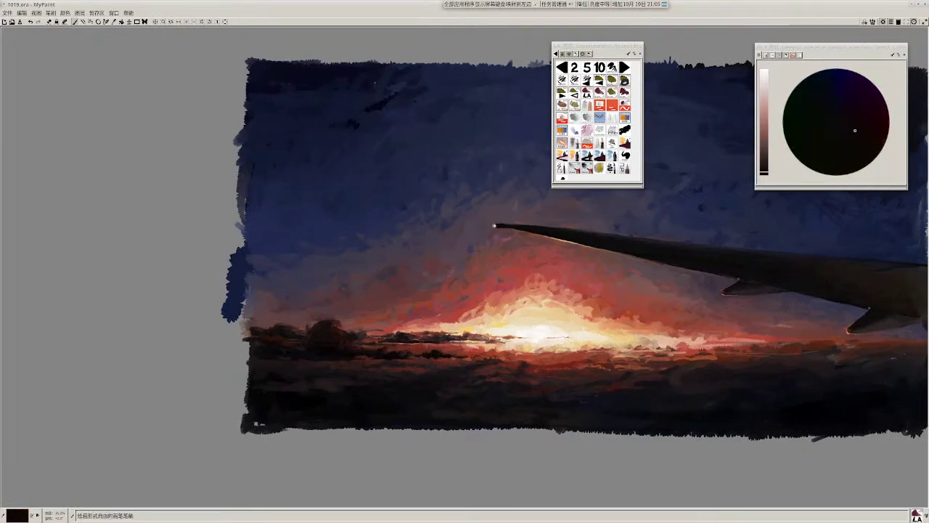
{"action": "left_click_drag", "start_coordinate": [388, 349], "coordinate": [397, 348]}
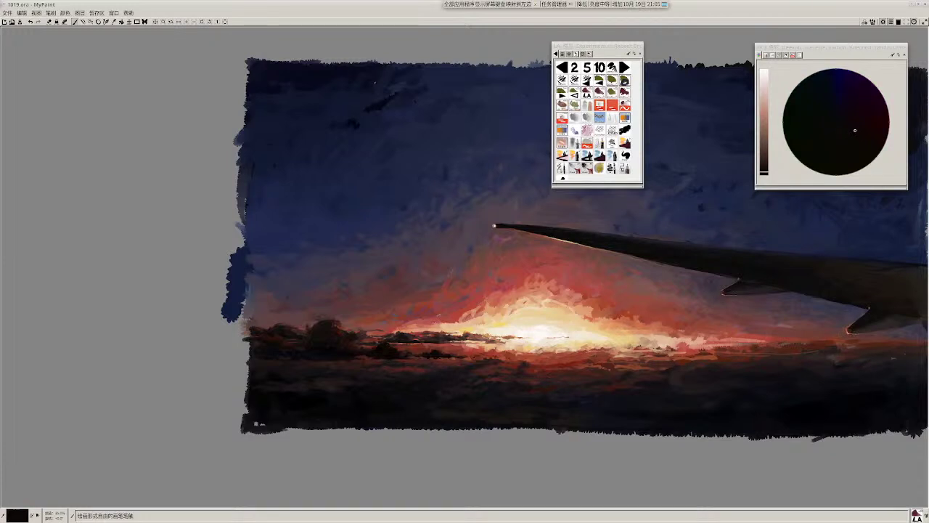
Step: Touch up the large cloud mound and the clouds beside it with sampled charcoal, dark reddish brown and muted red
{"action": "left_click", "coordinate": [313, 333], "text": "ctrl"}
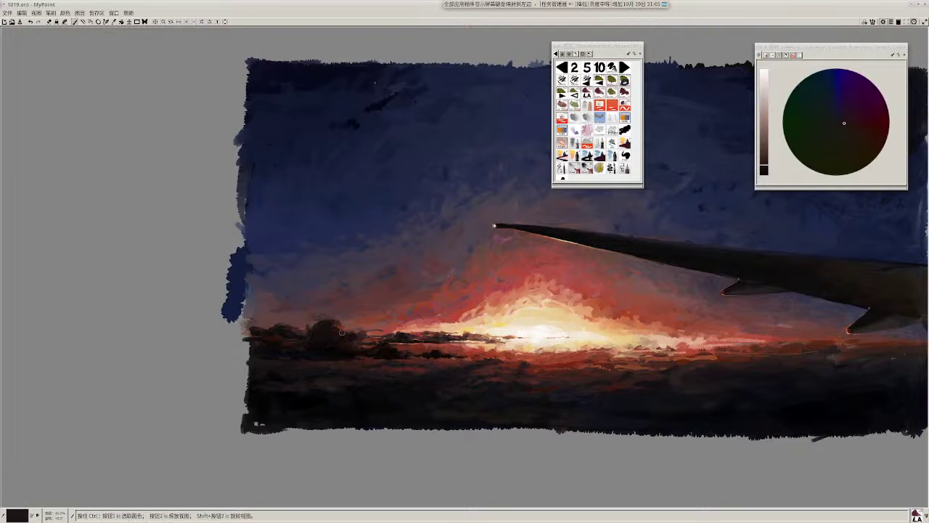
{"action": "key", "text": "r"}
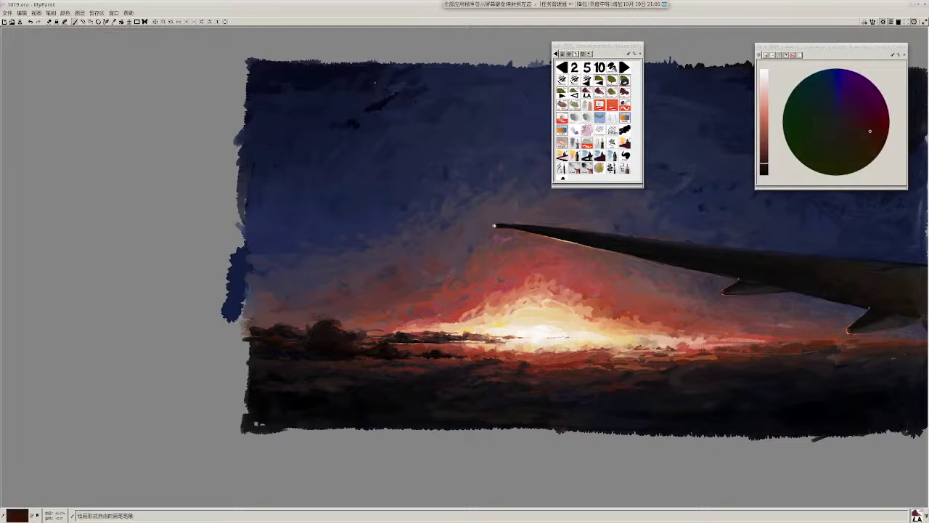
{"action": "scroll", "coordinate": [440, 353], "scroll_direction": "up", "scroll_amount": 1}
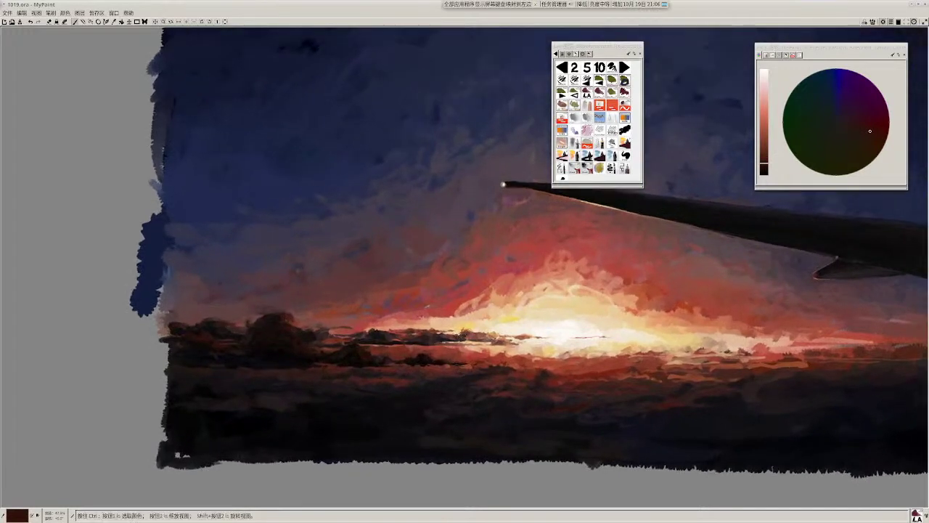
{"action": "left_click", "coordinate": [428, 357], "text": "ctrl"}
{"action": "scroll", "coordinate": [501, 383], "scroll_direction": "down", "scroll_amount": 1}
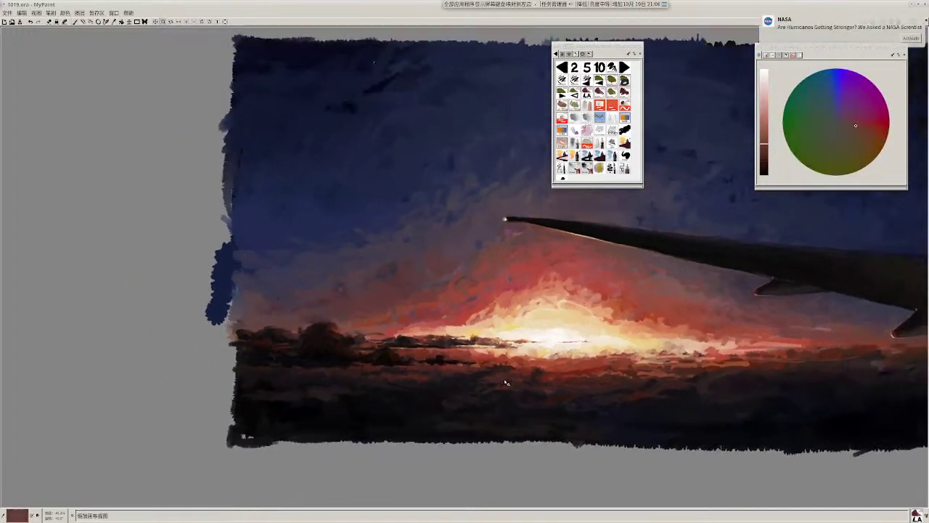
Step: Blend the dark cloud bank below the streaks with sampled charcoal, a slightly lighter charcoal and near-black
{"action": "left_click", "coordinate": [362, 384], "text": "ctrl"}
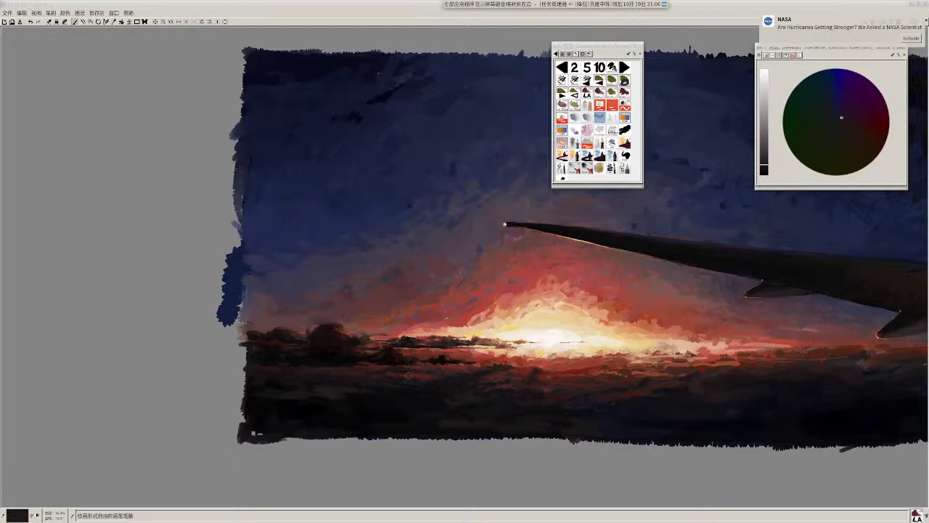
{"action": "left_click", "coordinate": [765, 161]}
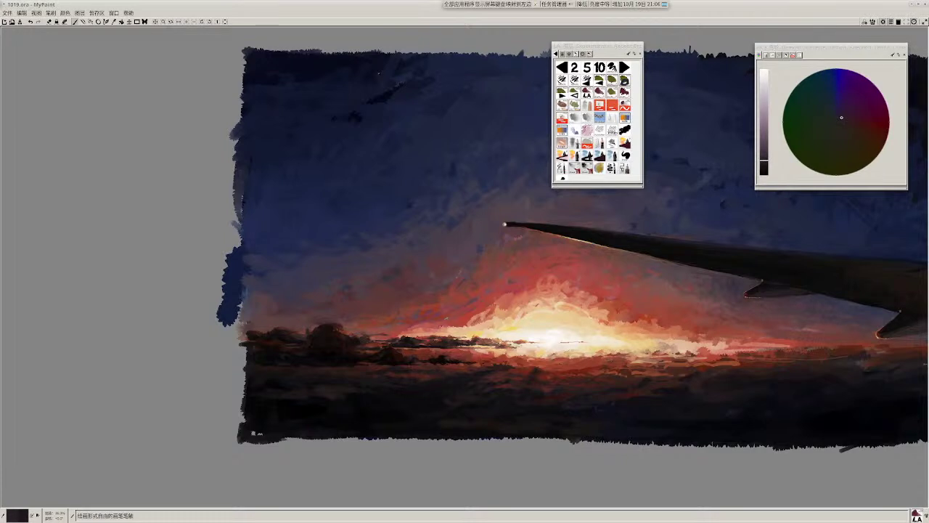
{"action": "left_click", "coordinate": [458, 383], "text": "ctrl"}
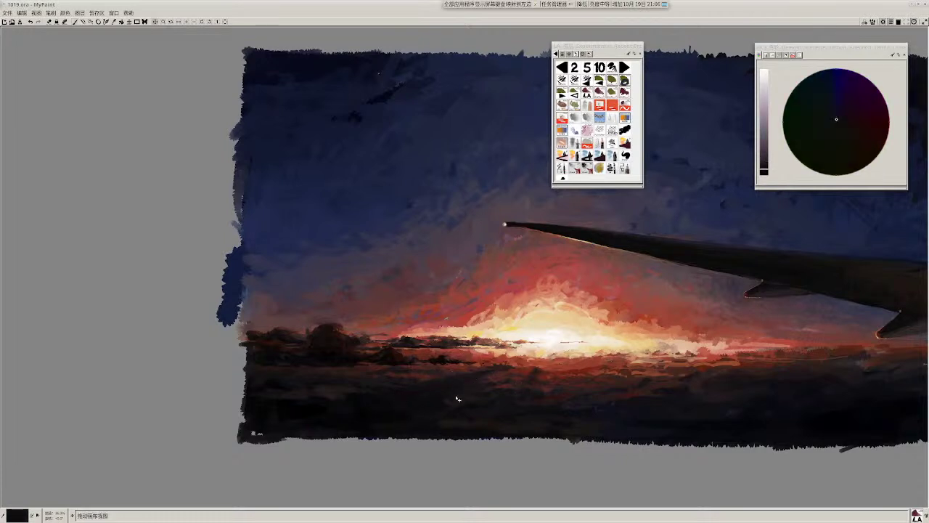
{"action": "scroll", "coordinate": [352, 376], "scroll_direction": "down", "scroll_amount": 1}
{"action": "left_click", "coordinate": [354, 379], "text": "ctrl"}
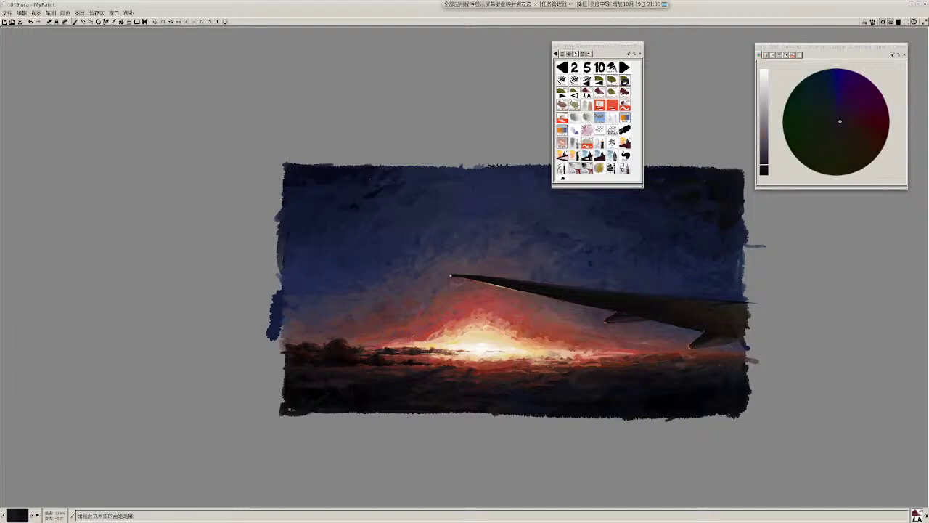
Step: Even out the dark cloud bank near the painting's lower-left corner with sampled near-black and dark purplish brown
{"action": "key", "text": "2"}
{"action": "key", "text": "1"}
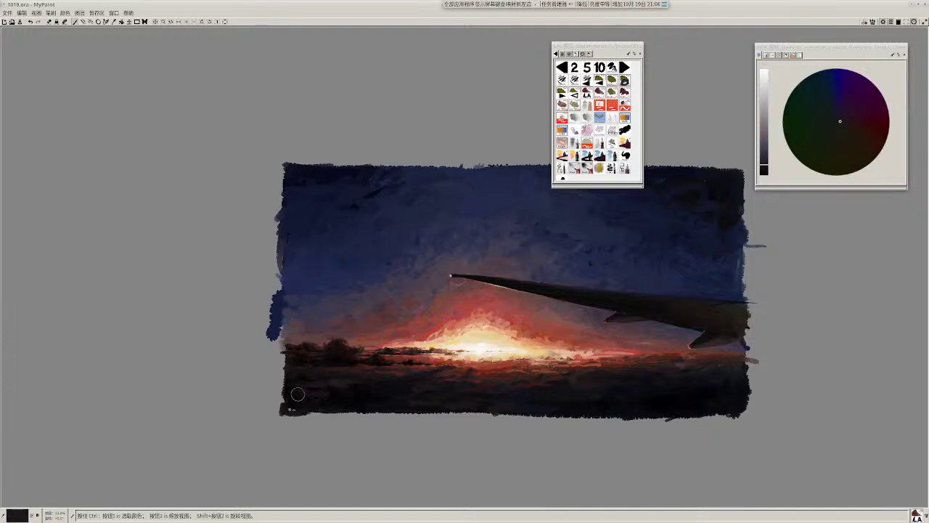
{"action": "left_click", "coordinate": [299, 395], "text": "ctrl"}
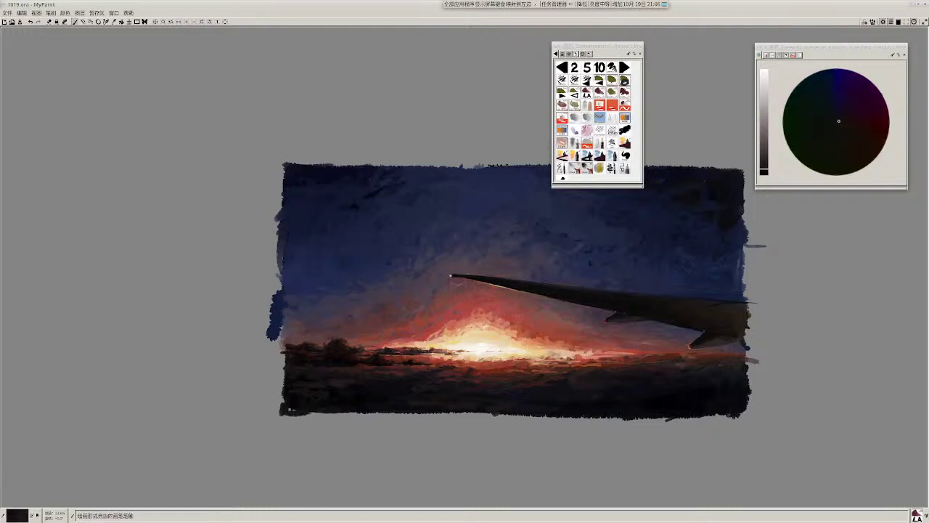
{"action": "left_click", "coordinate": [298, 396], "text": "ctrl"}
{"action": "left_click", "coordinate": [345, 372], "text": "ctrl"}
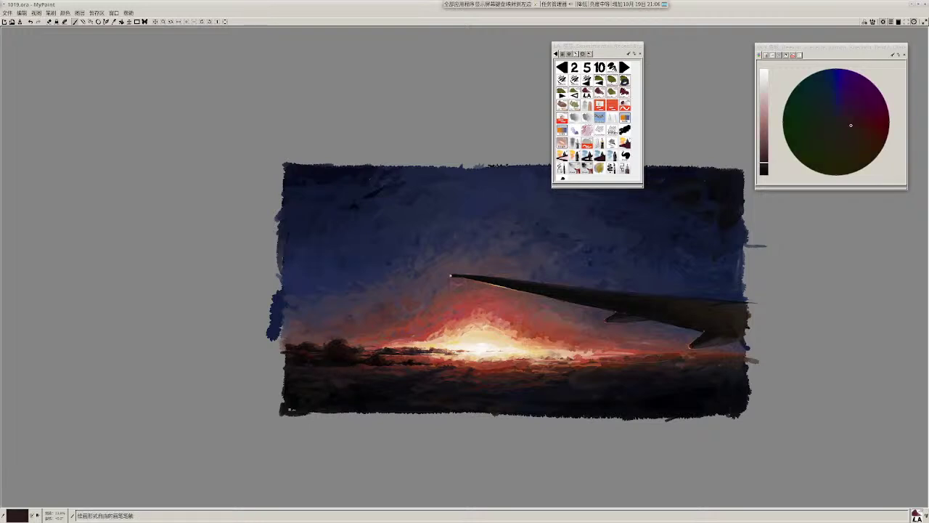
Step: Work over the dark cloud bank directly below the sun with sampled dark brown and check the whole composition
{"action": "scroll", "coordinate": [433, 387], "scroll_direction": "up", "scroll_amount": 4}
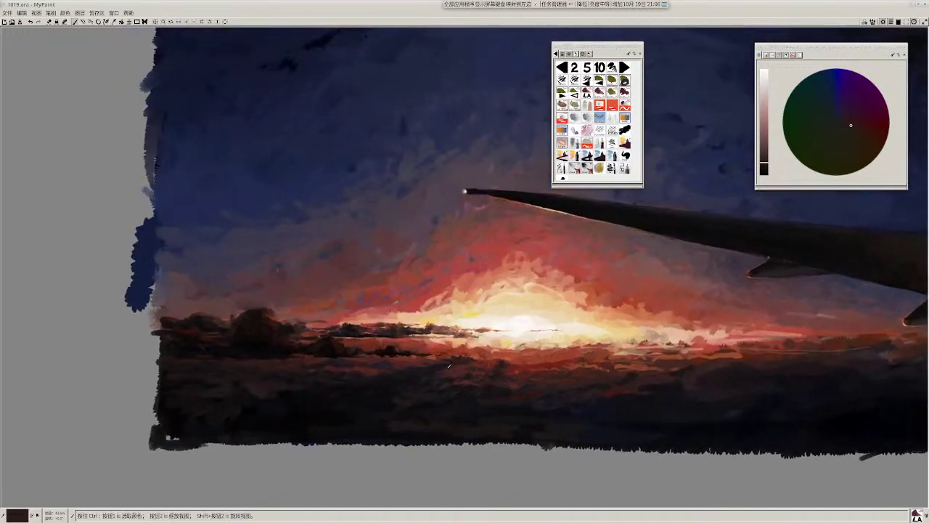
{"action": "left_click", "coordinate": [446, 369], "text": "ctrl"}
{"action": "scroll", "coordinate": [446, 371], "scroll_direction": "down", "scroll_amount": 6}
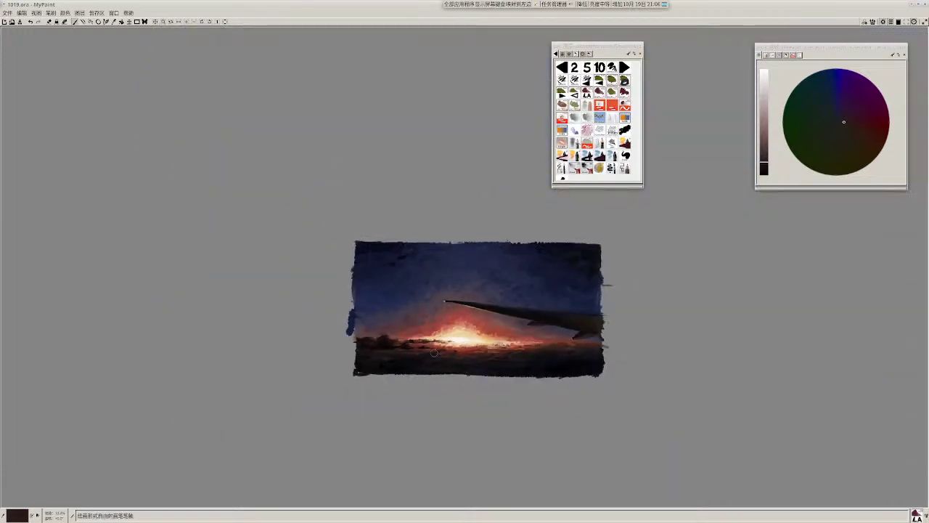
{"action": "left_click_drag", "start_coordinate": [485, 366], "coordinate": [498, 356]}
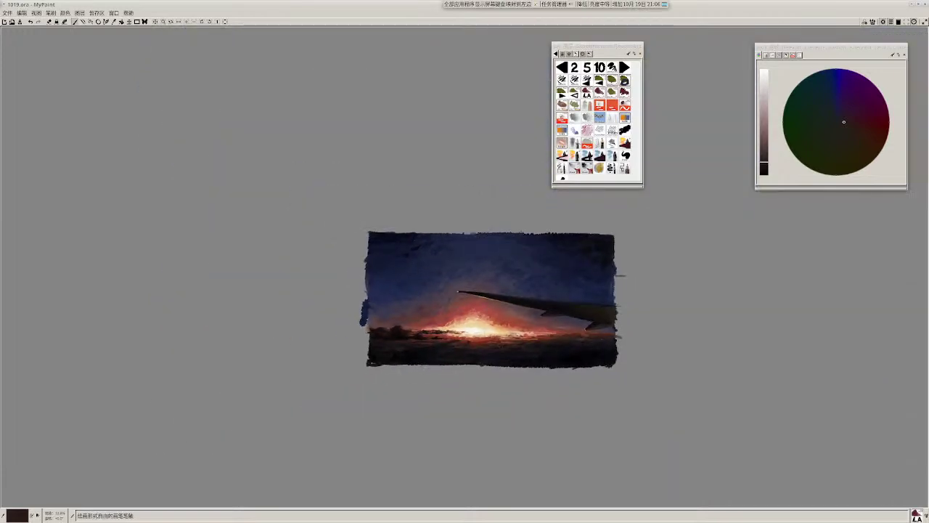
Step: Blend the dark cloud bank toward the painting's lower right, below the wing, with dark charcoal and bluish black
{"action": "scroll", "coordinate": [523, 362], "scroll_direction": "up", "scroll_amount": 3}
{"action": "left_click_drag", "start_coordinate": [564, 376], "coordinate": [562, 381]}
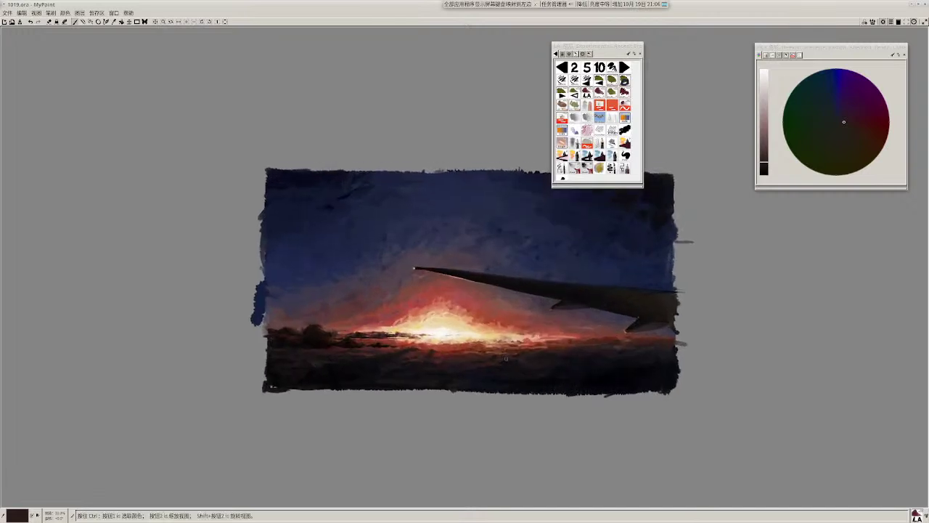
{"action": "scroll", "coordinate": [502, 365], "scroll_direction": "up", "scroll_amount": 2}
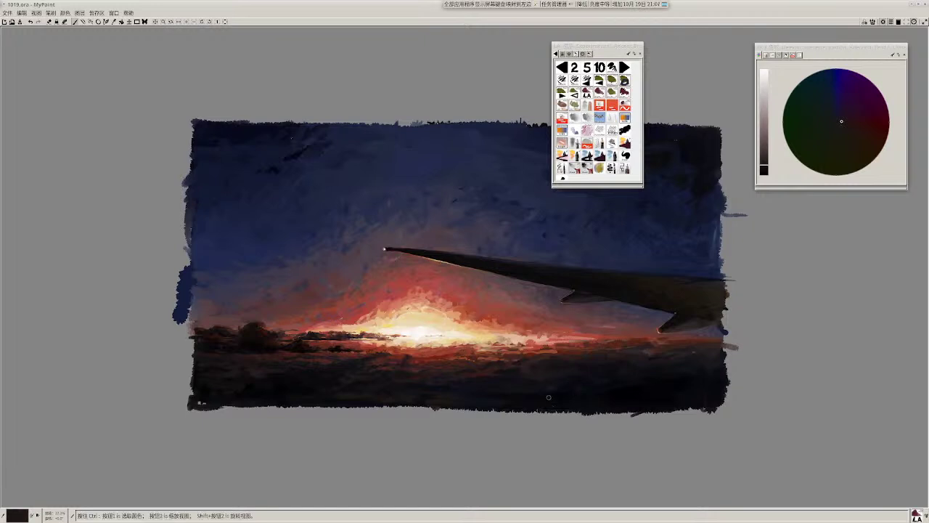
{"action": "key", "text": "r"}
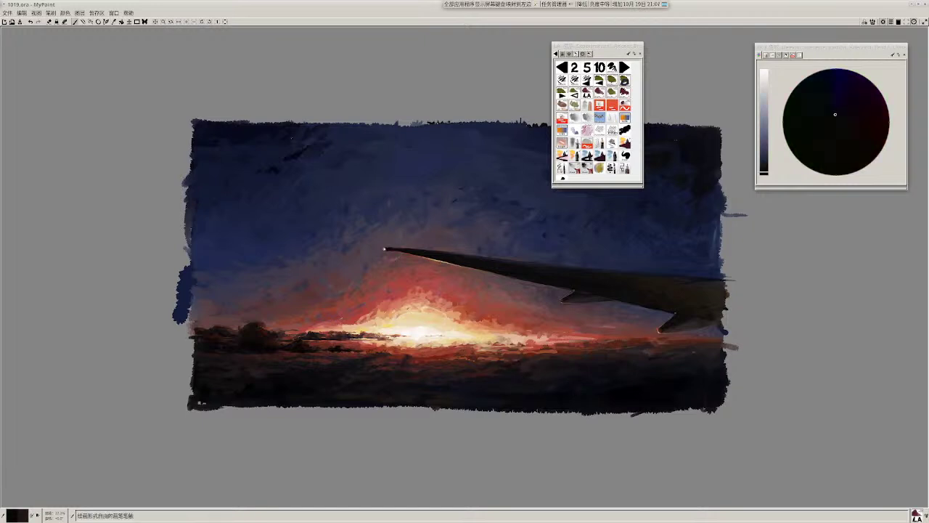
{"action": "key", "text": "r"}
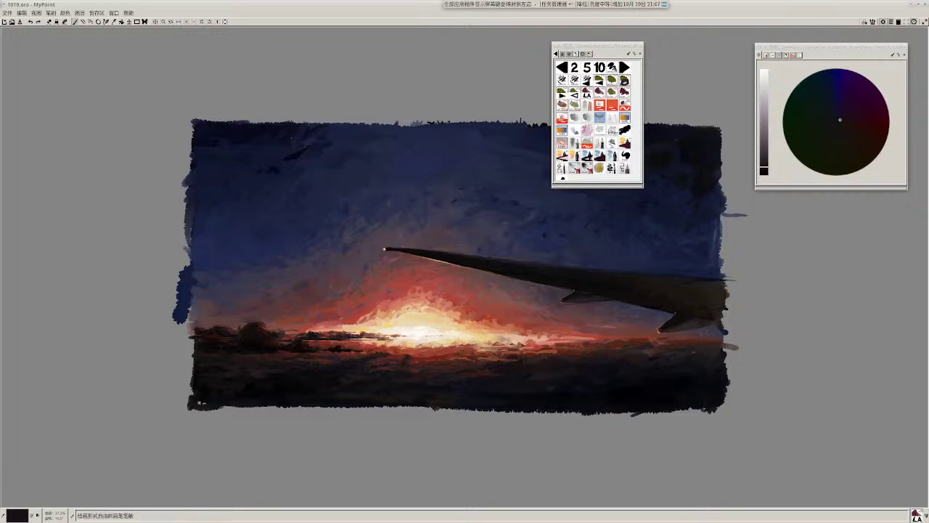
{"action": "scroll", "coordinate": [673, 360], "scroll_direction": "down", "scroll_amount": 2}
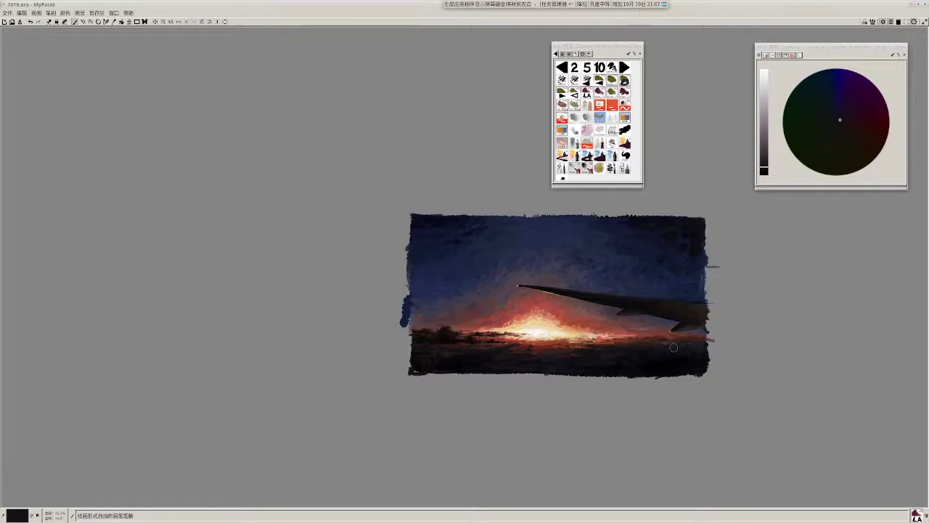
Step: Touch up the lower-left edge of the dark cloud bank with sampled near-black and dark brown
{"action": "left_click_drag", "start_coordinate": [541, 369], "coordinate": [539, 379]}
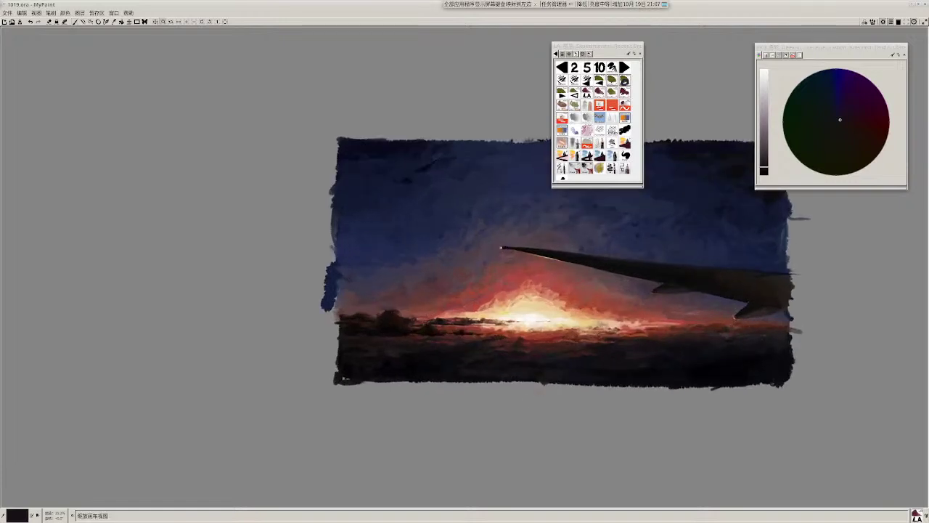
{"action": "mouse_move", "coordinate": [474, 358]}
{"action": "left_mouse_down"}
{"action": "mouse_move", "coordinate": [476, 400]}
{"action": "mouse_move", "coordinate": [496, 423]}
{"action": "mouse_move", "coordinate": [570, 427]}
{"action": "mouse_move", "coordinate": [549, 423]}
{"action": "left_mouse_up"}
{"action": "left_click", "coordinate": [474, 419], "text": "ctrl"}
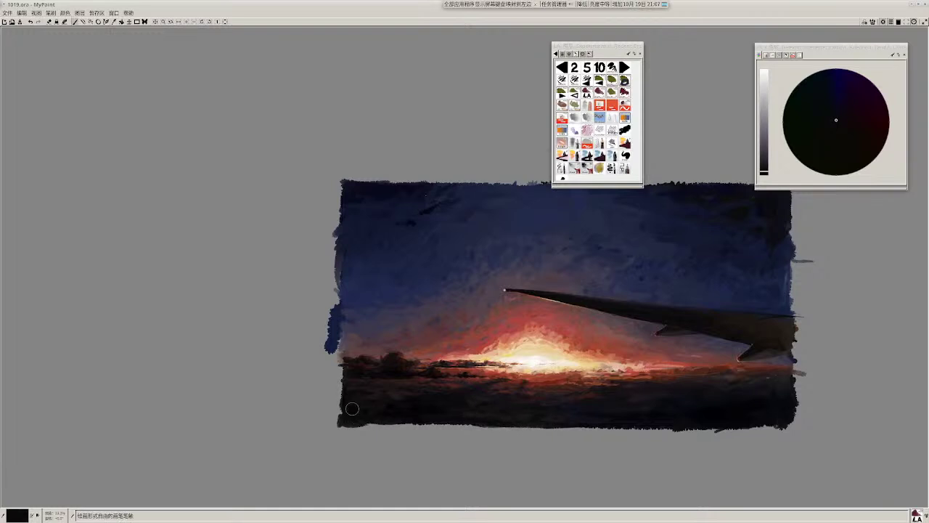
{"action": "left_click", "coordinate": [348, 371], "text": "ctrl"}
{"action": "mouse_move", "coordinate": [343, 367]}
{"action": "left_mouse_down"}
{"action": "mouse_move", "coordinate": [341, 408]}
{"action": "mouse_move", "coordinate": [340, 365]}
{"action": "left_mouse_up"}
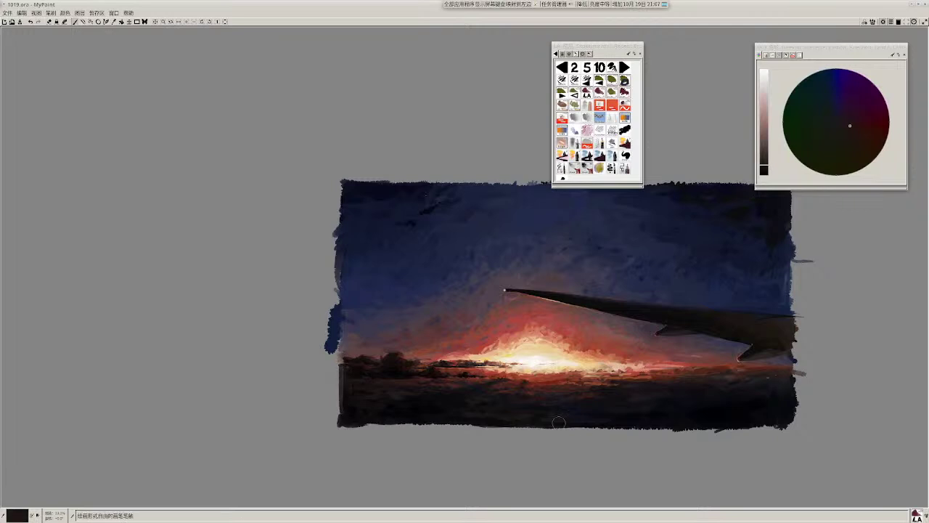
{"action": "left_click_drag", "start_coordinate": [546, 456], "coordinate": [387, 455]}
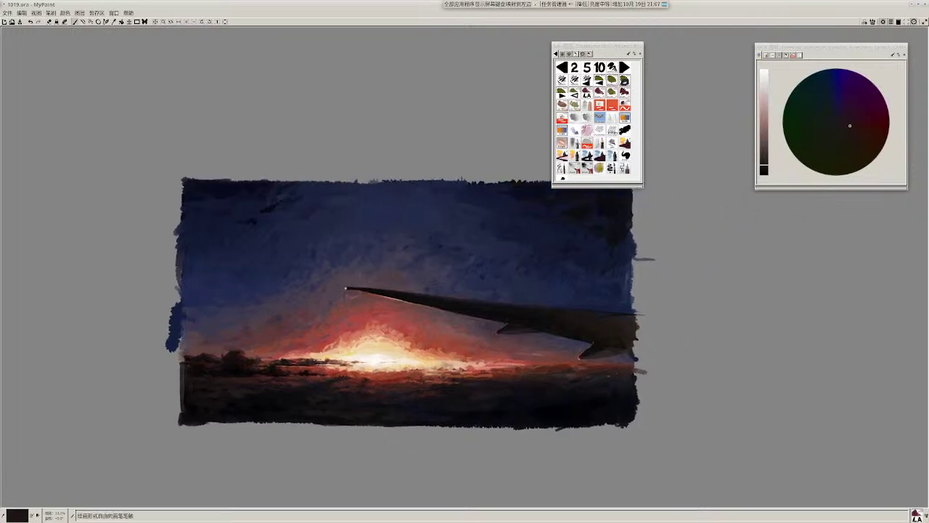
Step: Accent the cloud edge just below the sun with a sampled light orange
{"action": "left_click_drag", "start_coordinate": [290, 357], "coordinate": [305, 371]}
{"action": "left_click", "coordinate": [394, 376], "text": "ctrl"}
{"action": "left_click_drag", "start_coordinate": [383, 369], "coordinate": [399, 373]}
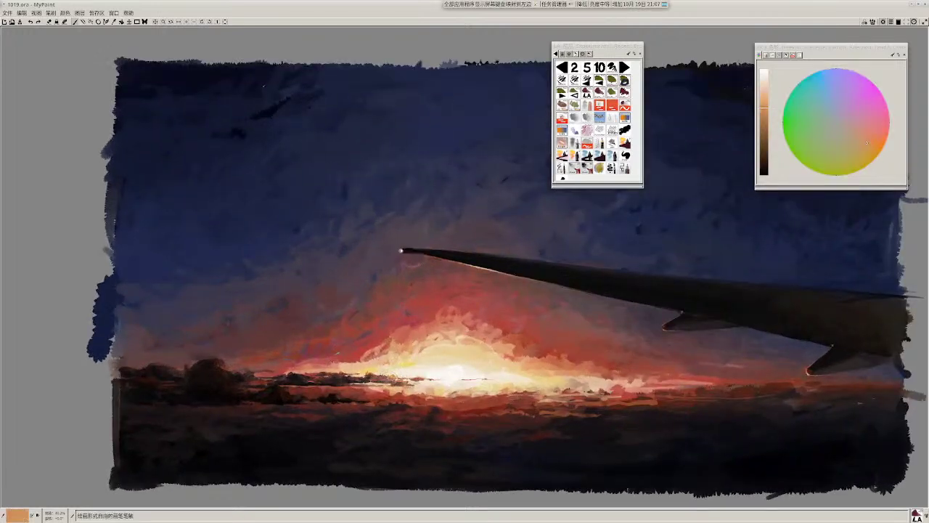
Step: Soften the underside of the dark clouds left of the sun with a sampled dark greyish brown
{"action": "left_click_drag", "start_coordinate": [319, 374], "coordinate": [321, 388]}
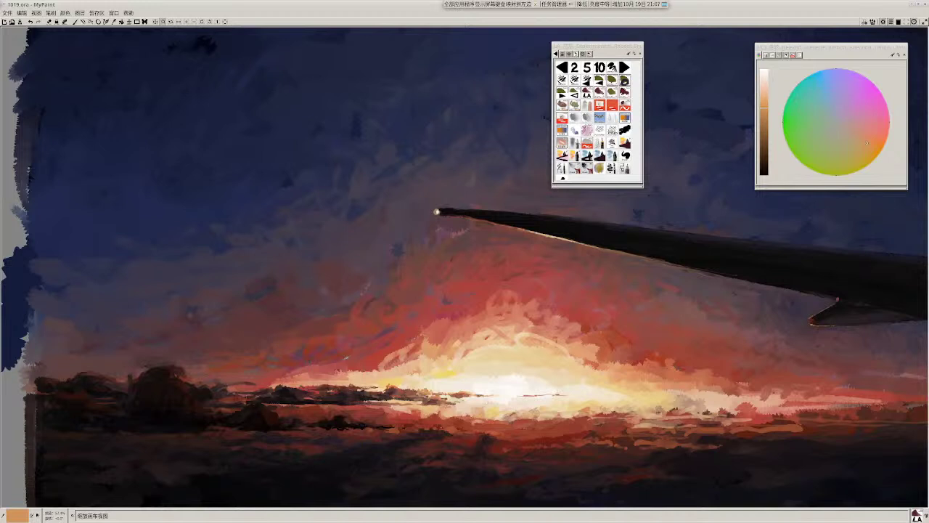
{"action": "left_click_drag", "start_coordinate": [227, 393], "coordinate": [223, 395]}
{"action": "left_click", "coordinate": [224, 412], "text": "ctrl"}
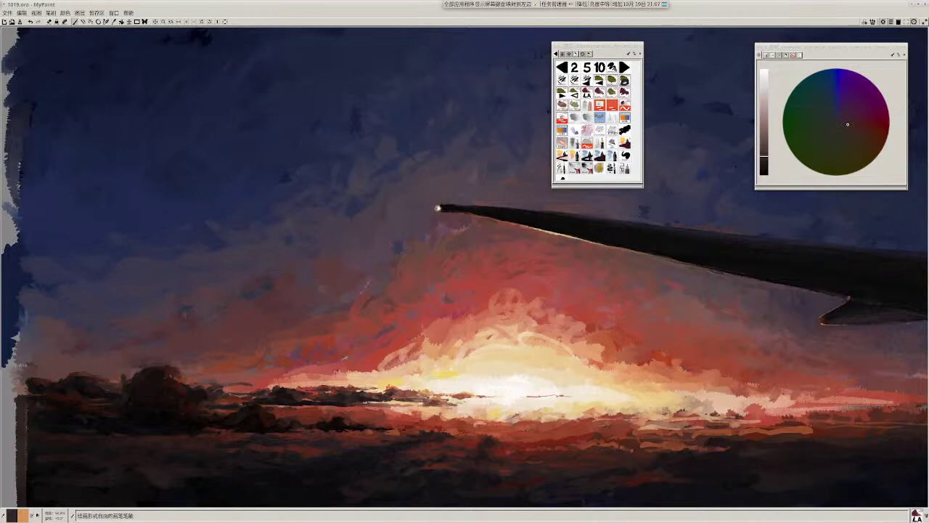
{"action": "left_click_drag", "start_coordinate": [224, 411], "coordinate": [233, 412]}
Step: Blend the top of the dark cloud bank below the sun with sampled dark brown, maroon and deep red
{"action": "left_click_drag", "start_coordinate": [294, 476], "coordinate": [266, 405]}
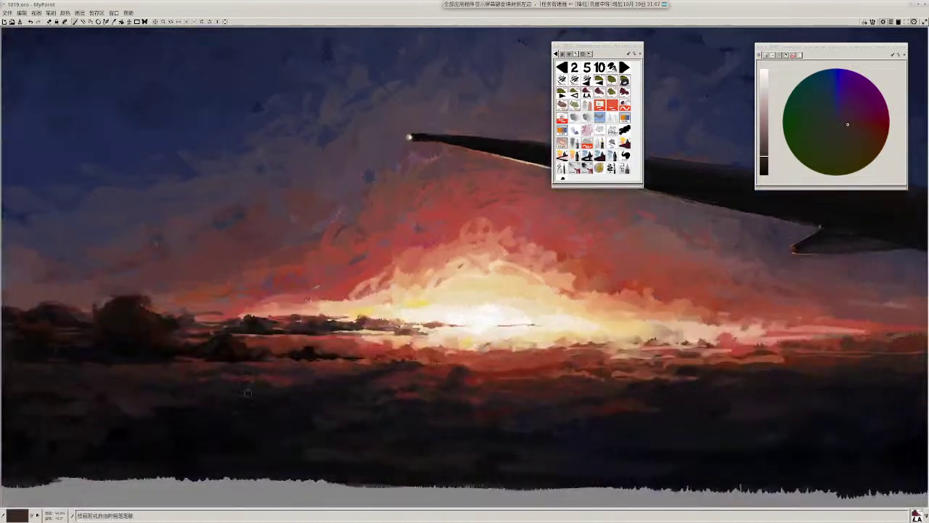
{"action": "left_click_drag", "start_coordinate": [431, 426], "coordinate": [424, 413]}
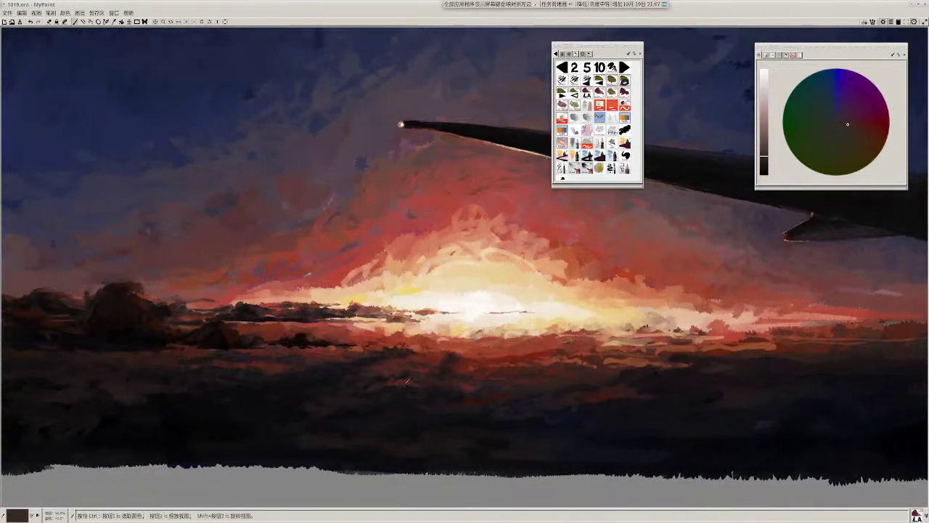
{"action": "left_click", "coordinate": [424, 364], "text": "ctrl"}
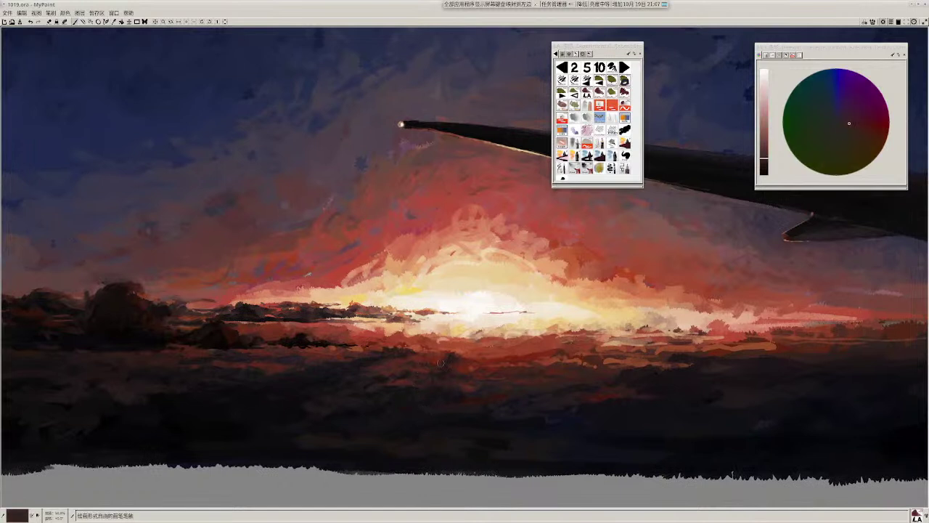
{"action": "left_click", "coordinate": [436, 386], "text": "ctrl"}
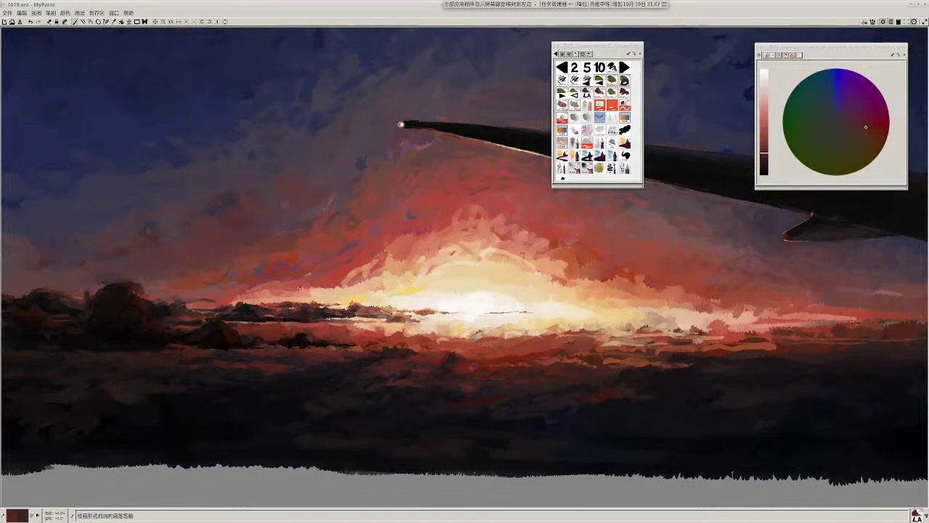
{"action": "left_click", "coordinate": [433, 374], "text": "ctrl"}
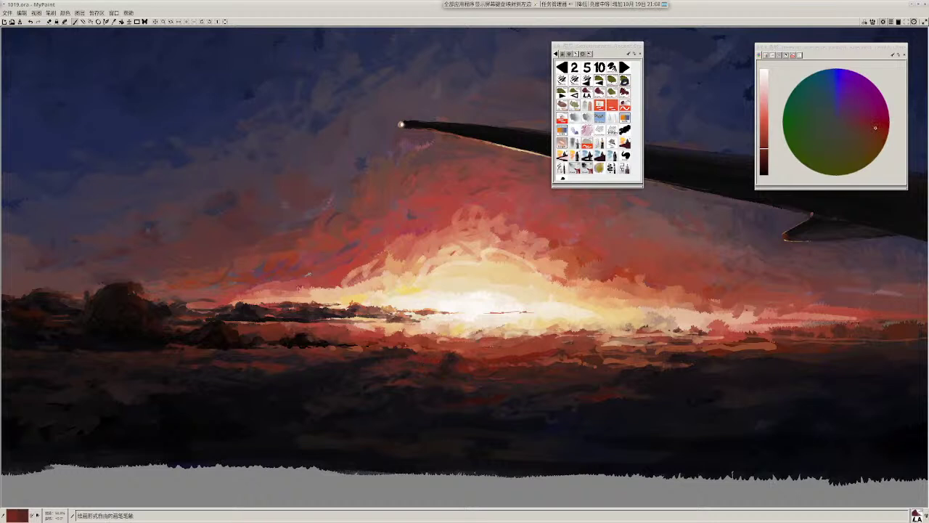
{"action": "left_click", "coordinate": [445, 356], "text": "ctrl"}
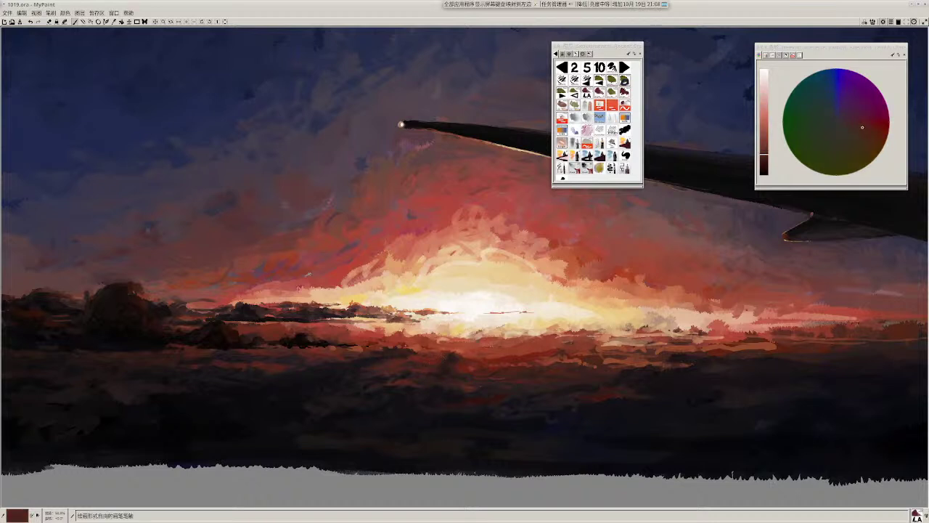
{"action": "mouse_move", "coordinate": [500, 391]}
{"action": "left_mouse_down"}
{"action": "mouse_move", "coordinate": [493, 402]}
{"action": "mouse_move", "coordinate": [498, 387]}
{"action": "left_mouse_up"}
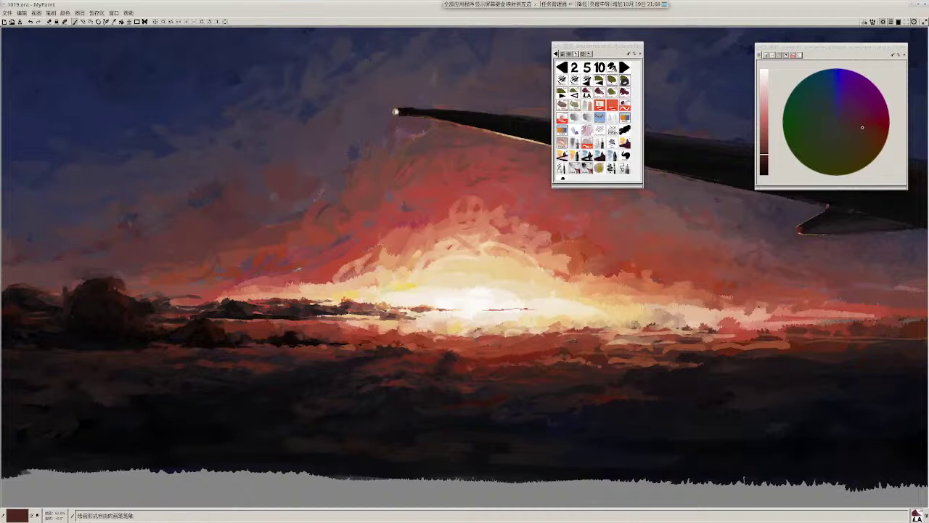
{"action": "left_click", "coordinate": [427, 360], "text": "ctrl"}
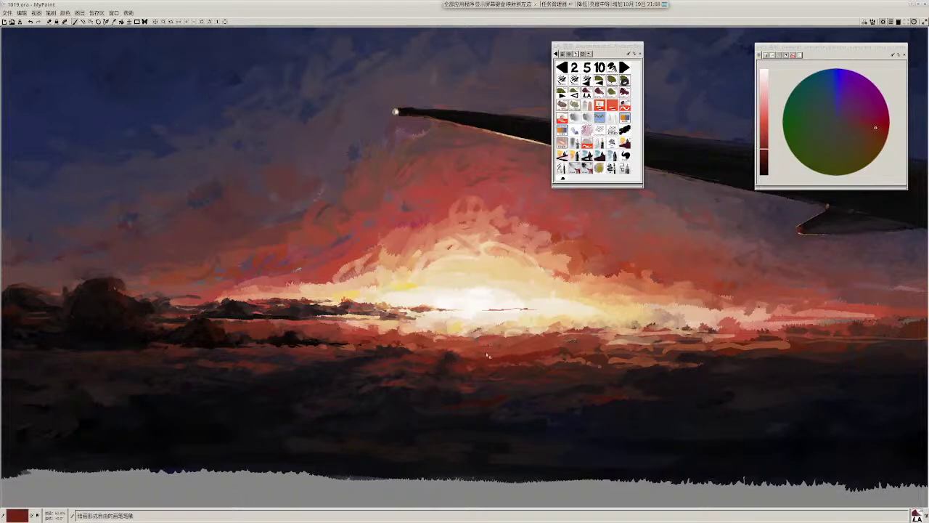
Step: Warm the clouds directly beneath the sun with sampled brick red, salmon and peach
{"action": "mouse_move", "coordinate": [455, 388]}
{"action": "left_mouse_down"}
{"action": "mouse_move", "coordinate": [480, 356]}
{"action": "mouse_move", "coordinate": [462, 374]}
{"action": "left_mouse_up"}
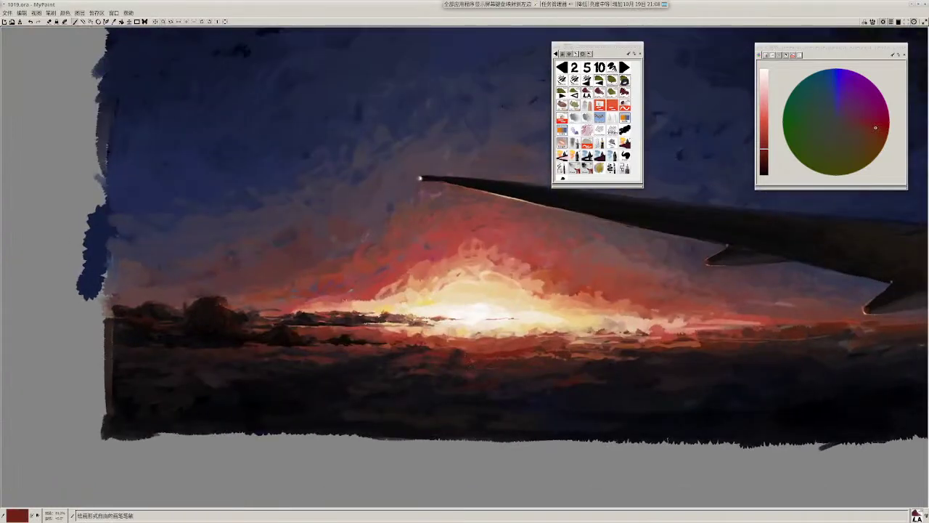
{"action": "left_click", "coordinate": [464, 363], "text": "ctrl"}
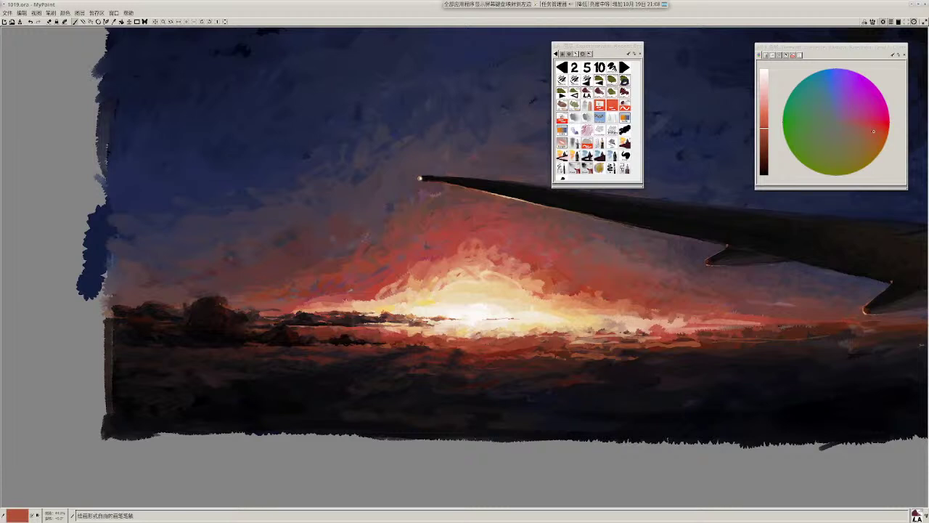
{"action": "key", "text": "ctrl"}
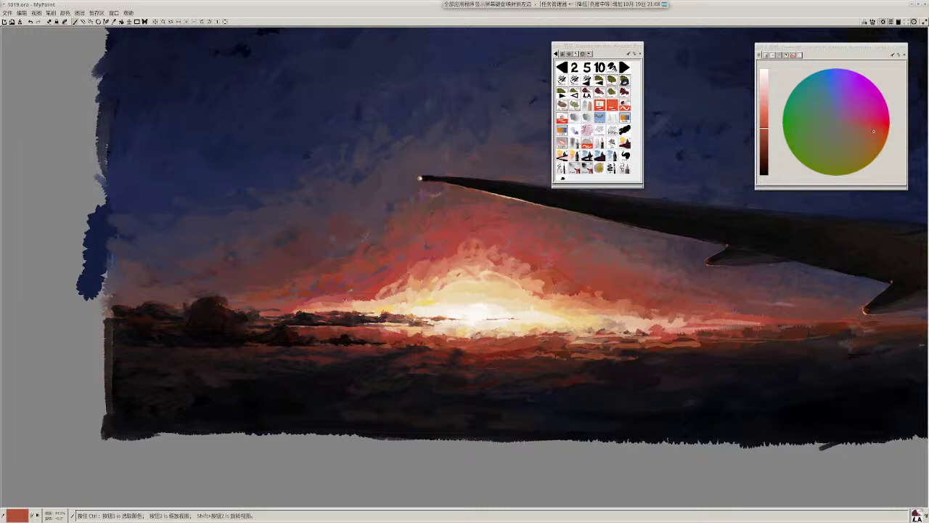
{"action": "left_click", "coordinate": [508, 350], "text": "ctrl"}
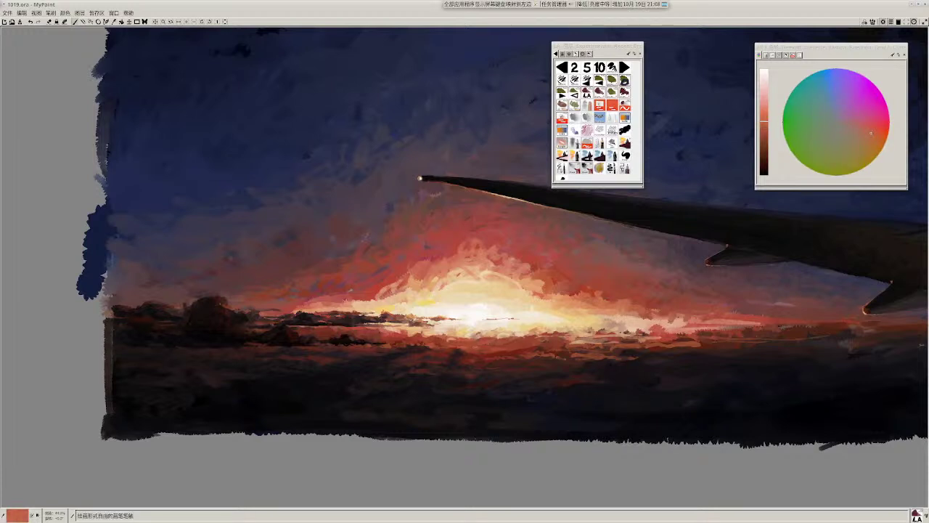
{"action": "left_click", "coordinate": [454, 341], "text": "ctrl"}
{"action": "left_click", "coordinate": [461, 336], "text": "ctrl"}
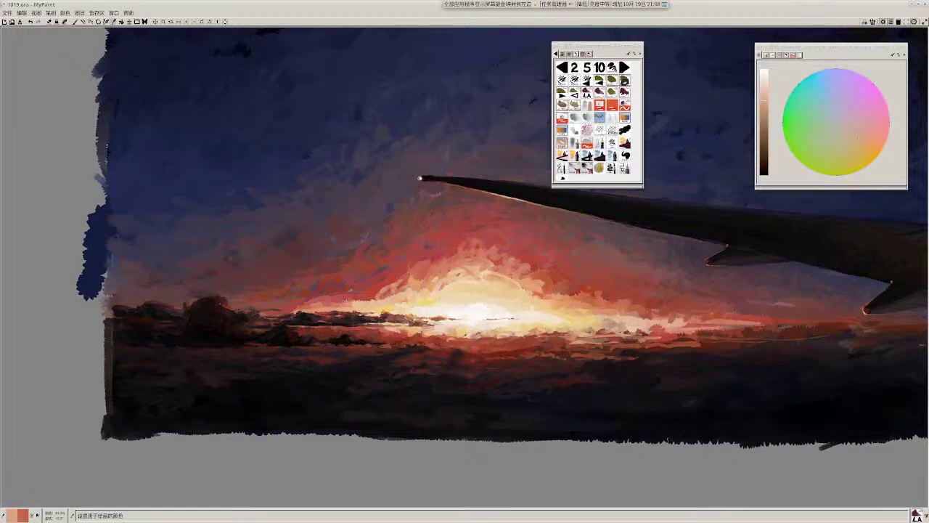
Step: Refine the sun's lower rim with sampled golden yellow and burnt orange
{"action": "left_click", "coordinate": [461, 338], "text": "ctrl"}
{"action": "left_click_drag", "start_coordinate": [459, 338], "coordinate": [469, 334]}
{"action": "left_click", "coordinate": [464, 336], "text": "ctrl"}
{"action": "left_click", "coordinate": [466, 331], "text": "ctrl"}
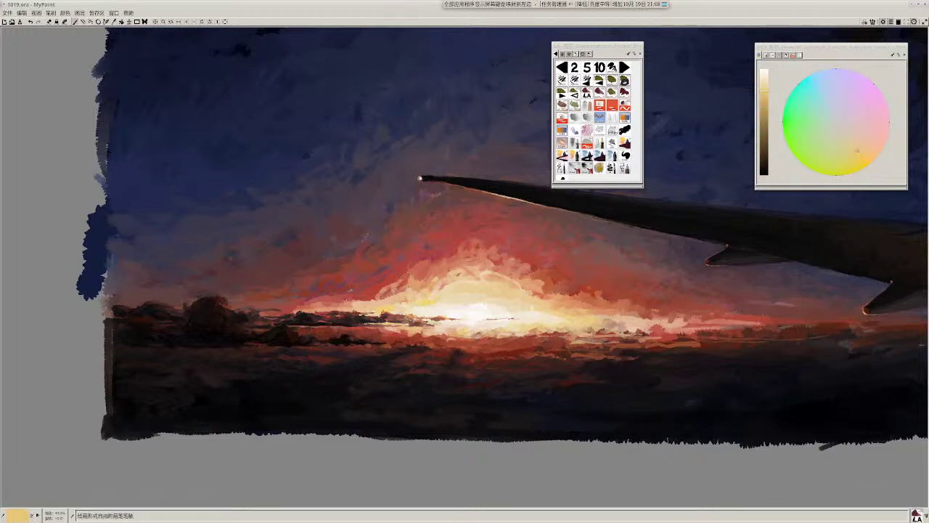
{"action": "left_click", "coordinate": [465, 339], "text": "ctrl"}
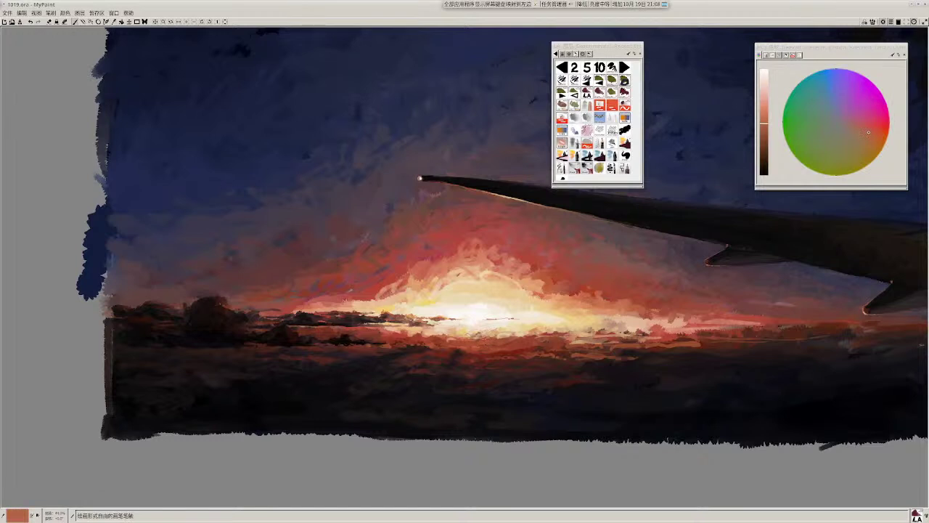
Step: Smooth the transition from the sun's glow into the clouds below with tan yellow, peach, pale yellow and burnt orange
{"action": "key", "text": "x"}
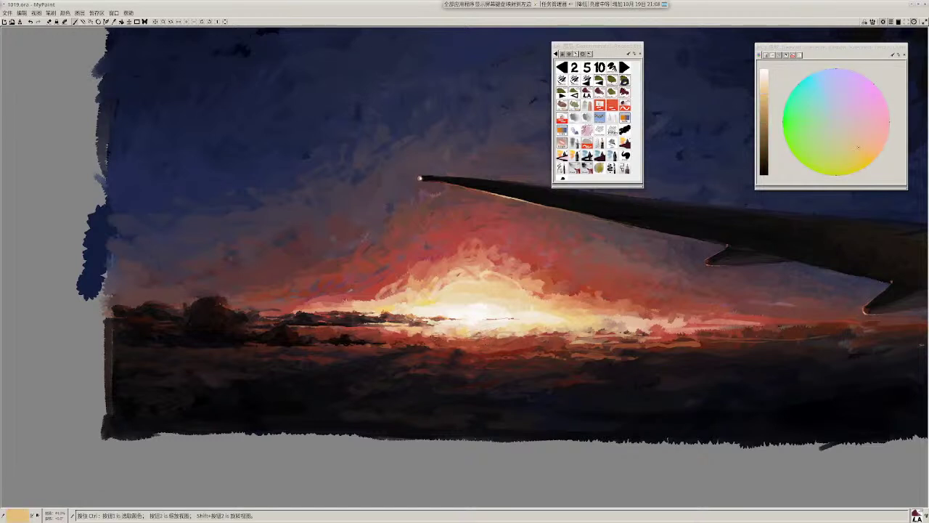
{"action": "key", "text": "x"}
{"action": "key", "text": "r"}
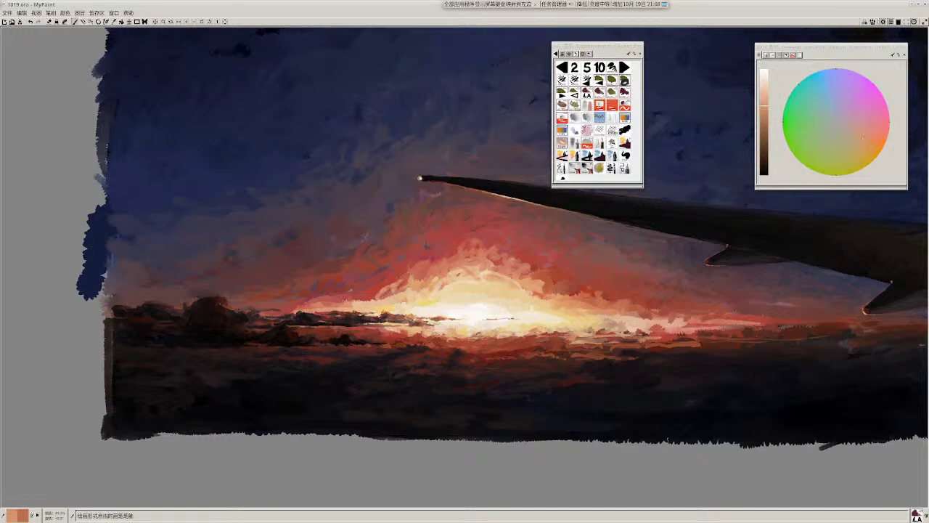
{"action": "key", "text": "x"}
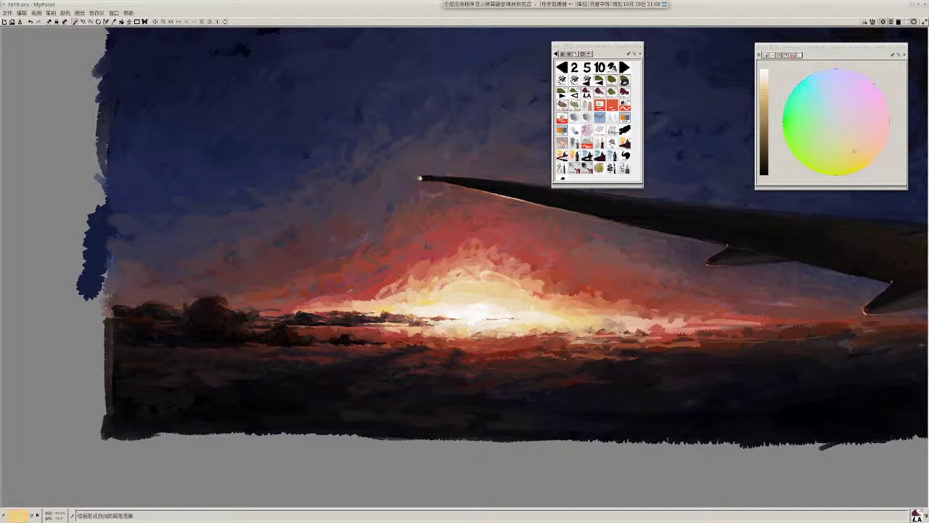
{"action": "key", "text": "x"}
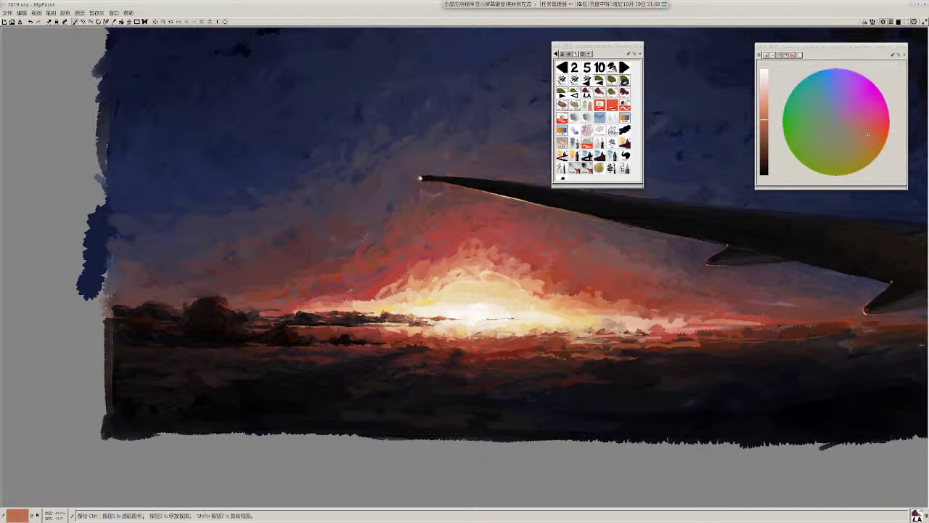
{"action": "scroll", "coordinate": [462, 306], "scroll_direction": "up", "scroll_amount": 1}
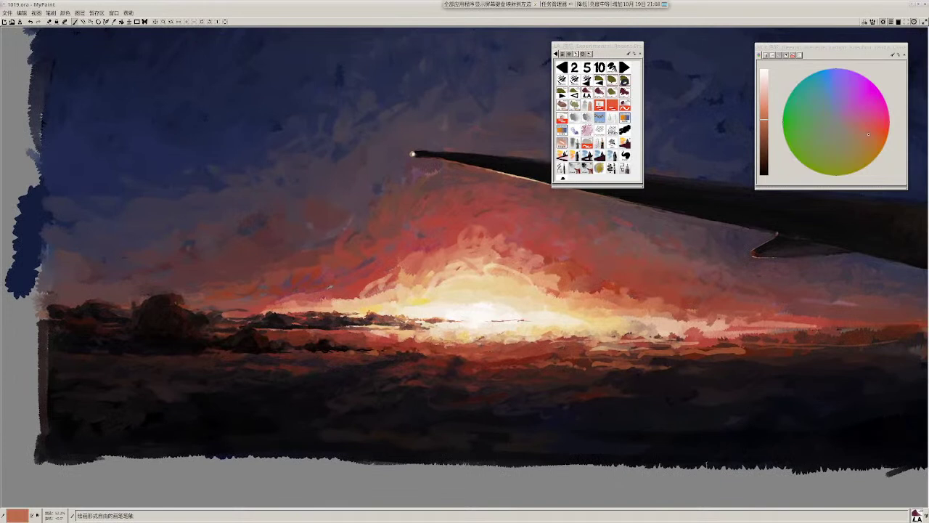
Step: Rework the red cloud patches below the sun with two sampled dark reds and check the whole composition
{"action": "left_click", "coordinate": [477, 367], "text": "ctrl"}
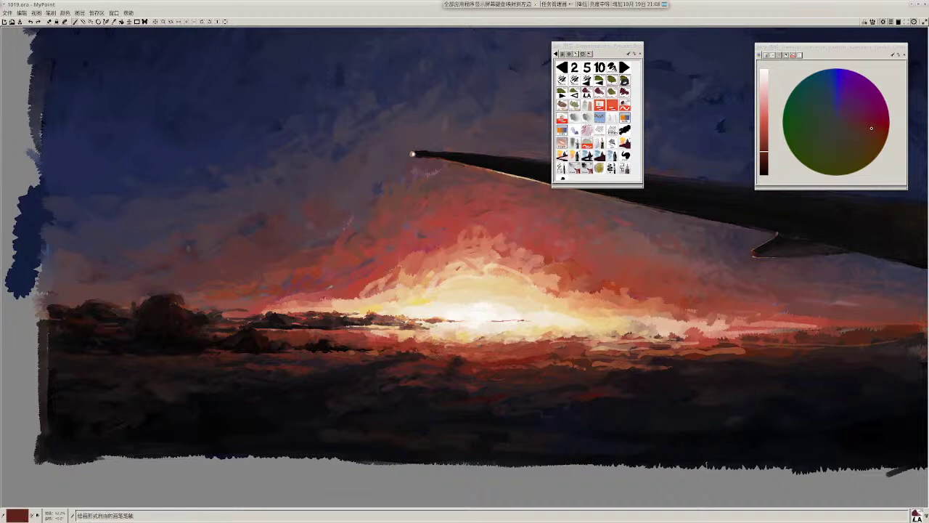
{"action": "left_click", "coordinate": [476, 363], "text": "ctrl"}
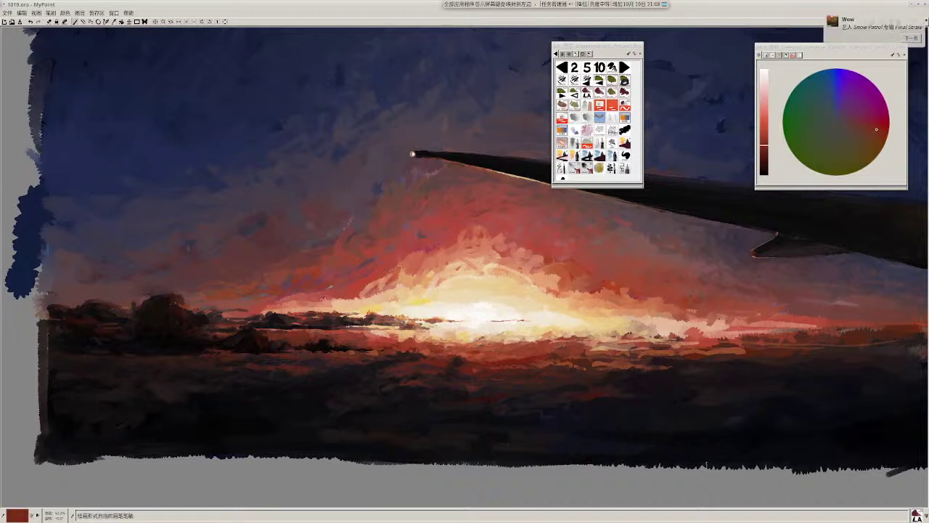
{"action": "key", "text": "minus"}
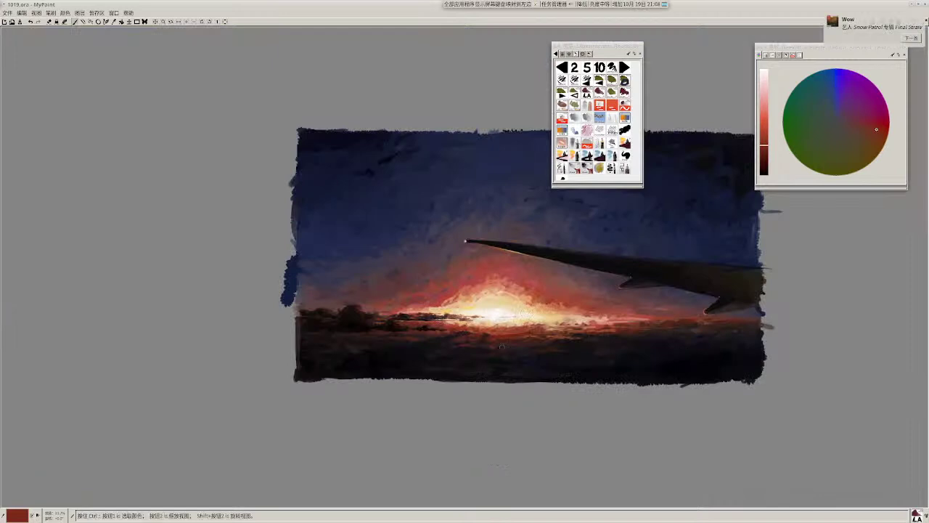
Step: Touch up the clouds under the sun with sampled brownish black and golden yellow, and review the full painting
{"action": "scroll", "coordinate": [475, 335], "scroll_direction": "up", "scroll_amount": 1}
{"action": "left_click", "coordinate": [476, 335], "text": "ctrl"}
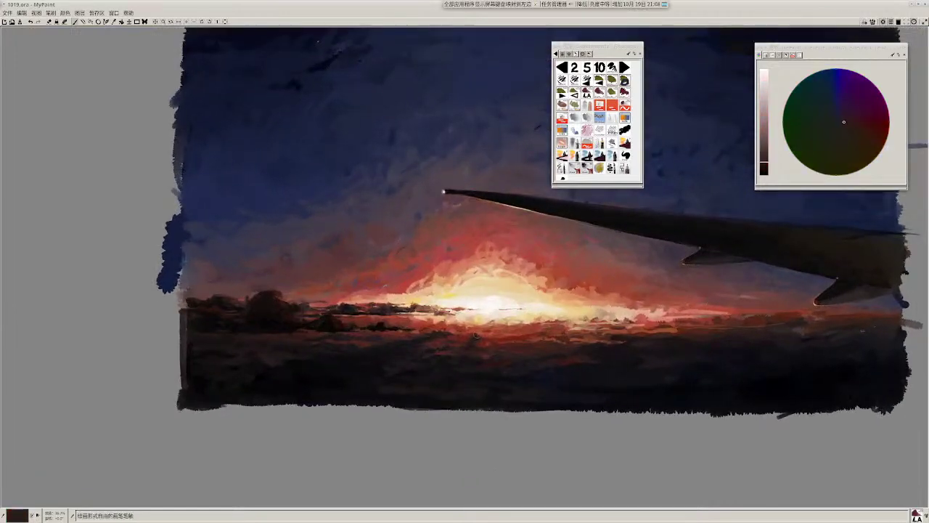
{"action": "left_click", "coordinate": [479, 320], "text": "ctrl"}
{"action": "left_click_drag", "start_coordinate": [549, 341], "coordinate": [563, 344]}
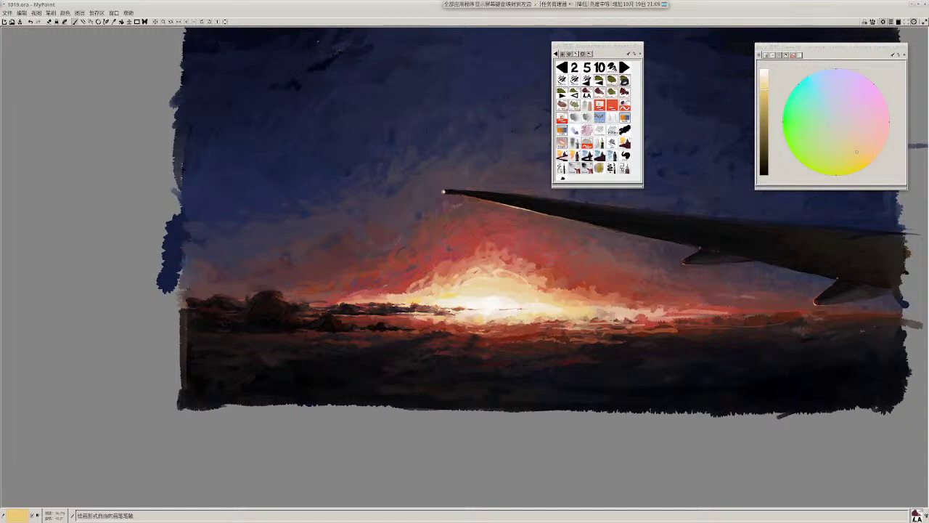
{"action": "left_click_drag", "start_coordinate": [597, 312], "coordinate": [597, 293]}
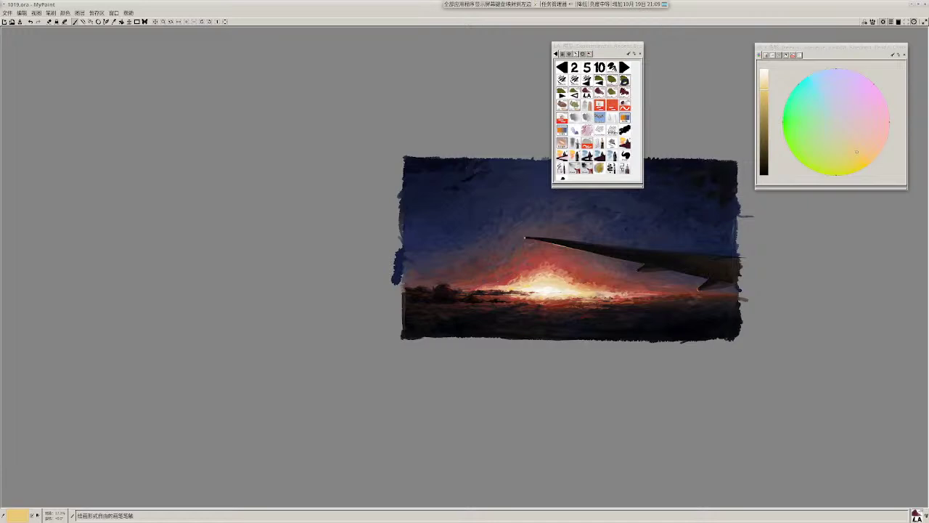
Step: Darken the lower cloud streak left of the sun with a sampled reddish black
{"action": "left_click_drag", "start_coordinate": [507, 323], "coordinate": [506, 373]}
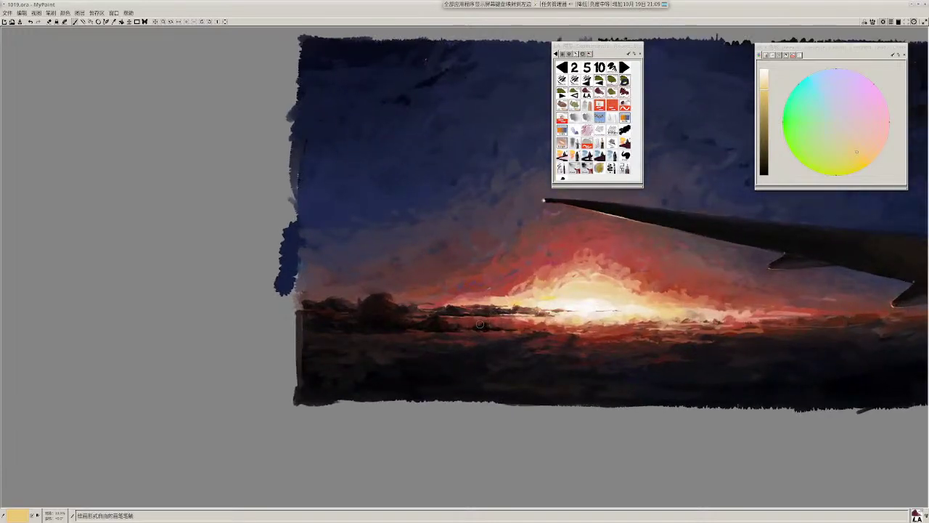
{"action": "left_click", "coordinate": [477, 325], "text": "ctrl"}
{"action": "left_click_drag", "start_coordinate": [478, 325], "coordinate": [478, 330]}
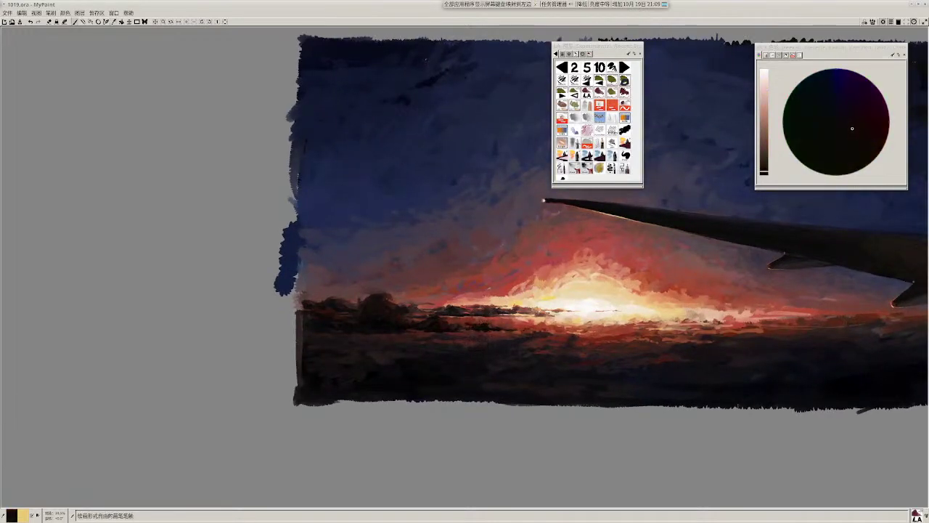
Step: Touch up the underside of the dark cloud streak left of the sun with sampled brownish blacks
{"action": "left_click_drag", "start_coordinate": [463, 320], "coordinate": [472, 320]}
{"action": "left_click", "coordinate": [438, 325], "text": "ctrl"}
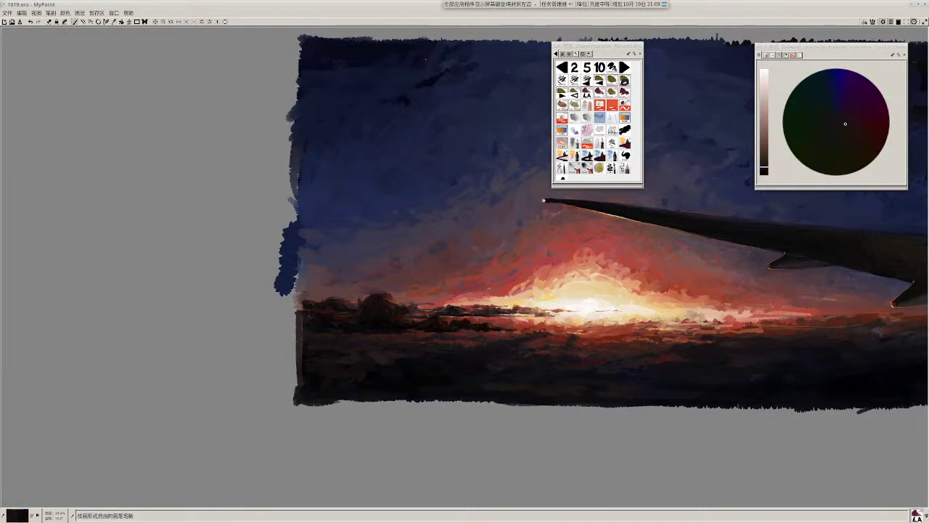
{"action": "left_click", "coordinate": [444, 323], "text": "ctrl"}
{"action": "left_click", "coordinate": [625, 81]}
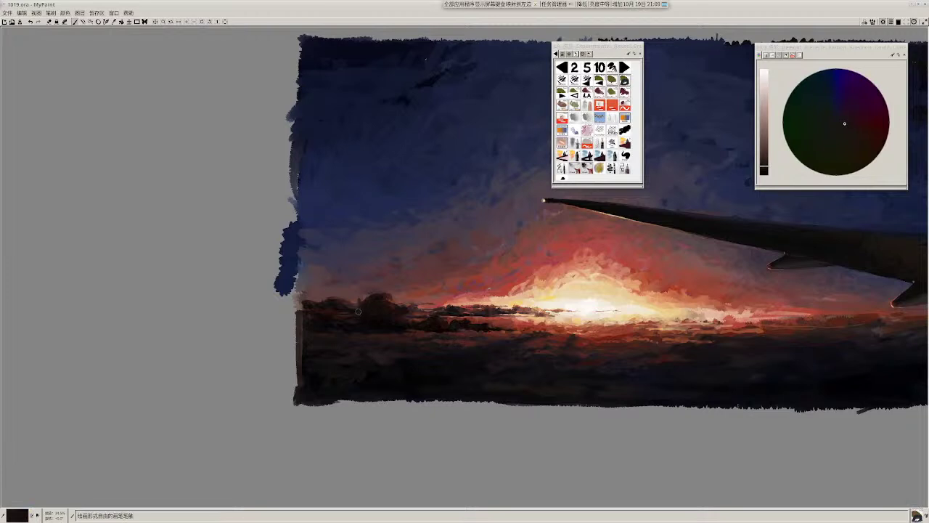
{"action": "left_click", "coordinate": [587, 92]}
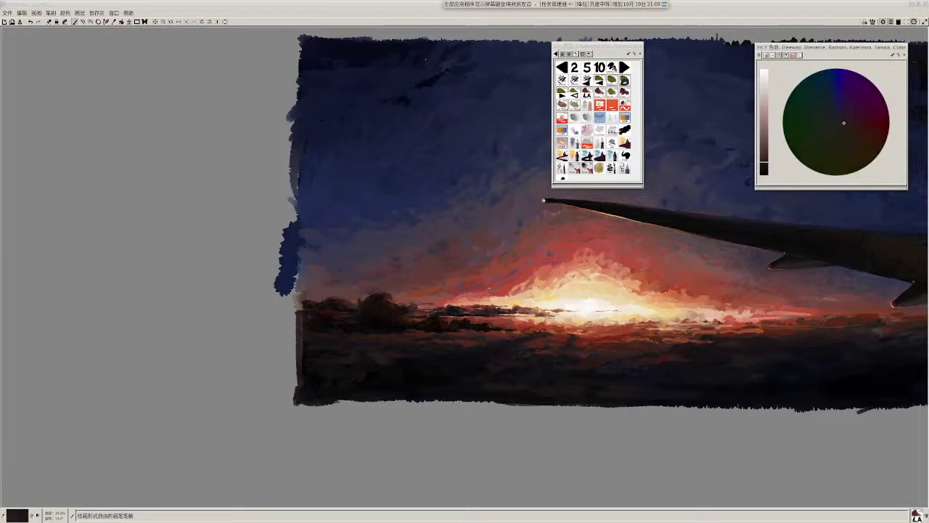
Step: Blend the gap beneath the left cloud streak into the dark bank with sampled dark reddish browns
{"action": "left_click", "coordinate": [450, 323], "text": "ctrl"}
{"action": "left_click", "coordinate": [450, 327], "text": "ctrl"}
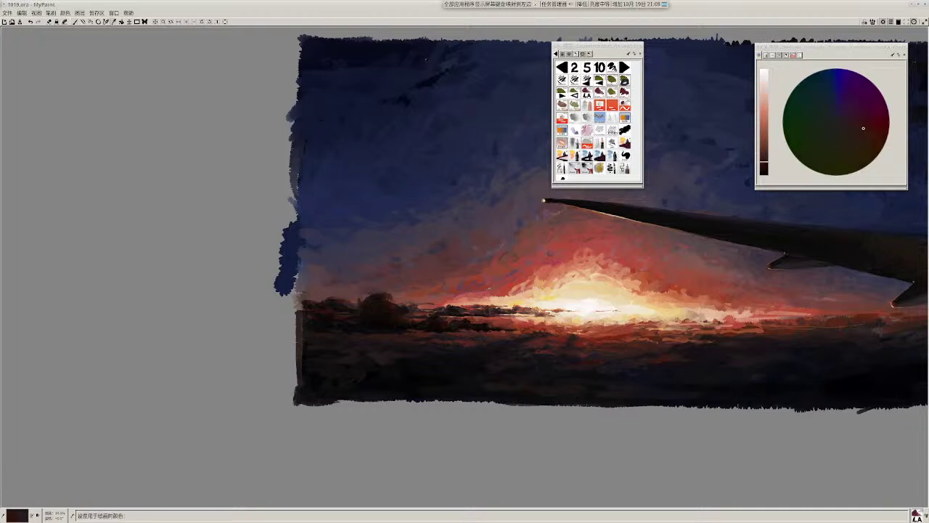
{"action": "left_click", "coordinate": [450, 338], "text": "ctrl"}
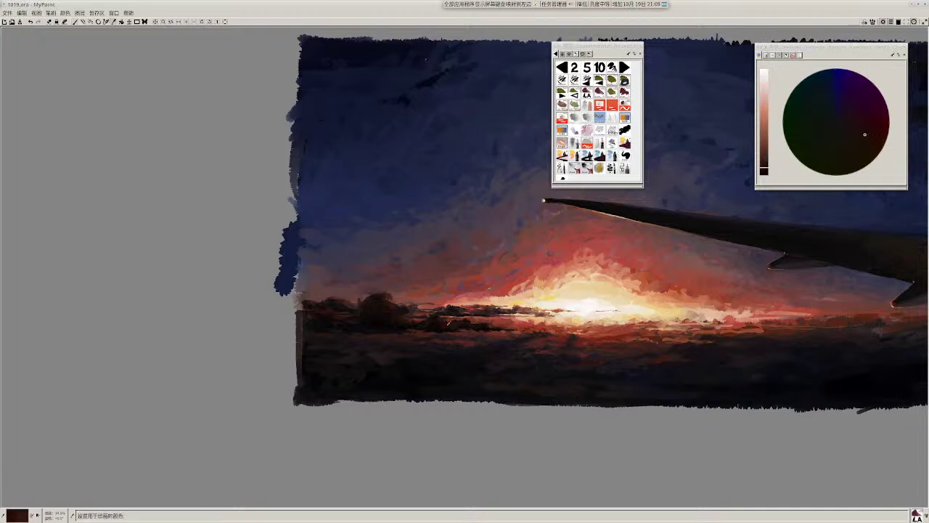
{"action": "left_click", "coordinate": [450, 343], "text": "ctrl"}
{"action": "left_click_drag", "start_coordinate": [446, 324], "coordinate": [435, 339]}
{"action": "left_click", "coordinate": [448, 325], "text": "ctrl"}
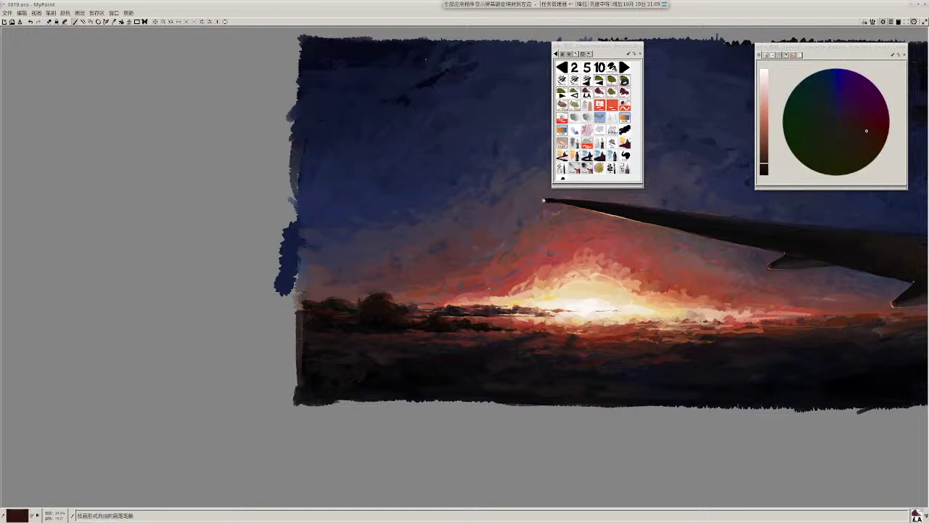
Step: Rework the dark cloud mass at the painting's left end with sampled near-black and dark reddish brown
{"action": "left_click", "coordinate": [401, 311], "text": "ctrl"}
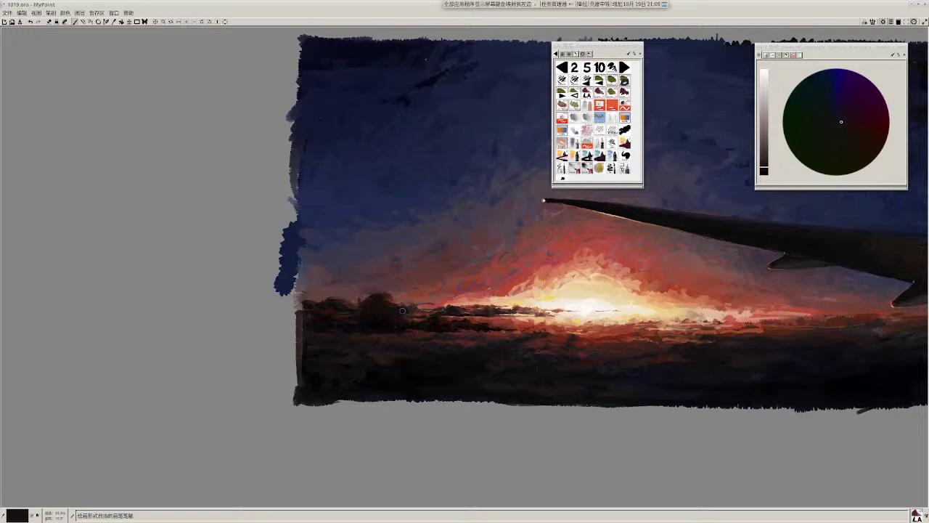
{"action": "left_click", "coordinate": [403, 315], "text": "ctrl"}
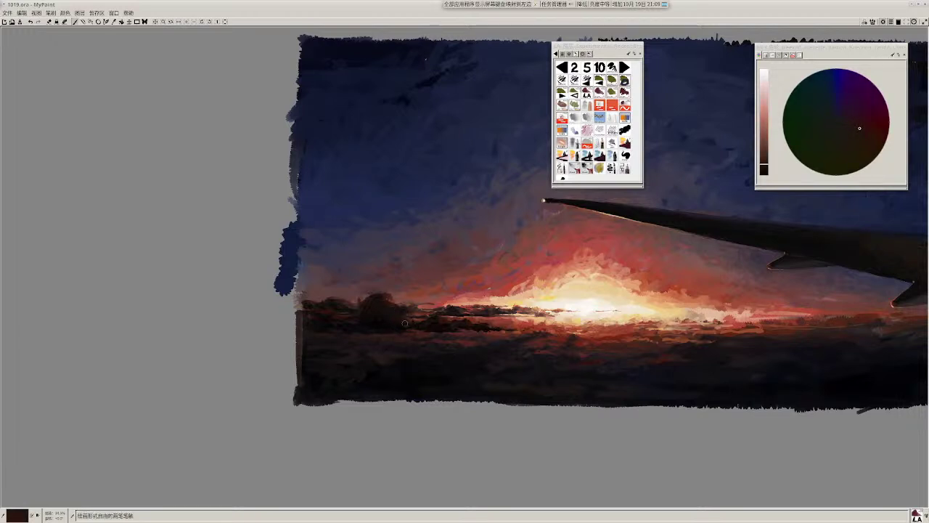
{"action": "left_click_drag", "start_coordinate": [410, 330], "coordinate": [451, 315]}
{"action": "left_click", "coordinate": [441, 312], "text": "ctrl"}
{"action": "left_click_drag", "start_coordinate": [496, 343], "coordinate": [401, 358]}
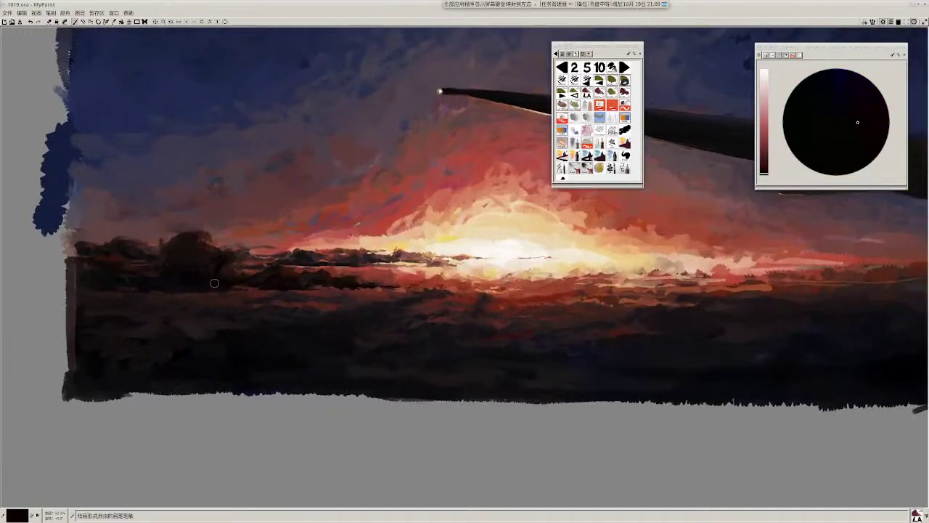
{"action": "scroll", "coordinate": [209, 275], "scroll_direction": "down", "scroll_amount": 1}
{"action": "left_click", "coordinate": [206, 268], "text": "ctrl"}
{"action": "left_click", "coordinate": [225, 250], "text": "ctrl"}
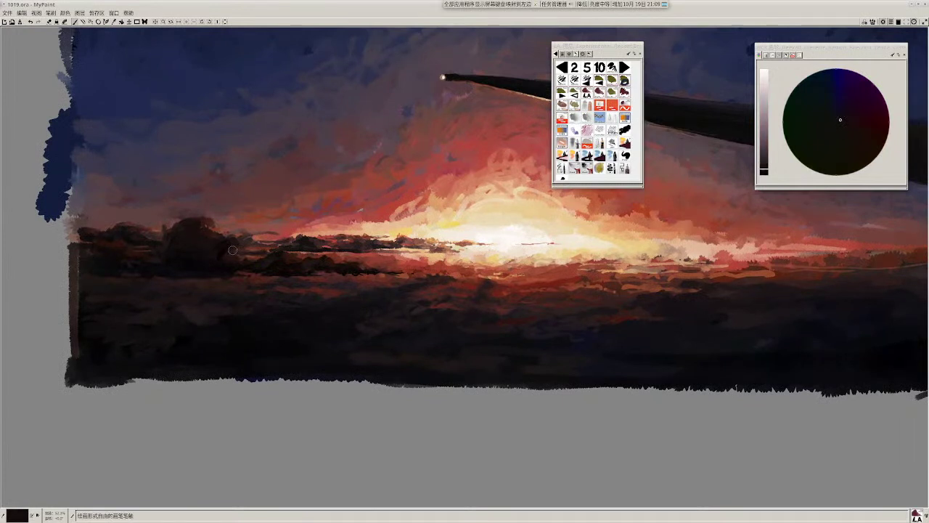
Step: Blend the cloud edge below and left of the sun with sampled rust, muted reddish brown and dark red
{"action": "left_click", "coordinate": [391, 291], "text": "ctrl"}
{"action": "left_click", "coordinate": [407, 270], "text": "ctrl"}
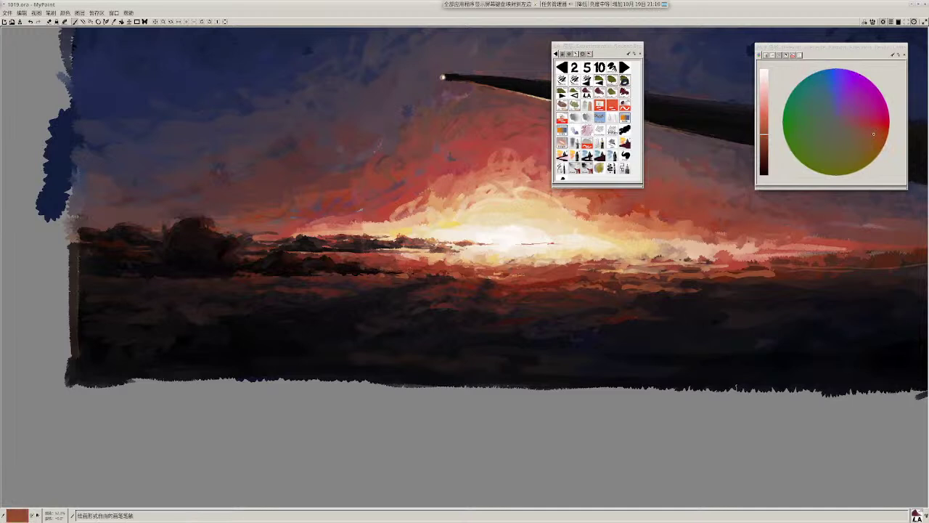
{"action": "left_click", "coordinate": [404, 295], "text": "ctrl"}
{"action": "left_click", "coordinate": [402, 280], "text": "ctrl"}
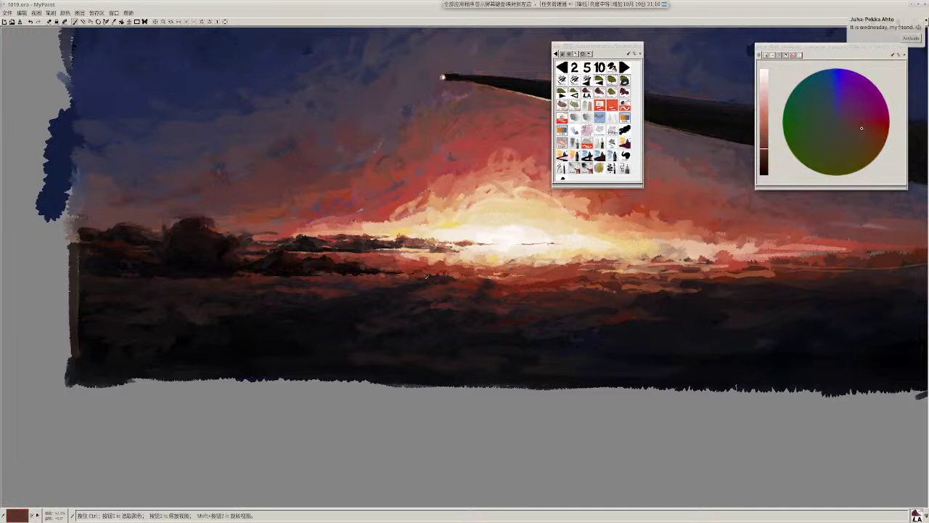
{"action": "left_click", "coordinate": [413, 280], "text": "ctrl"}
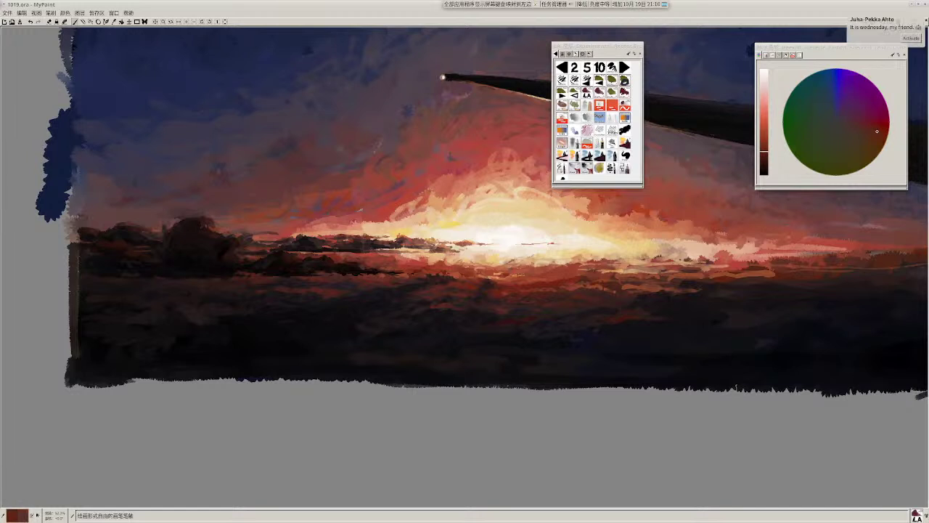
{"action": "key", "text": "ctrl"}
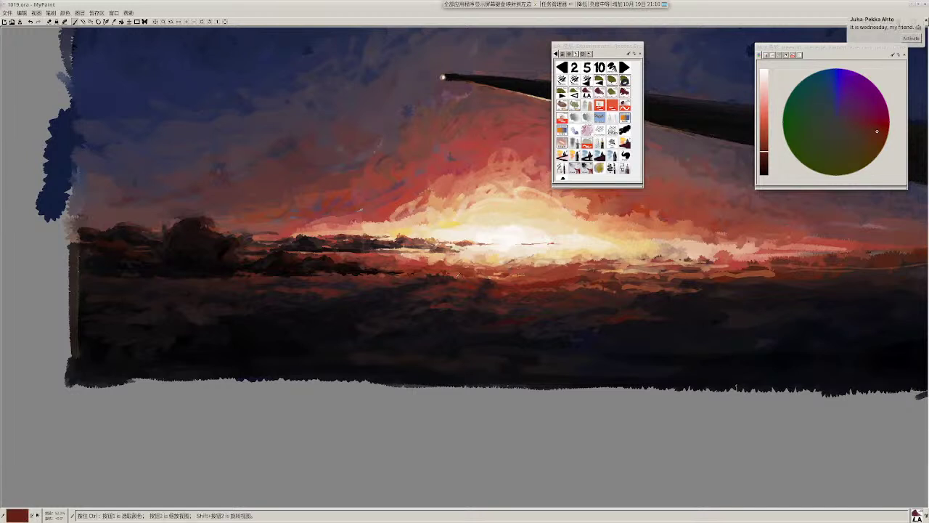
Step: Refine the glowing clouds under the sun with sampled brick red and orange, checking them against the whole composition
{"action": "left_click", "coordinate": [457, 275], "text": "ctrl"}
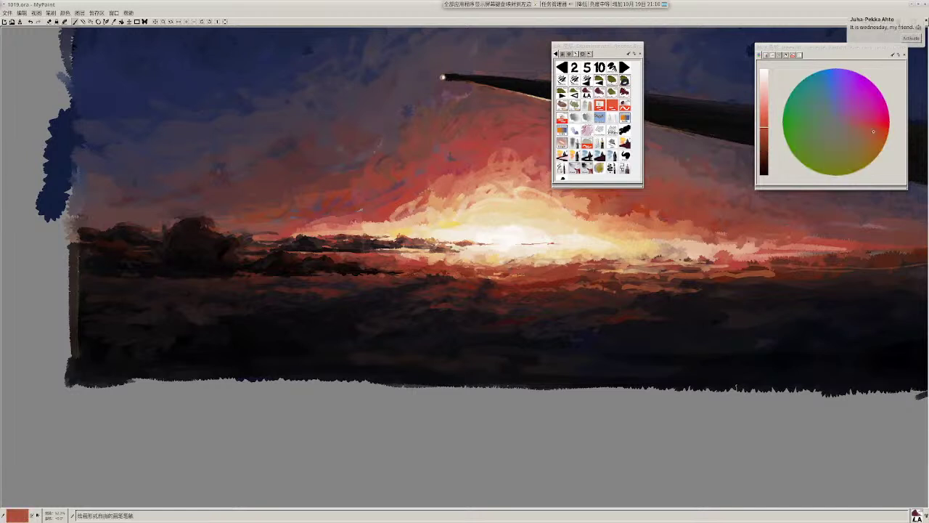
{"action": "left_click_drag", "start_coordinate": [503, 287], "coordinate": [503, 263]}
{"action": "left_click_drag", "start_coordinate": [595, 317], "coordinate": [587, 342]}
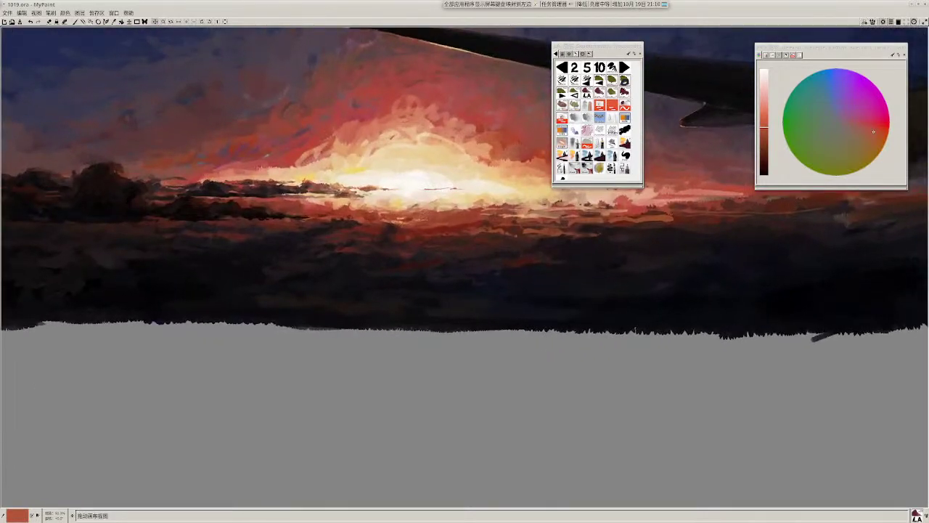
{"action": "key", "text": "r"}
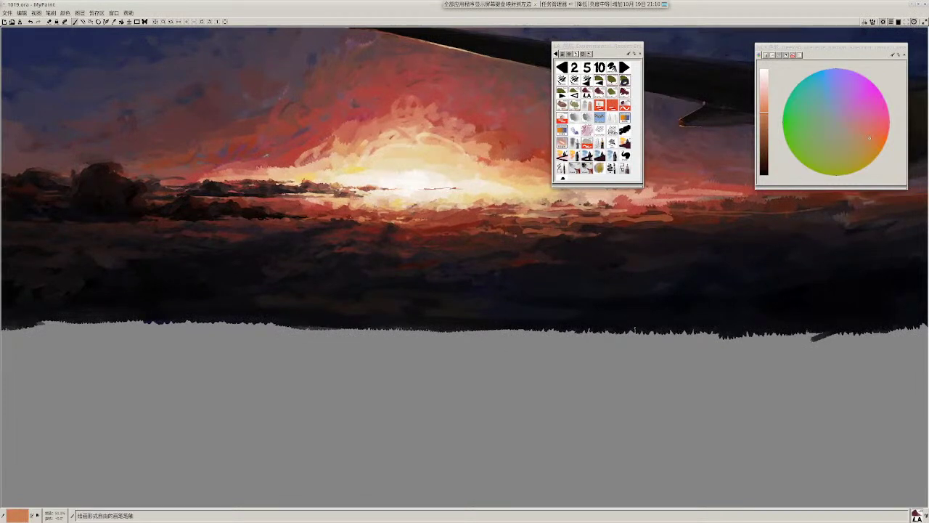
{"action": "mouse_move", "coordinate": [497, 233]}
{"action": "left_mouse_down"}
{"action": "mouse_move", "coordinate": [497, 251]}
{"action": "mouse_move", "coordinate": [647, 285]}
{"action": "mouse_move", "coordinate": [638, 282]}
{"action": "left_mouse_up"}
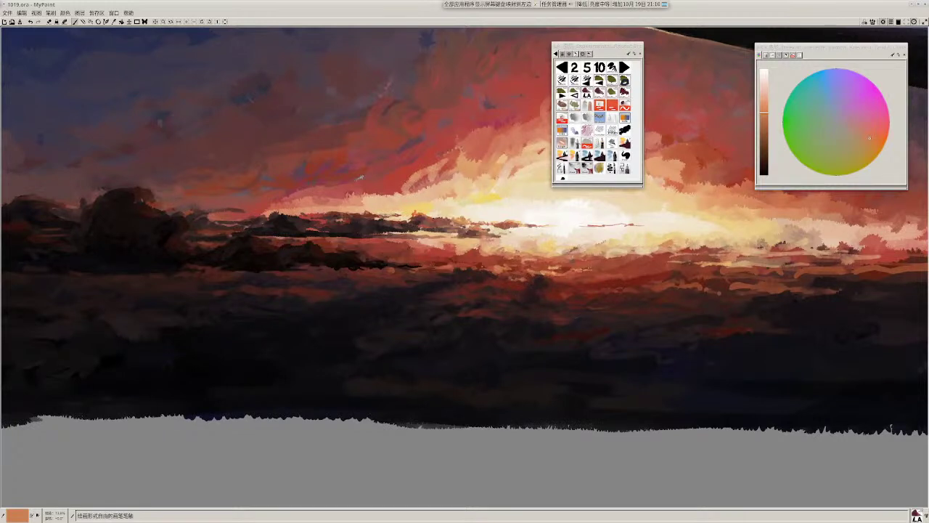
{"action": "mouse_move", "coordinate": [568, 277]}
{"action": "left_mouse_down"}
{"action": "mouse_move", "coordinate": [569, 295]}
{"action": "mouse_move", "coordinate": [461, 268]}
{"action": "left_mouse_up"}
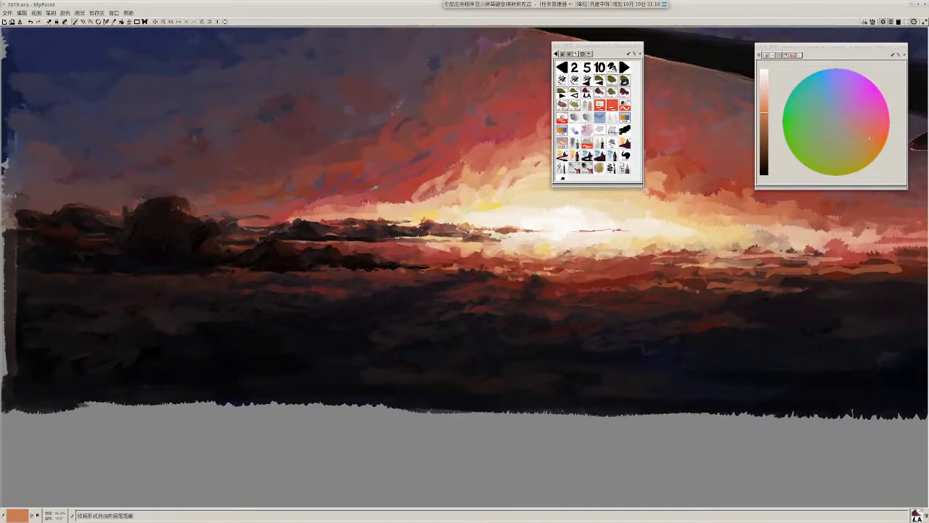
{"action": "left_click_drag", "start_coordinate": [570, 282], "coordinate": [574, 261]}
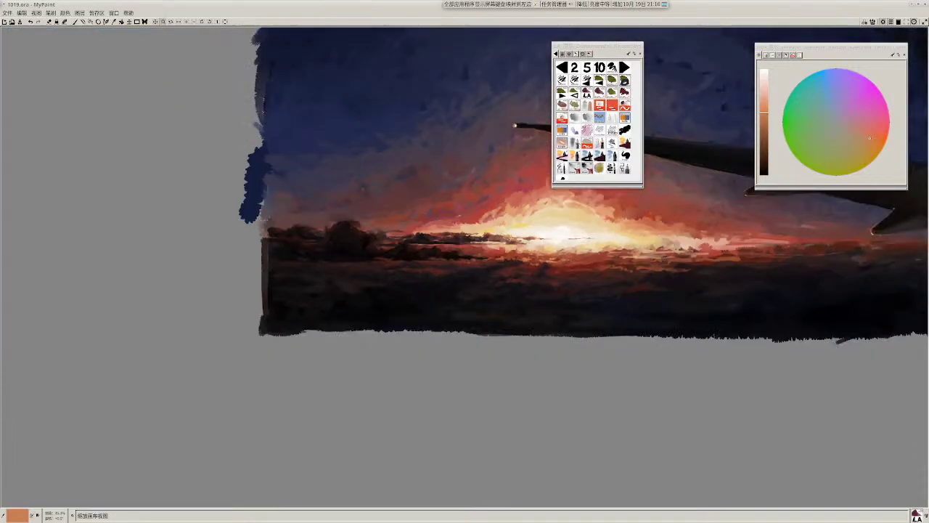
{"action": "left_click_drag", "start_coordinate": [445, 279], "coordinate": [435, 301]}
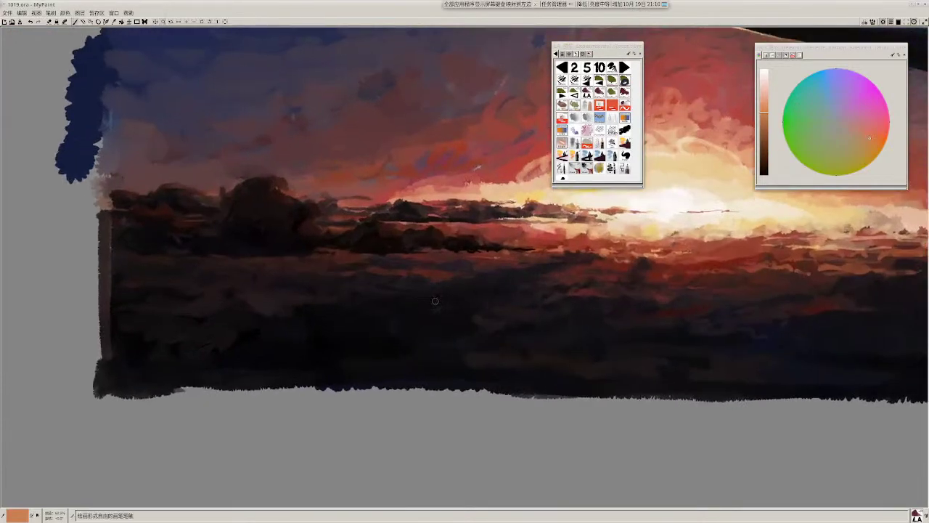
Step: Accent the lit cloud edges directly beneath the sun with sampled rust brown, orange and light tan orange
{"action": "left_click", "coordinate": [522, 260], "text": "ctrl"}
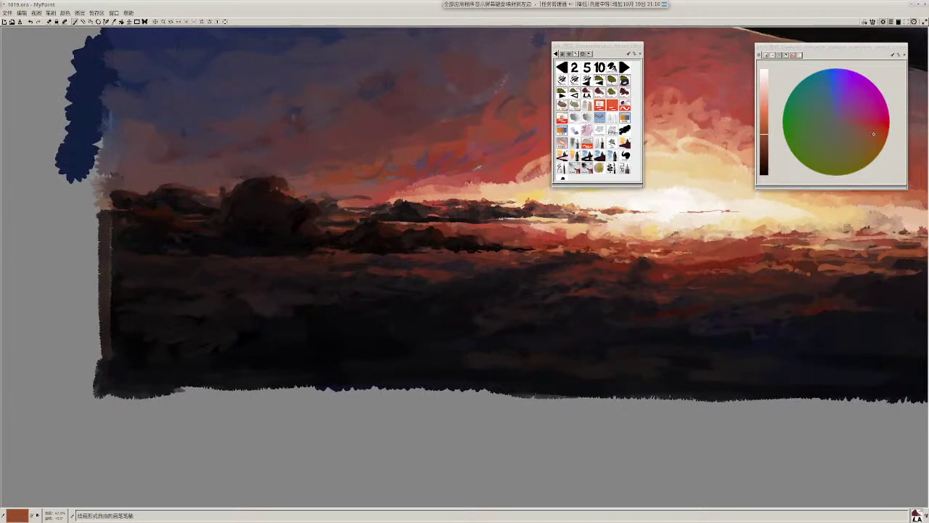
{"action": "left_click_drag", "start_coordinate": [551, 275], "coordinate": [447, 280]}
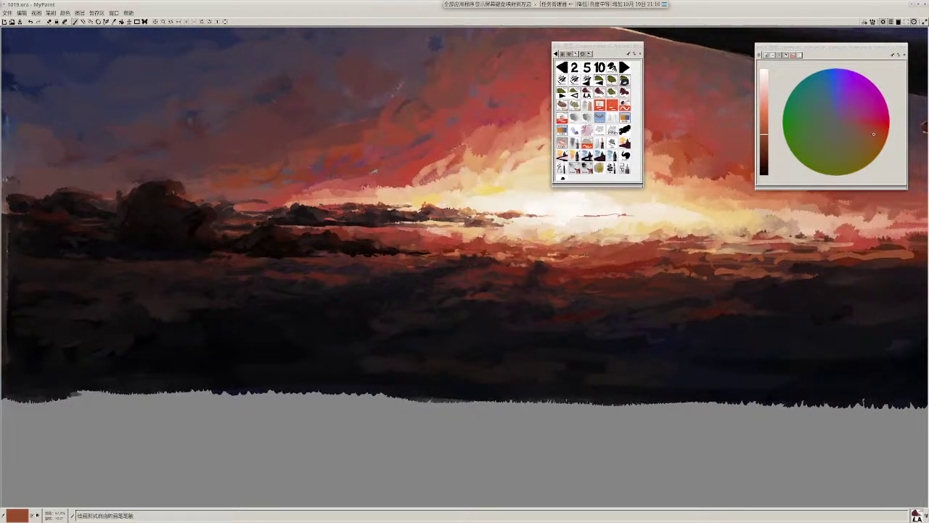
{"action": "left_click", "coordinate": [612, 260], "text": "ctrl"}
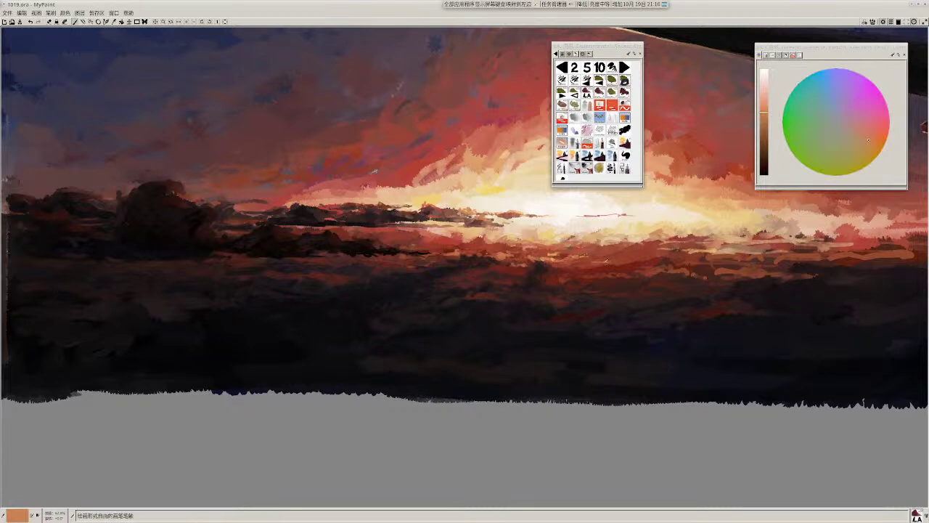
{"action": "left_click", "coordinate": [607, 260], "text": "ctrl"}
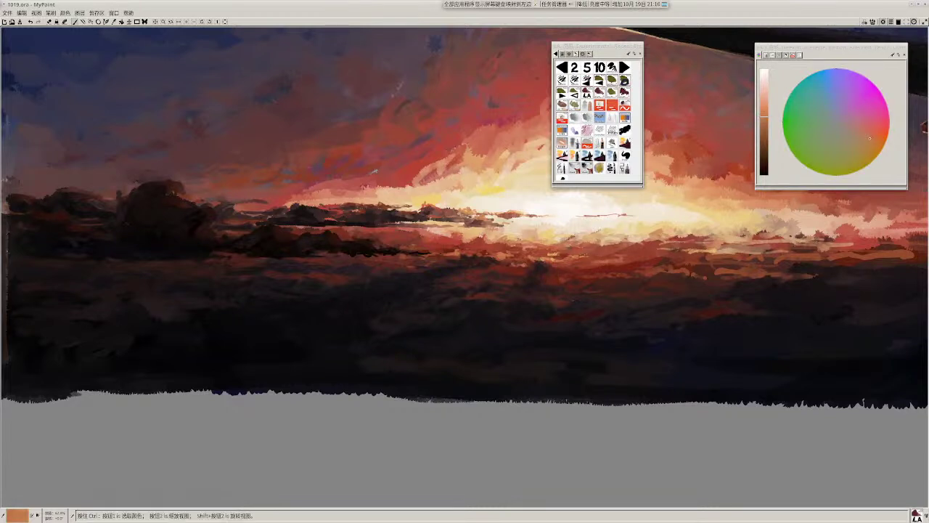
{"action": "left_click", "coordinate": [599, 234], "text": "ctrl"}
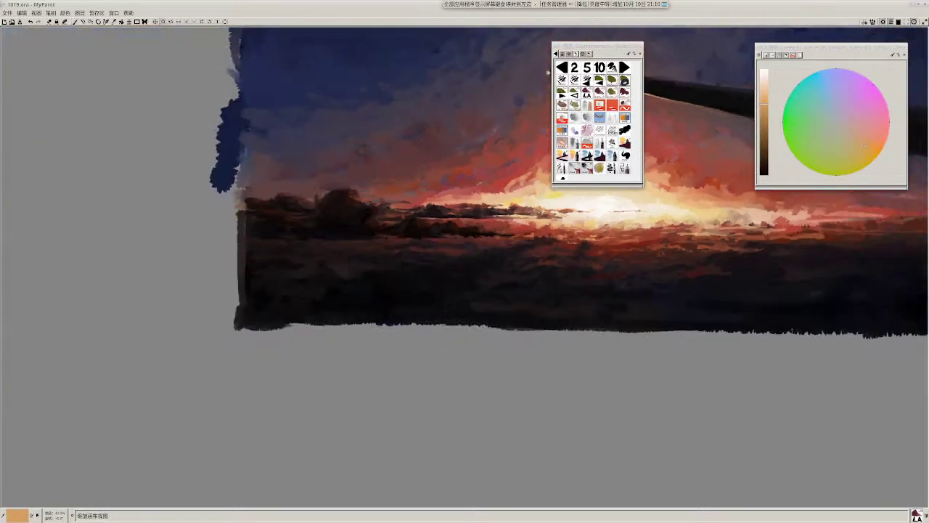
Step: Darken the cloud bank below the sun's glow with sampled dark brown and bluish black
{"action": "scroll", "coordinate": [448, 296], "scroll_direction": "down", "scroll_amount": 2}
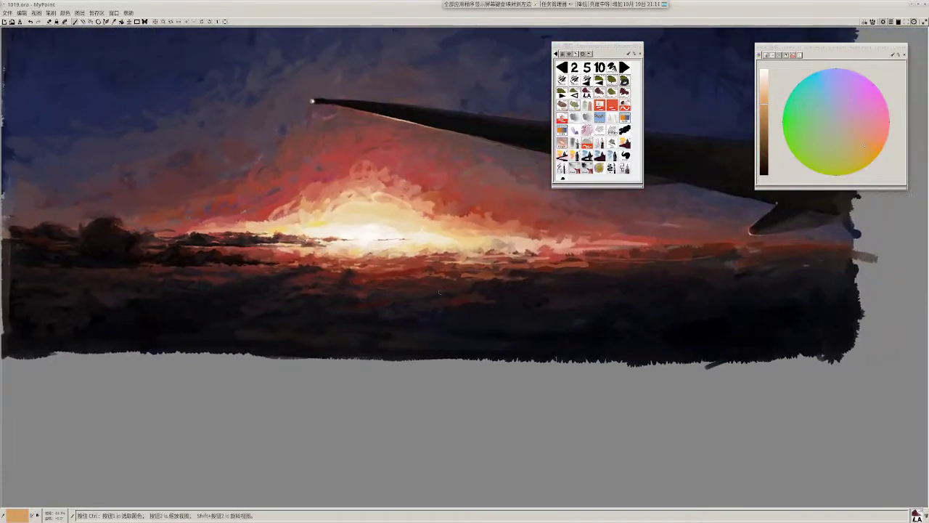
{"action": "scroll", "coordinate": [448, 296], "scroll_direction": "down", "scroll_amount": 2}
{"action": "scroll", "coordinate": [448, 296], "scroll_direction": "up", "scroll_amount": 1}
{"action": "key", "text": "r"}
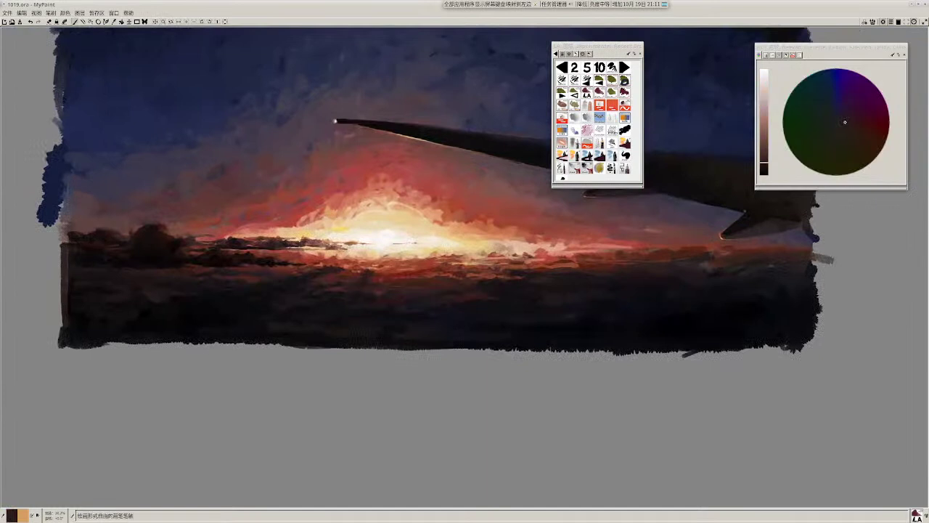
{"action": "key", "text": "r"}
{"action": "key", "text": "r"}
{"action": "key", "text": "r"}
{"action": "key", "text": "r"}
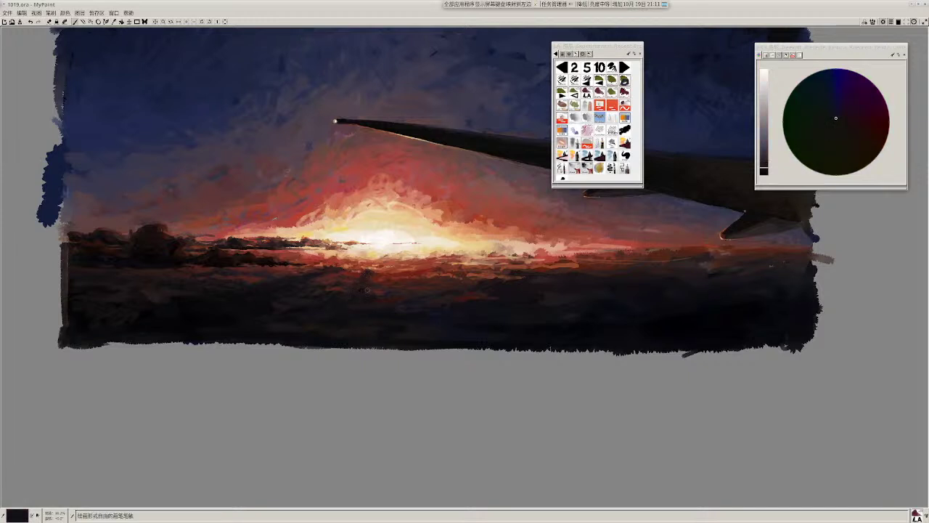
Step: Smooth the dark lower cloud bank with a different brush in sampled blacks and dark greys, reviewing the full painting
{"action": "key", "text": "2"}
{"action": "key", "text": "r"}
{"action": "scroll", "coordinate": [511, 271], "scroll_direction": "down", "scroll_amount": 1}
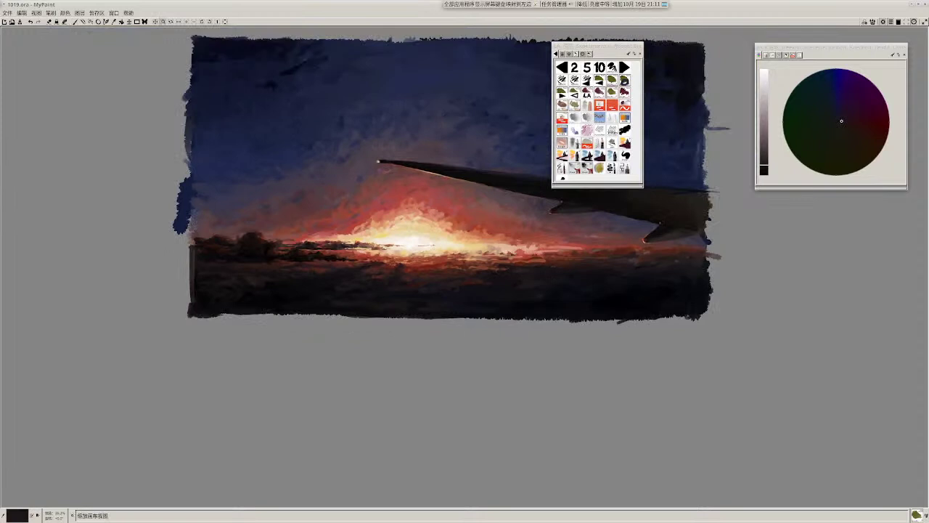
{"action": "left_click_drag", "start_coordinate": [528, 455], "coordinate": [529, 397]}
{"action": "left_click_drag", "start_coordinate": [463, 382], "coordinate": [463, 439]}
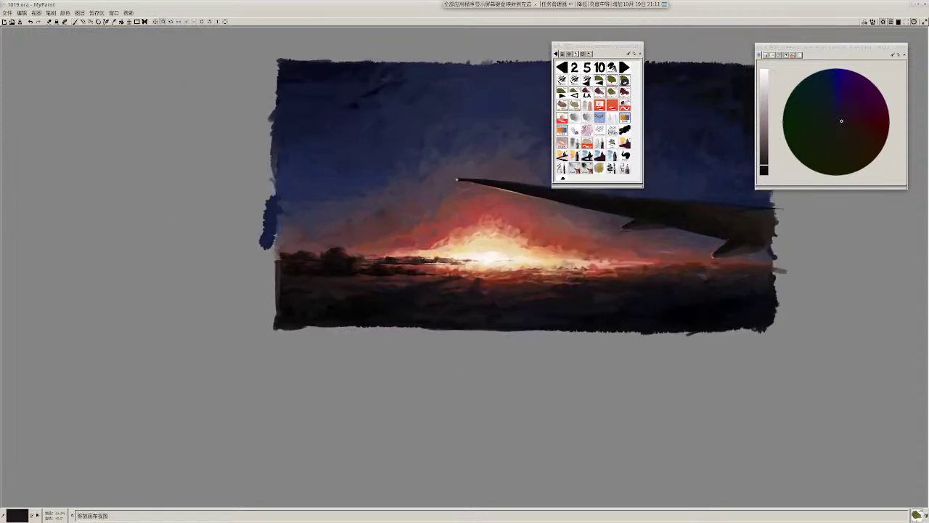
{"action": "scroll", "coordinate": [479, 287], "scroll_direction": "up", "scroll_amount": 2}
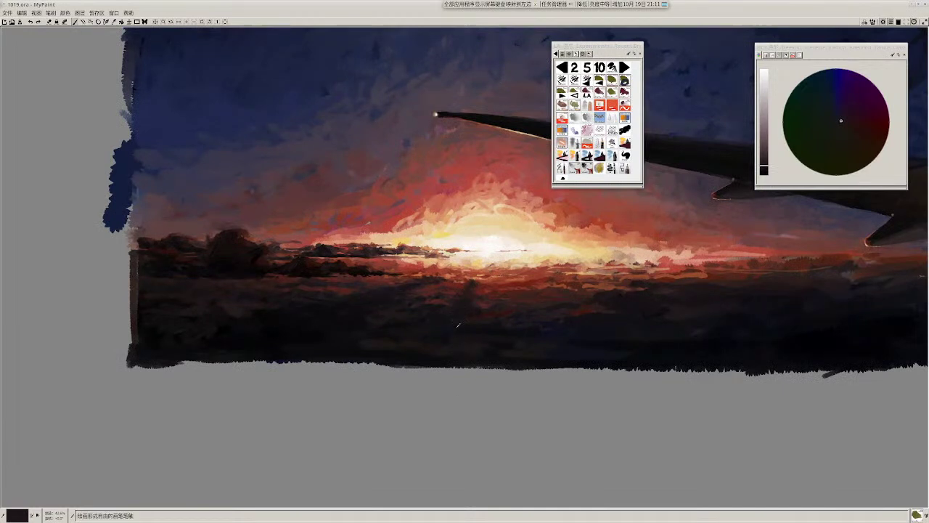
{"action": "left_click", "coordinate": [446, 334], "text": "ctrl"}
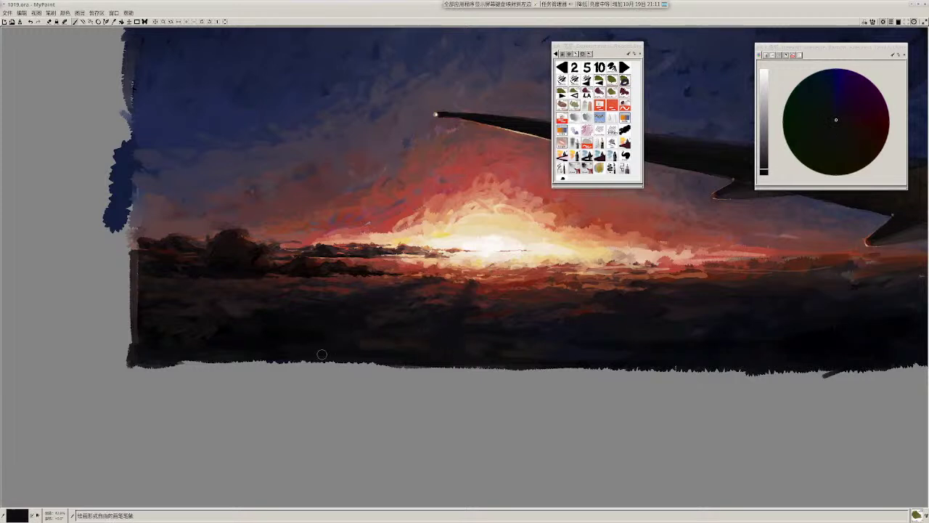
{"action": "left_click", "coordinate": [256, 340], "text": "ctrl"}
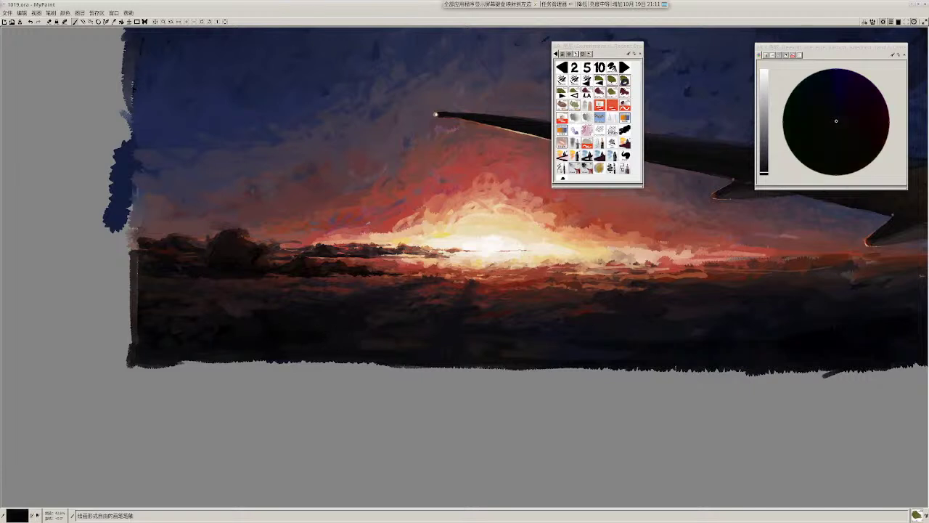
{"action": "left_click", "coordinate": [284, 299], "text": "ctrl"}
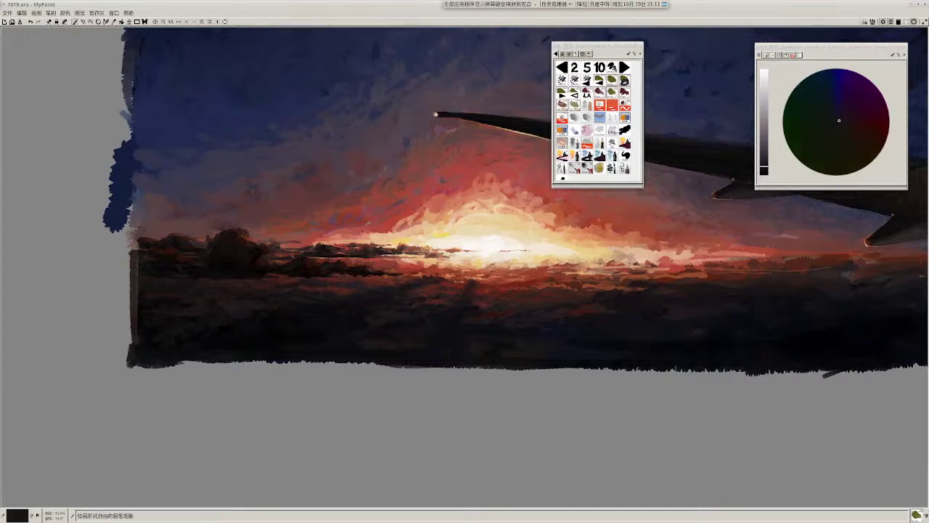
Step: Sample near-black tones from the dark ground and paint over the cloud layer below the treeline
{"action": "left_click", "coordinate": [314, 310], "text": "ctrl"}
{"action": "left_click", "coordinate": [314, 310], "text": "ctrl"}
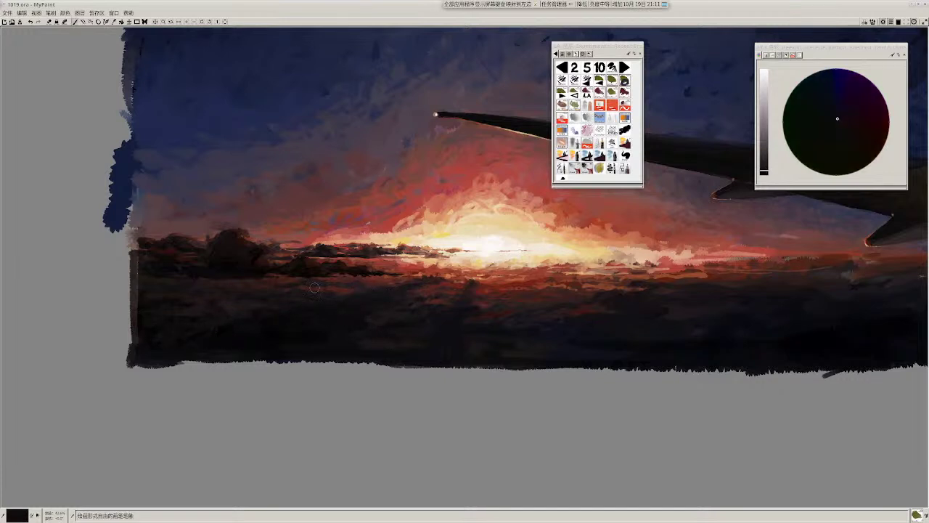
{"action": "scroll", "coordinate": [525, 327], "scroll_direction": "down", "scroll_amount": 3}
{"action": "scroll", "coordinate": [519, 336], "scroll_direction": "up", "scroll_amount": 2}
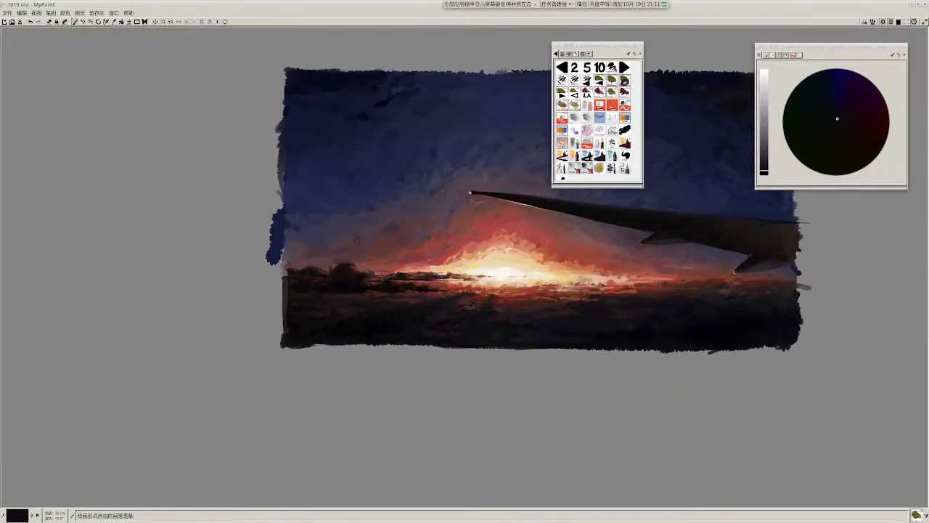
{"action": "left_click", "coordinate": [433, 348], "text": "ctrl"}
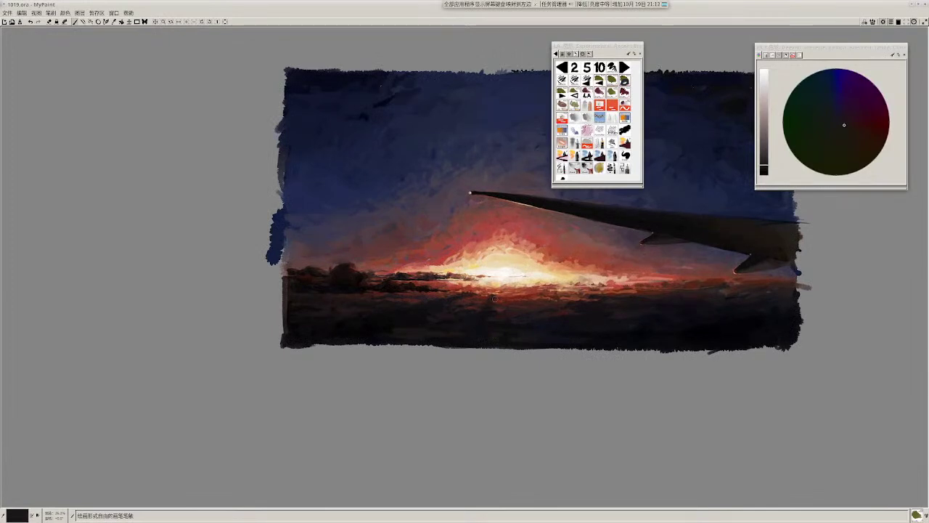
Step: Mix a dark reddish brown and brush faint warm strokes into the dark foreground below the sun
{"action": "left_click", "coordinate": [854, 133]}
{"action": "left_click", "coordinate": [865, 131]}
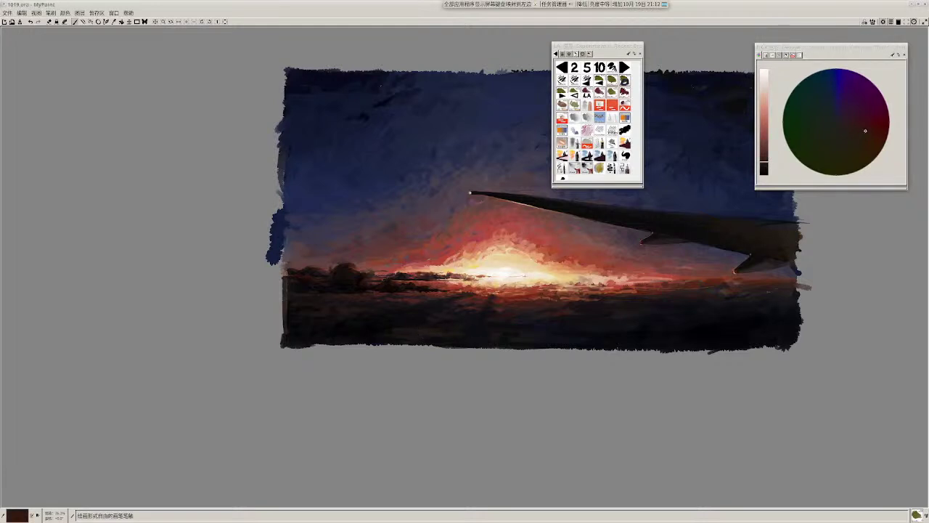
{"action": "left_click_drag", "start_coordinate": [499, 329], "coordinate": [452, 342]}
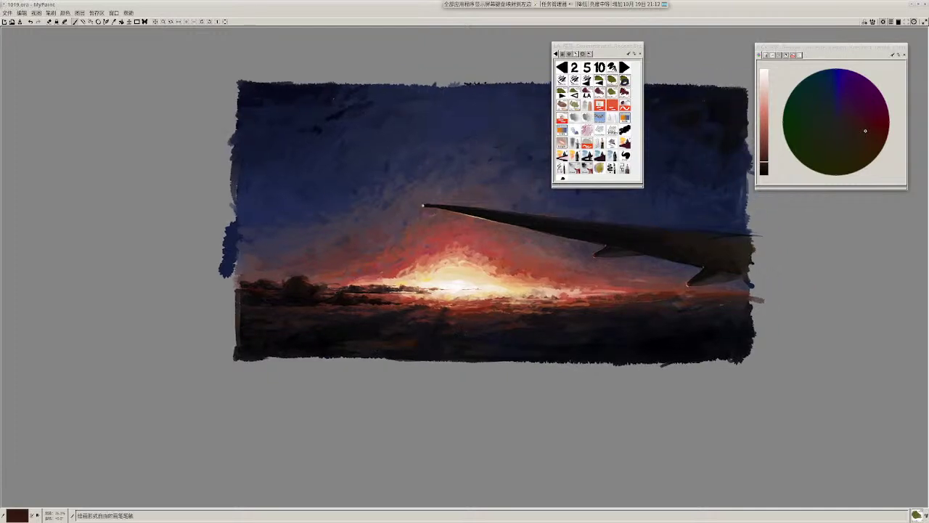
{"action": "left_click_drag", "start_coordinate": [479, 356], "coordinate": [423, 346]}
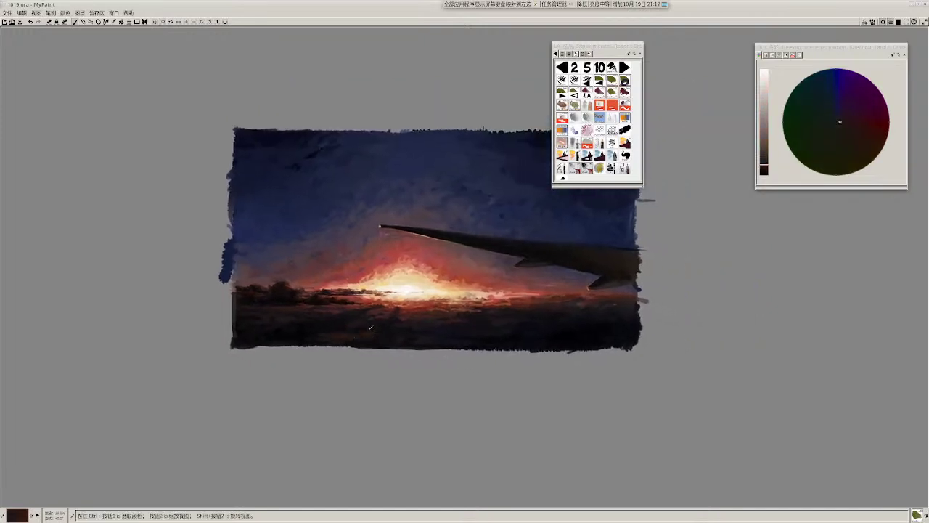
{"action": "key", "text": "r"}
{"action": "key", "text": "r"}
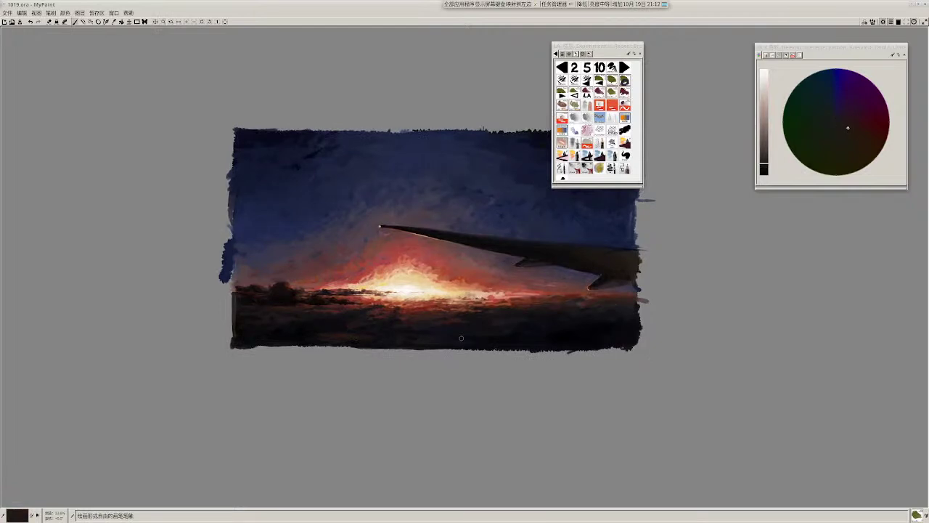
Step: Sample reddish browns just beneath the sun and dab short glow strokes onto the nearby clouds
{"action": "scroll", "coordinate": [423, 332], "scroll_direction": "up", "scroll_amount": 4}
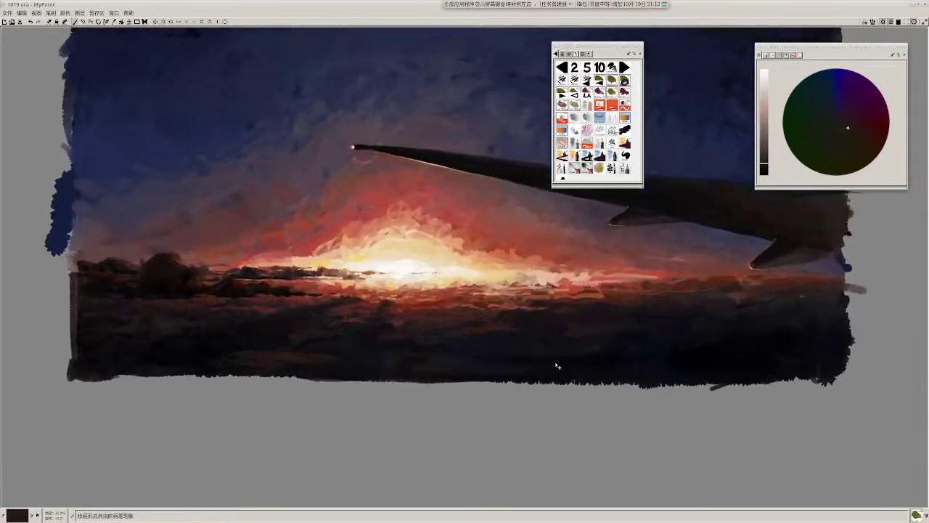
{"action": "left_click_drag", "start_coordinate": [498, 361], "coordinate": [513, 333]}
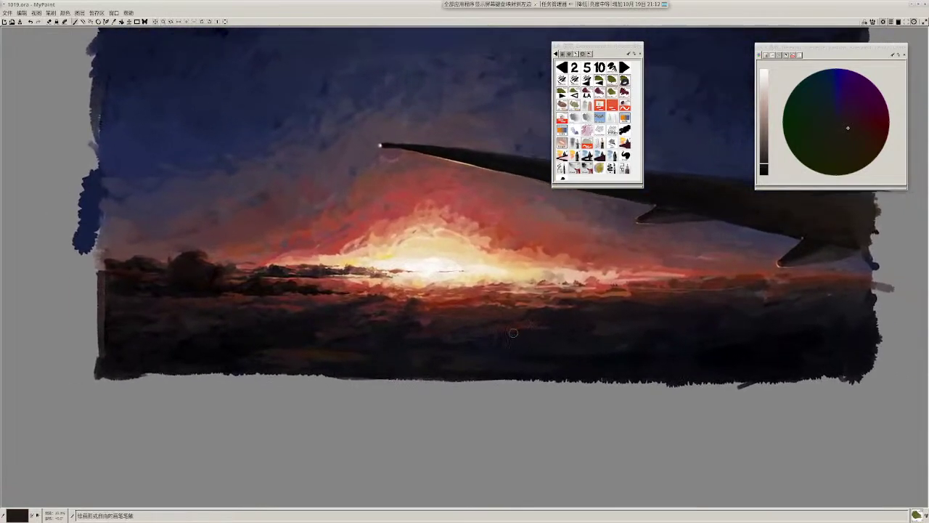
{"action": "left_click", "coordinate": [486, 299], "text": "ctrl"}
{"action": "left_click_drag", "start_coordinate": [474, 295], "coordinate": [484, 295]}
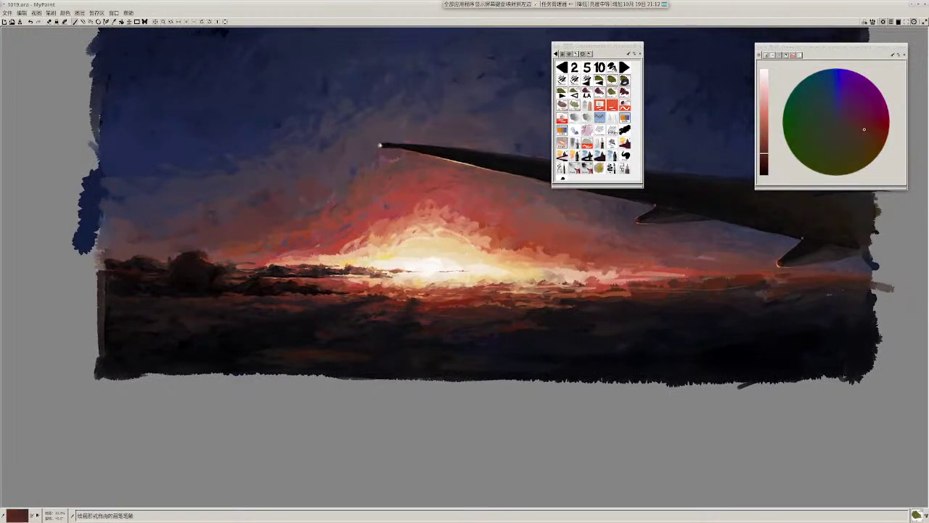
{"action": "left_click", "coordinate": [479, 299], "text": "ctrl"}
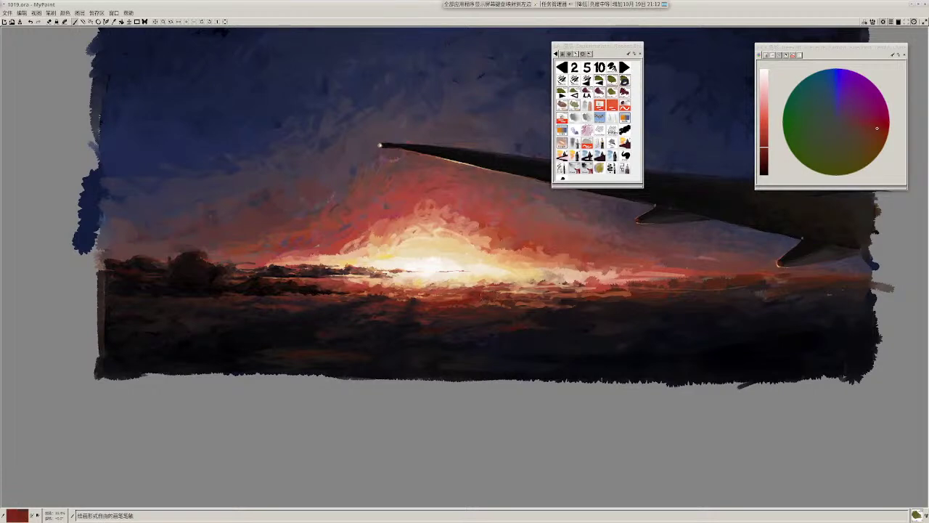
Step: Refine the cloud edge just right of the sun's reflection with sampled orange-brown and dark red tones
{"action": "left_click", "coordinate": [493, 299], "text": "ctrl"}
{"action": "left_click", "coordinate": [494, 300], "text": "ctrl"}
{"action": "left_click", "coordinate": [510, 316], "text": "ctrl"}
{"action": "left_click", "coordinate": [516, 306], "text": "ctrl"}
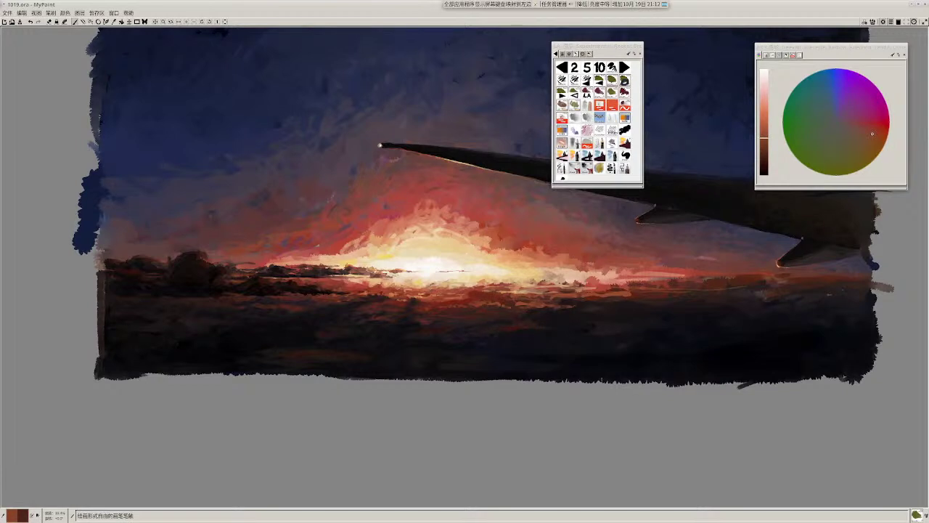
{"action": "left_click_drag", "start_coordinate": [504, 304], "coordinate": [516, 304]}
{"action": "left_click", "coordinate": [510, 307], "text": "ctrl"}
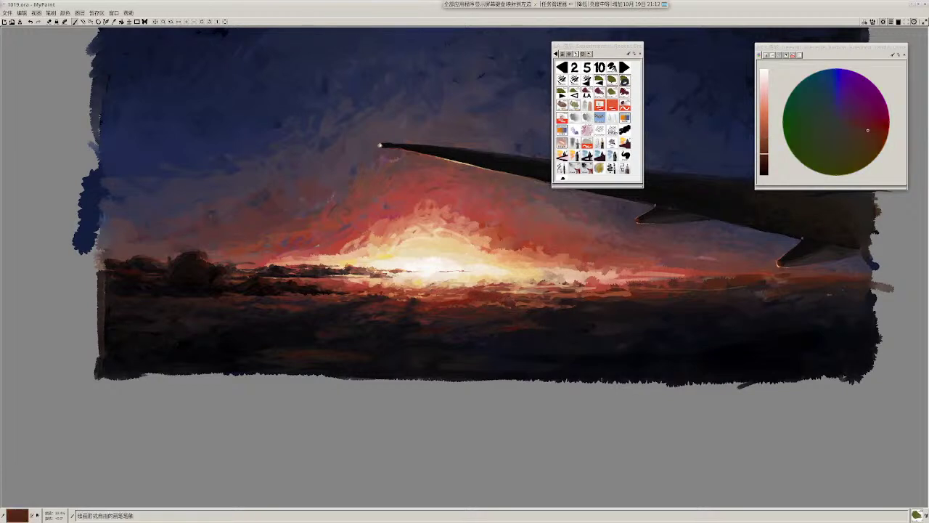
Step: Sample a deep red from the horizon glow and paint reddish reflections across the dark ground below the sun
{"action": "scroll", "coordinate": [547, 296], "scroll_direction": "down", "scroll_amount": 5}
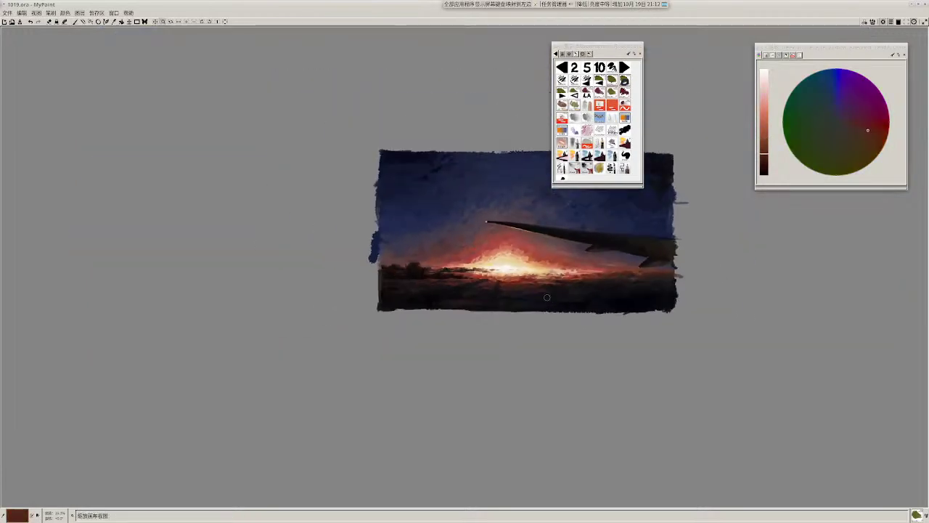
{"action": "key", "text": "1"}
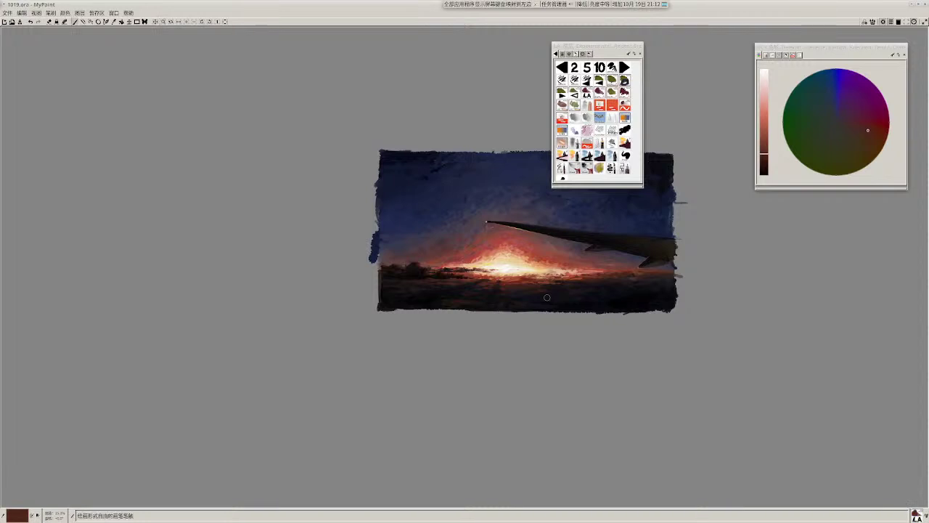
{"action": "scroll", "coordinate": [546, 296], "scroll_direction": "up", "scroll_amount": 3}
{"action": "left_click", "coordinate": [529, 288], "text": "ctrl"}
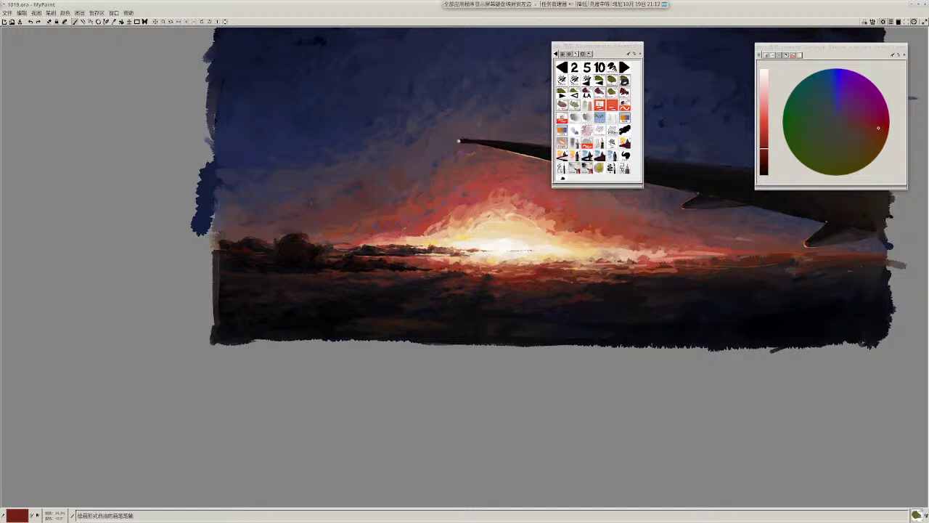
{"action": "left_click_drag", "start_coordinate": [563, 314], "coordinate": [495, 319]}
{"action": "scroll", "coordinate": [510, 317], "scroll_direction": "down", "scroll_amount": 1}
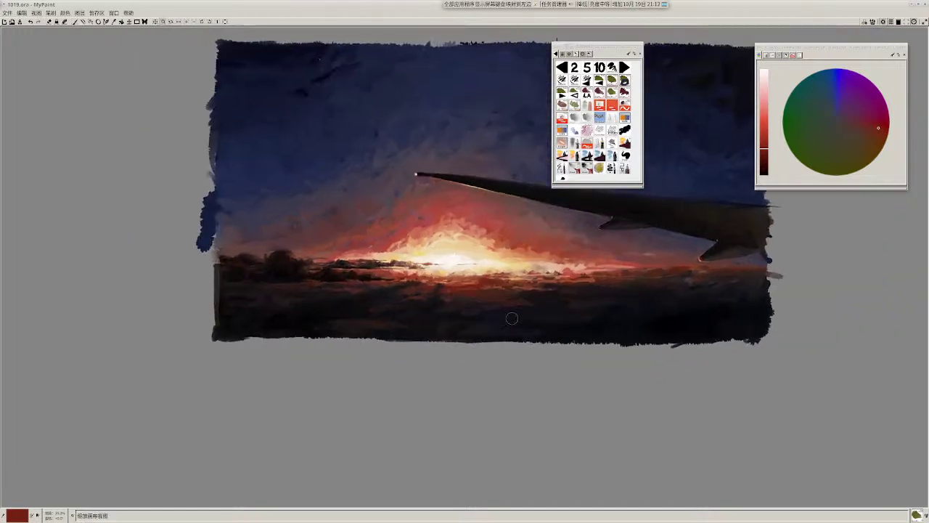
{"action": "scroll", "coordinate": [530, 317], "scroll_direction": "down", "scroll_amount": 3}
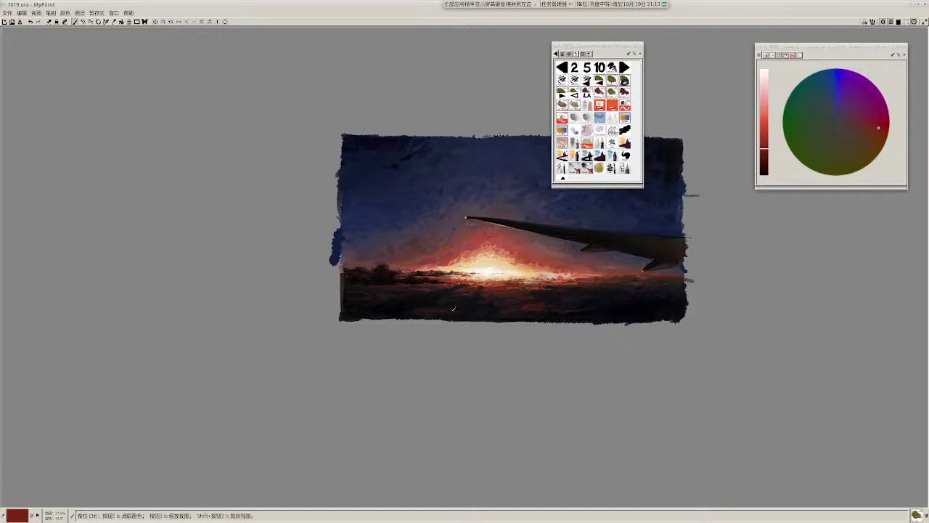
Step: Paint muted cloud strokes across the foreground with dark browns sampled from the ground
{"action": "left_click", "coordinate": [449, 311], "text": "ctrl"}
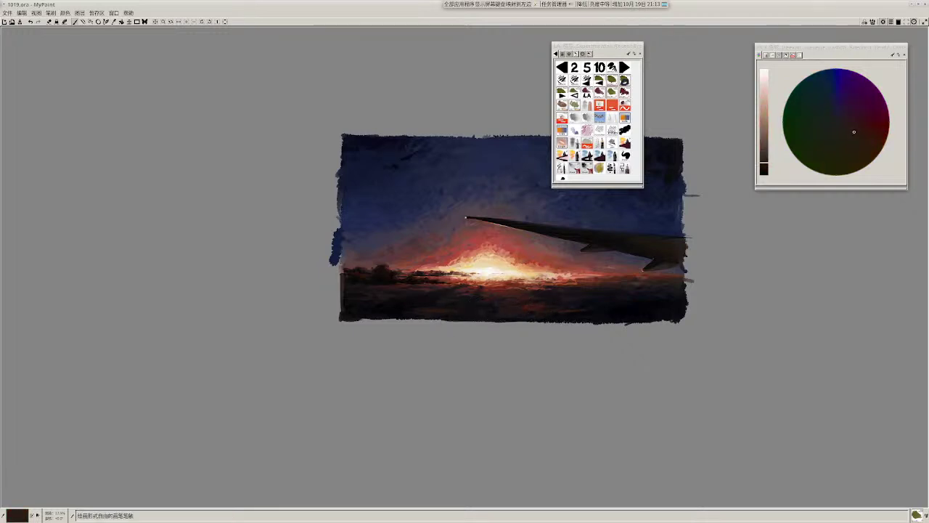
{"action": "left_click_drag", "start_coordinate": [546, 333], "coordinate": [447, 367]}
{"action": "left_click_drag", "start_coordinate": [447, 367], "coordinate": [423, 374]}
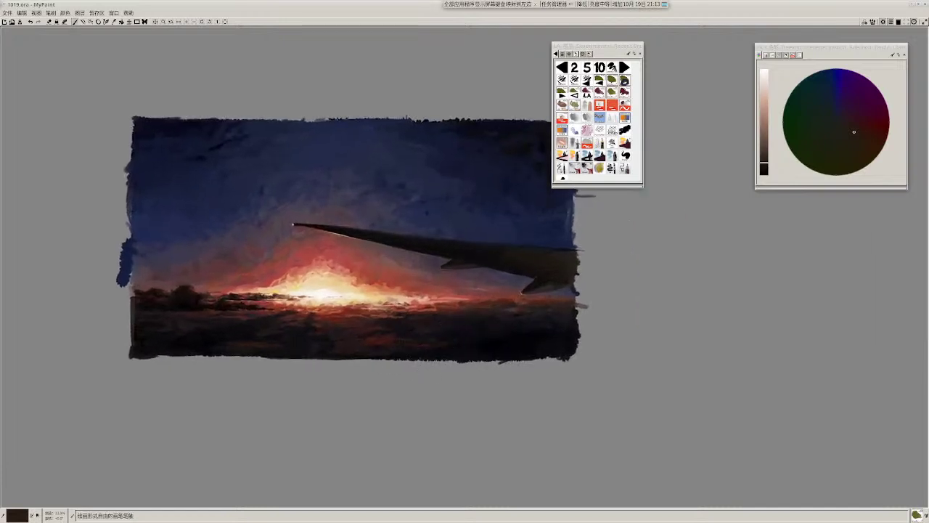
{"action": "left_click_drag", "start_coordinate": [546, 332], "coordinate": [545, 316]}
{"action": "key", "text": "1"}
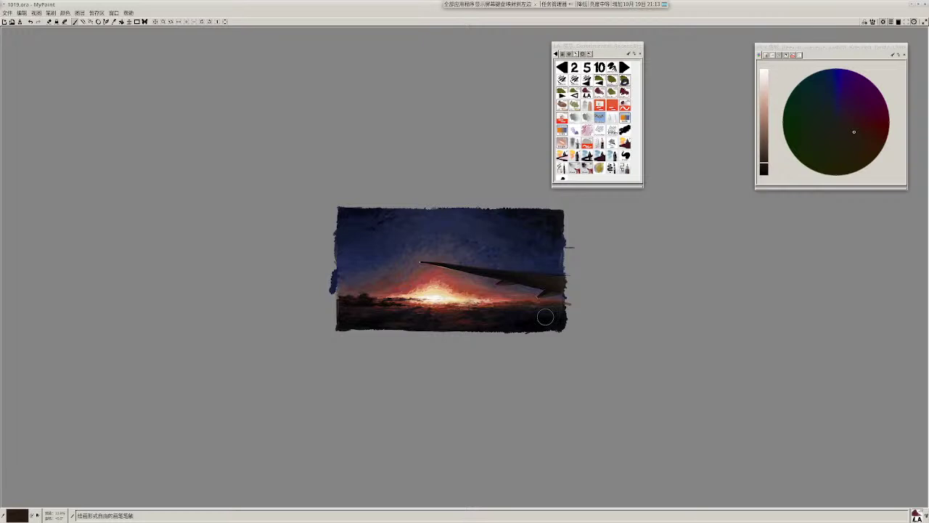
{"action": "scroll", "coordinate": [436, 326], "scroll_direction": "up", "scroll_amount": 5}
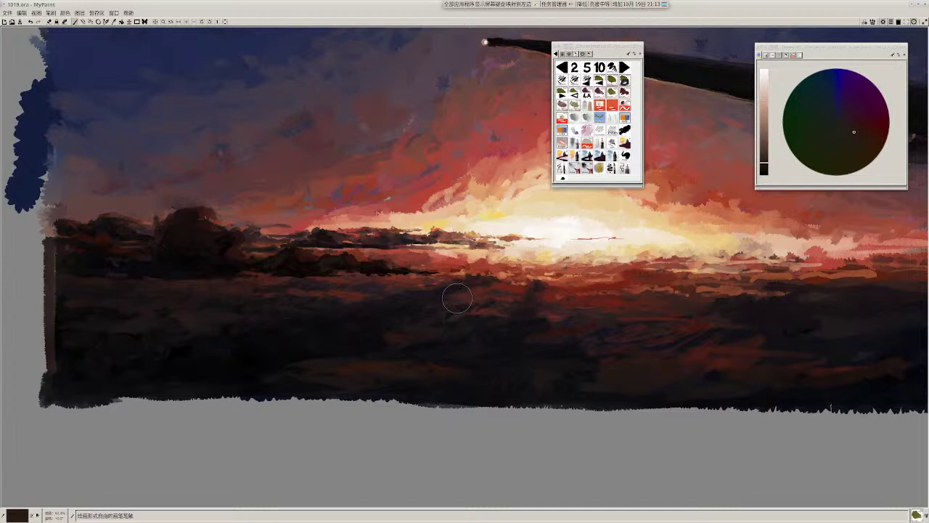
{"action": "left_click", "coordinate": [527, 316], "text": "ctrl"}
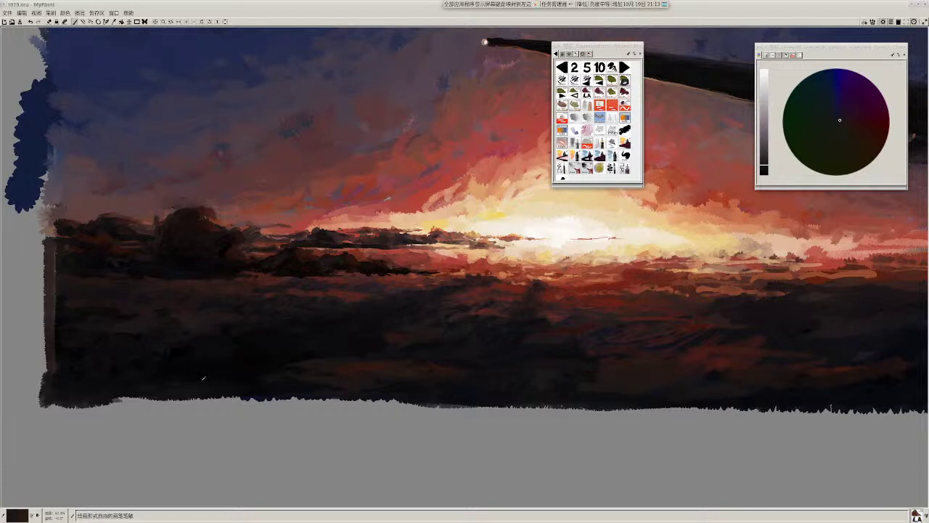
Step: Straighten the left half of the painting's ragged bottom edge with near-black strokes in sampled ground colors
{"action": "left_click", "coordinate": [204, 381], "text": "ctrl"}
{"action": "mouse_move", "coordinate": [124, 395]}
{"action": "left_mouse_down"}
{"action": "mouse_move", "coordinate": [180, 401]}
{"action": "mouse_move", "coordinate": [189, 384]}
{"action": "mouse_move", "coordinate": [125, 398]}
{"action": "mouse_move", "coordinate": [440, 401]}
{"action": "left_mouse_up"}
{"action": "key", "text": "ctrl+z"}
{"action": "key", "text": "1"}
{"action": "mouse_move", "coordinate": [278, 396]}
{"action": "left_mouse_down"}
{"action": "mouse_move", "coordinate": [360, 398]}
{"action": "mouse_move", "coordinate": [182, 400]}
{"action": "left_mouse_up"}
{"action": "left_click", "coordinate": [376, 394], "text": "ctrl"}
{"action": "left_click_drag", "start_coordinate": [333, 393], "coordinate": [503, 397]}
{"action": "scroll", "coordinate": [504, 397], "scroll_direction": "down", "scroll_amount": 2}
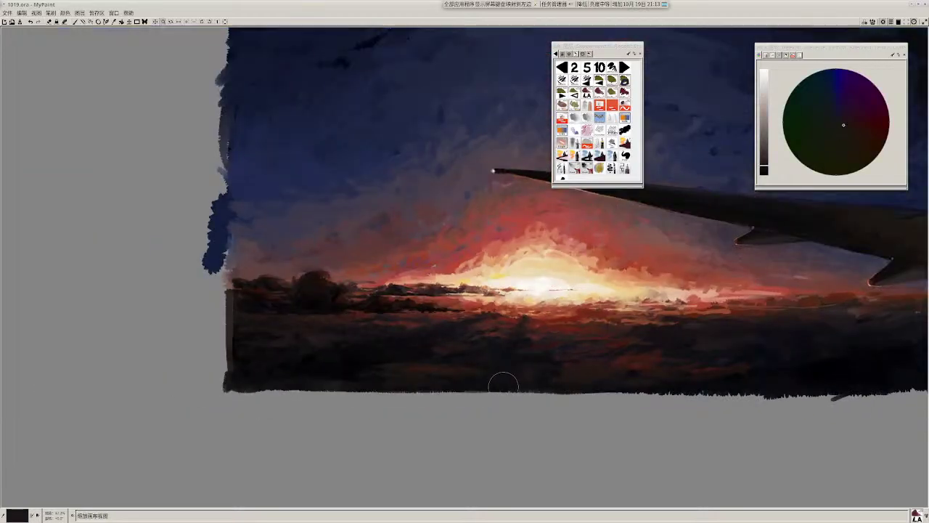
Step: Sample dark reddish browns around the ground below the sun and blend them into the foreground clouds
{"action": "left_click_drag", "start_coordinate": [432, 395], "coordinate": [374, 426]}
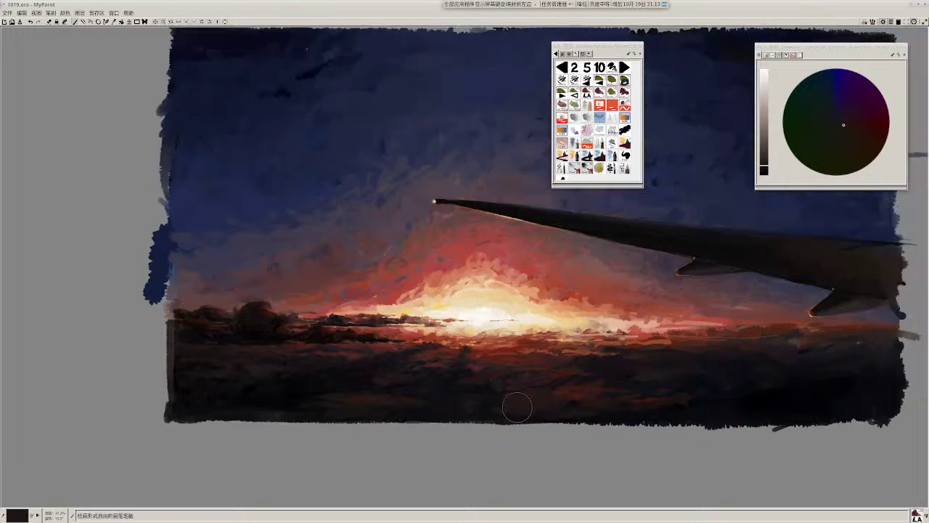
{"action": "left_click", "coordinate": [566, 395], "text": "ctrl"}
{"action": "left_click_drag", "start_coordinate": [530, 405], "coordinate": [390, 419]}
{"action": "scroll", "coordinate": [389, 419], "scroll_direction": "up", "scroll_amount": 1}
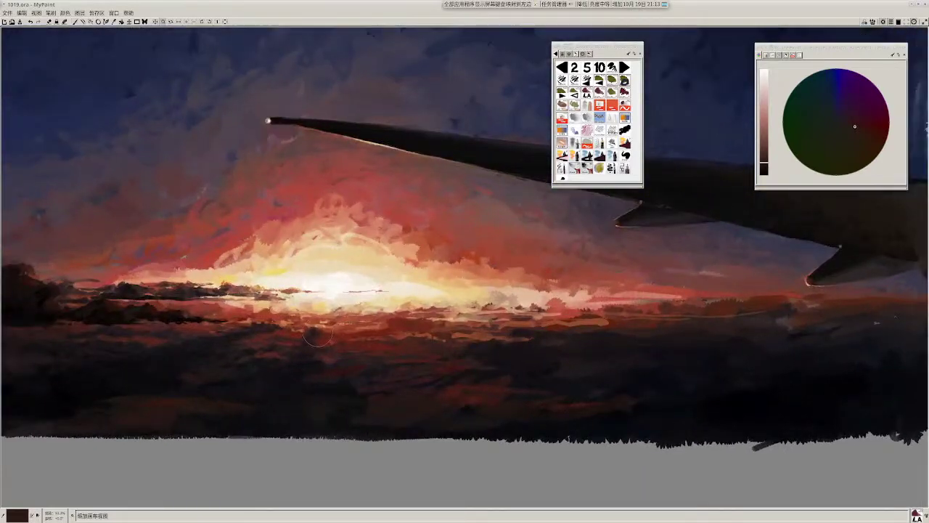
{"action": "left_click", "coordinate": [363, 353], "text": "ctrl"}
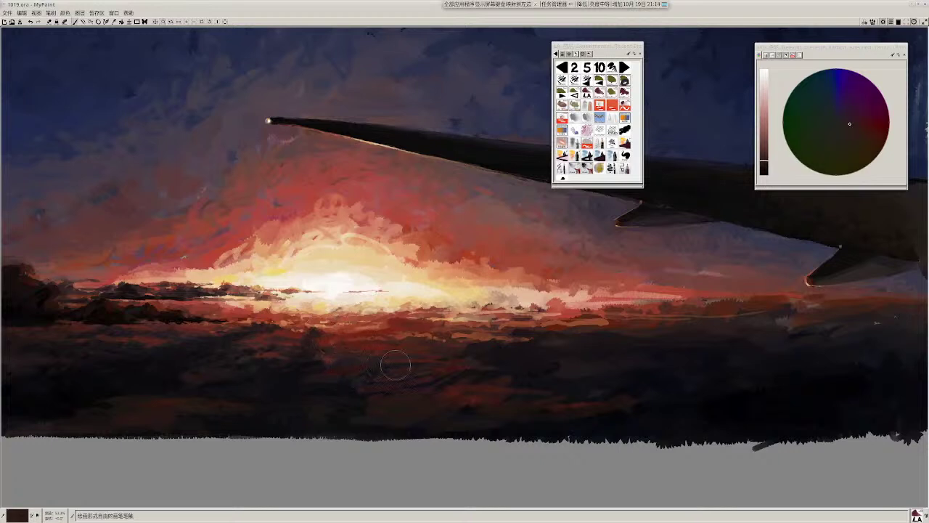
{"action": "left_click", "coordinate": [308, 331], "text": "ctrl"}
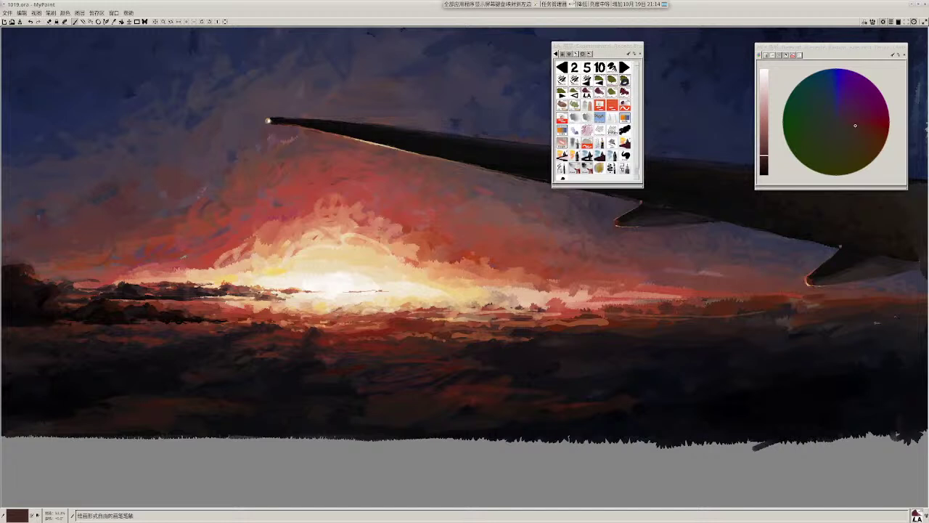
Step: Skip the playing music forward to the Snow Patrol track Chocolate using the system media controls
{"action": "left_click", "coordinate": [571, 3]}
{"action": "left_click", "coordinate": [680, 67]}
{"action": "left_click", "coordinate": [681, 66]}
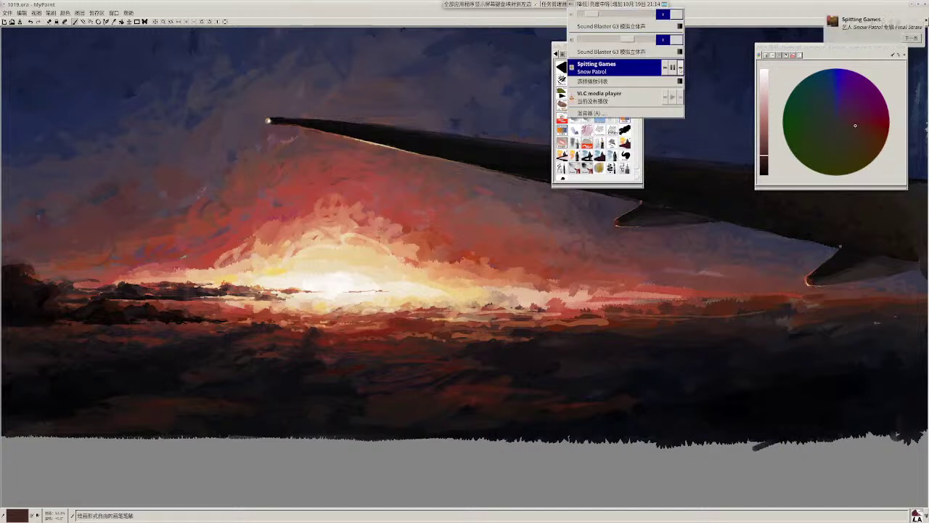
{"action": "left_click", "coordinate": [680, 66]}
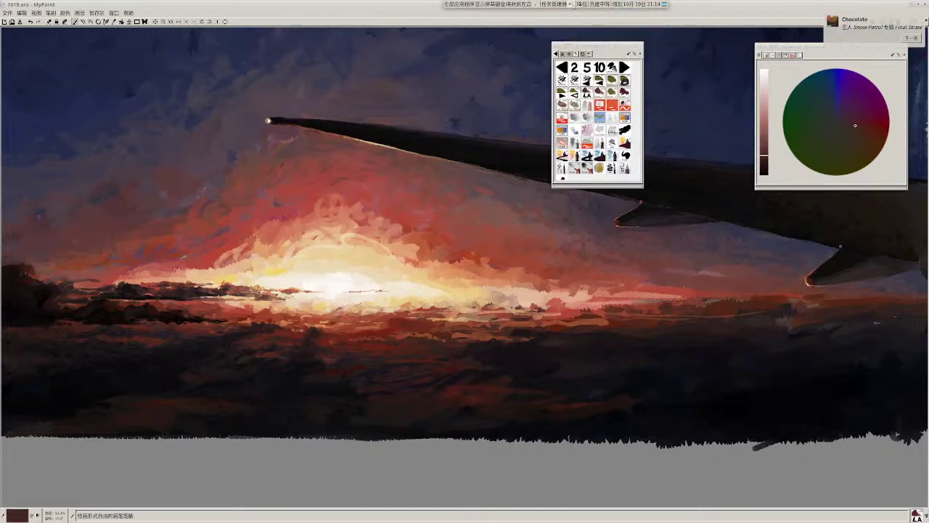
Step: Paint the lower-left end of the foreground with dark reddish browns and near-blacks sampled from the surrounding ground
{"action": "scroll", "coordinate": [649, 361], "scroll_direction": "down", "scroll_amount": 2}
{"action": "scroll", "coordinate": [649, 362], "scroll_direction": "down", "scroll_amount": 4}
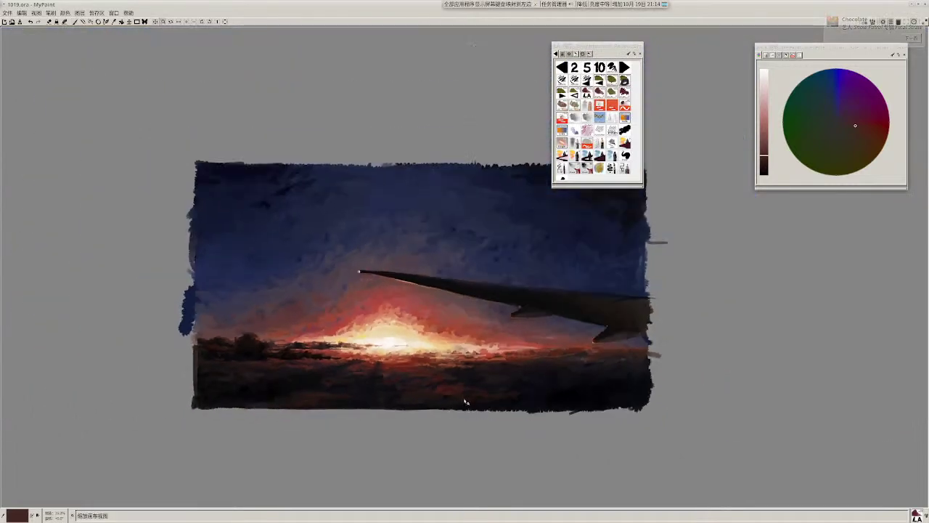
{"action": "left_click", "coordinate": [342, 399], "text": "ctrl"}
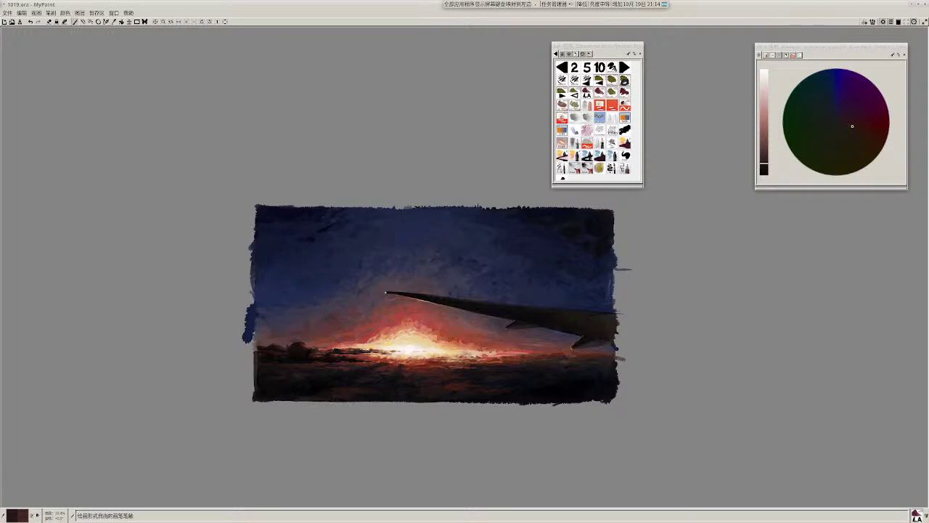
{"action": "key", "text": "k"}
{"action": "key", "text": "k"}
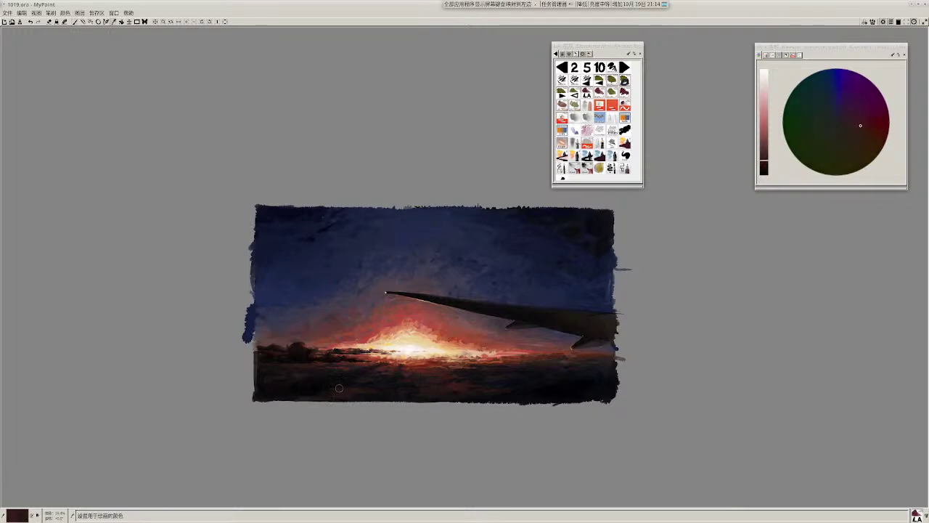
{"action": "mouse_move", "coordinate": [277, 385]}
{"action": "left_mouse_down"}
{"action": "mouse_move", "coordinate": [261, 374]}
{"action": "mouse_move", "coordinate": [256, 385]}
{"action": "mouse_move", "coordinate": [279, 390]}
{"action": "mouse_move", "coordinate": [270, 397]}
{"action": "left_mouse_up"}
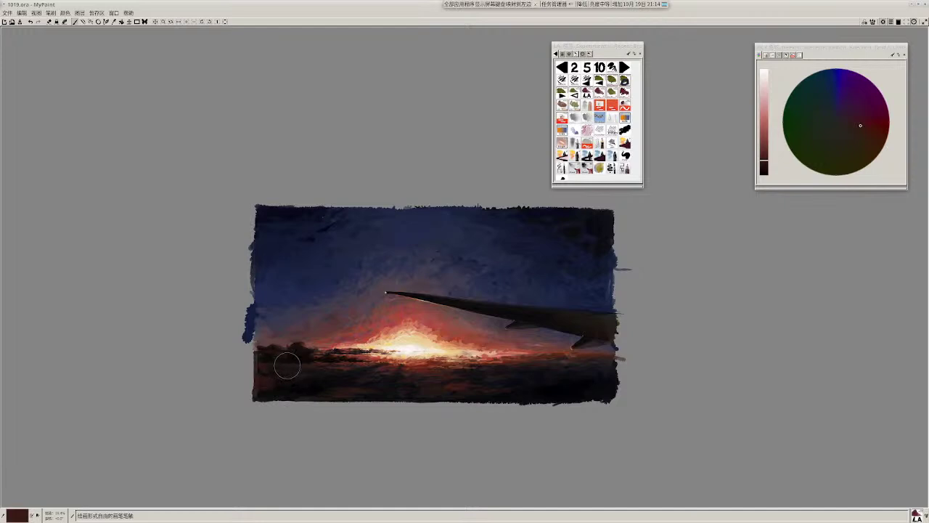
{"action": "left_click", "coordinate": [275, 384], "text": "ctrl"}
{"action": "left_click", "coordinate": [284, 379], "text": "ctrl"}
{"action": "left_click", "coordinate": [273, 382], "text": "ctrl"}
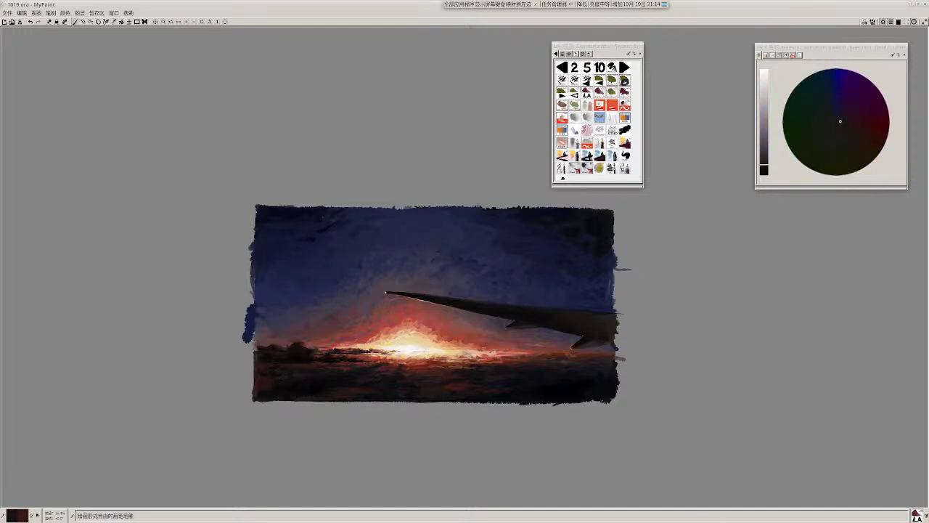
{"action": "left_click_drag", "start_coordinate": [258, 387], "coordinate": [264, 381]}
Step: Sample a dark color beside the wing and dab it onto the painting's edge at the wing root
{"action": "left_click", "coordinate": [589, 316], "text": "ctrl"}
{"action": "left_click_drag", "start_coordinate": [613, 325], "coordinate": [623, 326]}
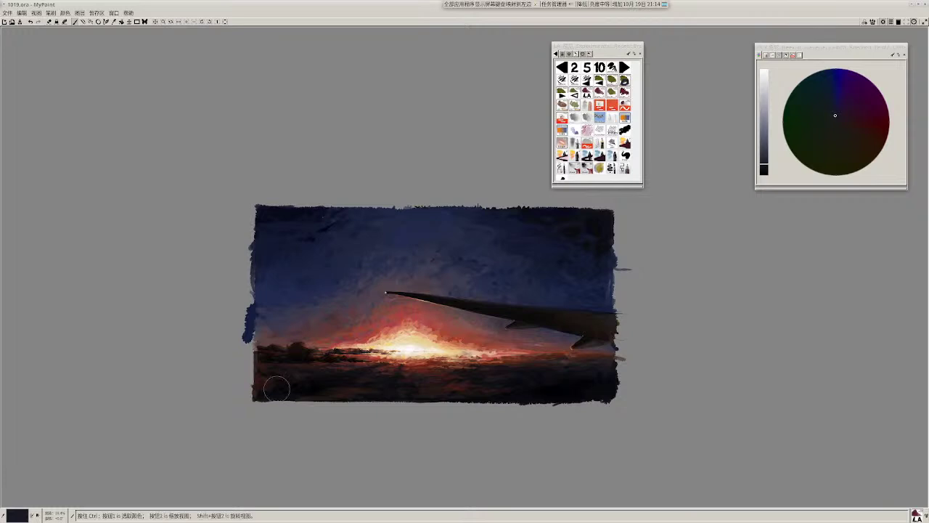
Step: Blend the foreground's lower-left corner with sampled near-blacks and a less saturated dark reddish brown
{"action": "scroll", "coordinate": [280, 384], "scroll_direction": "up", "scroll_amount": 2}
{"action": "left_click", "coordinate": [264, 409], "text": "ctrl"}
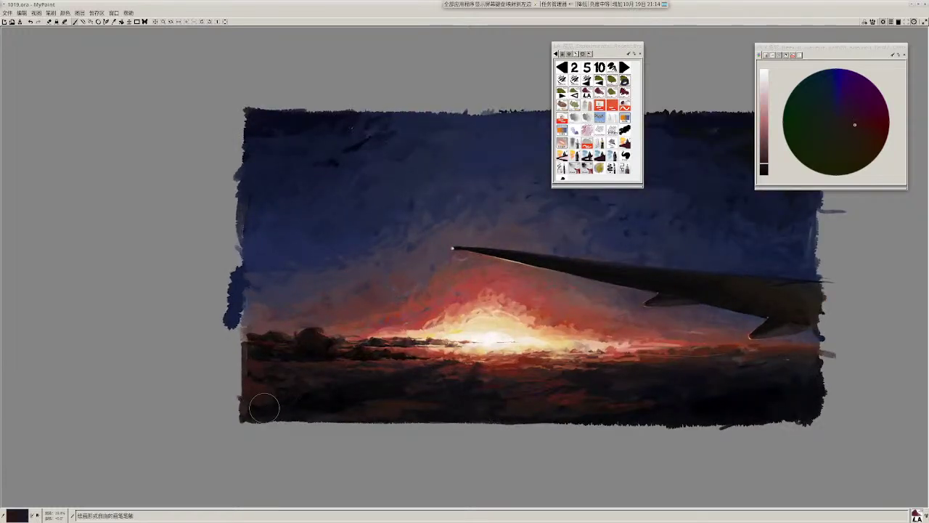
{"action": "left_click", "coordinate": [849, 120]}
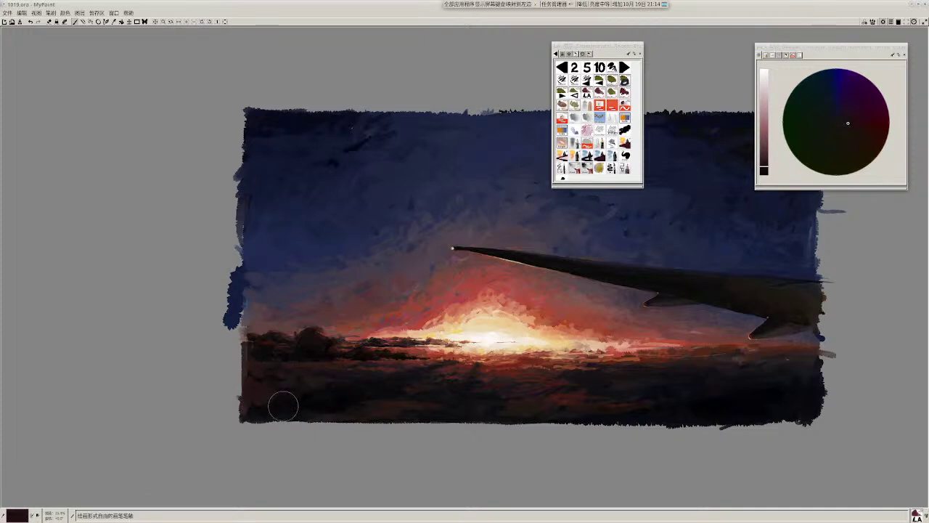
{"action": "left_click", "coordinate": [282, 380], "text": "ctrl"}
{"action": "left_click", "coordinate": [262, 404], "text": "ctrl"}
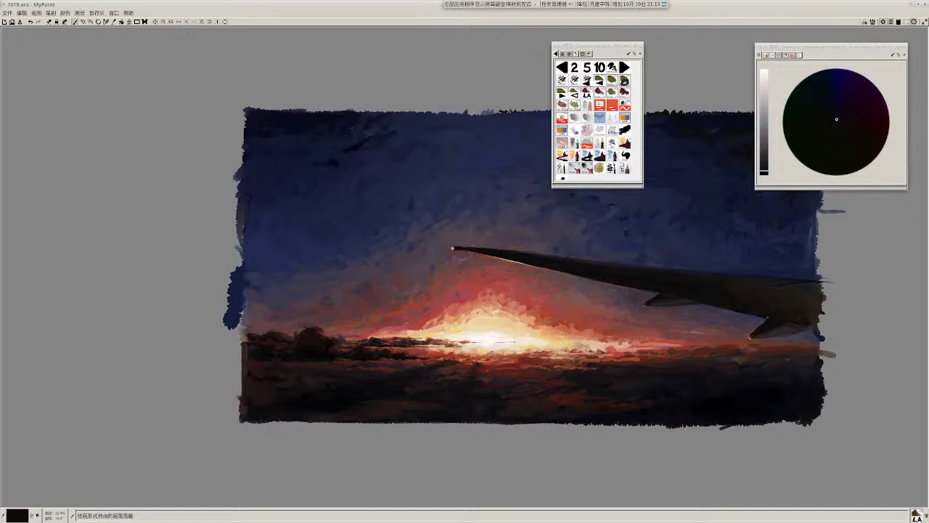
{"action": "left_click", "coordinate": [266, 404], "text": "ctrl"}
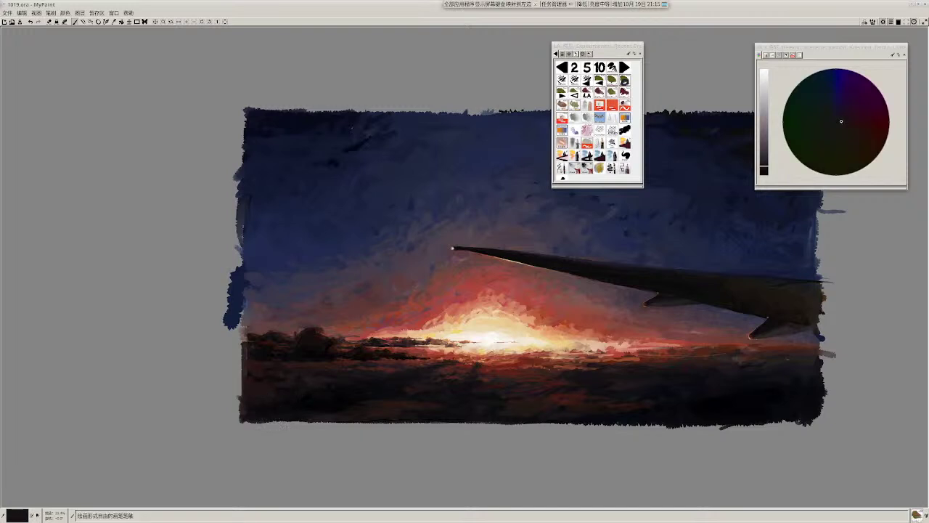
{"action": "left_click", "coordinate": [305, 396], "text": "ctrl"}
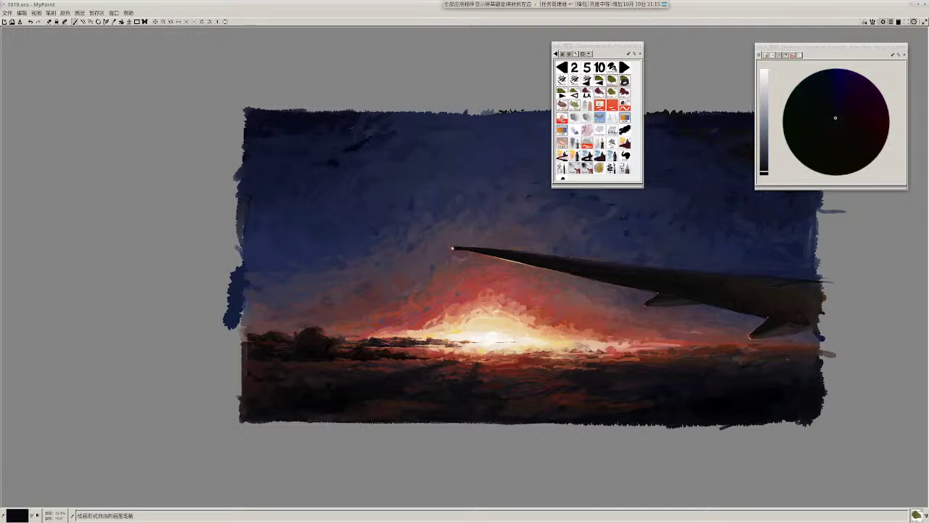
Step: Sample dark browns from the foreground and stroke them across the clouds just below and left of the sun
{"action": "scroll", "coordinate": [401, 392], "scroll_direction": "down", "scroll_amount": 3}
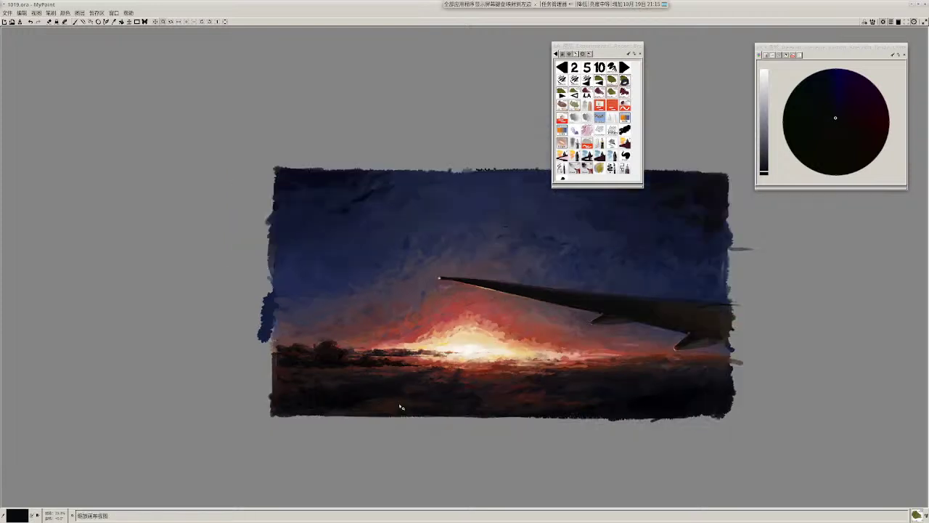
{"action": "left_click", "coordinate": [325, 391], "text": "ctrl"}
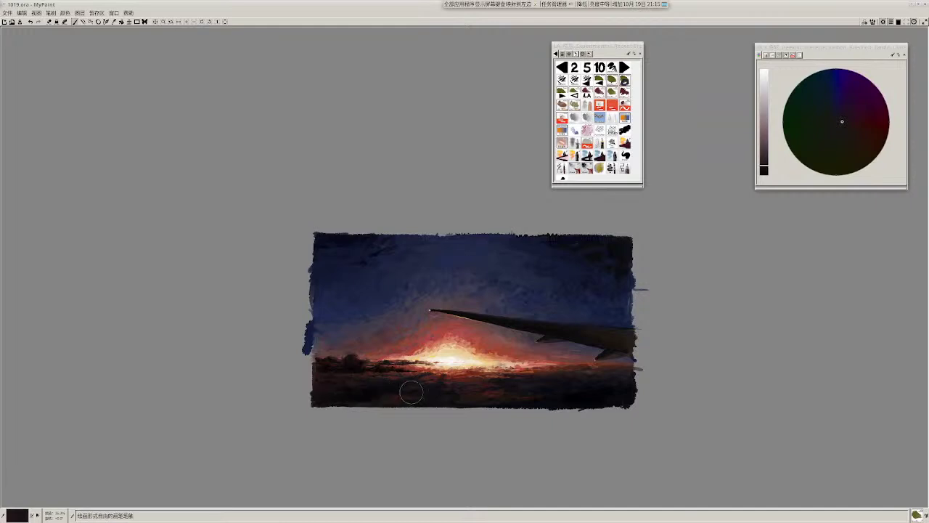
{"action": "scroll", "coordinate": [419, 403], "scroll_direction": "up", "scroll_amount": 3}
{"action": "scroll", "coordinate": [420, 404], "scroll_direction": "up", "scroll_amount": 1}
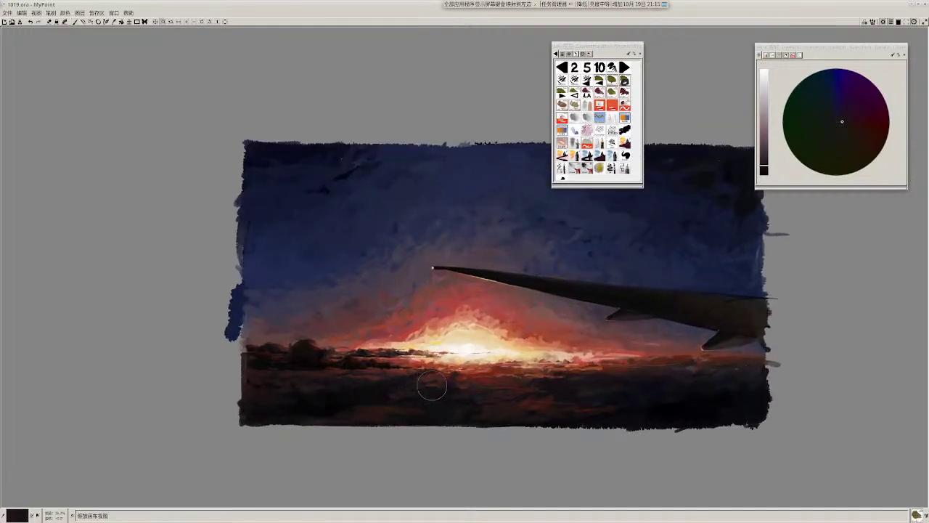
{"action": "left_click", "coordinate": [407, 392], "text": "ctrl"}
{"action": "left_click", "coordinate": [408, 385], "text": "ctrl"}
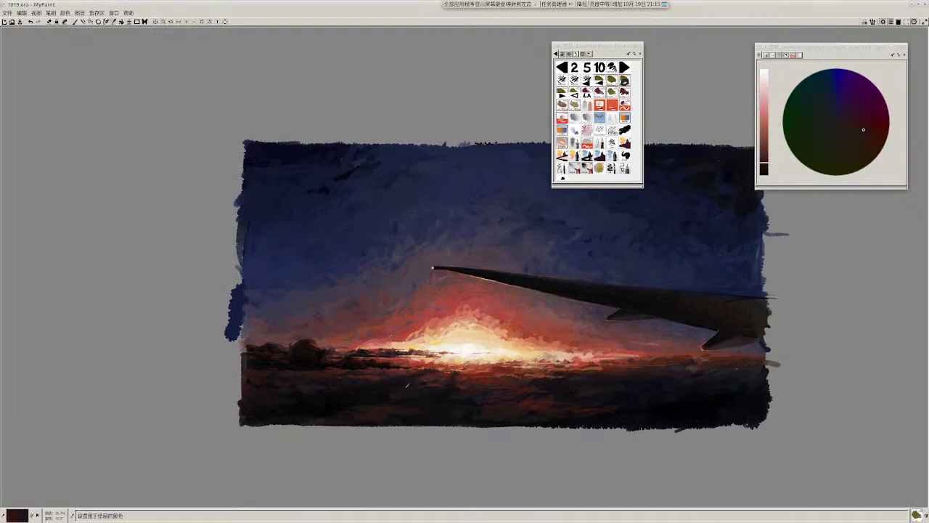
{"action": "left_click", "coordinate": [436, 379], "text": "ctrl"}
{"action": "left_click_drag", "start_coordinate": [381, 386], "coordinate": [425, 385]}
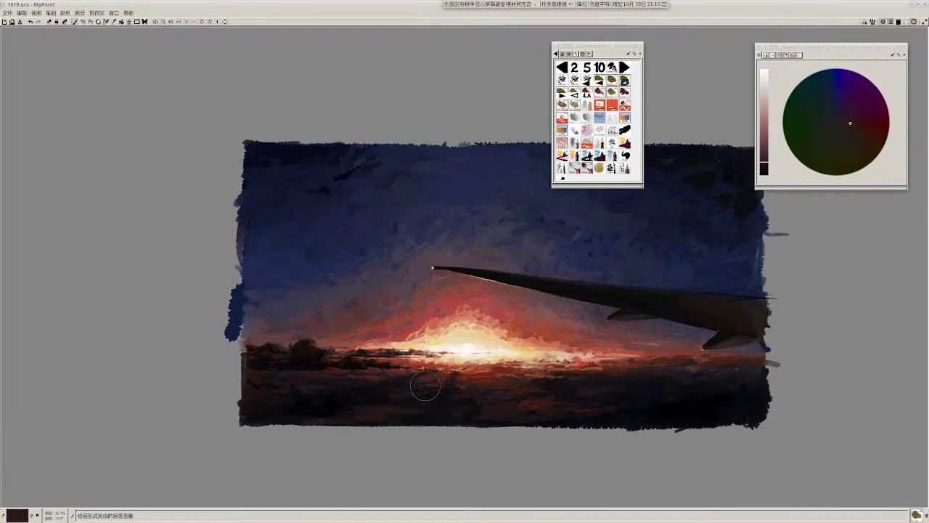
Step: Break up the foreground clouds below the sun with short near-black and dark red strokes in sampled colors
{"action": "left_click", "coordinate": [371, 396], "text": "ctrl"}
{"action": "left_click_drag", "start_coordinate": [397, 382], "coordinate": [403, 380]}
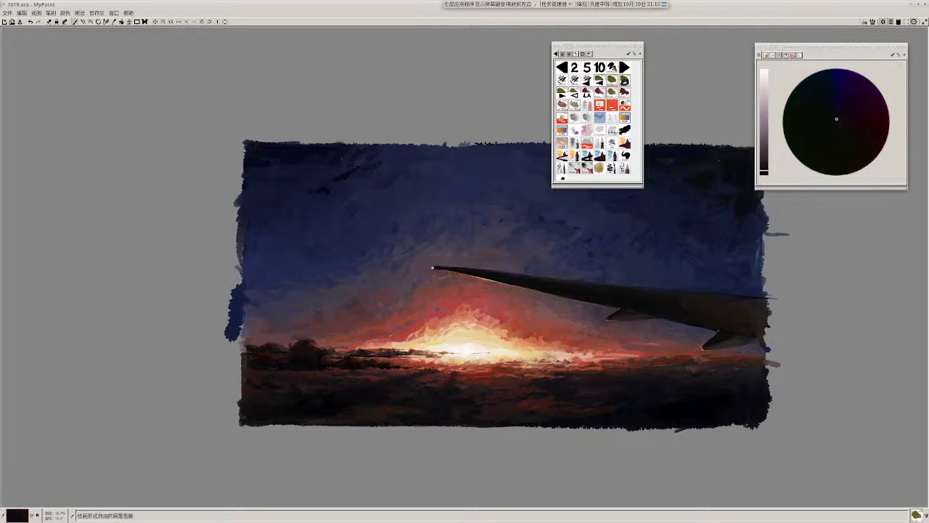
{"action": "left_click", "coordinate": [423, 379], "text": "ctrl"}
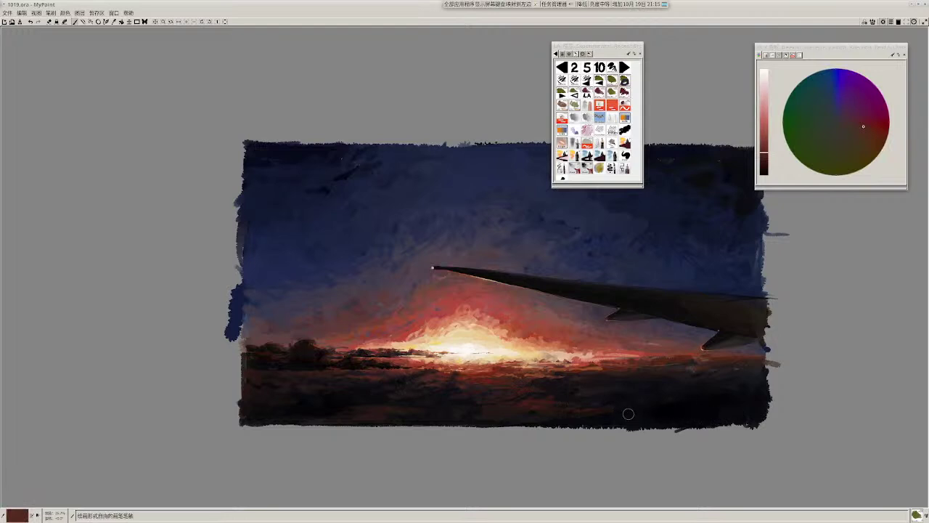
{"action": "left_click", "coordinate": [386, 384], "text": "ctrl"}
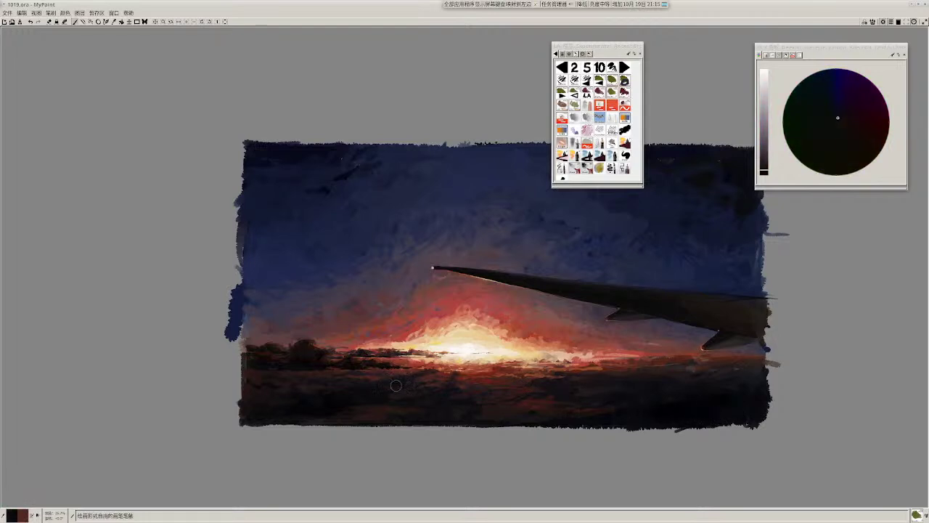
{"action": "left_click_drag", "start_coordinate": [395, 385], "coordinate": [407, 384]}
{"action": "left_click_drag", "start_coordinate": [485, 412], "coordinate": [428, 419]}
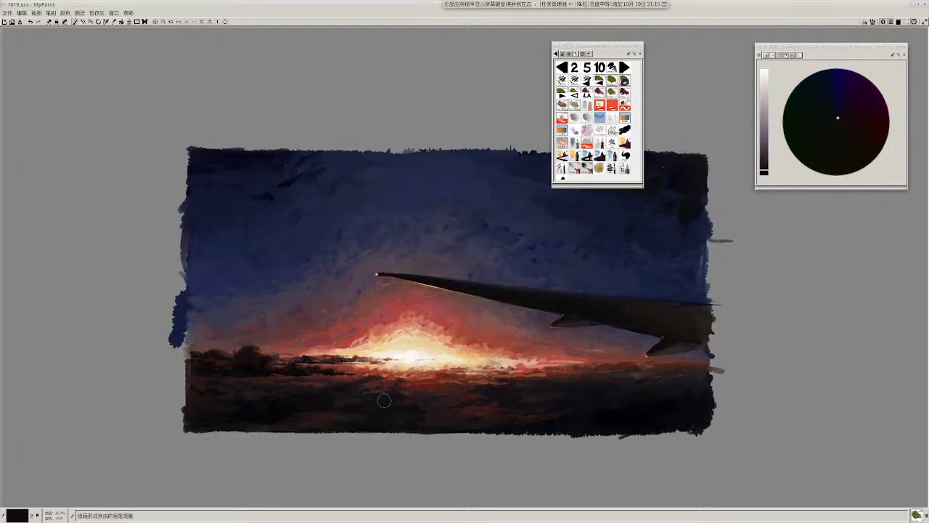
Step: Refine the left foreground clouds up close, alternating sampled dark red, dark brown and near-black
{"action": "scroll", "coordinate": [385, 401], "scroll_direction": "up", "scroll_amount": 1}
{"action": "left_click", "coordinate": [341, 399], "text": "ctrl"}
{"action": "scroll", "coordinate": [517, 411], "scroll_direction": "down", "scroll_amount": 2}
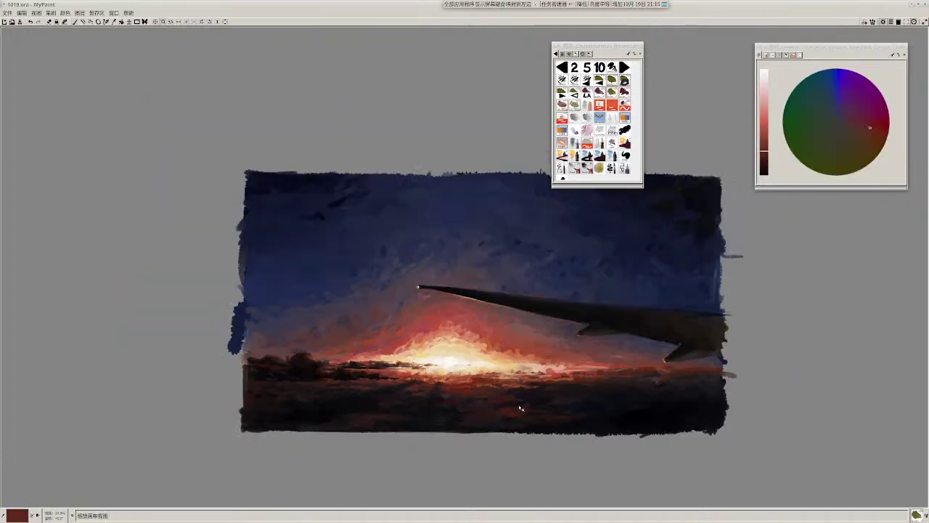
{"action": "scroll", "coordinate": [520, 409], "scroll_direction": "up", "scroll_amount": 2}
{"action": "left_click", "coordinate": [365, 406], "text": "ctrl"}
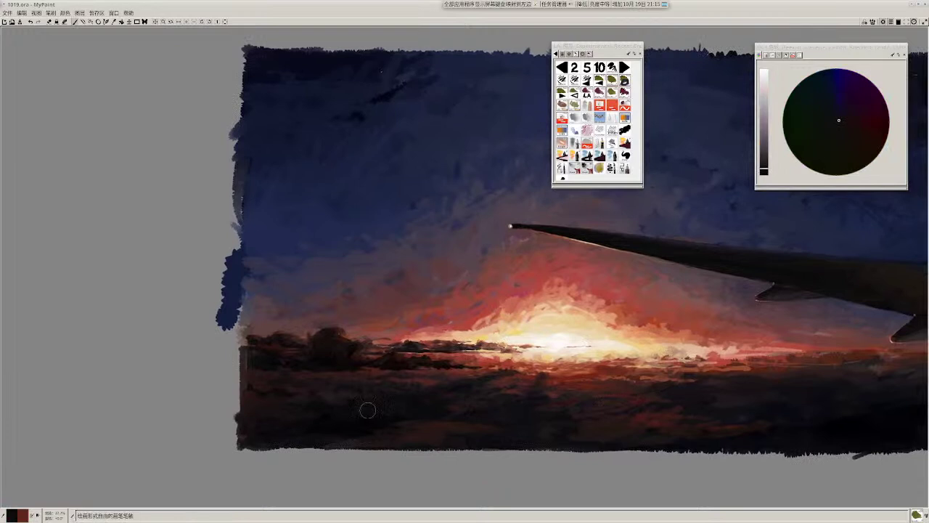
{"action": "left_click", "coordinate": [368, 410], "text": "ctrl"}
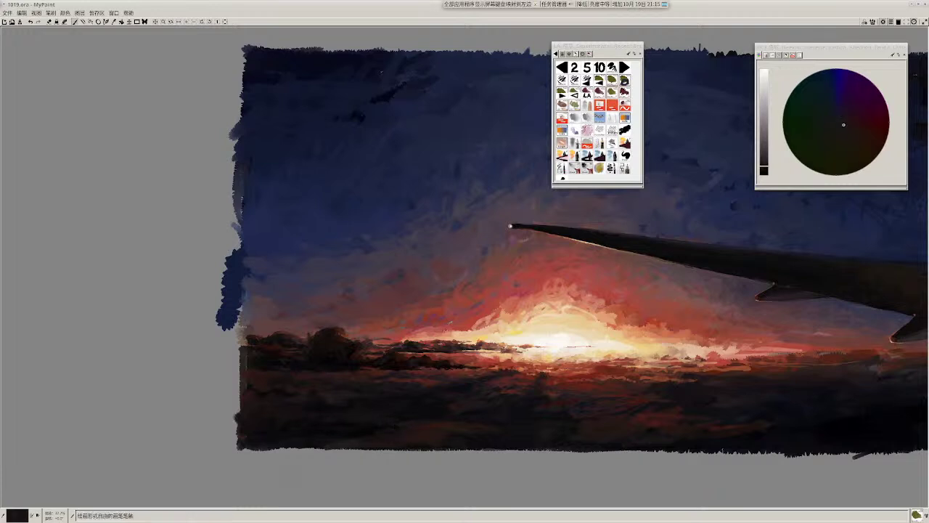
{"action": "left_click", "coordinate": [406, 414], "text": "ctrl"}
{"action": "left_click", "coordinate": [390, 424], "text": "ctrl"}
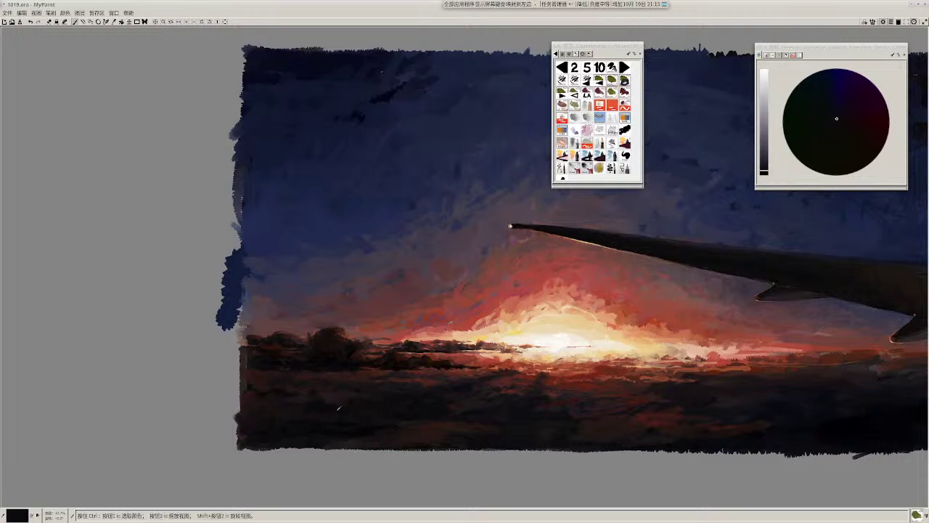
{"action": "left_click", "coordinate": [360, 423], "text": "ctrl"}
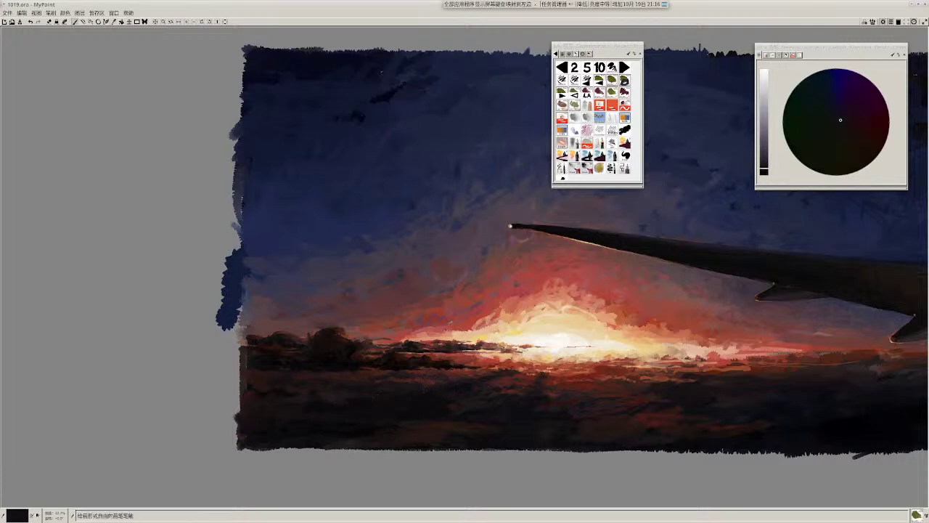
{"action": "left_click", "coordinate": [355, 429], "text": "ctrl"}
{"action": "scroll", "coordinate": [428, 420], "scroll_direction": "down", "scroll_amount": 2}
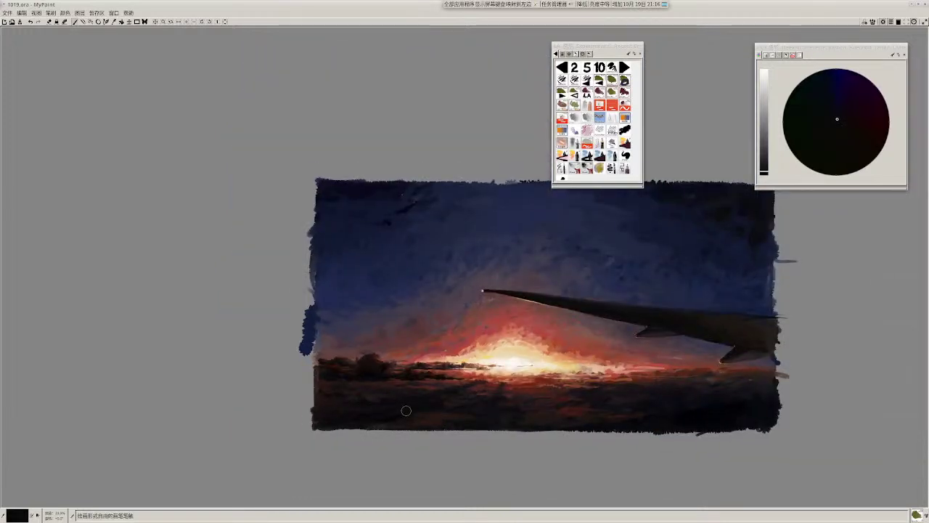
Step: Paint the right foreground below the wing with a slightly muted dark brown and sample a reddish brown near the horizon
{"action": "scroll", "coordinate": [522, 403], "scroll_direction": "up", "scroll_amount": 1}
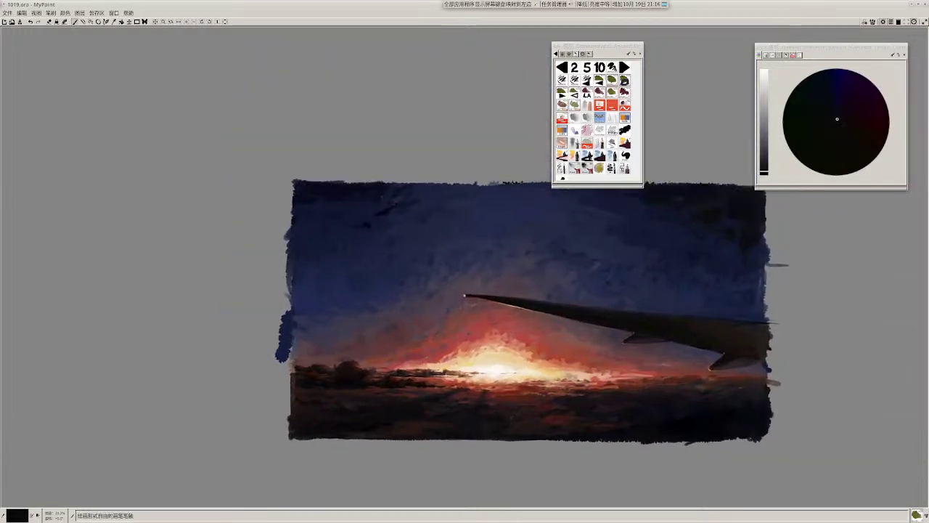
{"action": "left_click_drag", "start_coordinate": [552, 433], "coordinate": [454, 431]}
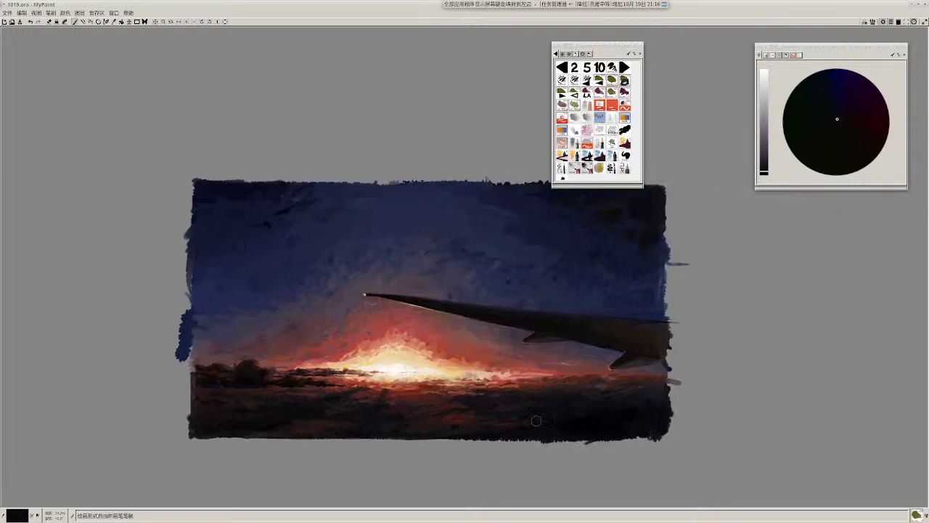
{"action": "scroll", "coordinate": [581, 423], "scroll_direction": "up", "scroll_amount": 1}
{"action": "left_click", "coordinate": [516, 408], "text": "ctrl"}
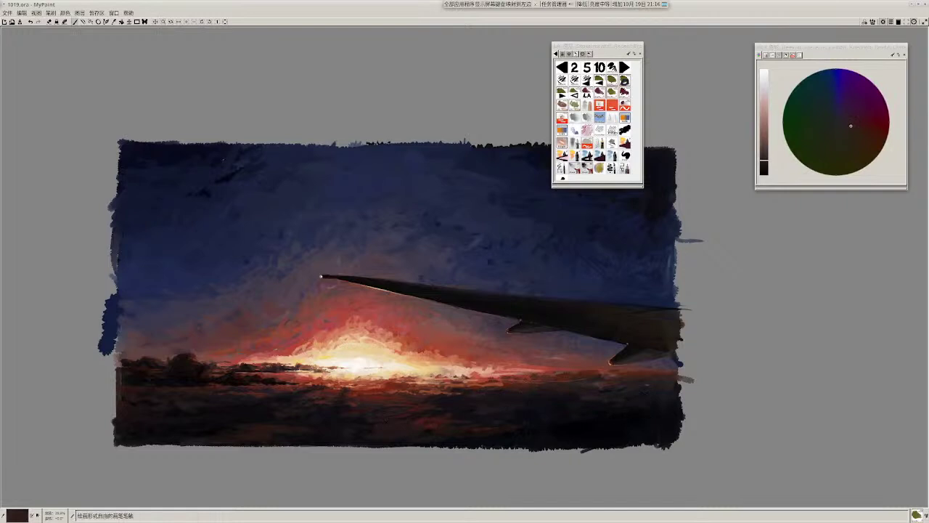
{"action": "left_click", "coordinate": [847, 126]}
{"action": "left_click_drag", "start_coordinate": [593, 393], "coordinate": [615, 405]}
{"action": "scroll", "coordinate": [596, 383], "scroll_direction": "up", "scroll_amount": 1}
{"action": "left_click", "coordinate": [555, 386], "text": "ctrl"}
{"action": "scroll", "coordinate": [555, 386], "scroll_direction": "down", "scroll_amount": 2}
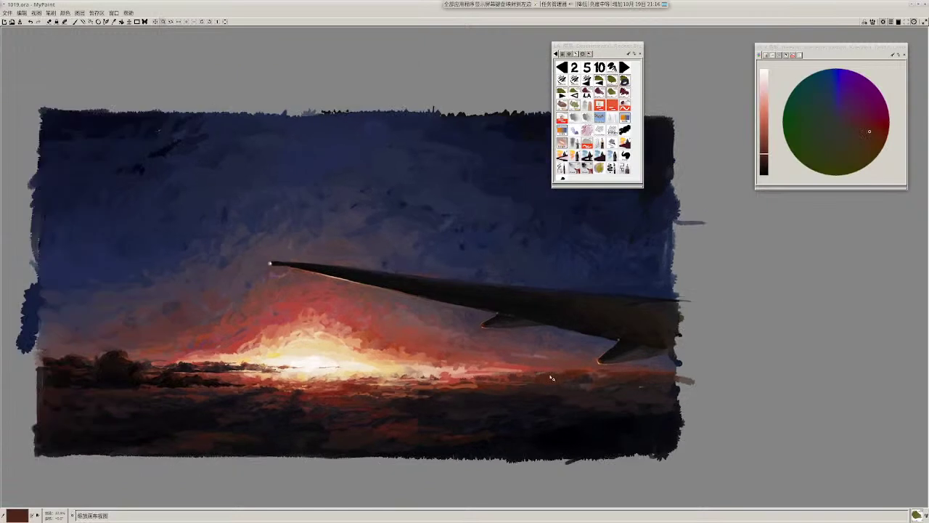
Step: Darken the far-left end of the horizon cloud bank with near-black sampled from the ground
{"action": "left_click", "coordinate": [135, 385], "text": "ctrl"}
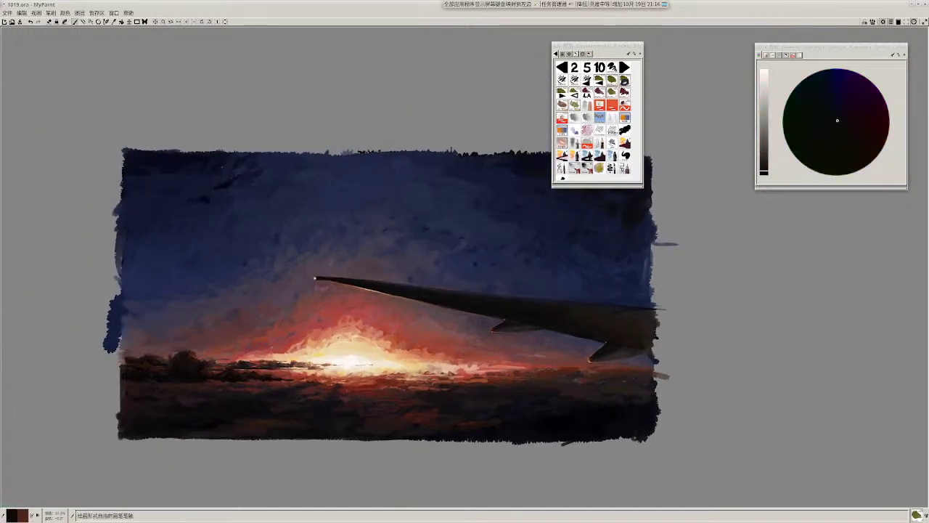
{"action": "left_click_drag", "start_coordinate": [128, 363], "coordinate": [122, 368]}
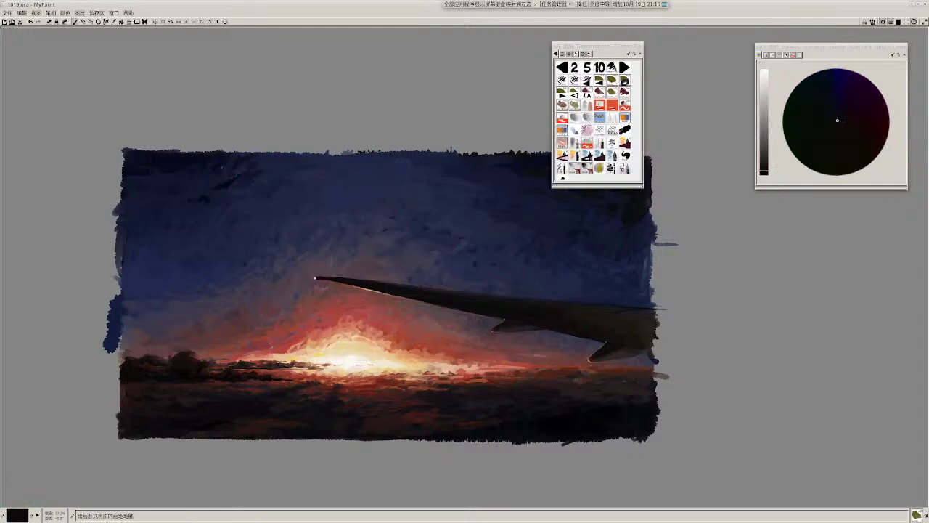
{"action": "left_click", "coordinate": [129, 374], "text": "ctrl"}
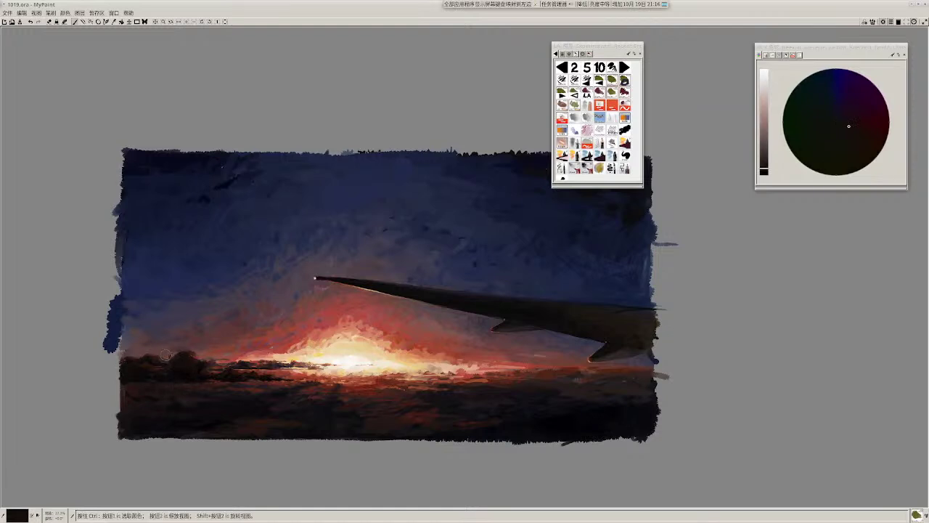
Step: Shape the rounded cloud on the left horizon with dark strokes and pick a brighter reddish brown from beside it
{"action": "left_click_drag", "start_coordinate": [198, 357], "coordinate": [211, 363]}
{"action": "left_click", "coordinate": [226, 360], "text": "ctrl"}
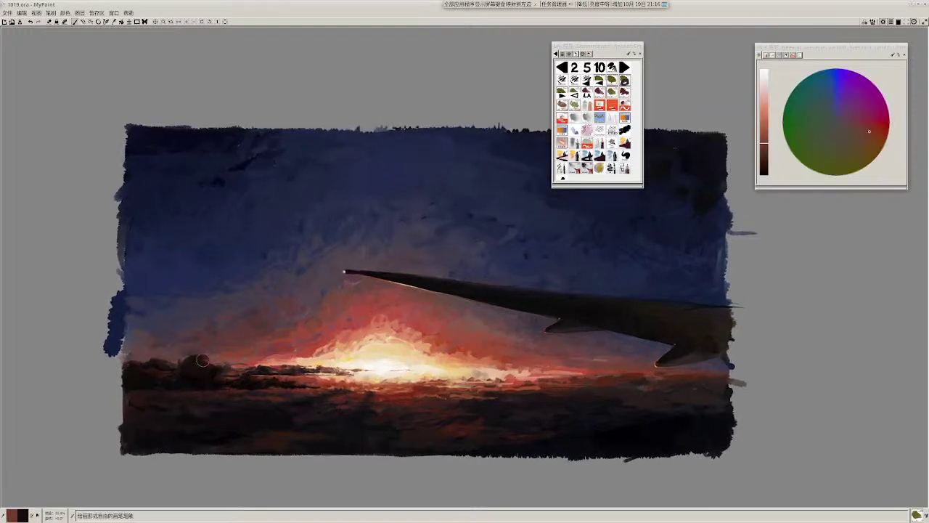
{"action": "left_click", "coordinate": [220, 362], "text": "ctrl"}
{"action": "left_click_drag", "start_coordinate": [766, 157], "coordinate": [765, 152]}
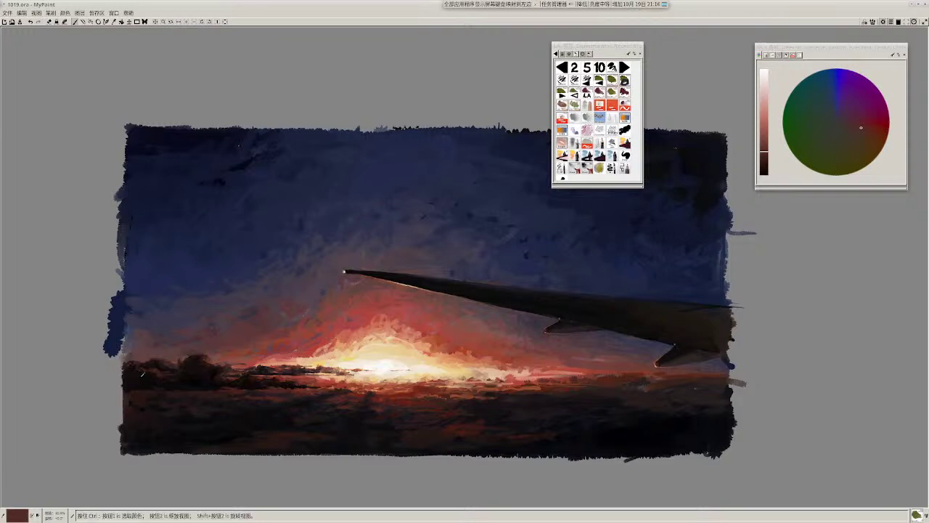
Step: Refine the left horizon clouds with near-black, dark brown and reddish brown sampled from around the rounded cloud
{"action": "left_click", "coordinate": [168, 381], "text": "ctrl"}
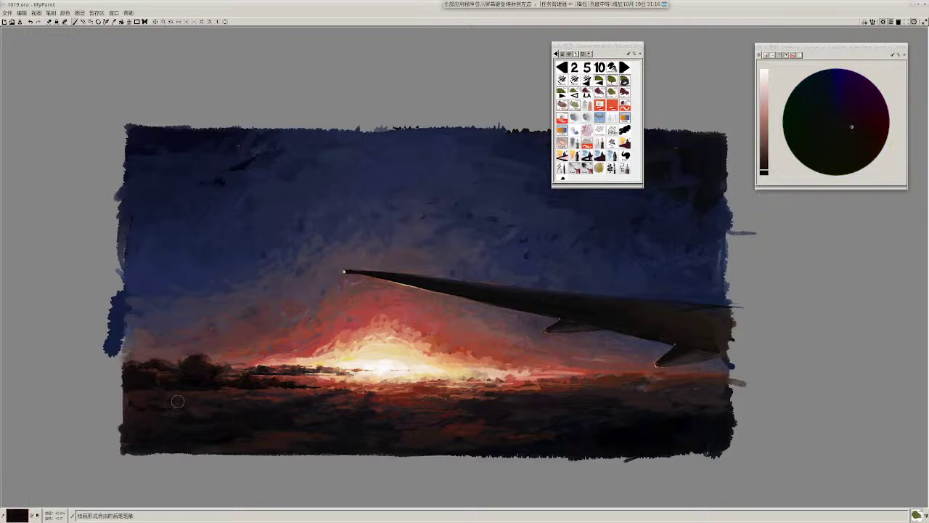
{"action": "left_click", "coordinate": [170, 371], "text": "ctrl"}
{"action": "left_click", "coordinate": [211, 366], "text": "ctrl"}
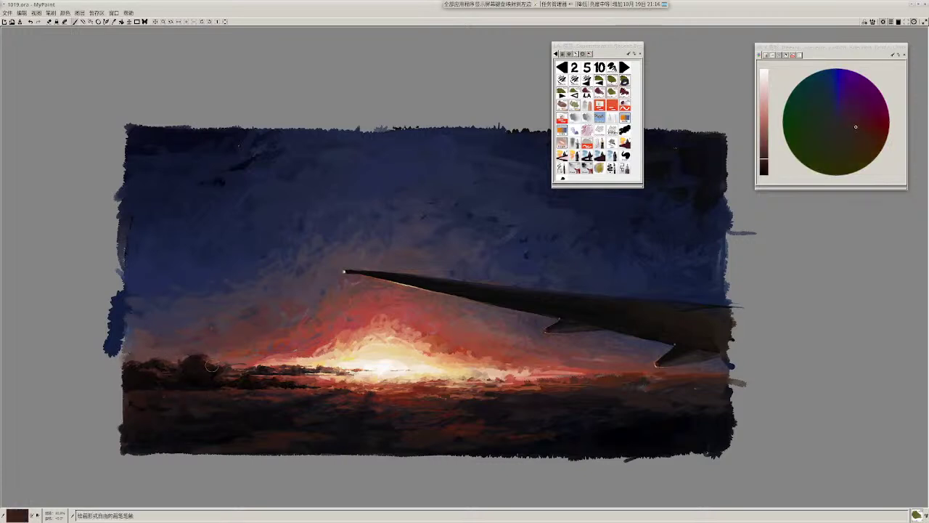
{"action": "left_click", "coordinate": [226, 367], "text": "ctrl"}
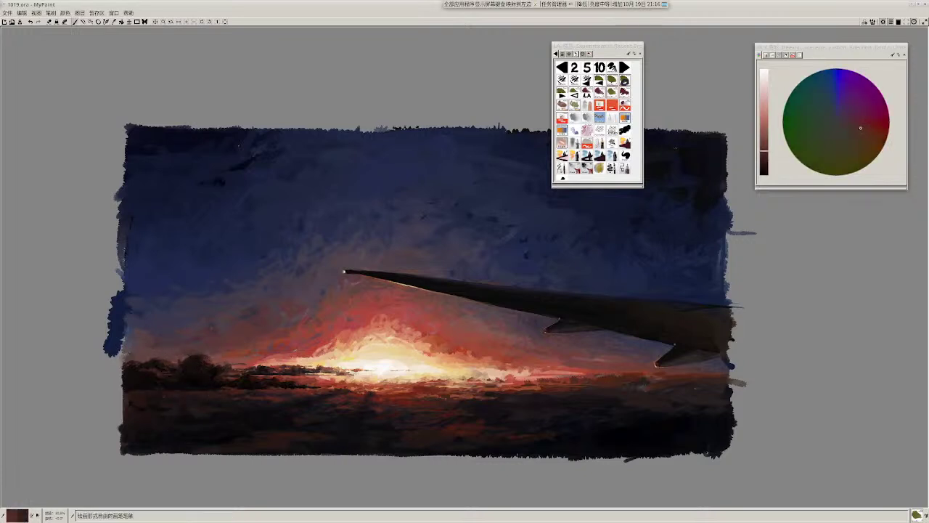
{"action": "scroll", "coordinate": [290, 370], "scroll_direction": "down", "scroll_amount": 1}
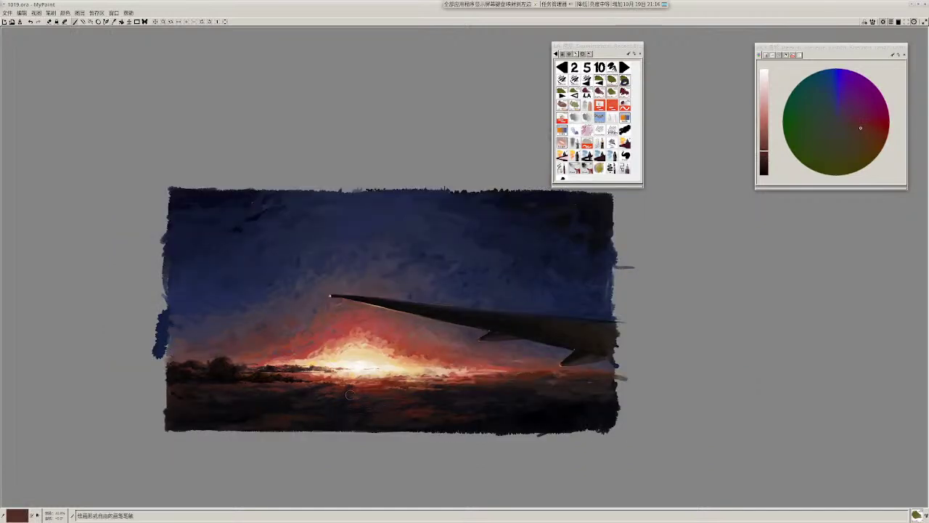
{"action": "scroll", "coordinate": [349, 395], "scroll_direction": "up", "scroll_amount": 1}
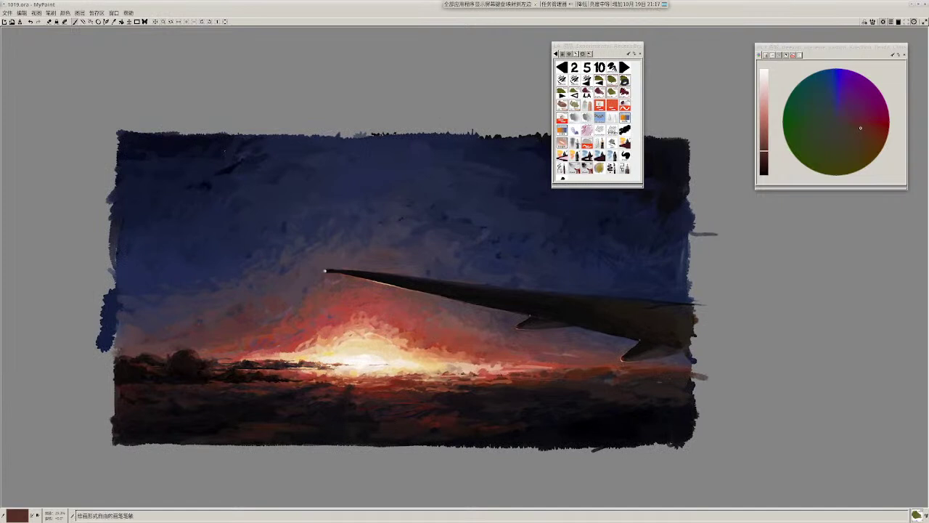
Step: Shape the right side of the rounded cloud on the left horizon with reddish brown and sampled near-black strokes
{"action": "left_click_drag", "start_coordinate": [194, 360], "coordinate": [191, 353]}
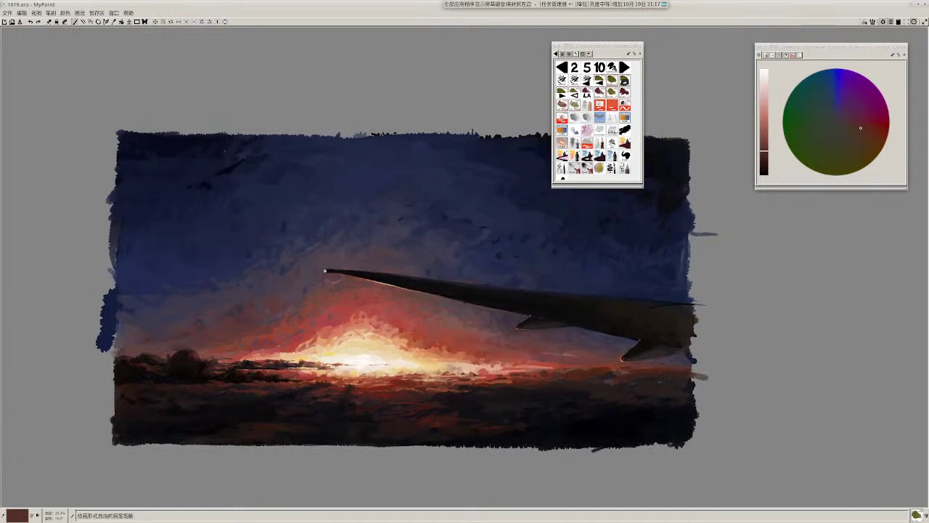
{"action": "left_click", "coordinate": [192, 354], "text": "ctrl"}
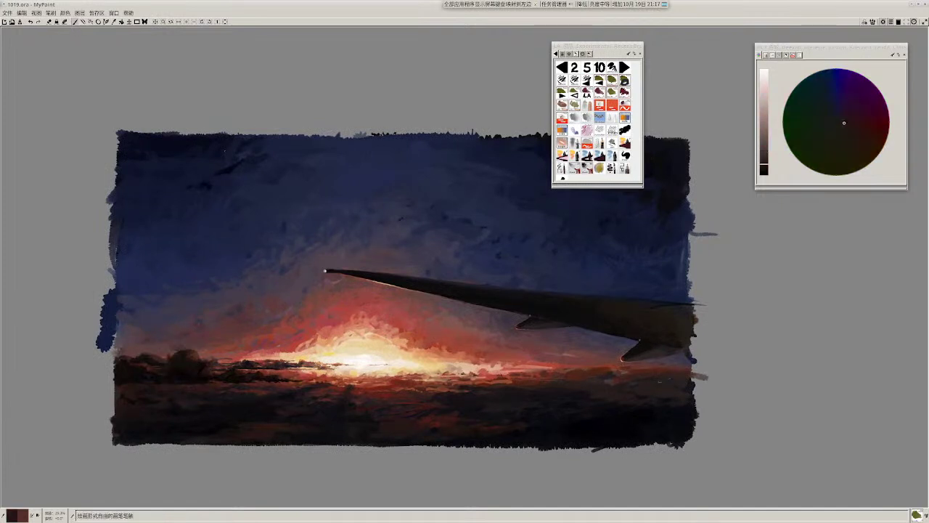
{"action": "left_click", "coordinate": [192, 365], "text": "ctrl"}
{"action": "left_click_drag", "start_coordinate": [191, 360], "coordinate": [191, 356]}
{"action": "left_click", "coordinate": [183, 355], "text": "ctrl"}
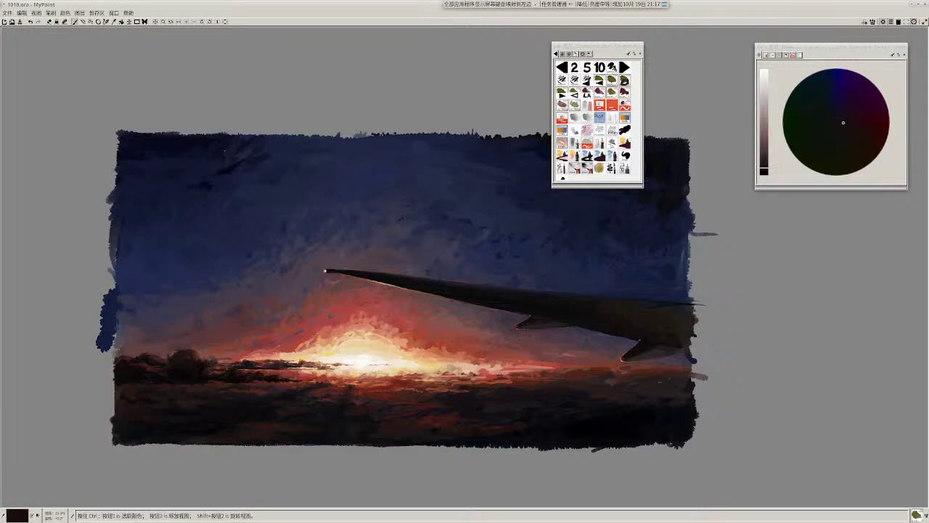
Step: Switch to a dab brush and touch up the cloud strip left of the sun with light orange sampled from the glow
{"action": "scroll", "coordinate": [415, 412], "scroll_direction": "down", "scroll_amount": 4}
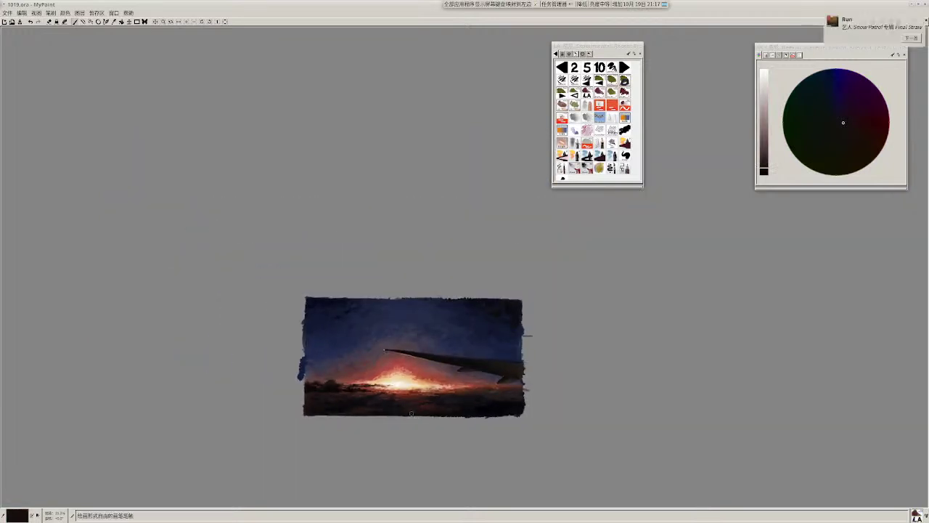
{"action": "mouse_move", "coordinate": [370, 406]}
{"action": "left_mouse_down"}
{"action": "mouse_move", "coordinate": [338, 469]}
{"action": "mouse_move", "coordinate": [477, 474]}
{"action": "left_mouse_up"}
{"action": "left_click", "coordinate": [612, 92]}
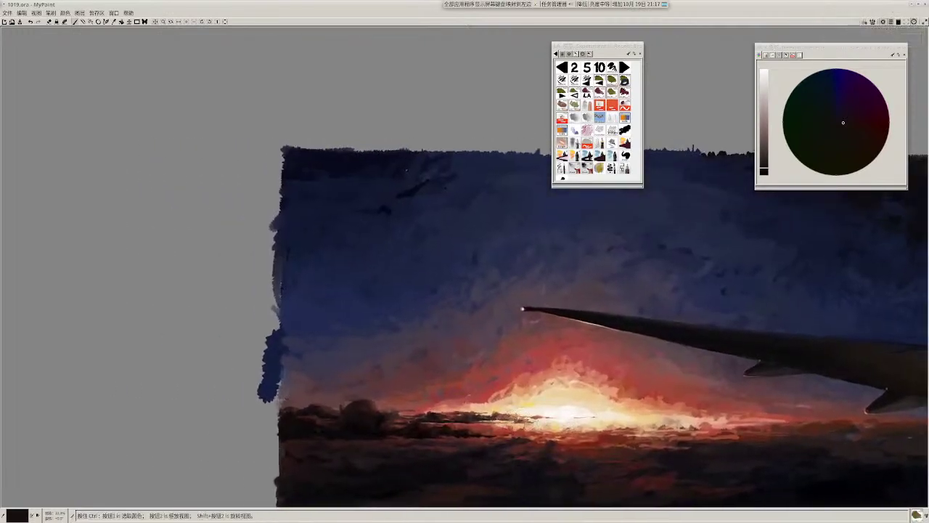
{"action": "left_click", "coordinate": [543, 396], "text": "ctrl"}
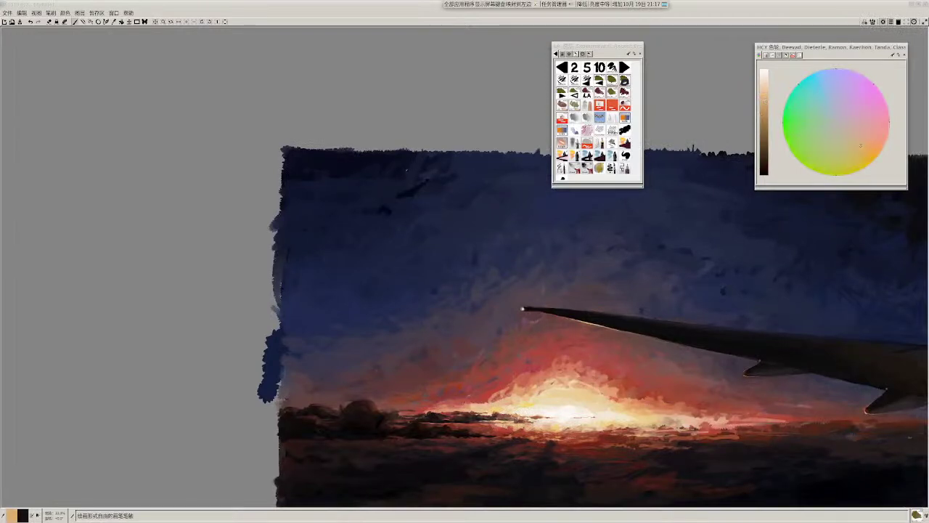
{"action": "left_click_drag", "start_coordinate": [466, 435], "coordinate": [479, 434]}
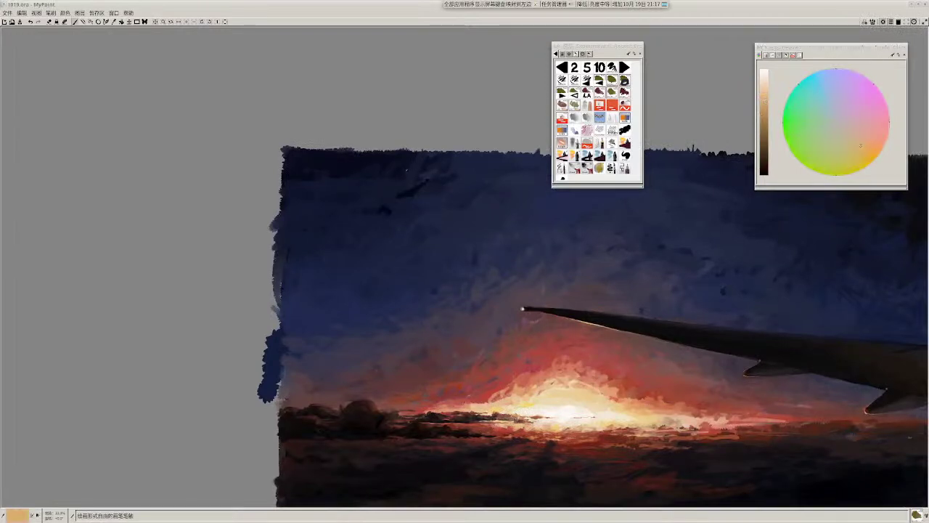
{"action": "key", "text": "r"}
{"action": "left_click_drag", "start_coordinate": [496, 424], "coordinate": [514, 423]}
Step: Sample reddish brown and a brighter red near the cloud strip and paint the horizon just below the sun
{"action": "key", "text": "r"}
{"action": "key", "text": "r"}
{"action": "key", "text": "x"}
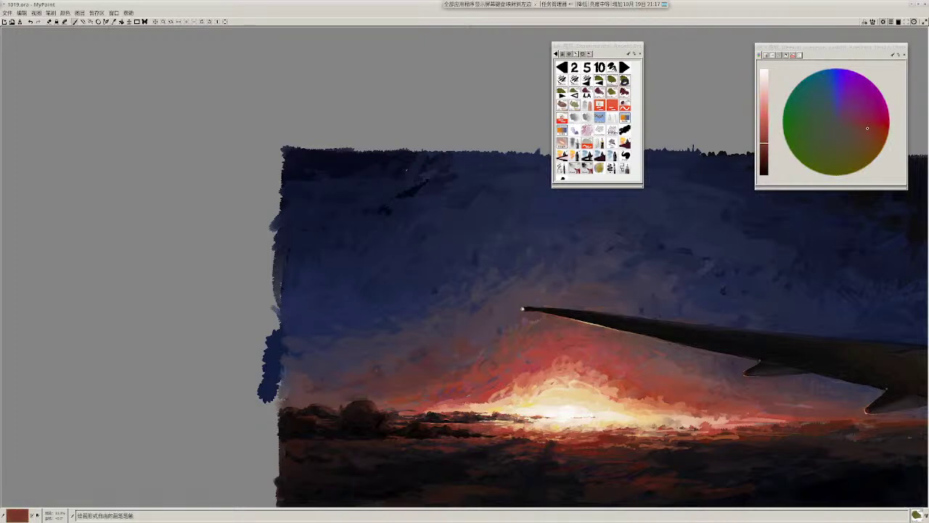
{"action": "left_click", "coordinate": [482, 420], "text": "ctrl"}
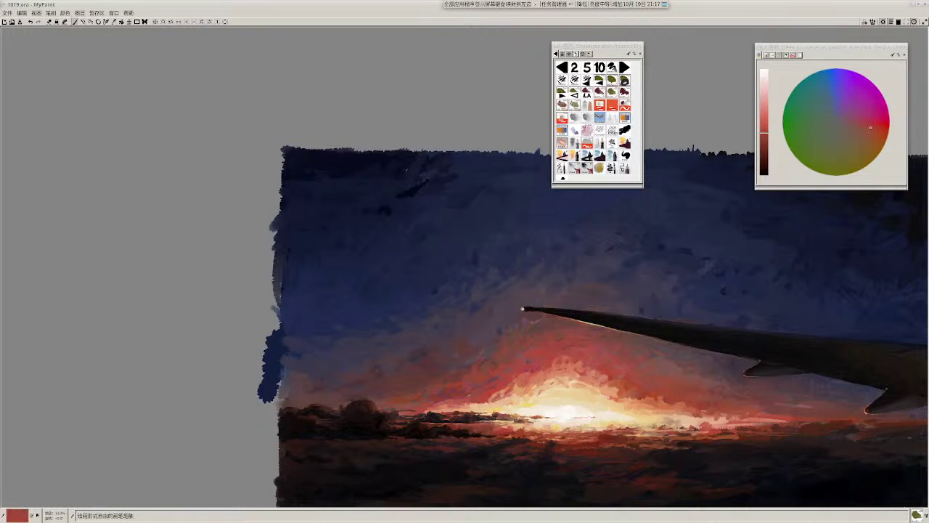
{"action": "mouse_move", "coordinate": [551, 423]}
{"action": "left_mouse_down"}
{"action": "mouse_move", "coordinate": [559, 410]}
{"action": "mouse_move", "coordinate": [543, 424]}
{"action": "left_mouse_up"}
{"action": "scroll", "coordinate": [484, 437], "scroll_direction": "up", "scroll_amount": 1}
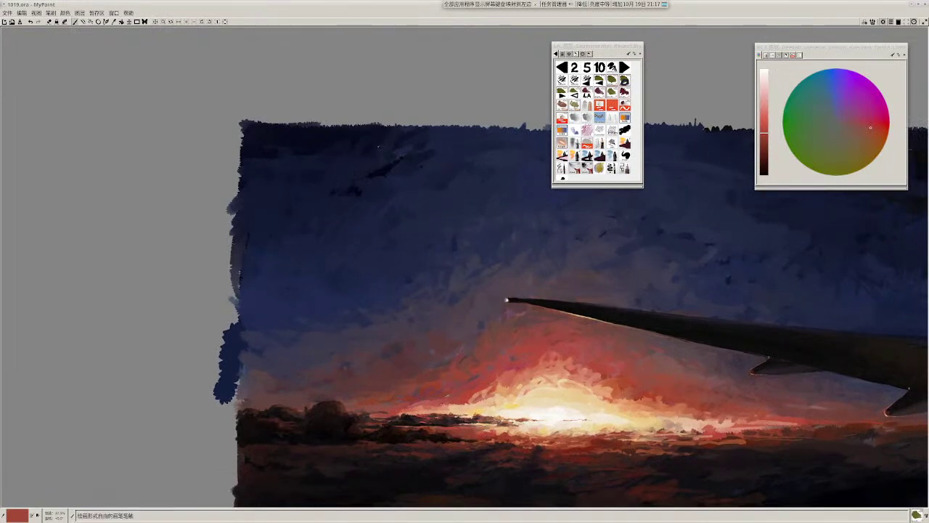
Step: Paint the lit band under the cloud strip left of the sun with sampled salmon, reddish brown and red
{"action": "key", "text": "r"}
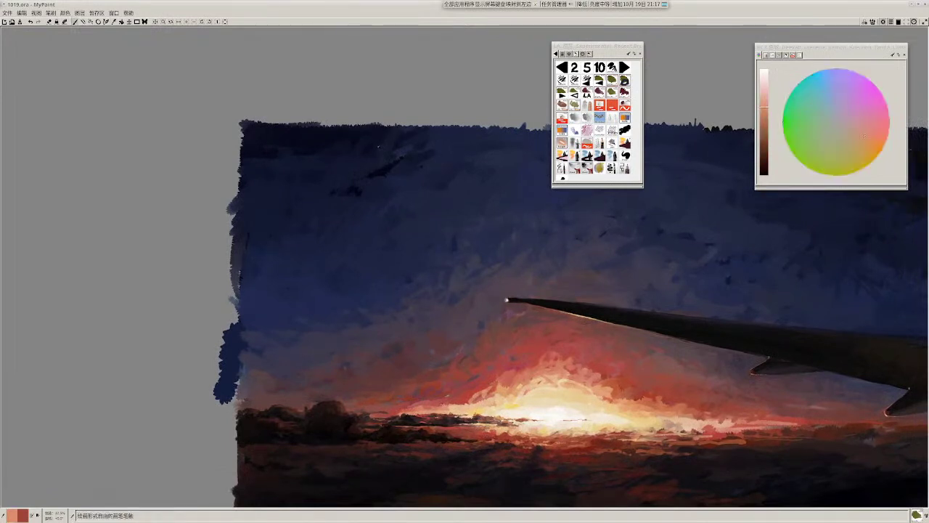
{"action": "left_click_drag", "start_coordinate": [477, 433], "coordinate": [493, 430]}
{"action": "key", "text": "r"}
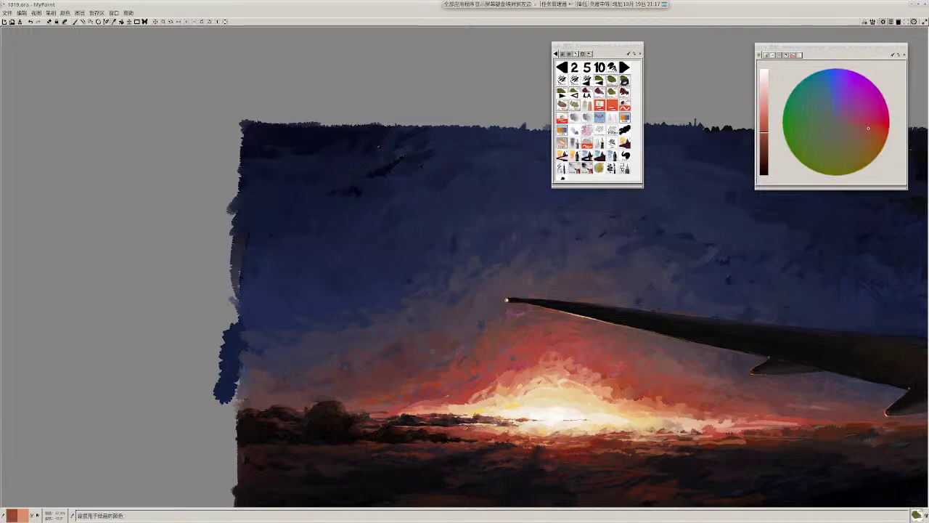
{"action": "key", "text": "r"}
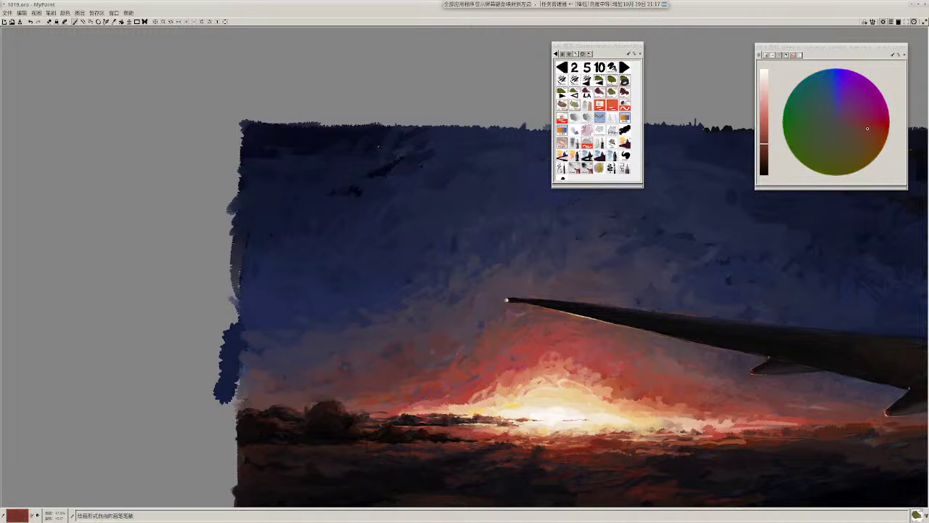
{"action": "left_click_drag", "start_coordinate": [492, 439], "coordinate": [484, 442]}
{"action": "key", "text": "r"}
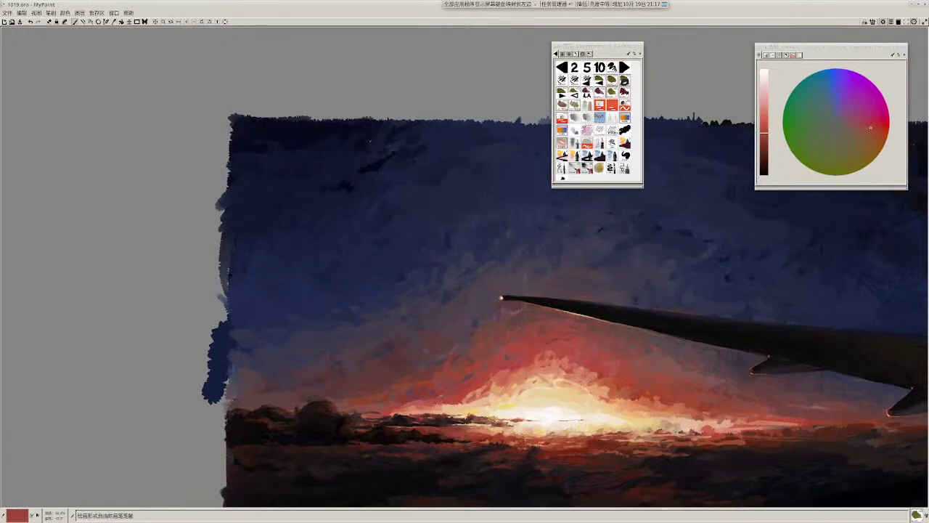
Step: Refine the glowing edges of the horizon clouds beside the sun, alternating salmon and muted red
{"action": "key", "text": "e"}
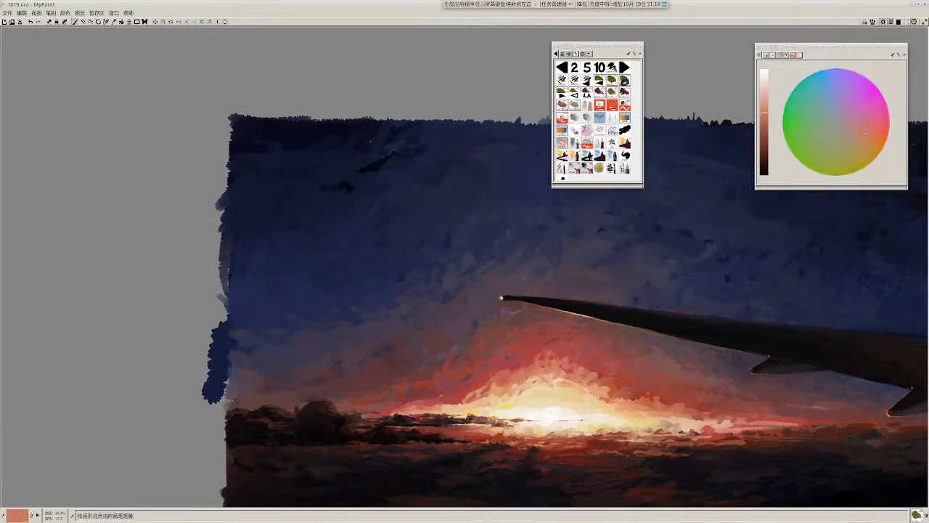
{"action": "key", "text": "w"}
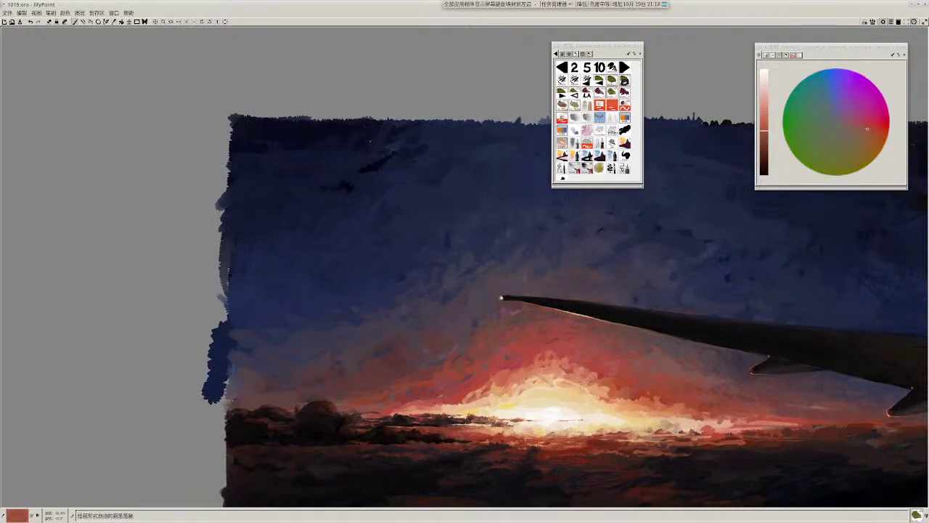
{"action": "key", "text": "e"}
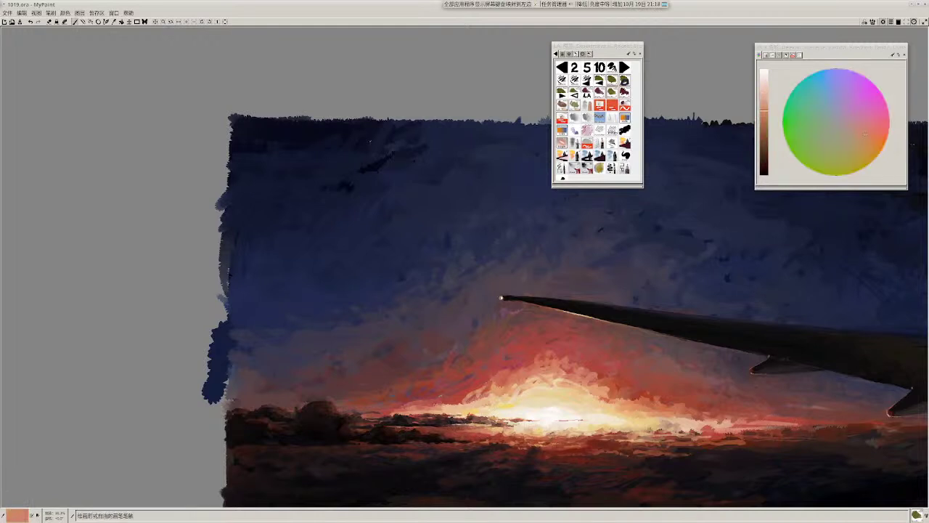
{"action": "scroll", "coordinate": [501, 425], "scroll_direction": "down", "scroll_amount": 2}
{"action": "scroll", "coordinate": [507, 437], "scroll_direction": "up", "scroll_amount": 1}
{"action": "scroll", "coordinate": [507, 437], "scroll_direction": "up", "scroll_amount": 2}
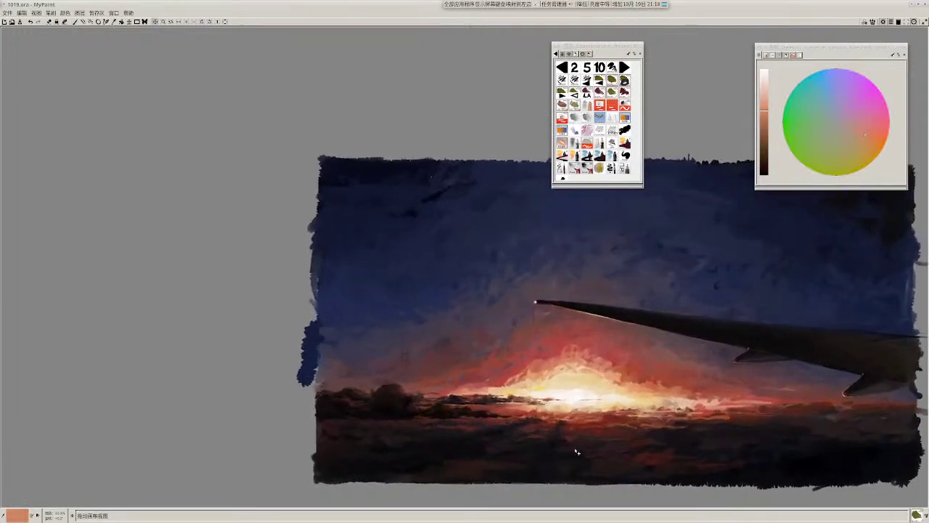
Step: Work sampled reddish brown and deeper dark red into the lower edge of the cloud strip left of the sun
{"action": "key", "text": "w"}
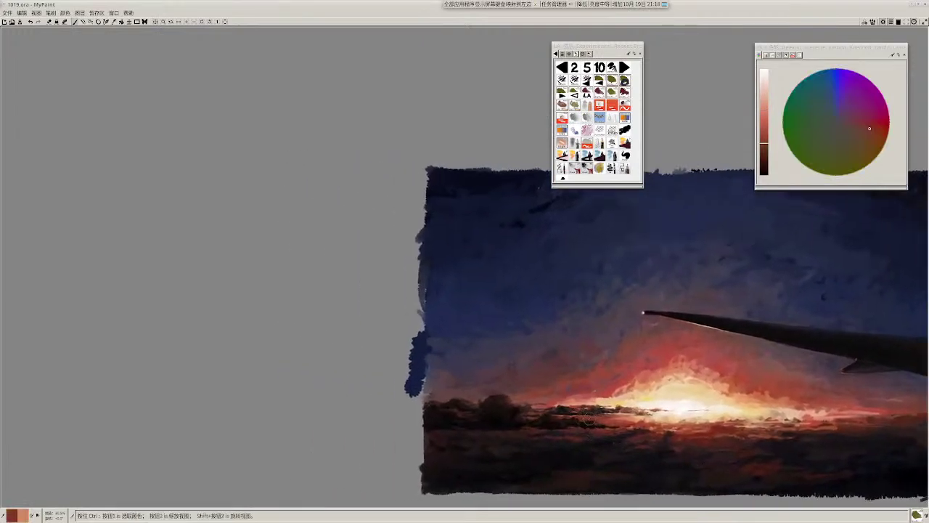
{"action": "key", "text": "w"}
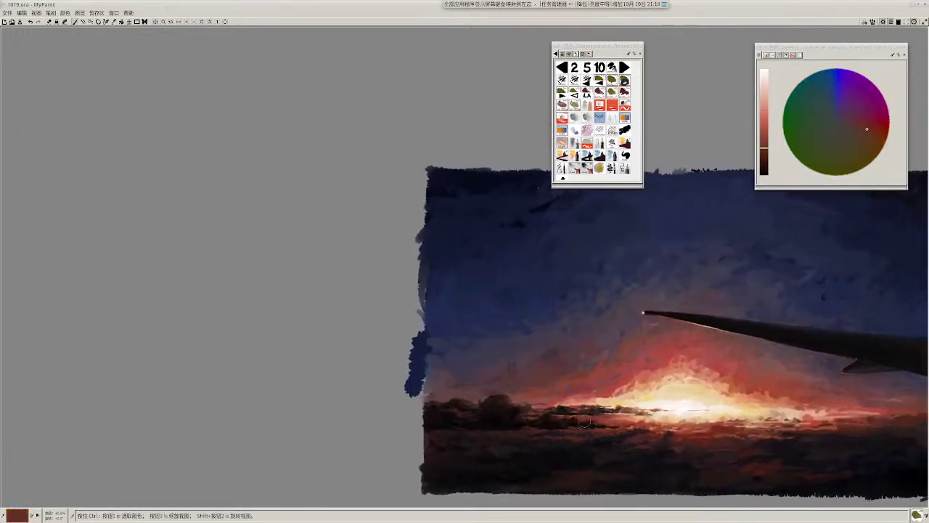
{"action": "left_click", "coordinate": [582, 420], "text": "ctrl"}
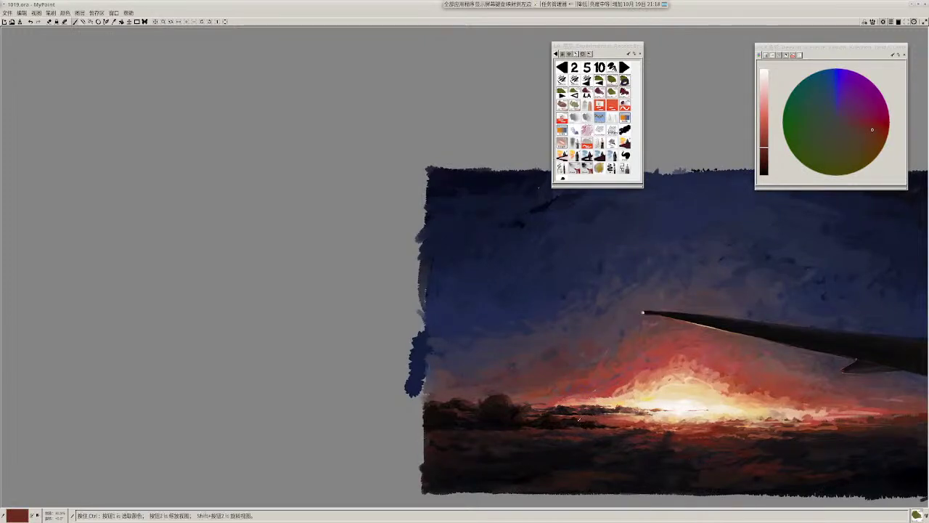
{"action": "key", "text": "w"}
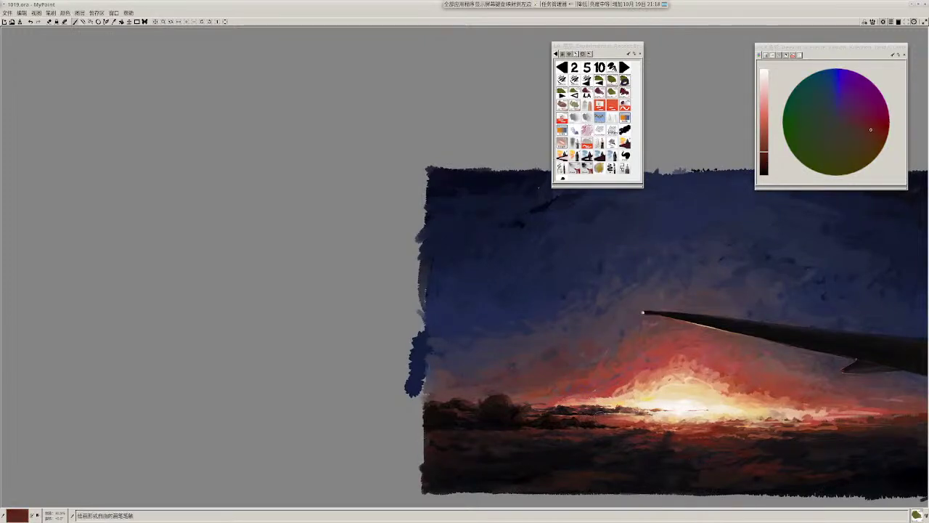
{"action": "key", "text": "space"}
{"action": "left_click_drag", "start_coordinate": [565, 420], "coordinate": [438, 426]}
Step: Darken the lower-right foreground with sampled black, enlarge the brush and sample a dark greyish brown from the ground below the wing
{"action": "scroll", "coordinate": [443, 423], "scroll_direction": "down", "scroll_amount": 4}
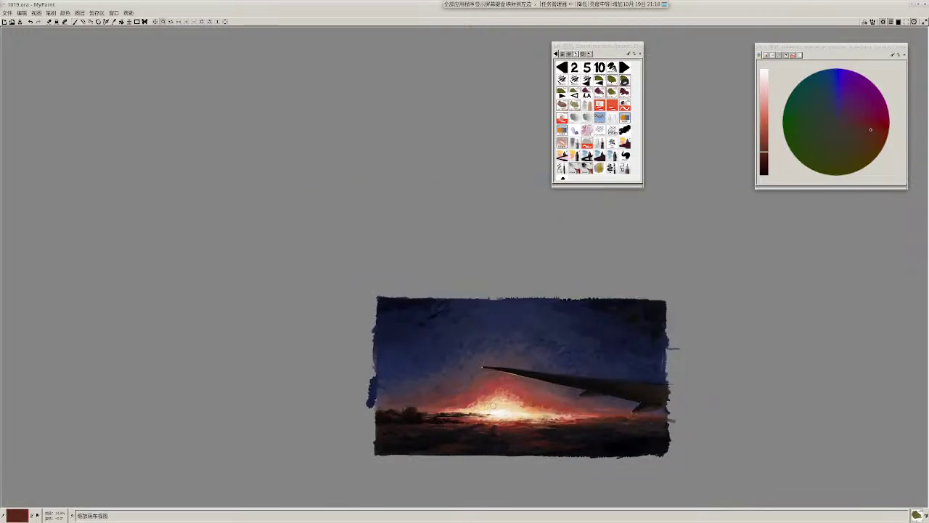
{"action": "key", "text": "1"}
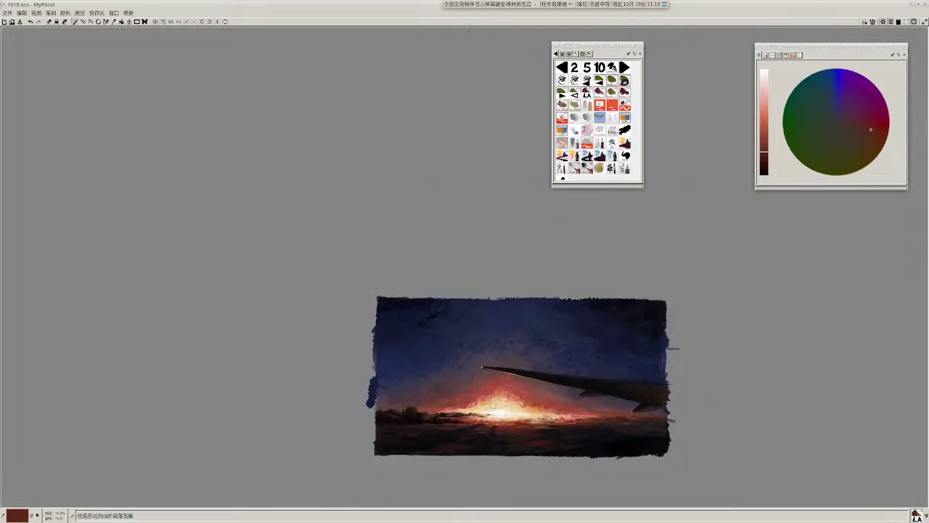
{"action": "scroll", "coordinate": [493, 406], "scroll_direction": "up", "scroll_amount": 4}
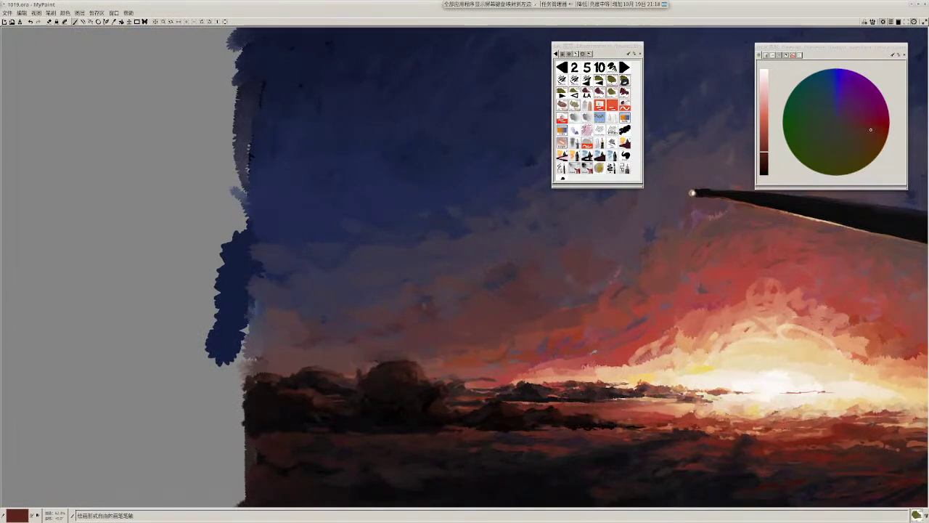
{"action": "scroll", "coordinate": [234, 321], "scroll_direction": "down", "scroll_amount": 4}
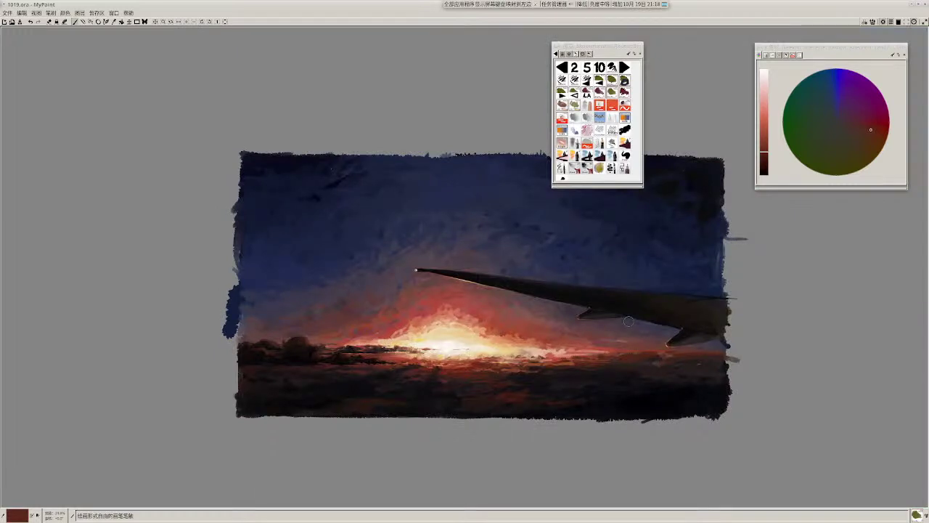
{"action": "left_click_drag", "start_coordinate": [484, 402], "coordinate": [364, 385]}
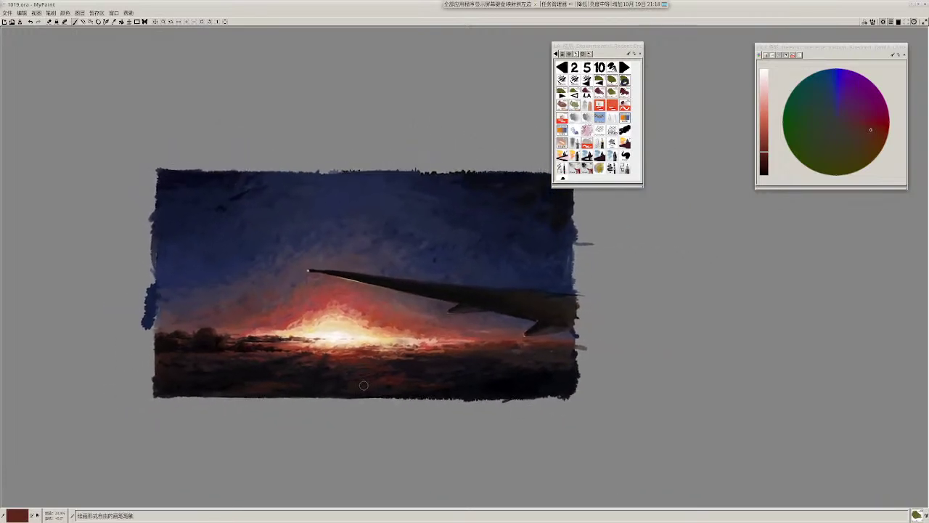
{"action": "left_click", "coordinate": [523, 383], "text": "ctrl"}
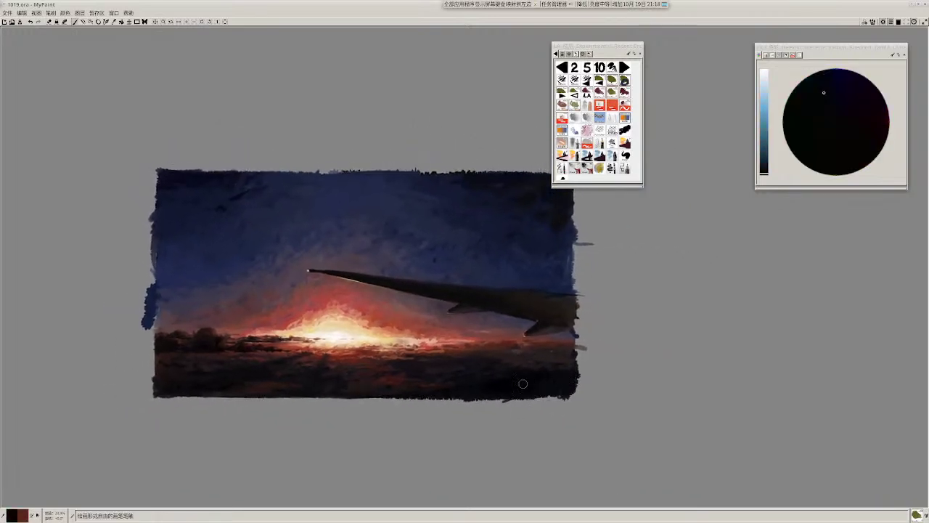
{"action": "left_click_drag", "start_coordinate": [524, 383], "coordinate": [555, 381]}
{"action": "key", "text": "f"}
{"action": "key", "text": "f"}
{"action": "key", "text": "f"}
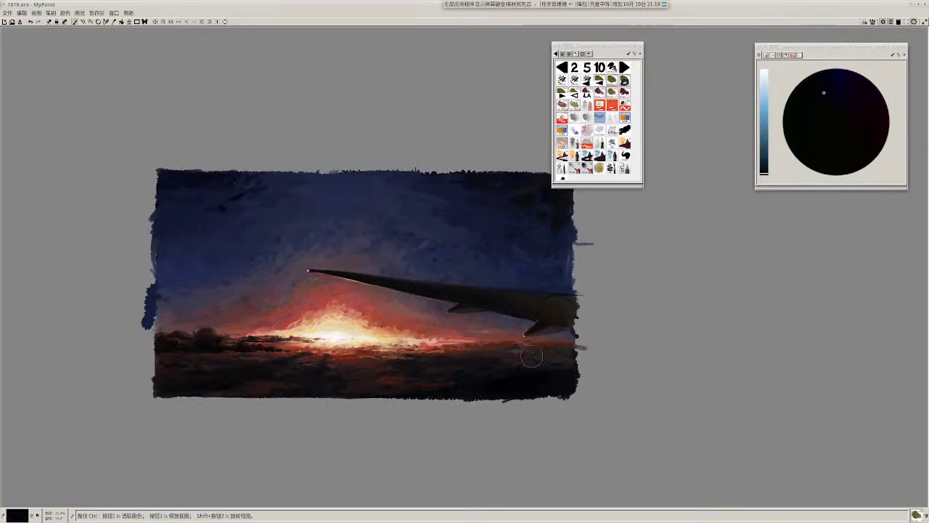
{"action": "left_click", "coordinate": [536, 357], "text": "ctrl"}
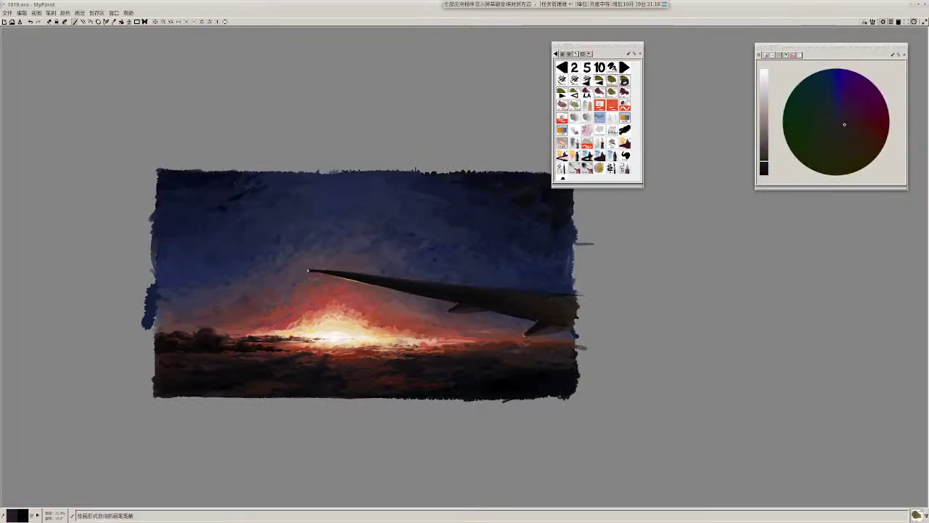
Step: Extend the glow along the horizon right of the sun with sampled reddish brown and muted red
{"action": "left_click", "coordinate": [530, 349], "text": "ctrl"}
{"action": "left_click", "coordinate": [505, 352], "text": "ctrl"}
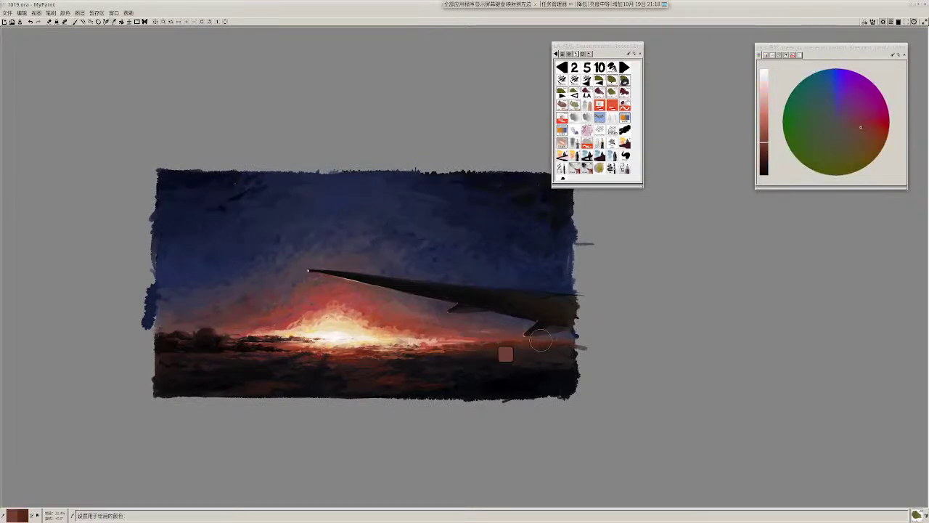
{"action": "left_click", "coordinate": [485, 339], "text": "ctrl"}
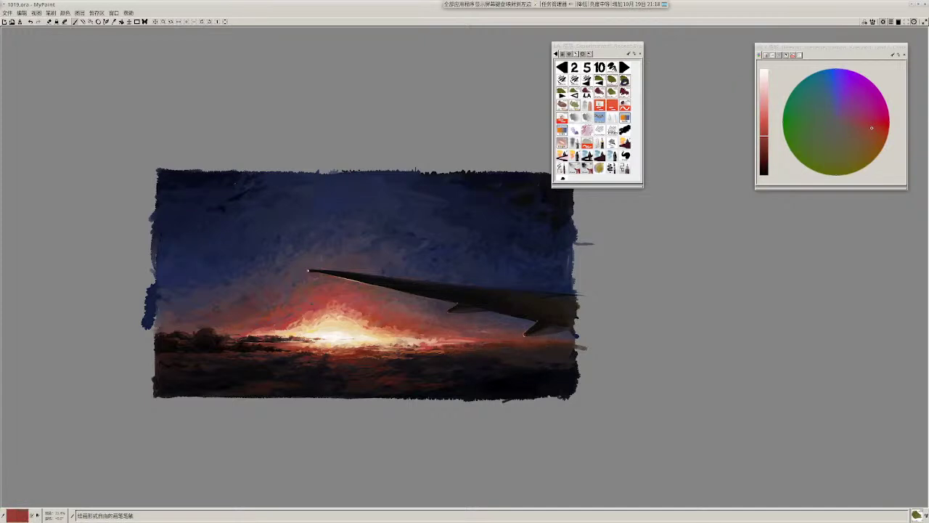
{"action": "left_click", "coordinate": [434, 339], "text": "ctrl"}
{"action": "left_click_drag", "start_coordinate": [434, 341], "coordinate": [461, 341]}
Step: Sample pale yellow and orange-red from the sun glow and paint the bright horizon streak on its right side
{"action": "left_click", "coordinate": [366, 338], "text": "ctrl"}
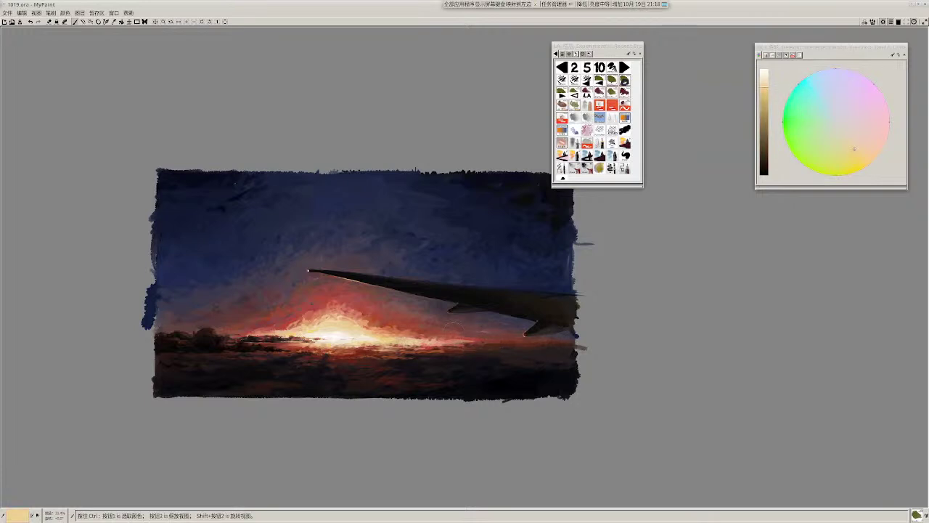
{"action": "left_click", "coordinate": [454, 330], "text": "ctrl"}
{"action": "left_click", "coordinate": [392, 331], "text": "ctrl"}
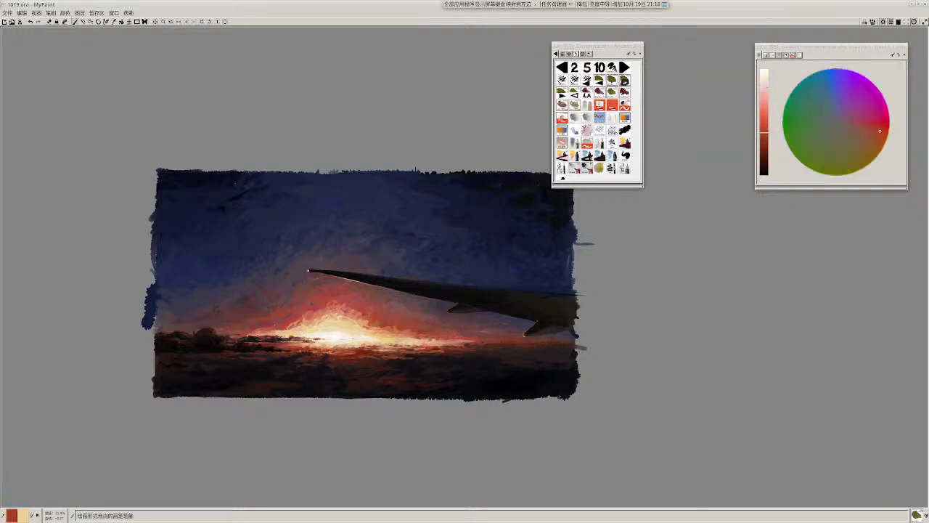
{"action": "left_click_drag", "start_coordinate": [426, 339], "coordinate": [470, 344]}
Step: Soften the horizon band under the wing with sampled reddish brown, muted red and greyish mauve
{"action": "left_click", "coordinate": [482, 347], "text": "ctrl"}
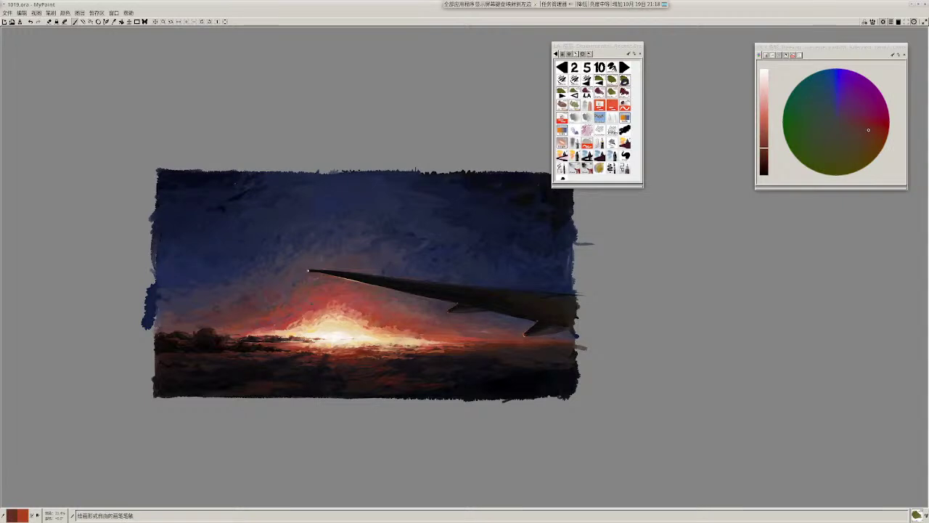
{"action": "left_click", "coordinate": [469, 336], "text": "ctrl"}
{"action": "mouse_move", "coordinate": [485, 344]}
{"action": "left_mouse_down"}
{"action": "mouse_move", "coordinate": [468, 342]}
{"action": "mouse_move", "coordinate": [477, 334]}
{"action": "left_mouse_up"}
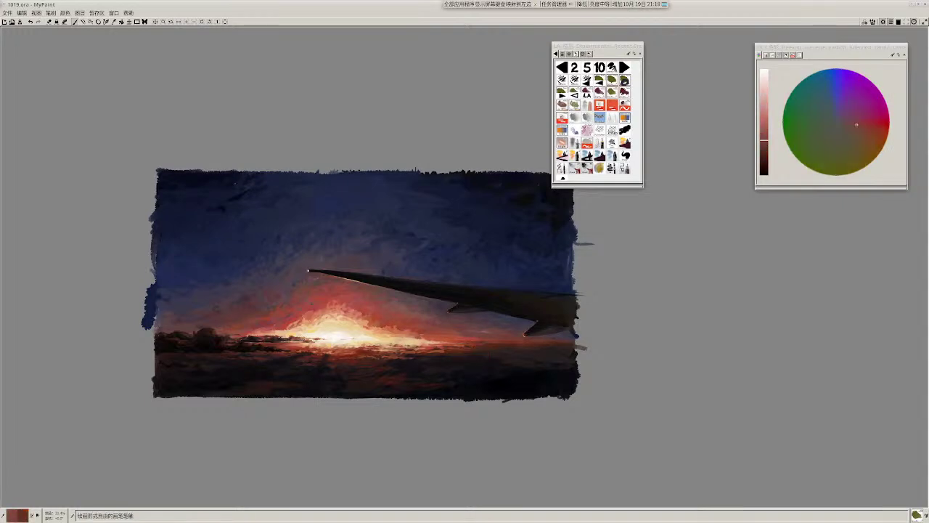
{"action": "left_click", "coordinate": [473, 342], "text": "ctrl"}
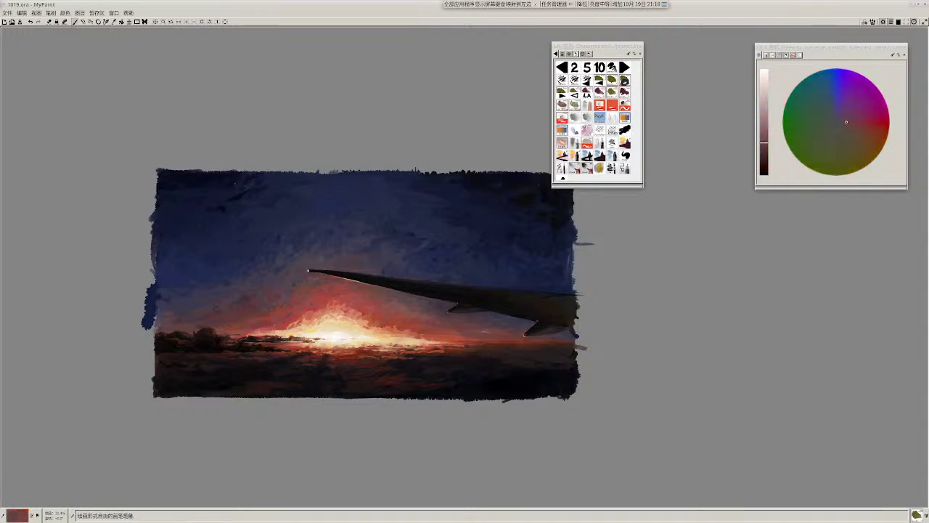
{"action": "left_click_drag", "start_coordinate": [497, 337], "coordinate": [512, 336]}
{"action": "scroll", "coordinate": [518, 355], "scroll_direction": "down", "scroll_amount": 1}
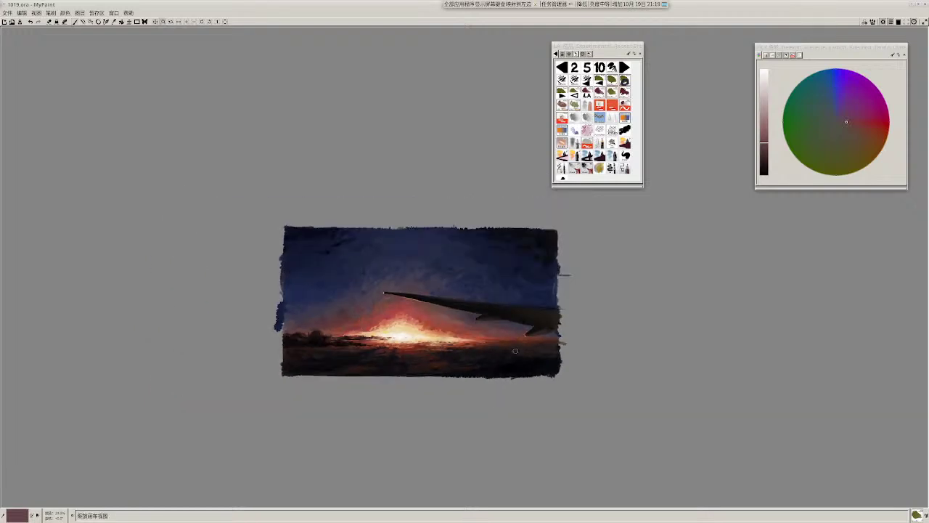
{"action": "scroll", "coordinate": [515, 350], "scroll_direction": "down", "scroll_amount": 1}
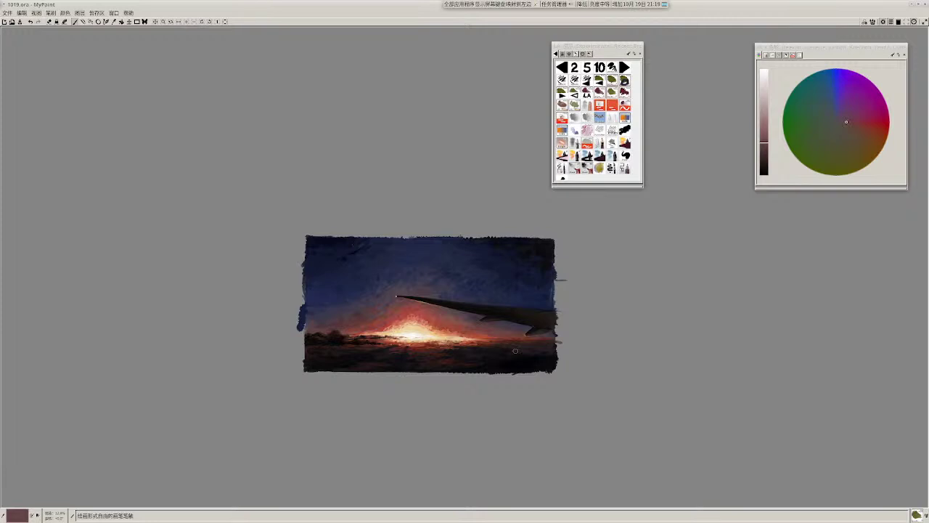
Step: Darken the foreground below the wing with sampled near-black tones
{"action": "scroll", "coordinate": [515, 351], "scroll_direction": "up", "scroll_amount": 2}
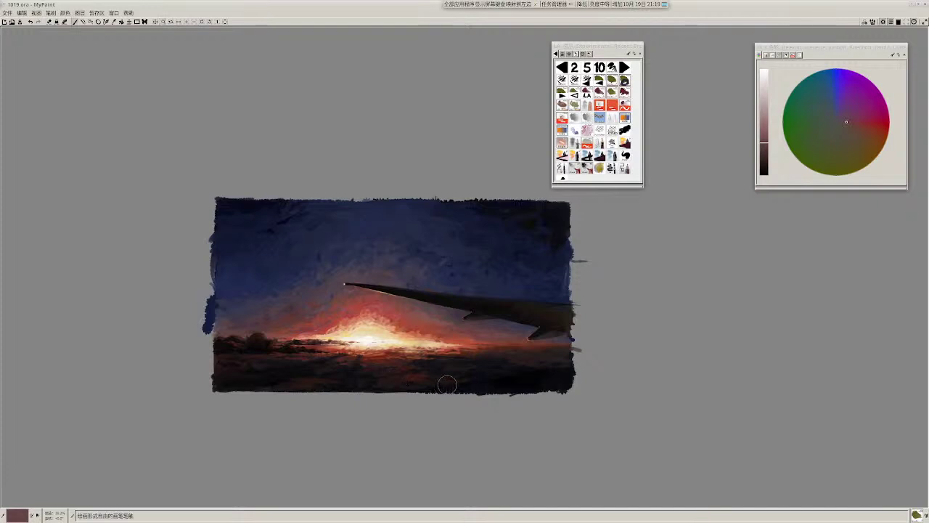
{"action": "left_click", "coordinate": [448, 384], "text": "ctrl"}
{"action": "left_click_drag", "start_coordinate": [479, 371], "coordinate": [498, 366]}
{"action": "left_click", "coordinate": [485, 371], "text": "ctrl"}
{"action": "left_click", "coordinate": [493, 369], "text": "ctrl"}
{"action": "left_click", "coordinate": [449, 370], "text": "ctrl"}
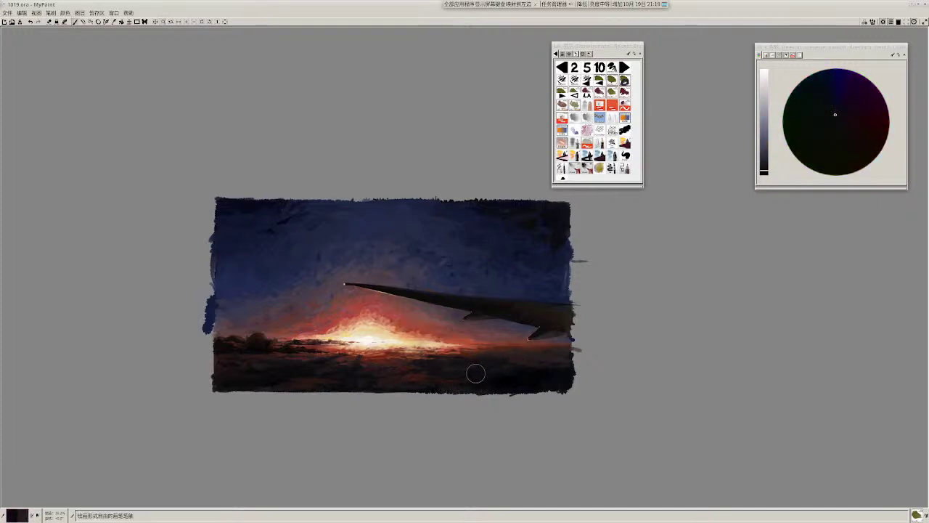
{"action": "left_click_drag", "start_coordinate": [448, 366], "coordinate": [463, 368]}
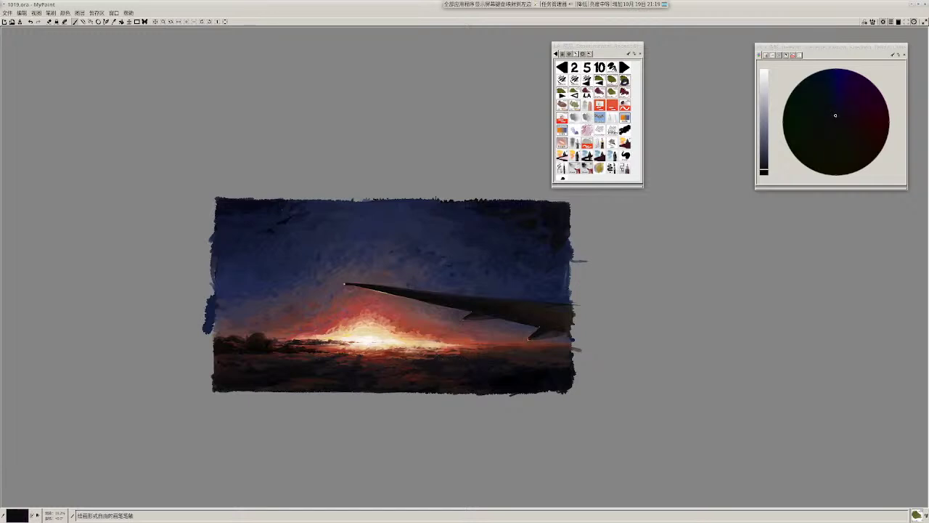
Step: Paint sampled black and dark greyish brown into the ground just under the horizon right of the sun
{"action": "left_click", "coordinate": [463, 368], "text": "ctrl"}
{"action": "left_click", "coordinate": [522, 379], "text": "ctrl"}
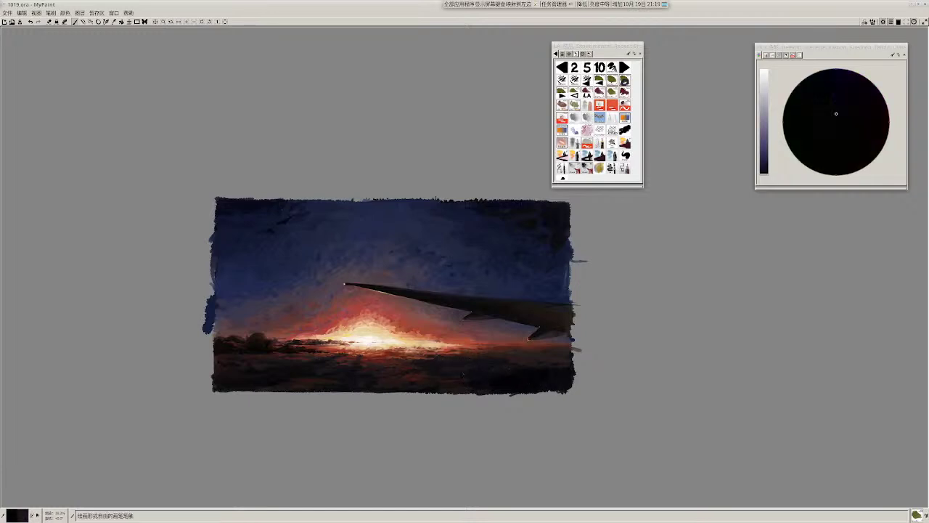
{"action": "left_click", "coordinate": [455, 368], "text": "ctrl"}
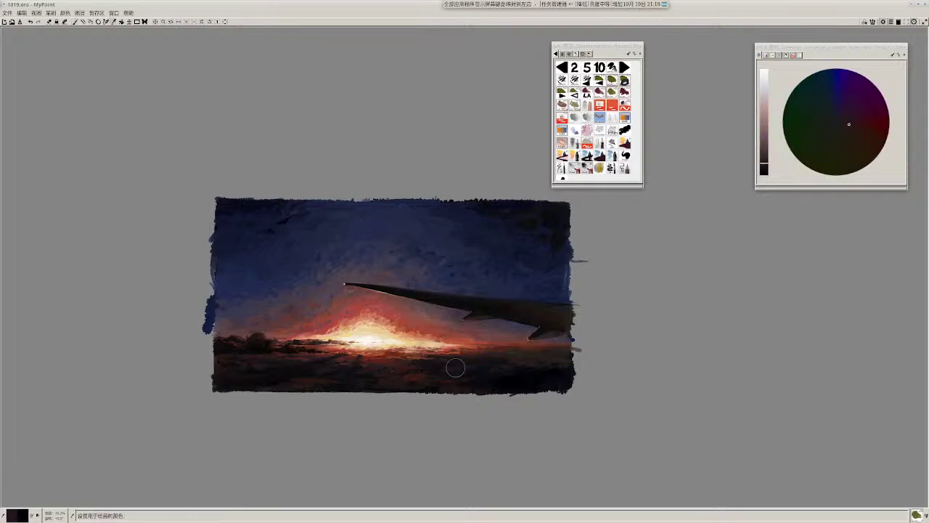
{"action": "left_click_drag", "start_coordinate": [469, 356], "coordinate": [485, 354]}
Step: Work reddish brown sampled below the sun and a darker brown into the foreground under the wing
{"action": "left_click", "coordinate": [412, 359], "text": "ctrl"}
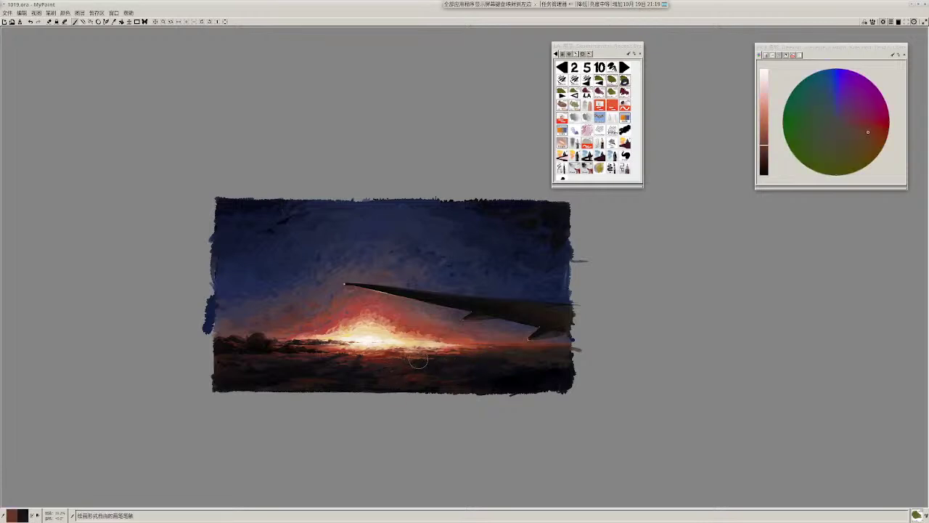
{"action": "left_click", "coordinate": [419, 361], "text": "ctrl"}
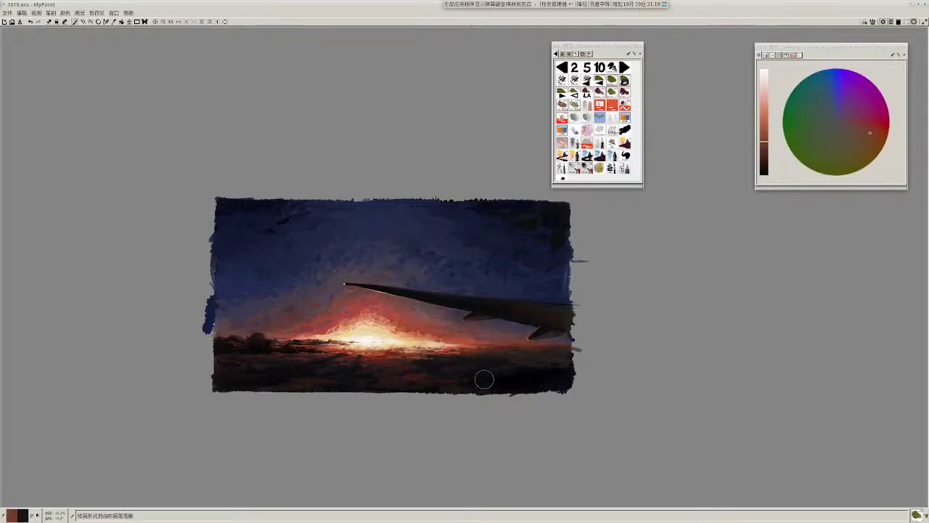
{"action": "left_click", "coordinate": [465, 367], "text": "ctrl"}
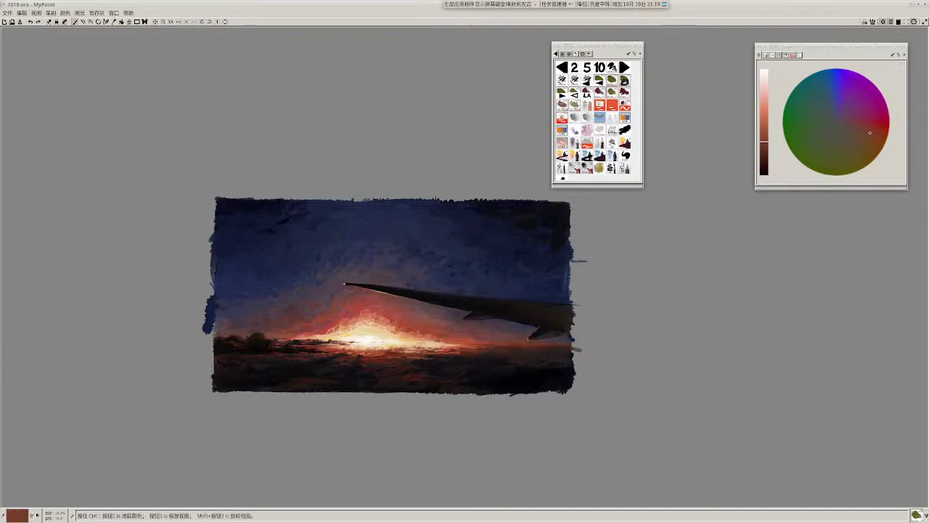
{"action": "left_click", "coordinate": [463, 367], "text": "ctrl"}
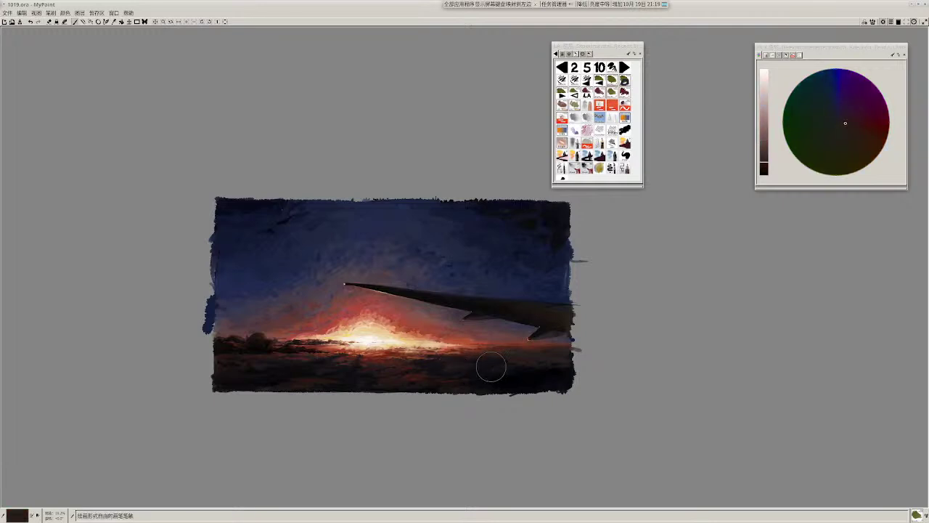
Step: Blend the lower middle of the foreground with sampled near-blacks and deep dark red
{"action": "left_click", "coordinate": [450, 369], "text": "ctrl"}
{"action": "left_click", "coordinate": [463, 365], "text": "ctrl"}
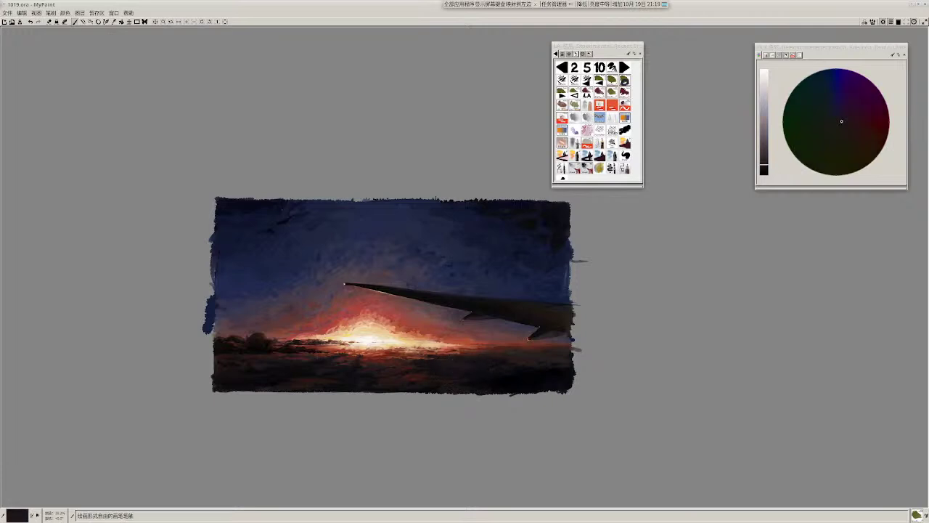
{"action": "left_click", "coordinate": [442, 371], "text": "ctrl"}
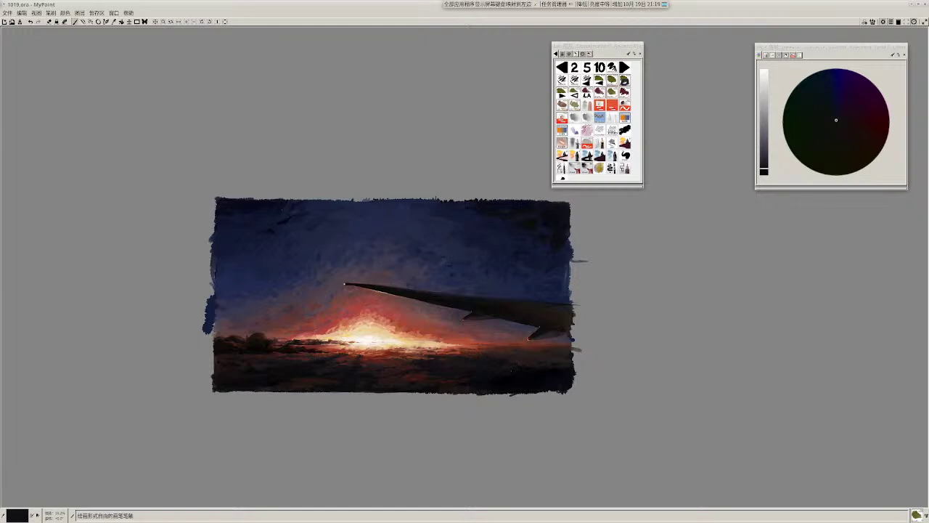
{"action": "left_click", "coordinate": [460, 383], "text": "ctrl"}
{"action": "left_click", "coordinate": [464, 375], "text": "ctrl"}
{"action": "left_click", "coordinate": [413, 374], "text": "ctrl"}
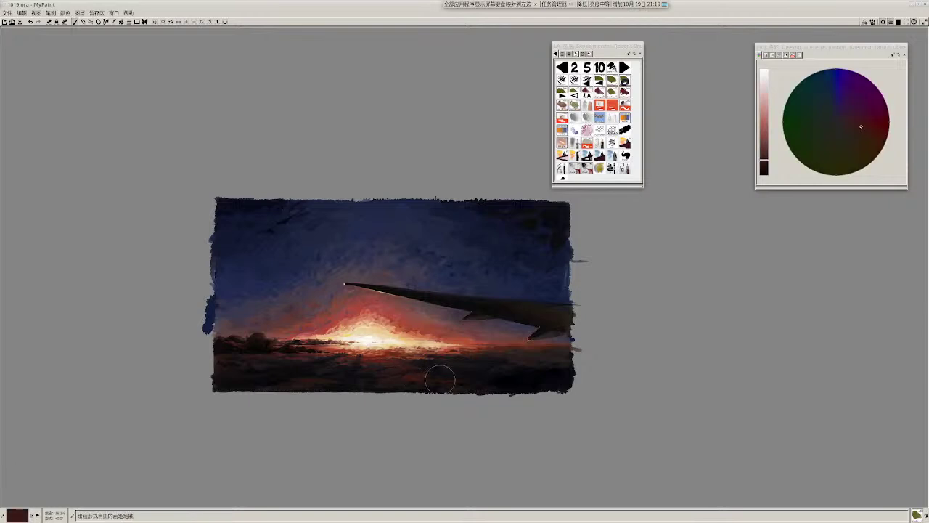
Step: Sample black from the lower-right foreground and darken the painting's right edge below the wing
{"action": "scroll", "coordinate": [468, 371], "scroll_direction": "down", "scroll_amount": 3}
{"action": "scroll", "coordinate": [436, 356], "scroll_direction": "up", "scroll_amount": 5}
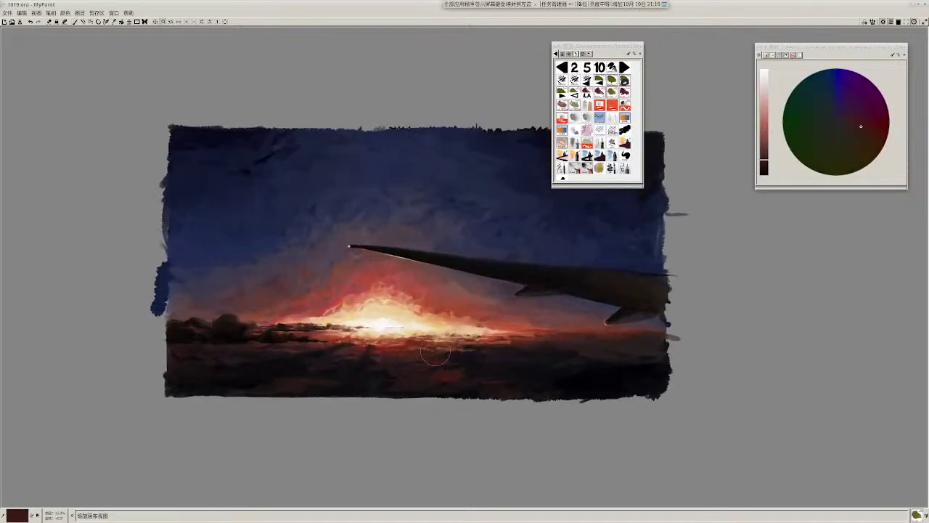
{"action": "scroll", "coordinate": [434, 353], "scroll_direction": "up", "scroll_amount": 1}
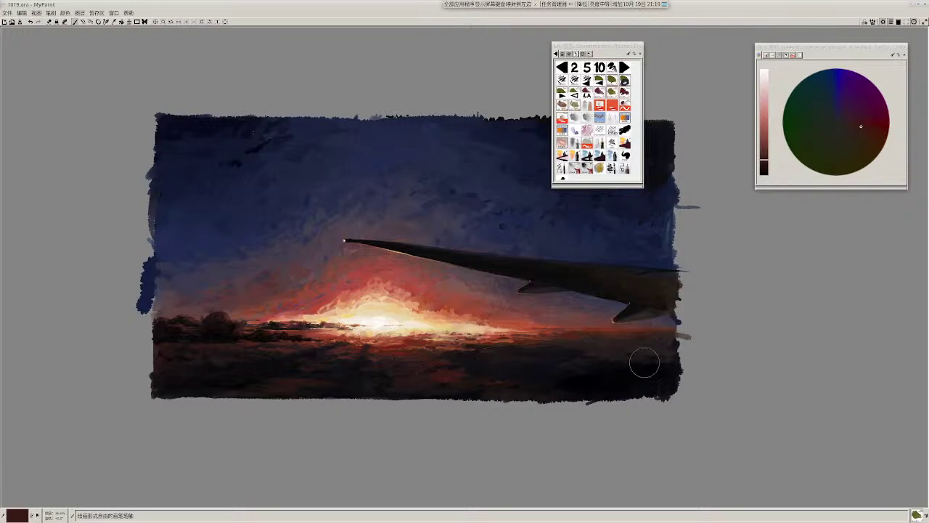
{"action": "key", "text": "r"}
{"action": "left_click_drag", "start_coordinate": [662, 356], "coordinate": [666, 356]}
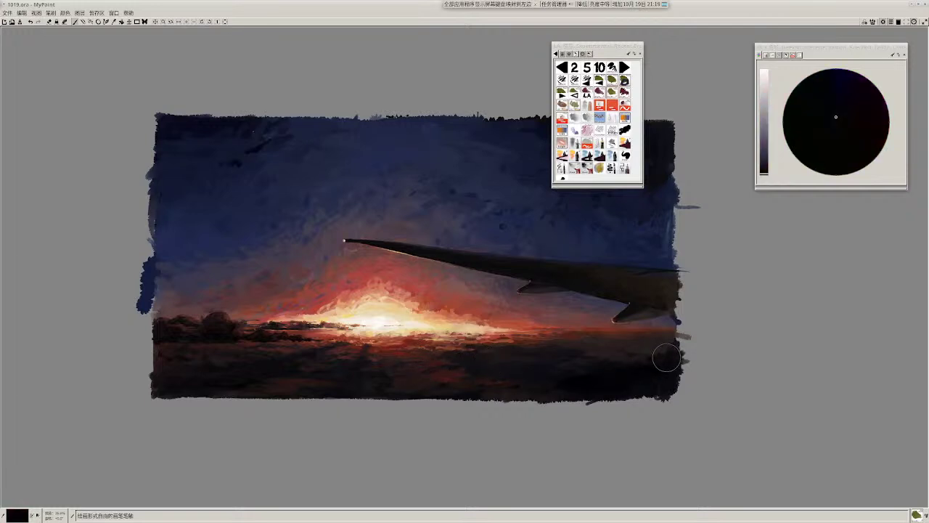
Step: Switch to the LA brush and rework the ground band below the wing with sampled near-blacks, dark brown and reddish brown
{"action": "key", "text": "w"}
{"action": "key", "text": "o"}
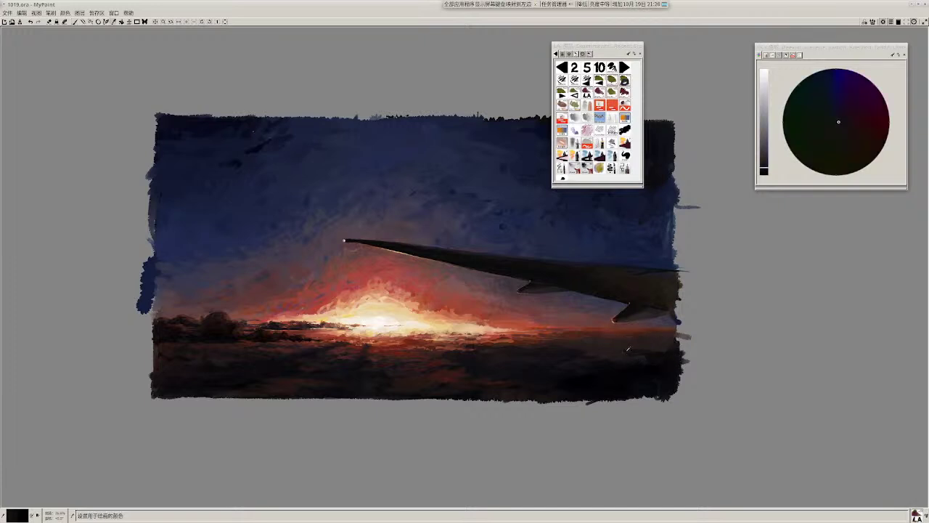
{"action": "key", "text": "r"}
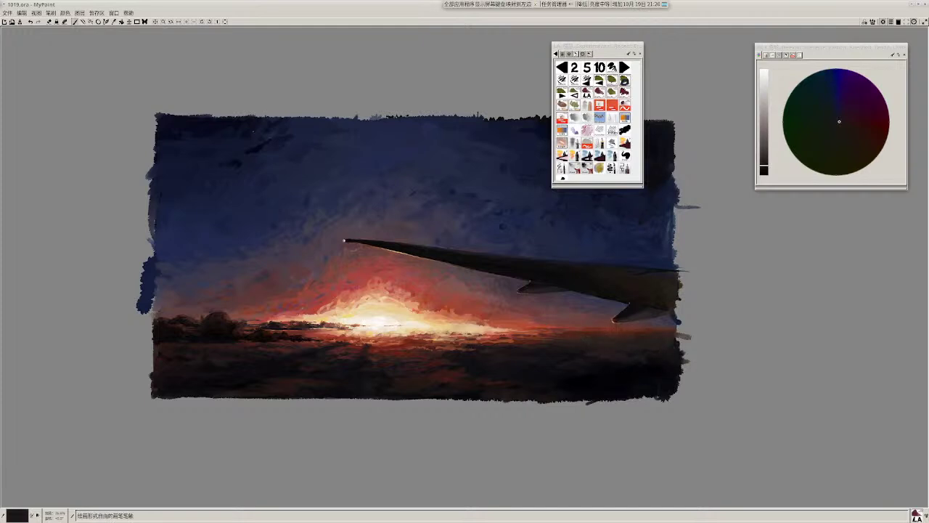
{"action": "key", "text": "r"}
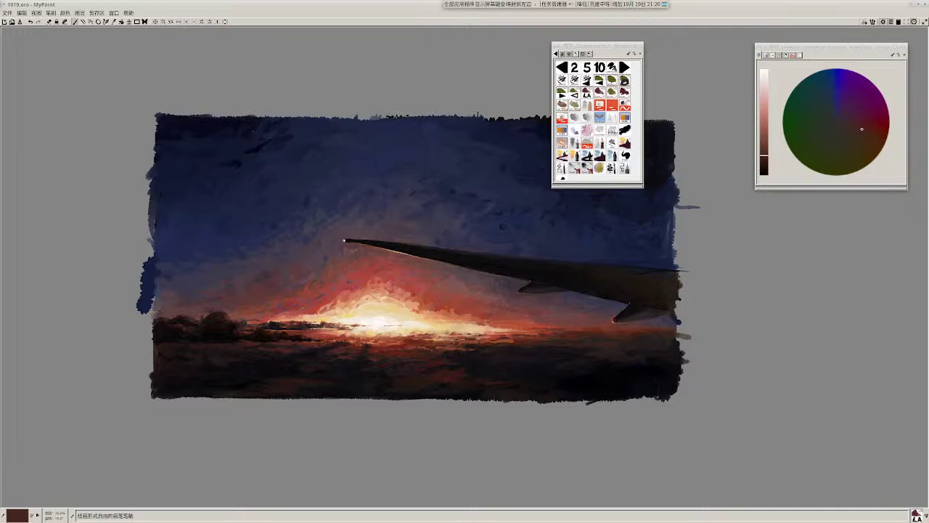
{"action": "key", "text": "r"}
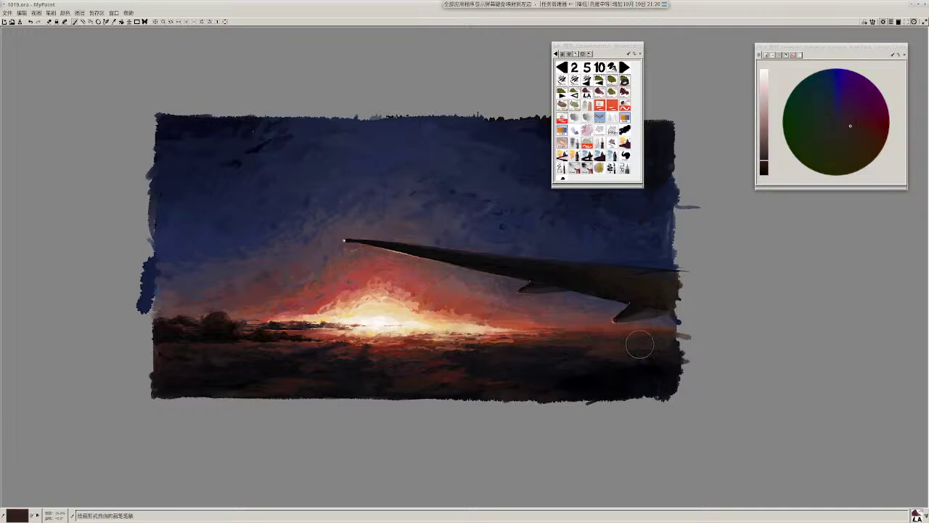
{"action": "key", "text": "r"}
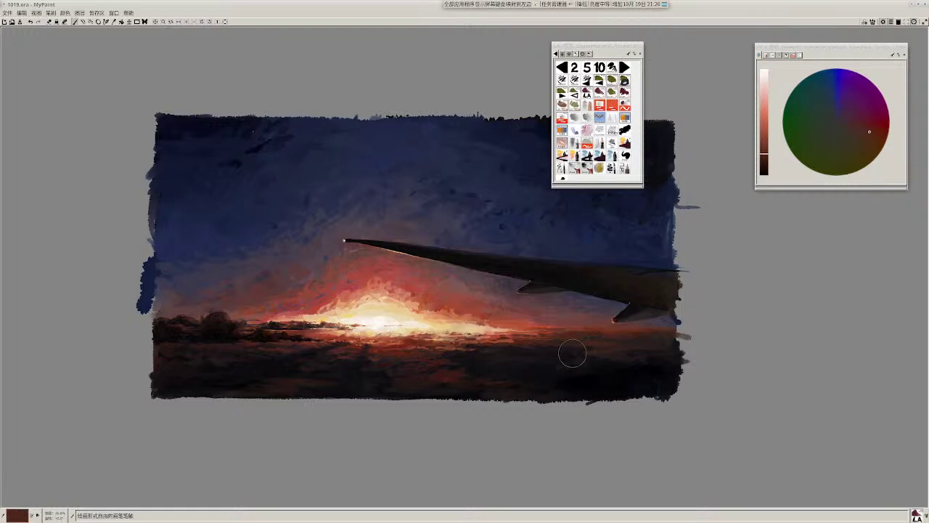
{"action": "key", "text": "r"}
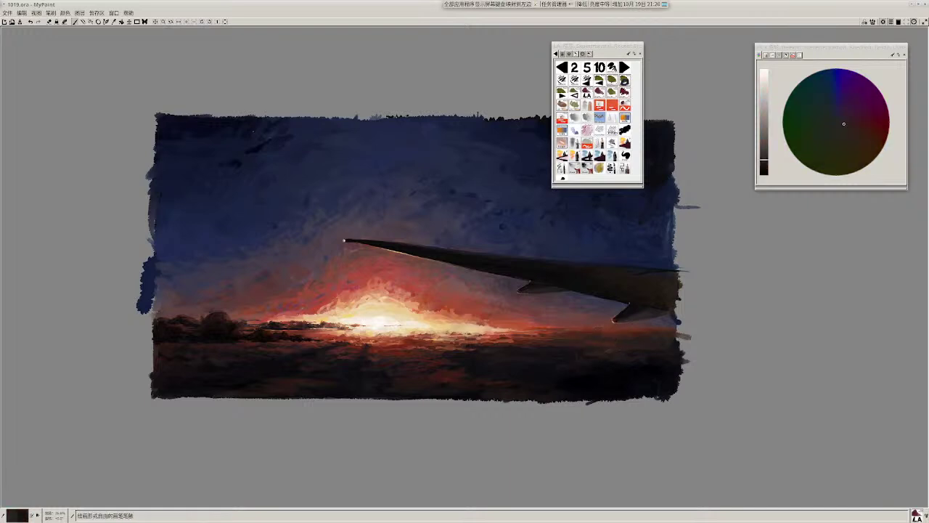
{"action": "key", "text": "r"}
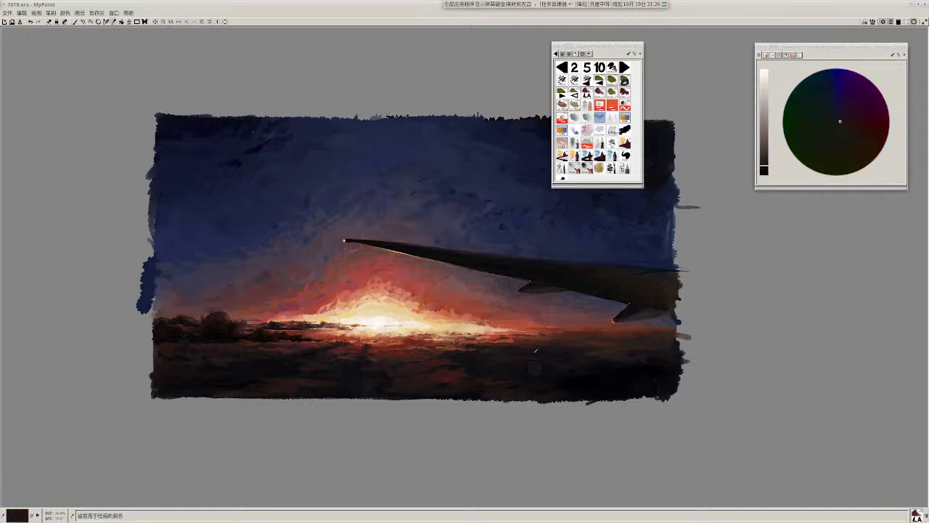
Step: Fill the lower-right corner and bottom edge of the foreground with sampled black
{"action": "scroll", "coordinate": [603, 352], "scroll_direction": "down", "scroll_amount": 2}
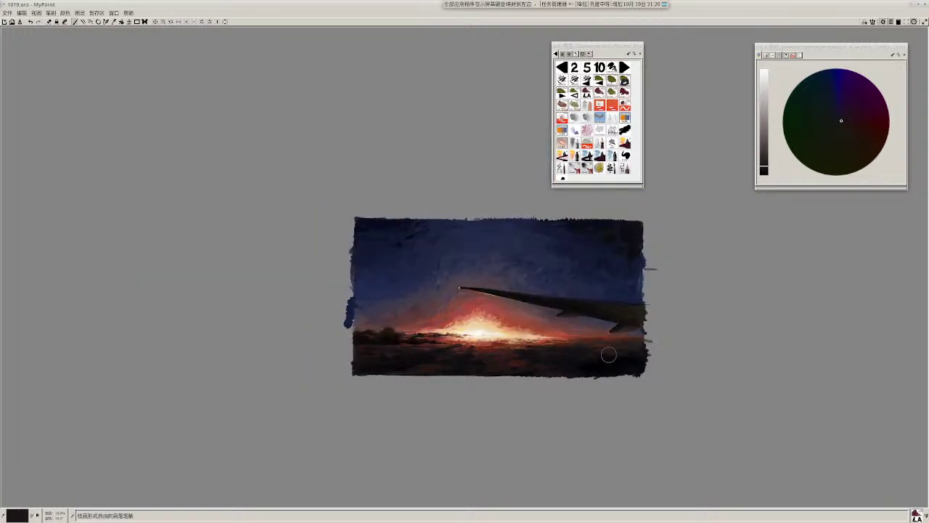
{"action": "scroll", "coordinate": [609, 354], "scroll_direction": "up", "scroll_amount": 2}
{"action": "key", "text": "r"}
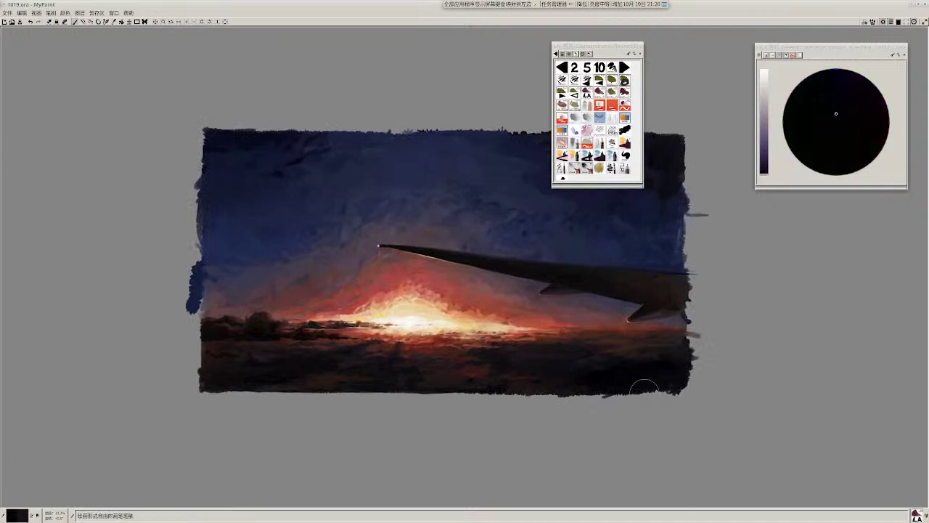
{"action": "left_click_drag", "start_coordinate": [644, 388], "coordinate": [686, 392]}
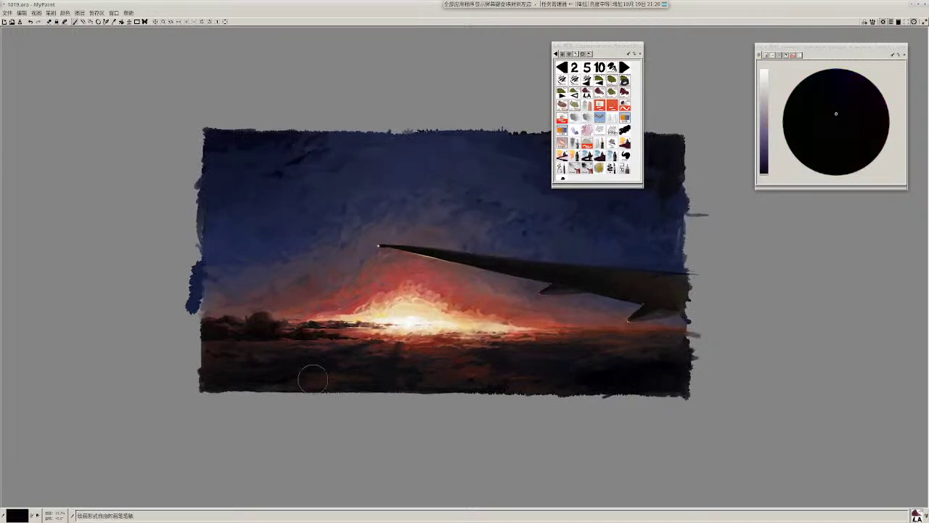
{"action": "left_click_drag", "start_coordinate": [273, 361], "coordinate": [410, 313]}
{"action": "scroll", "coordinate": [360, 331], "scroll_direction": "up", "scroll_amount": 2}
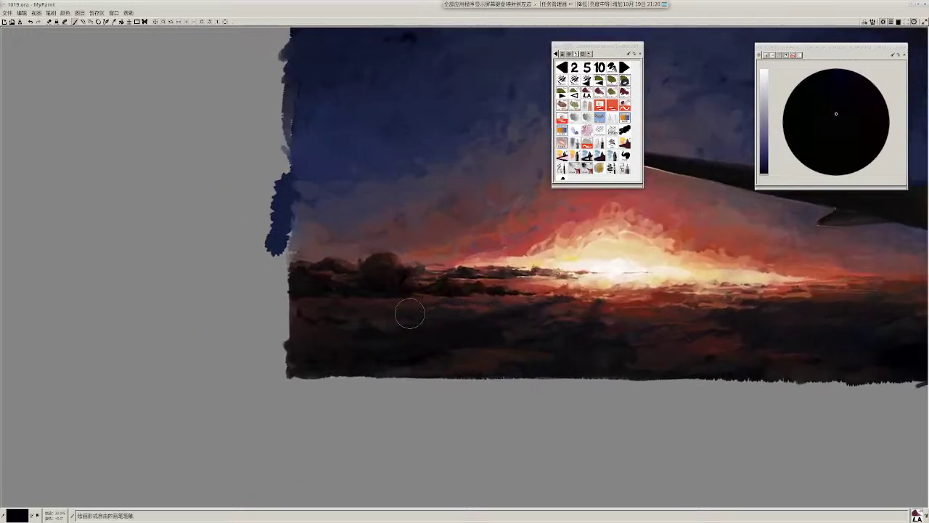
Step: Sample near-black from the dark clouds and darken the far-left end of the horizon cloud bank
{"action": "left_click", "coordinate": [331, 276], "text": "ctrl"}
{"action": "left_click", "coordinate": [767, 173]}
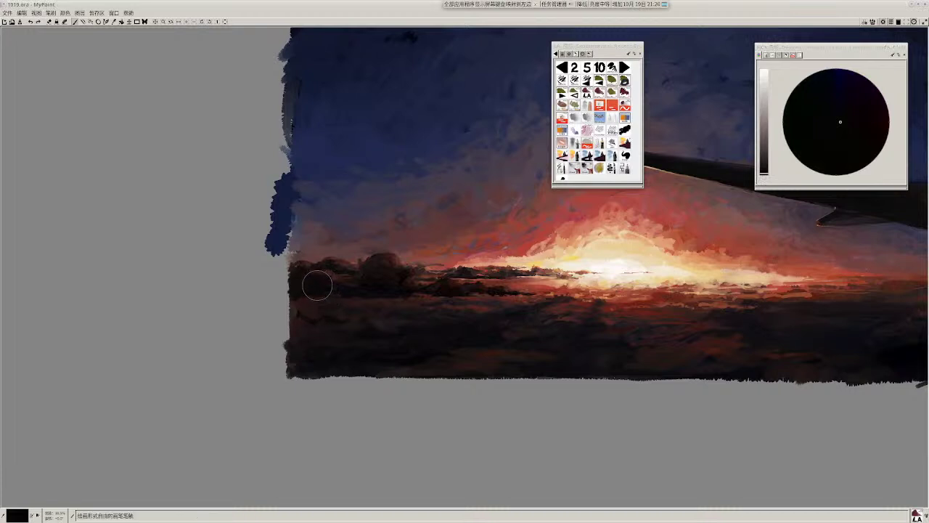
{"action": "left_click_drag", "start_coordinate": [312, 283], "coordinate": [308, 286]}
Step: Shape the small cloud tops left of the large rounded cloud with sampled near-black and dark reddish brown
{"action": "left_click", "coordinate": [385, 276], "text": "ctrl"}
{"action": "left_click", "coordinate": [334, 267], "text": "ctrl"}
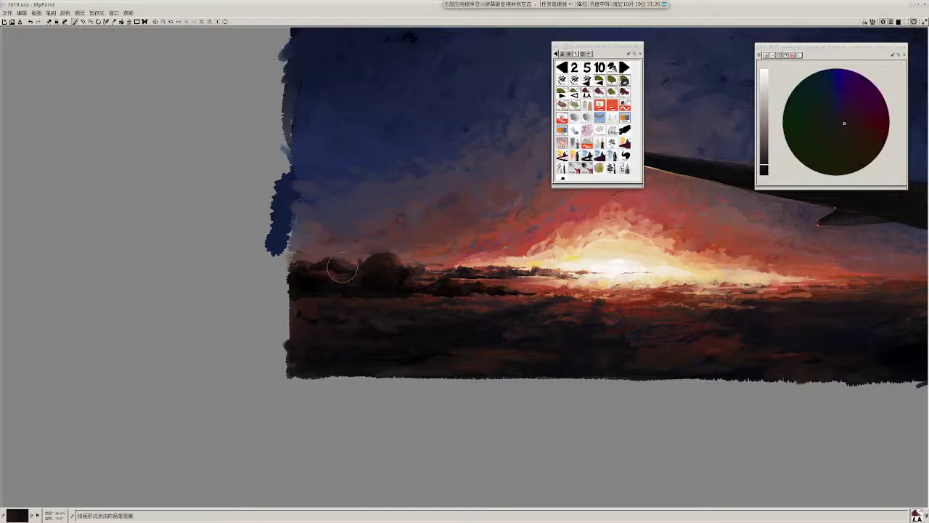
{"action": "left_click", "coordinate": [335, 267], "text": "ctrl"}
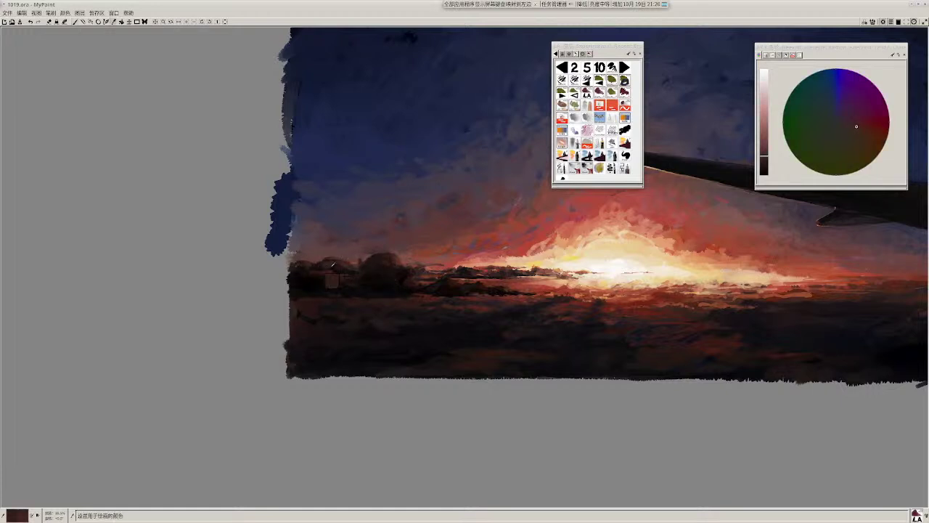
{"action": "left_click", "coordinate": [332, 266], "text": "ctrl"}
{"action": "left_click", "coordinate": [328, 267], "text": "ctrl"}
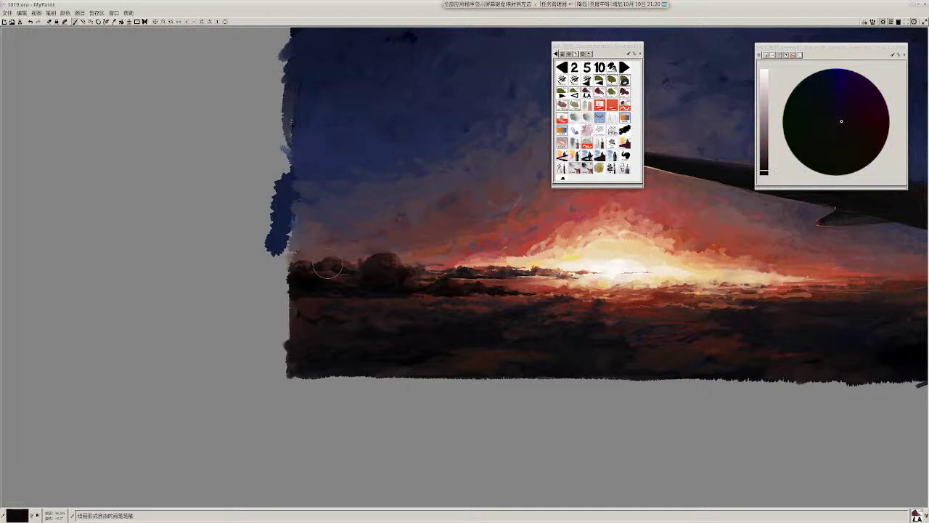
{"action": "left_click", "coordinate": [327, 266], "text": "ctrl"}
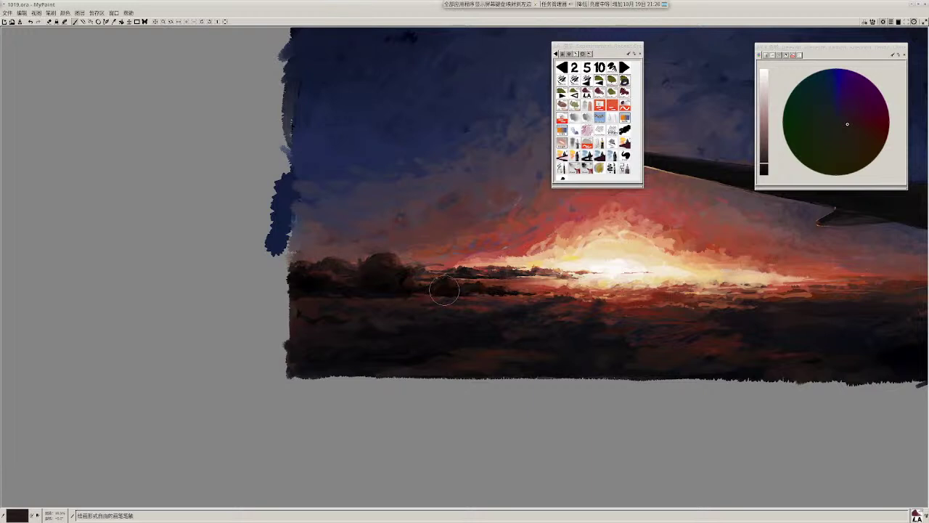
Step: Darken the base of the left cloud bank with sampled dark brown and black
{"action": "scroll", "coordinate": [490, 281], "scroll_direction": "down", "scroll_amount": 1}
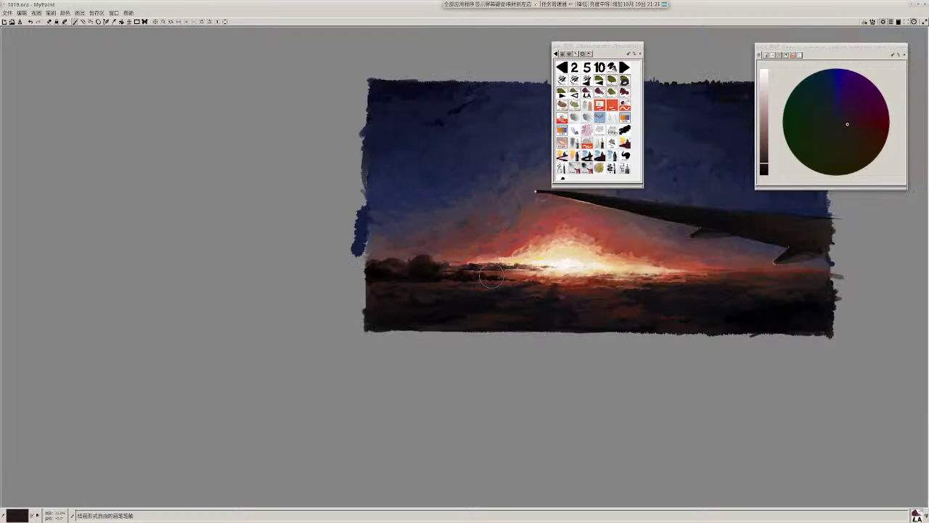
{"action": "left_click", "coordinate": [394, 270], "text": "ctrl"}
{"action": "left_click", "coordinate": [388, 273], "text": "ctrl"}
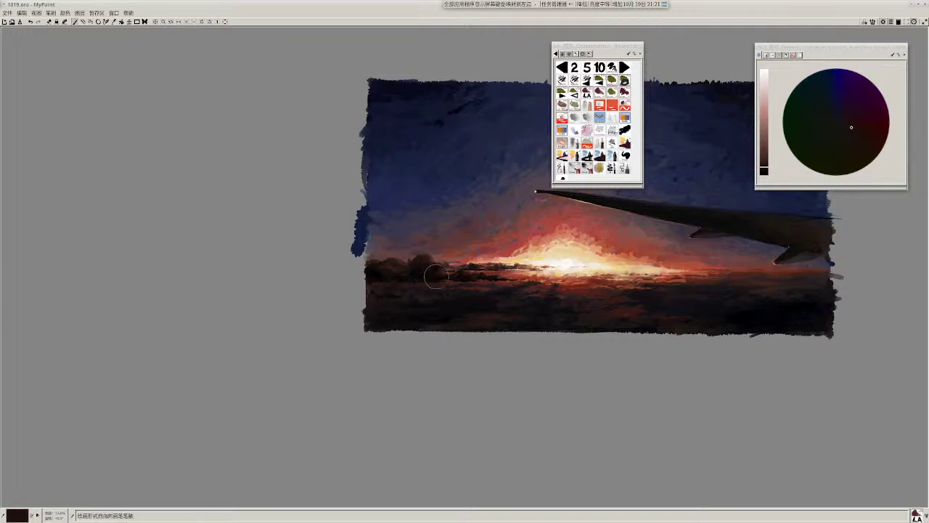
{"action": "left_click", "coordinate": [375, 273], "text": "ctrl"}
{"action": "scroll", "coordinate": [358, 304], "scroll_direction": "down", "scroll_amount": 2}
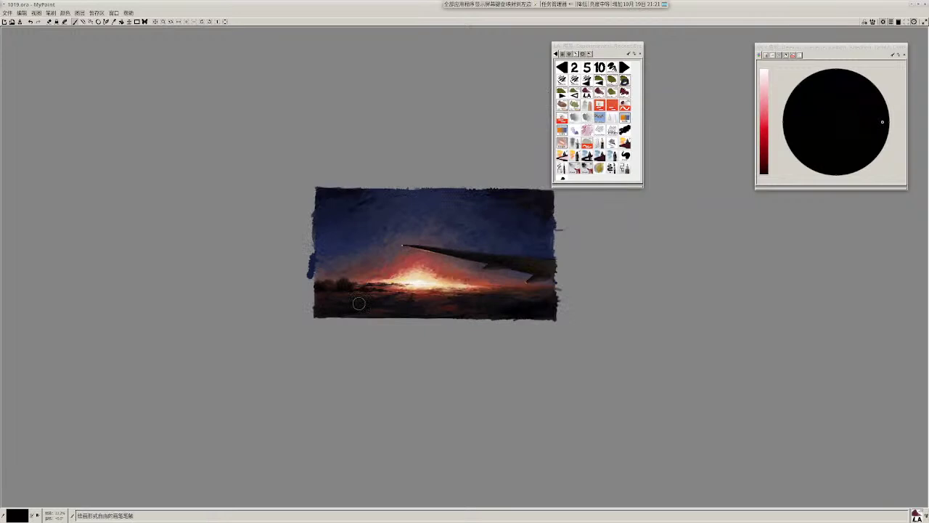
Step: Sample dark reddish brown, lighten it, and touch in the gap just left of the large rounded cloud
{"action": "scroll", "coordinate": [358, 303], "scroll_direction": "up", "scroll_amount": 2}
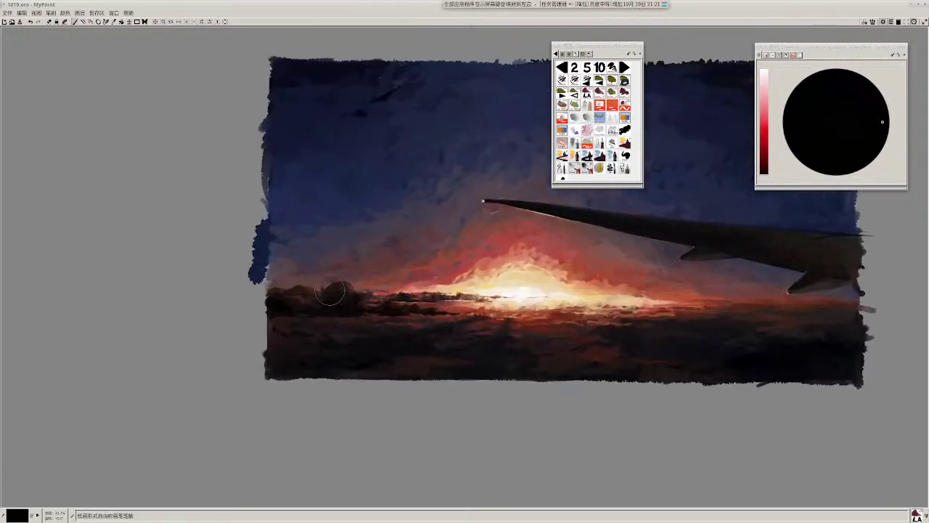
{"action": "scroll", "coordinate": [314, 293], "scroll_direction": "up", "scroll_amount": 1}
{"action": "left_click", "coordinate": [316, 308], "text": "ctrl"}
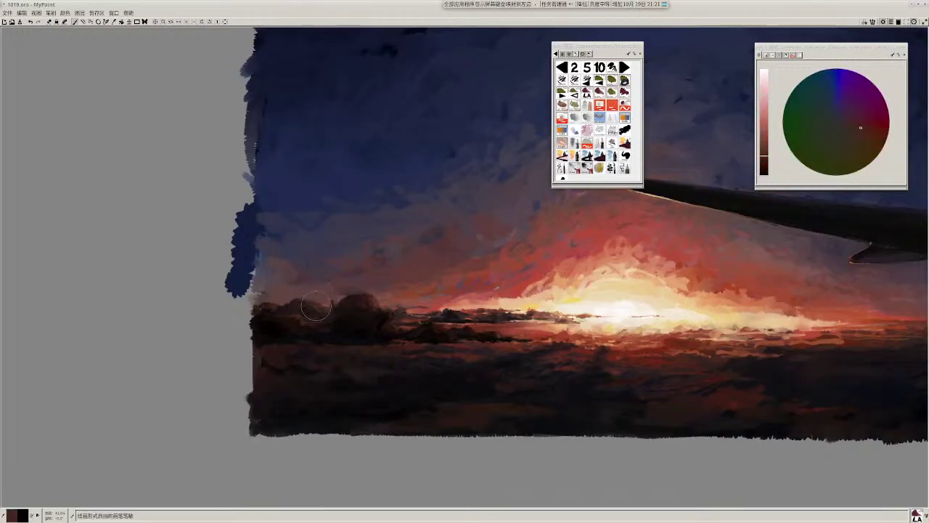
{"action": "left_click_drag", "start_coordinate": [763, 157], "coordinate": [764, 152]}
{"action": "left_click", "coordinate": [764, 148]}
{"action": "left_click_drag", "start_coordinate": [320, 308], "coordinate": [327, 308]}
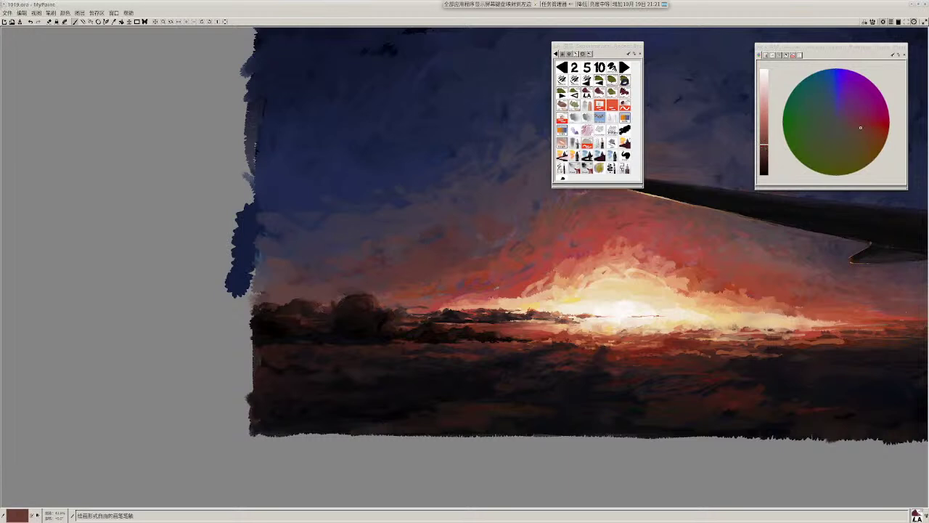
Step: Blend the body of the left cloud bank with sampled dark browns
{"action": "left_click", "coordinate": [296, 324], "text": "ctrl"}
{"action": "left_click_drag", "start_coordinate": [297, 324], "coordinate": [316, 322]}
{"action": "left_click", "coordinate": [309, 321], "text": "ctrl"}
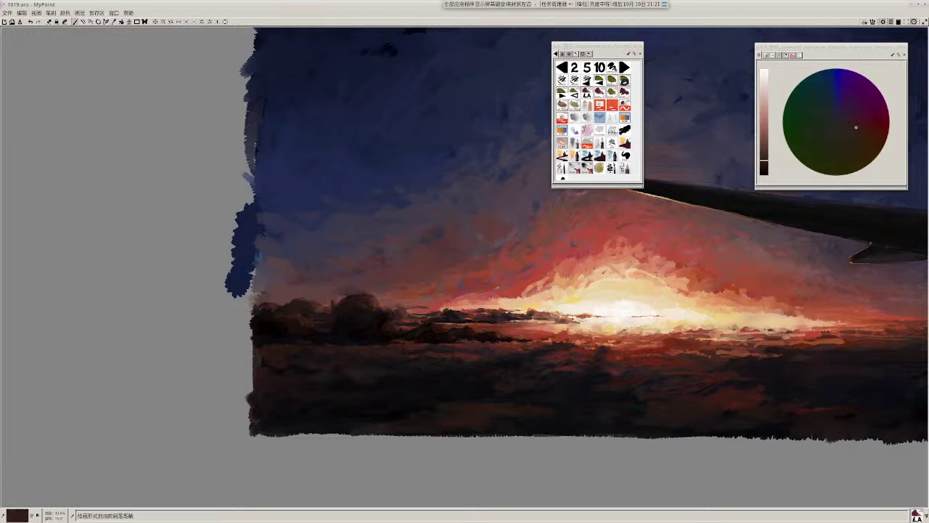
{"action": "left_click", "coordinate": [275, 318], "text": "ctrl"}
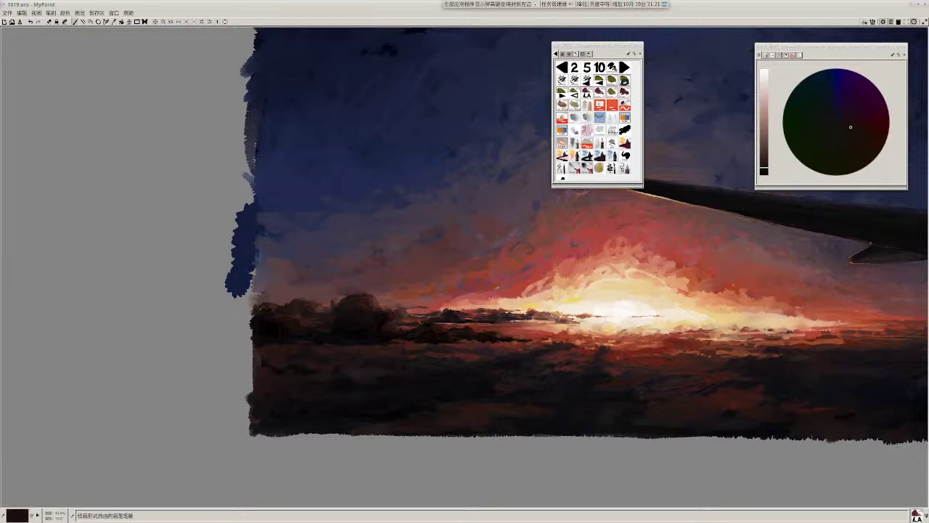
{"action": "scroll", "coordinate": [387, 328], "scroll_direction": "down", "scroll_amount": 3}
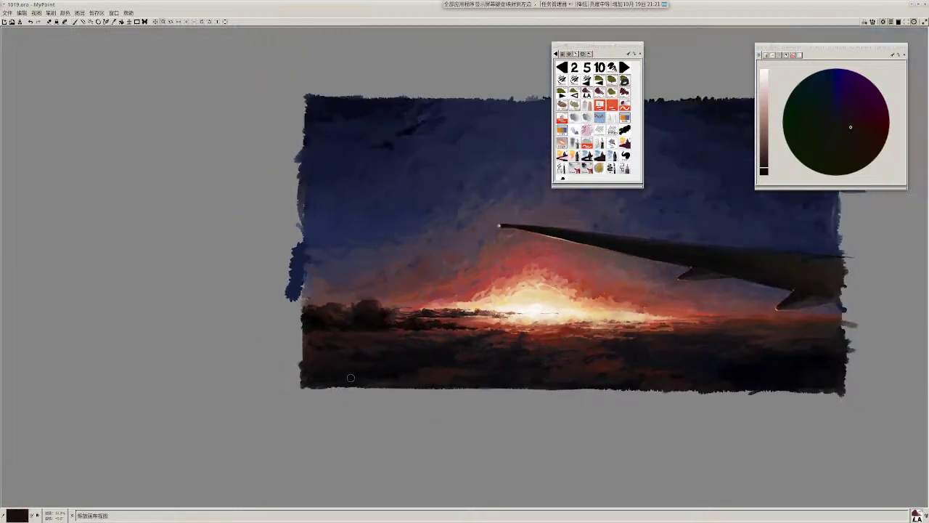
Step: Rework the cloud bank's left edge and the ground just below it with sampled black and dark reddish brown
{"action": "scroll", "coordinate": [351, 377], "scroll_direction": "up", "scroll_amount": 2}
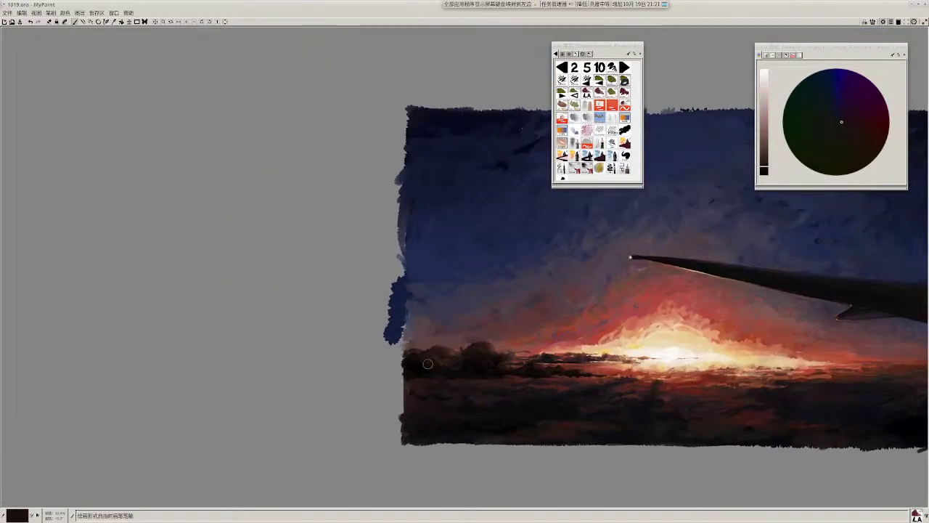
{"action": "left_click", "coordinate": [416, 361], "text": "ctrl"}
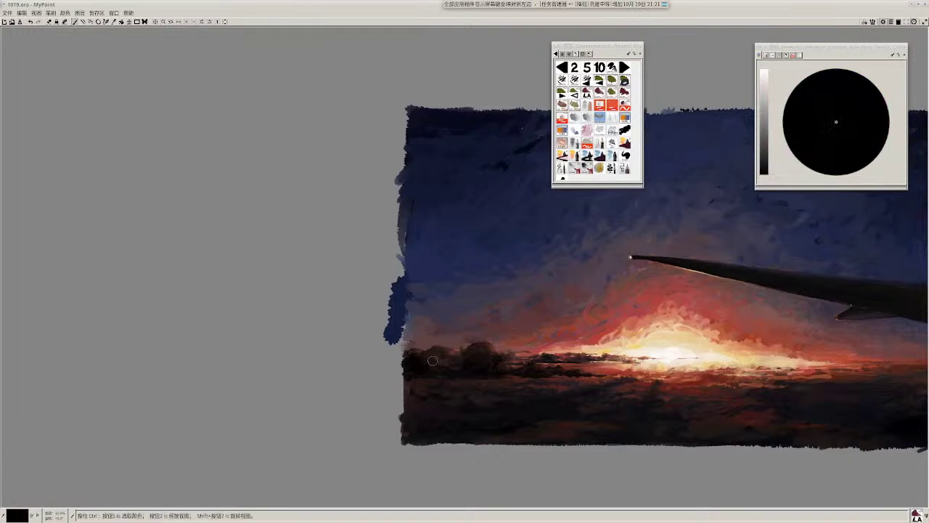
{"action": "mouse_move", "coordinate": [444, 348]}
{"action": "left_mouse_down"}
{"action": "mouse_move", "coordinate": [450, 378]}
{"action": "mouse_move", "coordinate": [401, 351]}
{"action": "left_mouse_up"}
{"action": "left_click", "coordinate": [448, 377], "text": "ctrl"}
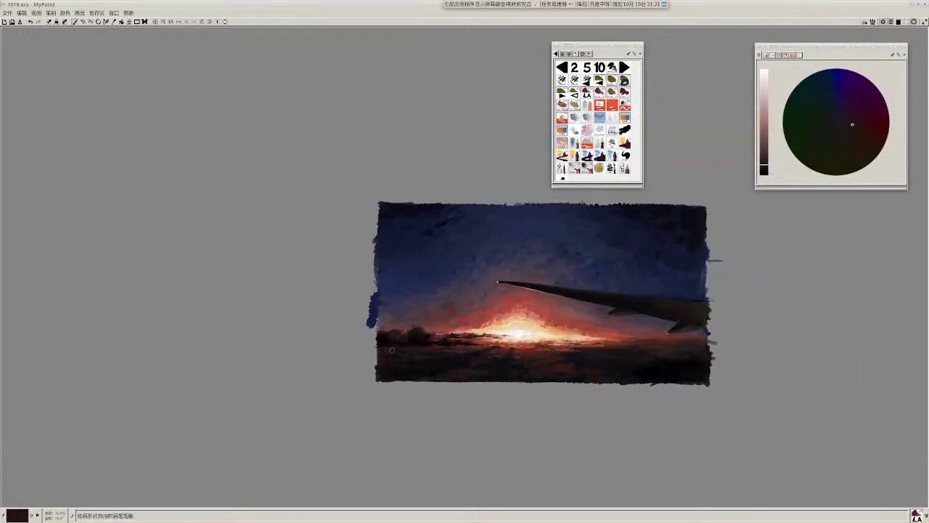
{"action": "left_click_drag", "start_coordinate": [448, 377], "coordinate": [366, 382]}
{"action": "left_click", "coordinate": [327, 348], "text": "ctrl"}
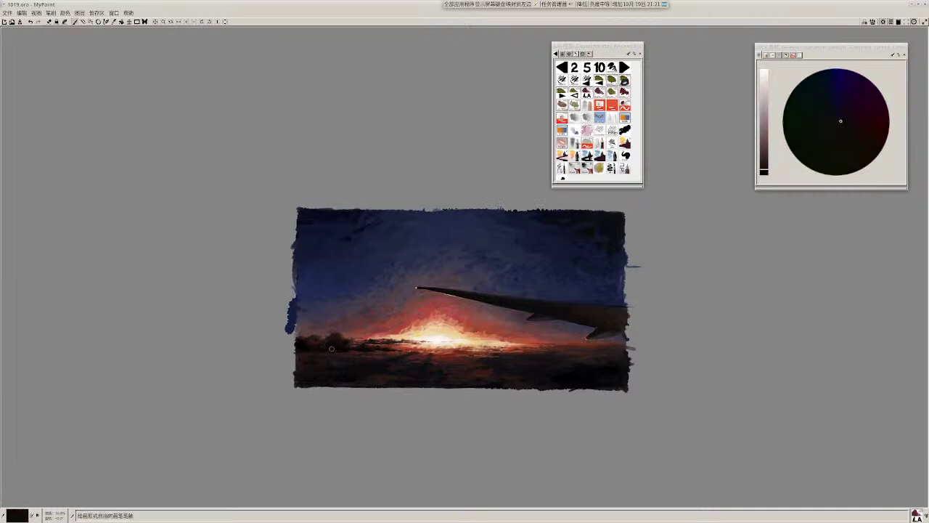
{"action": "left_click", "coordinate": [331, 344], "text": "ctrl"}
Step: Soften the middle of the left cloud bank with dark browns sampled from the clouds
{"action": "scroll", "coordinate": [319, 361], "scroll_direction": "up", "scroll_amount": 3}
{"action": "left_click", "coordinate": [328, 352], "text": "ctrl"}
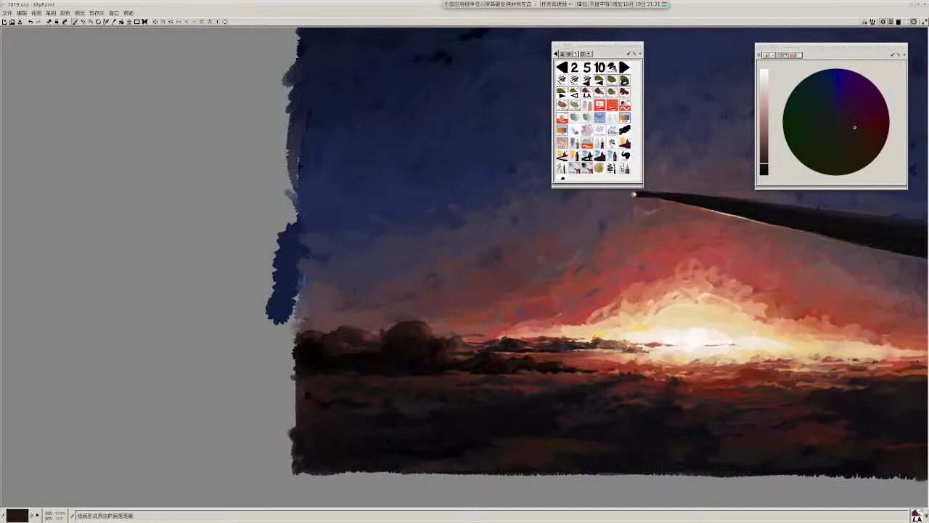
{"action": "left_click", "coordinate": [333, 352], "text": "ctrl"}
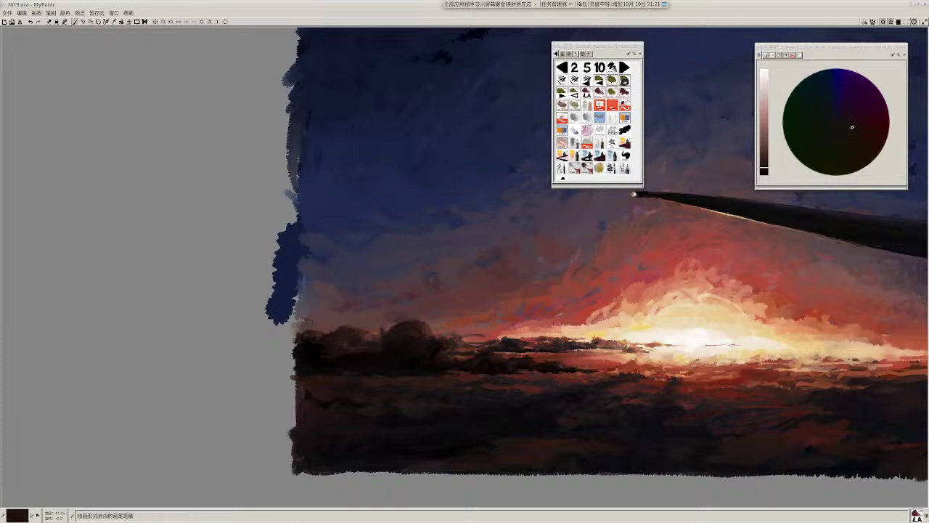
{"action": "left_click", "coordinate": [360, 359], "text": "ctrl"}
{"action": "left_click", "coordinate": [356, 350], "text": "ctrl"}
{"action": "scroll", "coordinate": [421, 352], "scroll_direction": "down", "scroll_amount": 2}
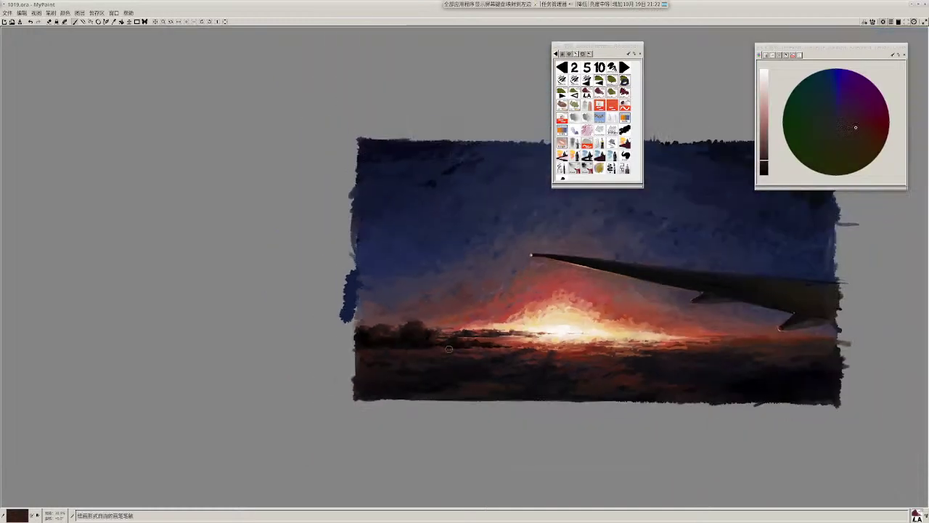
Step: Deepen the shadows at the left edge and beneath the large rounded cloud with sampled near-blacks
{"action": "scroll", "coordinate": [410, 371], "scroll_direction": "up", "scroll_amount": 1}
{"action": "left_click", "coordinate": [350, 337], "text": "ctrl"}
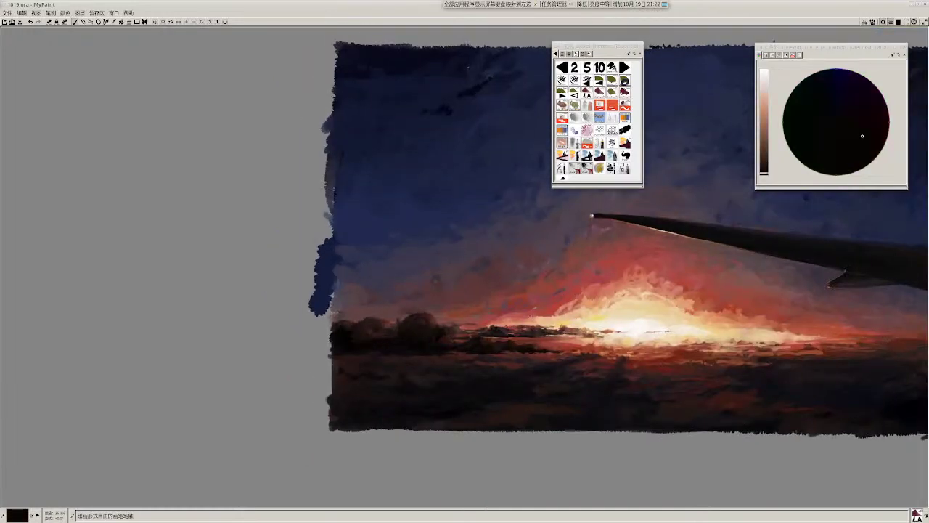
{"action": "scroll", "coordinate": [389, 342], "scroll_direction": "down", "scroll_amount": 1}
{"action": "scroll", "coordinate": [436, 355], "scroll_direction": "up", "scroll_amount": 2}
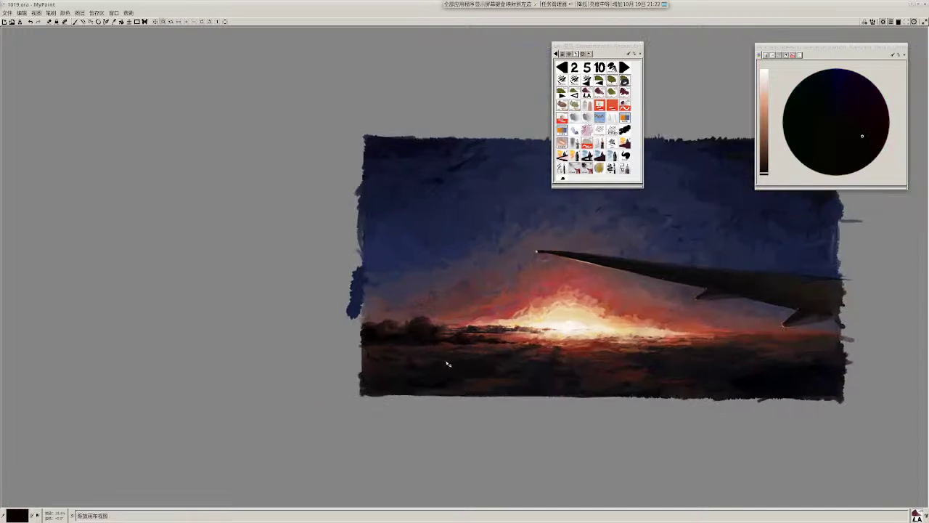
{"action": "scroll", "coordinate": [432, 338], "scroll_direction": "up", "scroll_amount": 1}
{"action": "left_click", "coordinate": [439, 342], "text": "ctrl"}
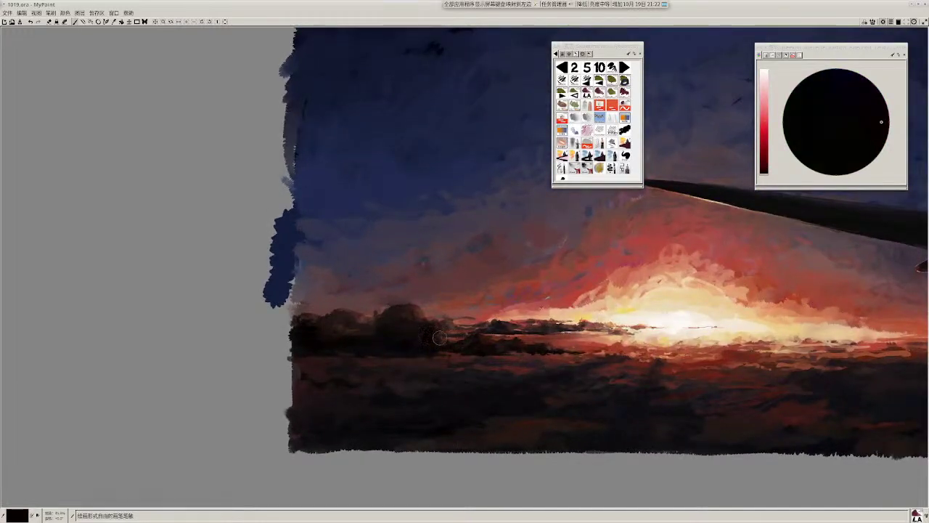
Step: Retouch the top outline of the large rounded cloud with sampled dusky mauve and reddish brown
{"action": "left_click", "coordinate": [413, 300], "text": "ctrl"}
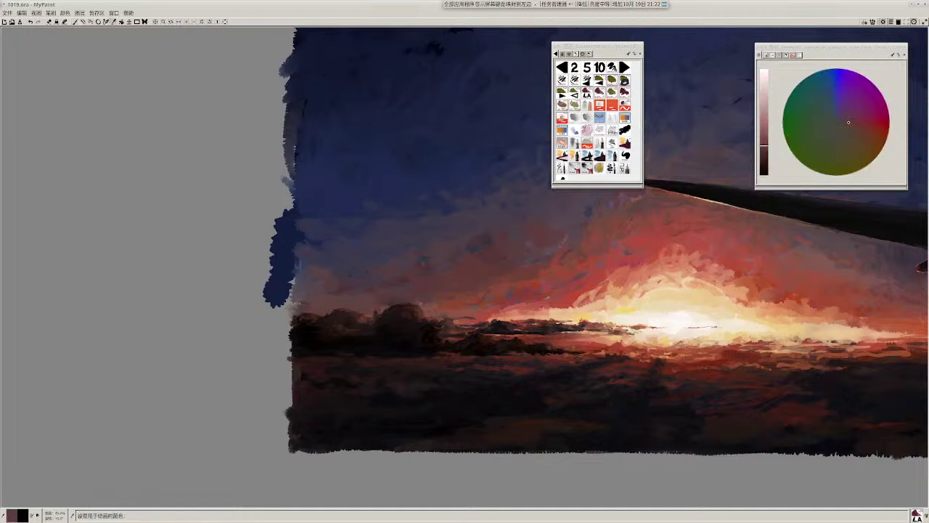
{"action": "left_click", "coordinate": [397, 311]}
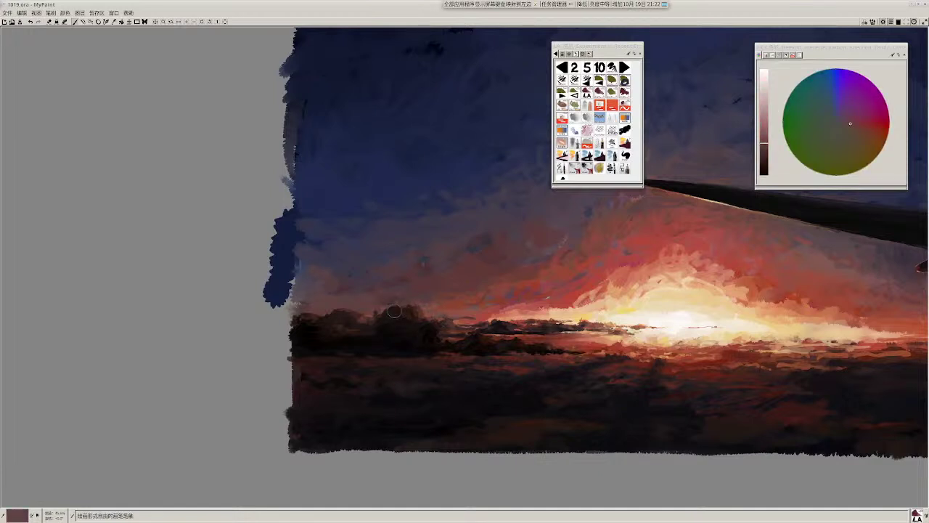
{"action": "mouse_move", "coordinate": [439, 366]}
{"action": "left_mouse_down"}
{"action": "mouse_move", "coordinate": [450, 354]}
{"action": "mouse_move", "coordinate": [442, 357]}
{"action": "left_mouse_up"}
{"action": "left_click", "coordinate": [420, 312], "text": "ctrl"}
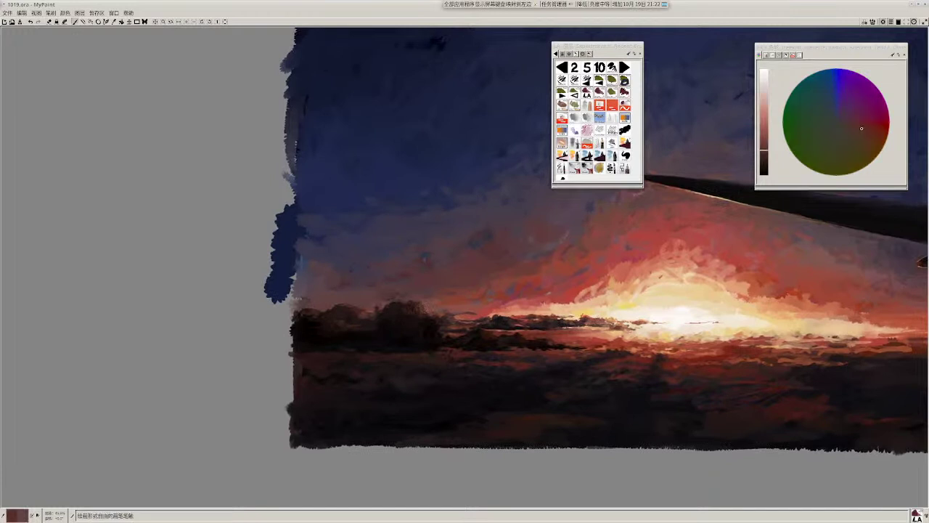
Step: Model the large rounded cloud's crown and right side with sampled dark brown and near-blacks
{"action": "left_click", "coordinate": [414, 314], "text": "ctrl"}
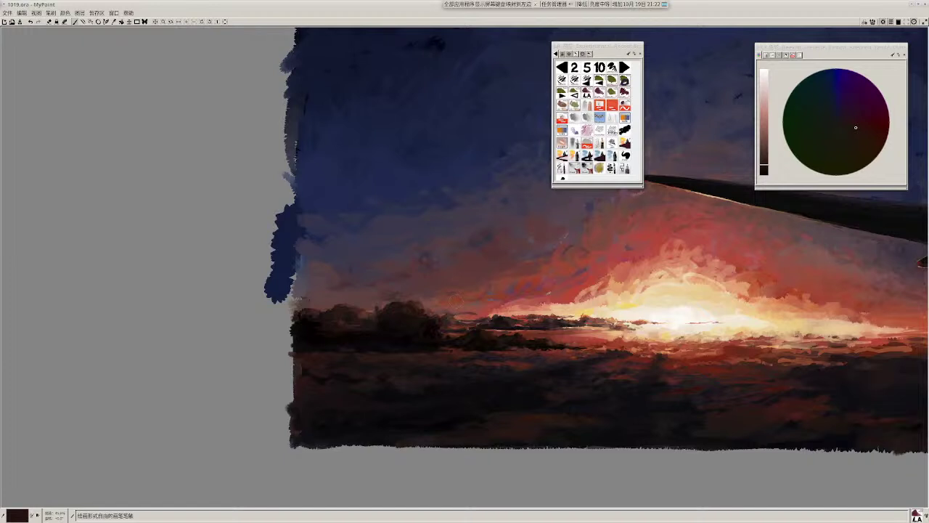
{"action": "left_click", "coordinate": [426, 320], "text": "ctrl"}
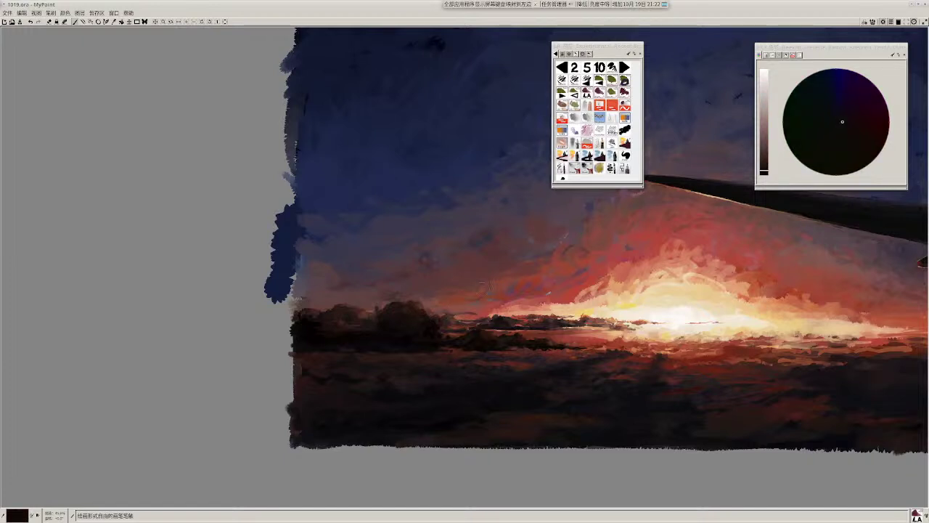
{"action": "left_click", "coordinate": [422, 316], "text": "ctrl"}
{"action": "left_click", "coordinate": [389, 325], "text": "ctrl"}
{"action": "scroll", "coordinate": [440, 332], "scroll_direction": "down", "scroll_amount": 2}
{"action": "scroll", "coordinate": [405, 339], "scroll_direction": "up", "scroll_amount": 3}
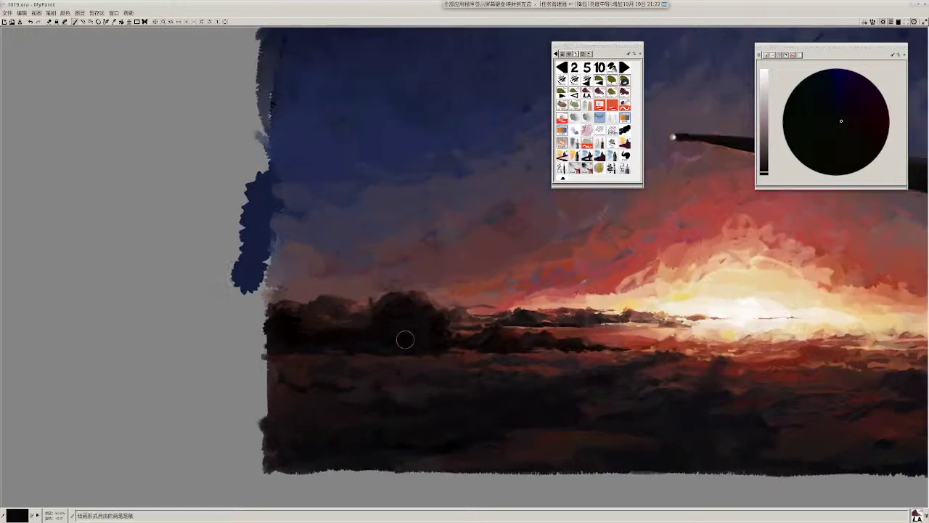
Step: Blend the right flank of the large rounded cloud using alternating sampled dark browns and near-blacks
{"action": "left_click", "coordinate": [436, 313], "text": "ctrl"}
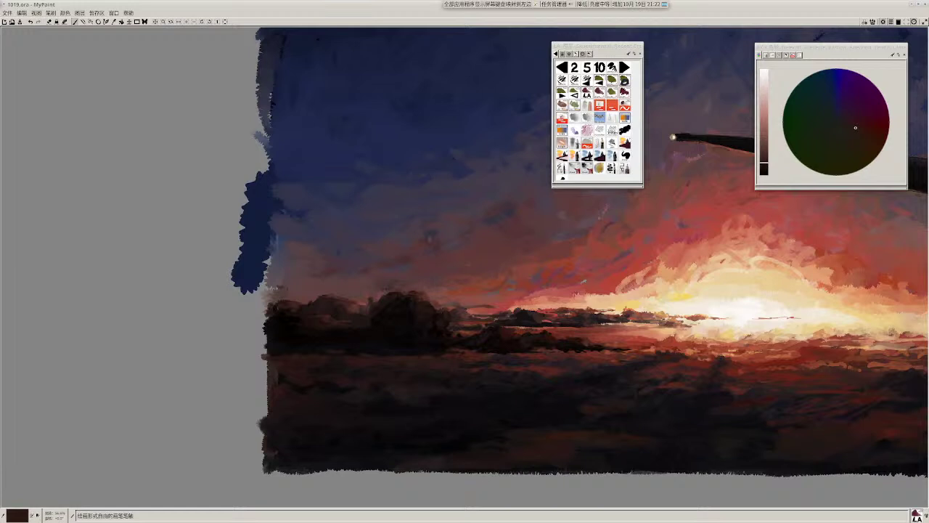
{"action": "left_click", "coordinate": [414, 319], "text": "ctrl"}
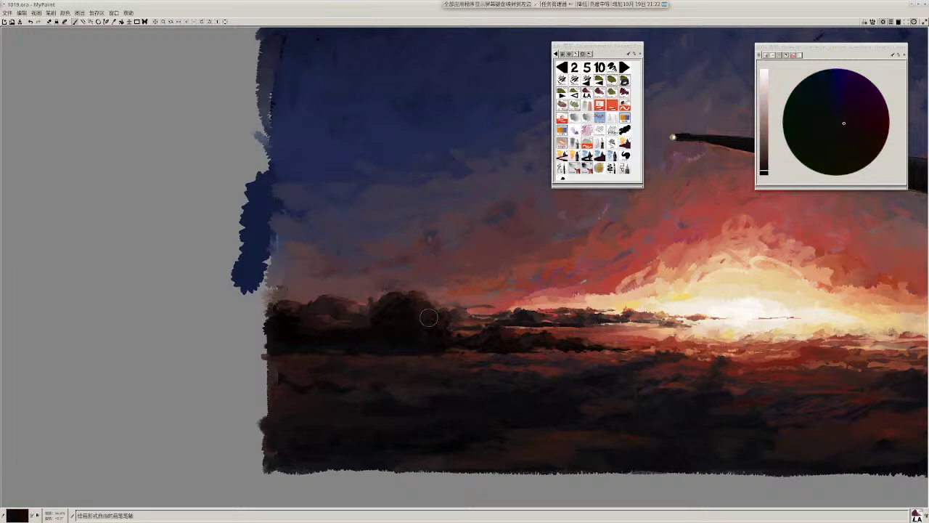
{"action": "left_click", "coordinate": [447, 315], "text": "ctrl"}
{"action": "left_click", "coordinate": [442, 318], "text": "ctrl"}
{"action": "left_click", "coordinate": [439, 319], "text": "ctrl"}
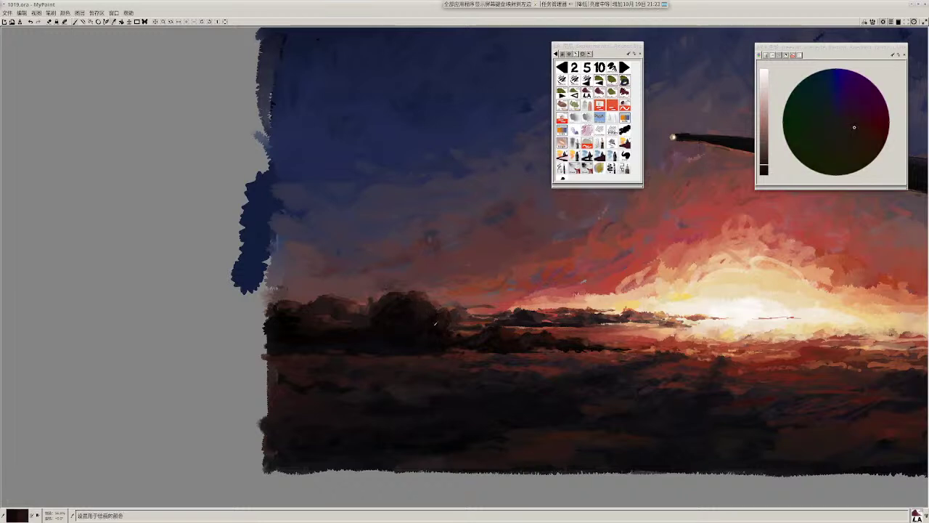
{"action": "left_click", "coordinate": [436, 318], "text": "ctrl"}
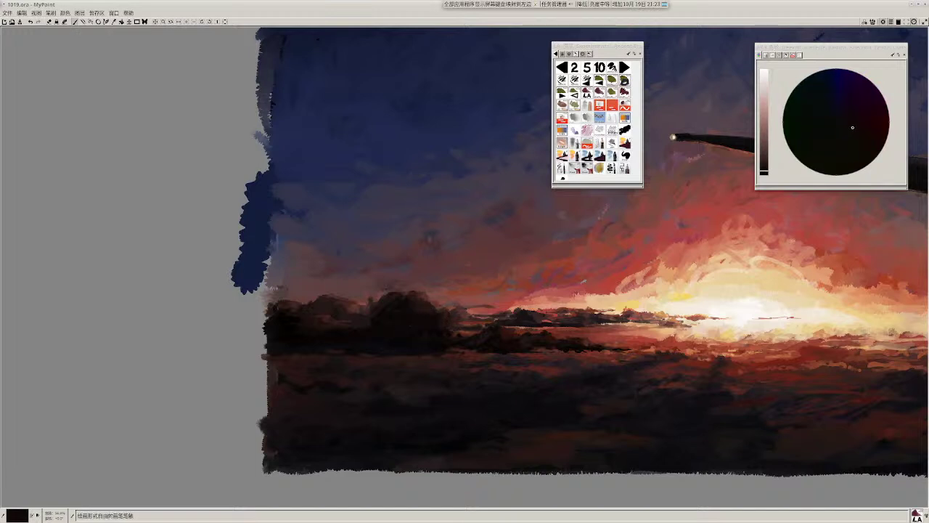
{"action": "left_click", "coordinate": [411, 307], "text": "ctrl"}
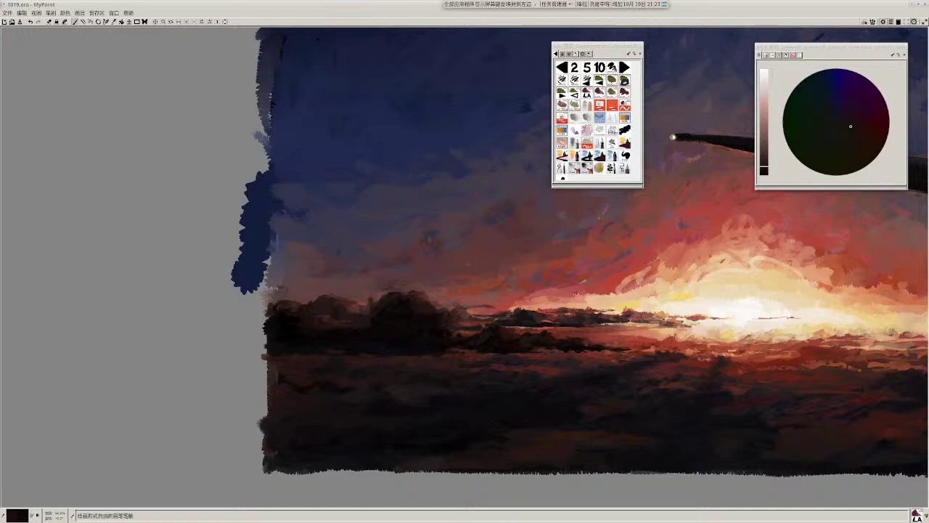
Step: Retouch the sky edge beside the large rounded cloud's right shoulder with a sampled dusky mauve
{"action": "scroll", "coordinate": [455, 338], "scroll_direction": "down", "scroll_amount": 3}
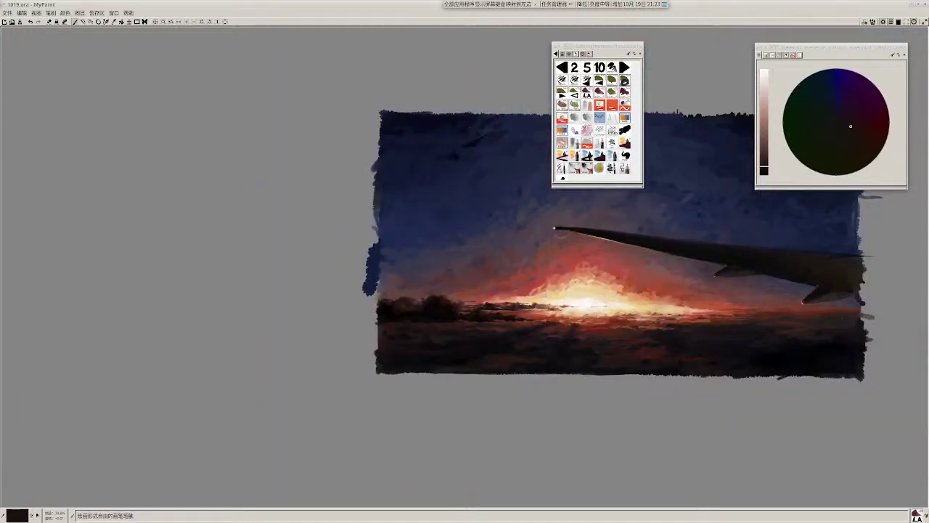
{"action": "scroll", "coordinate": [434, 309], "scroll_direction": "up", "scroll_amount": 4}
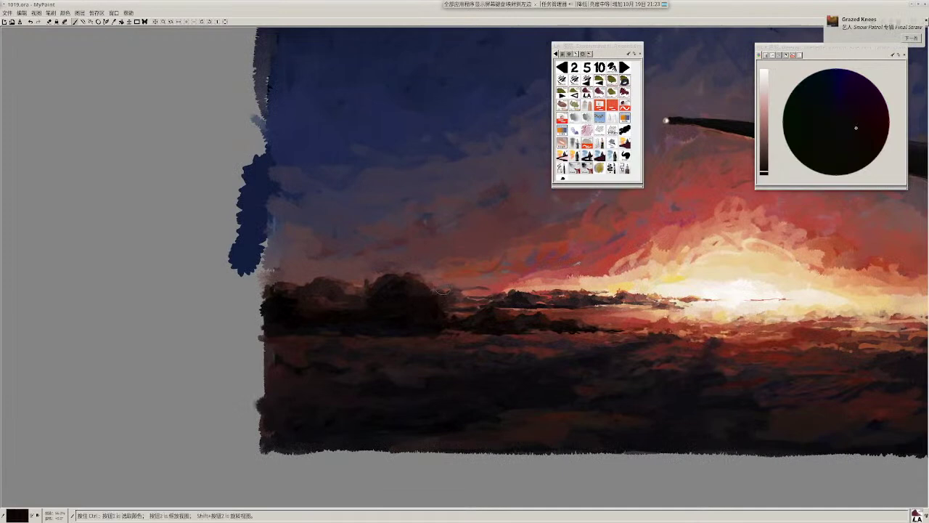
{"action": "left_click", "coordinate": [450, 295], "text": "ctrl"}
{"action": "scroll", "coordinate": [497, 252], "scroll_direction": "down", "scroll_amount": 3}
{"action": "left_click_drag", "start_coordinate": [519, 303], "coordinate": [311, 333]}
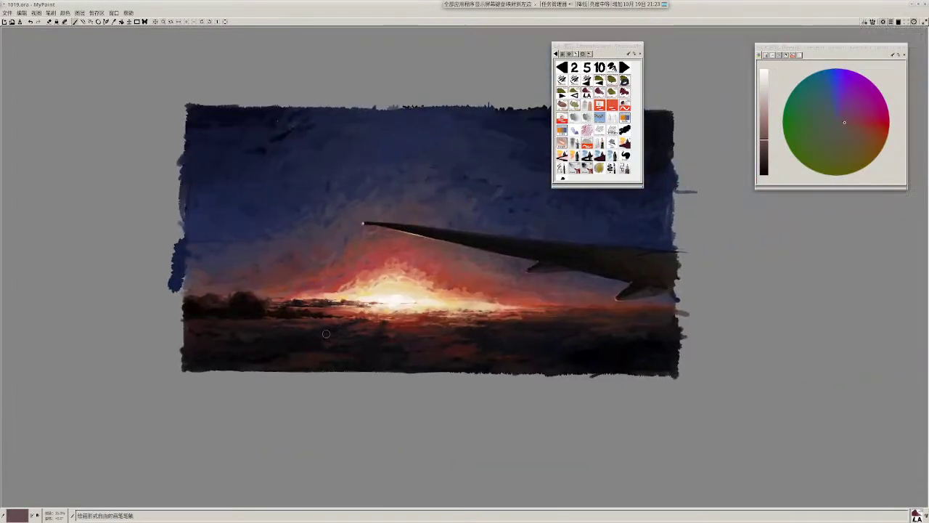
{"action": "left_click_drag", "start_coordinate": [326, 334], "coordinate": [456, 354]}
Step: Refine the glowing streaks along the horizon below and beside the sun with sampled dark red, brick red and salmon orange
{"action": "scroll", "coordinate": [456, 354], "scroll_direction": "up", "scroll_amount": 3}
{"action": "left_click", "coordinate": [428, 321], "text": "ctrl"}
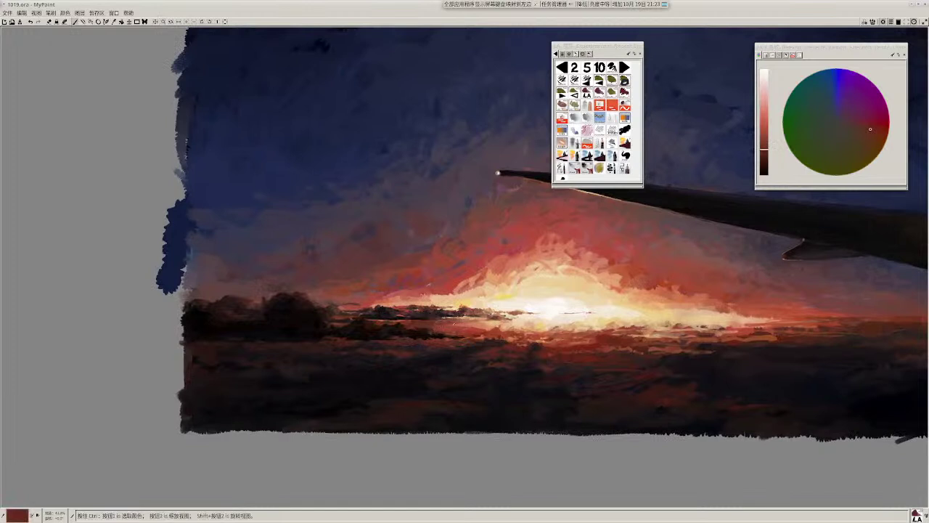
{"action": "left_click", "coordinate": [426, 326], "text": "ctrl"}
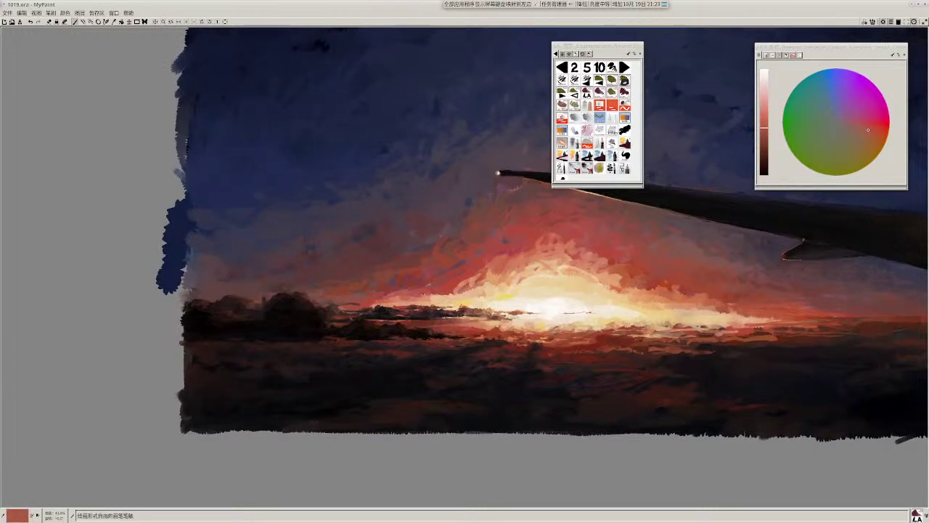
{"action": "left_click", "coordinate": [472, 341], "text": "ctrl"}
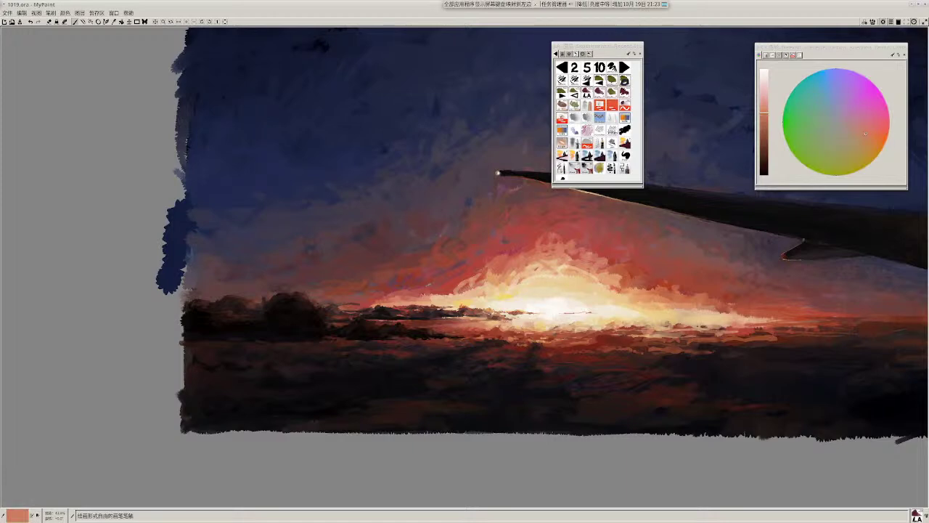
{"action": "mouse_move", "coordinate": [534, 322]}
{"action": "left_mouse_down"}
{"action": "mouse_move", "coordinate": [539, 316]}
{"action": "mouse_move", "coordinate": [530, 327]}
{"action": "left_mouse_up"}
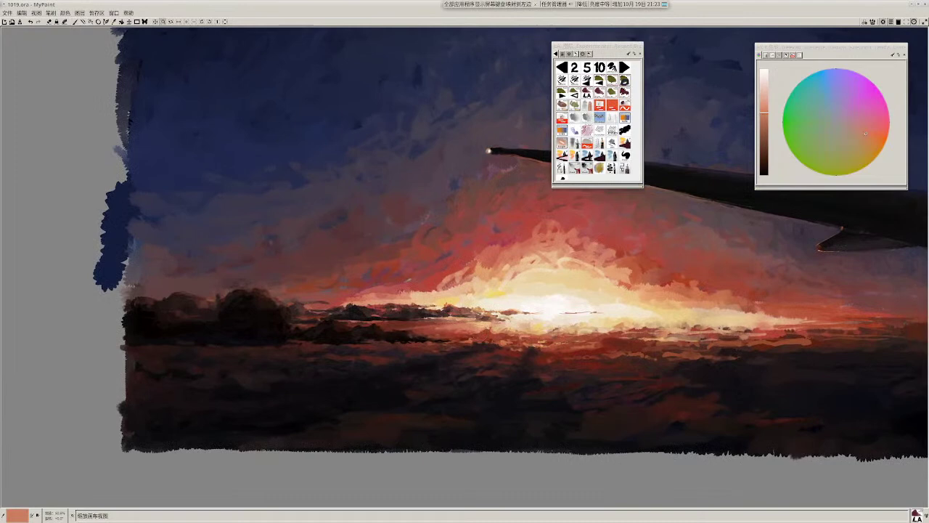
{"action": "left_click_drag", "start_coordinate": [490, 357], "coordinate": [506, 366]}
{"action": "key", "text": "r"}
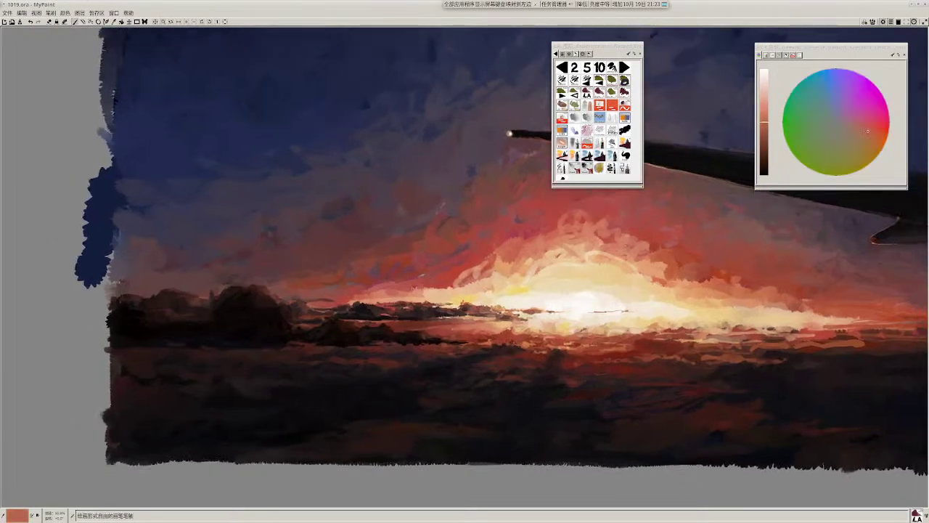
Step: Blend the low sky above the far-left clouds with sampled dusky purple and dark plum
{"action": "scroll", "coordinate": [522, 334], "scroll_direction": "down", "scroll_amount": 2}
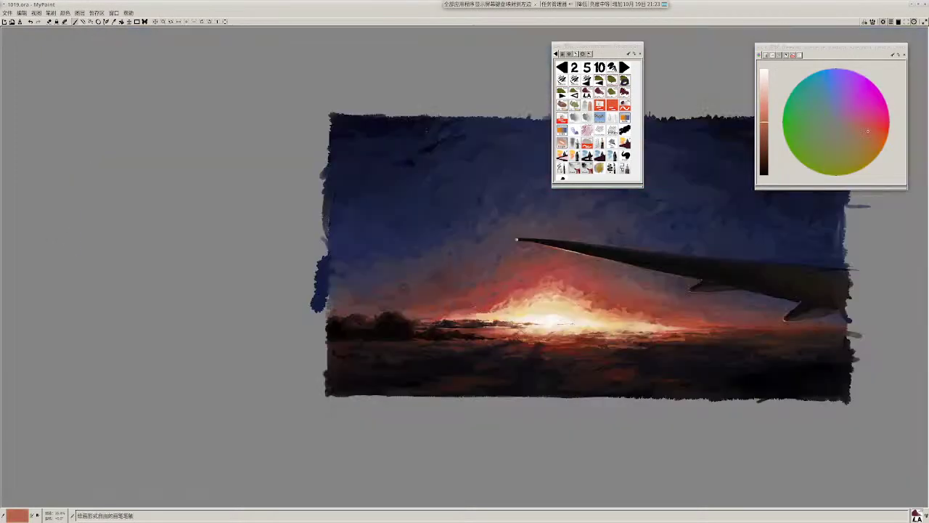
{"action": "scroll", "coordinate": [465, 363], "scroll_direction": "up", "scroll_amount": 1}
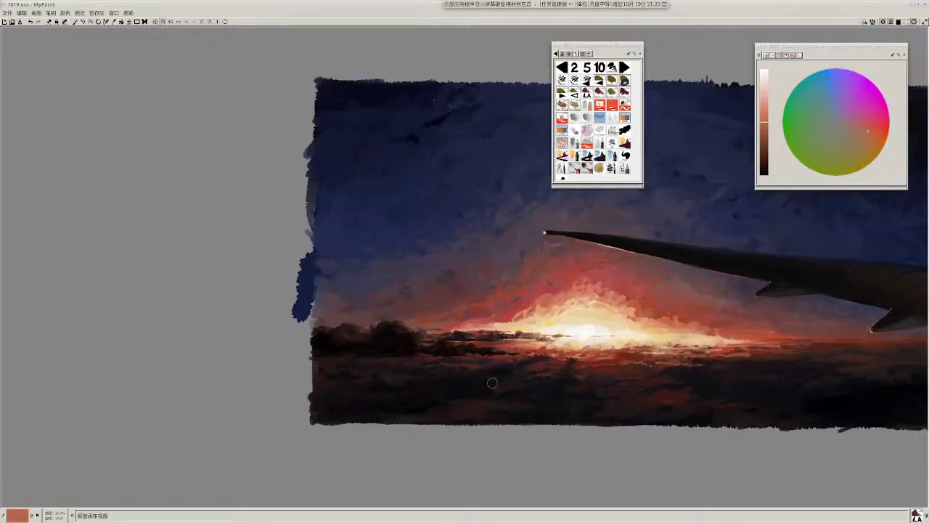
{"action": "left_click_drag", "start_coordinate": [477, 375], "coordinate": [560, 378]}
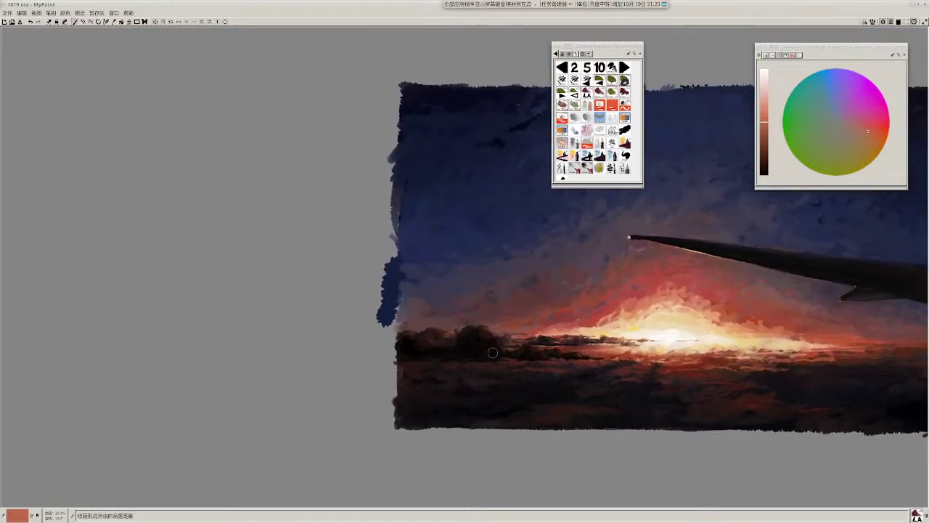
{"action": "key", "text": "ctrl"}
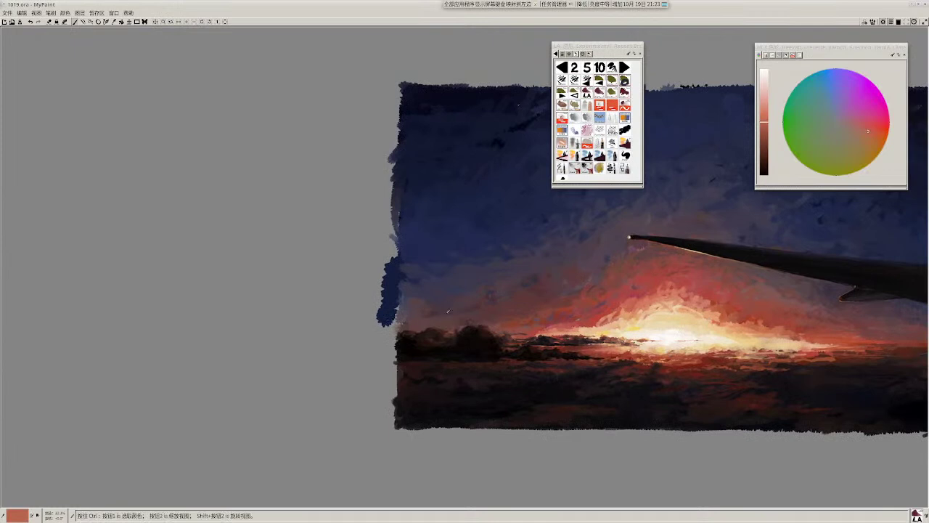
{"action": "left_click", "coordinate": [448, 311], "text": "ctrl"}
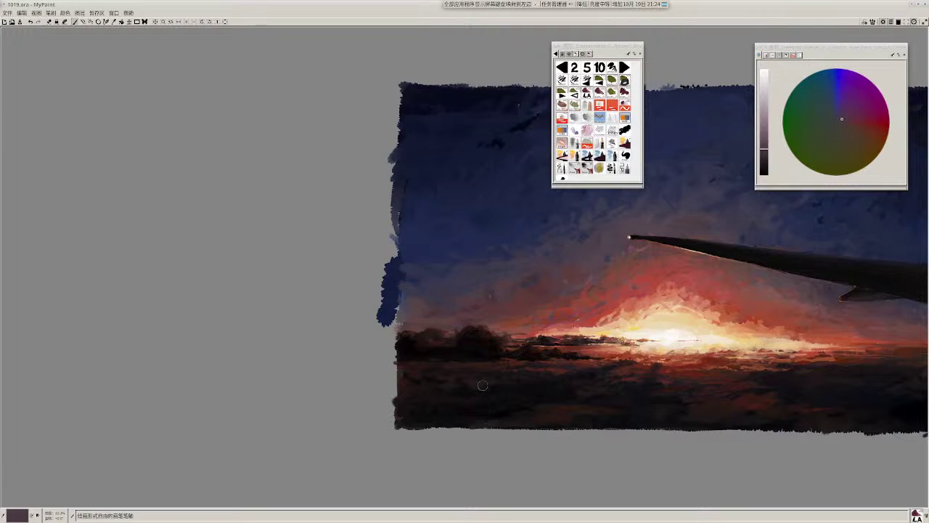
{"action": "left_click", "coordinate": [463, 315], "text": "ctrl"}
{"action": "left_click_drag", "start_coordinate": [490, 349], "coordinate": [474, 353]}
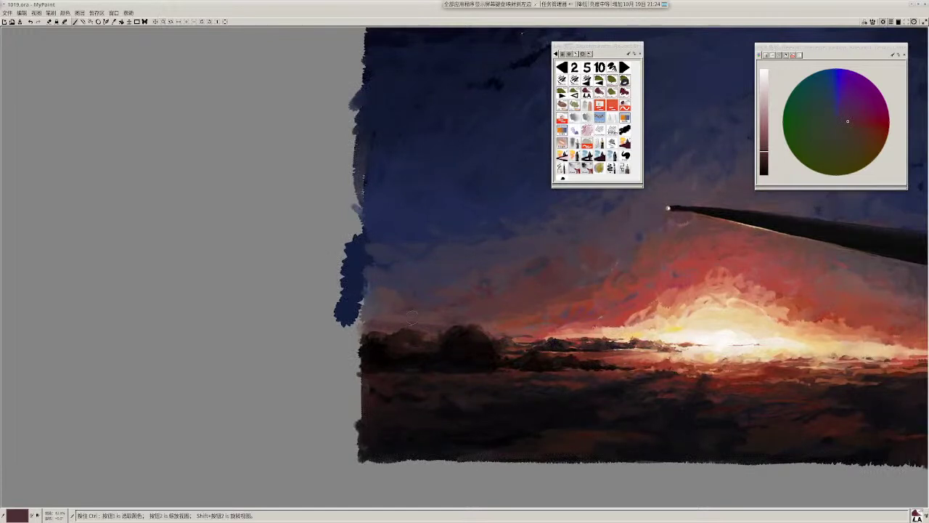
Step: Soften the large rounded cloud's upper outline with sampled mauve and dark reddish brown
{"action": "left_click", "coordinate": [485, 286], "text": "ctrl"}
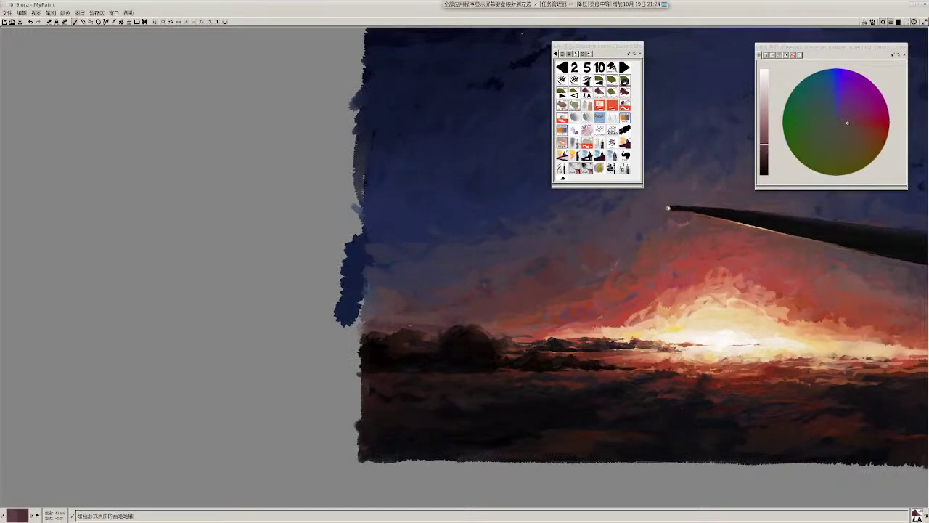
{"action": "left_click", "coordinate": [453, 326], "text": "ctrl"}
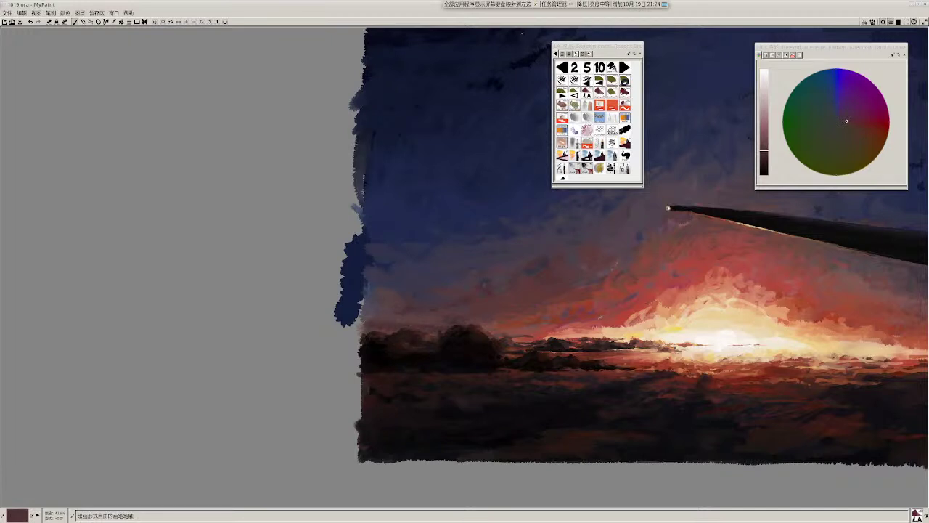
{"action": "mouse_move", "coordinate": [501, 420]}
{"action": "left_mouse_down"}
{"action": "mouse_move", "coordinate": [520, 338]}
{"action": "mouse_move", "coordinate": [513, 358]}
{"action": "left_mouse_up"}
Step: Smooth the notch left of the large rounded cloud with a broader brush, using sampled mauve and dark brown
{"action": "left_click", "coordinate": [429, 267], "text": "ctrl"}
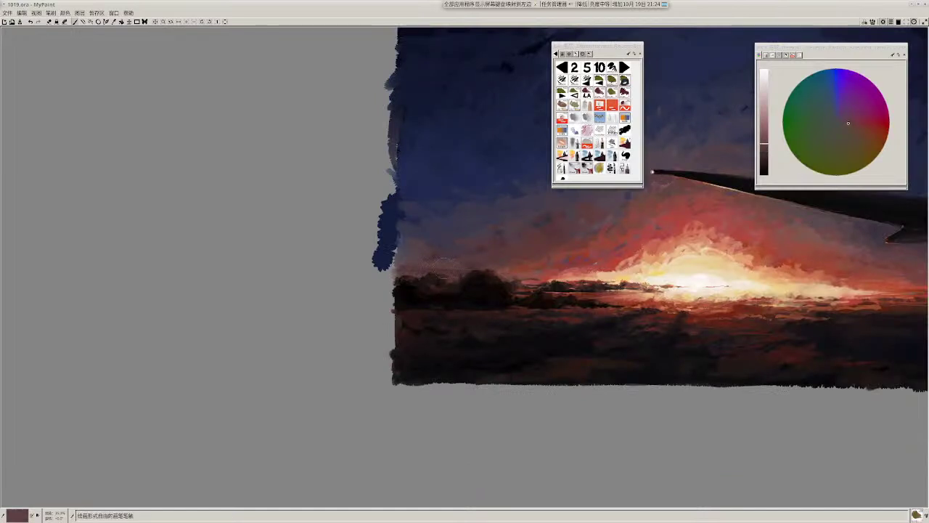
{"action": "left_click", "coordinate": [472, 273], "text": "ctrl"}
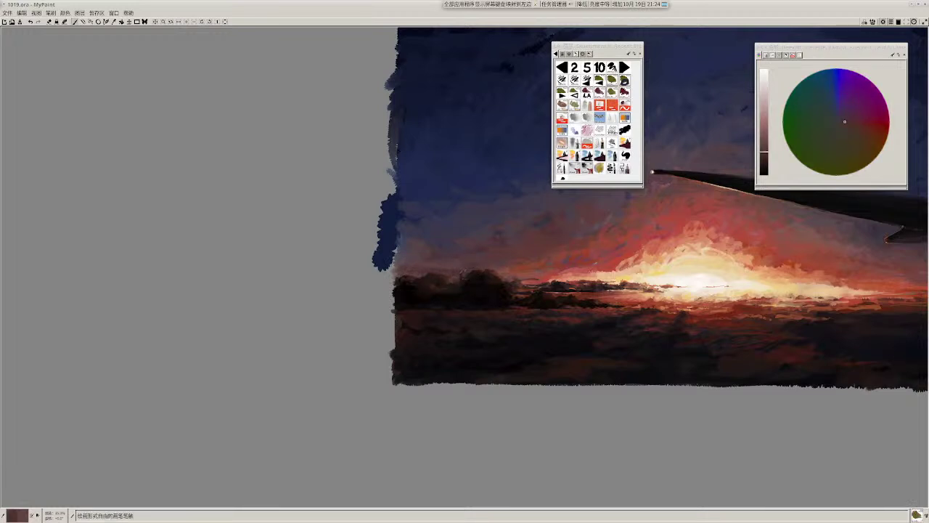
{"action": "left_click_drag", "start_coordinate": [467, 274], "coordinate": [450, 273]}
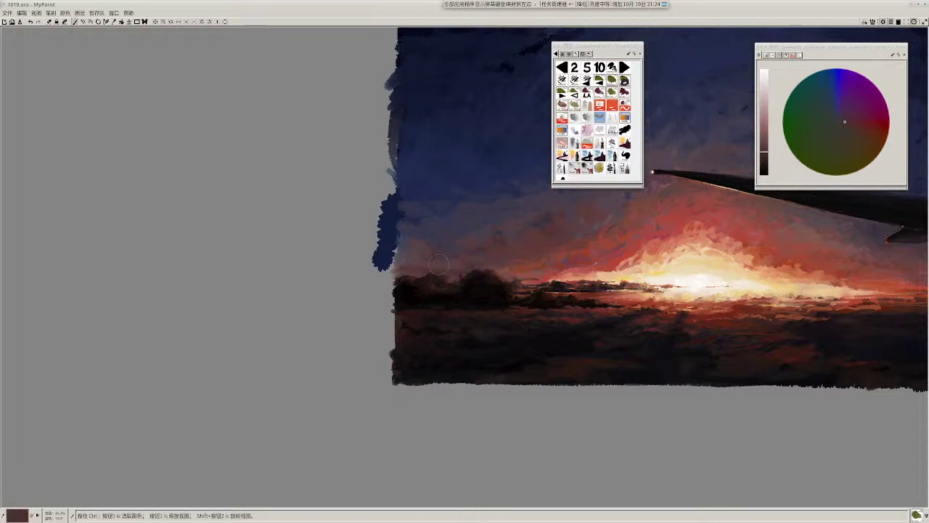
{"action": "left_click", "coordinate": [449, 270], "text": "ctrl"}
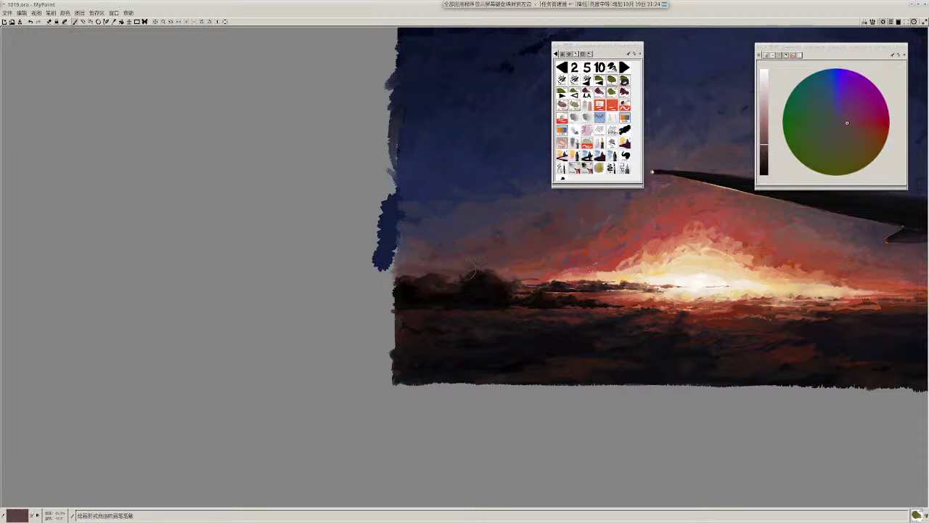
{"action": "left_click_drag", "start_coordinate": [472, 327], "coordinate": [357, 335]}
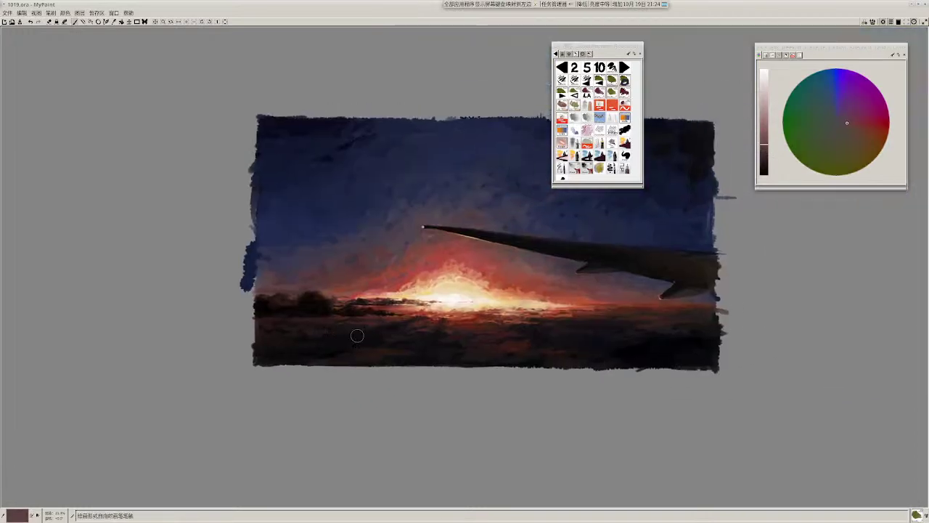
Step: Reshape the tops of the low clouds left of the large rounded cloud with sampled dark reddish browns
{"action": "scroll", "coordinate": [357, 335], "scroll_direction": "up", "scroll_amount": 2}
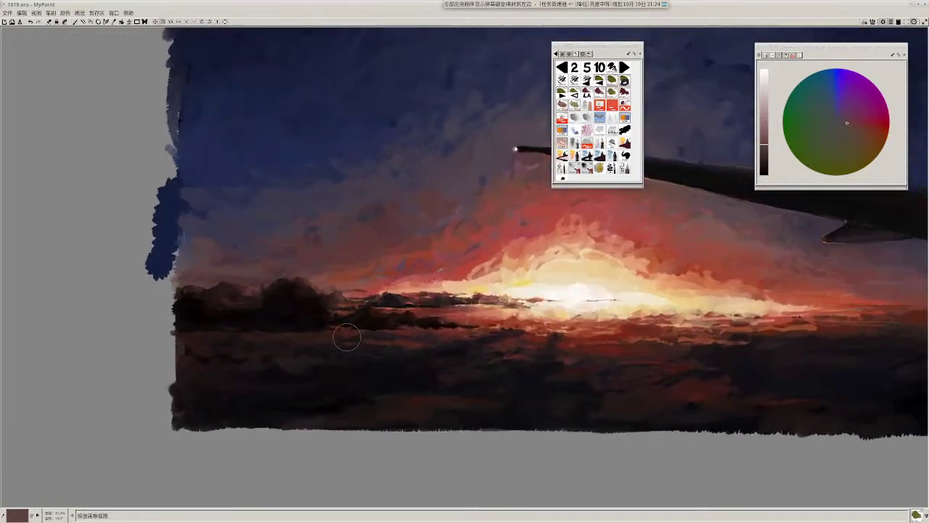
{"action": "left_click", "coordinate": [247, 285], "text": "ctrl"}
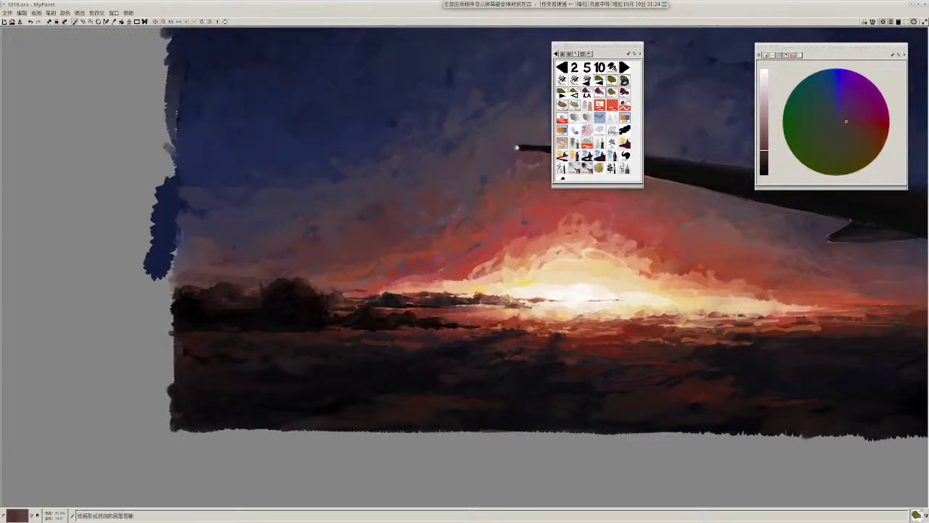
{"action": "left_click_drag", "start_coordinate": [231, 295], "coordinate": [262, 286]}
{"action": "left_click", "coordinate": [244, 292], "text": "ctrl"}
{"action": "left_click", "coordinate": [253, 288], "text": "ctrl"}
{"action": "left_click", "coordinate": [252, 288], "text": "ctrl"}
{"action": "scroll", "coordinate": [401, 306], "scroll_direction": "down", "scroll_amount": 3}
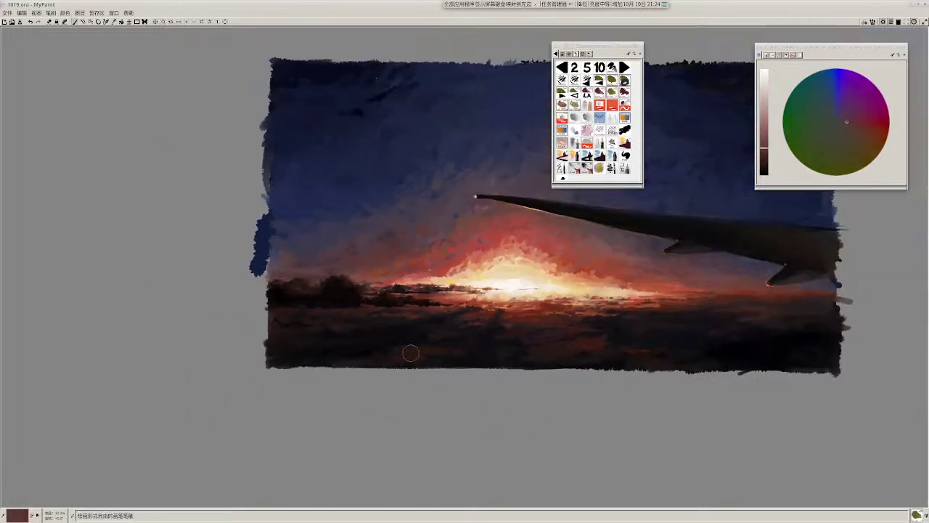
Step: Soften the far-left cloud tops into the sky with a sampled dark plum
{"action": "left_click_drag", "start_coordinate": [410, 353], "coordinate": [496, 354]}
{"action": "mouse_move", "coordinate": [389, 298]}
{"action": "left_mouse_down"}
{"action": "mouse_move", "coordinate": [410, 293]}
{"action": "mouse_move", "coordinate": [404, 287]}
{"action": "left_mouse_up"}
{"action": "left_click", "coordinate": [398, 295], "text": "ctrl"}
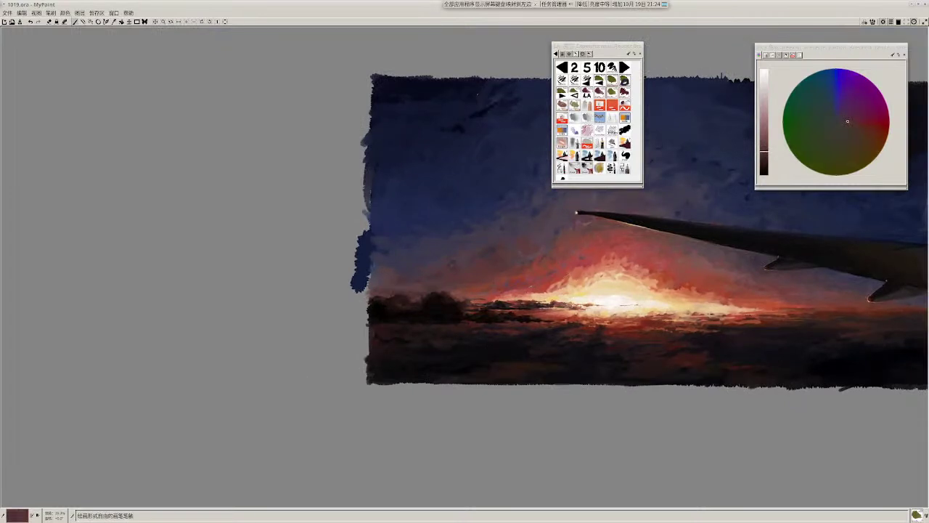
{"action": "left_click_drag", "start_coordinate": [463, 361], "coordinate": [371, 354]}
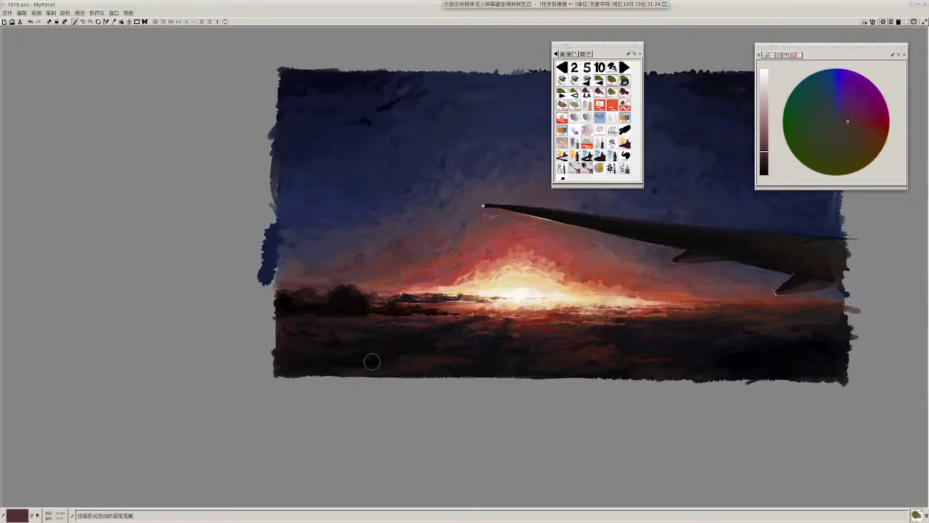
{"action": "scroll", "coordinate": [357, 315], "scroll_direction": "up", "scroll_amount": 3}
Step: Blend the sky around the large rounded cloud's crown with sampled reddish mauve and dark brown
{"action": "left_click_drag", "start_coordinate": [381, 319], "coordinate": [477, 344]}
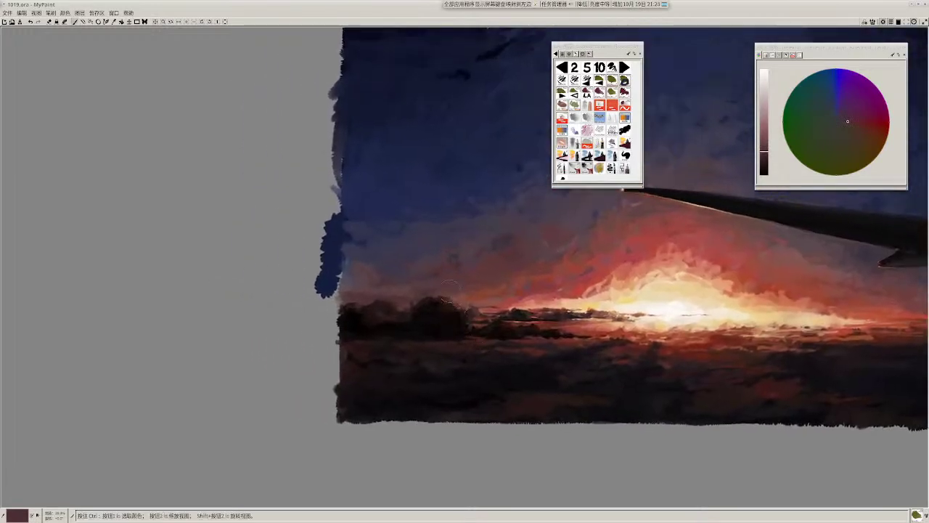
{"action": "left_click", "coordinate": [449, 285], "text": "ctrl"}
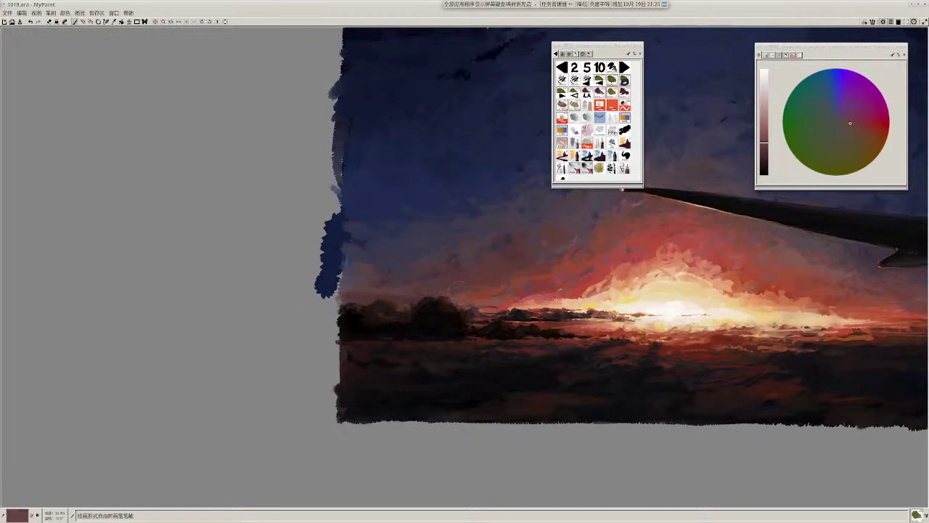
{"action": "left_click", "coordinate": [419, 298], "text": "ctrl"}
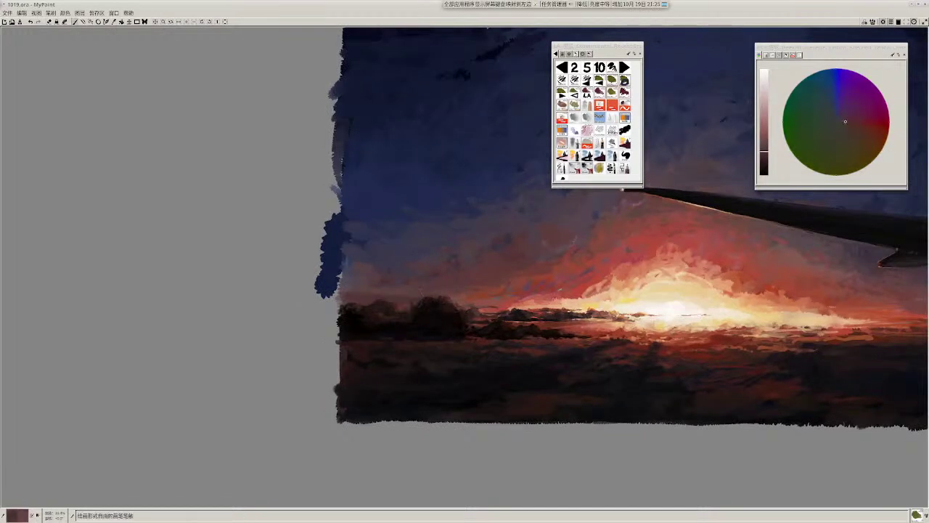
{"action": "left_click_drag", "start_coordinate": [461, 312], "coordinate": [541, 323]}
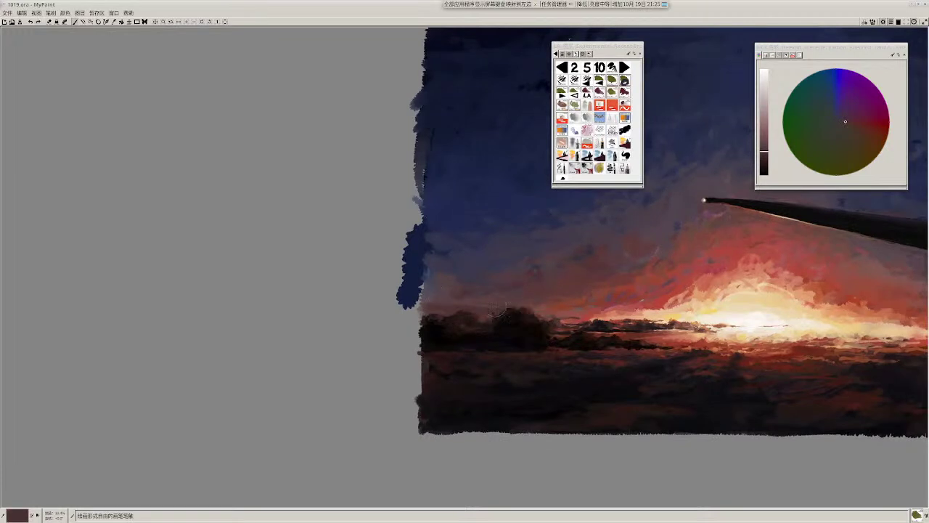
Step: Rework the large rounded cloud's crown and the sky just above it with sampled greyish purple and near-black brown
{"action": "left_click", "coordinate": [486, 286], "text": "ctrl"}
{"action": "mouse_move", "coordinate": [502, 312]}
{"action": "left_mouse_down"}
{"action": "mouse_move", "coordinate": [520, 312]}
{"action": "mouse_move", "coordinate": [495, 308]}
{"action": "left_mouse_up"}
{"action": "left_click", "coordinate": [519, 308], "text": "ctrl"}
{"action": "left_click", "coordinate": [533, 322], "text": "ctrl"}
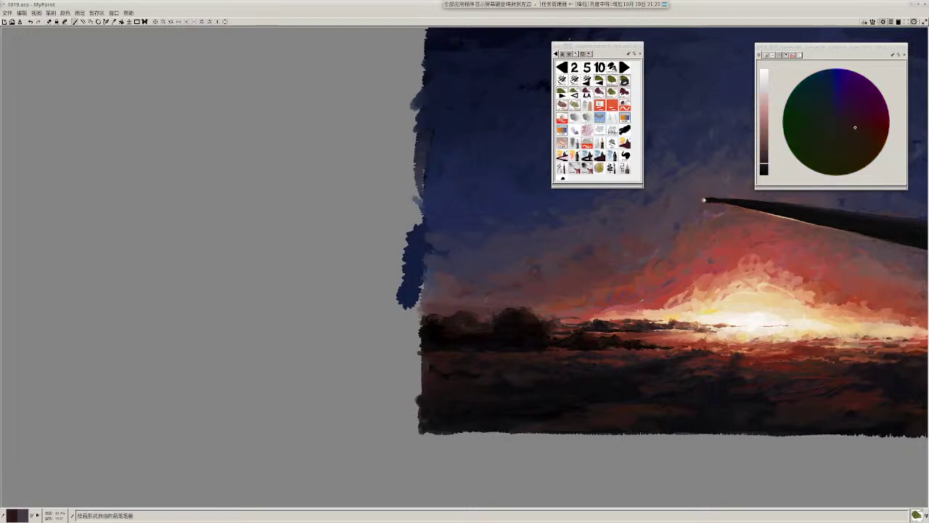
{"action": "left_click_drag", "start_coordinate": [544, 327], "coordinate": [355, 345]}
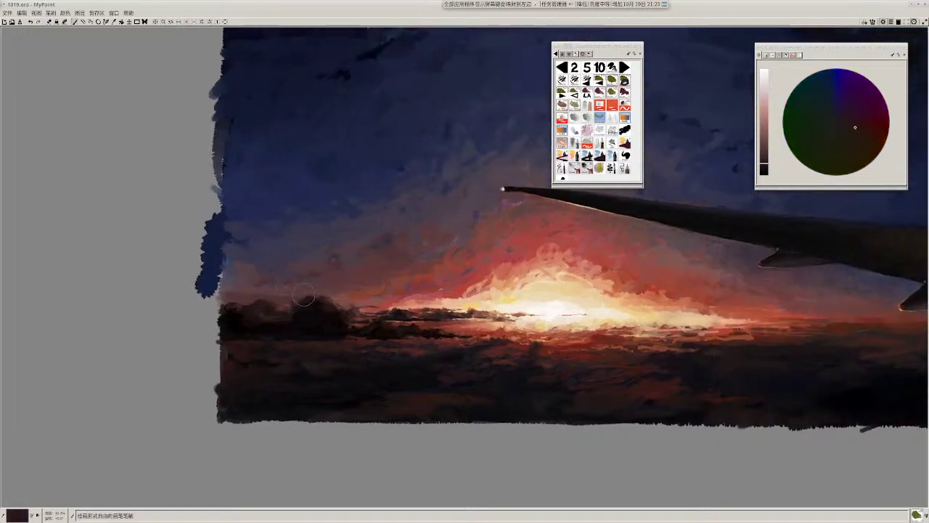
Step: Blend the sky between the far-left canvas edge and the large rounded cloud with sampled dark plum, dusty mauve and muted red
{"action": "left_click", "coordinate": [301, 298], "text": "ctrl"}
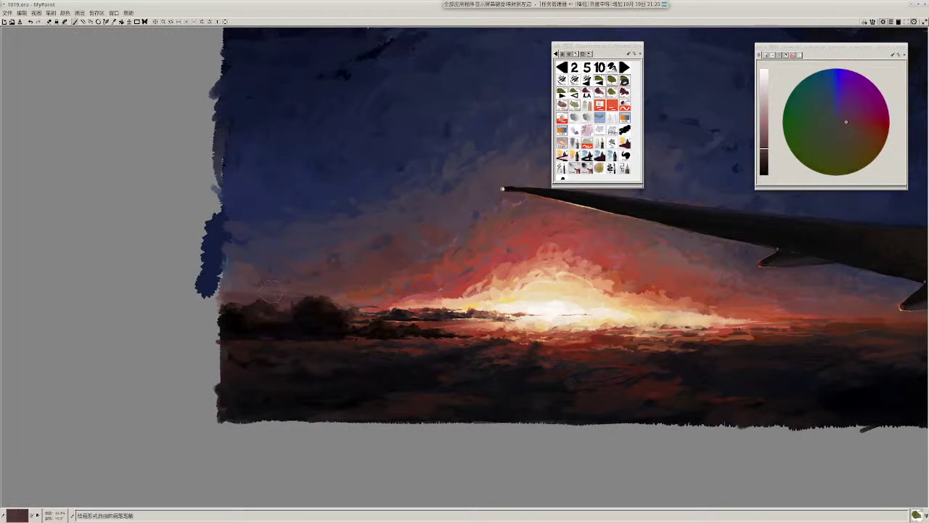
{"action": "left_click_drag", "start_coordinate": [245, 291], "coordinate": [227, 293]}
{"action": "left_click", "coordinate": [246, 294], "text": "ctrl"}
{"action": "left_click", "coordinate": [251, 289], "text": "ctrl"}
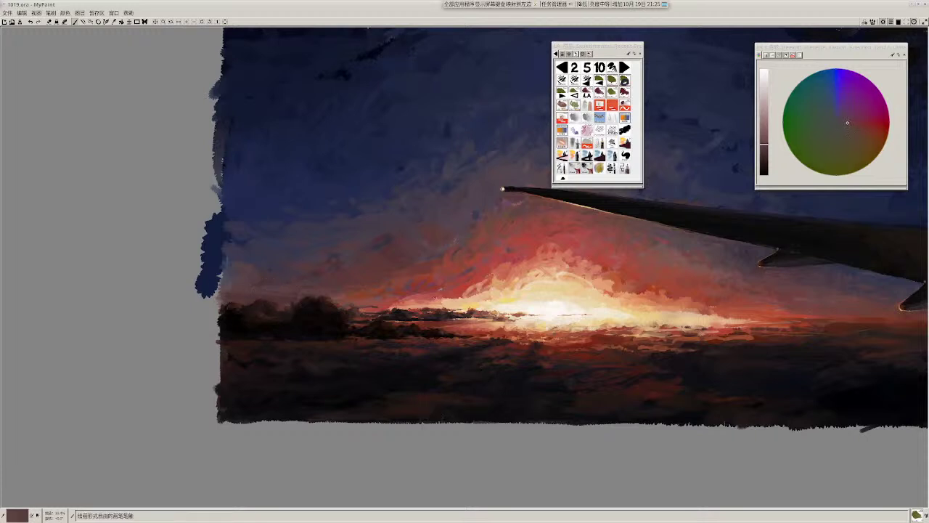
{"action": "left_click", "coordinate": [301, 286], "text": "ctrl"}
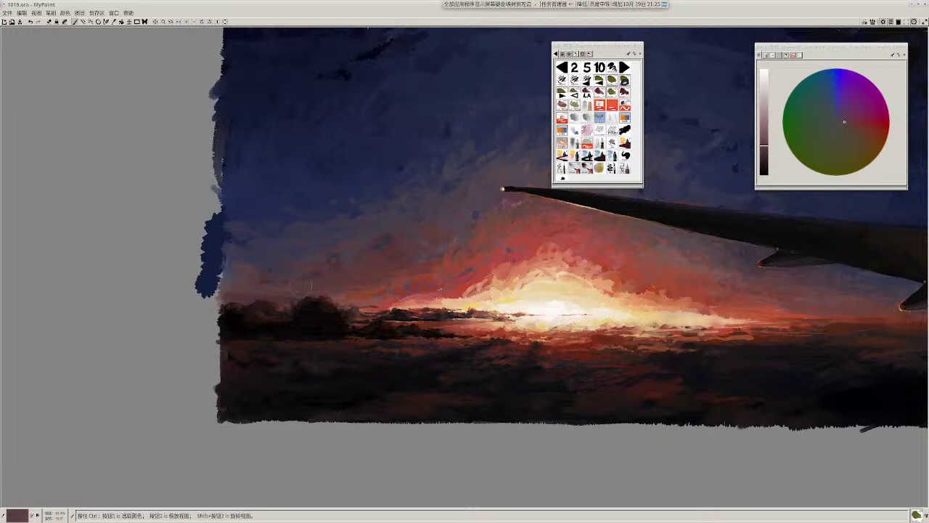
{"action": "left_click", "coordinate": [341, 311], "text": "ctrl"}
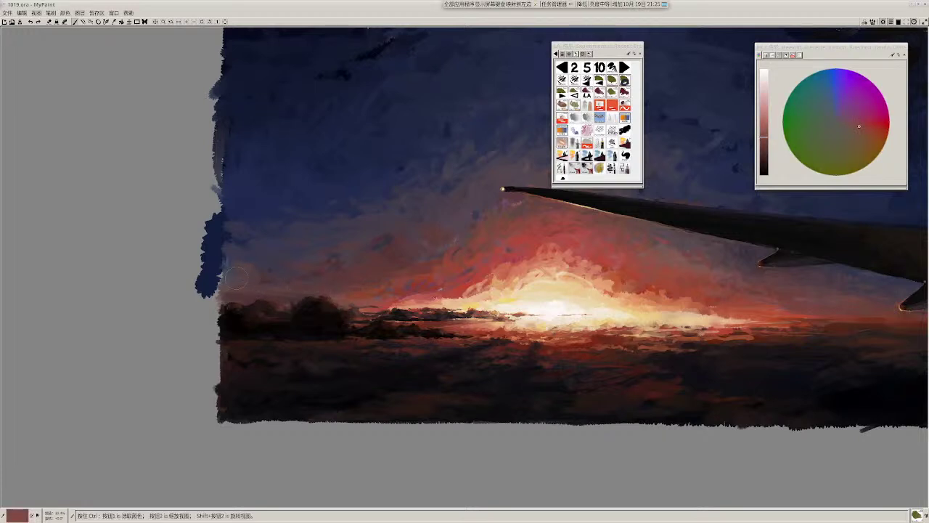
Step: Soften the haze directly above the low far-left clouds with sampled greyish mauve and dark plum
{"action": "left_click", "coordinate": [256, 288], "text": "ctrl"}
{"action": "left_click", "coordinate": [260, 290], "text": "ctrl"}
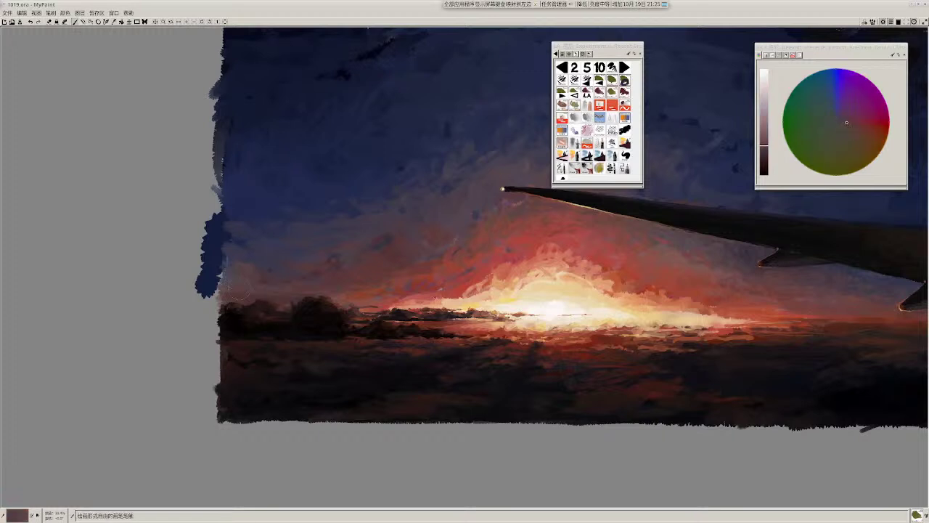
{"action": "left_click", "coordinate": [269, 292], "text": "ctrl"}
{"action": "left_click", "coordinate": [267, 293], "text": "ctrl"}
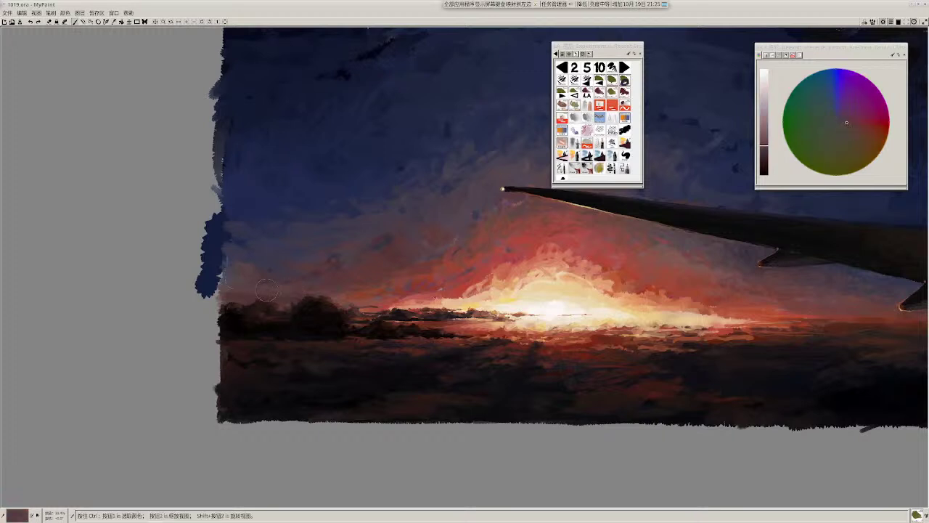
{"action": "left_click_drag", "start_coordinate": [266, 299], "coordinate": [269, 310]}
{"action": "left_click", "coordinate": [294, 292], "text": "ctrl"}
{"action": "left_click", "coordinate": [300, 301], "text": "ctrl"}
{"action": "left_click_drag", "start_coordinate": [301, 302], "coordinate": [285, 294]}
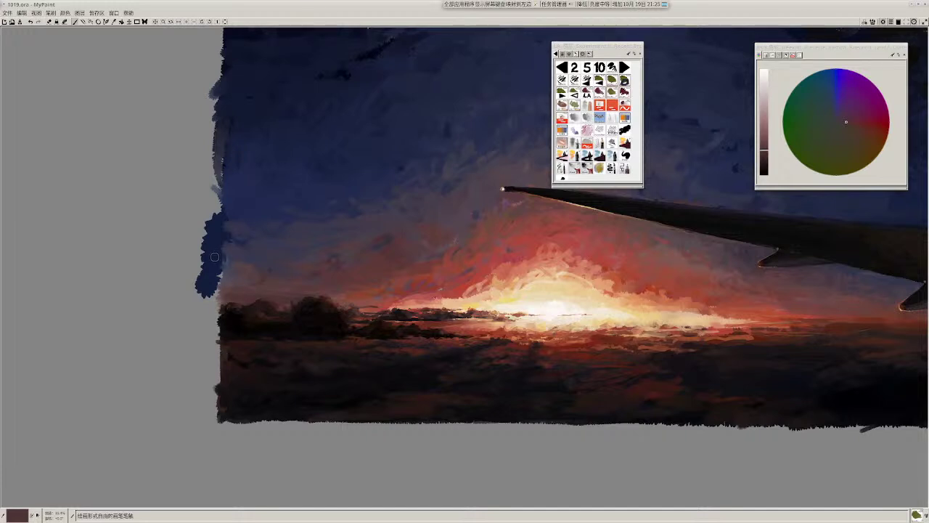
Step: Work sampled greyish purple and slate blue into the hazy sky just above the far-left clouds
{"action": "mouse_move", "coordinate": [532, 392]}
{"action": "left_mouse_down"}
{"action": "mouse_move", "coordinate": [497, 395]}
{"action": "mouse_move", "coordinate": [536, 380]}
{"action": "left_mouse_up"}
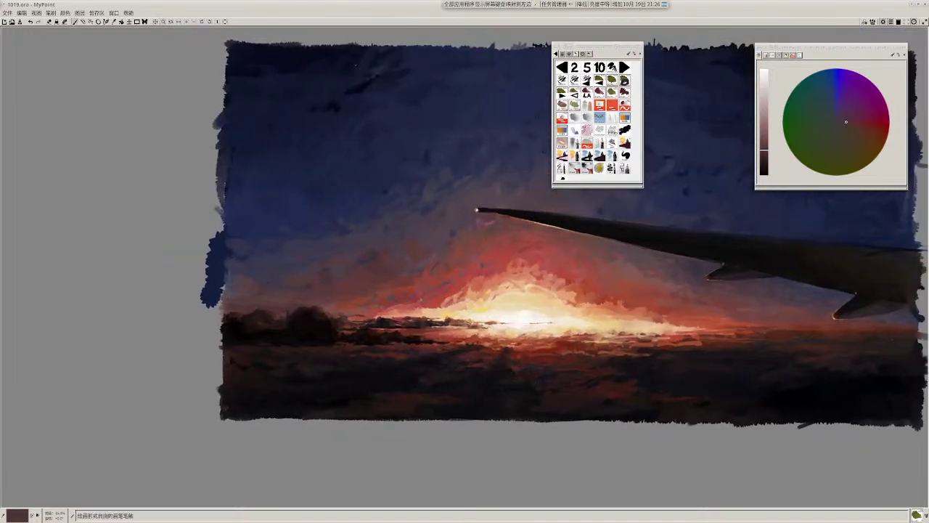
{"action": "left_click", "coordinate": [281, 304], "text": "ctrl"}
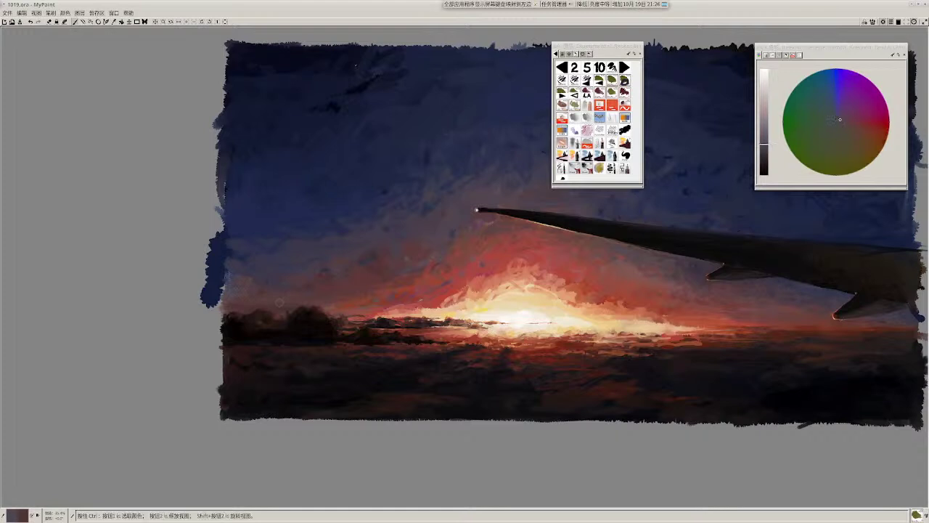
{"action": "left_click", "coordinate": [281, 303], "text": "ctrl"}
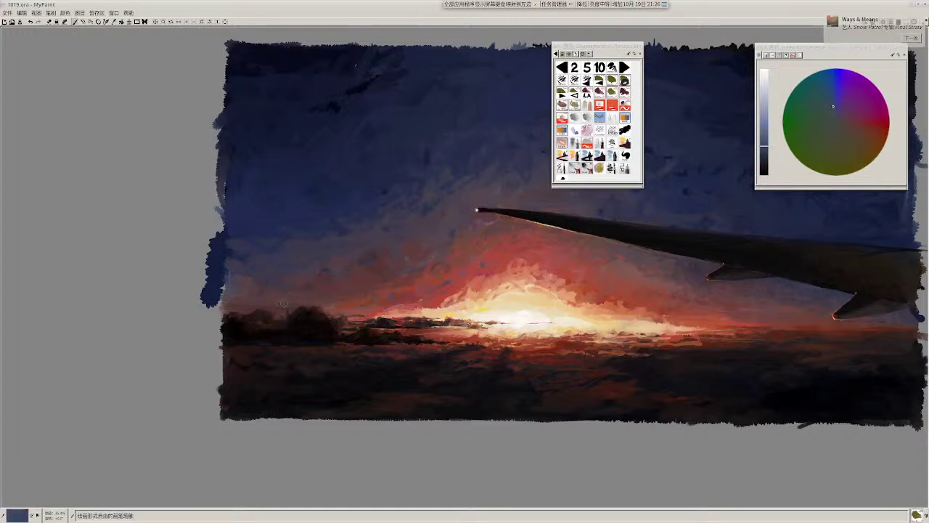
{"action": "left_click_drag", "start_coordinate": [446, 419], "coordinate": [419, 419]}
{"action": "scroll", "coordinate": [419, 420], "scroll_direction": "down", "scroll_amount": 2}
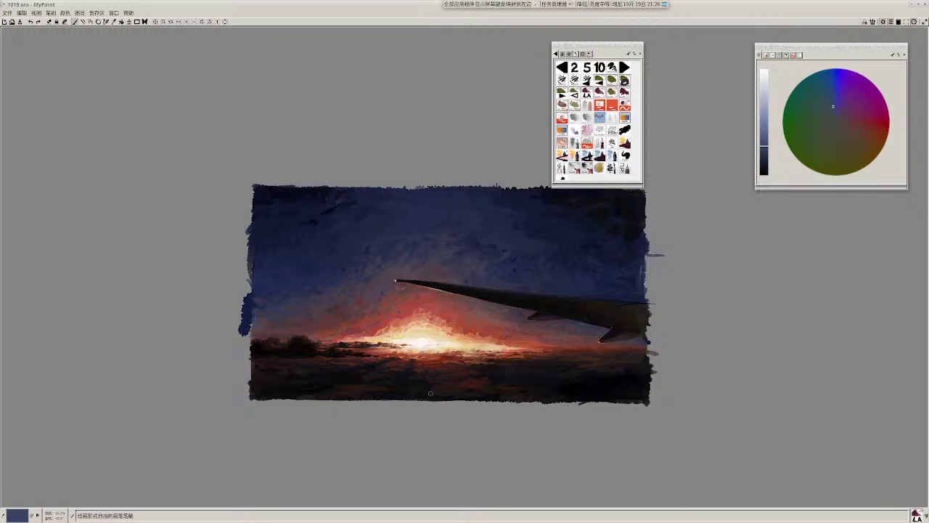
{"action": "scroll", "coordinate": [269, 296], "scroll_direction": "up", "scroll_amount": 1}
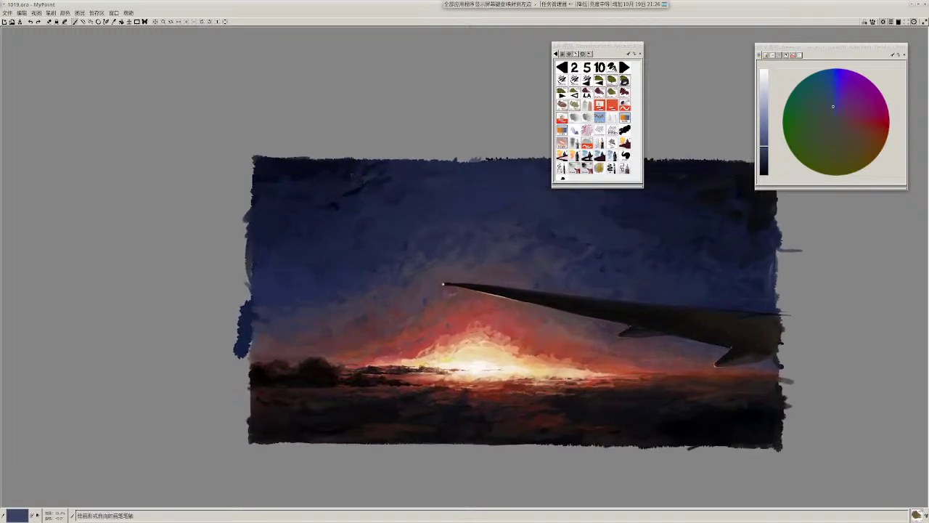
Step: Touch up the lower-left sky above the horizon clouds with sampled dark plum, greyish navy and brownish mauve
{"action": "left_click", "coordinate": [264, 342], "text": "ctrl"}
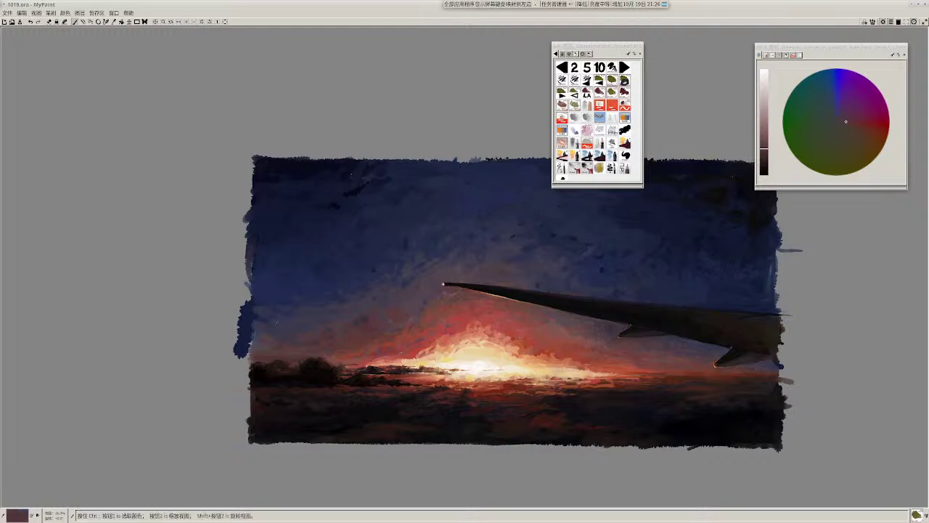
{"action": "left_click", "coordinate": [275, 332], "text": "ctrl"}
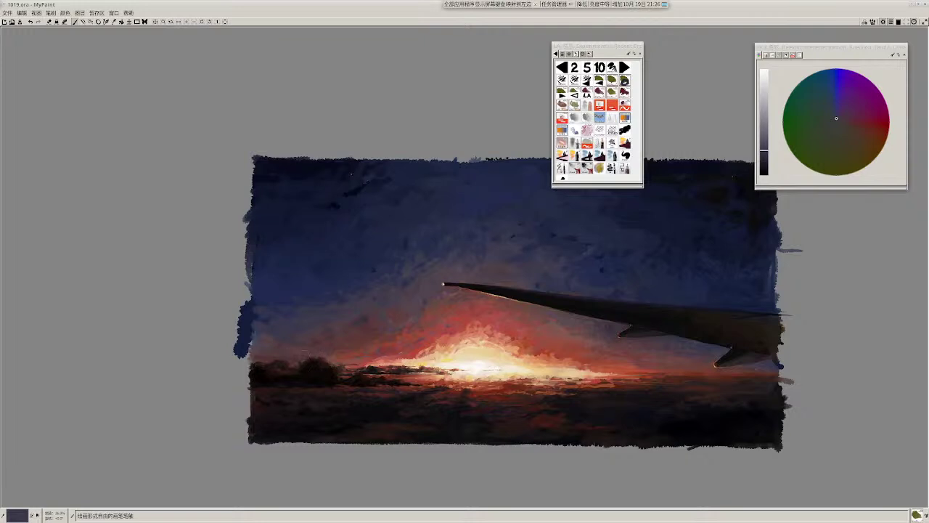
{"action": "key", "text": "ctrl+1"}
{"action": "key", "text": "1"}
{"action": "left_click", "coordinate": [313, 356], "text": "ctrl"}
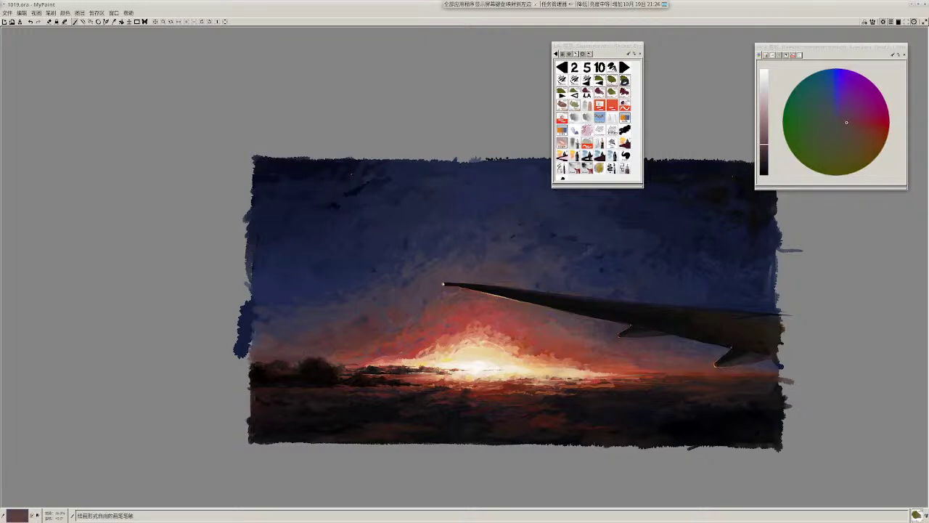
{"action": "left_click", "coordinate": [269, 352], "text": "ctrl"}
{"action": "left_click_drag", "start_coordinate": [471, 419], "coordinate": [675, 453]}
{"action": "left_click_drag", "start_coordinate": [613, 450], "coordinate": [310, 417]}
{"action": "scroll", "coordinate": [310, 420], "scroll_direction": "down", "scroll_amount": 1}
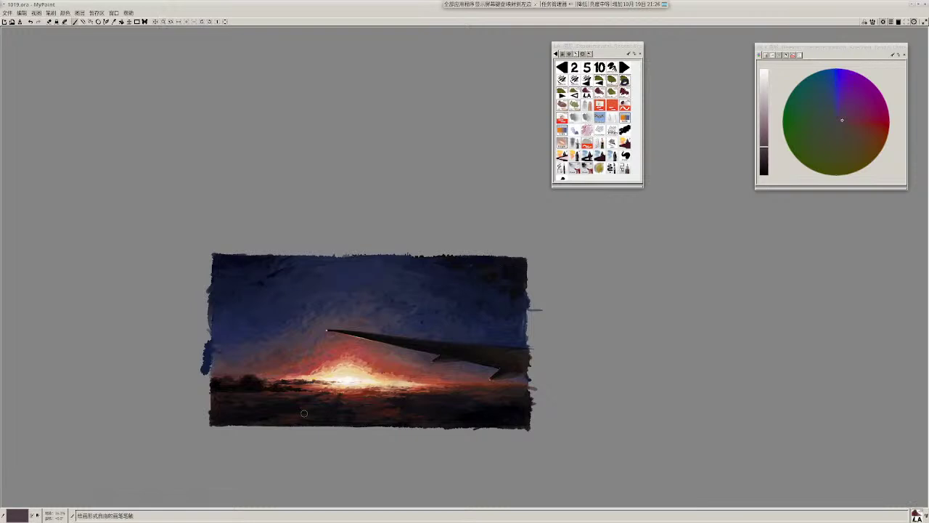
Step: Deepen the dark cloud layer below the wing with sampled black and near-black tones
{"action": "key", "text": "w"}
{"action": "left_click", "coordinate": [460, 408], "text": "ctrl"}
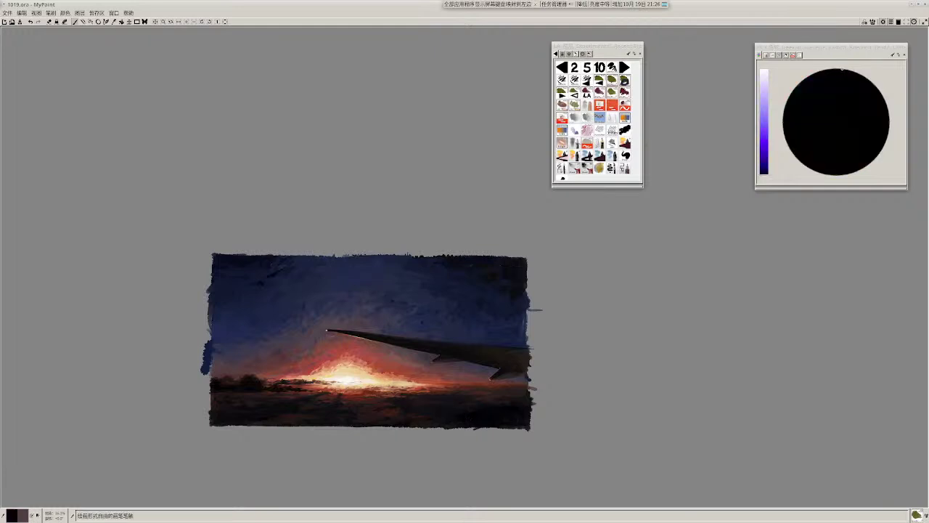
{"action": "mouse_move", "coordinate": [446, 410]}
{"action": "left_mouse_down"}
{"action": "mouse_move", "coordinate": [429, 410]}
{"action": "mouse_move", "coordinate": [441, 413]}
{"action": "left_mouse_up"}
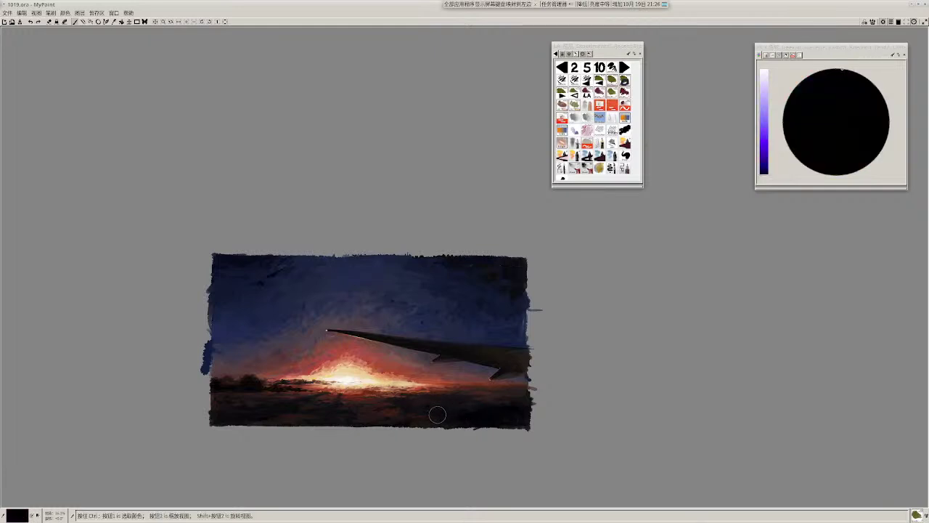
{"action": "left_click", "coordinate": [437, 415], "text": "ctrl"}
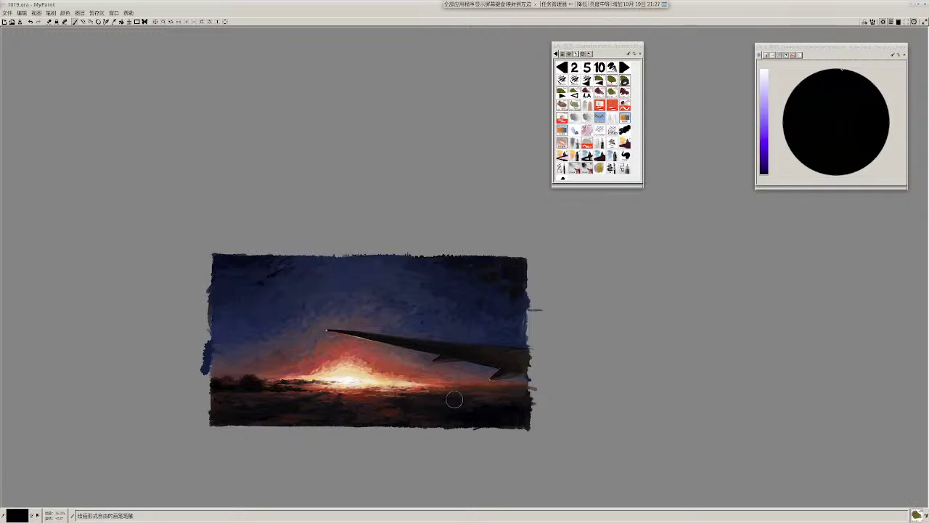
{"action": "left_click", "coordinate": [439, 397], "text": "ctrl"}
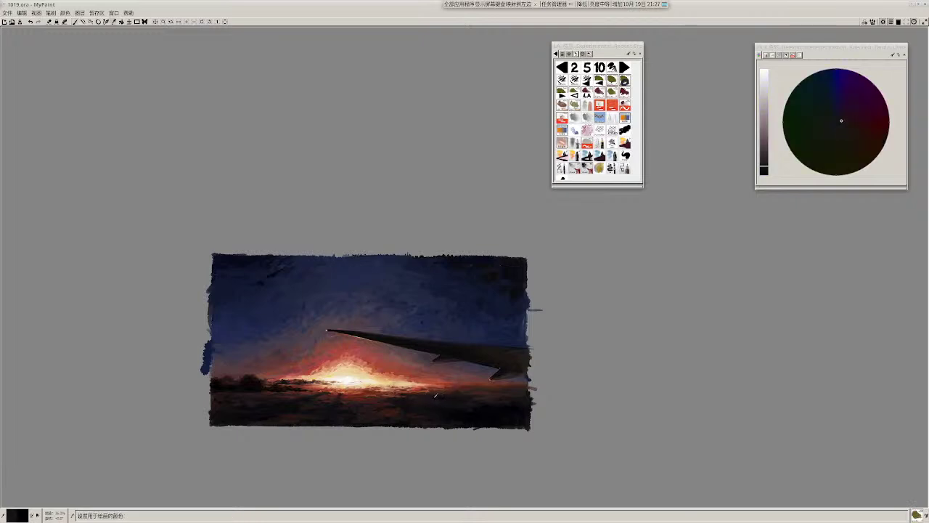
{"action": "left_click", "coordinate": [454, 398], "text": "ctrl"}
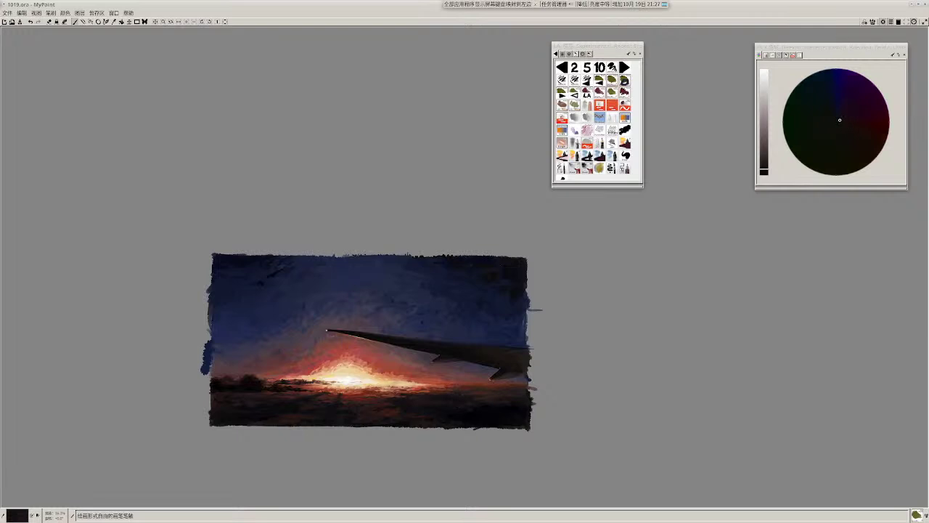
{"action": "left_click", "coordinate": [519, 415], "text": "ctrl"}
Step: Rework the upper edge of the wing near the right canvas edge with sampled near-black blues
{"action": "scroll", "coordinate": [495, 411], "scroll_direction": "up", "scroll_amount": 2}
{"action": "scroll", "coordinate": [541, 328], "scroll_direction": "up", "scroll_amount": 1}
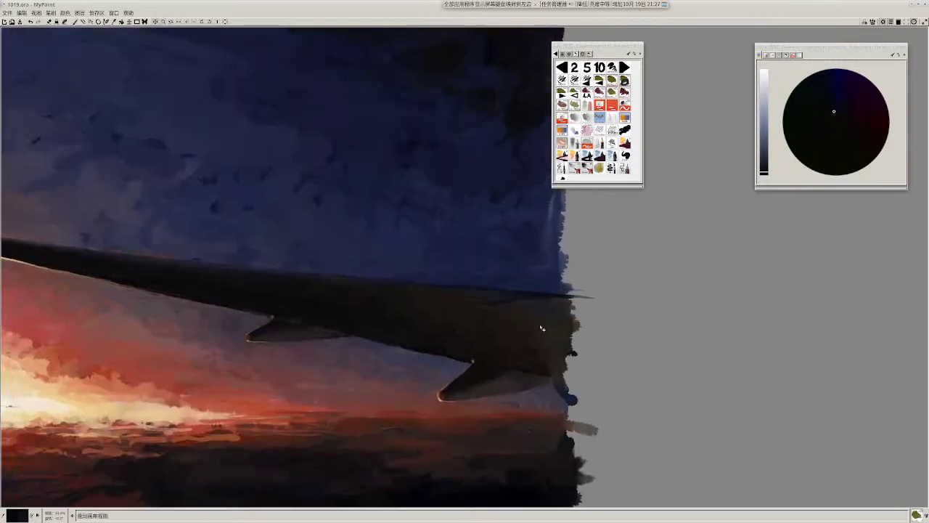
{"action": "left_click_drag", "start_coordinate": [542, 328], "coordinate": [562, 335]}
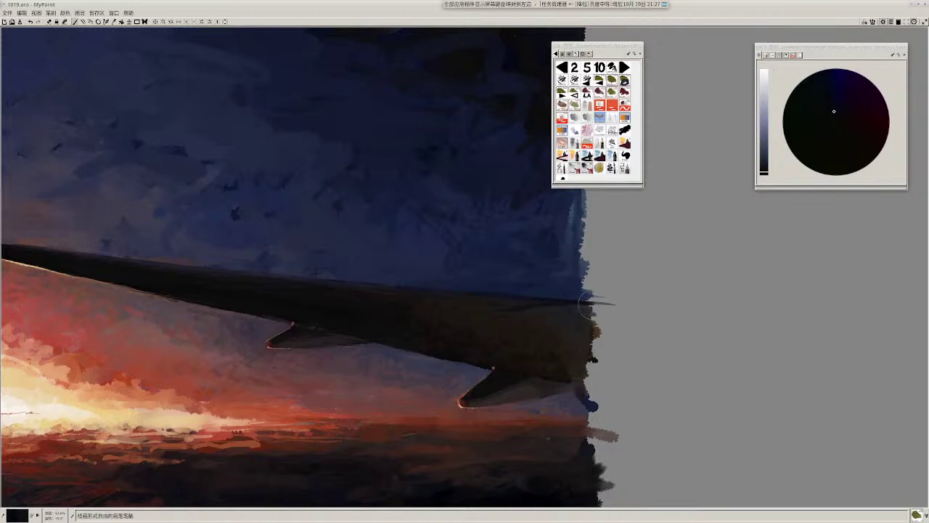
{"action": "key", "text": "r"}
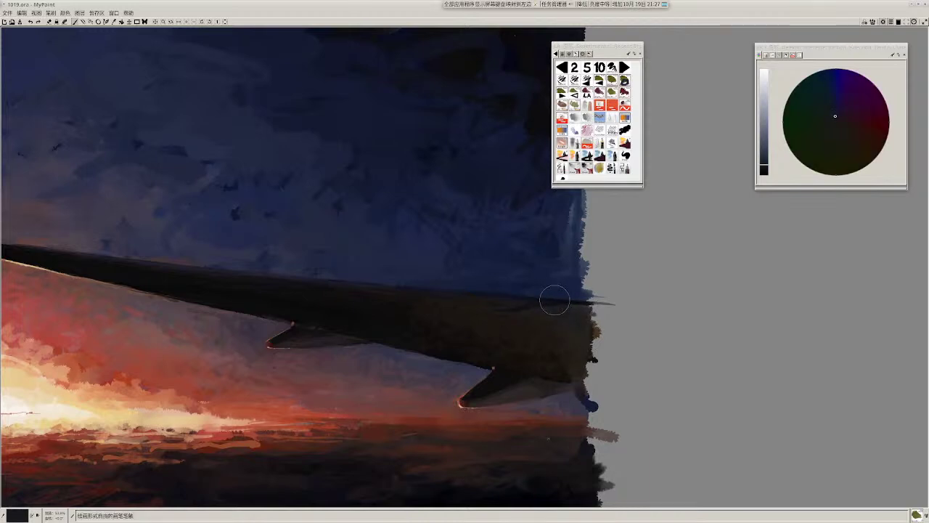
{"action": "left_click", "coordinate": [554, 302], "text": "ctrl"}
{"action": "left_click", "coordinate": [526, 308], "text": "ctrl"}
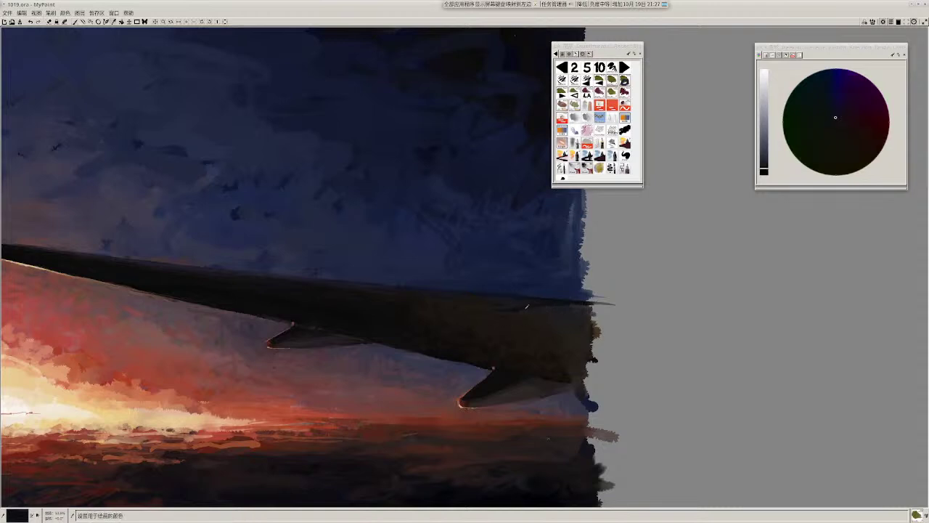
{"action": "left_click", "coordinate": [566, 316], "text": "ctrl"}
{"action": "left_click_drag", "start_coordinate": [548, 309], "coordinate": [609, 326]}
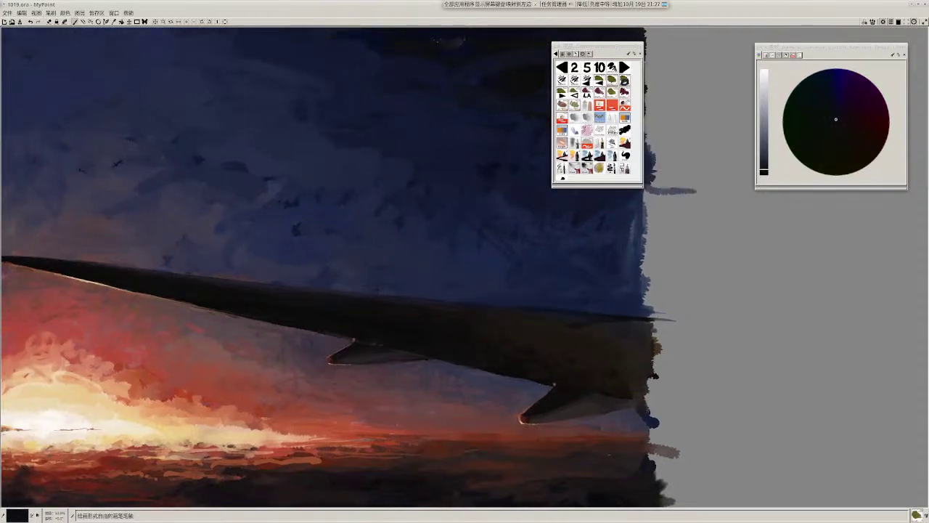
Step: Refine the wing root's upper surface using a smaller brush and sampled near-black blue and dark brown
{"action": "left_click", "coordinate": [515, 315], "text": "ctrl"}
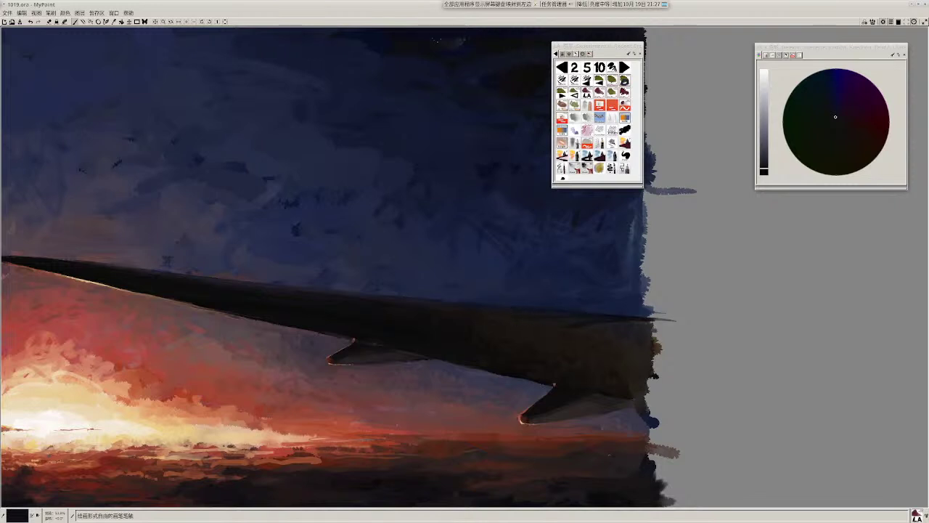
{"action": "left_click", "coordinate": [519, 321], "text": "ctrl"}
{"action": "mouse_move", "coordinate": [606, 337]}
{"action": "left_mouse_down"}
{"action": "mouse_move", "coordinate": [603, 330]}
{"action": "mouse_move", "coordinate": [599, 344]}
{"action": "left_mouse_up"}
{"action": "left_click", "coordinate": [527, 319], "text": "ctrl"}
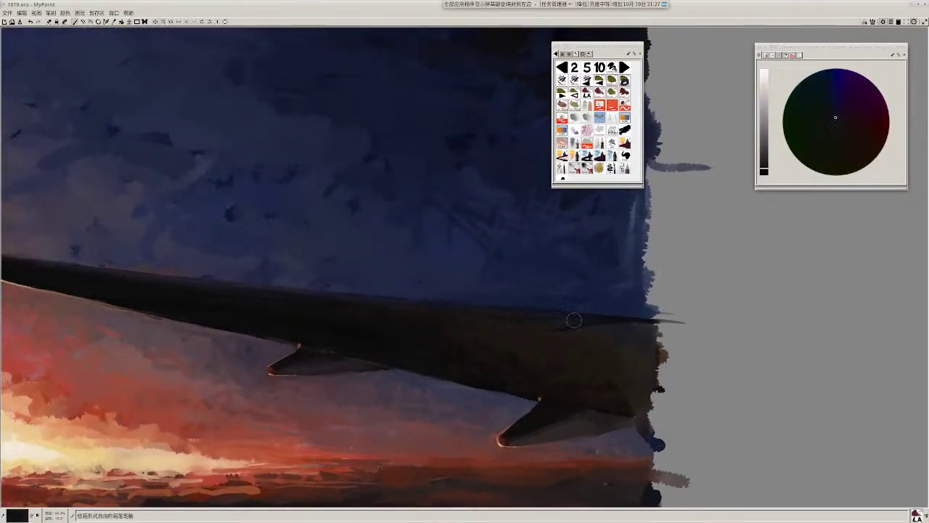
{"action": "left_click", "coordinate": [582, 332], "text": "ctrl"}
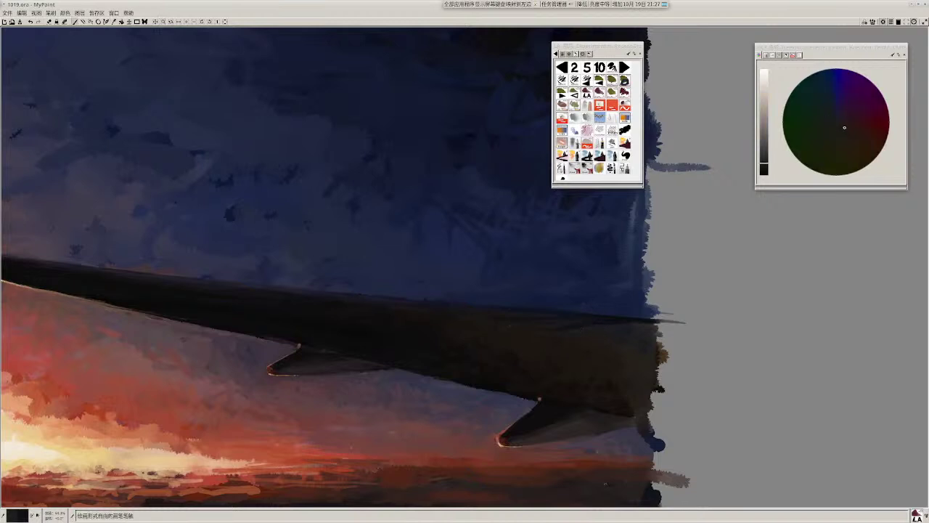
{"action": "left_click", "coordinate": [568, 321], "text": "ctrl"}
{"action": "left_click", "coordinate": [568, 317], "text": "ctrl"}
Step: Blend the dark upper band of the wing into its brown surface with repeatedly sampled near-black and dark brown tones
{"action": "scroll", "coordinate": [521, 307], "scroll_direction": "down", "scroll_amount": 5}
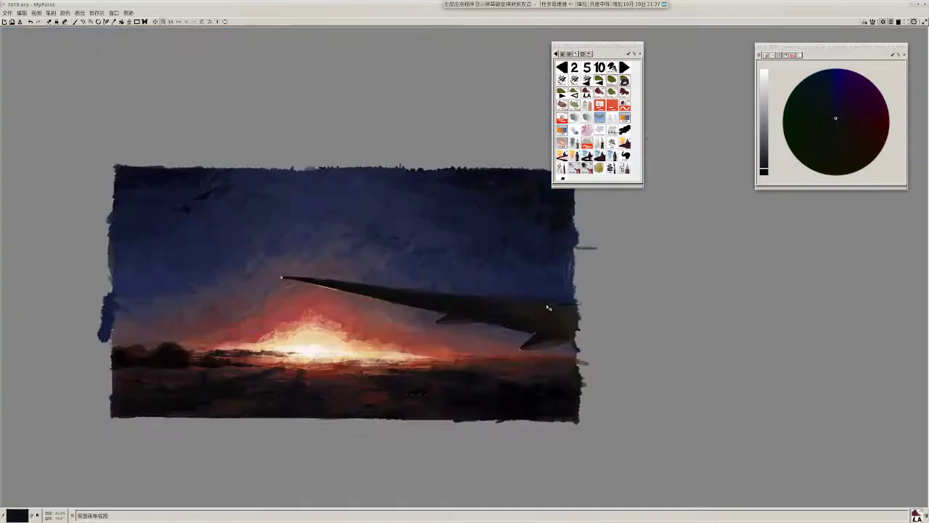
{"action": "scroll", "coordinate": [540, 358], "scroll_direction": "up", "scroll_amount": 5}
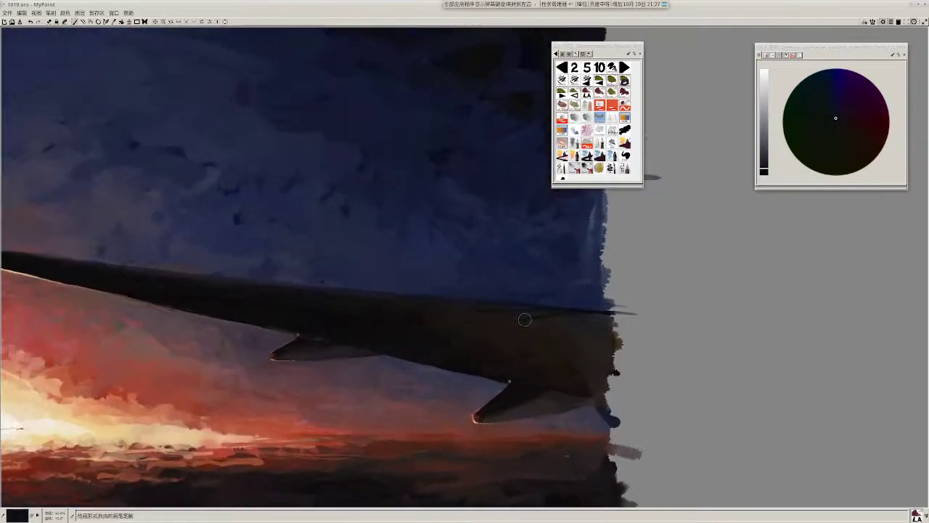
{"action": "left_click", "coordinate": [542, 321], "text": "ctrl"}
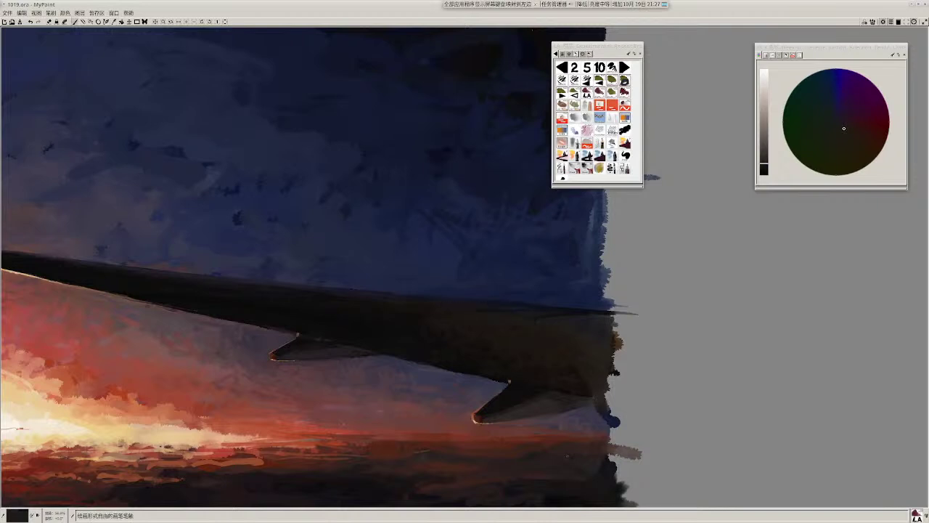
{"action": "left_click", "coordinate": [504, 318], "text": "ctrl"}
{"action": "left_click", "coordinate": [447, 308], "text": "ctrl"}
{"action": "left_click", "coordinate": [520, 317], "text": "ctrl"}
{"action": "left_click", "coordinate": [529, 314], "text": "ctrl"}
{"action": "left_click", "coordinate": [501, 313], "text": "ctrl"}
{"action": "left_click", "coordinate": [491, 309], "text": "ctrl"}
Step: Smooth the wing root's upper surface with repeatedly sampled near-black and dark brown tones
{"action": "left_click_drag", "start_coordinate": [540, 329], "coordinate": [542, 326]}
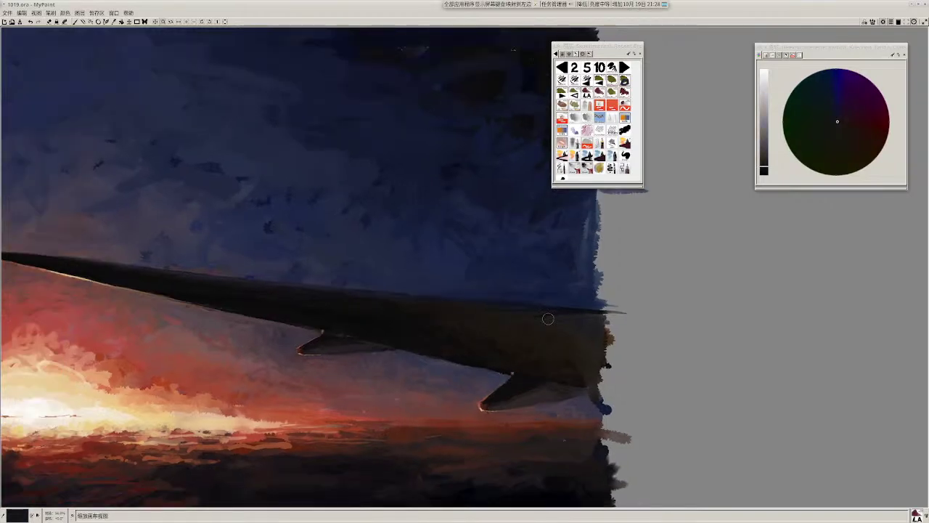
{"action": "left_click", "coordinate": [531, 314], "text": "ctrl"}
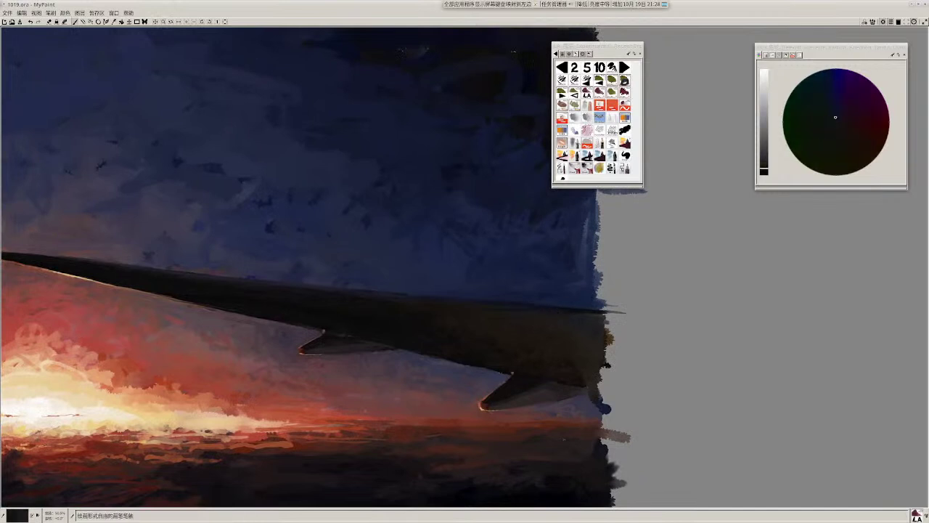
{"action": "left_click", "coordinate": [528, 309], "text": "ctrl"}
{"action": "left_click_drag", "start_coordinate": [599, 341], "coordinate": [591, 345]}
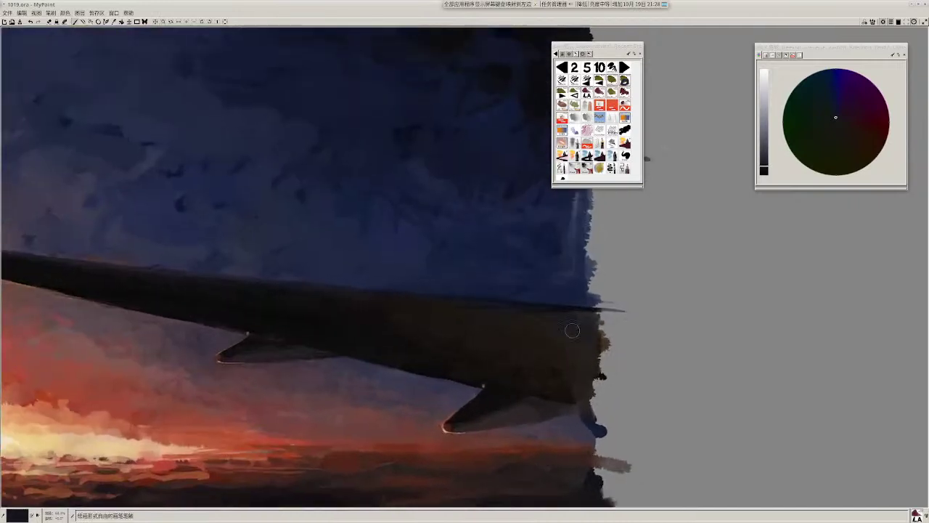
{"action": "left_click", "coordinate": [461, 310], "text": "ctrl"}
{"action": "left_click_drag", "start_coordinate": [426, 402], "coordinate": [433, 373]}
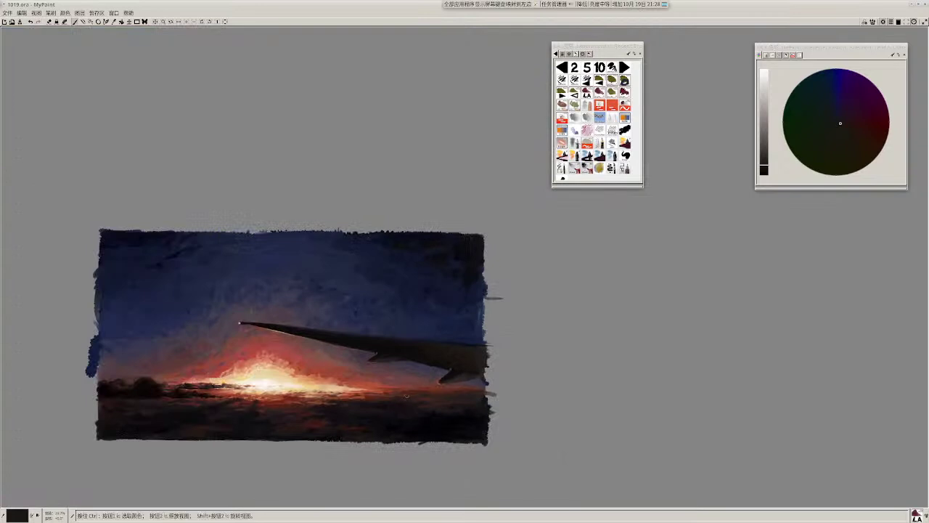
Step: Refine the sky along the outer wing's upper edge with sampled muted blue and grey-purple tones
{"action": "scroll", "coordinate": [433, 368], "scroll_direction": "down", "scroll_amount": 3}
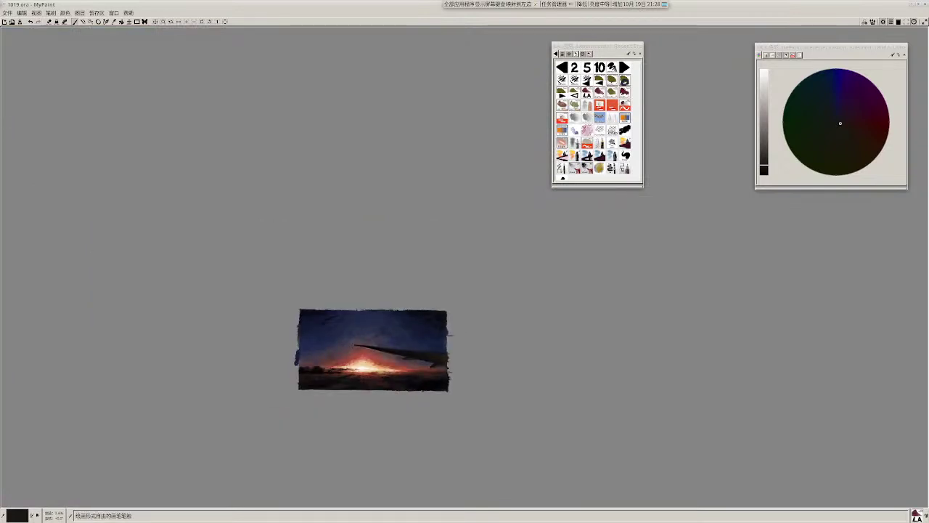
{"action": "scroll", "coordinate": [419, 351], "scroll_direction": "up", "scroll_amount": 5}
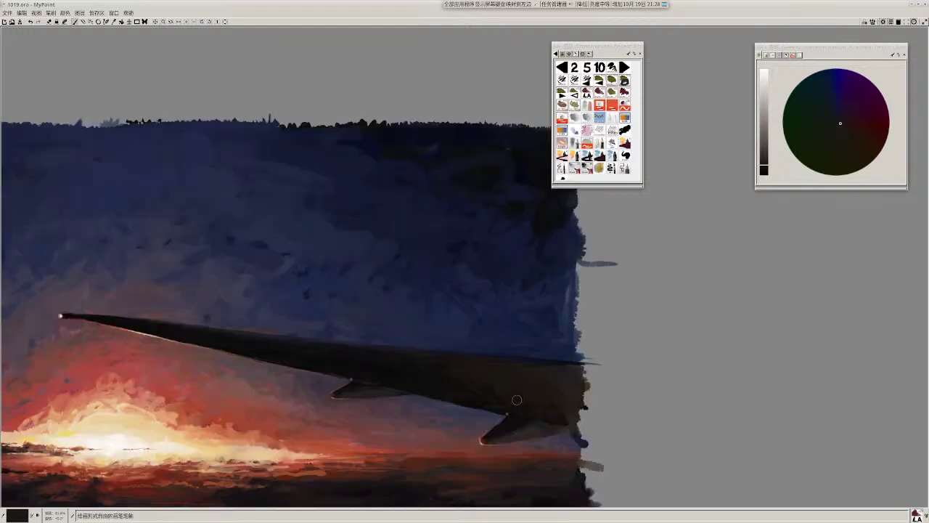
{"action": "left_click_drag", "start_coordinate": [473, 386], "coordinate": [546, 358]}
{"action": "left_click", "coordinate": [300, 295], "text": "ctrl"}
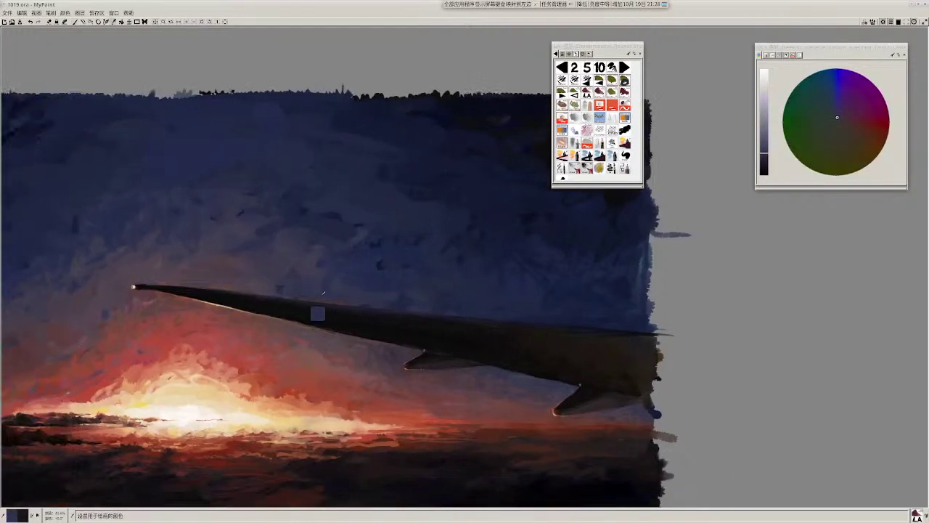
{"action": "left_click", "coordinate": [320, 309], "text": "ctrl"}
{"action": "left_click", "coordinate": [268, 286], "text": "ctrl"}
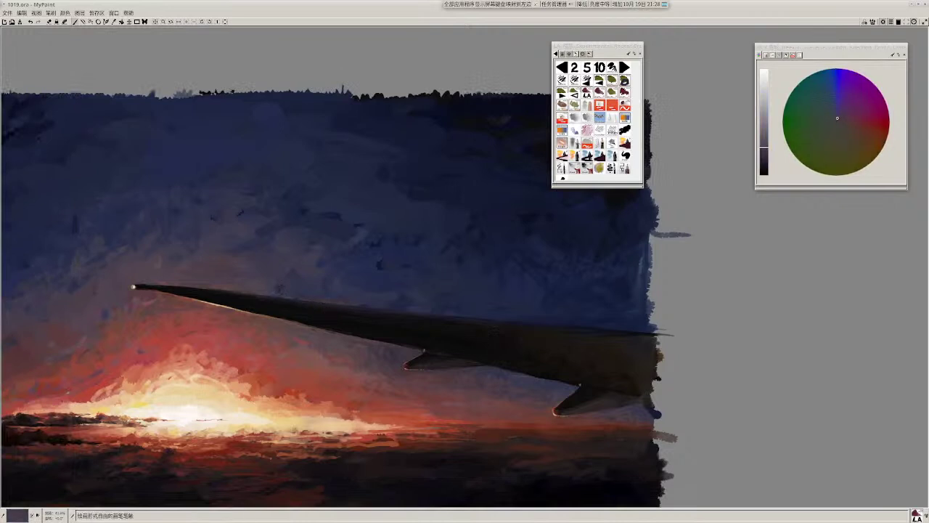
{"action": "left_click", "coordinate": [326, 317], "text": "ctrl"}
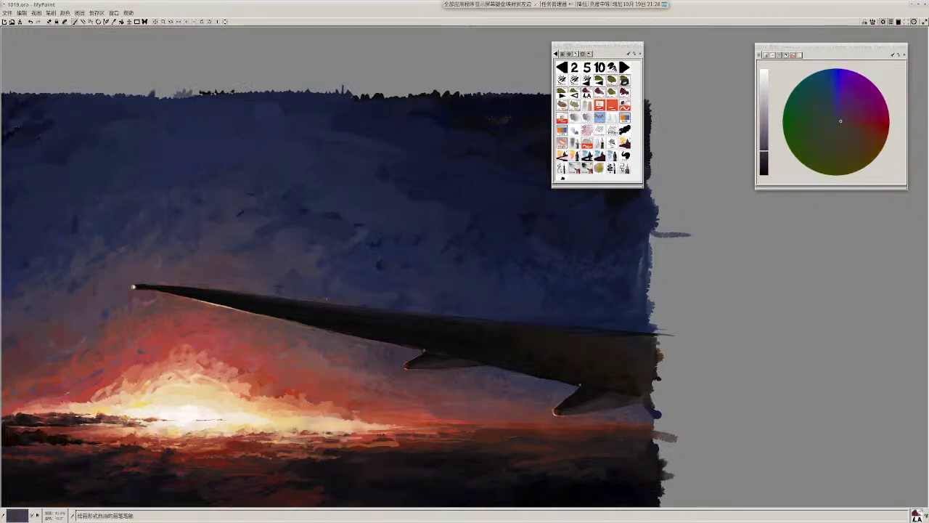
{"action": "left_click", "coordinate": [336, 296], "text": "ctrl"}
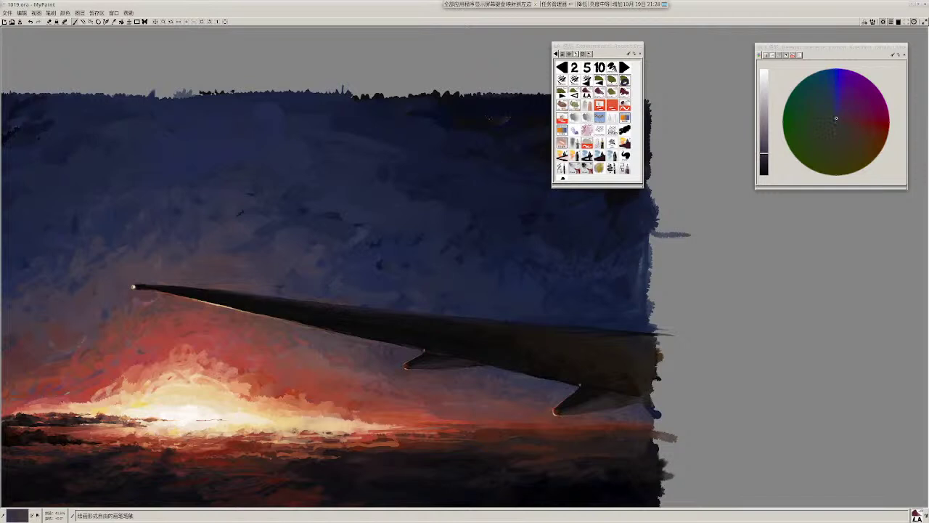
{"action": "left_click", "coordinate": [275, 292], "text": "ctrl"}
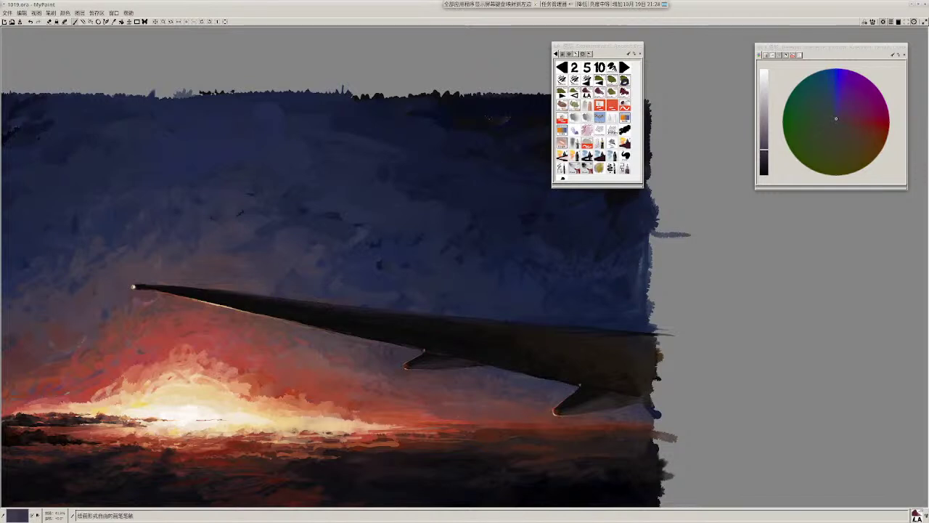
Step: Blend the sky above the wing tip and outer wing with sampled dusky purple and slate blue, using a larger brush
{"action": "left_click_drag", "start_coordinate": [276, 292], "coordinate": [382, 299]}
{"action": "left_click", "coordinate": [256, 297], "text": "ctrl"}
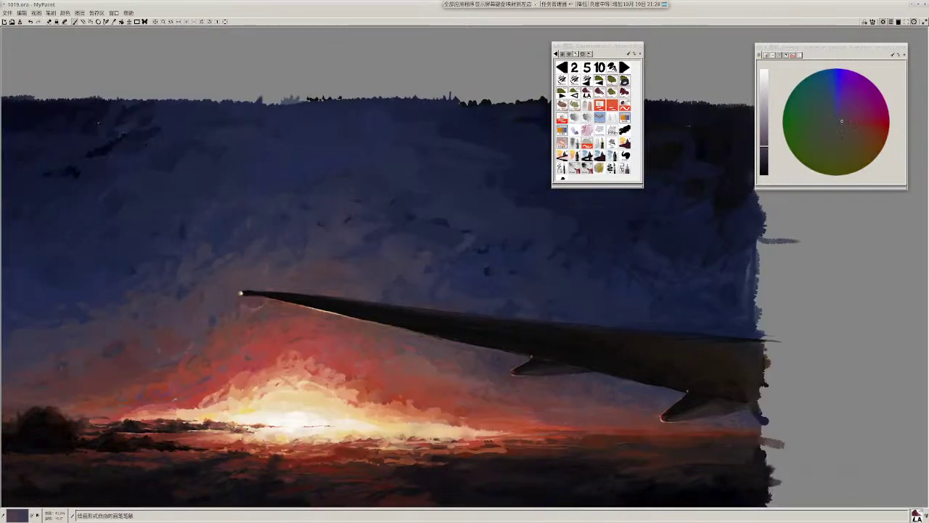
{"action": "left_click", "coordinate": [309, 261], "text": "ctrl"}
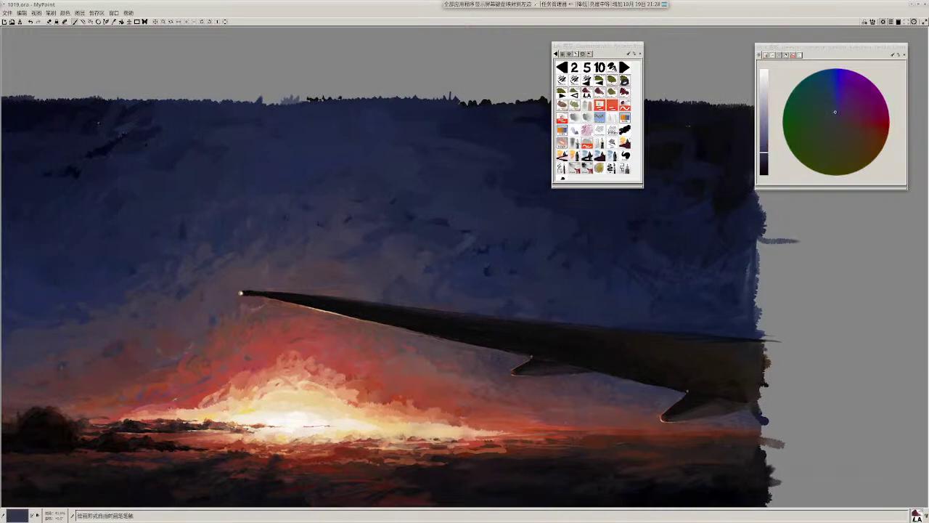
{"action": "left_click", "coordinate": [359, 251], "text": "ctrl"}
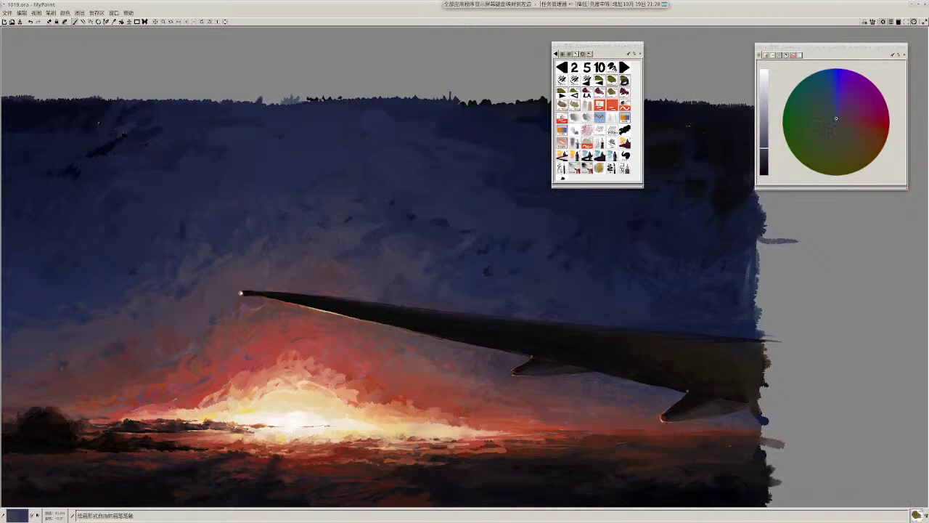
{"action": "left_click_drag", "start_coordinate": [617, 304], "coordinate": [595, 295]}
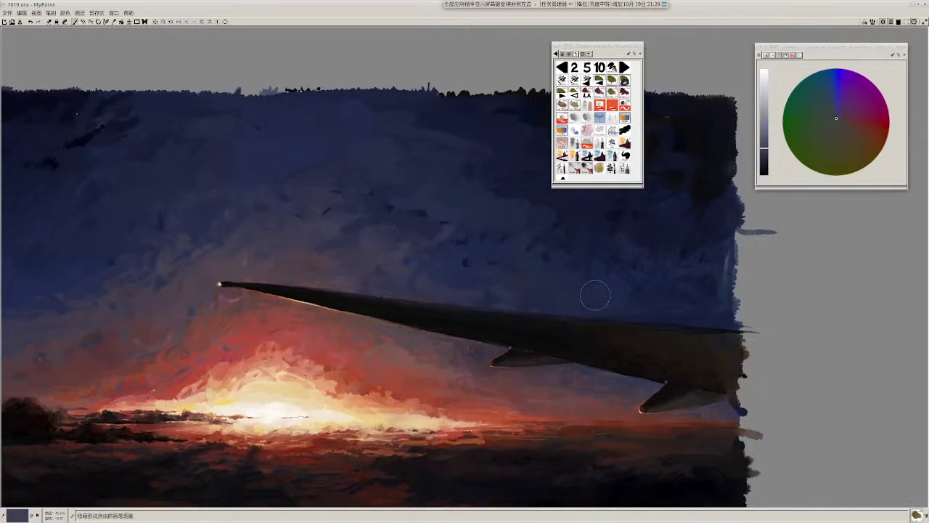
Step: Skip through the music player's tracks to "Mr Haze" by Texas and close the player controls
{"action": "left_click", "coordinate": [571, 4]}
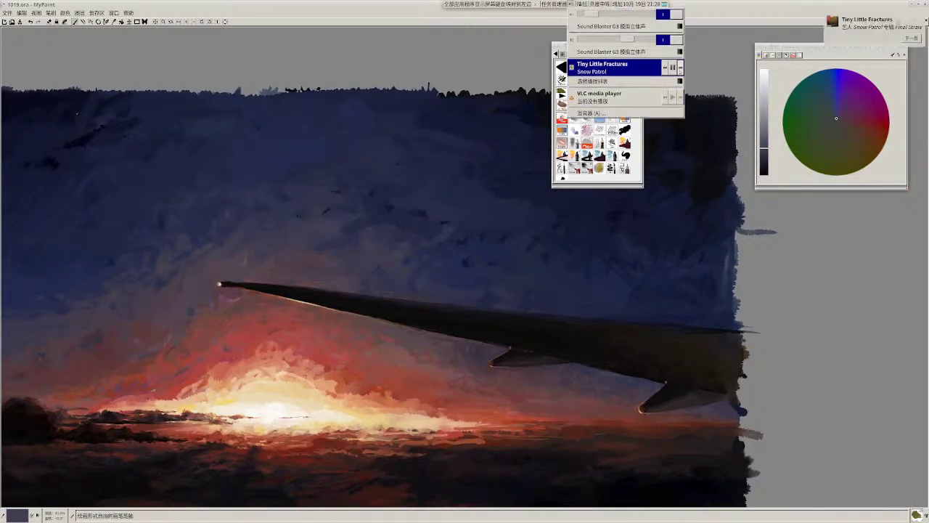
{"action": "left_click", "coordinate": [680, 71]}
{"action": "left_click", "coordinate": [680, 71]}
{"action": "left_click", "coordinate": [680, 70]}
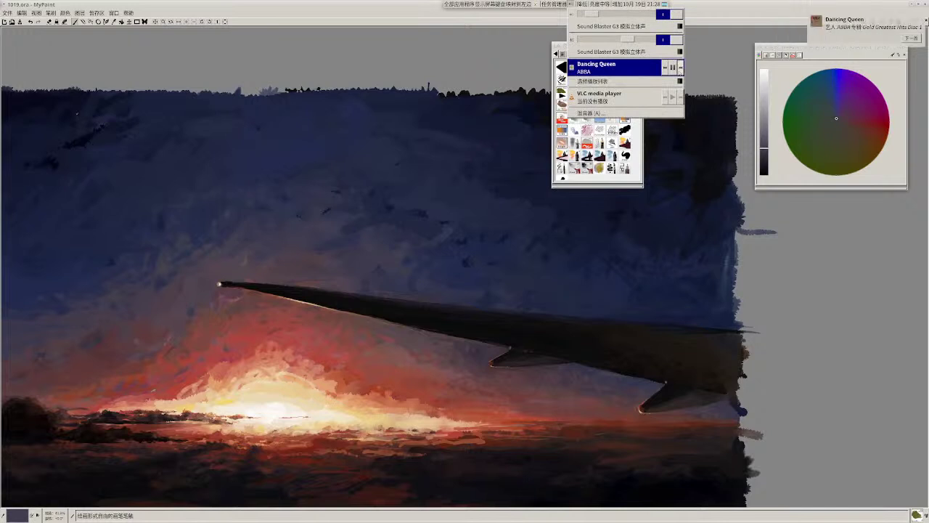
{"action": "left_click", "coordinate": [680, 70]}
{"action": "left_click", "coordinate": [681, 70]}
{"action": "left_click", "coordinate": [681, 70]}
{"action": "left_click", "coordinate": [681, 71]}
{"action": "left_click", "coordinate": [681, 70]}
{"action": "left_click", "coordinate": [681, 71]}
{"action": "left_click", "coordinate": [681, 70]}
{"action": "left_click", "coordinate": [681, 71]}
{"action": "left_click", "coordinate": [680, 67]}
{"action": "left_click", "coordinate": [680, 66]}
{"action": "left_click", "coordinate": [681, 67]}
{"action": "left_click", "coordinate": [680, 67]}
{"action": "left_click", "coordinate": [680, 67]}
{"action": "left_click", "coordinate": [680, 66]}
{"action": "left_click", "coordinate": [681, 67]}
{"action": "left_click", "coordinate": [680, 67]}
{"action": "left_click", "coordinate": [680, 67]}
{"action": "left_click", "coordinate": [680, 67]}
{"action": "left_click", "coordinate": [681, 67]}
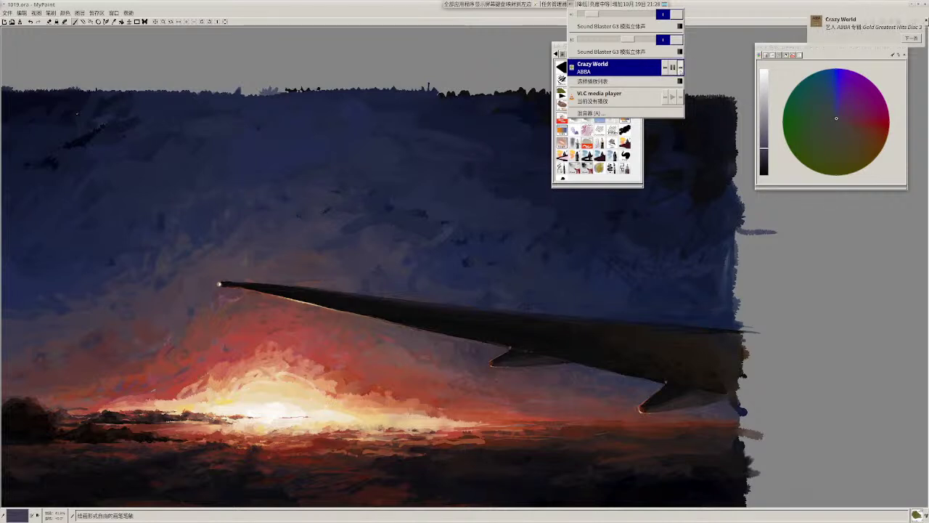
{"action": "left_click", "coordinate": [681, 67]}
{"action": "left_click", "coordinate": [680, 67]}
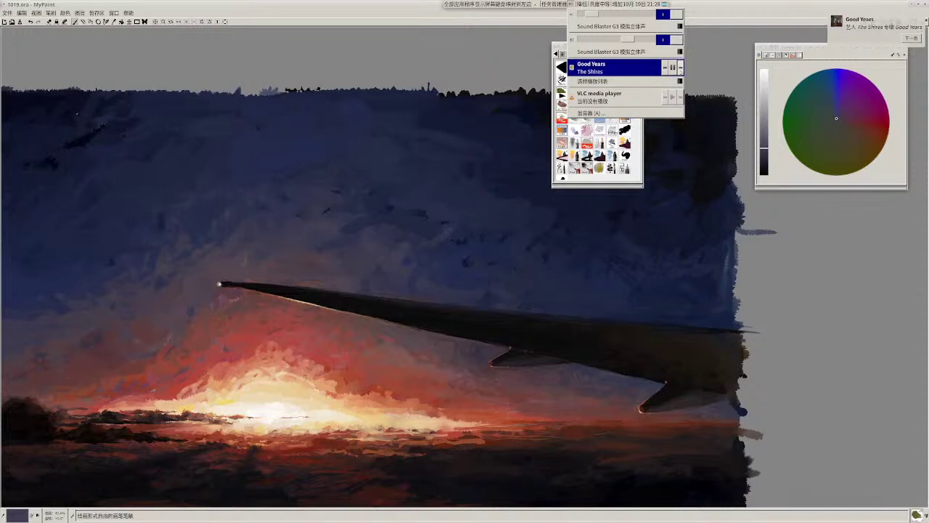
{"action": "left_click", "coordinate": [681, 71]}
{"action": "left_click", "coordinate": [681, 70]}
{"action": "left_click", "coordinate": [681, 70]}
{"action": "left_click", "coordinate": [681, 70]}
{"action": "left_click", "coordinate": [681, 70]}
{"action": "left_click", "coordinate": [681, 70]}
{"action": "left_click", "coordinate": [664, 72]}
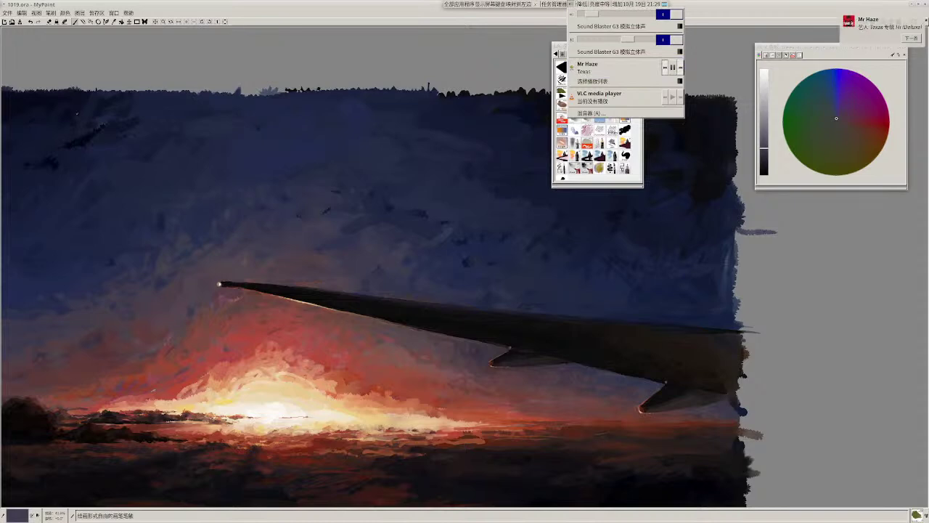
{"action": "left_click", "coordinate": [570, 4]}
Step: Touch up the wing tip beside its white light with sampled dark mauve and dark grey
{"action": "left_click_drag", "start_coordinate": [392, 383], "coordinate": [398, 378]}
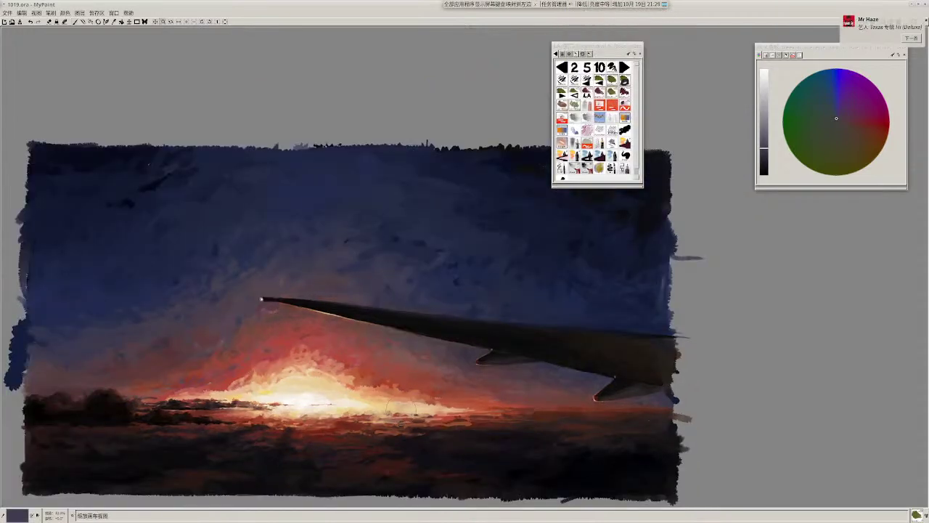
{"action": "scroll", "coordinate": [279, 291], "scroll_direction": "up", "scroll_amount": 2}
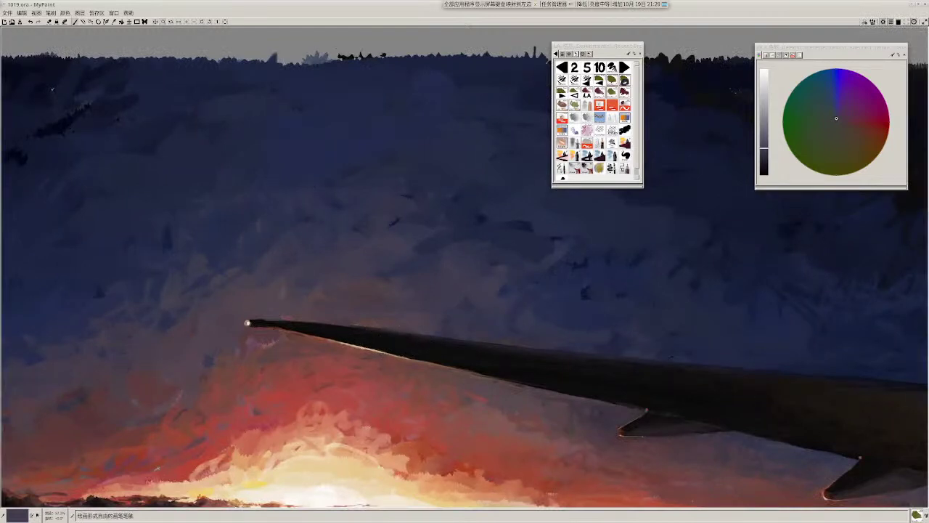
{"action": "left_click_drag", "start_coordinate": [367, 349], "coordinate": [439, 332]}
{"action": "key", "text": "r"}
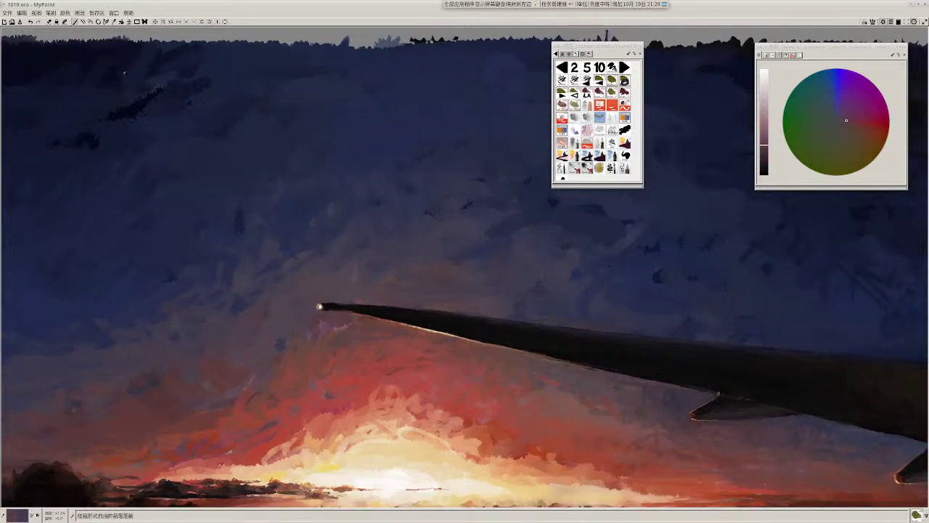
{"action": "left_click_drag", "start_coordinate": [348, 324], "coordinate": [341, 340]}
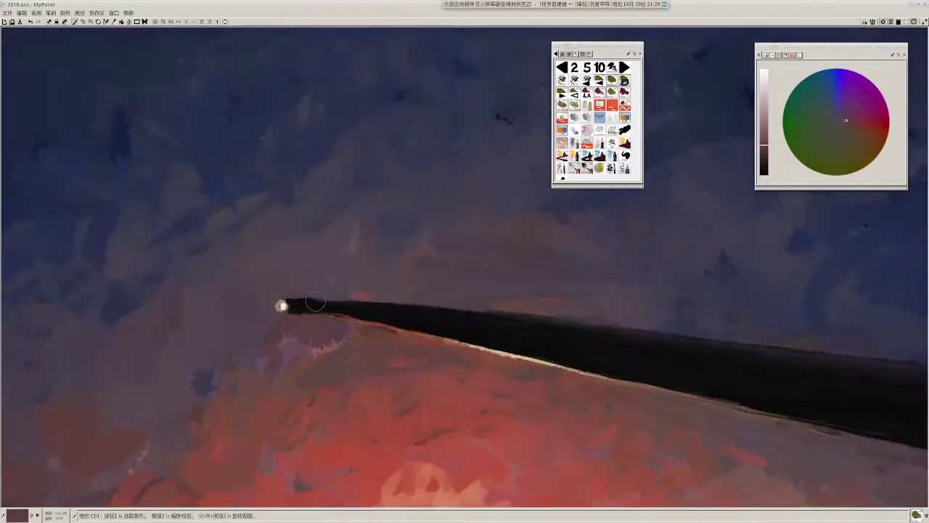
{"action": "key", "text": "r"}
{"action": "key", "text": "r"}
{"action": "left_click_drag", "start_coordinate": [296, 298], "coordinate": [288, 300]}
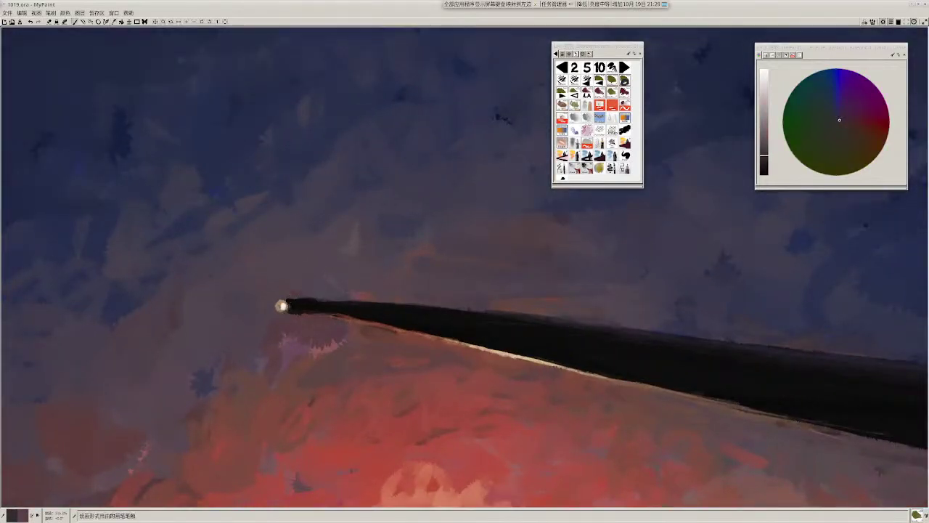
Step: Darken the narrow part of the wing just behind the tip light with sampled near-black tones
{"action": "left_click", "coordinate": [319, 301], "text": "ctrl"}
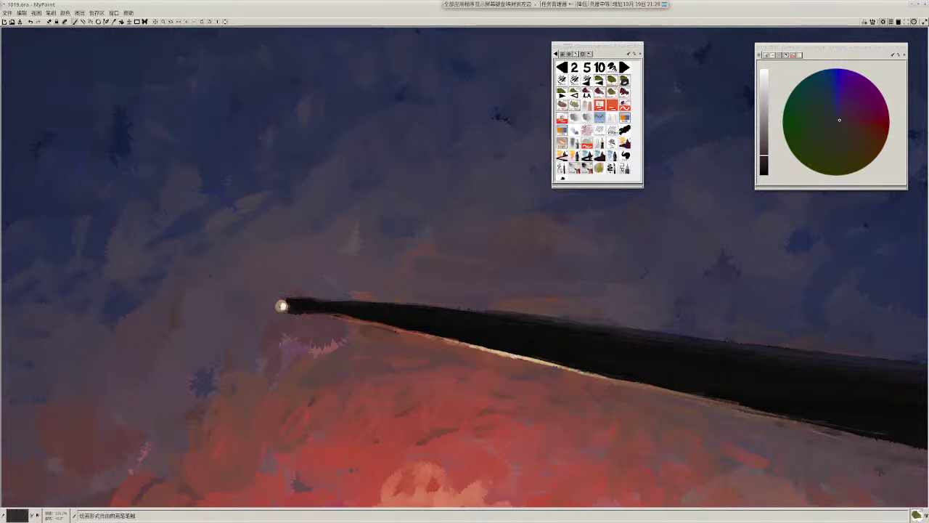
{"action": "left_click", "coordinate": [330, 304], "text": "ctrl"}
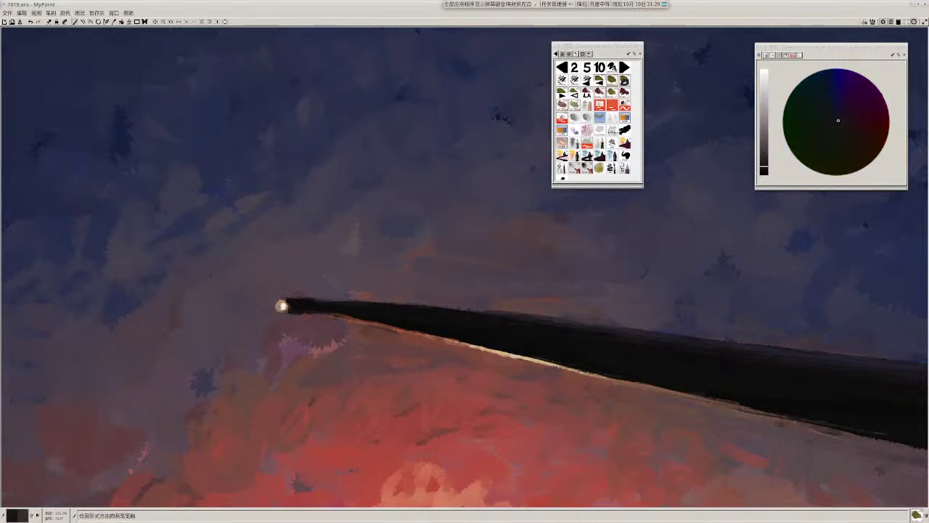
{"action": "left_click", "coordinate": [312, 304], "text": "ctrl"}
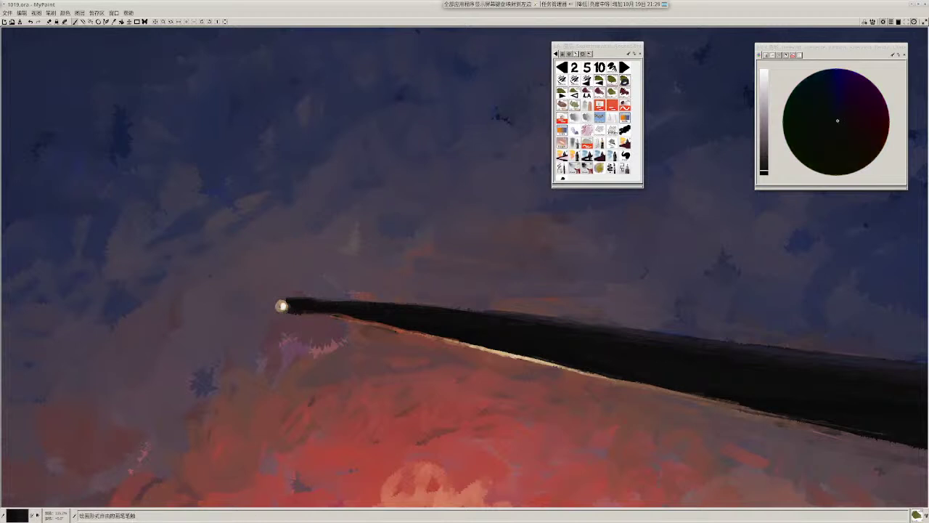
{"action": "left_click", "coordinate": [335, 303], "text": "ctrl"}
{"action": "left_click", "coordinate": [334, 302], "text": "ctrl"}
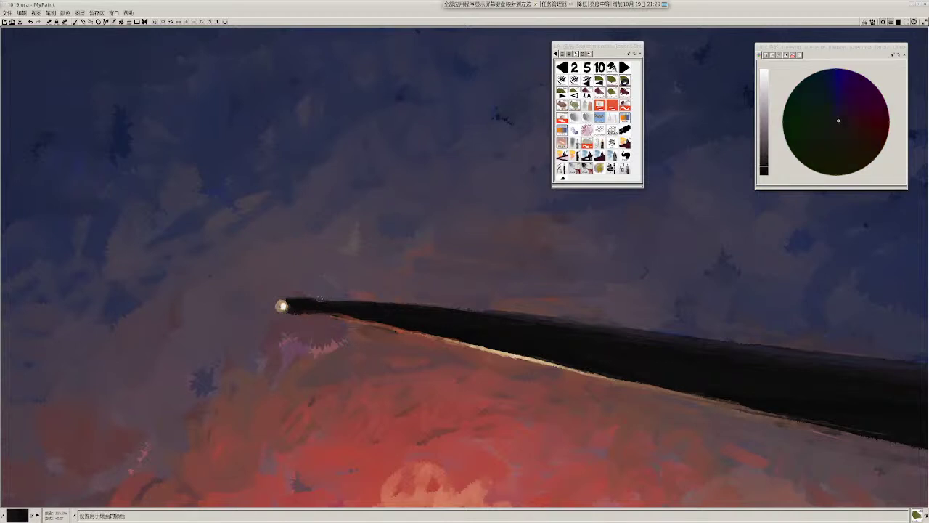
Step: Soften the outer wing's upper edge against the sky with sampled greyish mauve and dark purple-grey tones
{"action": "key", "text": "l"}
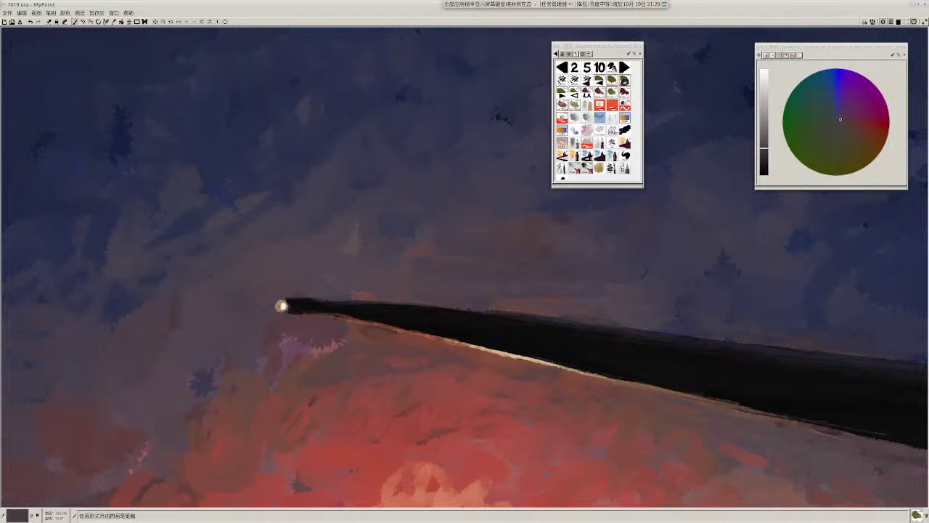
{"action": "key", "text": "d"}
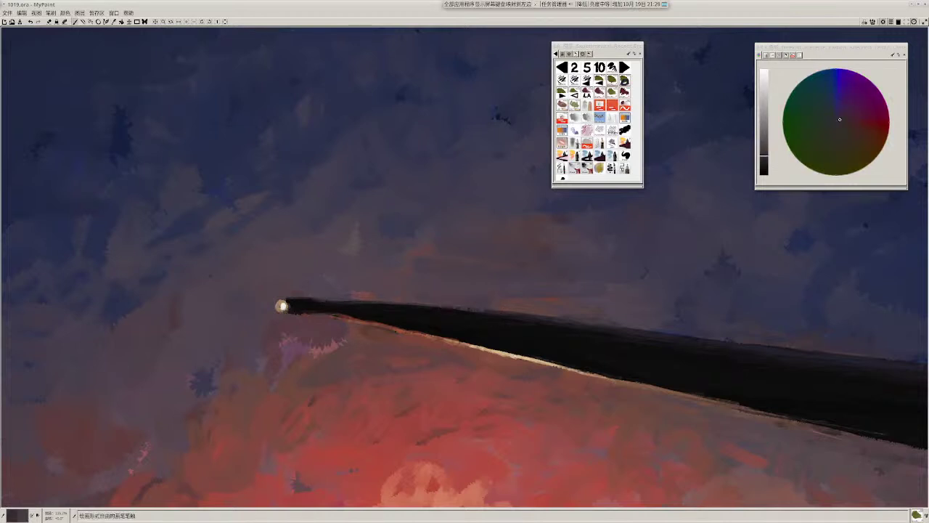
{"action": "key", "text": "l"}
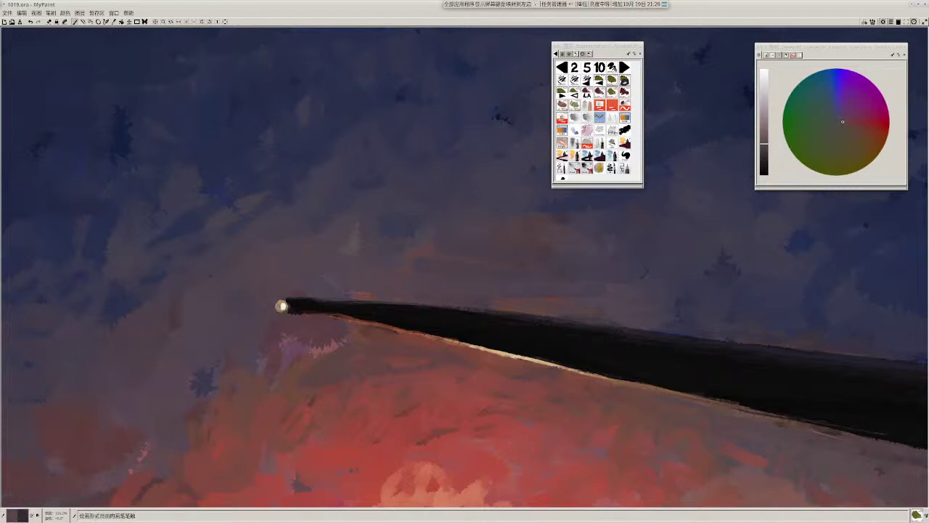
{"action": "left_click_drag", "start_coordinate": [536, 315], "coordinate": [557, 317]}
{"action": "left_click_drag", "start_coordinate": [677, 347], "coordinate": [661, 337]}
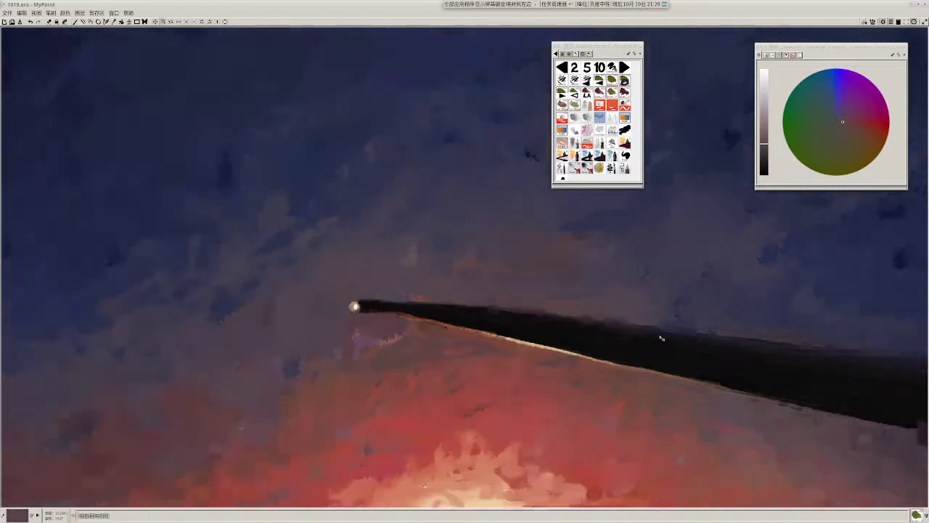
{"action": "left_click_drag", "start_coordinate": [599, 357], "coordinate": [383, 339]}
{"action": "left_click_drag", "start_coordinate": [453, 352], "coordinate": [453, 326]}
{"action": "scroll", "coordinate": [453, 326], "scroll_direction": "down", "scroll_amount": 3}
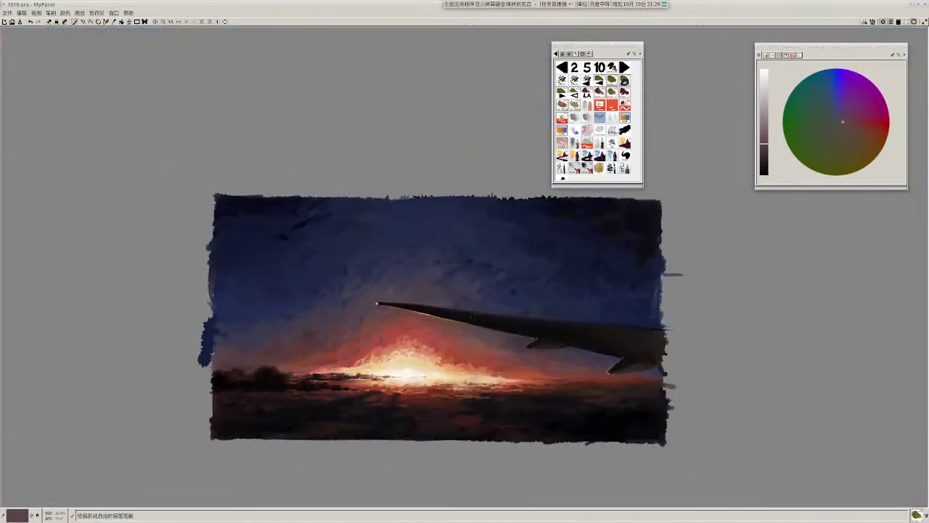
{"action": "scroll", "coordinate": [443, 301], "scroll_direction": "up", "scroll_amount": 5}
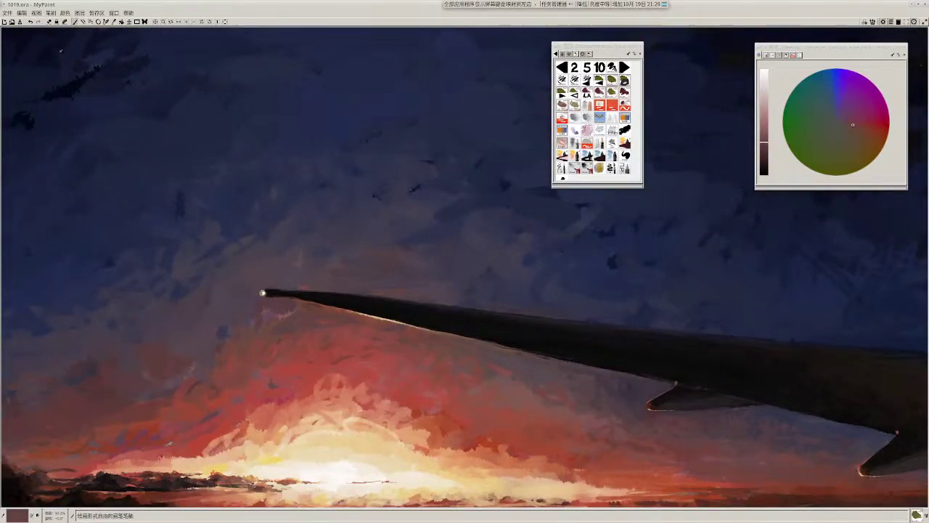
Step: Touch up the horizon just beneath the sun's glow with sampled salmon and orange tones
{"action": "scroll", "coordinate": [456, 337], "scroll_direction": "down", "scroll_amount": 2}
{"action": "left_click_drag", "start_coordinate": [456, 337], "coordinate": [482, 281]}
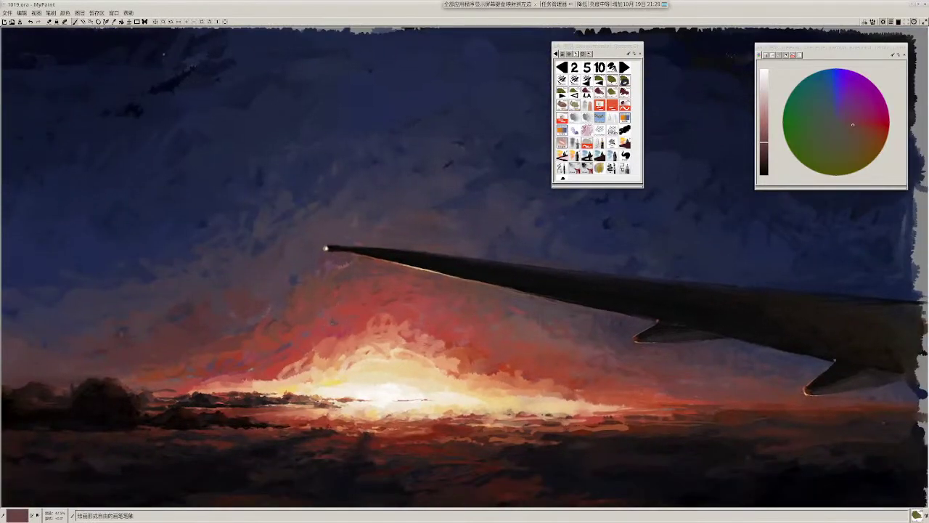
{"action": "left_click_drag", "start_coordinate": [407, 290], "coordinate": [525, 276]}
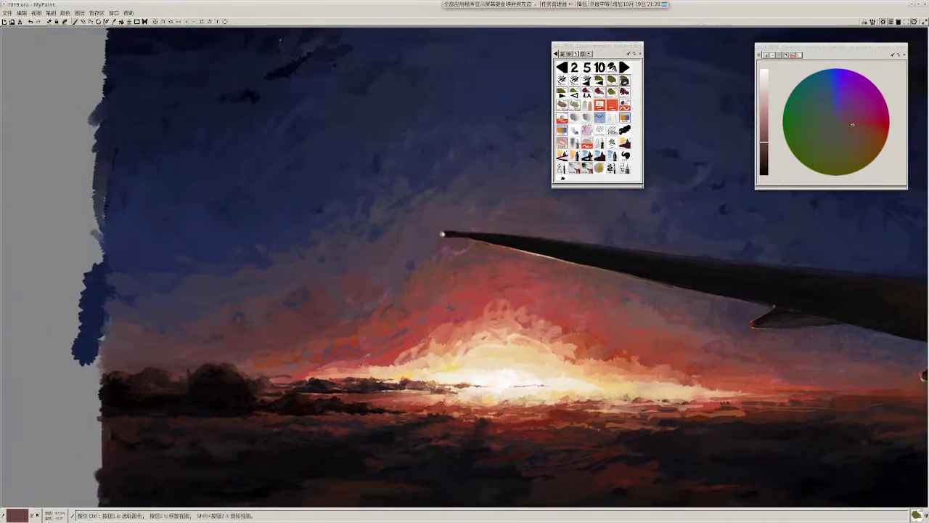
{"action": "left_click", "coordinate": [762, 392], "text": "ctrl"}
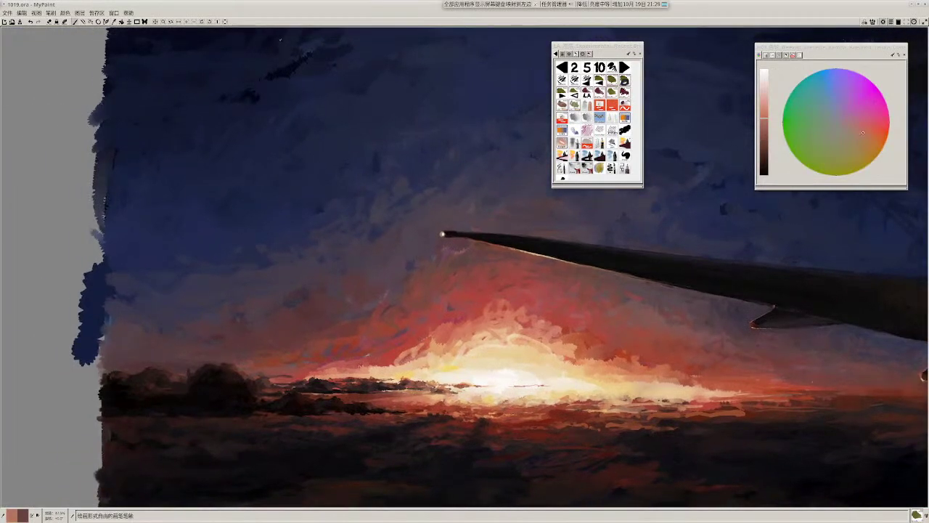
{"action": "left_click_drag", "start_coordinate": [419, 392], "coordinate": [436, 394]}
{"action": "left_click", "coordinate": [441, 387], "text": "ctrl"}
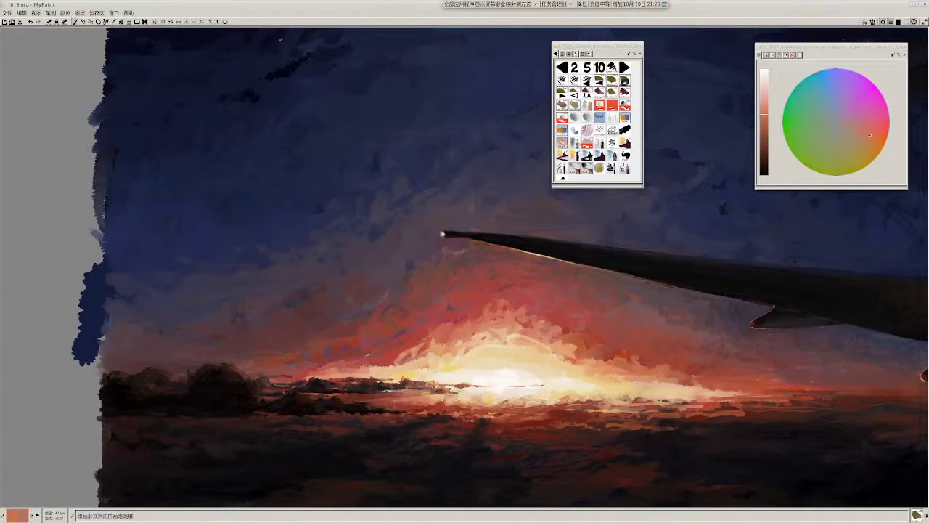
Step: Dab the light at the wing tip with pale yellow sampled from the sun's glow
{"action": "scroll", "coordinate": [444, 368], "scroll_direction": "down", "scroll_amount": 2}
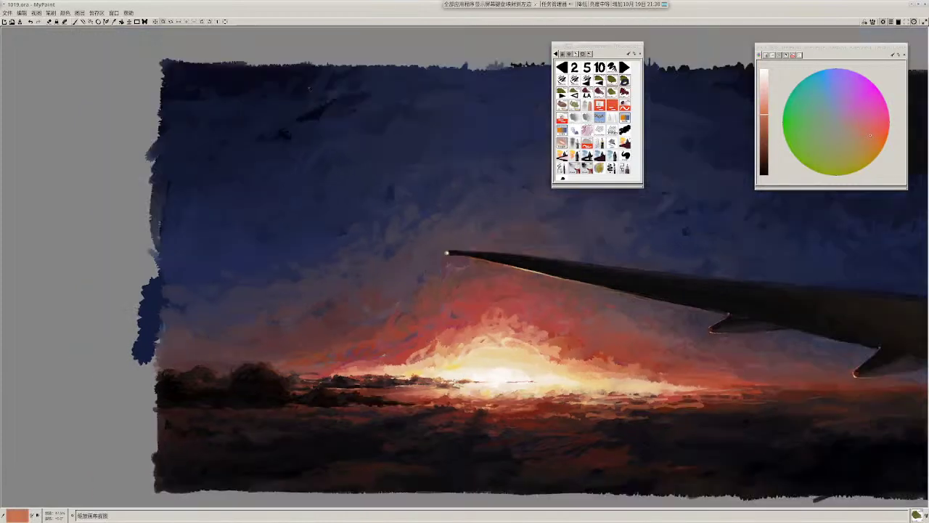
{"action": "scroll", "coordinate": [444, 369], "scroll_direction": "up", "scroll_amount": 1}
{"action": "left_click", "coordinate": [440, 371], "text": "ctrl"}
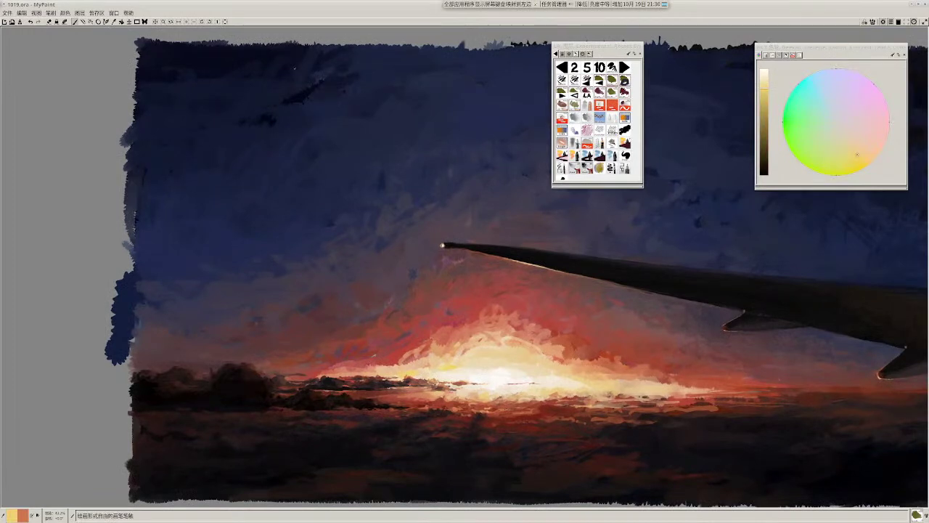
{"action": "left_click", "coordinate": [442, 245]}
{"action": "scroll", "coordinate": [534, 357], "scroll_direction": "down", "scroll_amount": 2}
{"action": "mouse_move", "coordinate": [495, 435]}
{"action": "left_mouse_down"}
{"action": "mouse_move", "coordinate": [417, 429]}
{"action": "mouse_move", "coordinate": [424, 406]}
{"action": "mouse_move", "coordinate": [397, 414]}
{"action": "left_mouse_up"}
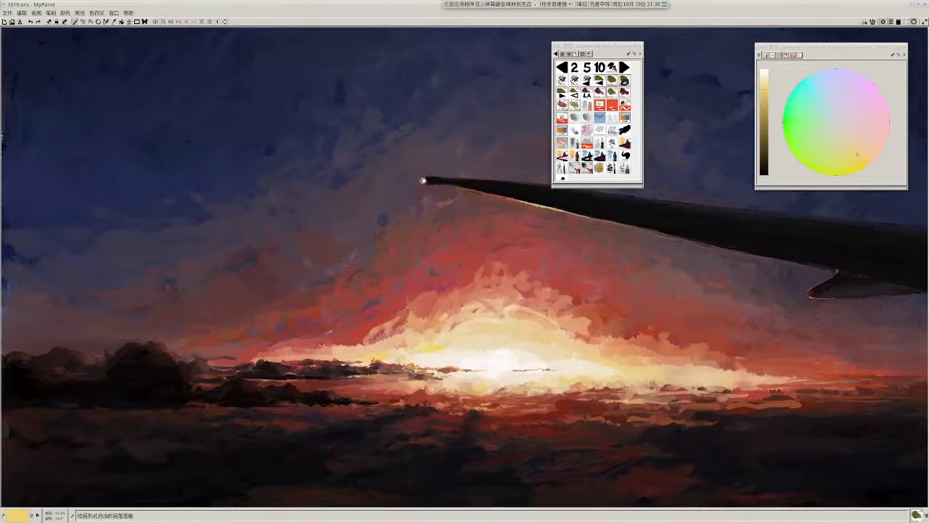
Step: Rework the clouds left of the sun with sampled orange, dark red and red, shifting the colour to a burnt orange
{"action": "key", "text": "r"}
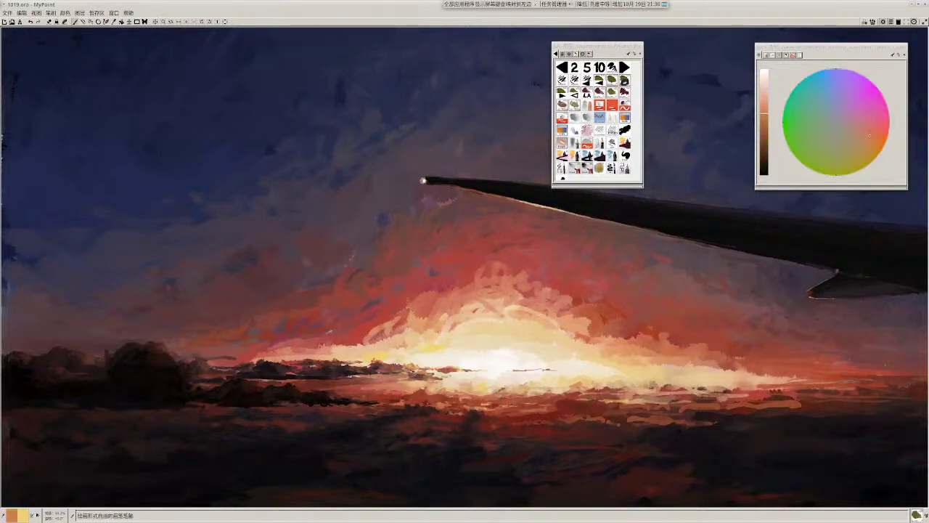
{"action": "scroll", "coordinate": [437, 351], "scroll_direction": "down", "scroll_amount": 2}
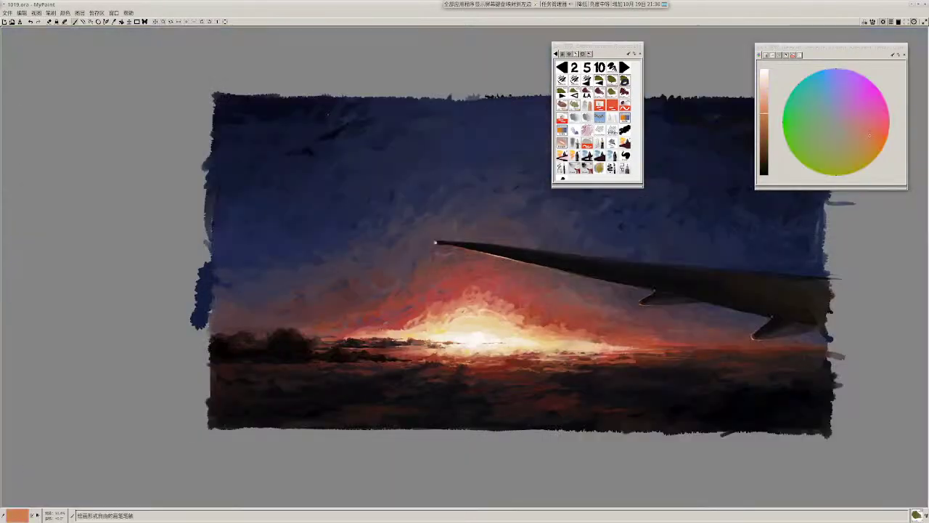
{"action": "scroll", "coordinate": [385, 328], "scroll_direction": "up", "scroll_amount": 2}
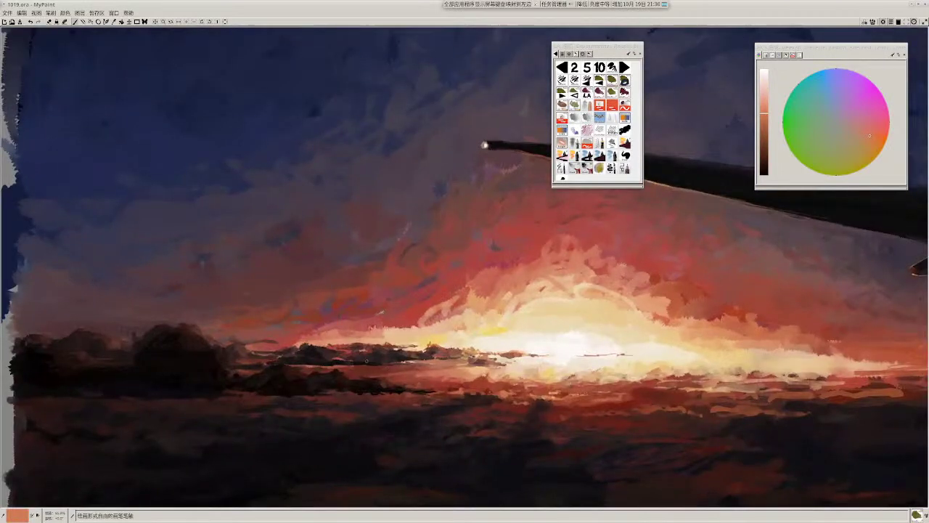
{"action": "key", "text": "r"}
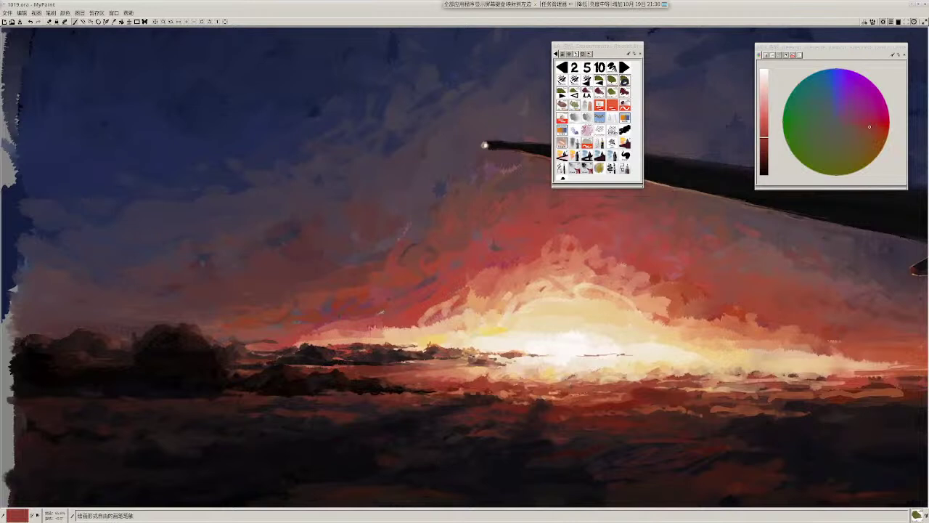
{"action": "left_click", "coordinate": [413, 334], "text": "ctrl"}
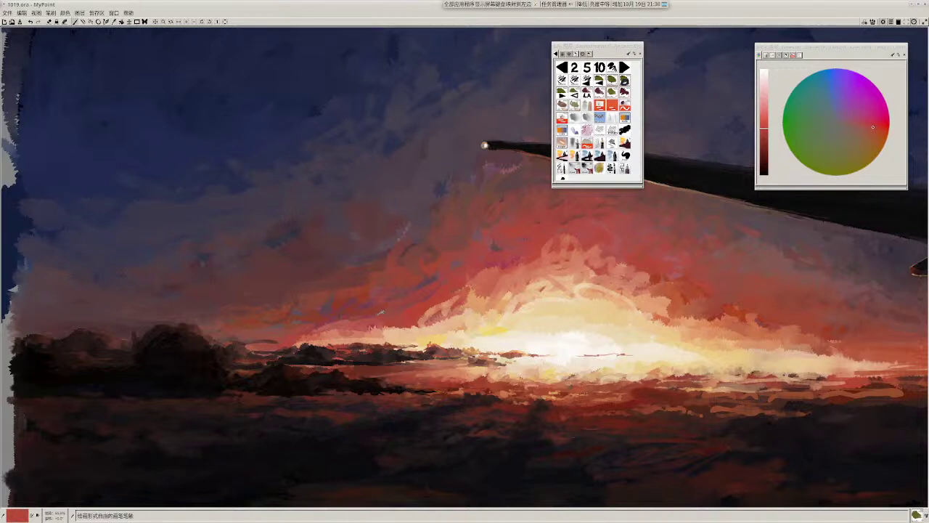
{"action": "left_click", "coordinate": [765, 124]}
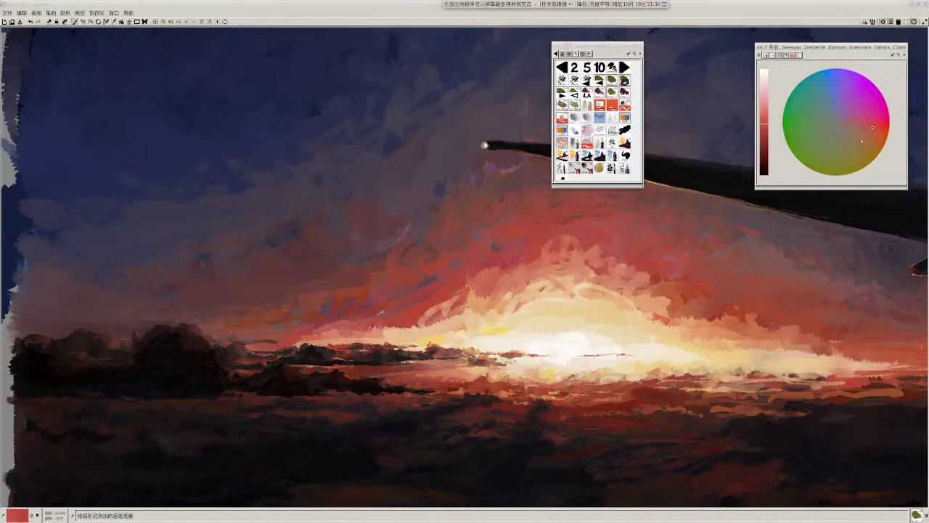
{"action": "left_click", "coordinate": [870, 138]}
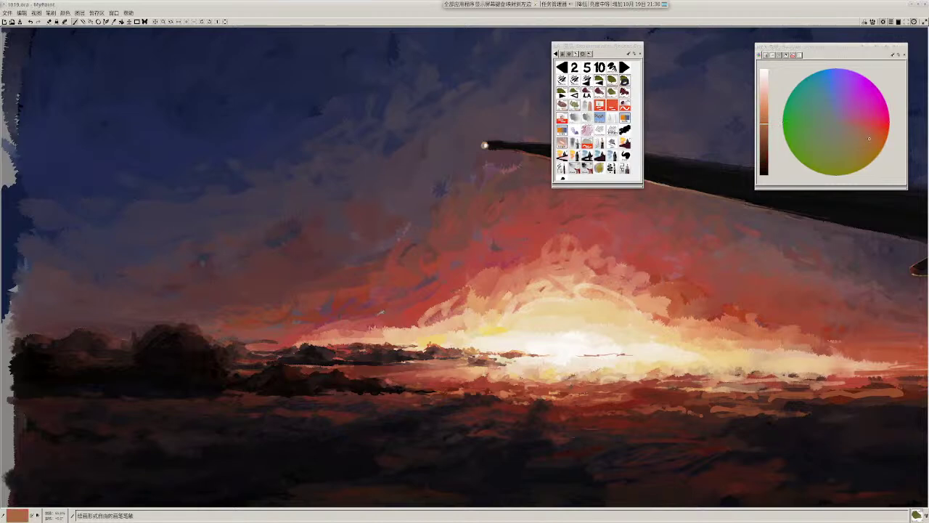
{"action": "left_click", "coordinate": [876, 135]}
Step: Refine the sky above the inner wing and in the upper-right corner with sampled dark blue and near-black navy
{"action": "scroll", "coordinate": [556, 398], "scroll_direction": "down", "scroll_amount": 5}
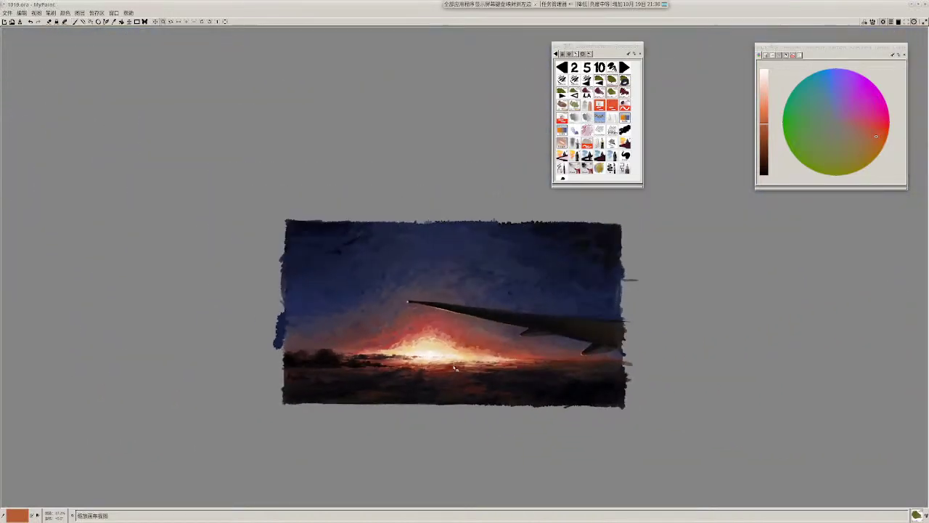
{"action": "scroll", "coordinate": [456, 369], "scroll_direction": "down", "scroll_amount": 1}
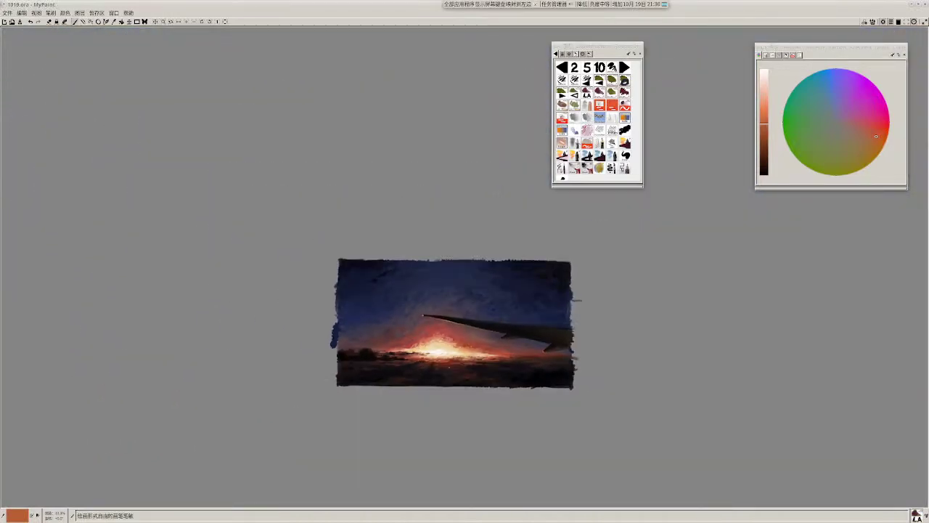
{"action": "left_click", "coordinate": [527, 302], "text": "ctrl"}
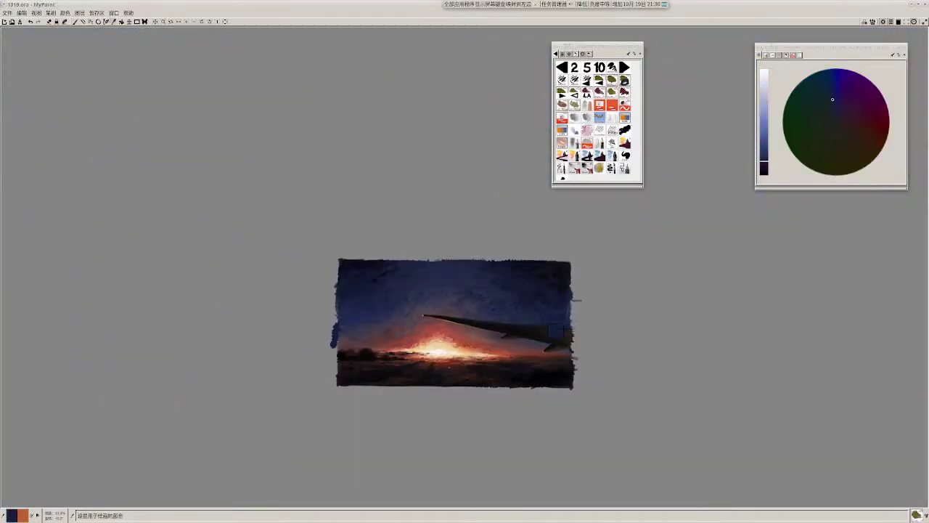
{"action": "left_click_drag", "start_coordinate": [537, 305], "coordinate": [548, 309]}
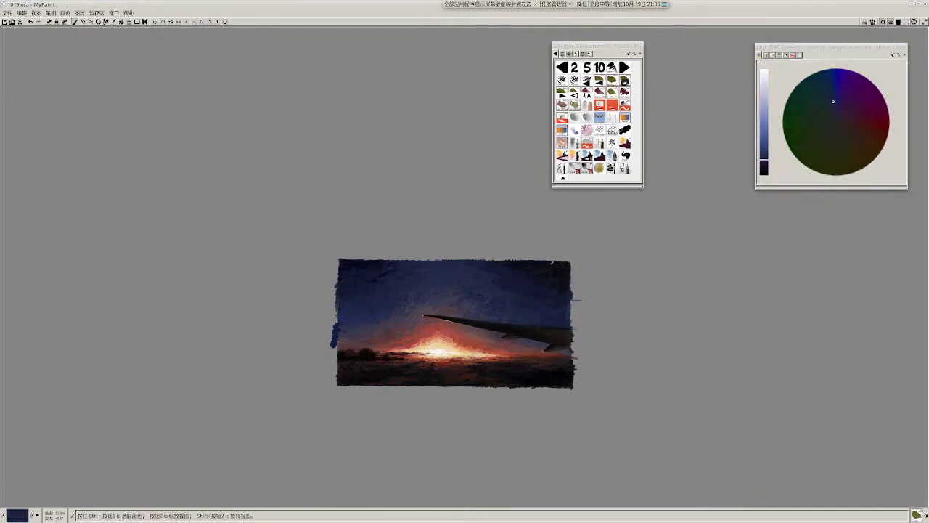
{"action": "left_click", "coordinate": [553, 277], "text": "ctrl"}
{"action": "left_click", "coordinate": [446, 274], "text": "ctrl"}
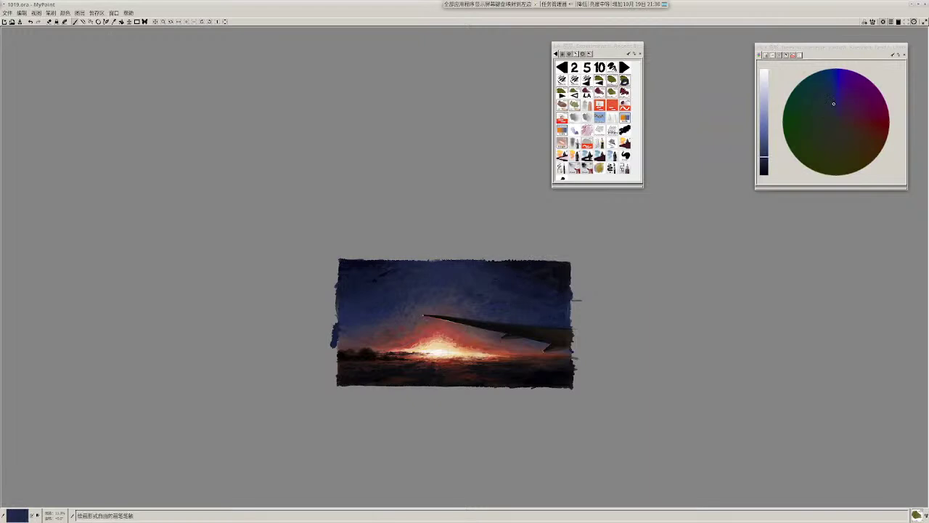
{"action": "left_click", "coordinate": [534, 270], "text": "ctrl"}
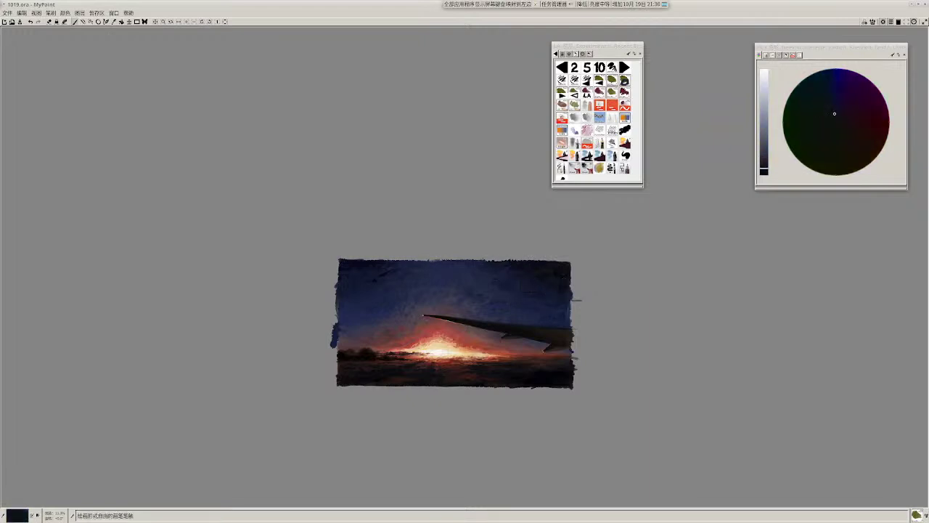
Step: Fill out the sky's ragged upper right and left edges with sampled dark navy, switching to the LA brush
{"action": "left_click", "coordinate": [566, 299], "text": "ctrl"}
{"action": "left_click_drag", "start_coordinate": [571, 263], "coordinate": [572, 296]}
{"action": "left_click", "coordinate": [587, 93]}
{"action": "left_click", "coordinate": [564, 304], "text": "ctrl"}
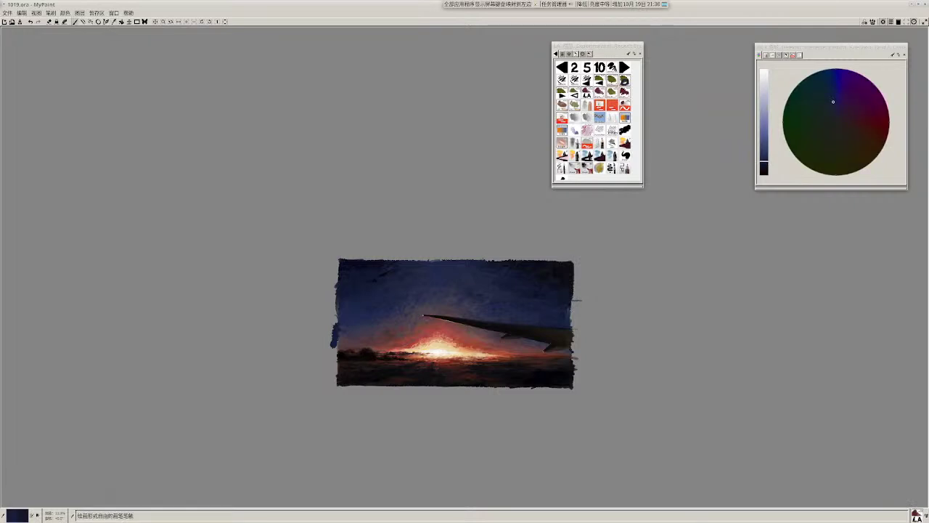
{"action": "left_click", "coordinate": [341, 263], "text": "ctrl"}
{"action": "left_click_drag", "start_coordinate": [341, 262], "coordinate": [335, 284]}
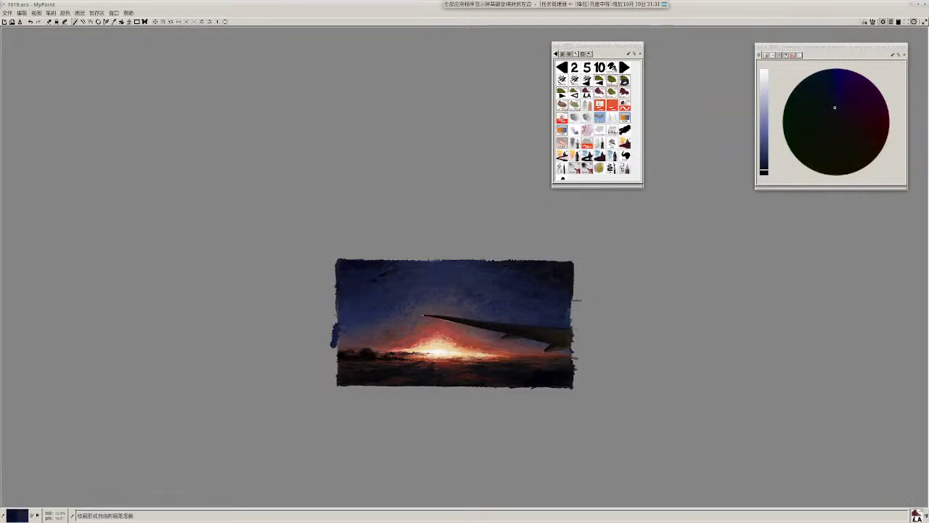
Step: Try a short muted red streak in the sky above the wing using a colour sampled near the horizon
{"action": "scroll", "coordinate": [443, 408], "scroll_direction": "down", "scroll_amount": 4}
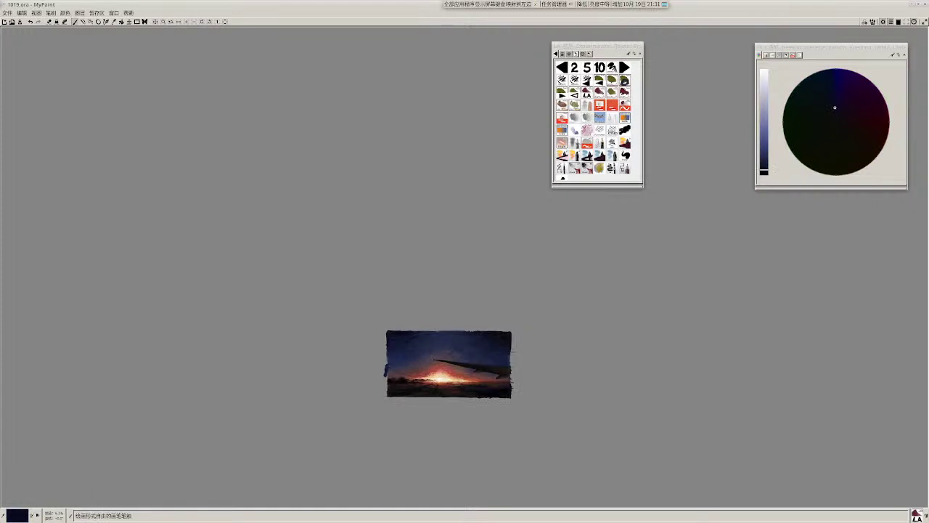
{"action": "scroll", "coordinate": [436, 363], "scroll_direction": "up", "scroll_amount": 4}
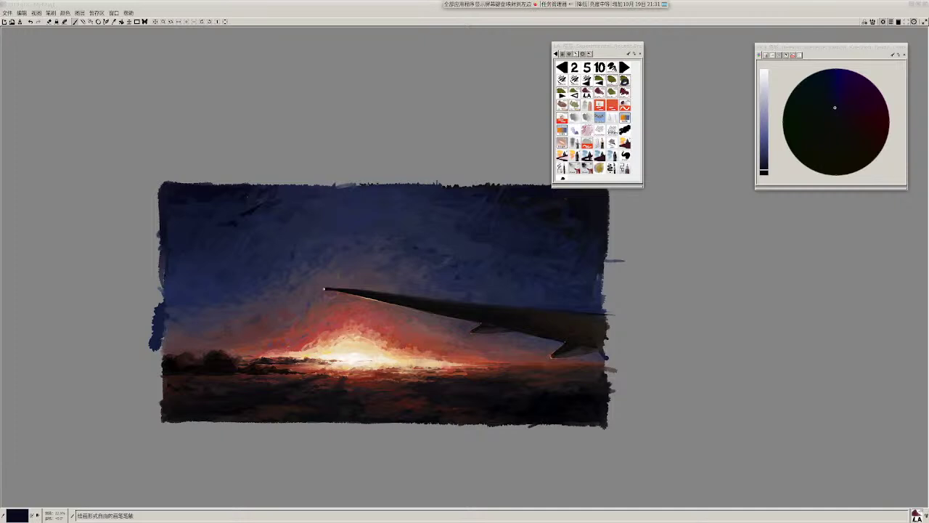
{"action": "scroll", "coordinate": [416, 362], "scroll_direction": "up", "scroll_amount": 1}
{"action": "left_click_drag", "start_coordinate": [415, 364], "coordinate": [399, 384]}
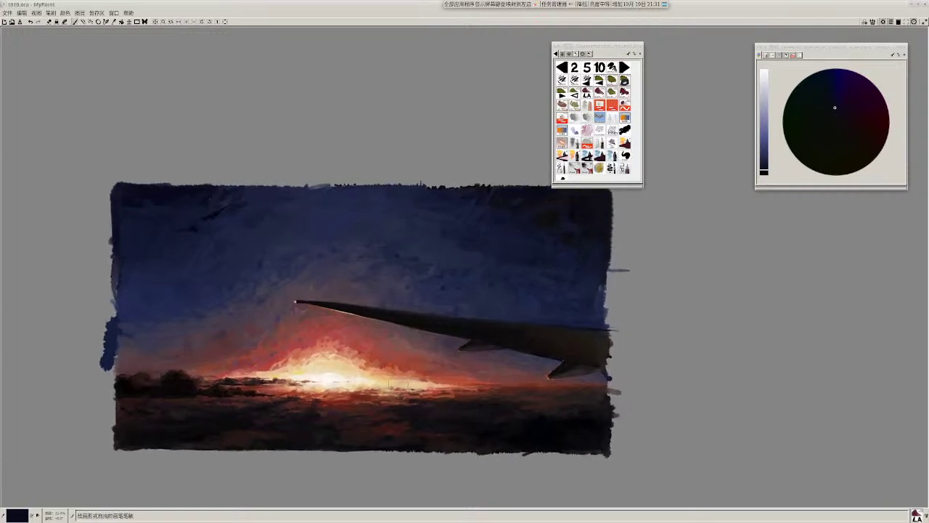
{"action": "key", "text": "ctrl"}
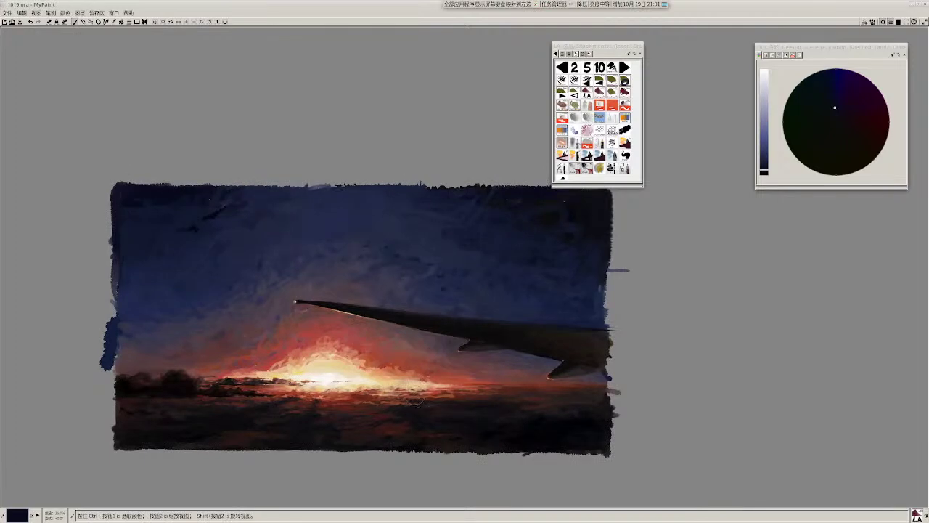
{"action": "left_click", "coordinate": [385, 381], "text": "ctrl"}
{"action": "left_click_drag", "start_coordinate": [392, 249], "coordinate": [381, 277]}
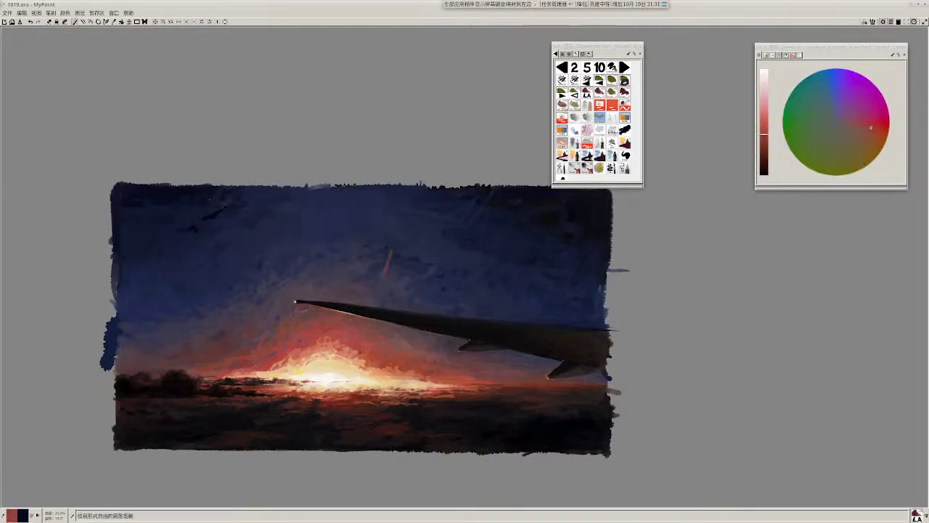
{"action": "key", "text": "ctrl+z"}
{"action": "left_click", "coordinate": [360, 393], "text": "ctrl"}
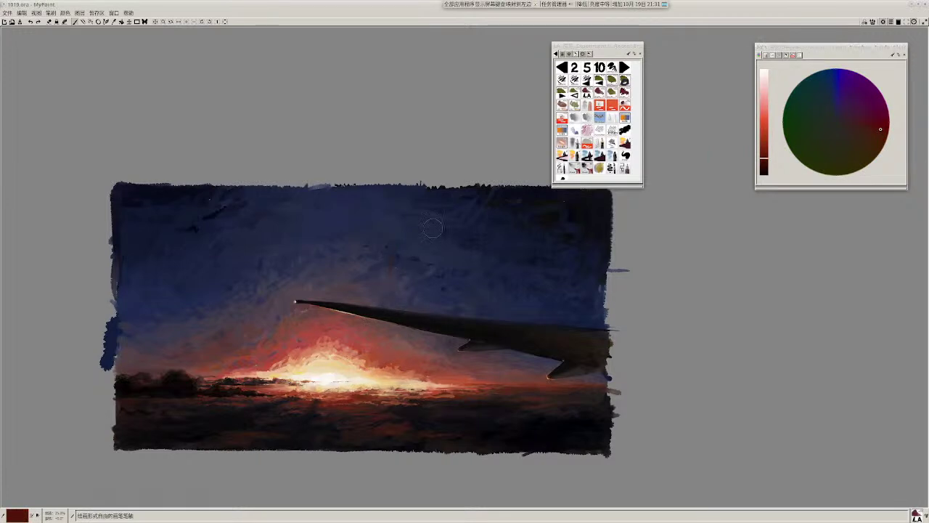
Step: Try brighter orange-red and deeper red streaks in the sky above the wing
{"action": "left_click_drag", "start_coordinate": [765, 154], "coordinate": [765, 139]}
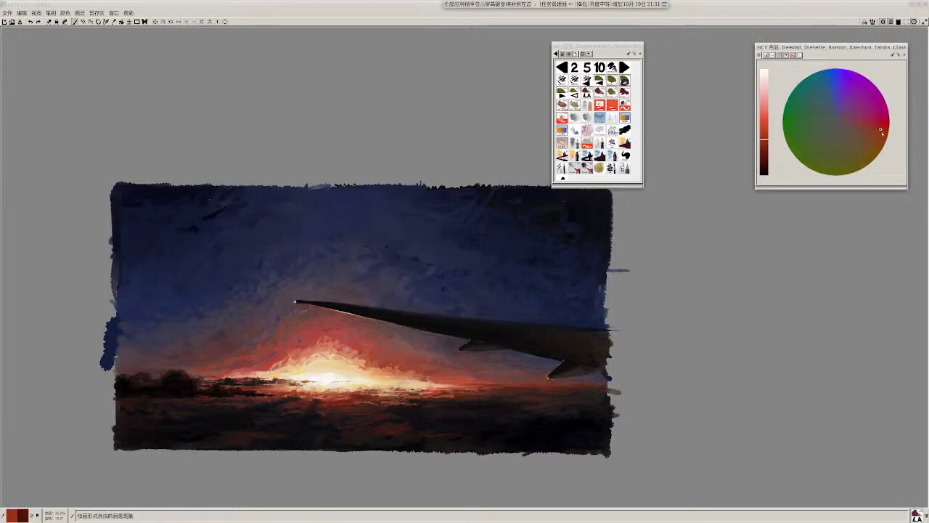
{"action": "left_click", "coordinate": [883, 131]}
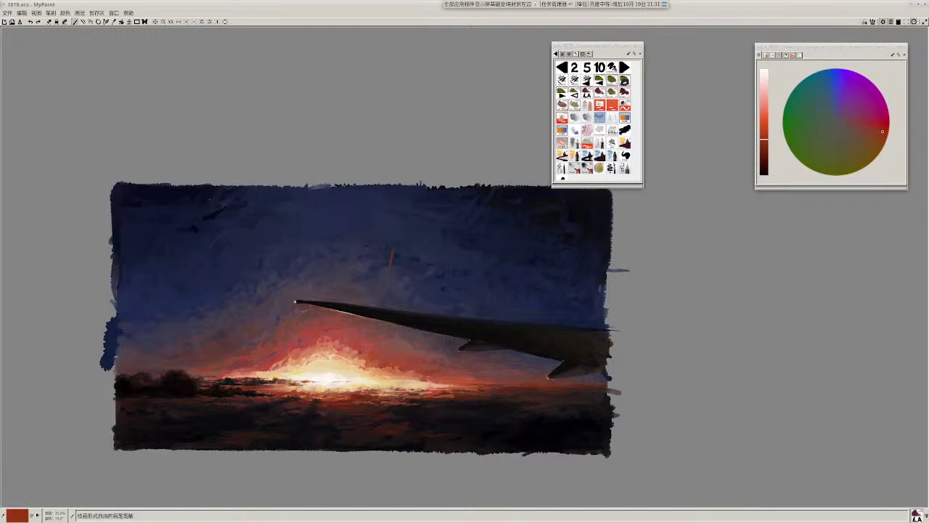
{"action": "left_click_drag", "start_coordinate": [394, 249], "coordinate": [387, 280]}
{"action": "key", "text": "ctrl+z"}
{"action": "left_click", "coordinate": [766, 152]}
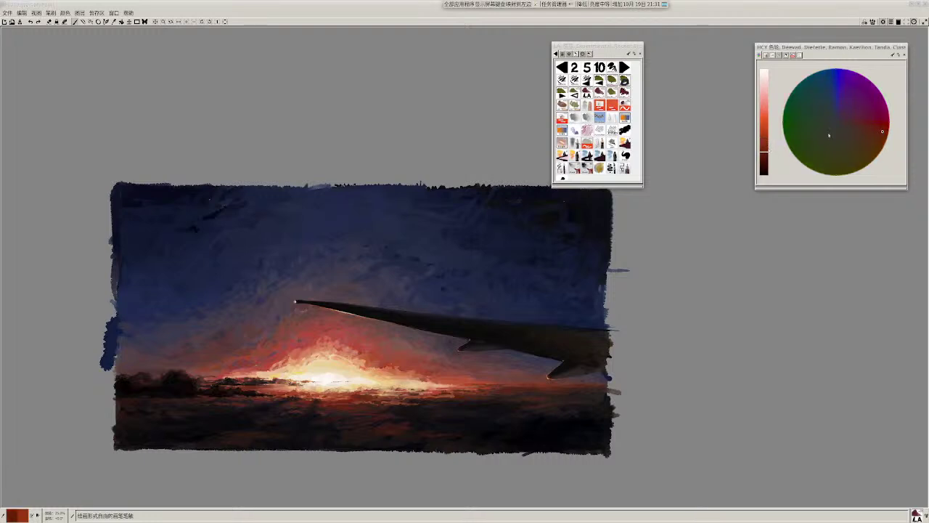
{"action": "left_click", "coordinate": [884, 128]}
{"action": "left_click_drag", "start_coordinate": [403, 276], "coordinate": [408, 238]}
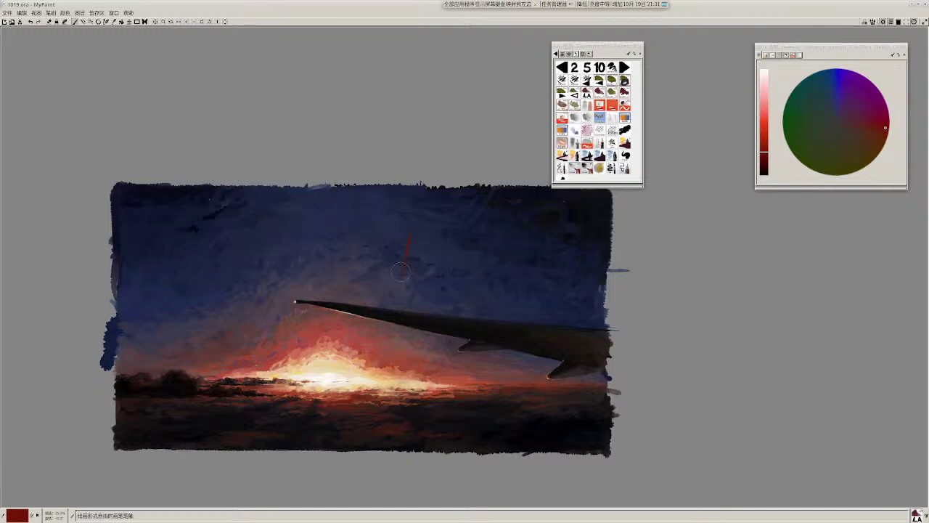
{"action": "key", "text": "ctrl+z"}
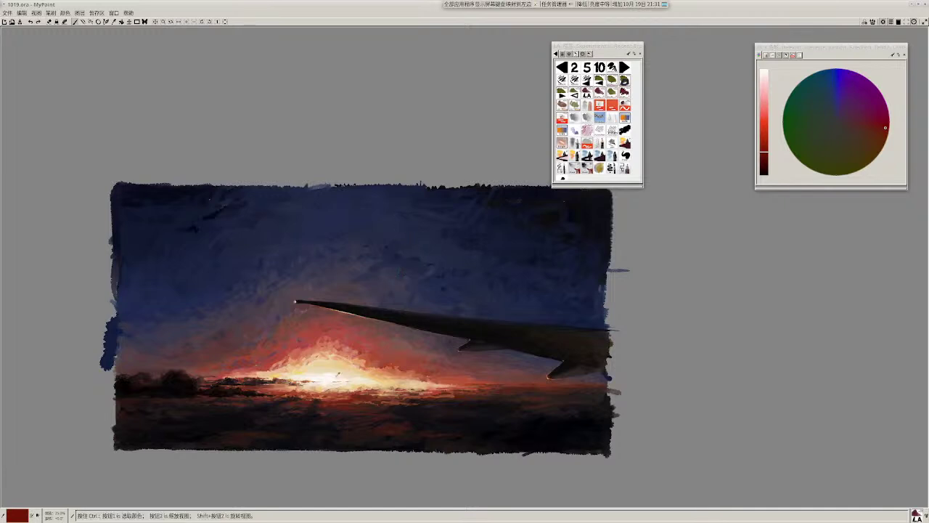
Step: Try thin cream and near-white streaks rising from the sun toward the wing
{"action": "left_click", "coordinate": [339, 373], "text": "ctrl"}
{"action": "left_click_drag", "start_coordinate": [340, 371], "coordinate": [354, 326]}
{"action": "key", "text": "ctrl+z"}
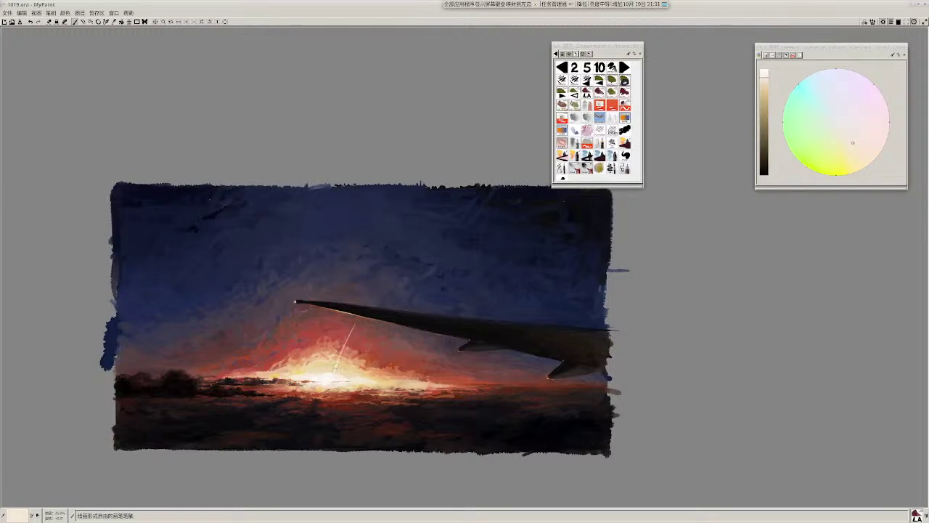
{"action": "key", "text": "ctrl+z"}
{"action": "key", "text": "r"}
{"action": "left_click_drag", "start_coordinate": [335, 372], "coordinate": [345, 338]}
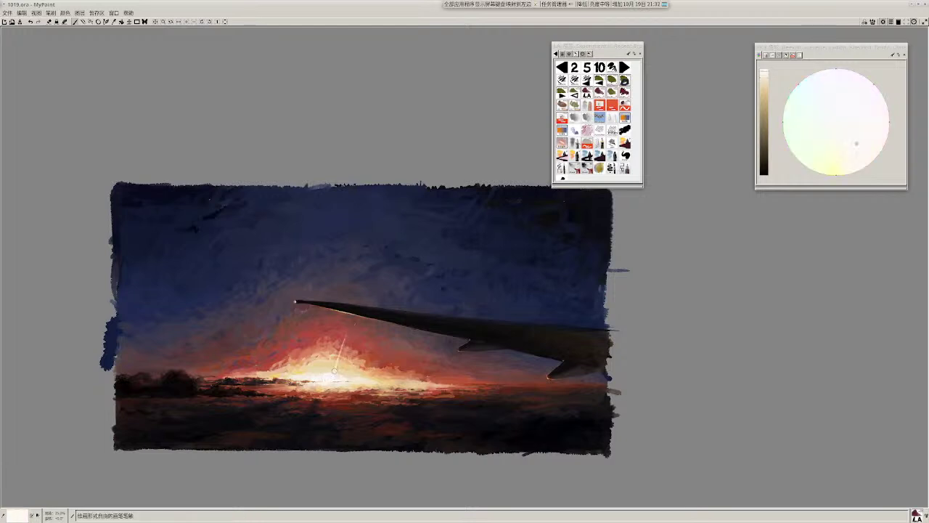
{"action": "left_click_drag", "start_coordinate": [334, 370], "coordinate": [343, 341]}
{"action": "key", "text": "ctrl+z"}
Step: Try a longer white ray from the sun across the wing, and sample a pale yellow from the glow
{"action": "left_click", "coordinate": [335, 371], "text": "ctrl"}
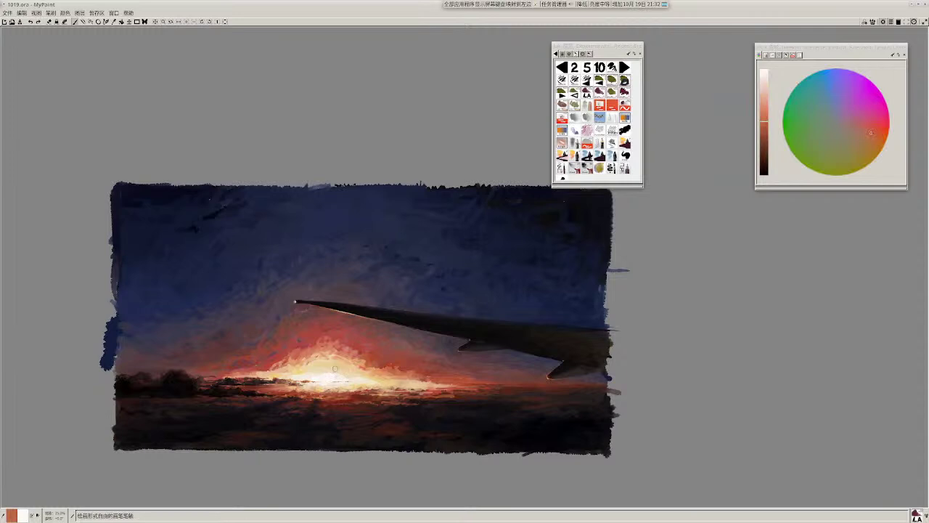
{"action": "left_click", "coordinate": [332, 380], "text": "ctrl"}
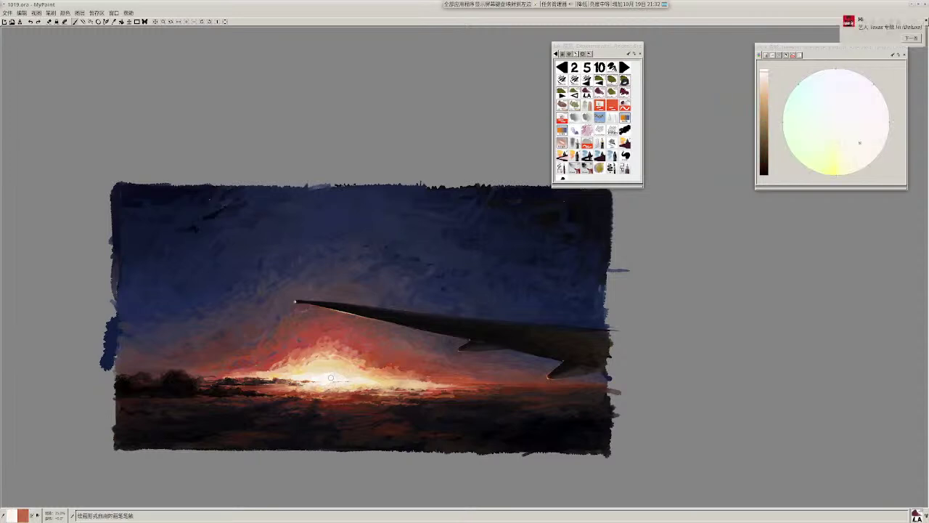
{"action": "left_click_drag", "start_coordinate": [339, 357], "coordinate": [376, 291]}
{"action": "key", "text": "ctrl+z"}
{"action": "left_click", "coordinate": [341, 366], "text": "ctrl"}
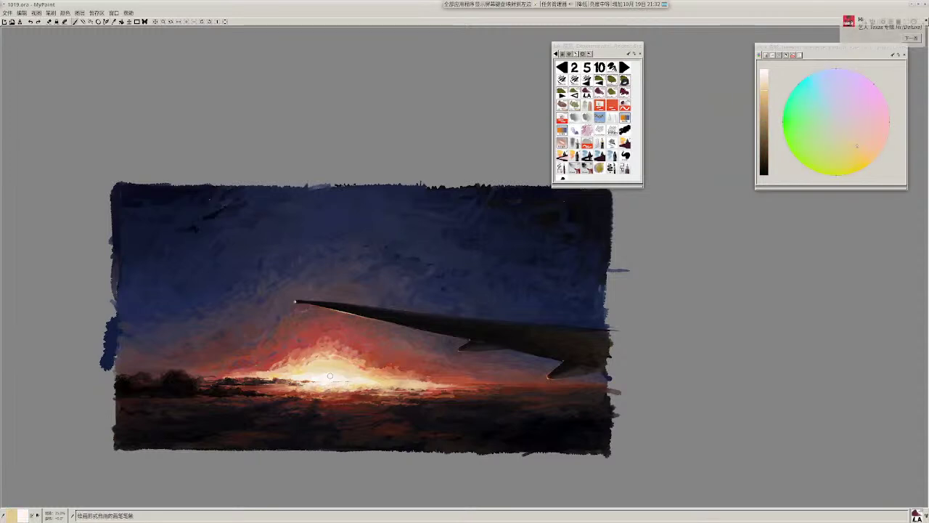
{"action": "mouse_move", "coordinate": [340, 357]}
{"action": "left_mouse_down"}
{"action": "mouse_move", "coordinate": [411, 279]}
{"action": "mouse_move", "coordinate": [455, 253]}
{"action": "mouse_move", "coordinate": [435, 269]}
{"action": "mouse_move", "coordinate": [547, 238]}
{"action": "left_mouse_up"}
{"action": "key", "text": "ctrl+z"}
{"action": "key", "text": "ctrl+z"}
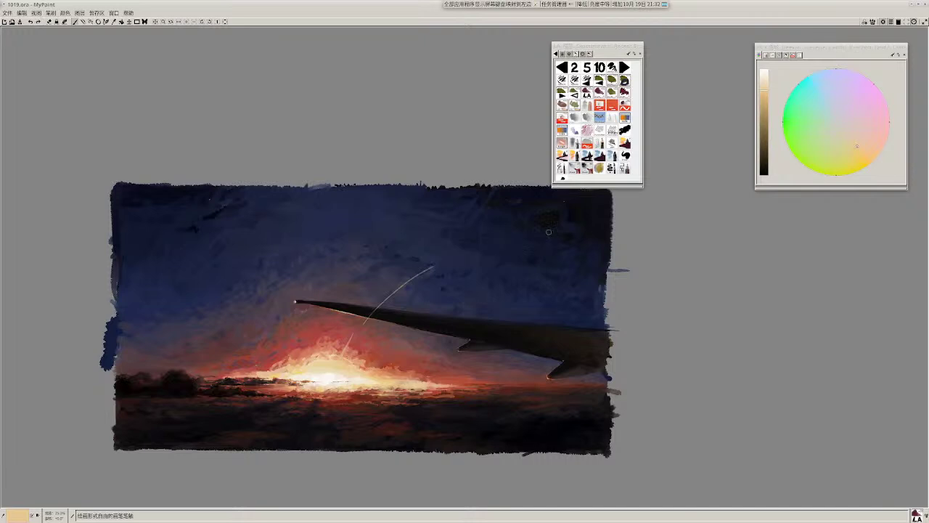
{"action": "key", "text": "ctrl+z"}
Step: Try thin pale-yellow strokes forming a light trail that arcs from the sun glow over the wing to the painting's upper right corner
{"action": "left_click_drag", "start_coordinate": [341, 355], "coordinate": [384, 273]}
{"action": "left_click_drag", "start_coordinate": [346, 348], "coordinate": [384, 276]}
{"action": "left_click_drag", "start_coordinate": [378, 314], "coordinate": [453, 220]}
{"action": "mouse_move", "coordinate": [404, 284]}
{"action": "left_mouse_down"}
{"action": "mouse_move", "coordinate": [503, 195]}
{"action": "mouse_move", "coordinate": [441, 234]}
{"action": "mouse_move", "coordinate": [451, 227]}
{"action": "left_mouse_up"}
{"action": "left_click_drag", "start_coordinate": [520, 206], "coordinate": [550, 186]}
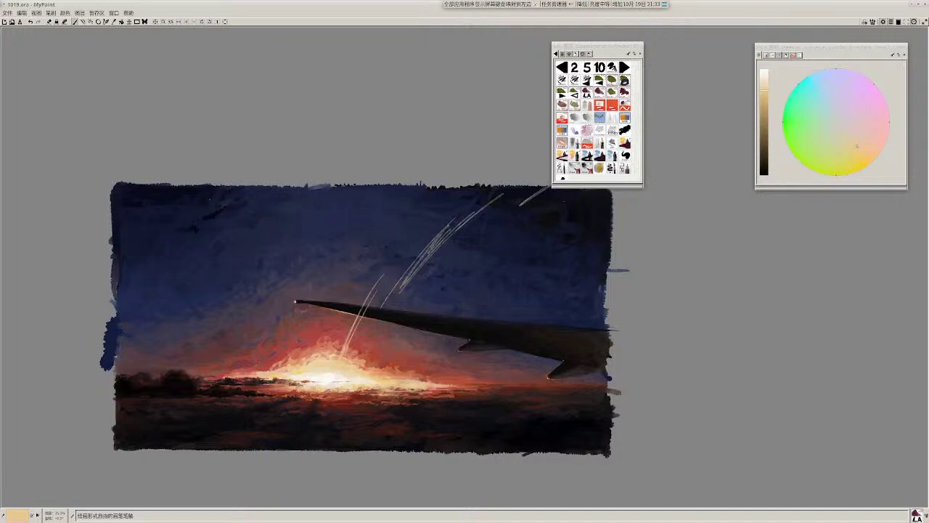
Step: Try a short light reflection on the dark ground below the sun, and undo it together with the arcing trail strokes
{"action": "left_click_drag", "start_coordinate": [306, 411], "coordinate": [289, 478]}
{"action": "key", "text": "ctrl+z"}
{"action": "mouse_move", "coordinate": [303, 395]}
{"action": "left_mouse_down"}
{"action": "mouse_move", "coordinate": [286, 485]}
{"action": "mouse_move", "coordinate": [291, 450]}
{"action": "left_mouse_up"}
{"action": "key", "text": "ctrl+z"}
{"action": "left_click_drag", "start_coordinate": [312, 396], "coordinate": [281, 444]}
{"action": "key", "text": "ctrl+z"}
{"action": "key", "text": "ctrl+z"}
{"action": "key", "text": "ctrl+z"}
{"action": "key", "text": "ctrl+z"}
{"action": "key", "text": "ctrl+z"}
{"action": "key", "text": "ctrl+z"}
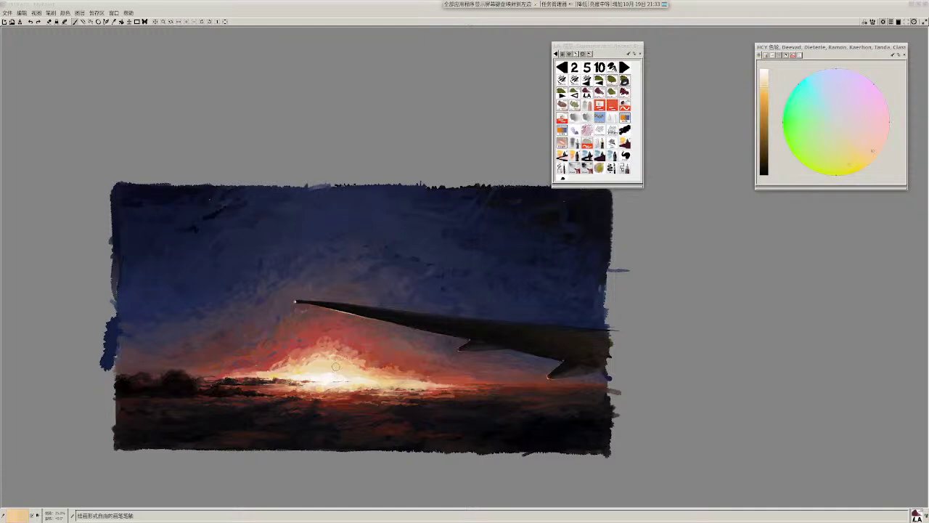
Step: Paint a thin peach light streak rising from the sun glow across the wing into the lower sky
{"action": "left_click_drag", "start_coordinate": [338, 363], "coordinate": [384, 276]}
{"action": "key", "text": "ctrl+z"}
{"action": "left_click_drag", "start_coordinate": [341, 356], "coordinate": [360, 317]}
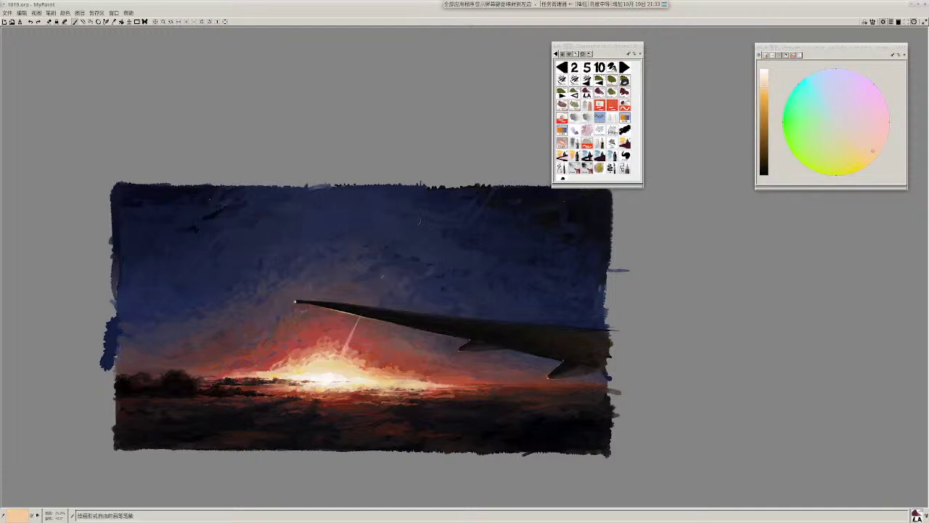
{"action": "left_click_drag", "start_coordinate": [344, 349], "coordinate": [383, 277]}
Step: Brush overlapping peach strokes that continue the streak as an arc from above the wing to the painting's upper edge
{"action": "left_click_drag", "start_coordinate": [382, 296], "coordinate": [480, 193]}
{"action": "left_click_drag", "start_coordinate": [370, 321], "coordinate": [427, 244]}
{"action": "left_click_drag", "start_coordinate": [396, 278], "coordinate": [472, 207]}
{"action": "left_click_drag", "start_coordinate": [402, 271], "coordinate": [506, 187]}
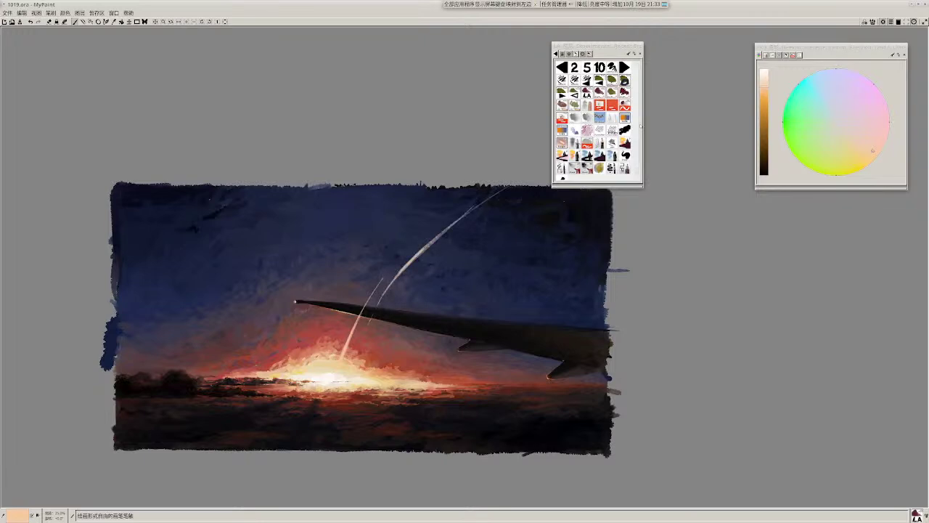
{"action": "left_click_drag", "start_coordinate": [403, 273], "coordinate": [510, 197]}
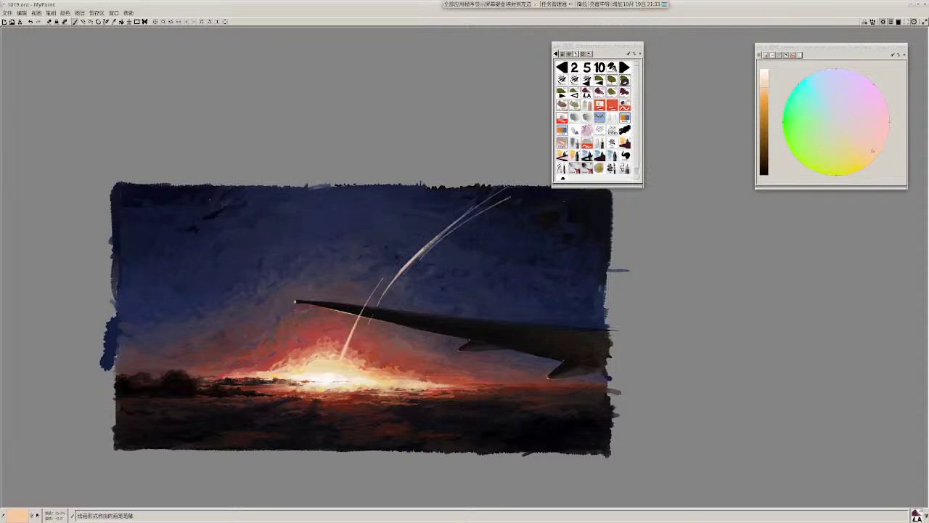
{"action": "left_click_drag", "start_coordinate": [421, 257], "coordinate": [493, 206]}
Step: Reinforce the upper part of the arc and add a separate trail segment toward the painting's upper right corner
{"action": "left_click_drag", "start_coordinate": [380, 289], "coordinate": [529, 177]}
{"action": "key", "text": "ctrl+z"}
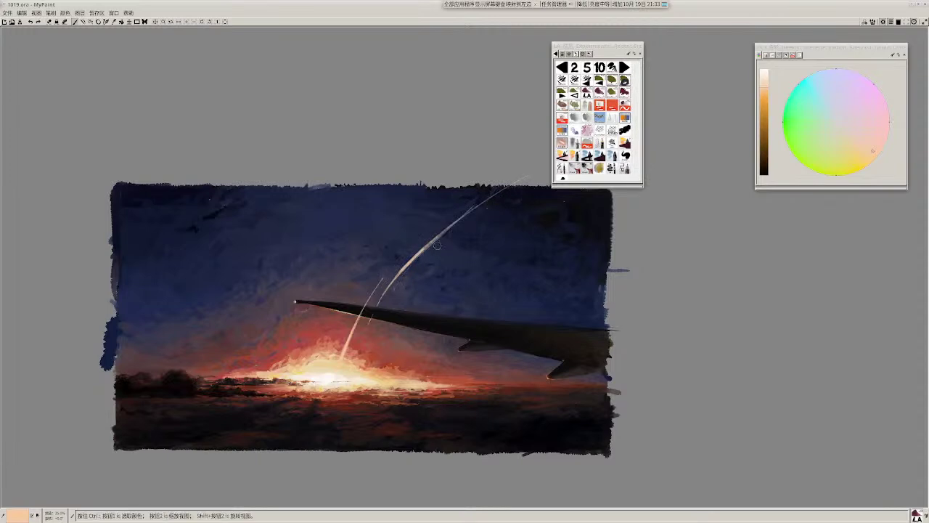
{"action": "left_click_drag", "start_coordinate": [426, 259], "coordinate": [515, 186]}
{"action": "mouse_move", "coordinate": [444, 238]}
{"action": "left_mouse_down"}
{"action": "mouse_move", "coordinate": [511, 187]}
{"action": "mouse_move", "coordinate": [424, 254]}
{"action": "mouse_move", "coordinate": [509, 187]}
{"action": "left_mouse_up"}
{"action": "left_click_drag", "start_coordinate": [429, 252], "coordinate": [462, 216]}
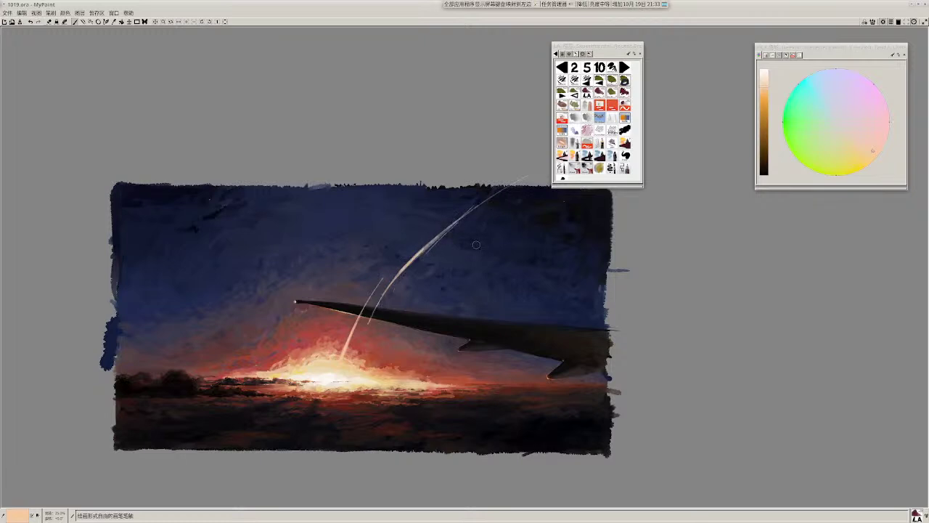
{"action": "mouse_move", "coordinate": [491, 219]}
{"action": "left_mouse_down"}
{"action": "mouse_move", "coordinate": [551, 187]}
{"action": "mouse_move", "coordinate": [463, 245]}
{"action": "left_mouse_up"}
{"action": "left_click_drag", "start_coordinate": [550, 188], "coordinate": [479, 224]}
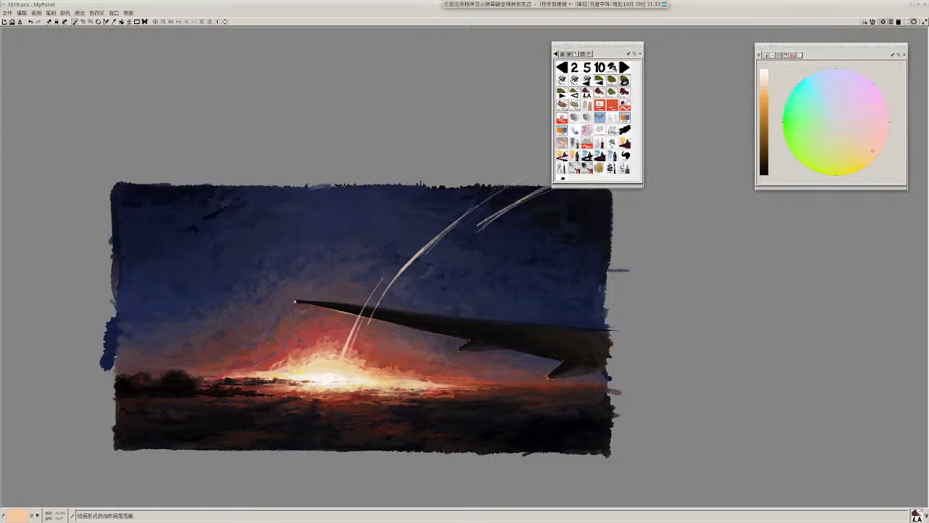
Step: Thicken and brighten the lower streak down to the sun's core, using near-white colours sampled from the glow
{"action": "left_click_drag", "start_coordinate": [350, 346], "coordinate": [377, 286]}
{"action": "left_click_drag", "start_coordinate": [357, 324], "coordinate": [388, 276]}
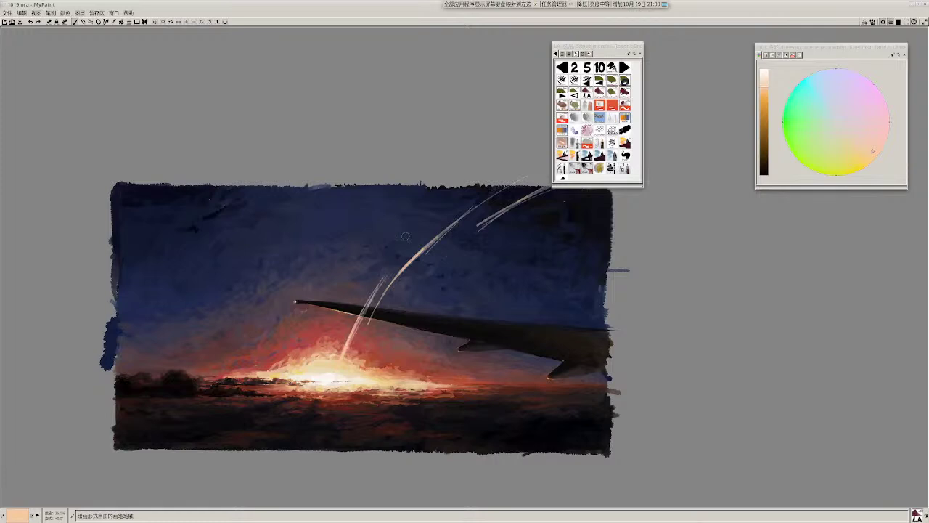
{"action": "left_click", "coordinate": [343, 376], "text": "ctrl"}
{"action": "left_click_drag", "start_coordinate": [338, 370], "coordinate": [358, 322]}
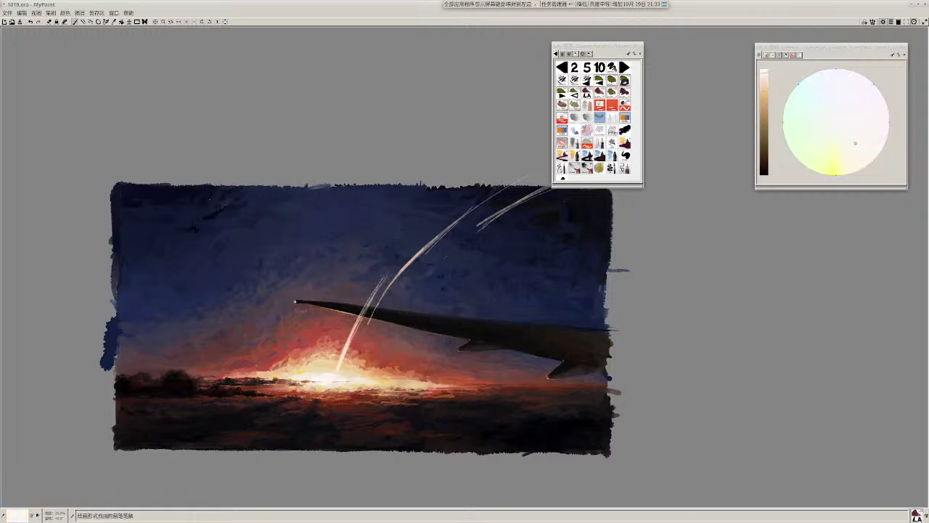
{"action": "left_click_drag", "start_coordinate": [336, 366], "coordinate": [365, 308]}
{"action": "mouse_move", "coordinate": [342, 354]}
{"action": "left_mouse_down"}
{"action": "mouse_move", "coordinate": [365, 308]}
{"action": "mouse_move", "coordinate": [337, 345]}
{"action": "left_mouse_up"}
{"action": "left_click", "coordinate": [333, 372], "text": "ctrl"}
{"action": "mouse_move", "coordinate": [334, 367]}
{"action": "left_mouse_down"}
{"action": "mouse_move", "coordinate": [352, 314]}
{"action": "mouse_move", "coordinate": [342, 338]}
{"action": "mouse_move", "coordinate": [346, 325]}
{"action": "left_mouse_up"}
{"action": "left_click", "coordinate": [333, 364], "text": "ctrl"}
{"action": "left_click", "coordinate": [337, 379], "text": "ctrl"}
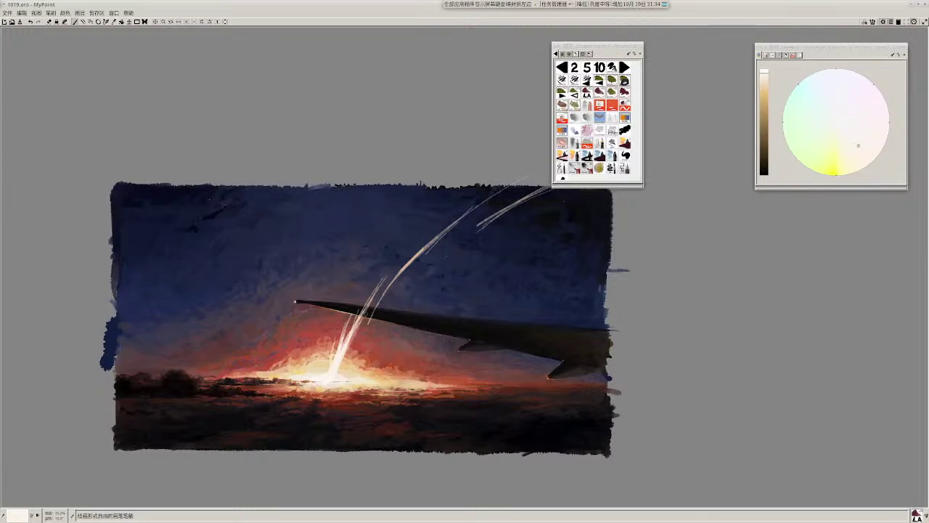
Step: Join the lower streak to the arc above the wing with fine strokes in light colours sampled from the trail
{"action": "left_click_drag", "start_coordinate": [358, 326], "coordinate": [389, 278]}
{"action": "left_click", "coordinate": [392, 279], "text": "ctrl"}
{"action": "left_click_drag", "start_coordinate": [363, 322], "coordinate": [391, 273]}
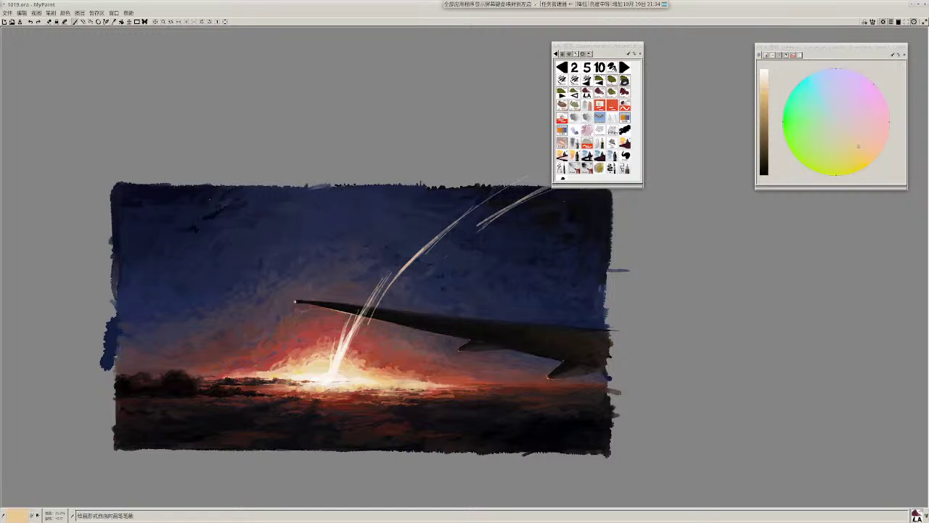
{"action": "left_click_drag", "start_coordinate": [372, 303], "coordinate": [414, 247]}
{"action": "key", "text": "r"}
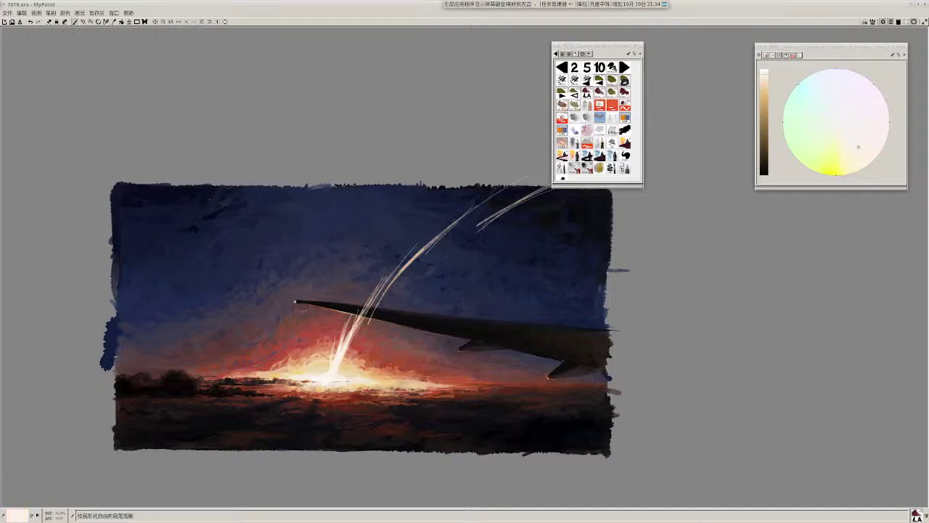
{"action": "left_click_drag", "start_coordinate": [381, 292], "coordinate": [400, 244]}
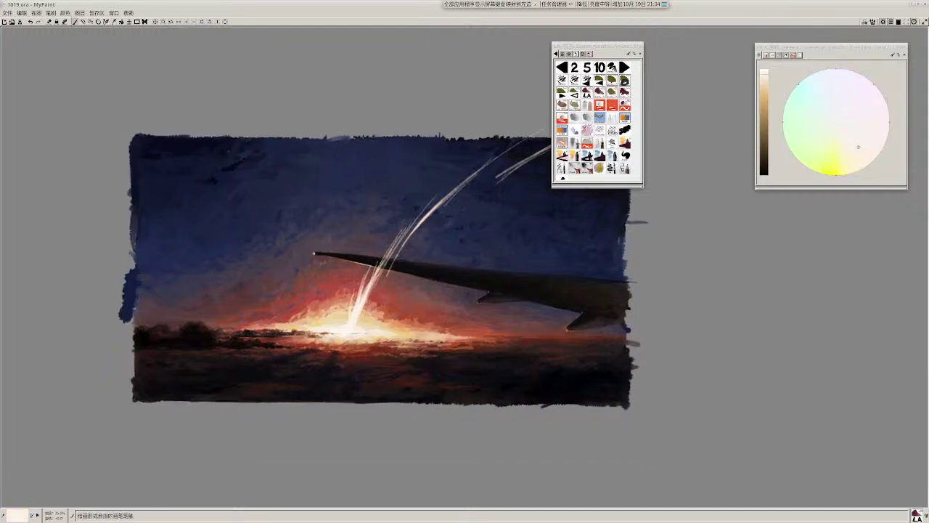
Step: Try a second, steeper streak from the sun glow past the wing in a pale yellow sampled from the trail's base
{"action": "scroll", "coordinate": [495, 360], "scroll_direction": "down", "scroll_amount": 3}
{"action": "scroll", "coordinate": [499, 341], "scroll_direction": "up", "scroll_amount": 3}
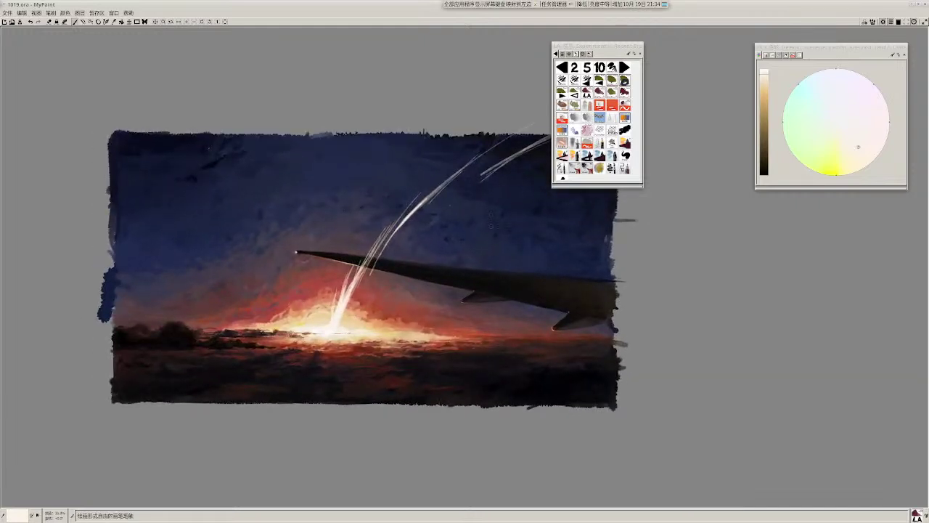
{"action": "left_click_drag", "start_coordinate": [504, 193], "coordinate": [466, 255]}
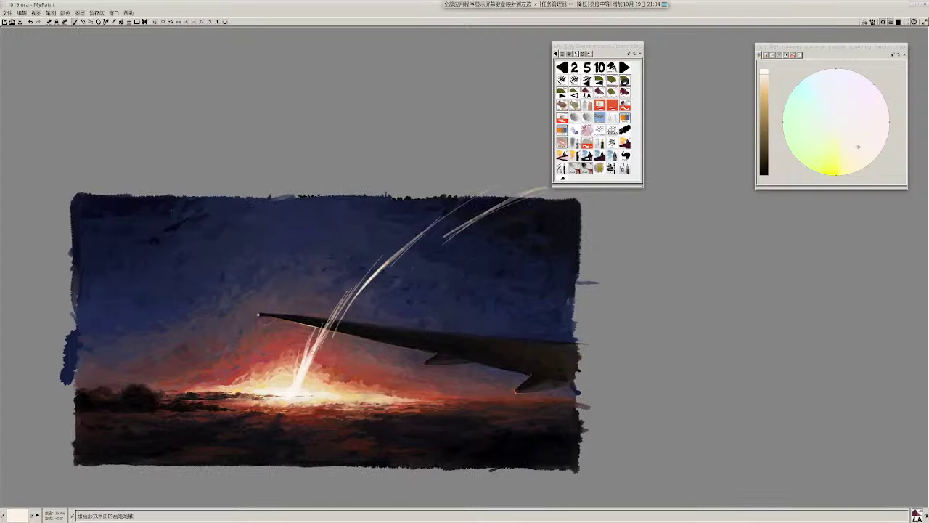
{"action": "left_click", "coordinate": [301, 368], "text": "ctrl"}
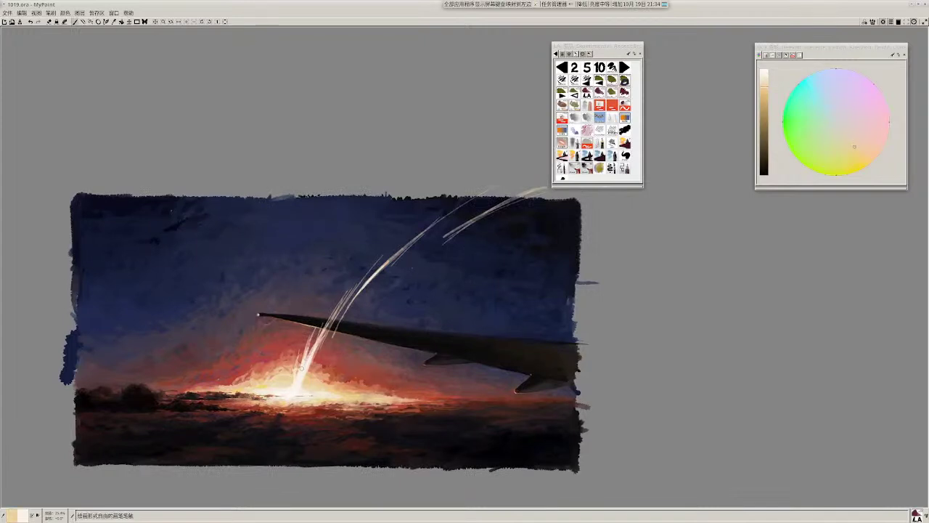
{"action": "left_click_drag", "start_coordinate": [300, 367], "coordinate": [346, 268]}
{"action": "key", "text": "ctrl+z"}
{"action": "left_click_drag", "start_coordinate": [300, 368], "coordinate": [347, 267]}
{"action": "left_click_drag", "start_coordinate": [308, 349], "coordinate": [348, 259]}
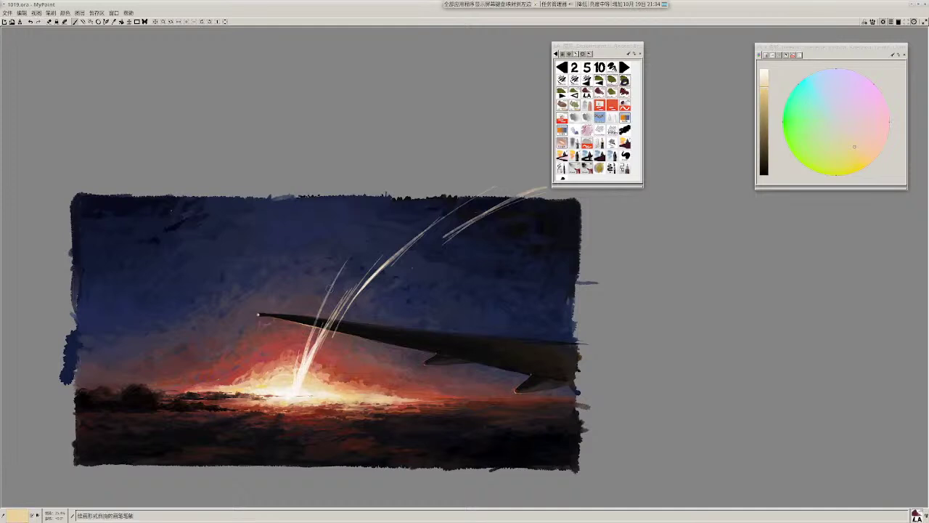
{"action": "mouse_move", "coordinate": [328, 291]}
{"action": "left_mouse_down"}
{"action": "mouse_move", "coordinate": [298, 382]}
{"action": "mouse_move", "coordinate": [308, 337]}
{"action": "left_mouse_up"}
{"action": "key", "text": "r"}
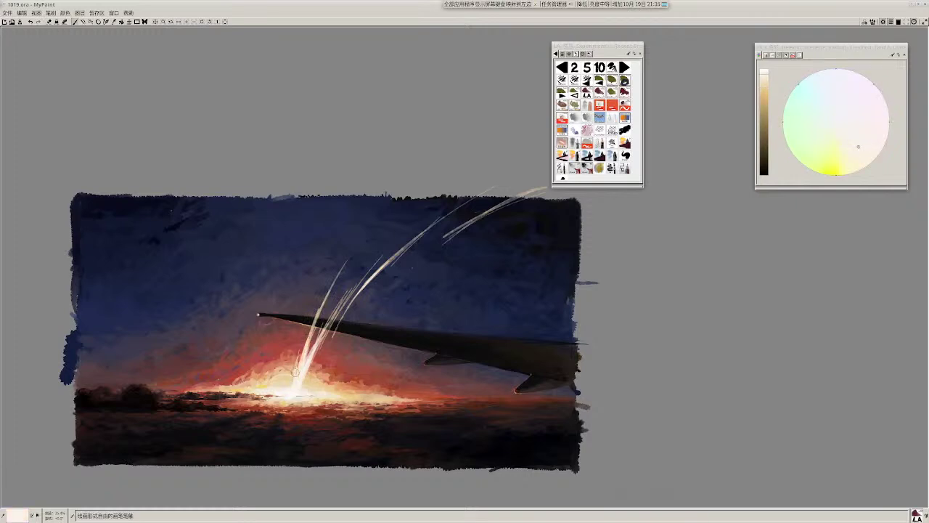
{"action": "key", "text": "ctrl+z"}
{"action": "key", "text": "ctrl+z"}
{"action": "key", "text": "ctrl+z"}
{"action": "key", "text": "ctrl+z"}
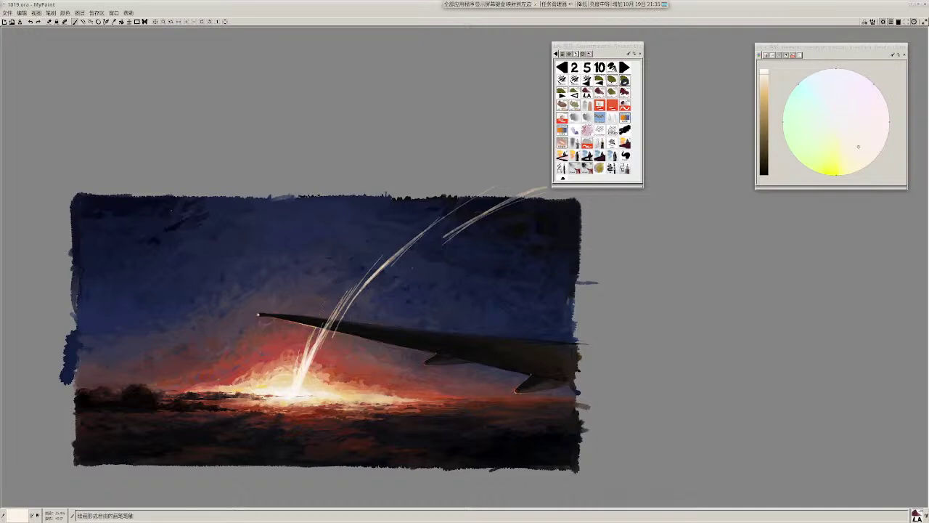
Step: Try extra near-white strokes along the left edge of the light trail between the sun's core and the sky above the wing
{"action": "left_click_drag", "start_coordinate": [334, 293], "coordinate": [304, 358]}
{"action": "left_click_drag", "start_coordinate": [327, 305], "coordinate": [301, 360]}
{"action": "key", "text": "ctrl+z"}
{"action": "mouse_move", "coordinate": [339, 284]}
{"action": "left_mouse_down"}
{"action": "mouse_move", "coordinate": [291, 389]}
{"action": "mouse_move", "coordinate": [293, 444]}
{"action": "left_mouse_up"}
{"action": "left_click", "coordinate": [290, 386], "text": "ctrl"}
{"action": "key", "text": "ctrl+z"}
Step: Try a near-vertical white light reflection running from the sun's core down over the dark ground
{"action": "left_click_drag", "start_coordinate": [291, 389], "coordinate": [292, 447]}
{"action": "left_click_drag", "start_coordinate": [289, 406], "coordinate": [292, 447]}
{"action": "left_click", "coordinate": [291, 396], "text": "ctrl"}
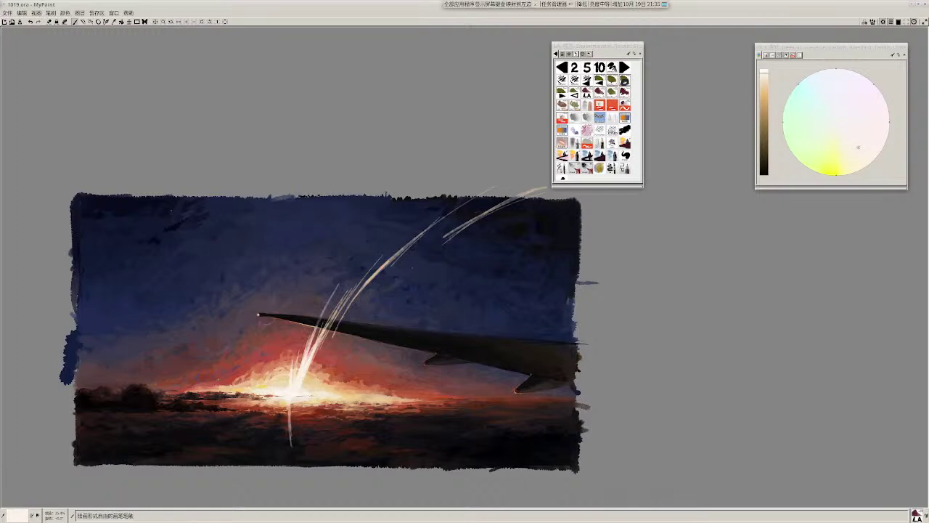
{"action": "key", "text": "ctrl+z"}
{"action": "left_click_drag", "start_coordinate": [291, 401], "coordinate": [280, 464]}
{"action": "key", "text": "ctrl+z"}
{"action": "key", "text": "ctrl+z"}
{"action": "key", "text": "ctrl+z"}
{"action": "key", "text": "ctrl+z"}
Step: Try a slanted cream reflection on the ground below the sun, and undo it along with the last trail strokes
{"action": "left_click", "coordinate": [301, 380], "text": "ctrl"}
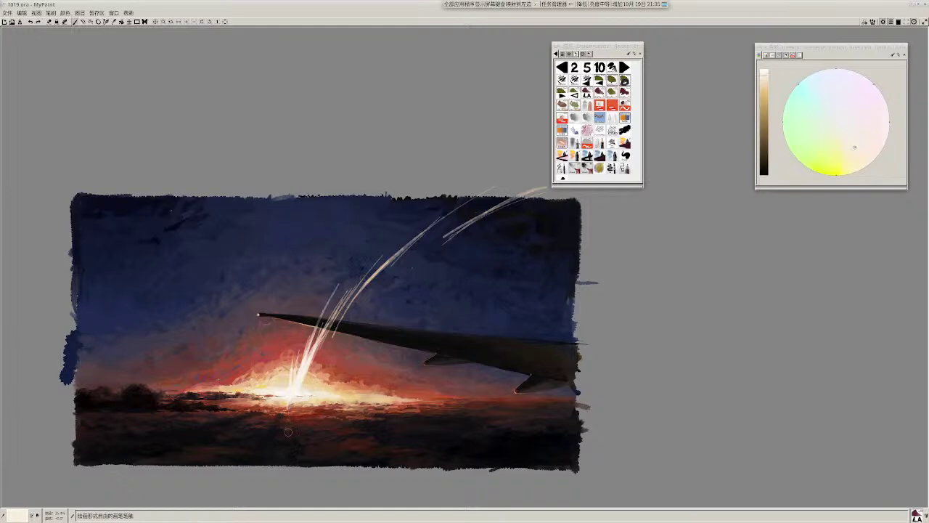
{"action": "left_click_drag", "start_coordinate": [283, 417], "coordinate": [274, 468]}
{"action": "key", "text": "ctrl+z"}
{"action": "left_click_drag", "start_coordinate": [281, 418], "coordinate": [271, 470]}
{"action": "key", "text": "ctrl+z"}
{"action": "key", "text": "ctrl+z"}
{"action": "key", "text": "ctrl+z"}
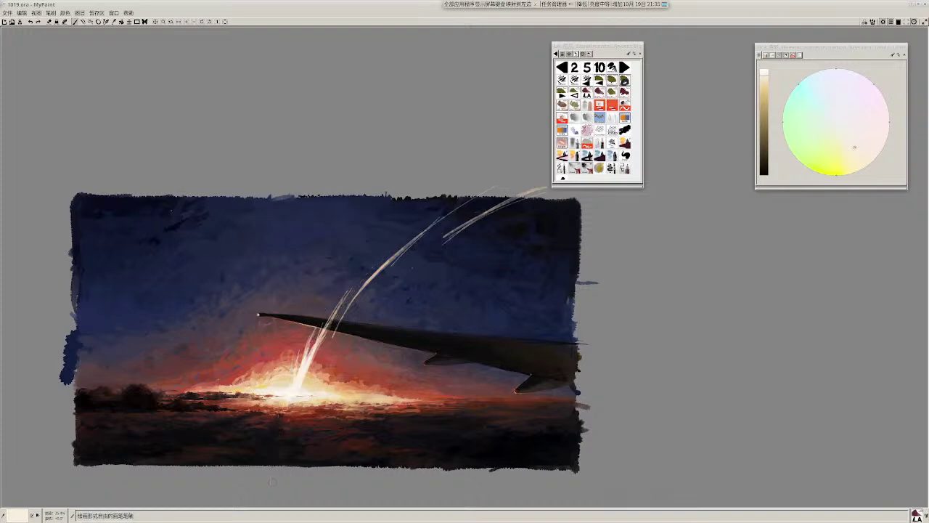
Step: Step back through the stroke history to remove the whole arcing trail, keeping only the first thin streak across the wing
{"action": "key", "text": "ctrl+z"}
{"action": "key", "text": "ctrl+z"}
{"action": "key", "text": "ctrl+z"}
{"action": "key", "text": "ctrl+z"}
{"action": "key", "text": "ctrl+z"}
{"action": "key", "text": "ctrl+z"}
{"action": "key", "text": "ctrl+z"}
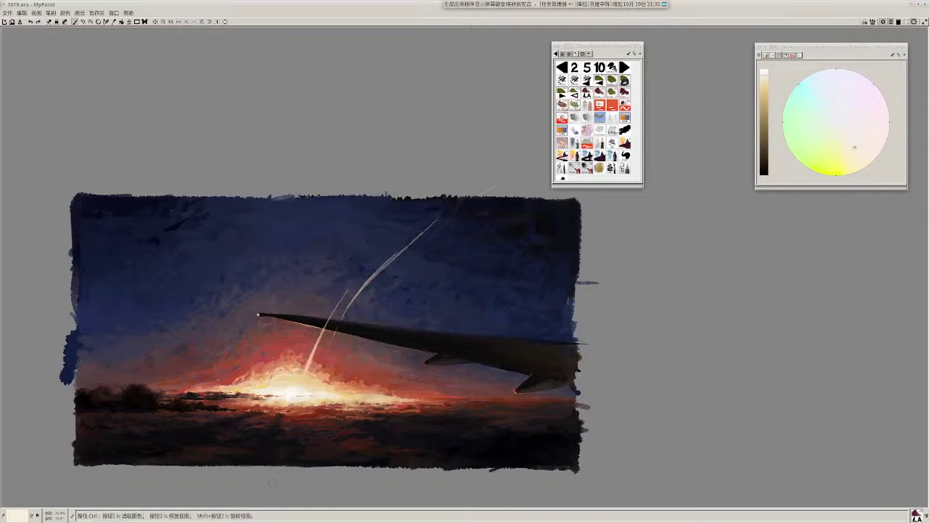
{"action": "key", "text": "ctrl+z"}
{"action": "key", "text": "ctrl+z"}
{"action": "key", "text": "ctrl+y"}
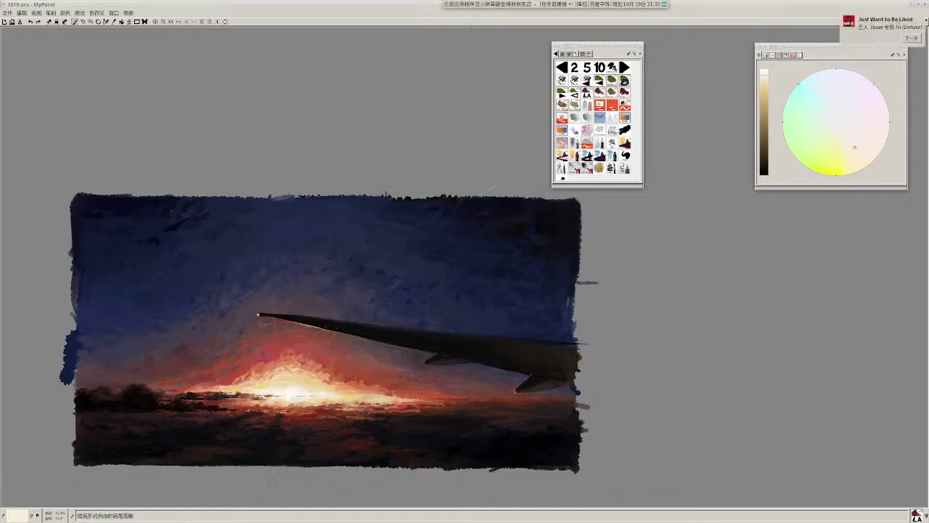
{"action": "key", "text": "ctrl+y"}
{"action": "key", "text": "ctrl+y"}
{"action": "key", "text": "ctrl+y"}
{"action": "key", "text": "ctrl+y"}
{"action": "key", "text": "ctrl+z"}
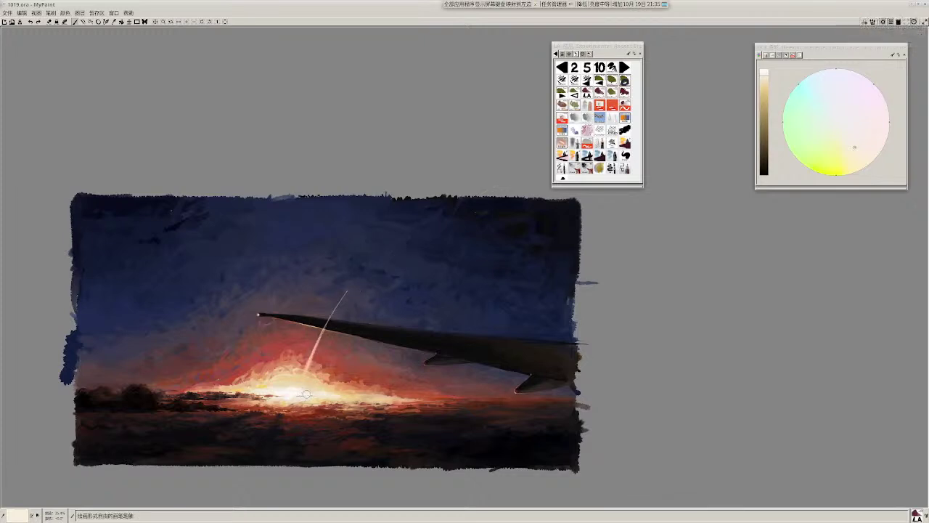
Step: Thicken the streak from the wing down to the sun's core using a near-white sampled from the glow
{"action": "left_click", "coordinate": [300, 387], "text": "ctrl"}
{"action": "left_click_drag", "start_coordinate": [318, 341], "coordinate": [301, 388]}
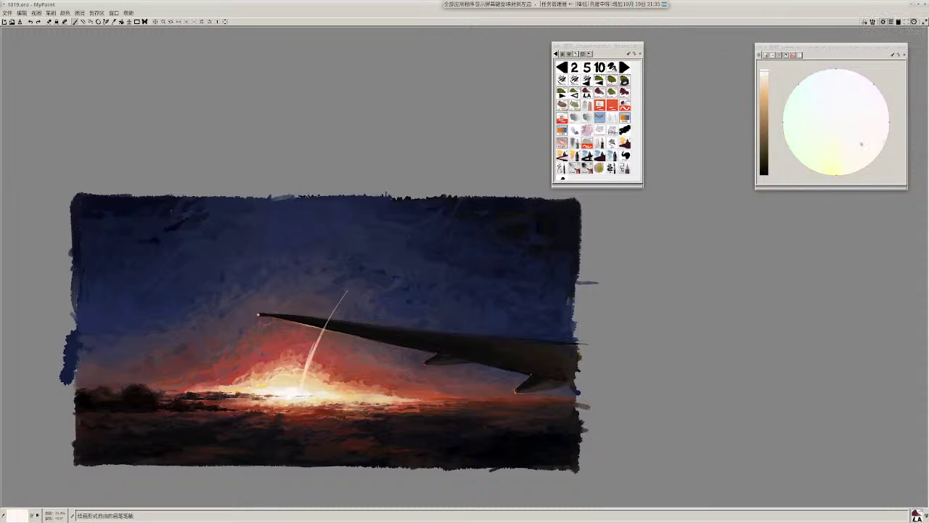
{"action": "mouse_move", "coordinate": [320, 337]}
{"action": "left_mouse_down"}
{"action": "mouse_move", "coordinate": [302, 379]}
{"action": "mouse_move", "coordinate": [323, 325]}
{"action": "left_mouse_up"}
{"action": "left_click_drag", "start_coordinate": [319, 327], "coordinate": [358, 255]}
{"action": "key", "text": "ctrl+z"}
Step: Set the brush colour to a pale peach orange
{"action": "key", "text": "r"}
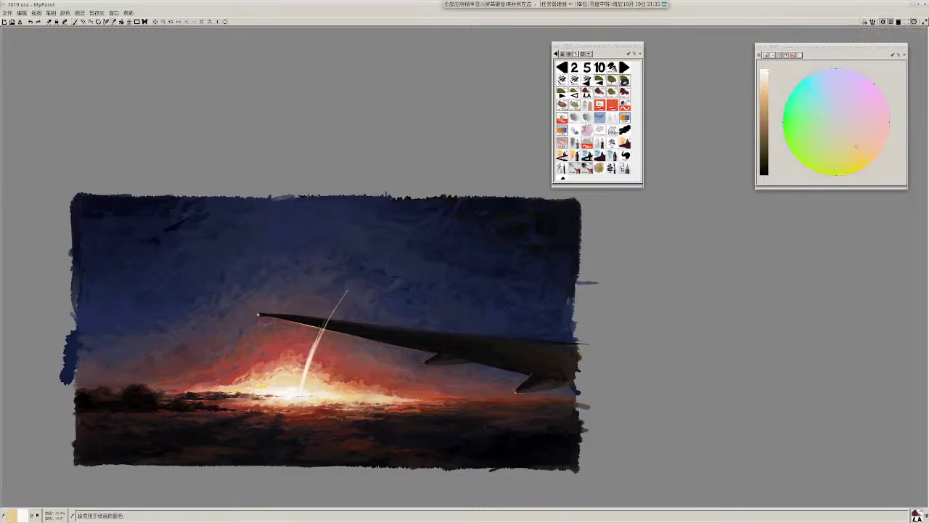
{"action": "left_click", "coordinate": [868, 149]}
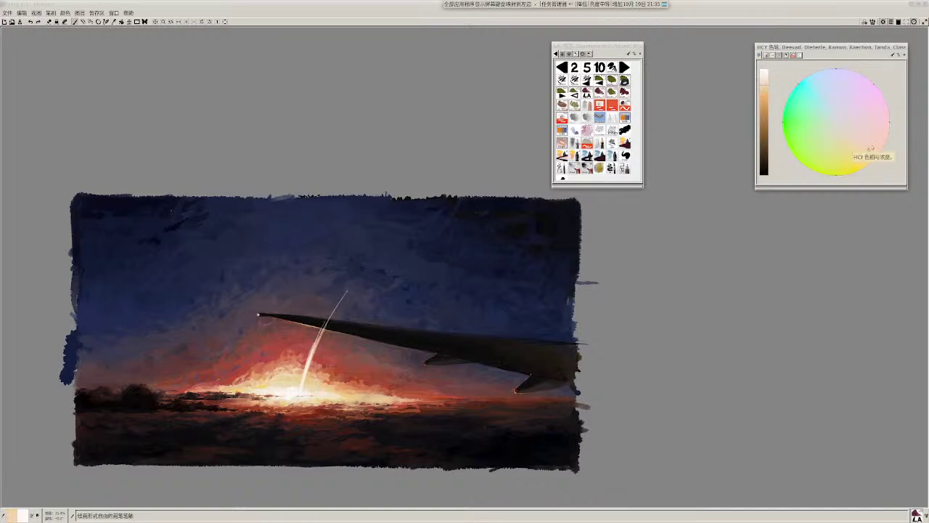
Step: Skip the background music ahead to the track Moonstar and close the sound controls
{"action": "left_click", "coordinate": [572, 5]}
{"action": "left_click", "coordinate": [680, 69]}
{"action": "left_click", "coordinate": [680, 69]}
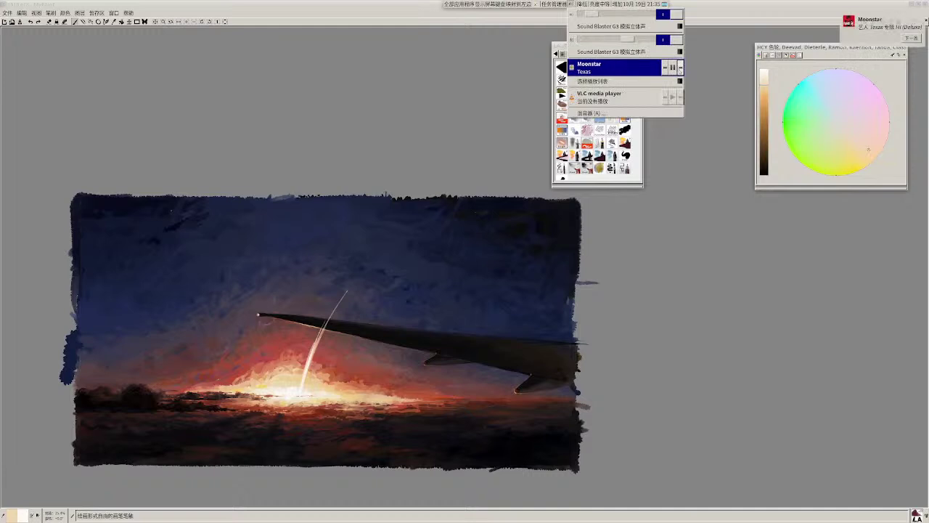
{"action": "left_click", "coordinate": [680, 70]}
{"action": "left_click", "coordinate": [665, 68]}
{"action": "left_click", "coordinate": [712, 11]}
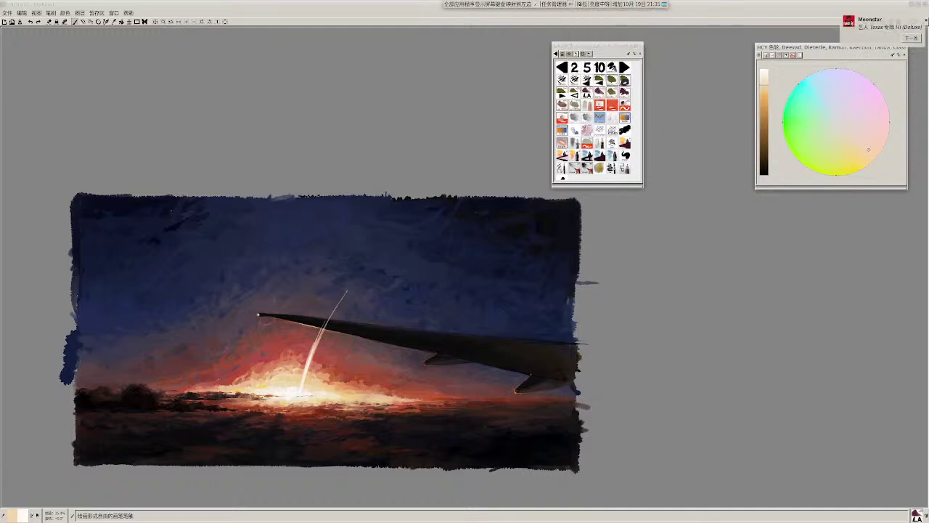
Step: Paint a steeper peach light trail from the sun glow over the wing up to the painting's upper edge with overlapping strokes
{"action": "left_click_drag", "start_coordinate": [308, 344], "coordinate": [334, 287]}
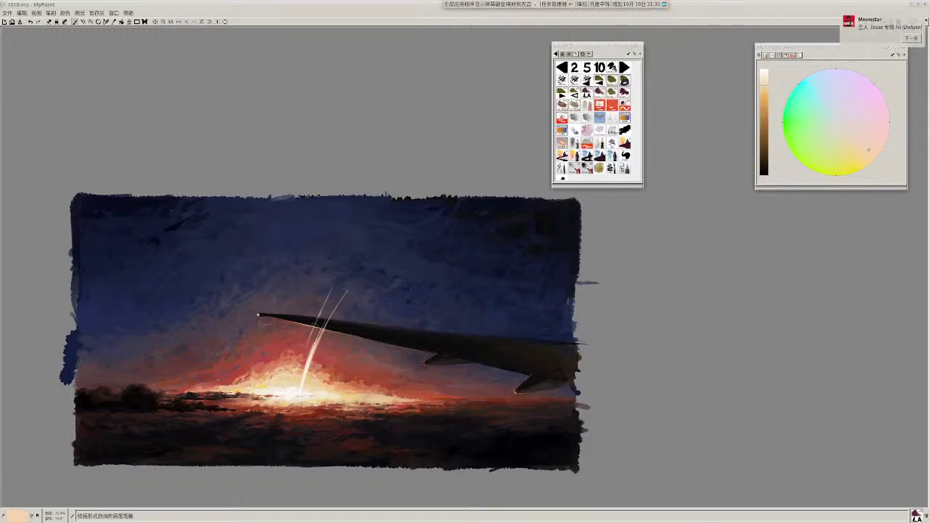
{"action": "left_click_drag", "start_coordinate": [318, 324], "coordinate": [363, 240]}
{"action": "left_click_drag", "start_coordinate": [318, 320], "coordinate": [388, 197]}
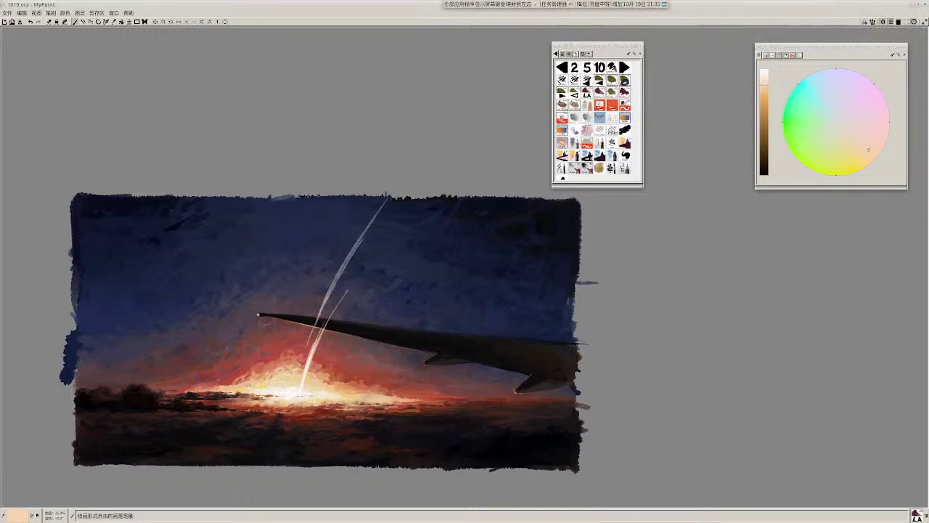
{"action": "left_click_drag", "start_coordinate": [329, 288], "coordinate": [362, 236]}
{"action": "mouse_move", "coordinate": [321, 307]}
{"action": "left_mouse_down"}
{"action": "mouse_move", "coordinate": [352, 249]}
{"action": "mouse_move", "coordinate": [302, 370]}
{"action": "left_mouse_up"}
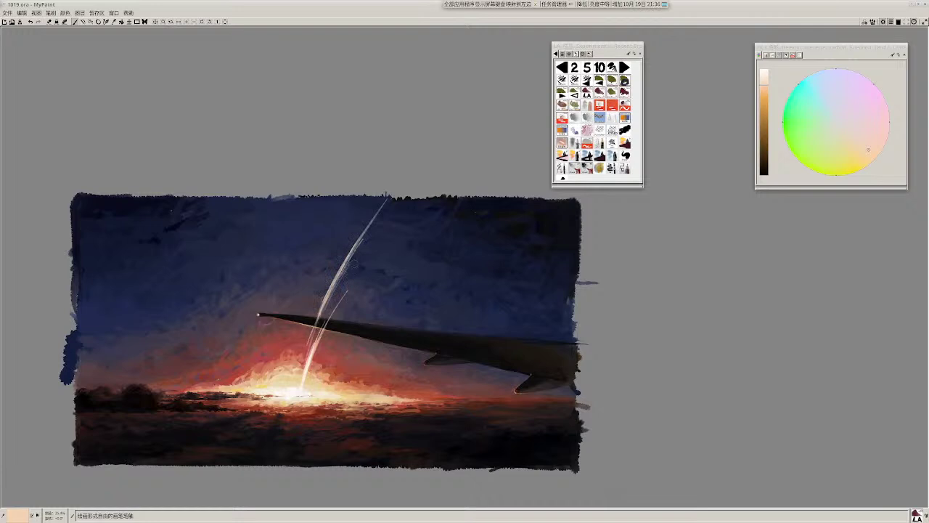
Step: Thicken the peach trail just above the wing with short strokes and add a thin parallel streak beside its upper part
{"action": "mouse_move", "coordinate": [322, 316]}
{"action": "left_mouse_down"}
{"action": "mouse_move", "coordinate": [342, 276]}
{"action": "mouse_move", "coordinate": [321, 320]}
{"action": "left_mouse_up"}
{"action": "mouse_move", "coordinate": [342, 280]}
{"action": "left_mouse_down"}
{"action": "mouse_move", "coordinate": [317, 324]}
{"action": "mouse_move", "coordinate": [321, 313]}
{"action": "left_mouse_up"}
{"action": "key", "text": "ctrl+z"}
{"action": "left_click_drag", "start_coordinate": [341, 281], "coordinate": [319, 324]}
{"action": "left_click_drag", "start_coordinate": [336, 288], "coordinate": [328, 306]}
{"action": "left_click_drag", "start_coordinate": [316, 290], "coordinate": [369, 192]}
Step: Brighten the trail's base between the sun and the wing with strokes in a near-white sampled from the glow
{"action": "left_click", "coordinate": [301, 390], "text": "ctrl"}
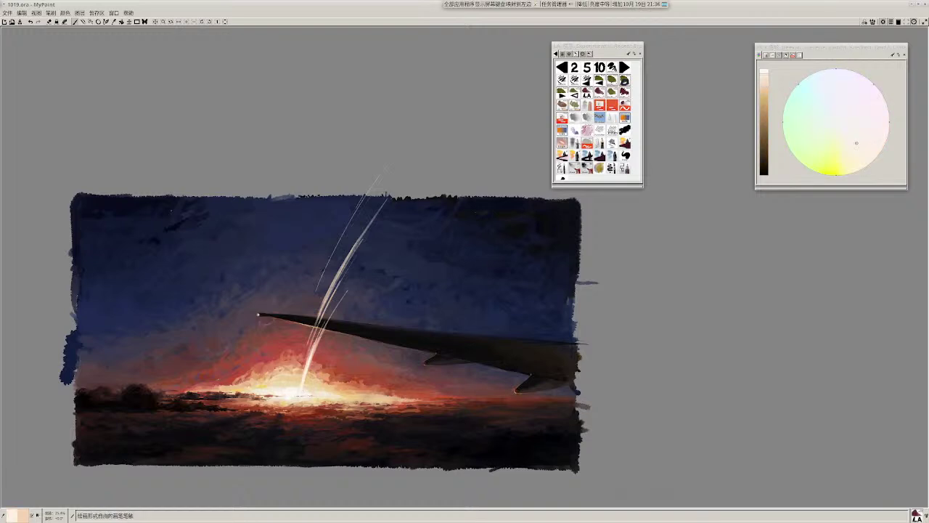
{"action": "left_click_drag", "start_coordinate": [299, 385], "coordinate": [309, 348]}
{"action": "left_click_drag", "start_coordinate": [297, 382], "coordinate": [310, 326]}
{"action": "key", "text": "ctrl+z"}
{"action": "key", "text": "ctrl+z"}
{"action": "key", "text": "ctrl+z"}
{"action": "left_click_drag", "start_coordinate": [297, 382], "coordinate": [308, 342]}
{"action": "left_click_drag", "start_coordinate": [297, 383], "coordinate": [307, 346]}
Step: Extend the trail with a short near-white streak from the sun's core down over the dark ground
{"action": "left_click_drag", "start_coordinate": [301, 383], "coordinate": [293, 441]}
{"action": "key", "text": "ctrl+z"}
{"action": "left_click_drag", "start_coordinate": [301, 379], "coordinate": [295, 440]}
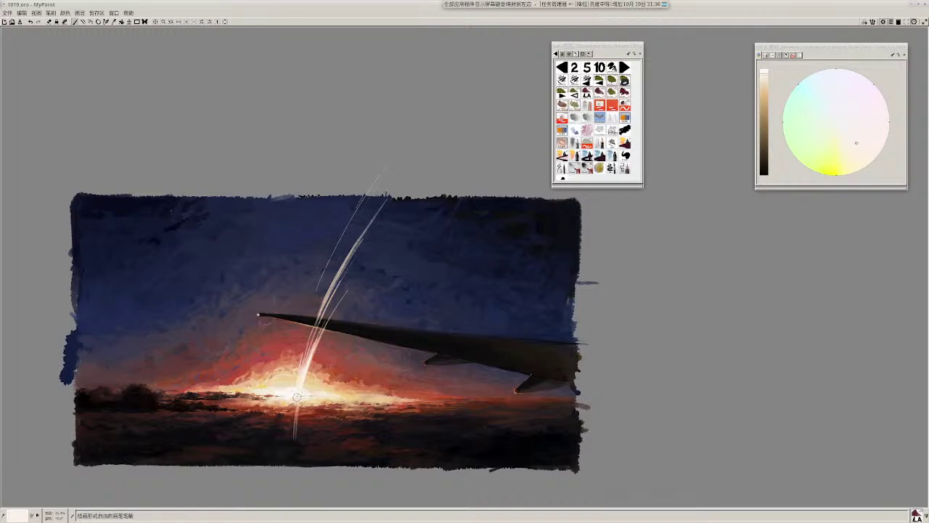
{"action": "key", "text": "ctrl+z"}
{"action": "key", "text": "ctrl+z"}
{"action": "left_click_drag", "start_coordinate": [298, 391], "coordinate": [295, 429]}
{"action": "scroll", "coordinate": [405, 383], "scroll_direction": "down", "scroll_amount": 2}
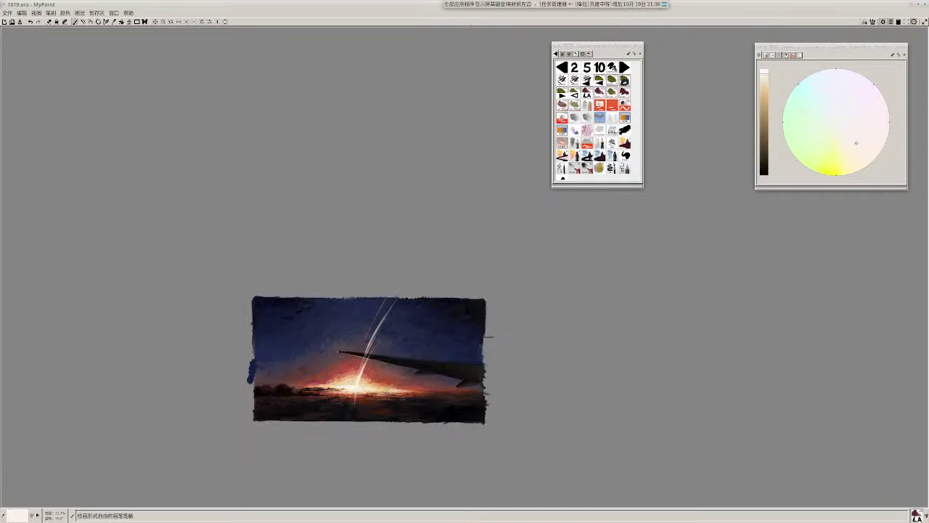
{"action": "scroll", "coordinate": [375, 317], "scroll_direction": "up", "scroll_amount": 1}
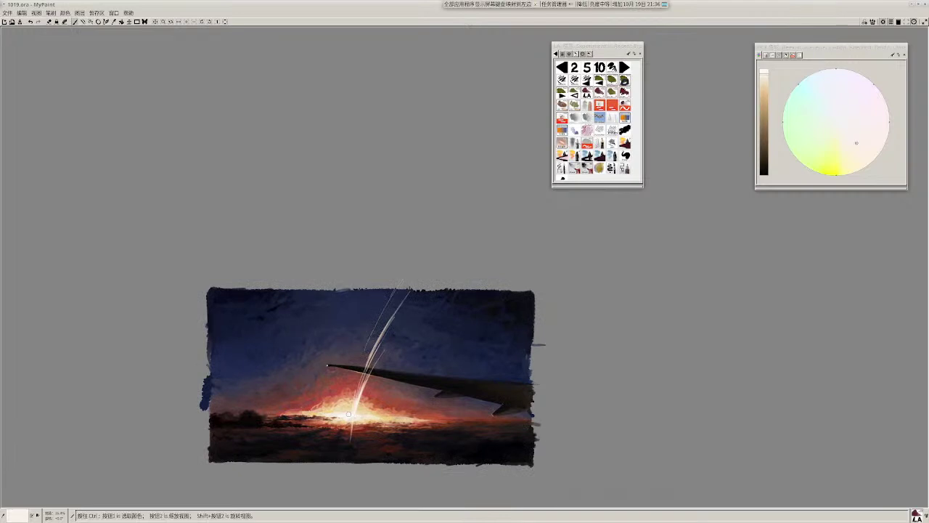
Step: Set the brush to a pale pink and paint a bundle of streaks parallel to the main trail, from above the wing to the upper edge
{"action": "left_click", "coordinate": [354, 418], "text": "ctrl"}
{"action": "left_click", "coordinate": [874, 145]}
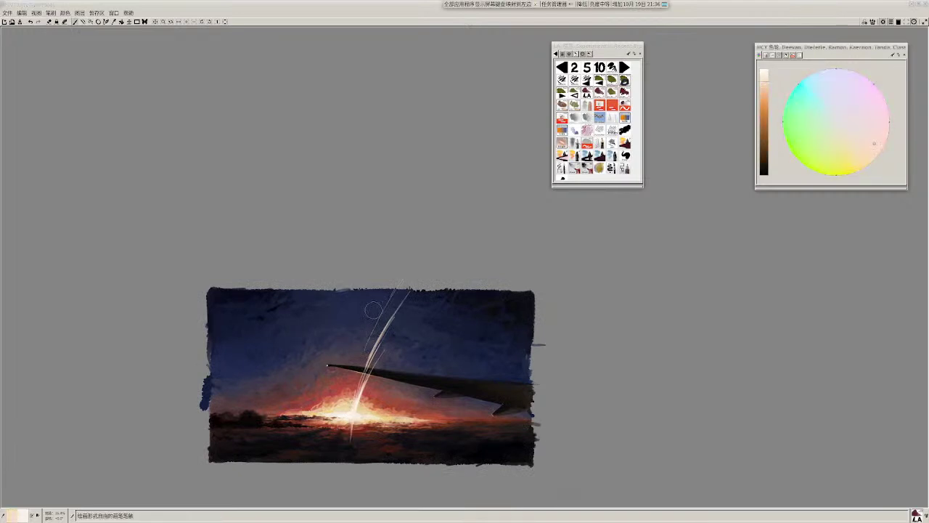
{"action": "mouse_move", "coordinate": [385, 298]}
{"action": "left_mouse_down"}
{"action": "mouse_move", "coordinate": [365, 336]}
{"action": "mouse_move", "coordinate": [414, 266]}
{"action": "mouse_move", "coordinate": [367, 342]}
{"action": "left_mouse_up"}
{"action": "key", "text": "ctrl+z"}
{"action": "key", "text": "ctrl+z"}
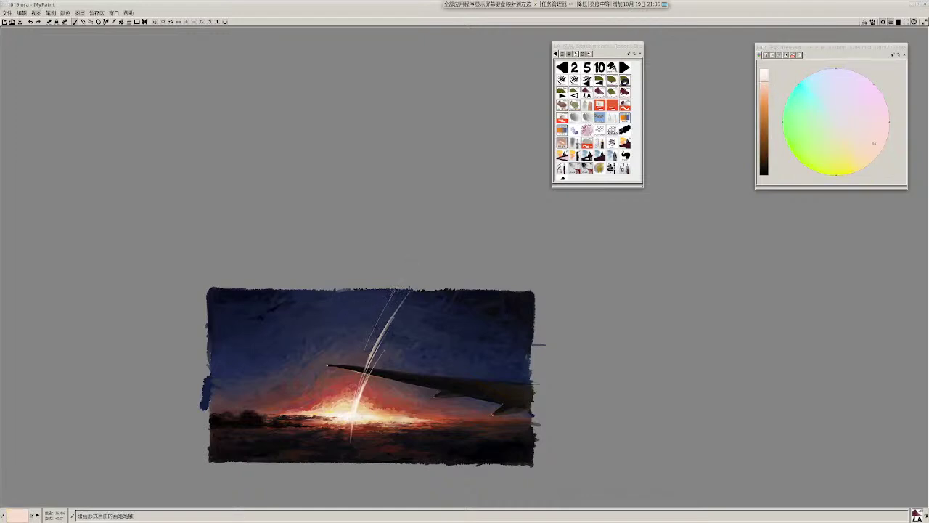
{"action": "left_click_drag", "start_coordinate": [396, 288], "coordinate": [365, 349]}
{"action": "left_click_drag", "start_coordinate": [395, 290], "coordinate": [366, 346]}
{"action": "key", "text": "ctrl+z"}
{"action": "left_click_drag", "start_coordinate": [394, 294], "coordinate": [351, 440]}
{"action": "left_click_drag", "start_coordinate": [395, 292], "coordinate": [347, 394]}
{"action": "key", "text": "ctrl+z"}
{"action": "left_click_drag", "start_coordinate": [395, 290], "coordinate": [358, 358]}
{"action": "mouse_move", "coordinate": [397, 288]}
{"action": "left_mouse_down"}
{"action": "mouse_move", "coordinate": [358, 357]}
{"action": "mouse_move", "coordinate": [363, 335]}
{"action": "mouse_move", "coordinate": [362, 354]}
{"action": "left_mouse_up"}
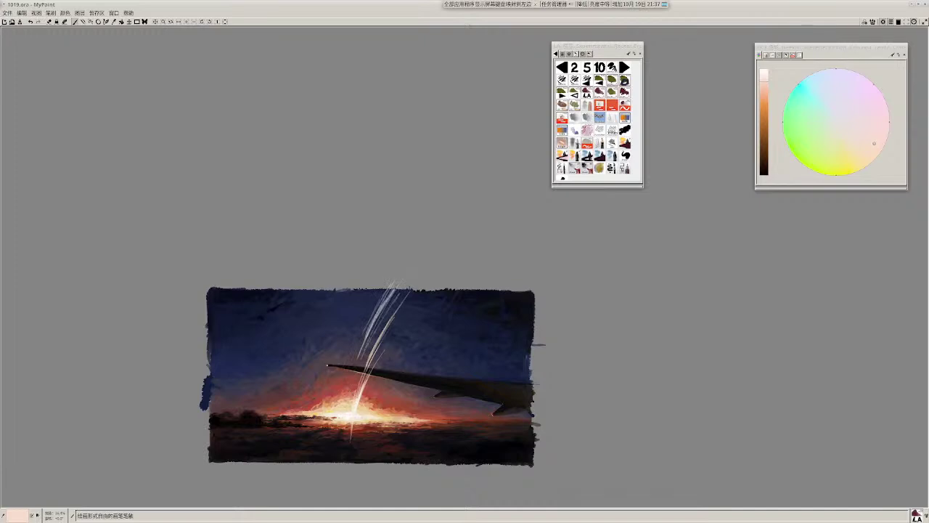
{"action": "left_click_drag", "start_coordinate": [386, 308], "coordinate": [360, 358]}
Step: Try further streaks beside the parallel bundle in cream, salmon and peach tones sampled from the sun glow
{"action": "left_click", "coordinate": [347, 401], "text": "ctrl"}
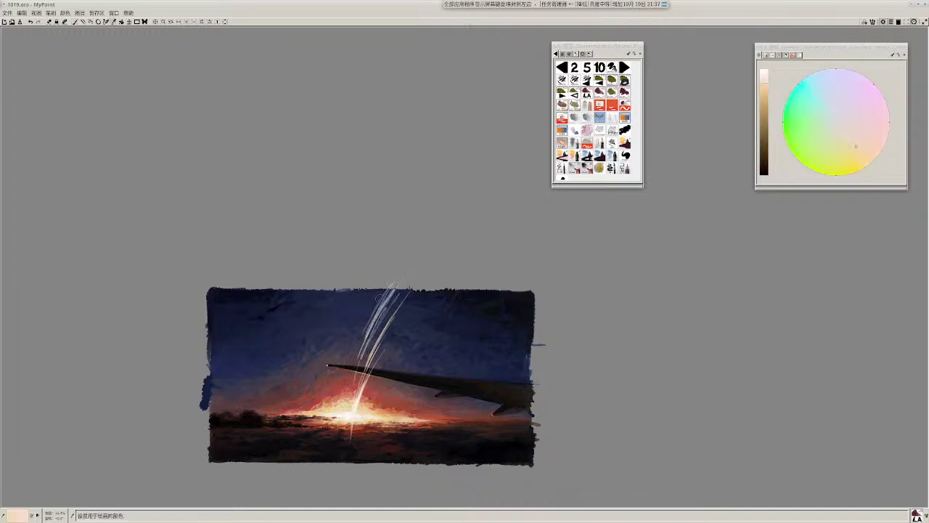
{"action": "left_click_drag", "start_coordinate": [385, 284], "coordinate": [360, 327]}
{"action": "key", "text": "ctrl+z"}
{"action": "left_click", "coordinate": [344, 397], "text": "ctrl"}
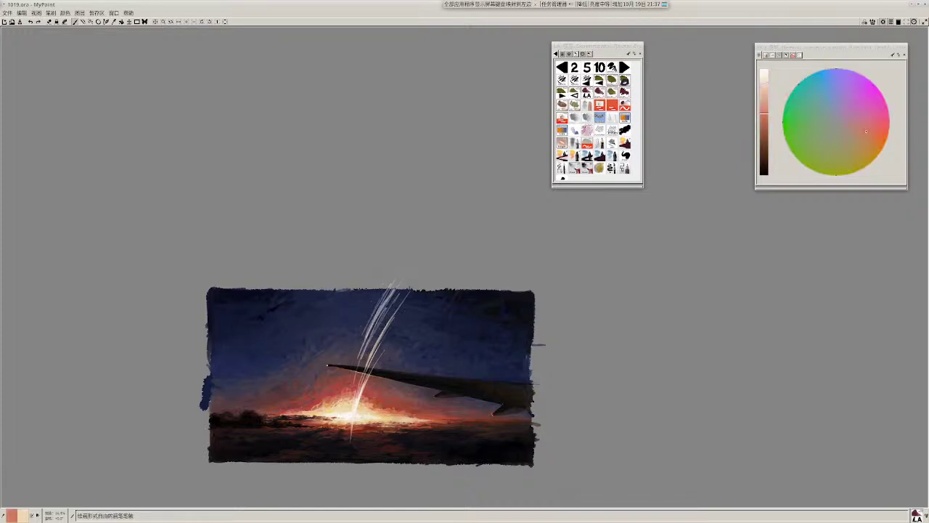
{"action": "left_click_drag", "start_coordinate": [381, 289], "coordinate": [365, 313]}
{"action": "key", "text": "ctrl+z"}
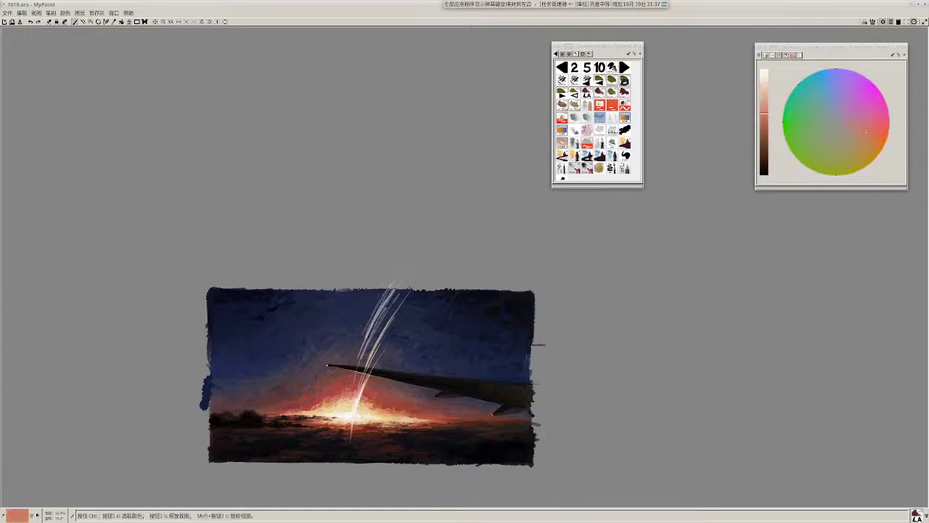
{"action": "left_click", "coordinate": [342, 400], "text": "ctrl"}
{"action": "left_click_drag", "start_coordinate": [381, 291], "coordinate": [365, 314]}
{"action": "key", "text": "ctrl+z"}
{"action": "left_click", "coordinate": [765, 86]}
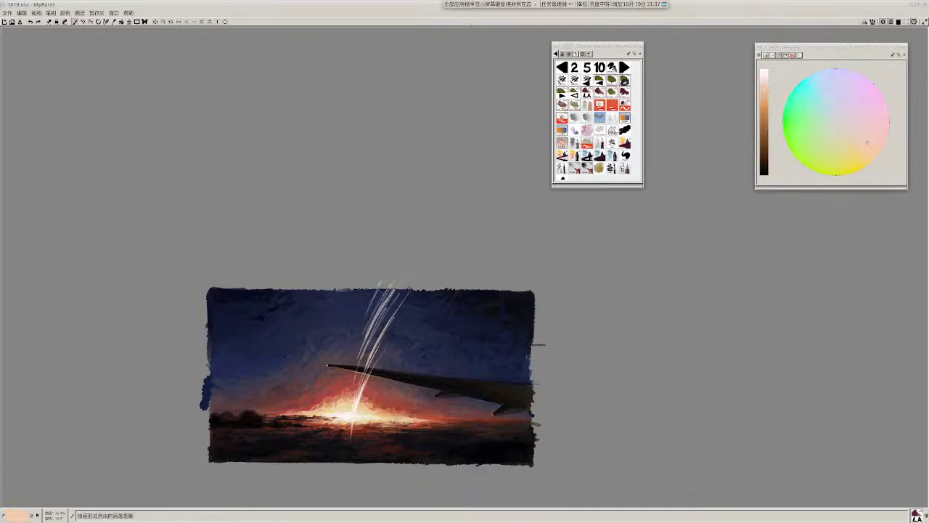
{"action": "left_click_drag", "start_coordinate": [382, 287], "coordinate": [355, 340]}
{"action": "key", "text": "ctrl+z"}
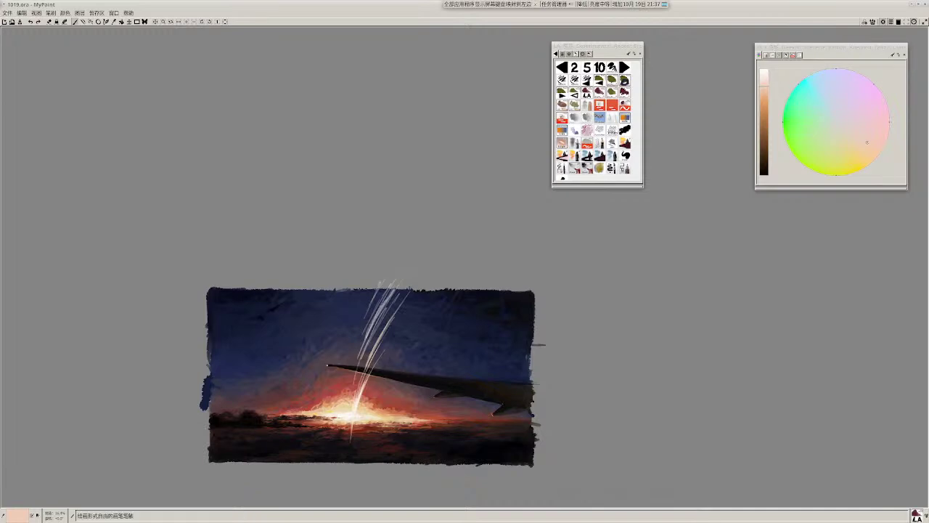
Step: Undo the parallel streaks and the ray below the sun, back to the single main trail
{"action": "key", "text": "ctrl+z"}
{"action": "key", "text": "ctrl+z"}
{"action": "key", "text": "ctrl+z"}
{"action": "key", "text": "ctrl+z"}
{"action": "key", "text": "ctrl+z"}
{"action": "key", "text": "ctrl+z"}
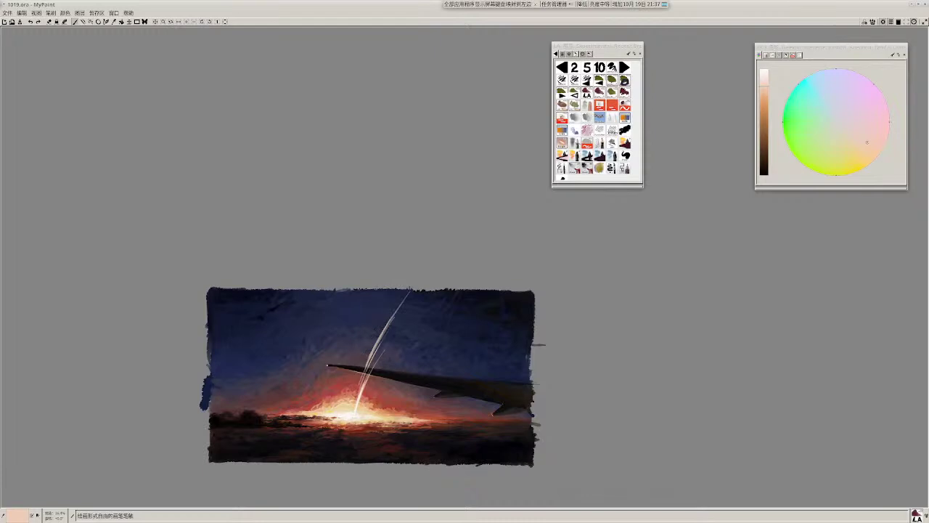
{"action": "key", "text": "ctrl+z"}
Step: Set the brush colour to a light orange based on the sun glow and test positions for a second trail beside the first
{"action": "left_click", "coordinate": [321, 426], "text": "ctrl"}
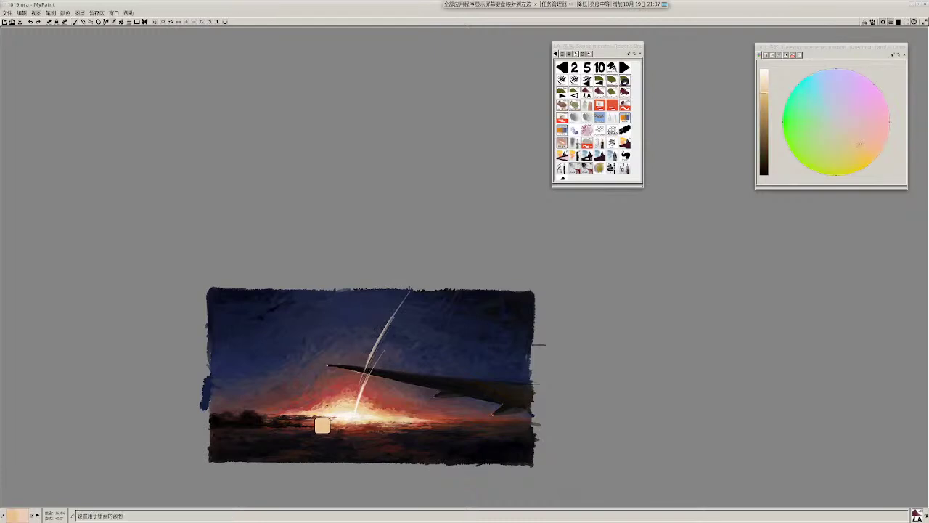
{"action": "left_click_drag", "start_coordinate": [327, 405], "coordinate": [329, 406]}
{"action": "left_click", "coordinate": [763, 100]}
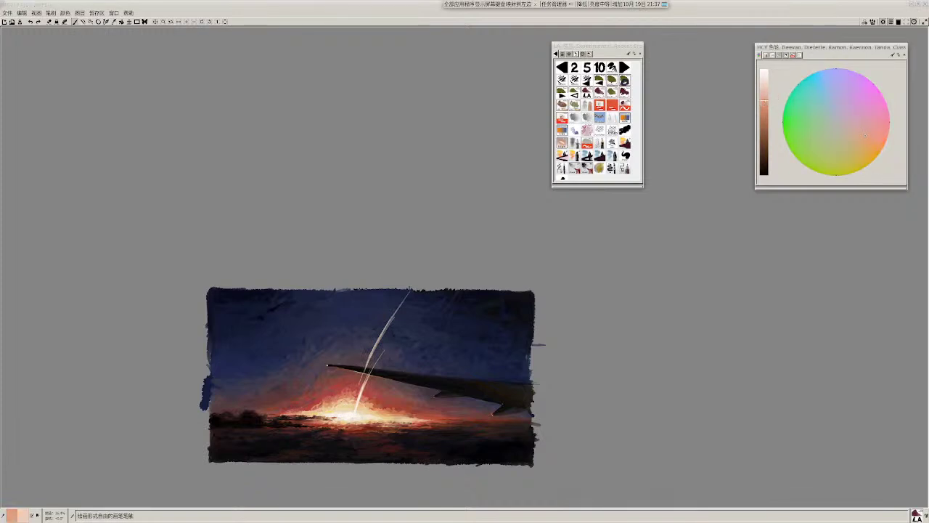
{"action": "left_click_drag", "start_coordinate": [369, 342], "coordinate": [400, 287]}
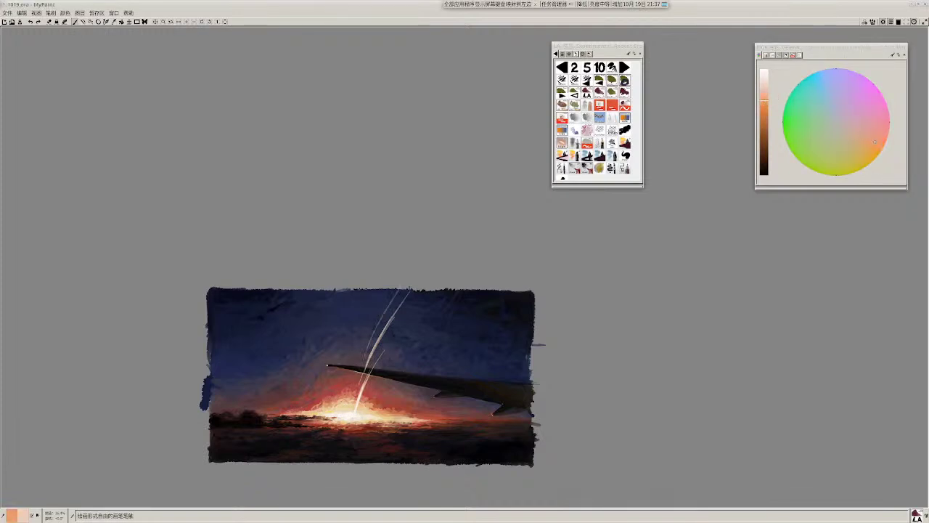
{"action": "key", "text": "ctrl+z"}
{"action": "left_click_drag", "start_coordinate": [370, 293], "coordinate": [344, 334]}
{"action": "key", "text": "ctrl+z"}
{"action": "left_click_drag", "start_coordinate": [372, 303], "coordinate": [356, 349]}
{"action": "key", "text": "ctrl+z"}
Step: Paint a steeper second trail in light orange from the sun's core past the wing to beyond the painting's upper edge
{"action": "left_click_drag", "start_coordinate": [377, 294], "coordinate": [362, 350]}
{"action": "left_click_drag", "start_coordinate": [373, 313], "coordinate": [357, 382]}
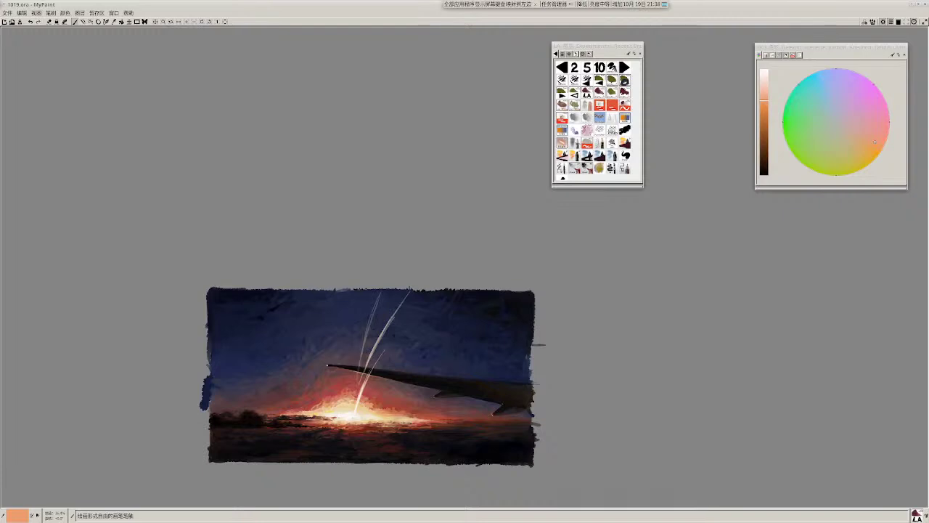
{"action": "left_click_drag", "start_coordinate": [383, 290], "coordinate": [363, 354]}
{"action": "left_click_drag", "start_coordinate": [387, 274], "coordinate": [354, 416]}
Step: Highlight the orange trail's lower part with near-white sampled from the sun and retouch its upper part with the trail's own peach
{"action": "left_click", "coordinate": [352, 416], "text": "ctrl"}
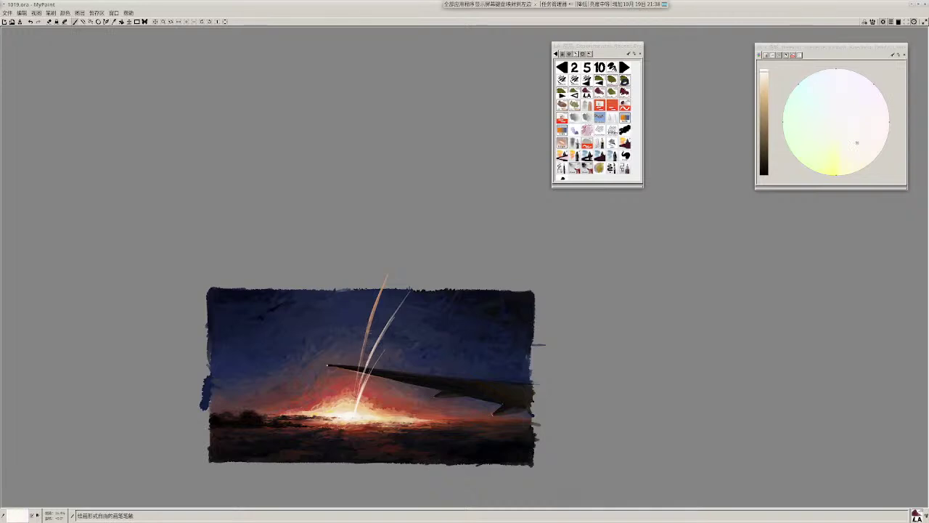
{"action": "left_click_drag", "start_coordinate": [369, 321], "coordinate": [364, 352]}
{"action": "left_click_drag", "start_coordinate": [369, 326], "coordinate": [360, 359]}
{"action": "left_click_drag", "start_coordinate": [378, 298], "coordinate": [358, 393]}
{"action": "left_click", "coordinate": [379, 297], "text": "ctrl"}
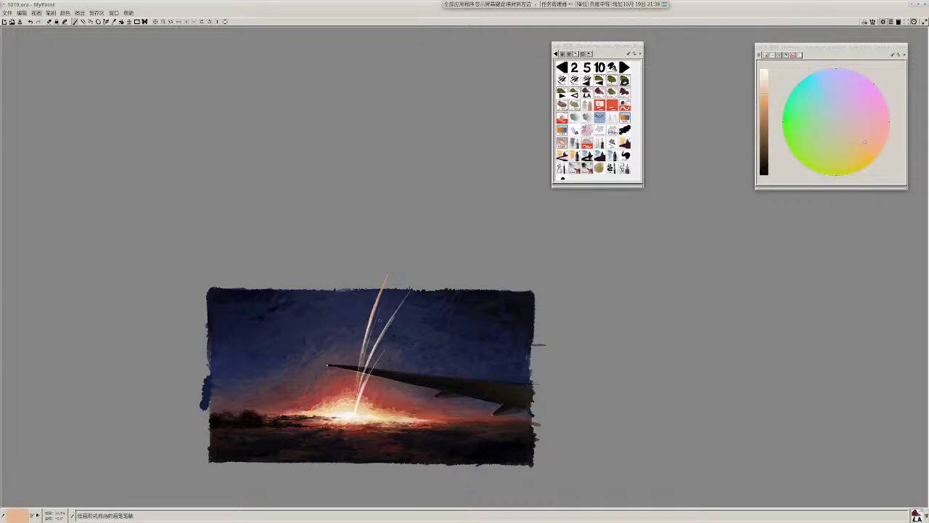
{"action": "key", "text": "ctrl+z"}
{"action": "key", "text": "ctrl+z"}
{"action": "left_click_drag", "start_coordinate": [376, 302], "coordinate": [369, 328]}
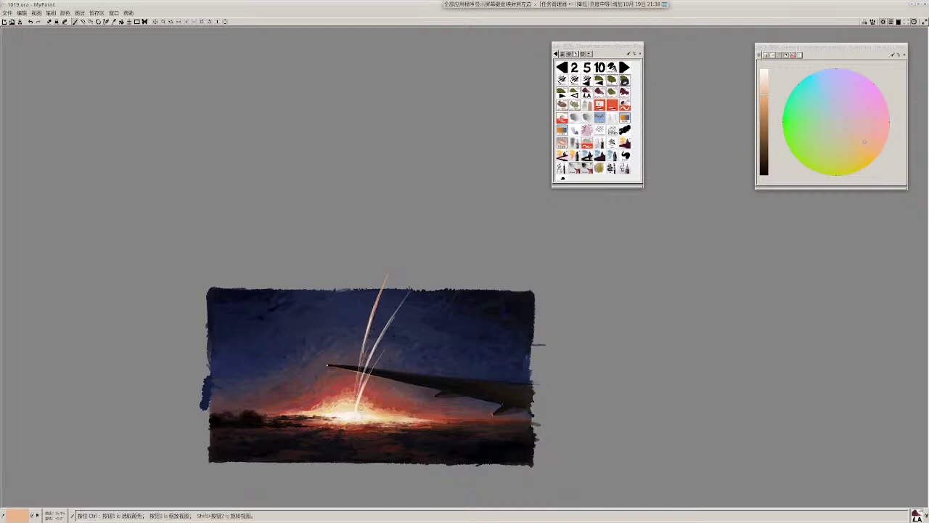
{"action": "left_click", "coordinate": [353, 429], "text": "ctrl"}
{"action": "left_click_drag", "start_coordinate": [370, 395], "coordinate": [356, 412]}
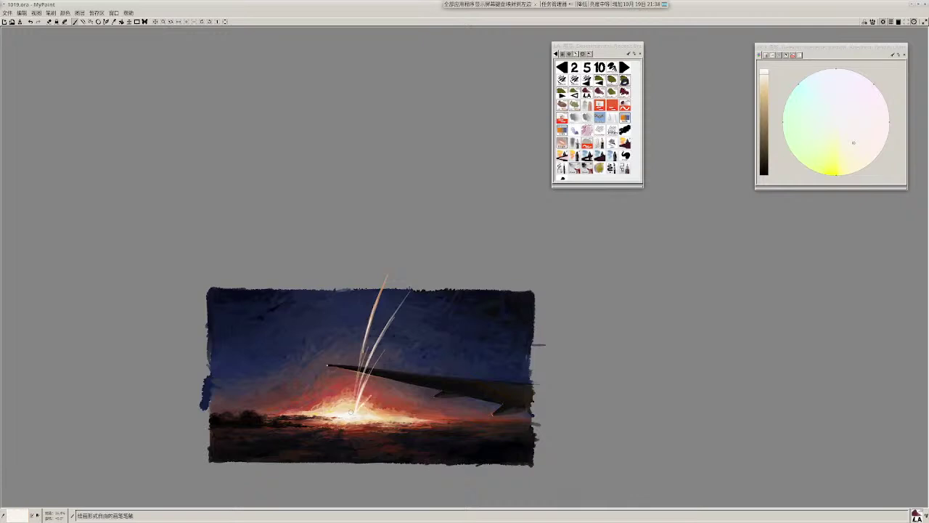
{"action": "key", "text": "ctrl+z"}
Step: Sample near-white from the sun's core and paint thin rays radiating from it, mainly downward over the dark ground
{"action": "key", "text": "d"}
{"action": "key", "text": "d"}
{"action": "key", "text": "d"}
{"action": "left_click", "coordinate": [352, 414], "text": "ctrl"}
{"action": "left_click_drag", "start_coordinate": [355, 416], "coordinate": [429, 398]}
{"action": "key", "text": "ctrl+z"}
{"action": "left_click_drag", "start_coordinate": [355, 417], "coordinate": [371, 448]}
{"action": "left_click_drag", "start_coordinate": [356, 417], "coordinate": [372, 452]}
{"action": "left_click_drag", "start_coordinate": [355, 418], "coordinate": [375, 454]}
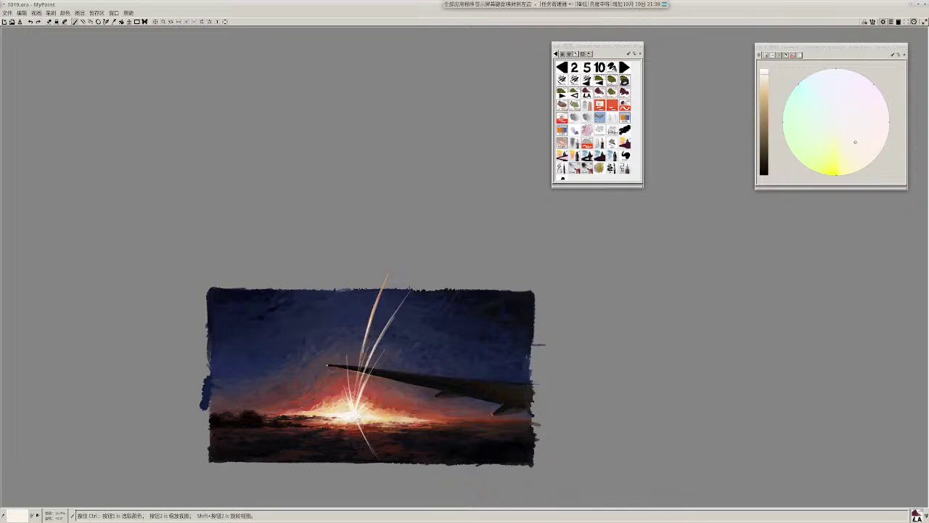
{"action": "left_click_drag", "start_coordinate": [361, 428], "coordinate": [374, 452]}
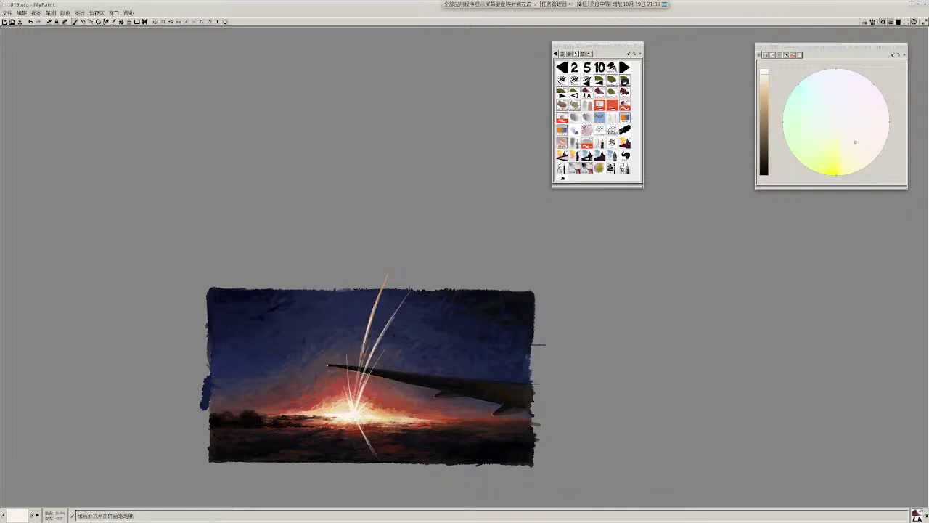
{"action": "left_click_drag", "start_coordinate": [355, 419], "coordinate": [377, 445]}
{"action": "left_click_drag", "start_coordinate": [355, 412], "coordinate": [352, 463]}
Step: Skip the background music to the track Look What You've Done and close the sound controls
{"action": "left_click", "coordinate": [572, 5]}
{"action": "left_click", "coordinate": [681, 70]}
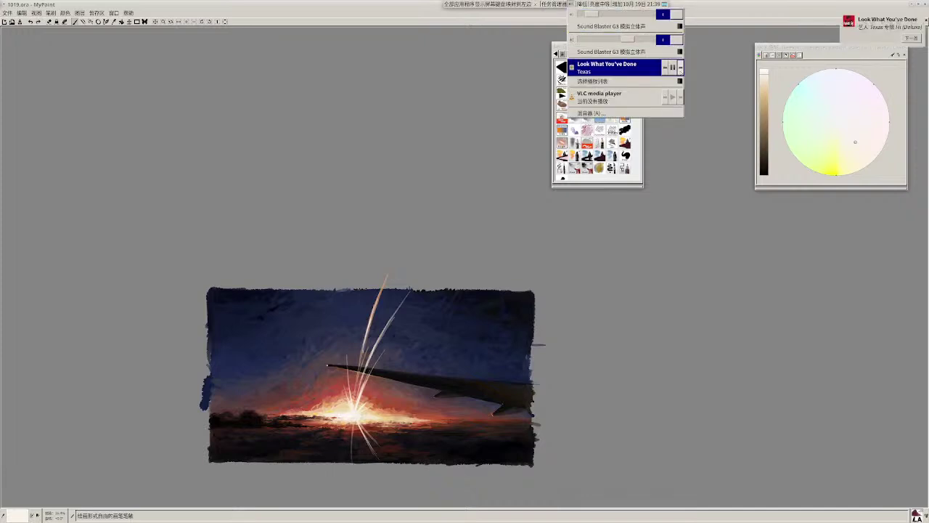
{"action": "left_click", "coordinate": [681, 70]}
{"action": "left_click", "coordinate": [664, 67]}
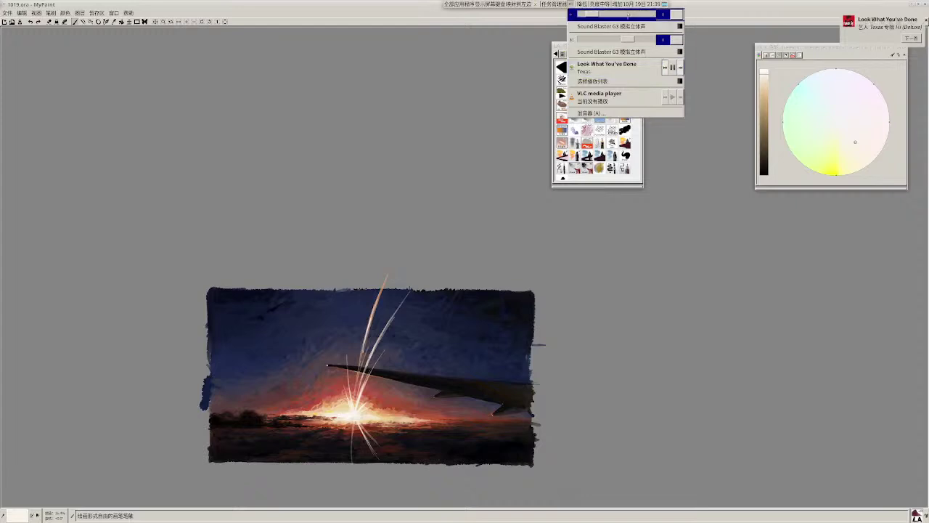
{"action": "left_click", "coordinate": [571, 5]}
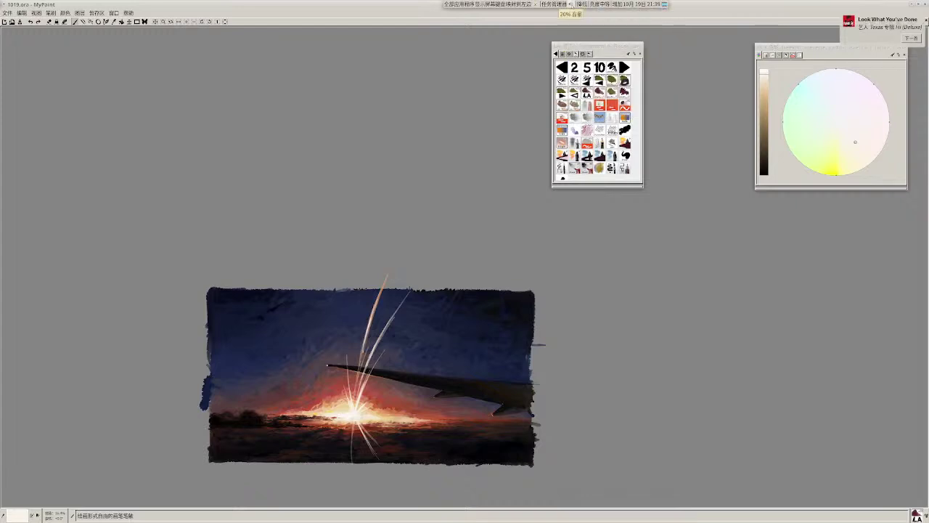
Step: Paint near-white rays from the sun's core toward the lower left, one short and one reaching past the painting's lower edge
{"action": "scroll", "coordinate": [362, 399], "scroll_direction": "up", "scroll_amount": 2}
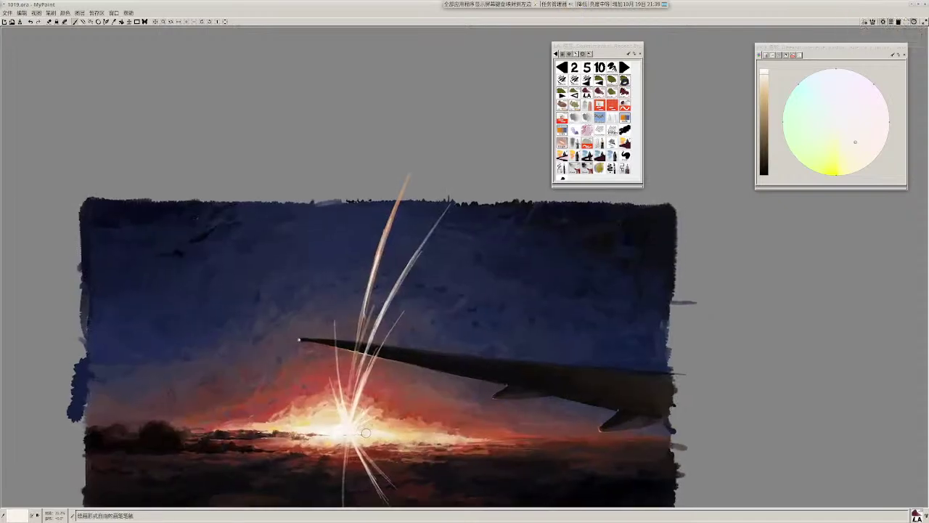
{"action": "scroll", "coordinate": [366, 434], "scroll_direction": "up", "scroll_amount": 1}
{"action": "left_click_drag", "start_coordinate": [366, 440], "coordinate": [380, 359]}
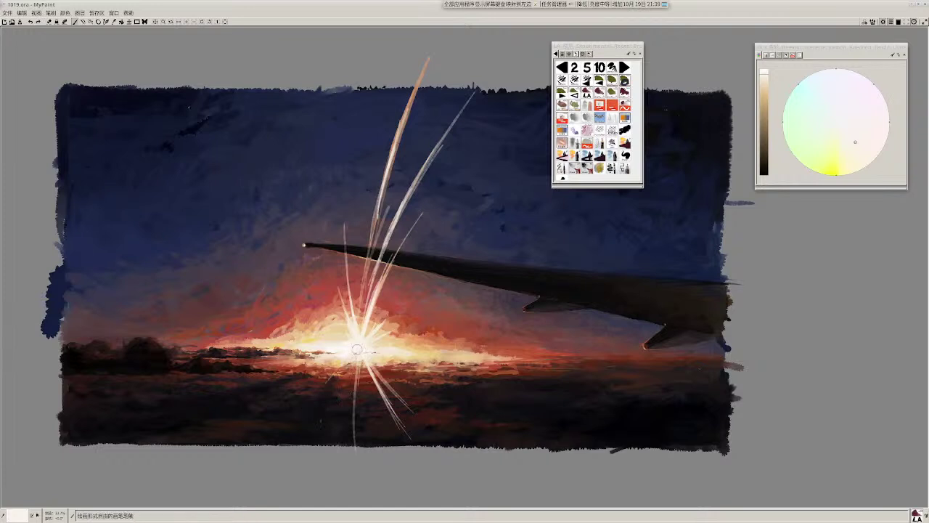
{"action": "left_click_drag", "start_coordinate": [357, 355], "coordinate": [322, 390]}
{"action": "left_click_drag", "start_coordinate": [356, 356], "coordinate": [328, 446]}
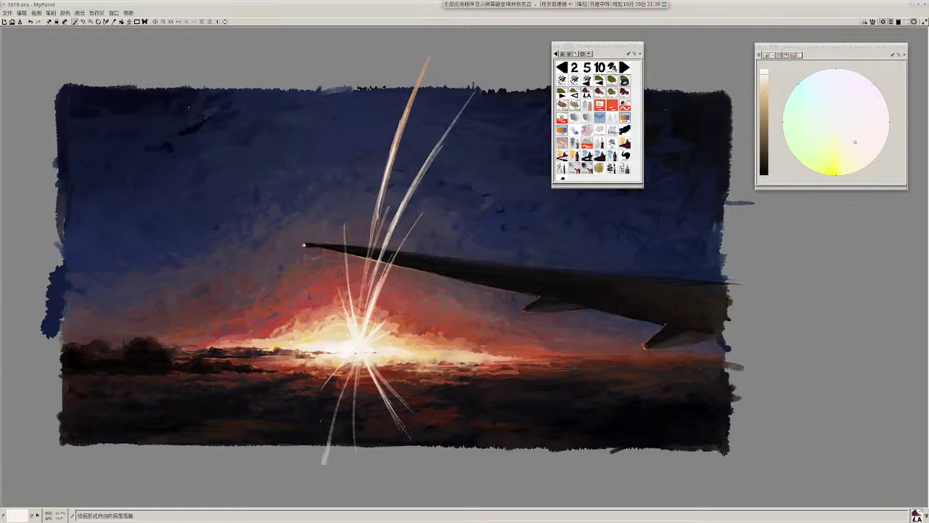
{"action": "key", "text": "ctrl+z"}
{"action": "left_click_drag", "start_coordinate": [356, 355], "coordinate": [326, 462]}
Step: Set the brush to a saturated orange and tint the outer ends of the long lower-left ray and the vertical ray below the sun
{"action": "left_click", "coordinate": [767, 88]}
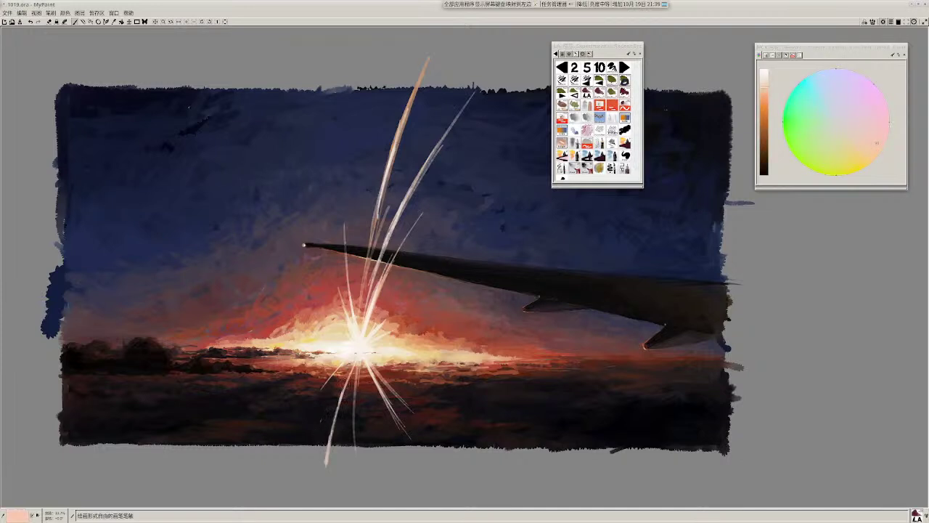
{"action": "left_click", "coordinate": [764, 107]}
{"action": "left_click_drag", "start_coordinate": [326, 463], "coordinate": [337, 402]}
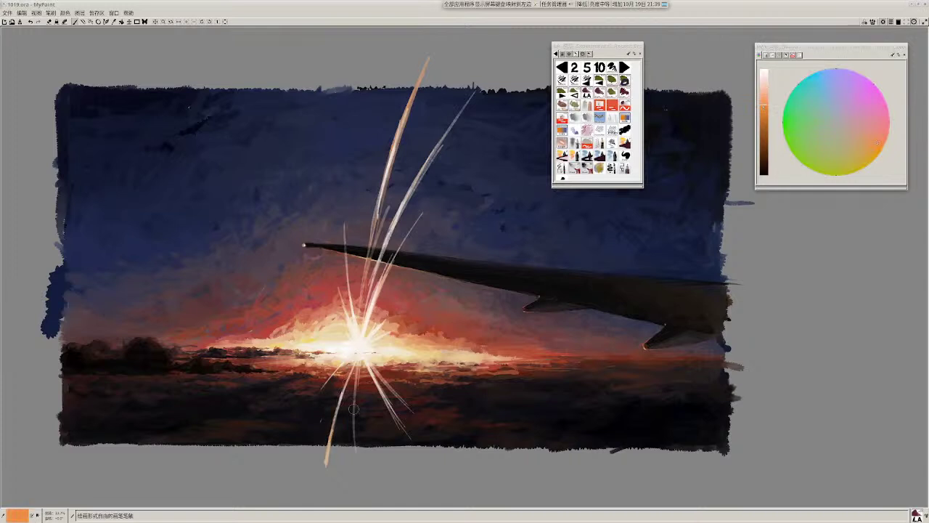
{"action": "left_click_drag", "start_coordinate": [355, 461], "coordinate": [355, 414]}
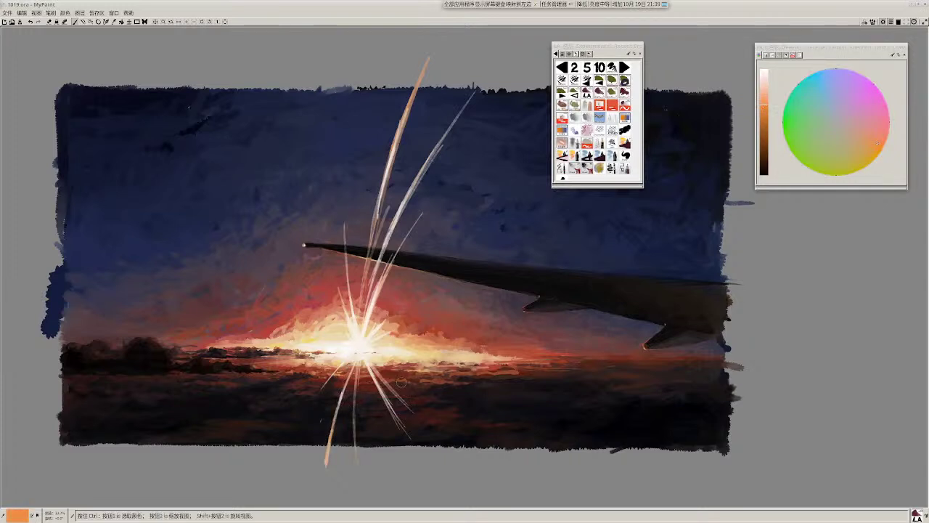
Step: Sample near-white from the sun's core and paint a short ray rising almost straight up from it
{"action": "scroll", "coordinate": [399, 381], "scroll_direction": "down", "scroll_amount": 2}
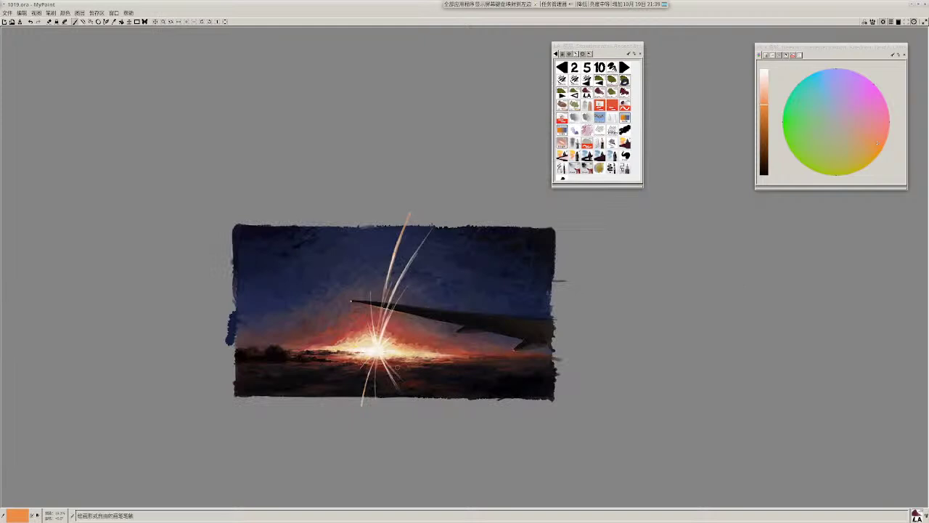
{"action": "scroll", "coordinate": [400, 327], "scroll_direction": "up", "scroll_amount": 2}
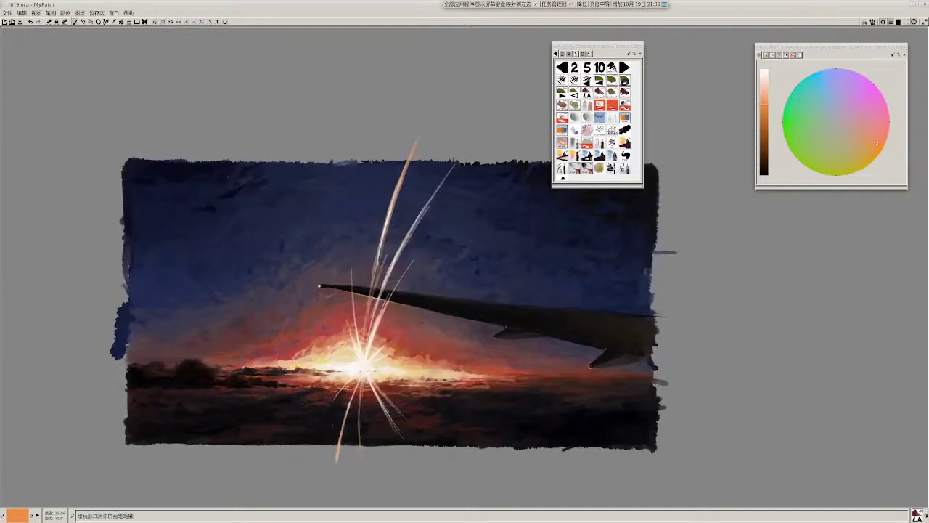
{"action": "left_click", "coordinate": [363, 350], "text": "ctrl"}
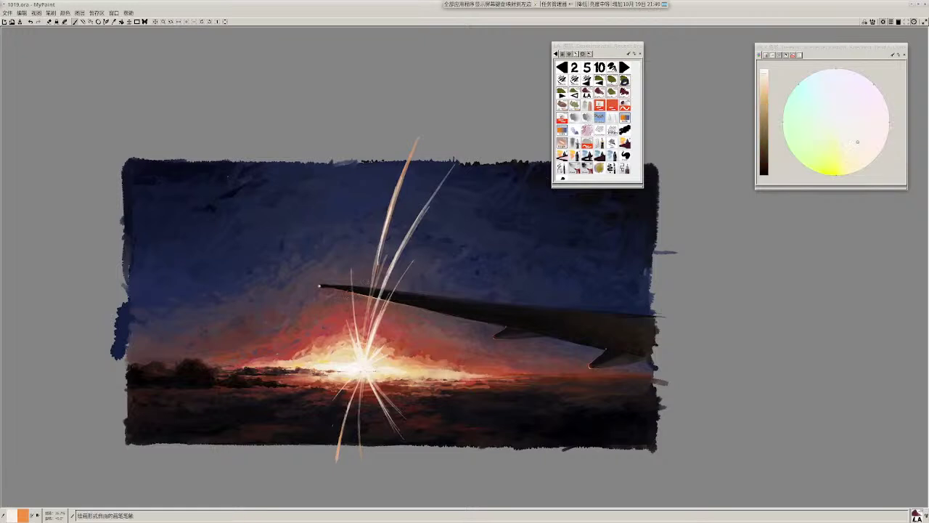
{"action": "left_click_drag", "start_coordinate": [364, 353], "coordinate": [361, 316]}
Step: Set the brush to a saturated orange and paint a thin streak high in the sky just left of the longest light trail
{"action": "scroll", "coordinate": [375, 197], "scroll_direction": "down", "scroll_amount": 4}
{"action": "scroll", "coordinate": [363, 267], "scroll_direction": "up", "scroll_amount": 8}
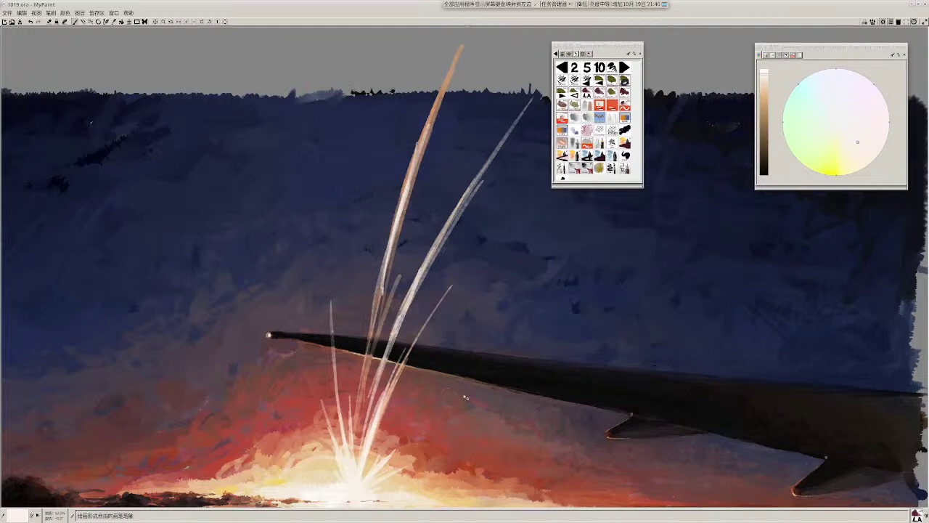
{"action": "scroll", "coordinate": [448, 398], "scroll_direction": "down", "scroll_amount": 10}
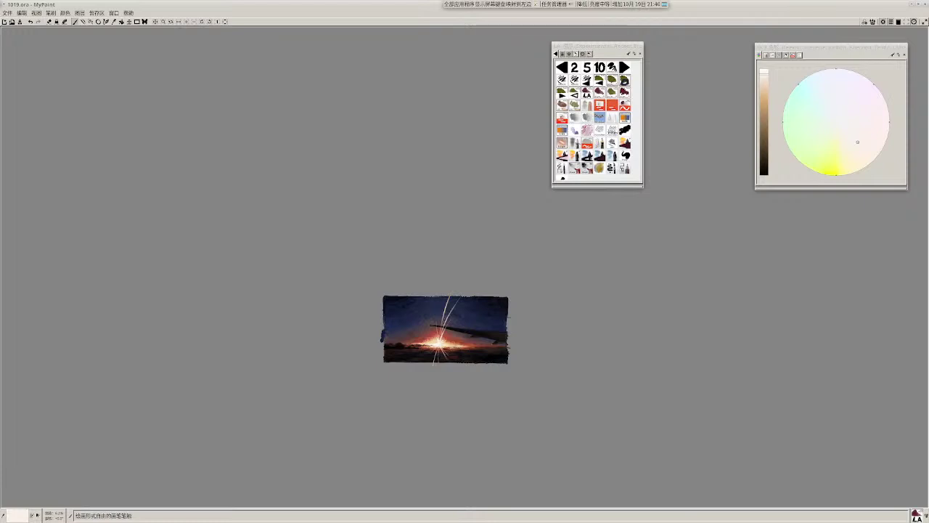
{"action": "scroll", "coordinate": [458, 337], "scroll_direction": "up", "scroll_amount": 5}
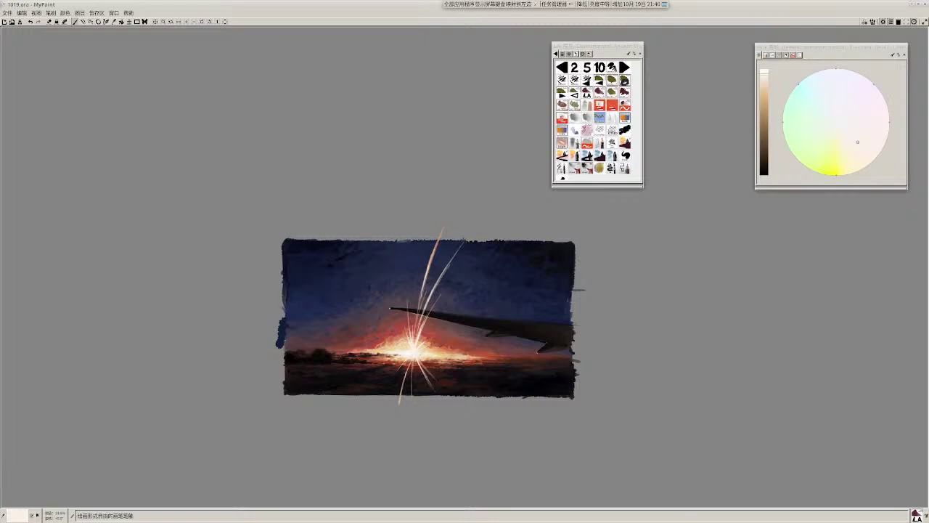
{"action": "scroll", "coordinate": [466, 332], "scroll_direction": "up", "scroll_amount": 3}
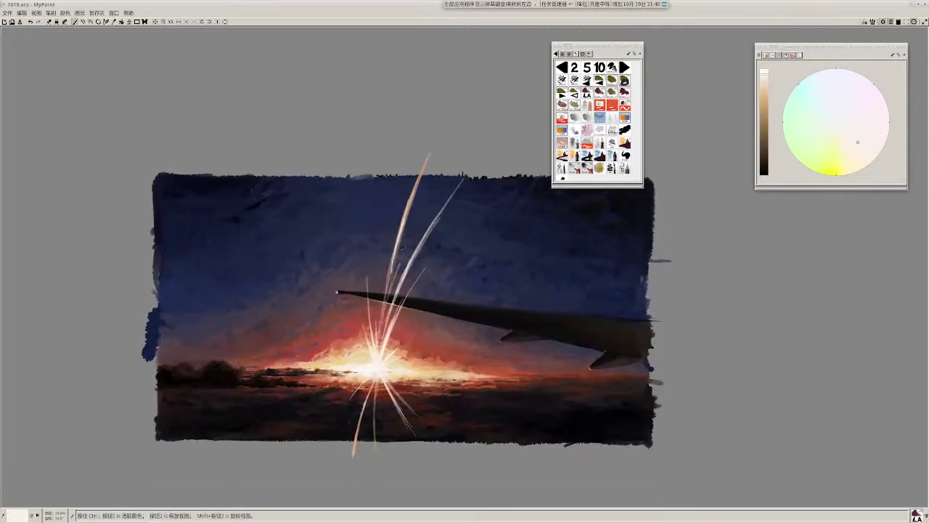
{"action": "left_click", "coordinate": [764, 110]}
{"action": "left_click", "coordinate": [879, 141]}
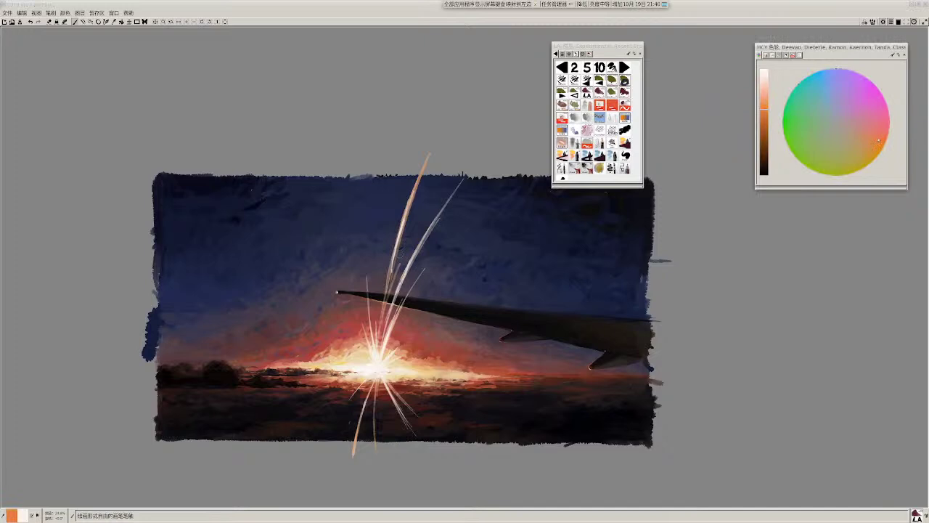
{"action": "left_click_drag", "start_coordinate": [401, 179], "coordinate": [395, 216]}
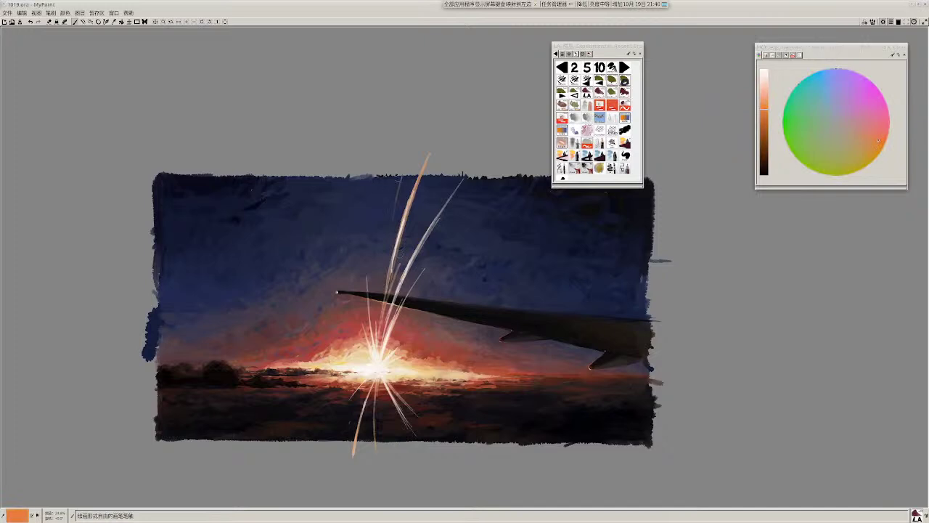
{"action": "left_click_drag", "start_coordinate": [400, 176], "coordinate": [394, 215]}
{"action": "left_click_drag", "start_coordinate": [400, 177], "coordinate": [393, 209]}
{"action": "left_click_drag", "start_coordinate": [395, 176], "coordinate": [389, 226]}
Step: Lighten the brush to pale peach, extend the thin streak downward and add fine strands beside the long trail down toward the wing
{"action": "left_click_drag", "start_coordinate": [764, 98], "coordinate": [765, 89]}
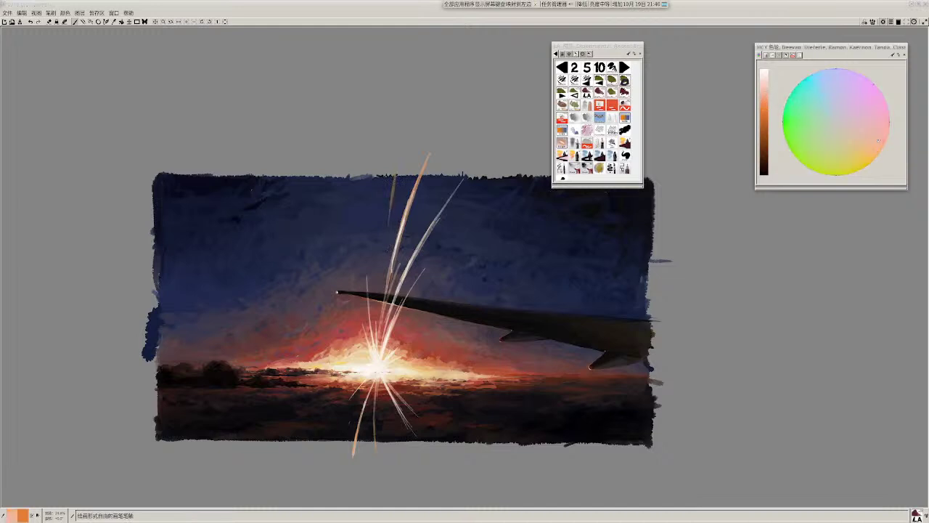
{"action": "left_click_drag", "start_coordinate": [393, 182], "coordinate": [389, 220]}
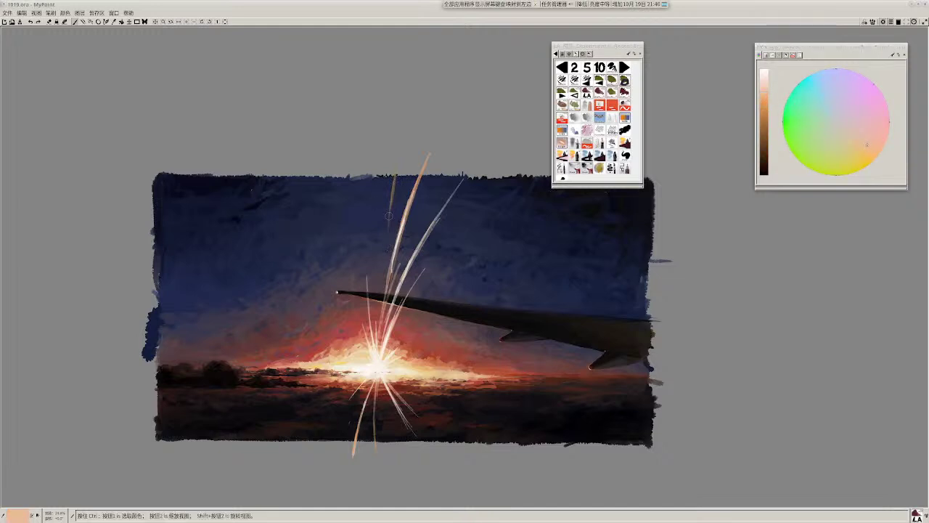
{"action": "key", "text": "ctrl+z"}
{"action": "left_click_drag", "start_coordinate": [395, 176], "coordinate": [386, 248]}
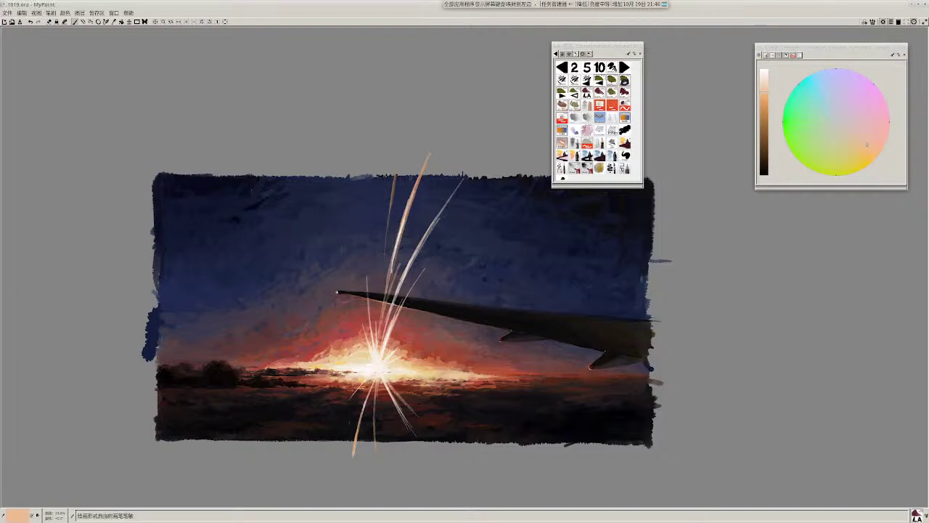
{"action": "left_click_drag", "start_coordinate": [413, 171], "coordinate": [385, 293]}
{"action": "key", "text": "ctrl+z"}
{"action": "left_click_drag", "start_coordinate": [392, 228], "coordinate": [383, 301]}
{"action": "left_click_drag", "start_coordinate": [387, 265], "coordinate": [380, 303]}
Step: Sample near-white from the sun's core and paint thin rays linking the core to the new strands above the wing
{"action": "left_click", "coordinate": [378, 363], "text": "ctrl"}
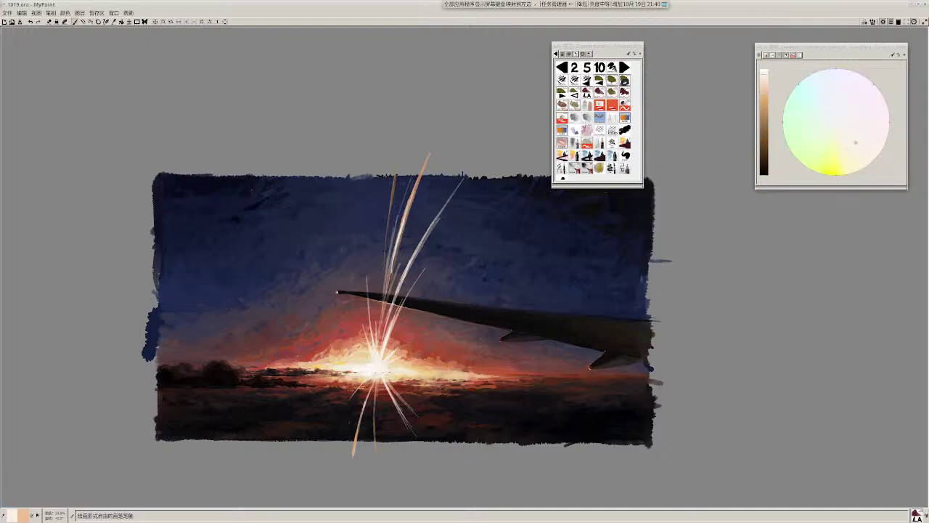
{"action": "left_click_drag", "start_coordinate": [387, 267], "coordinate": [381, 332]}
{"action": "left_click_drag", "start_coordinate": [387, 256], "coordinate": [378, 331]}
{"action": "key", "text": "ctrl+z"}
{"action": "mouse_move", "coordinate": [376, 368]}
{"action": "left_mouse_down"}
{"action": "mouse_move", "coordinate": [389, 257]}
{"action": "mouse_move", "coordinate": [388, 269]}
{"action": "left_mouse_up"}
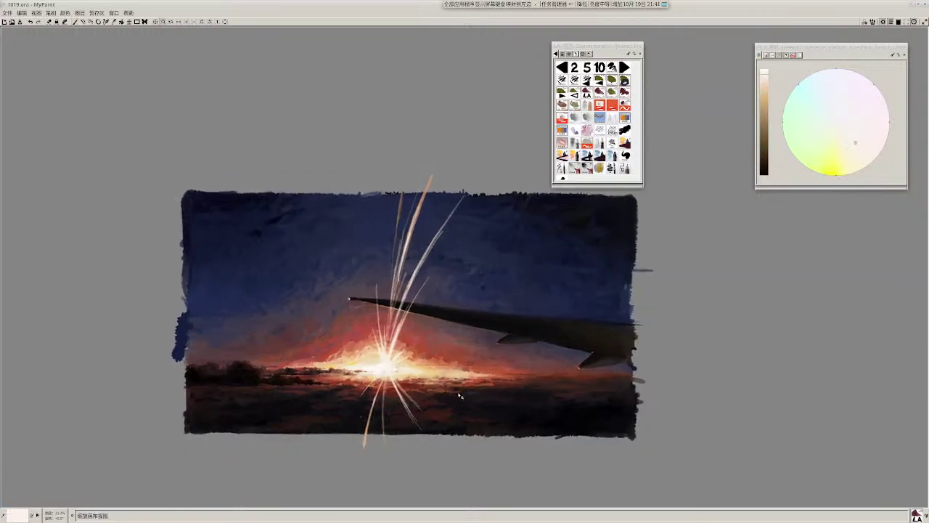
Step: Sample dark sky tones and the dull red glow, and retouch the gaps between the trails just above and below the wing
{"action": "scroll", "coordinate": [453, 413], "scroll_direction": "up", "scroll_amount": 2}
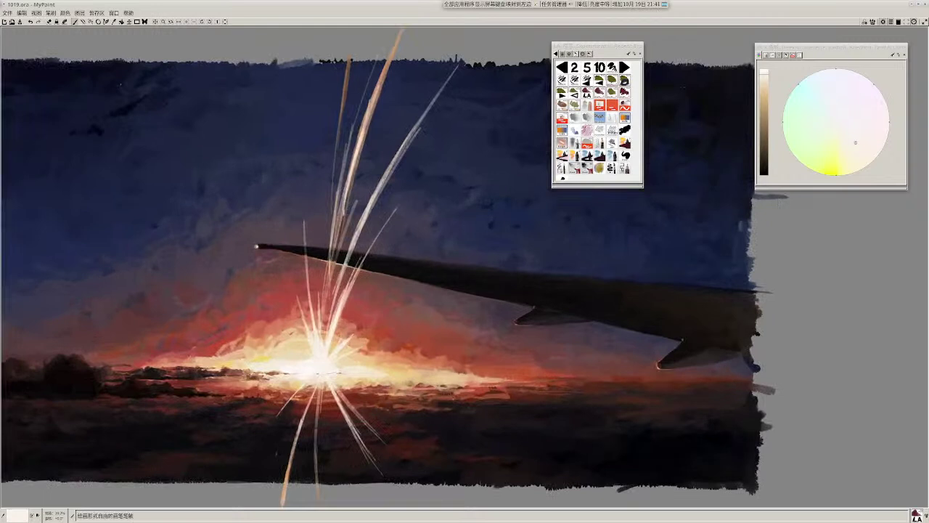
{"action": "key", "text": "r"}
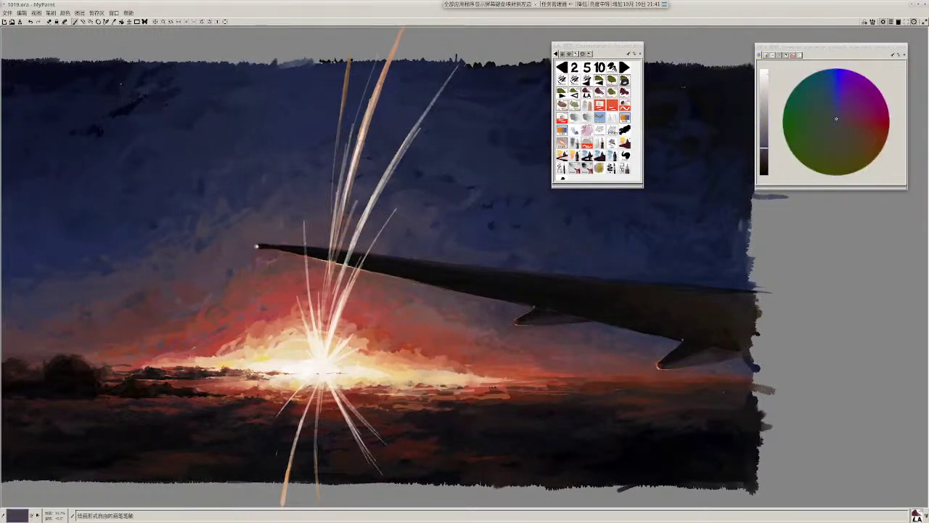
{"action": "left_click_drag", "start_coordinate": [347, 201], "coordinate": [335, 259]}
{"action": "key", "text": "r"}
{"action": "left_click_drag", "start_coordinate": [340, 204], "coordinate": [335, 247]}
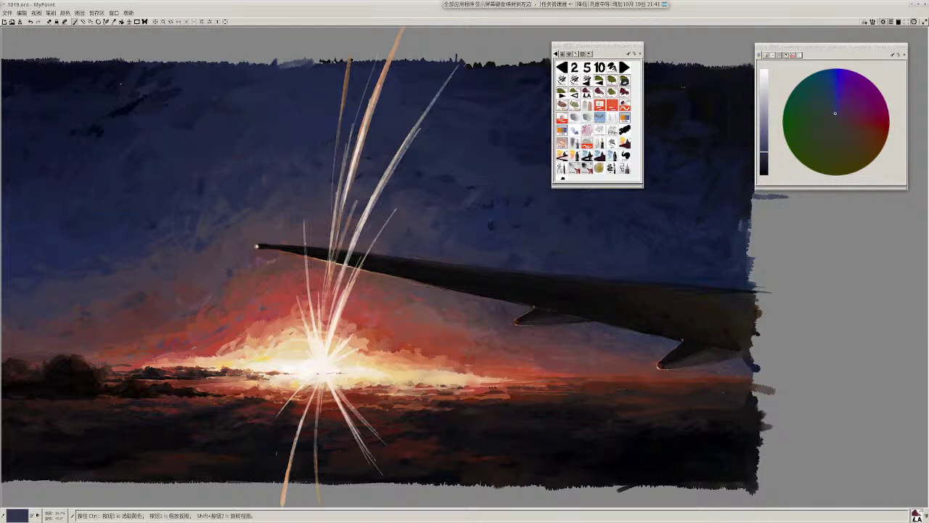
{"action": "left_click", "coordinate": [330, 279], "text": "ctrl"}
{"action": "left_click_drag", "start_coordinate": [329, 278], "coordinate": [327, 290]}
{"action": "left_click_drag", "start_coordinate": [341, 250], "coordinate": [337, 259]}
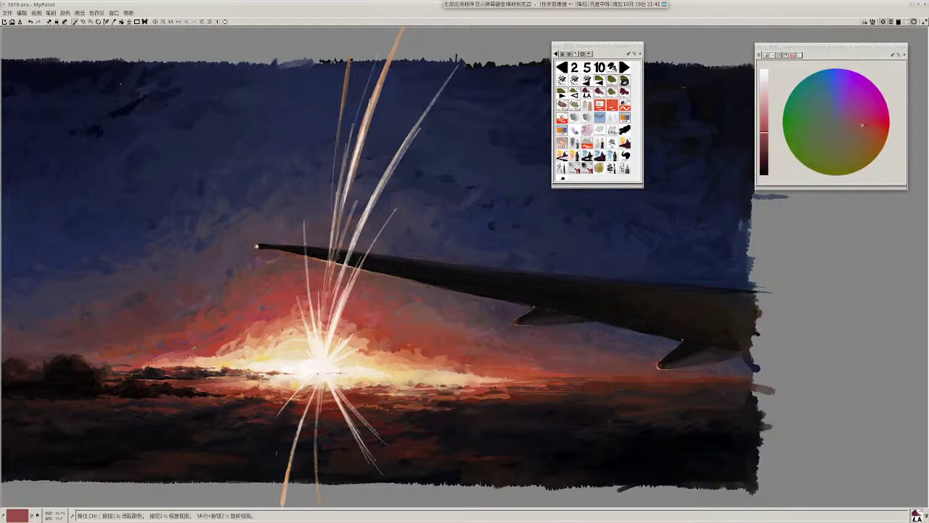
Step: Sample pale pink and near-white from the rays and strengthen the ray running from the wing's lower edge toward the sun
{"action": "left_click", "coordinate": [338, 262], "text": "ctrl"}
{"action": "left_click_drag", "start_coordinate": [327, 290], "coordinate": [326, 302]}
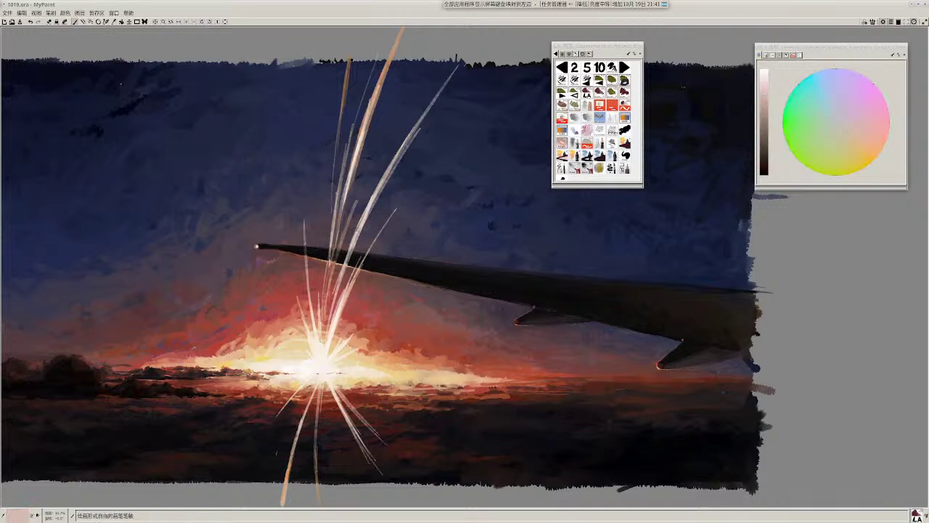
{"action": "left_click", "coordinate": [323, 341], "text": "ctrl"}
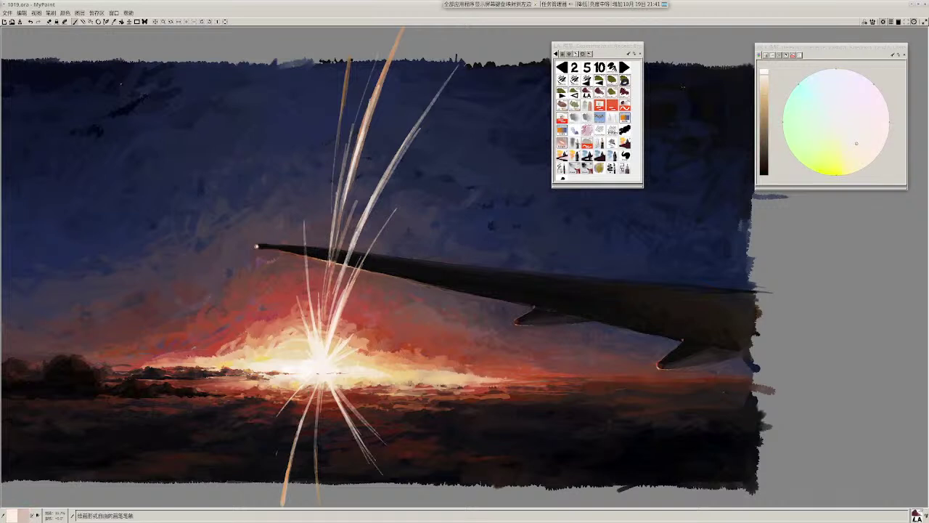
{"action": "mouse_move", "coordinate": [334, 260]}
{"action": "left_mouse_down"}
{"action": "mouse_move", "coordinate": [321, 355]}
{"action": "mouse_move", "coordinate": [323, 302]}
{"action": "left_mouse_up"}
{"action": "scroll", "coordinate": [345, 276], "scroll_direction": "up", "scroll_amount": 2}
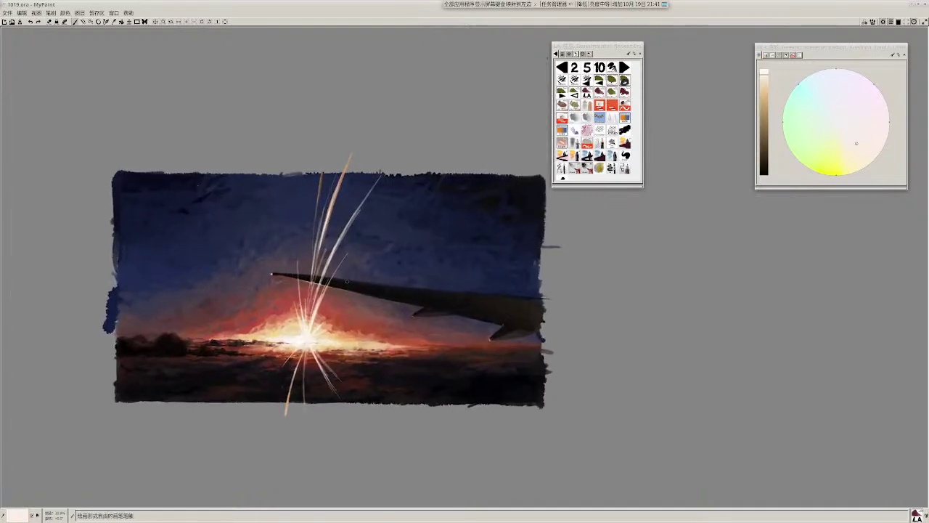
Step: Sample red tones around the burst and near-white near the sun, and paint a thin ray rising to the wing
{"action": "left_click", "coordinate": [307, 304], "text": "ctrl"}
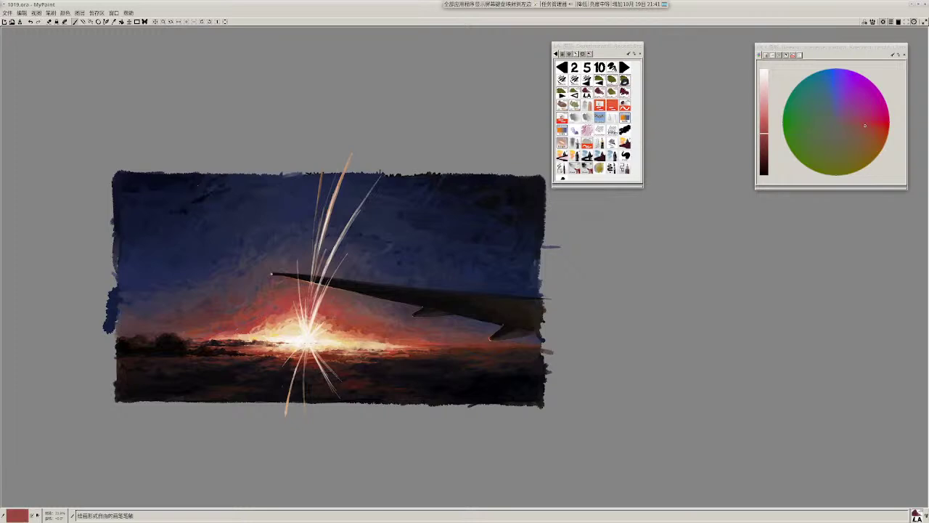
{"action": "left_click", "coordinate": [296, 311], "text": "ctrl"}
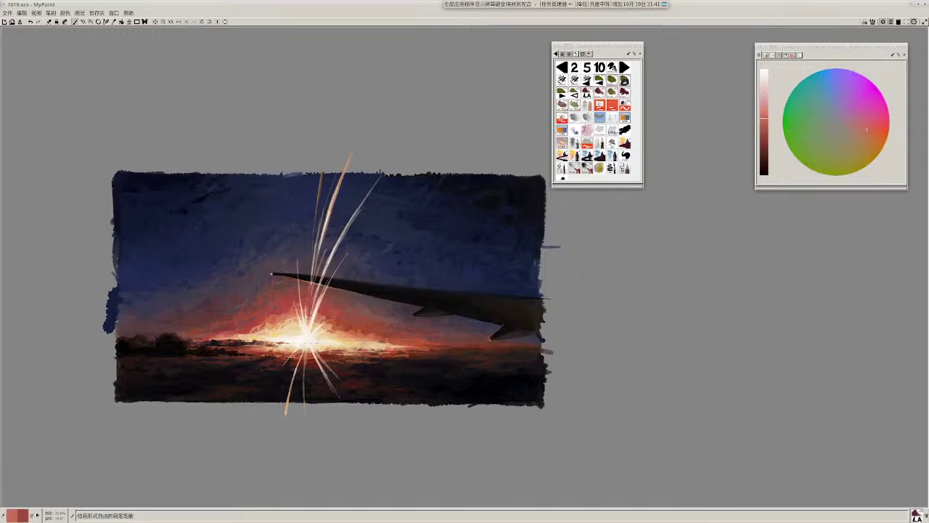
{"action": "left_click", "coordinate": [299, 299], "text": "ctrl"}
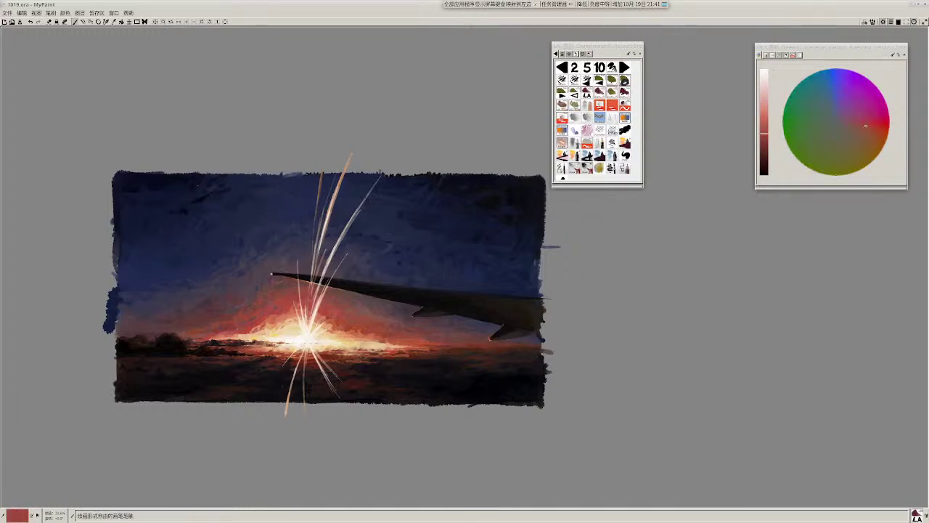
{"action": "key", "text": "ctrl"}
{"action": "left_click", "coordinate": [310, 328], "text": "ctrl"}
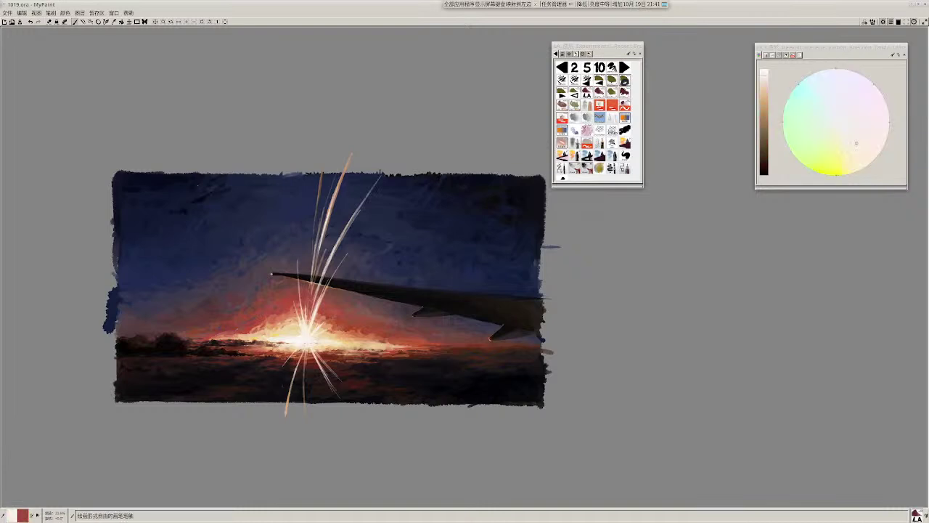
{"action": "left_click_drag", "start_coordinate": [310, 308], "coordinate": [313, 280]}
{"action": "left_click", "coordinate": [331, 305], "text": "ctrl"}
{"action": "left_click_drag", "start_coordinate": [325, 308], "coordinate": [336, 289]}
{"action": "key", "text": "ctrl+z"}
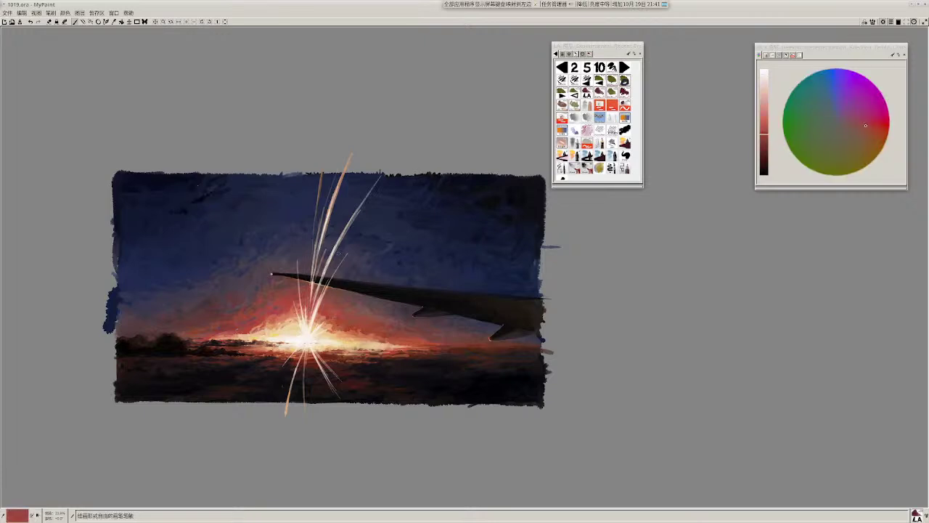
Step: Sample pale pink from a ray below the wing and paint short thin rays crossing the wing toward the upper left
{"action": "key", "text": "ctrl"}
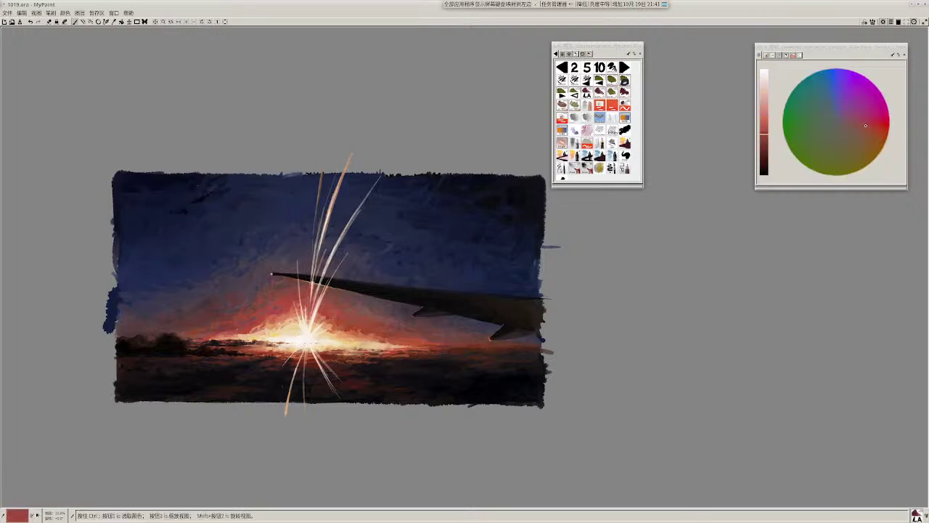
{"action": "left_click", "coordinate": [313, 304], "text": "ctrl"}
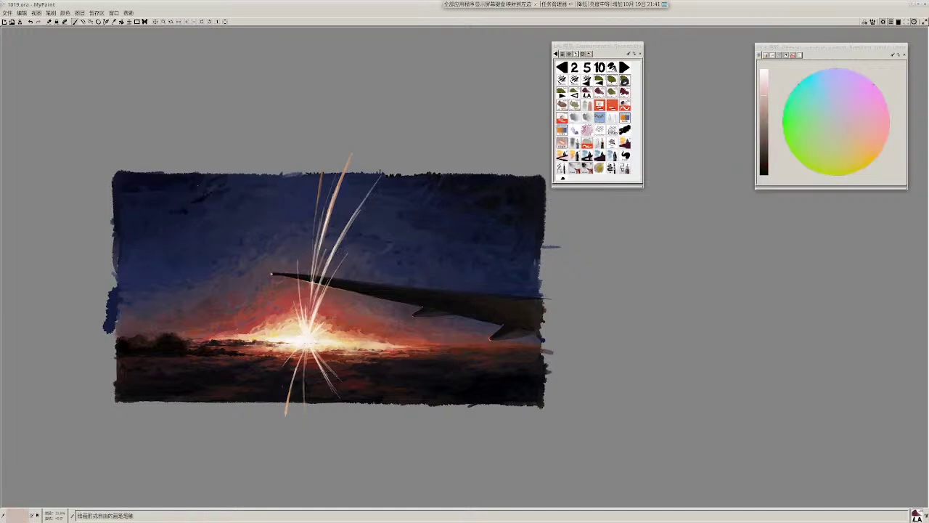
{"action": "key", "text": "ctrl"}
{"action": "left_click_drag", "start_coordinate": [312, 284], "coordinate": [307, 264]}
{"action": "left_click_drag", "start_coordinate": [312, 282], "coordinate": [306, 260]}
Step: Examine the light burst within the whole painting at several zoom levels, sampling tones from the long trail and the red glow
{"action": "scroll", "coordinate": [440, 367], "scroll_direction": "down", "scroll_amount": 2}
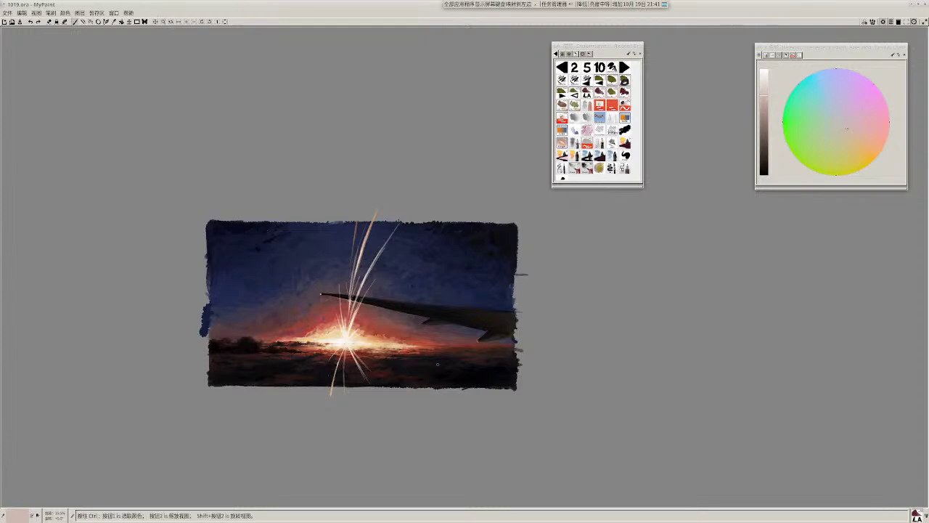
{"action": "left_click_drag", "start_coordinate": [377, 305], "coordinate": [378, 321]}
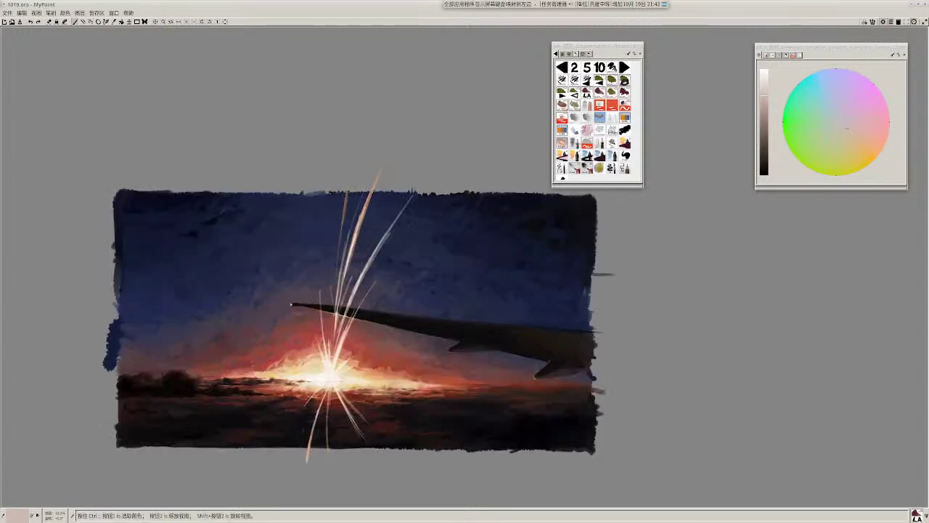
{"action": "left_click", "coordinate": [373, 191], "text": "ctrl"}
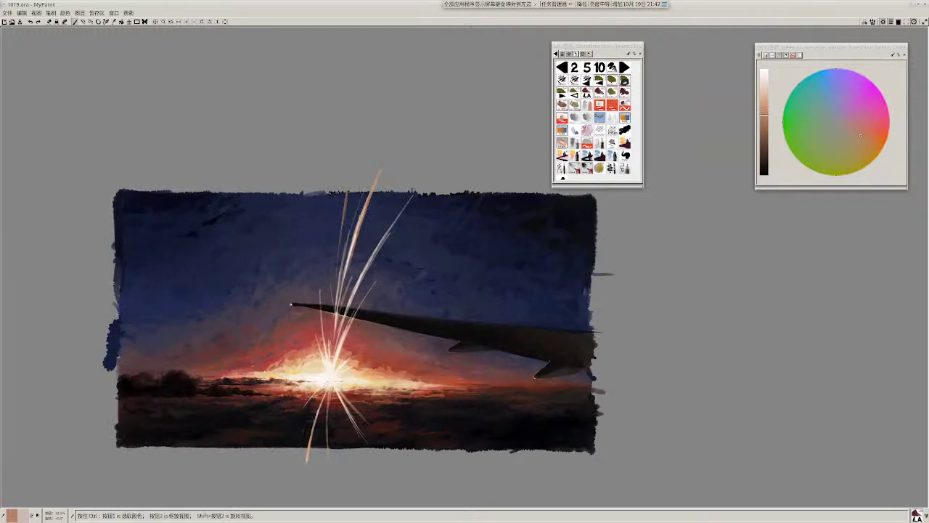
{"action": "left_click", "coordinate": [363, 338], "text": "ctrl"}
{"action": "scroll", "coordinate": [398, 332], "scroll_direction": "down", "scroll_amount": 1}
{"action": "scroll", "coordinate": [408, 330], "scroll_direction": "up", "scroll_amount": 1}
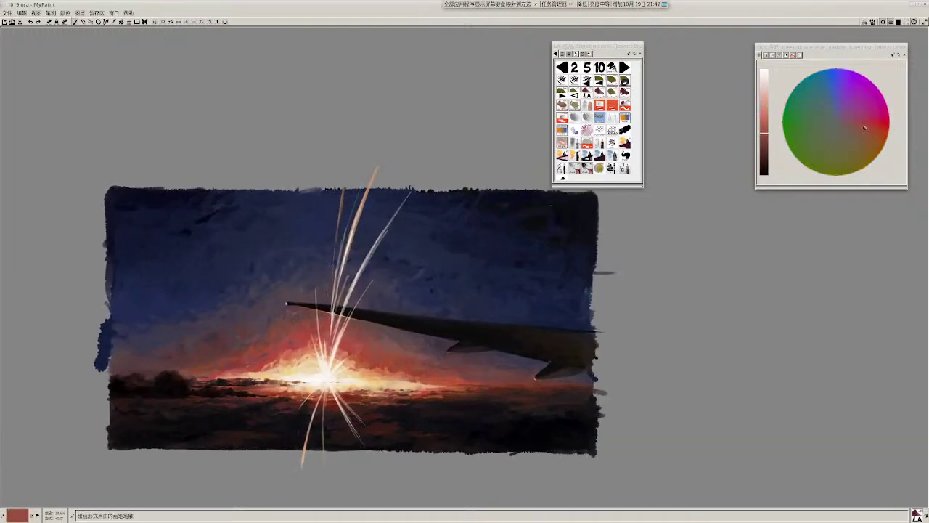
{"action": "scroll", "coordinate": [420, 333], "scroll_direction": "down", "scroll_amount": 4}
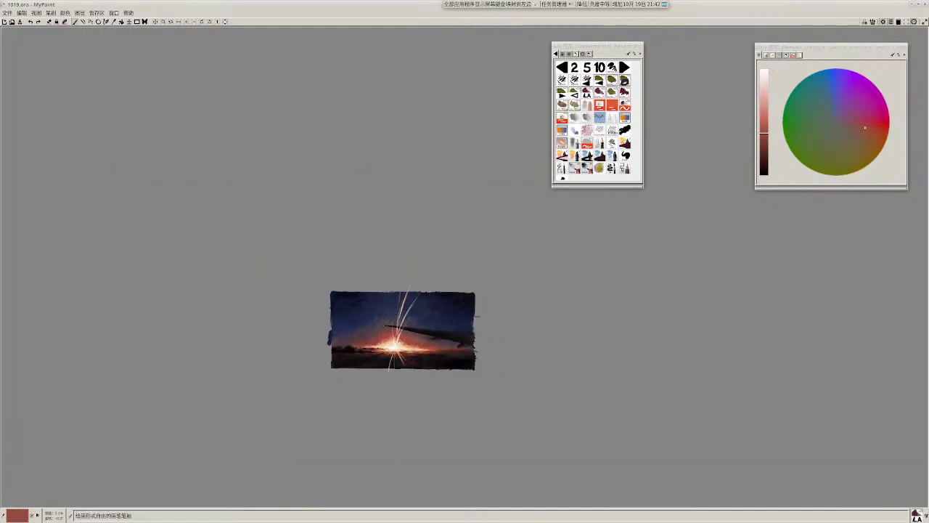
{"action": "scroll", "coordinate": [379, 349], "scroll_direction": "up", "scroll_amount": 3}
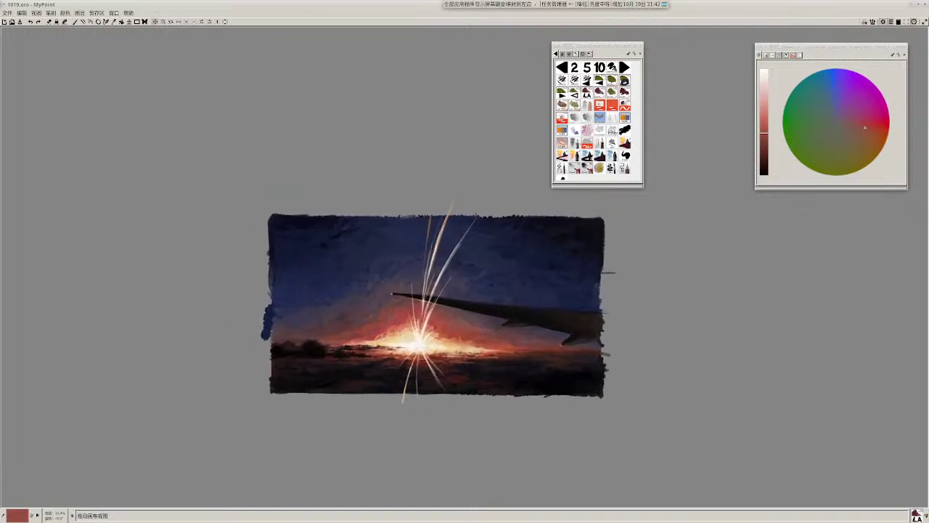
{"action": "scroll", "coordinate": [421, 347], "scroll_direction": "up", "scroll_amount": 1}
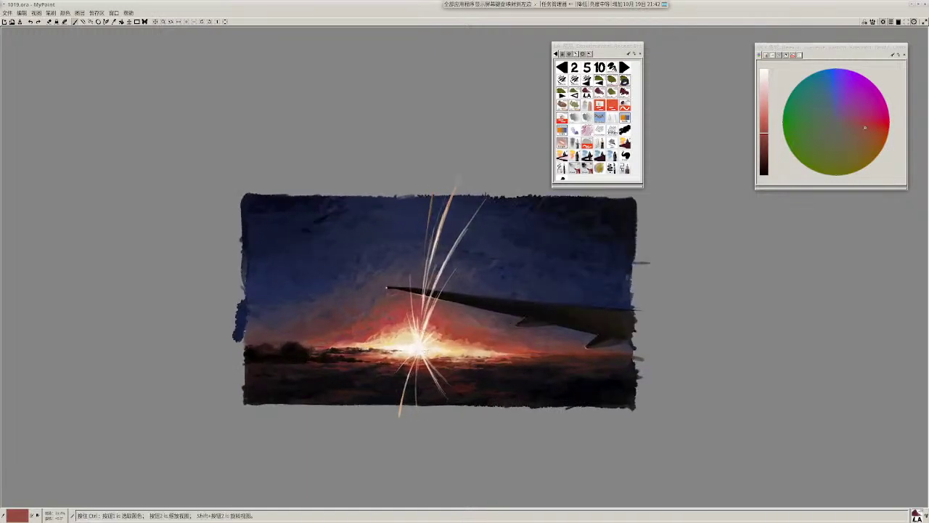
Step: Sample the dark blue of the sky and paint over the gaps between the long trails above the wing
{"action": "scroll", "coordinate": [421, 347], "scroll_direction": "up", "scroll_amount": 2}
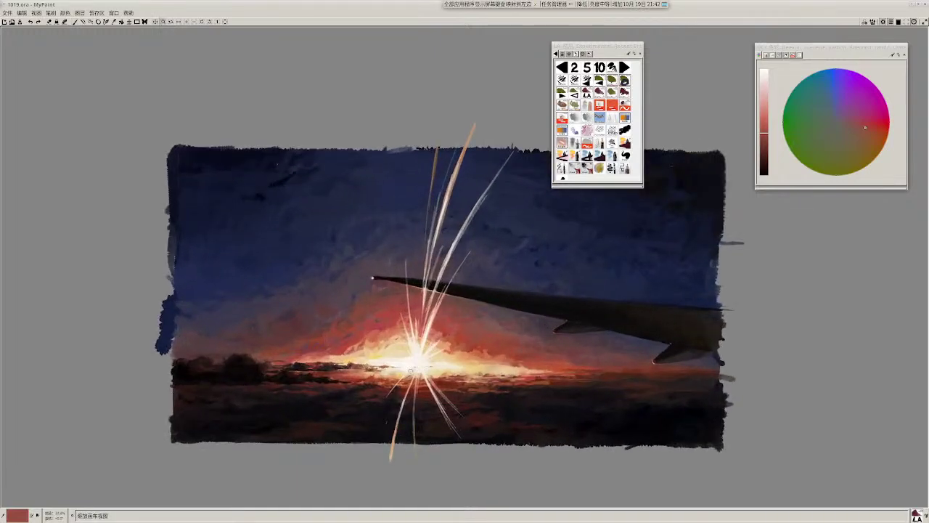
{"action": "left_click", "coordinate": [764, 72]}
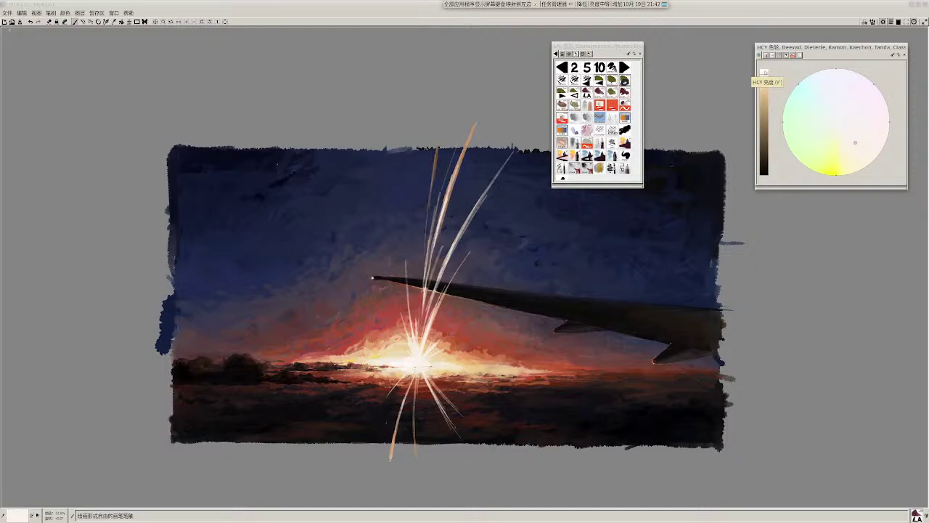
{"action": "left_click", "coordinate": [445, 163], "text": "ctrl"}
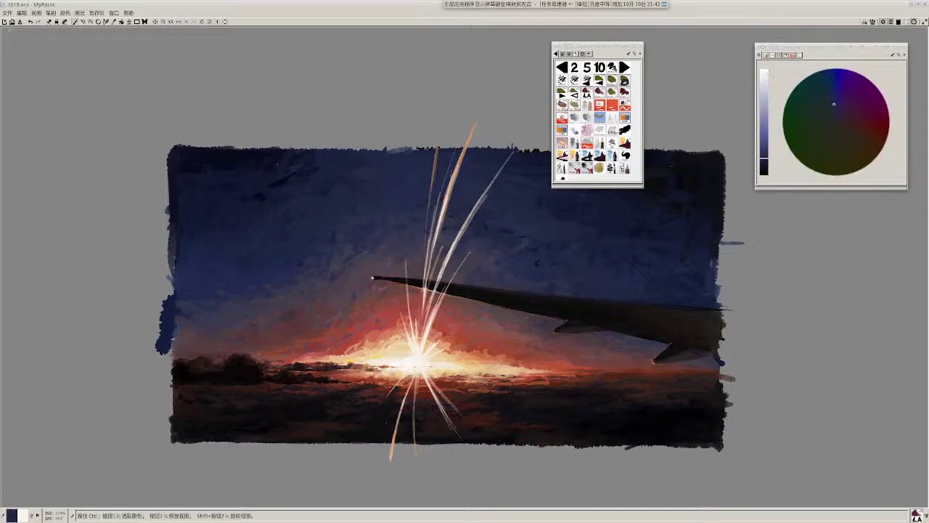
{"action": "left_click_drag", "start_coordinate": [445, 172], "coordinate": [442, 187]}
{"action": "left_click", "coordinate": [444, 183], "text": "ctrl"}
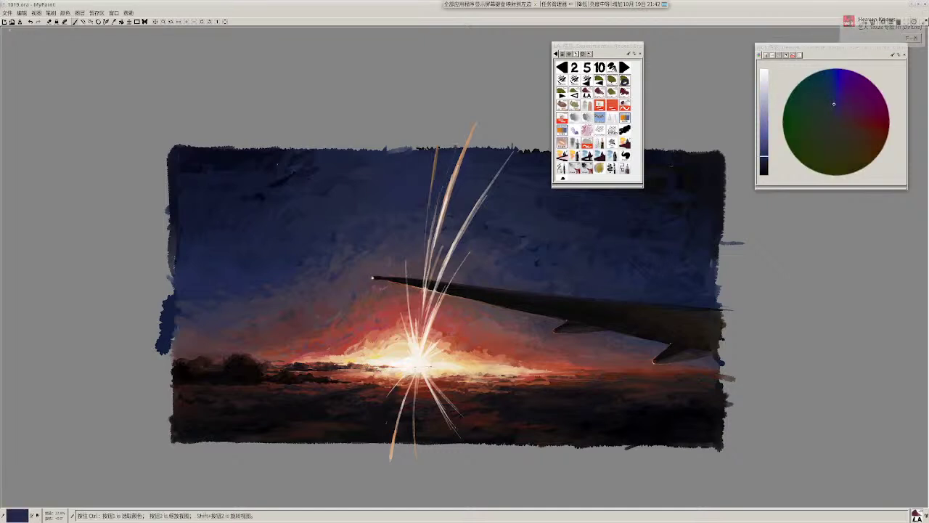
{"action": "left_click_drag", "start_coordinate": [467, 249], "coordinate": [468, 232]}
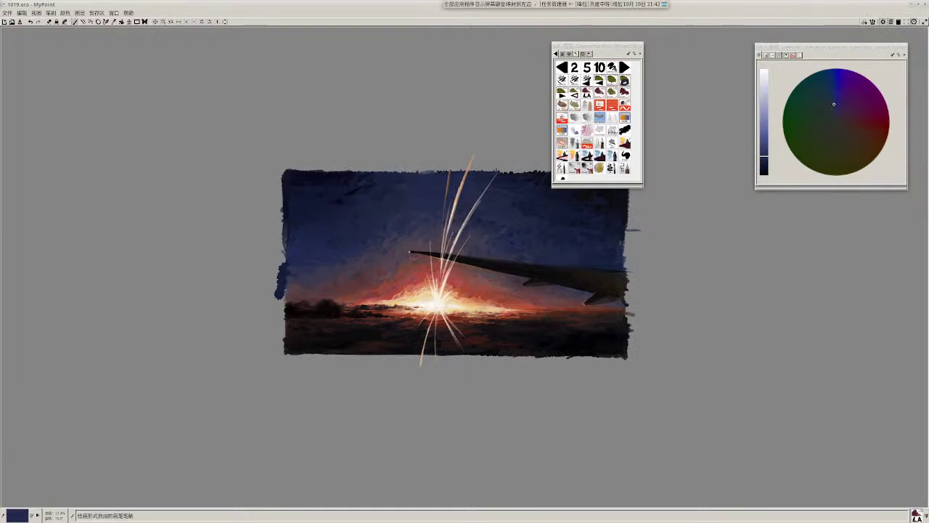
Step: Sample near-white from the sun and strengthen the rays running down from it over the dark ground, and lighten the brush colour
{"action": "key", "text": "plus"}
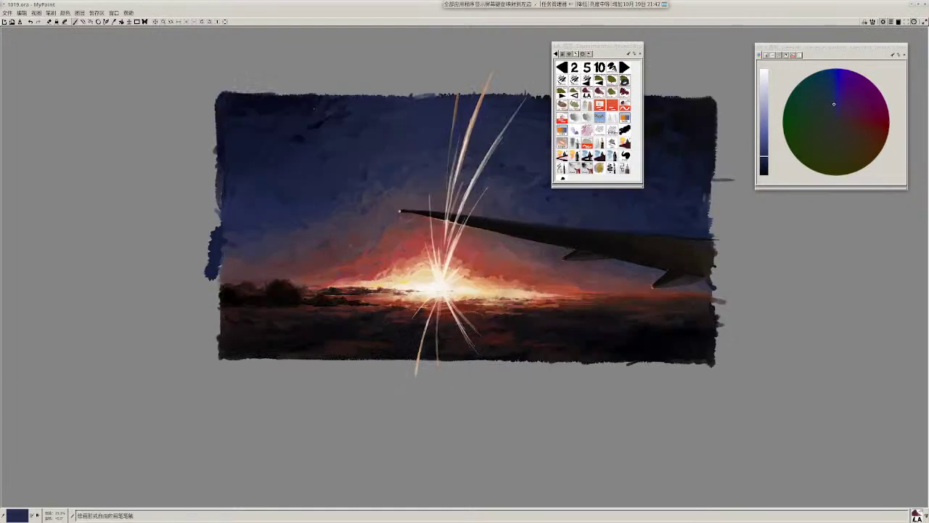
{"action": "left_click", "coordinate": [441, 292], "text": "ctrl"}
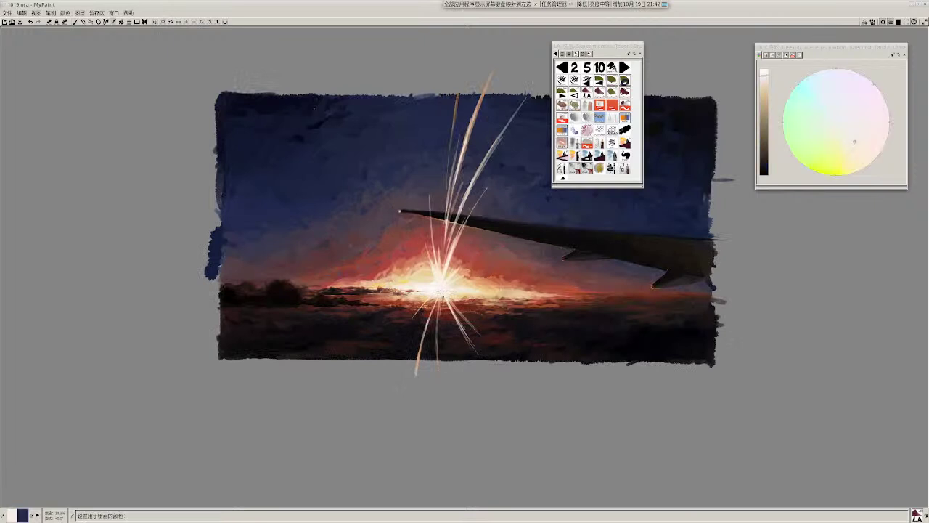
{"action": "left_click_drag", "start_coordinate": [439, 299], "coordinate": [437, 334]}
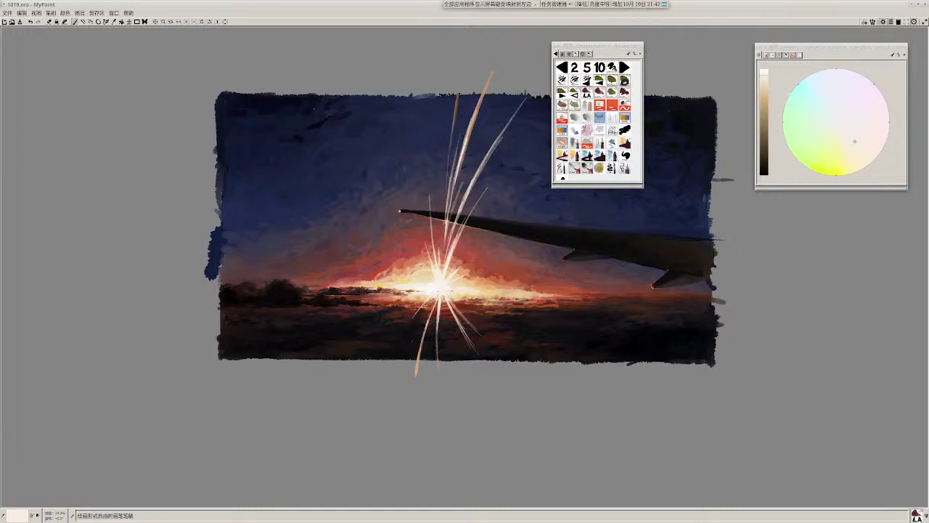
{"action": "left_click_drag", "start_coordinate": [442, 297], "coordinate": [447, 307]}
{"action": "left_click_drag", "start_coordinate": [521, 423], "coordinate": [521, 404]}
{"action": "left_click_drag", "start_coordinate": [501, 355], "coordinate": [503, 376]}
{"action": "key", "text": "r"}
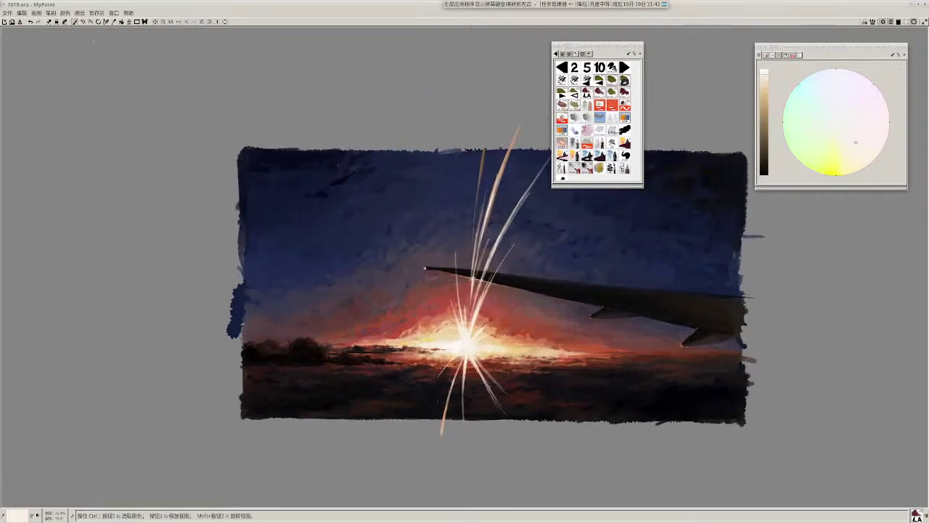
{"action": "key", "text": "l"}
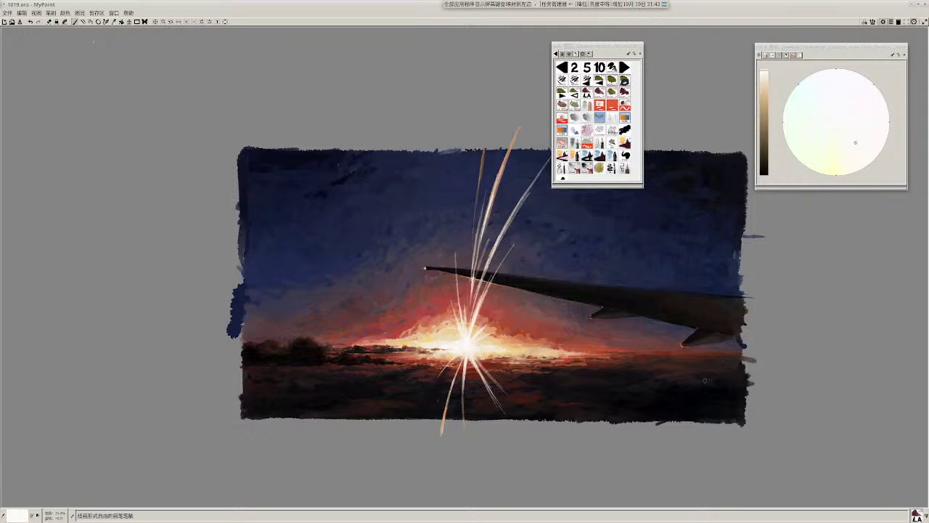
Step: Examine the whole painting at reduced size and again up close to judge the light trails and the burst
{"action": "scroll", "coordinate": [590, 390], "scroll_direction": "down", "scroll_amount": 4}
{"action": "left_click_drag", "start_coordinate": [468, 316], "coordinate": [27, 48]}
{"action": "scroll", "coordinate": [65, 67], "scroll_direction": "up", "scroll_amount": 2}
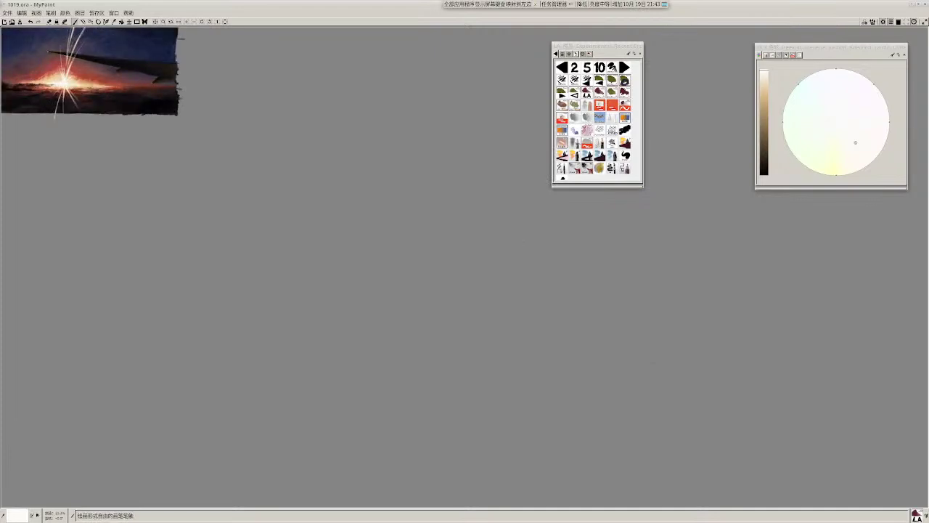
{"action": "left_click_drag", "start_coordinate": [67, 70], "coordinate": [108, 108]}
{"action": "key", "text": "alt+F9"}
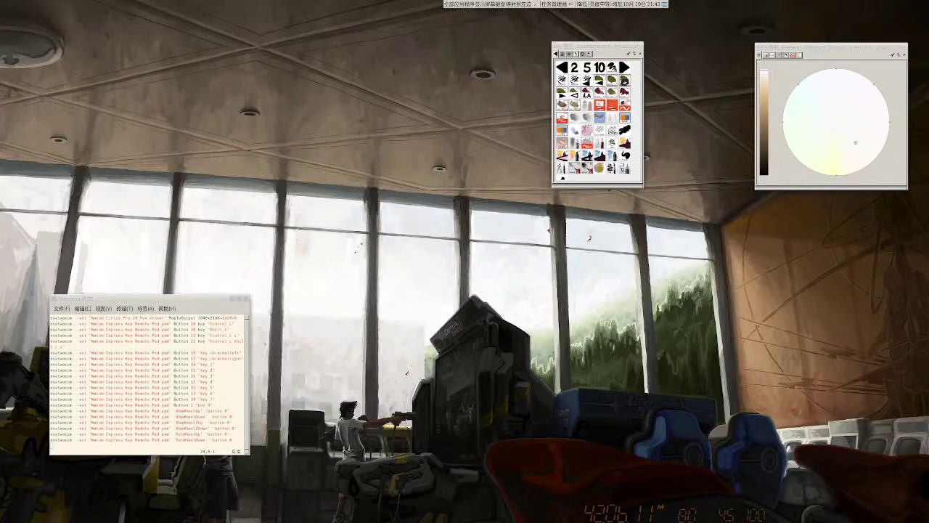
{"action": "key", "text": "alt+Tab"}
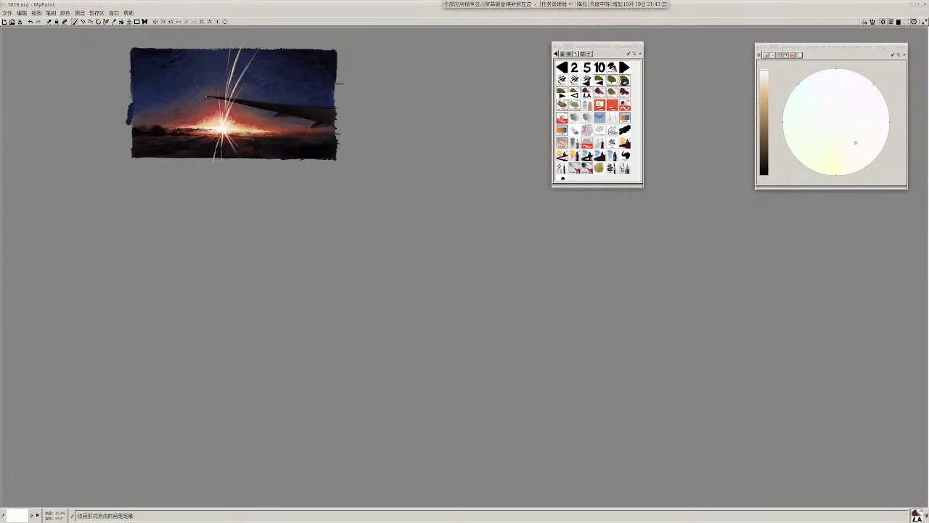
{"action": "mouse_move", "coordinate": [272, 152]}
{"action": "left_mouse_down"}
{"action": "mouse_move", "coordinate": [329, 296]}
{"action": "mouse_move", "coordinate": [344, 307]}
{"action": "left_mouse_up"}
{"action": "scroll", "coordinate": [344, 307], "scroll_direction": "up", "scroll_amount": 2}
{"action": "scroll", "coordinate": [292, 229], "scroll_direction": "up", "scroll_amount": 1}
{"action": "left_click_drag", "start_coordinate": [292, 229], "coordinate": [326, 252]}
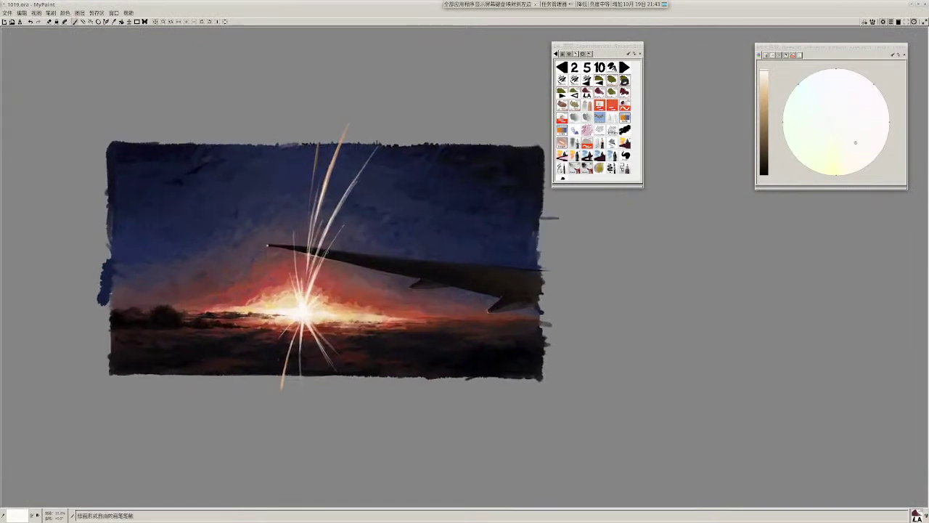
{"action": "scroll", "coordinate": [342, 165], "scroll_direction": "up", "scroll_amount": 2}
{"action": "left_click_drag", "start_coordinate": [342, 165], "coordinate": [437, 144]}
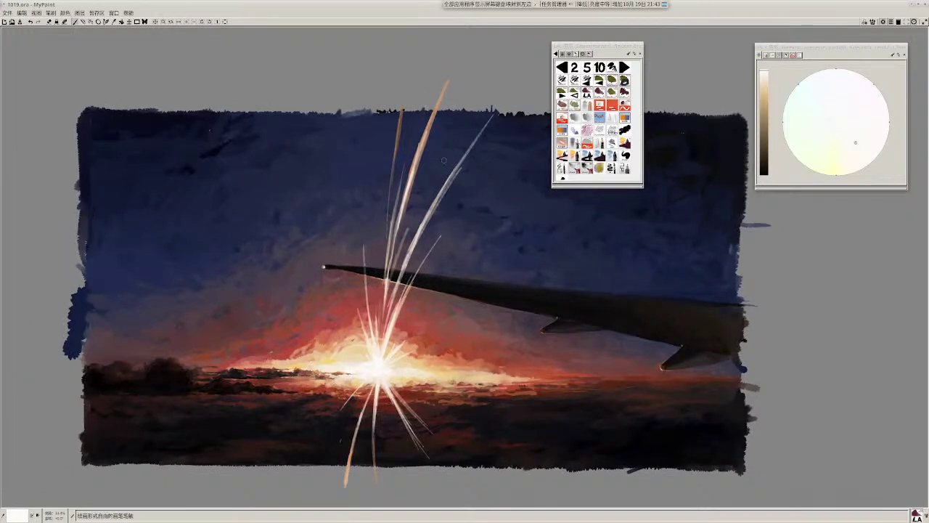
Step: Remove the orange end of the lower-left ray where it extends past the painting's lower edge, and return to the paint brush
{"action": "key", "text": "r"}
{"action": "mouse_move", "coordinate": [349, 455]}
{"action": "left_mouse_down"}
{"action": "mouse_move", "coordinate": [345, 482]}
{"action": "mouse_move", "coordinate": [346, 472]}
{"action": "left_mouse_up"}
{"action": "left_click_drag", "start_coordinate": [352, 446], "coordinate": [345, 481]}
{"action": "key", "text": "r"}
{"action": "key", "text": "e"}
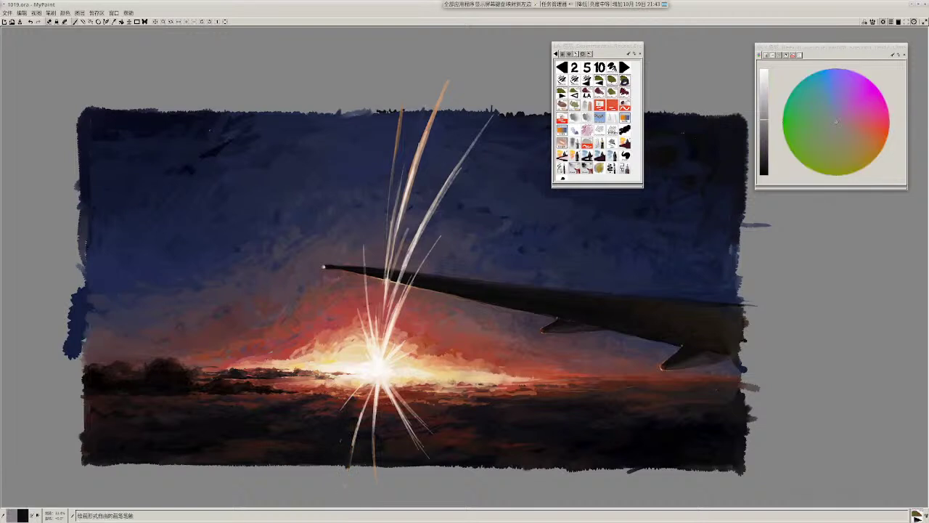
{"action": "key", "text": "comma"}
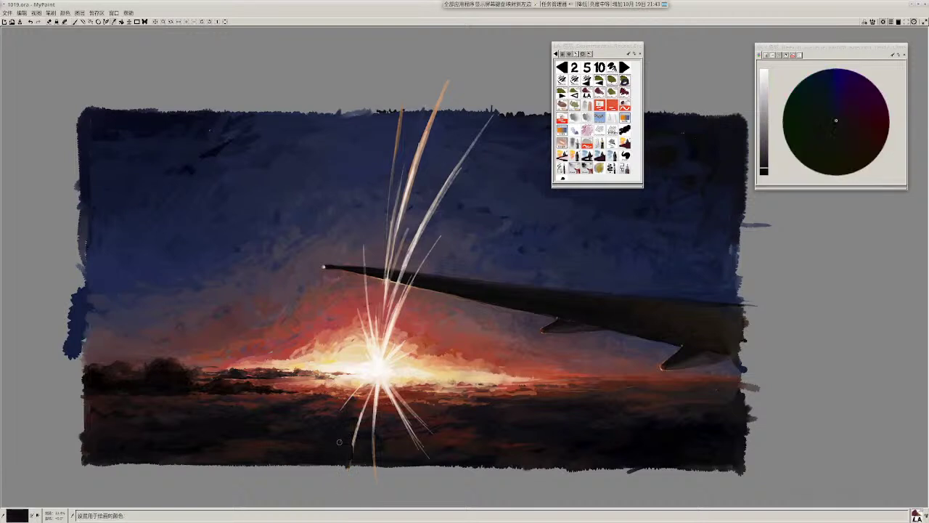
Step: Sample red, dark red and grey tones around the rays below the sun and retouch the lower-left ray
{"action": "left_click_drag", "start_coordinate": [386, 407], "coordinate": [388, 411]}
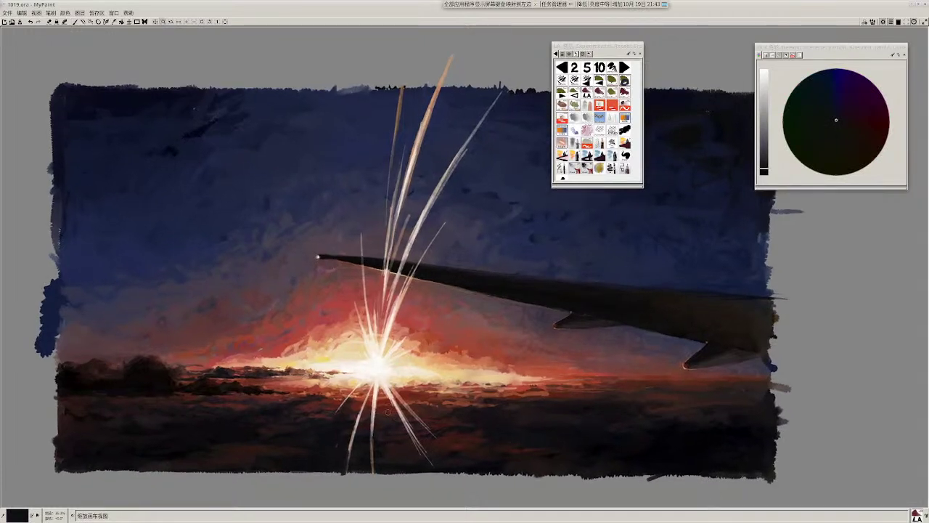
{"action": "left_click", "coordinate": [389, 405], "text": "ctrl"}
{"action": "left_click", "coordinate": [367, 394], "text": "ctrl"}
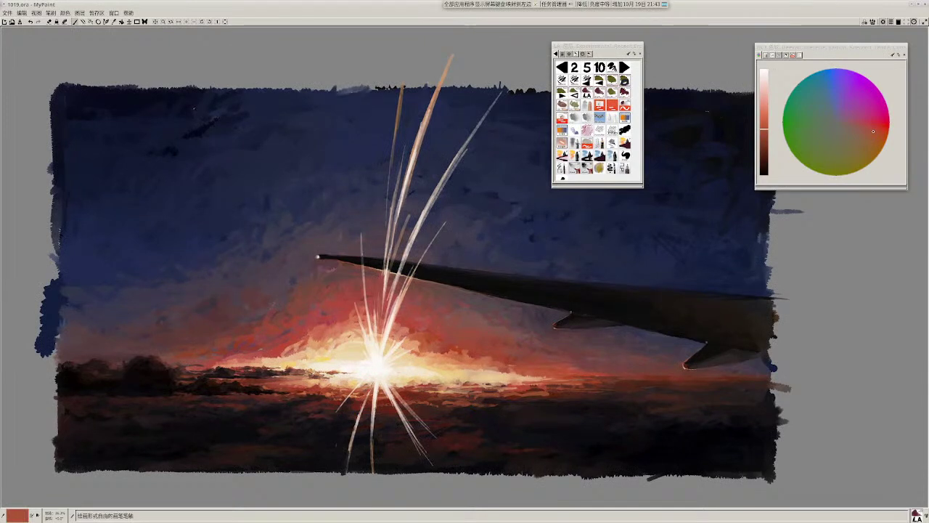
{"action": "left_click", "coordinate": [357, 415], "text": "ctrl"}
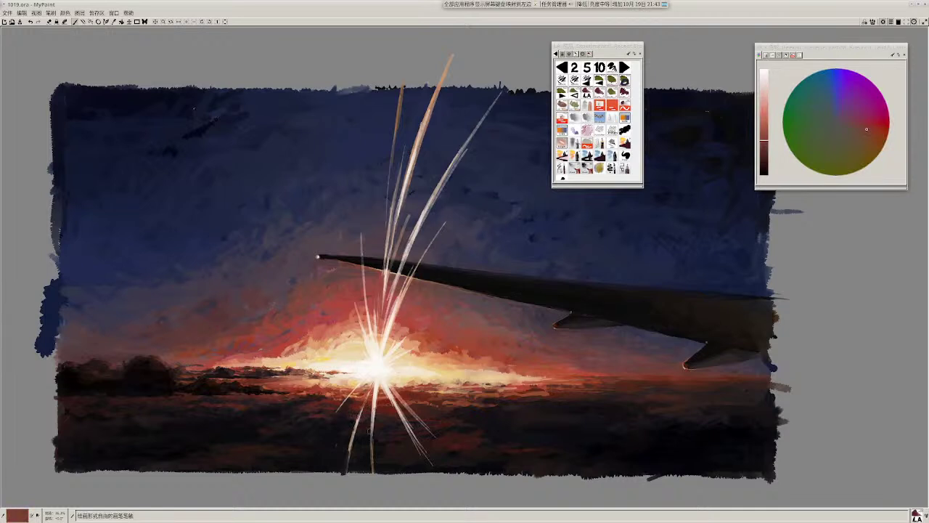
{"action": "left_click", "coordinate": [357, 426], "text": "ctrl"}
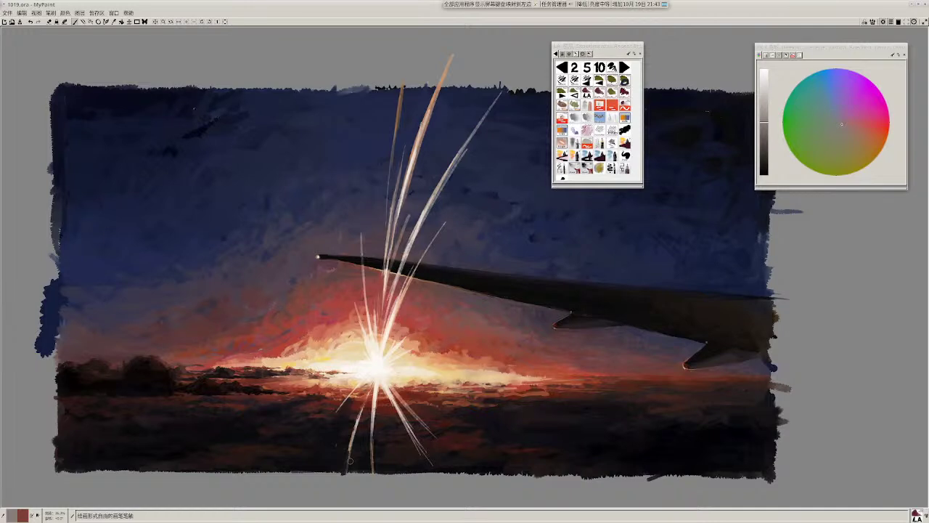
Step: Sample muted sky tones beside the upper trails and tone down the thin ray rising above the wing
{"action": "left_click", "coordinate": [418, 209], "text": "ctrl"}
{"action": "left_click", "coordinate": [413, 202], "text": "ctrl"}
{"action": "mouse_move", "coordinate": [444, 222]}
{"action": "left_mouse_down"}
{"action": "mouse_move", "coordinate": [437, 233]}
{"action": "mouse_move", "coordinate": [402, 237]}
{"action": "mouse_move", "coordinate": [395, 255]}
{"action": "left_mouse_up"}
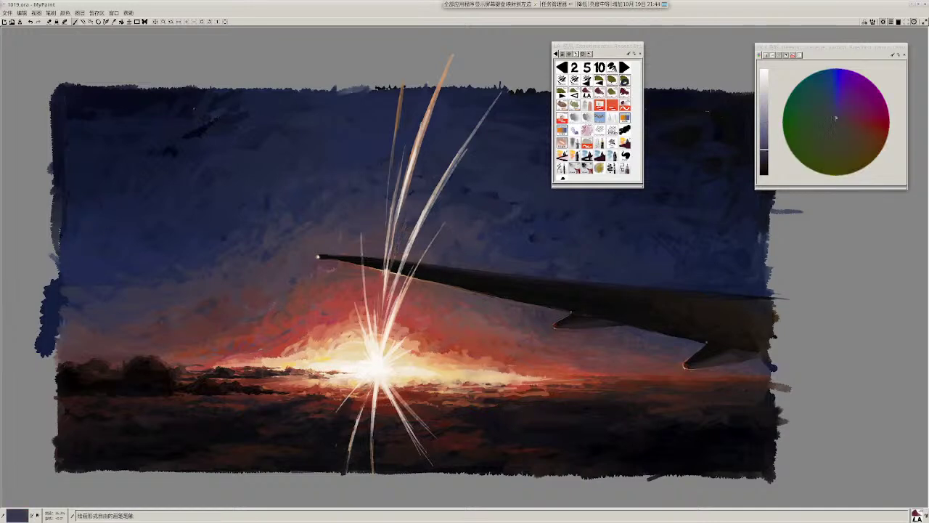
Step: Sample pale pink and cream from the burst and paint rays from the sun down past the painting's lower edge
{"action": "left_click_drag", "start_coordinate": [438, 191], "coordinate": [438, 154]}
{"action": "scroll", "coordinate": [485, 190], "scroll_direction": "up", "scroll_amount": 2}
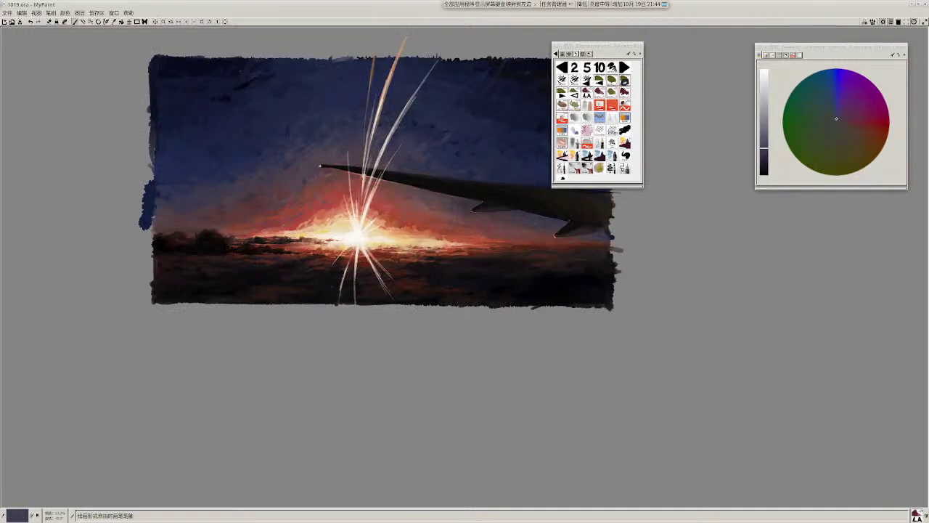
{"action": "left_click", "coordinate": [384, 142], "text": "ctrl"}
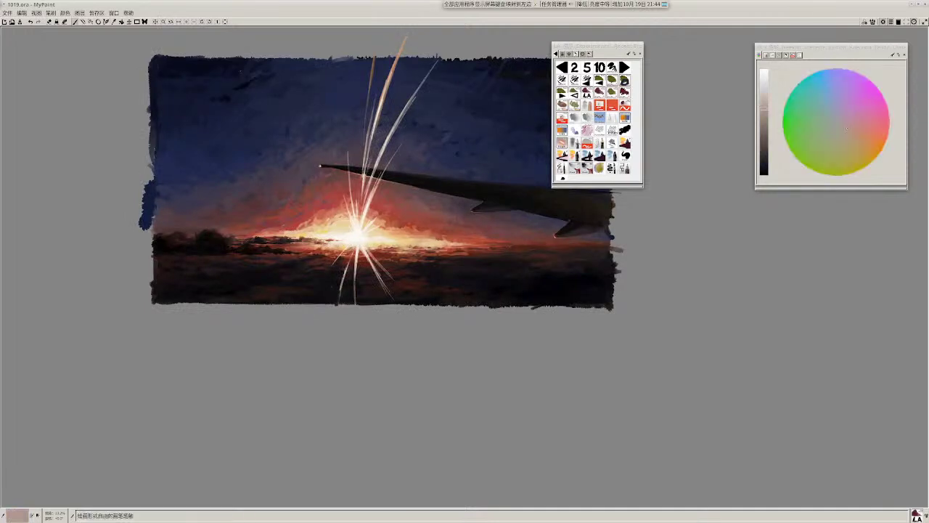
{"action": "key", "text": "r"}
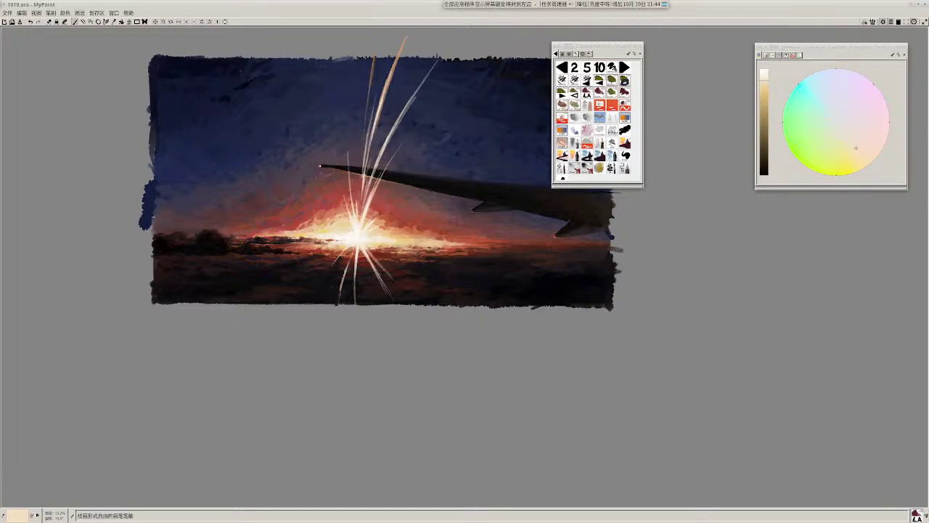
{"action": "mouse_move", "coordinate": [355, 254]}
{"action": "left_mouse_down"}
{"action": "mouse_move", "coordinate": [346, 316]}
{"action": "mouse_move", "coordinate": [350, 278]}
{"action": "mouse_move", "coordinate": [347, 307]}
{"action": "left_mouse_up"}
{"action": "left_click_drag", "start_coordinate": [353, 273], "coordinate": [347, 305]}
{"action": "mouse_move", "coordinate": [351, 282]}
{"action": "left_mouse_down"}
{"action": "mouse_move", "coordinate": [348, 320]}
{"action": "mouse_move", "coordinate": [350, 308]}
{"action": "left_mouse_up"}
{"action": "mouse_move", "coordinate": [355, 256]}
{"action": "left_mouse_down"}
{"action": "mouse_move", "coordinate": [351, 278]}
{"action": "mouse_move", "coordinate": [352, 270]}
{"action": "mouse_move", "coordinate": [394, 290]}
{"action": "mouse_move", "coordinate": [394, 257]}
{"action": "mouse_move", "coordinate": [387, 335]}
{"action": "left_mouse_up"}
{"action": "key", "text": "ctrl"}
{"action": "left_click_drag", "start_coordinate": [384, 275], "coordinate": [415, 341]}
{"action": "scroll", "coordinate": [398, 247], "scroll_direction": "down", "scroll_amount": 2}
{"action": "scroll", "coordinate": [399, 250], "scroll_direction": "up", "scroll_amount": 1}
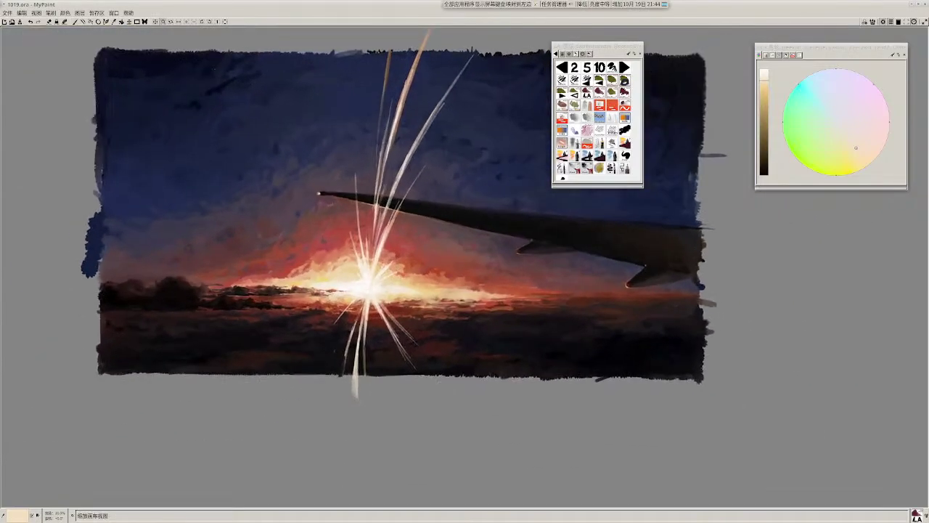
Step: Paint a thin trail alongside the long orange trail, undo the last stroke, and sample pale pink from the trail
{"action": "left_click_drag", "start_coordinate": [400, 250], "coordinate": [398, 316]}
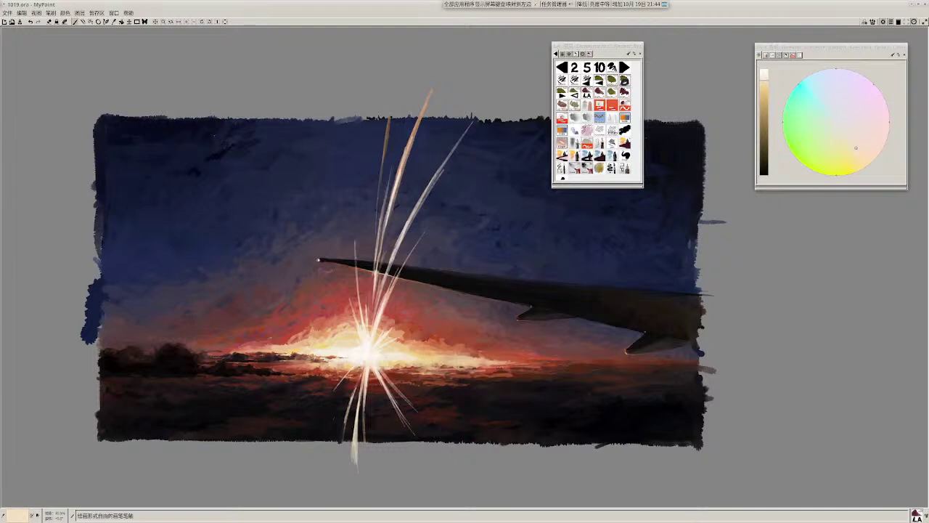
{"action": "left_click_drag", "start_coordinate": [410, 107], "coordinate": [390, 179]}
{"action": "left_click_drag", "start_coordinate": [404, 124], "coordinate": [388, 208]}
{"action": "mouse_move", "coordinate": [392, 172]}
{"action": "left_mouse_down"}
{"action": "mouse_move", "coordinate": [404, 117]}
{"action": "mouse_move", "coordinate": [403, 136]}
{"action": "left_mouse_up"}
{"action": "key", "text": "ctrl+z"}
{"action": "left_click", "coordinate": [407, 156], "text": "ctrl"}
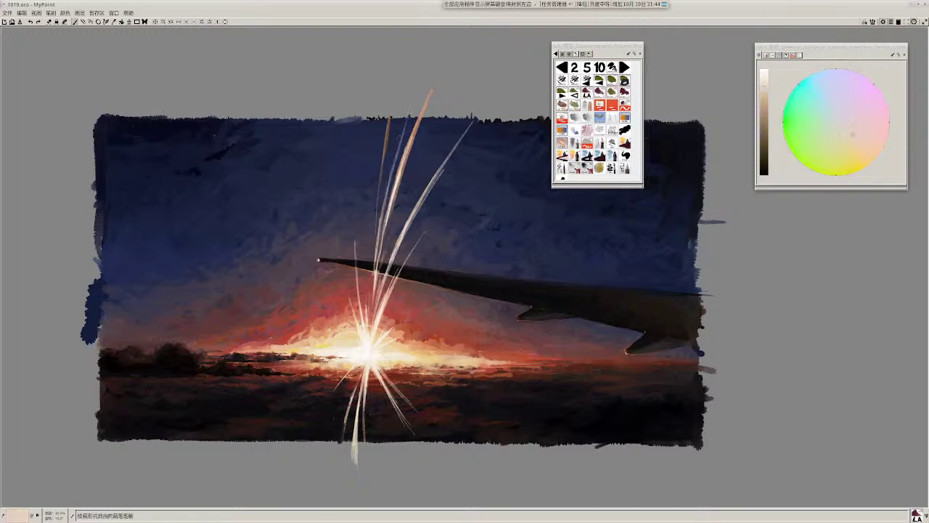
Step: Sample near-white near the sun, strengthen the steep ray running down from it, and sample cream from the lower-left ray
{"action": "scroll", "coordinate": [436, 167], "scroll_direction": "down", "scroll_amount": 4}
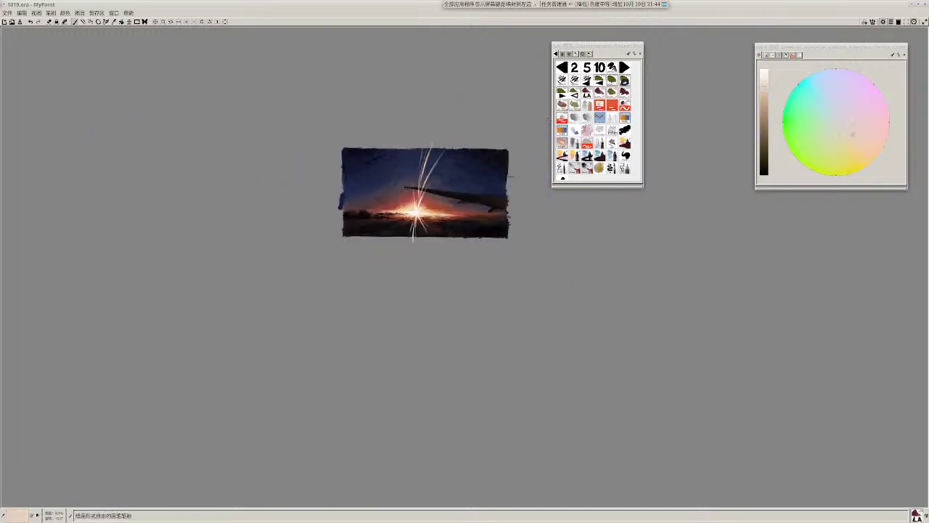
{"action": "scroll", "coordinate": [445, 191], "scroll_direction": "up", "scroll_amount": 2}
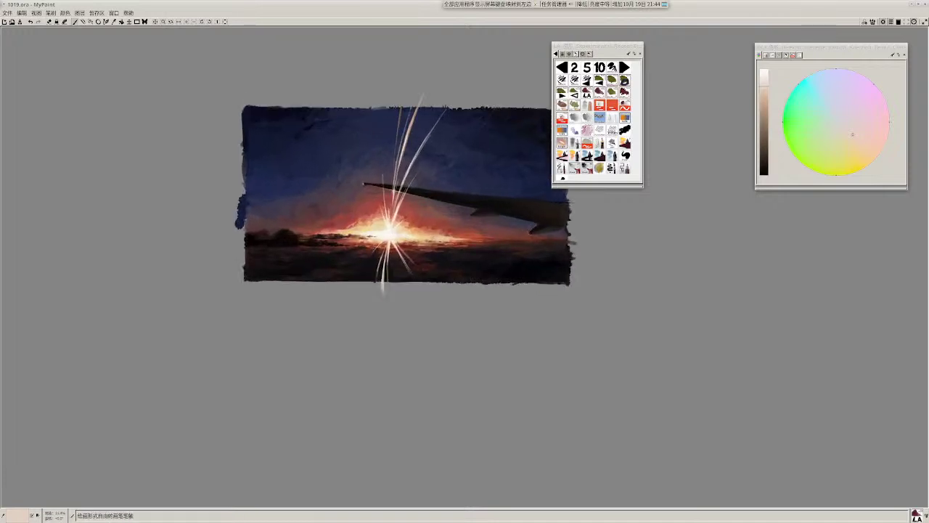
{"action": "scroll", "coordinate": [437, 159], "scroll_direction": "up", "scroll_amount": 3}
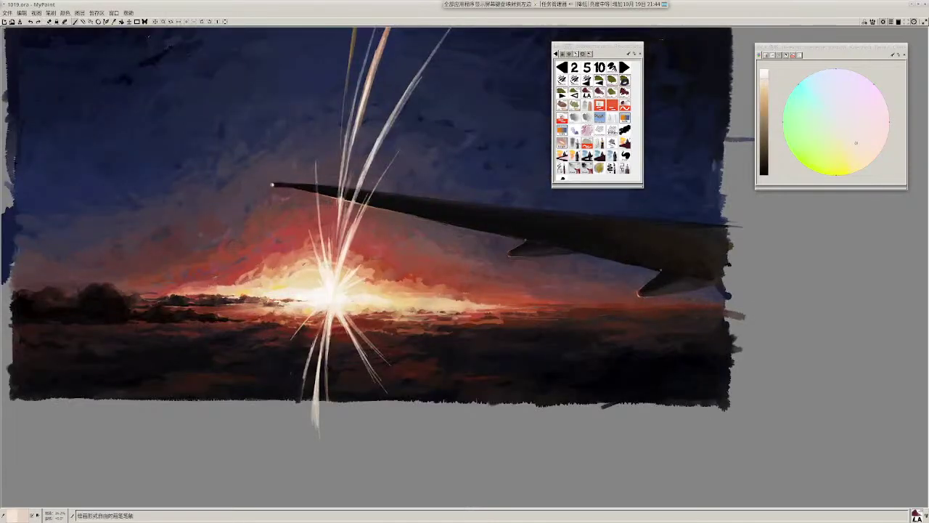
{"action": "key", "text": "r"}
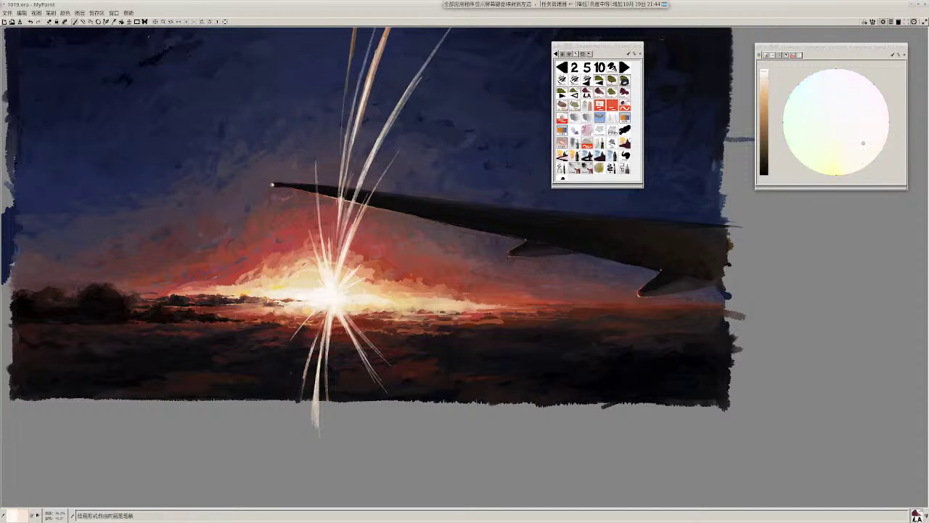
{"action": "left_click_drag", "start_coordinate": [333, 314], "coordinate": [327, 375]}
{"action": "left_click_drag", "start_coordinate": [331, 332], "coordinate": [328, 383]}
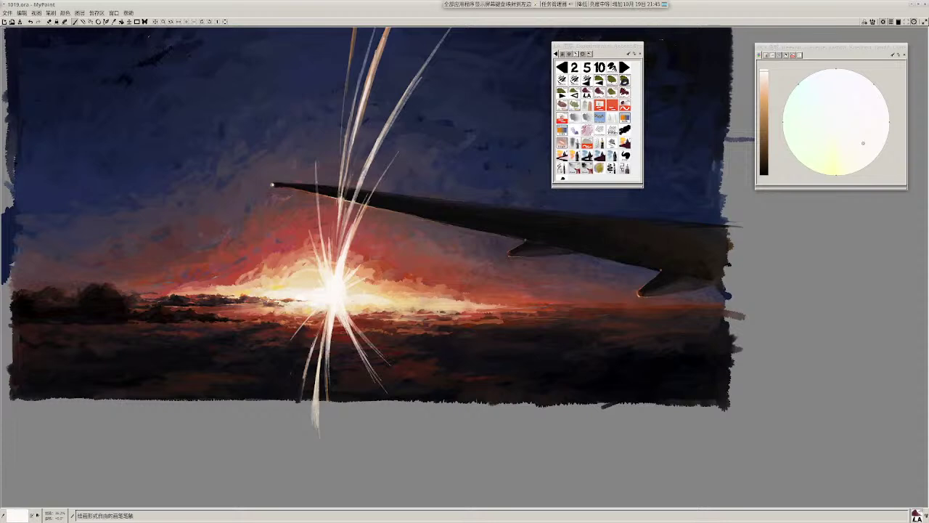
{"action": "mouse_move", "coordinate": [430, 341]}
{"action": "left_mouse_down"}
{"action": "mouse_move", "coordinate": [419, 307]}
{"action": "mouse_move", "coordinate": [423, 352]}
{"action": "left_mouse_up"}
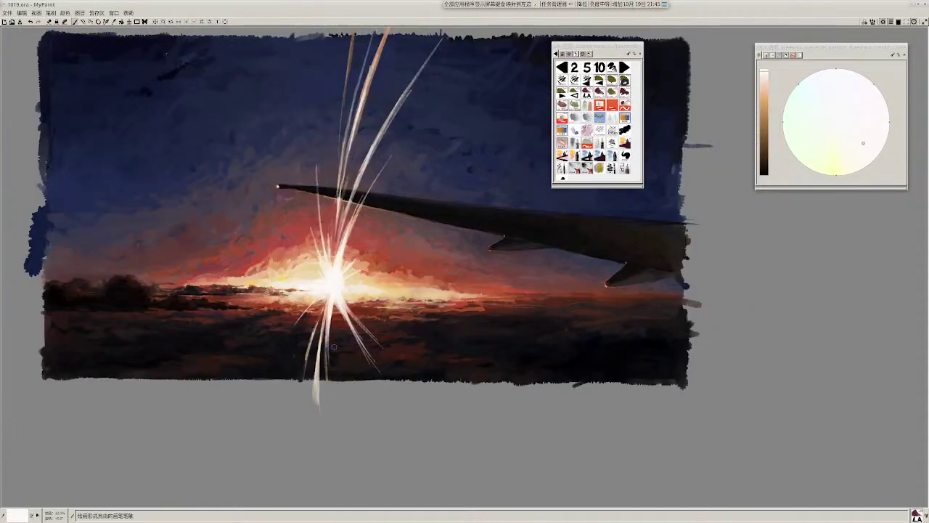
{"action": "left_click", "coordinate": [306, 364], "text": "ctrl"}
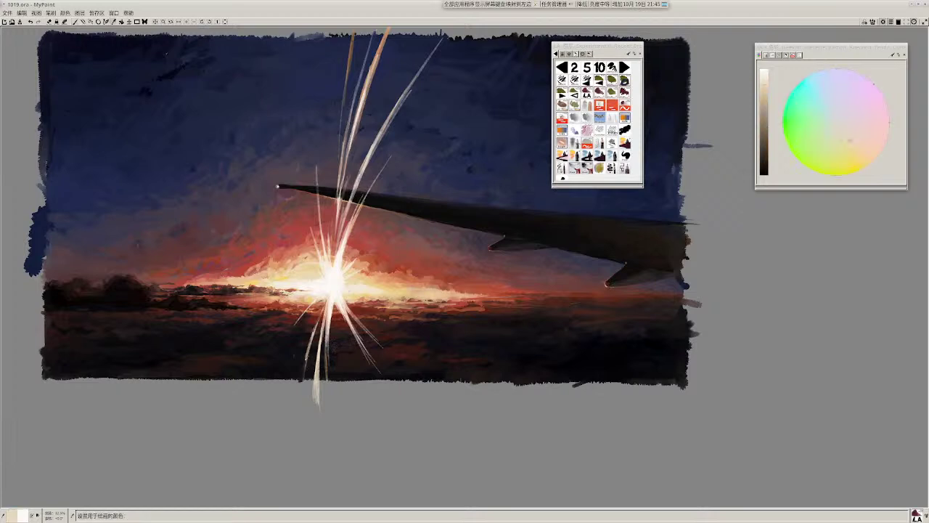
Step: Extend the lower-left ray past the painting's lower edge, sample near-black beside it and paint a dark stroke along it
{"action": "mouse_move", "coordinate": [305, 363]}
{"action": "left_mouse_down"}
{"action": "mouse_move", "coordinate": [299, 398]}
{"action": "mouse_move", "coordinate": [299, 382]}
{"action": "left_mouse_up"}
{"action": "scroll", "coordinate": [344, 331], "scroll_direction": "down", "scroll_amount": 4}
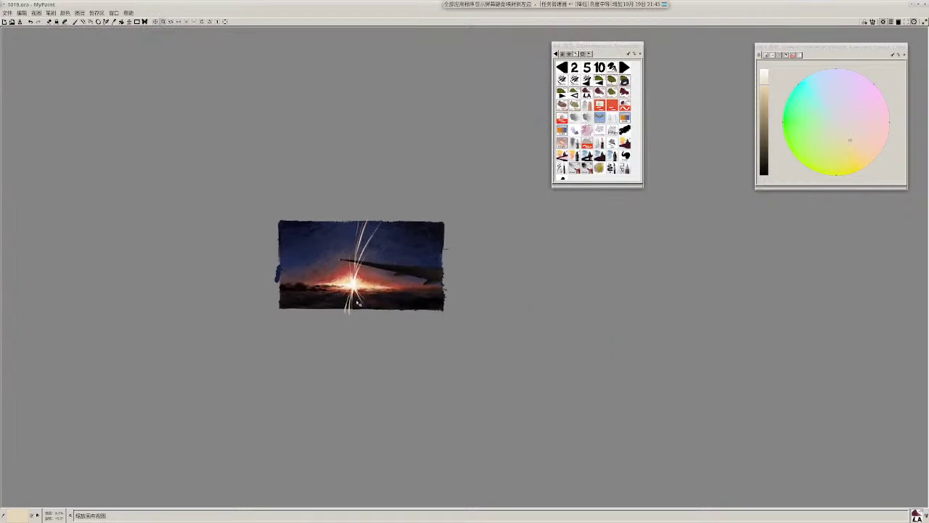
{"action": "scroll", "coordinate": [344, 331], "scroll_direction": "up", "scroll_amount": 5}
{"action": "left_click", "coordinate": [297, 368], "text": "ctrl"}
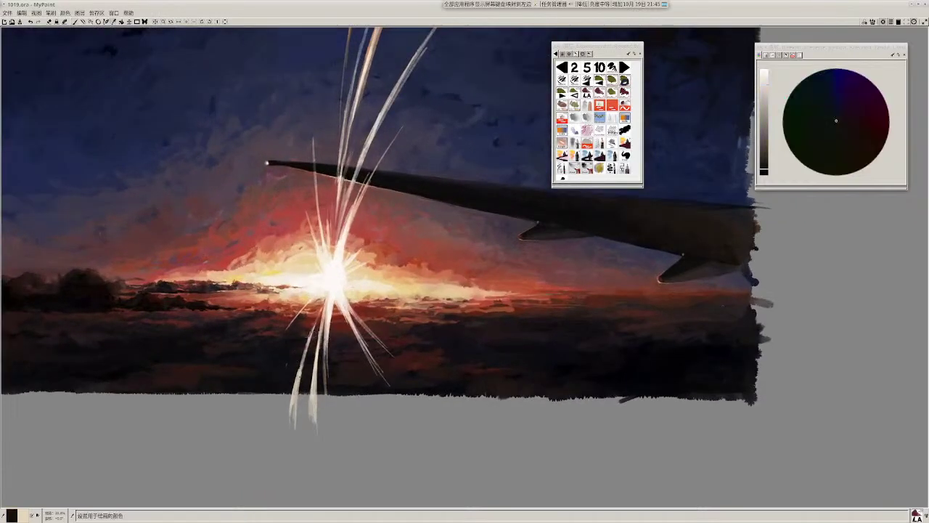
{"action": "left_click_drag", "start_coordinate": [298, 369], "coordinate": [293, 406]}
Step: Sample dark purple, deep red and near-black around the lower-left rays and darken the gap between them
{"action": "left_click", "coordinate": [312, 341], "text": "ctrl"}
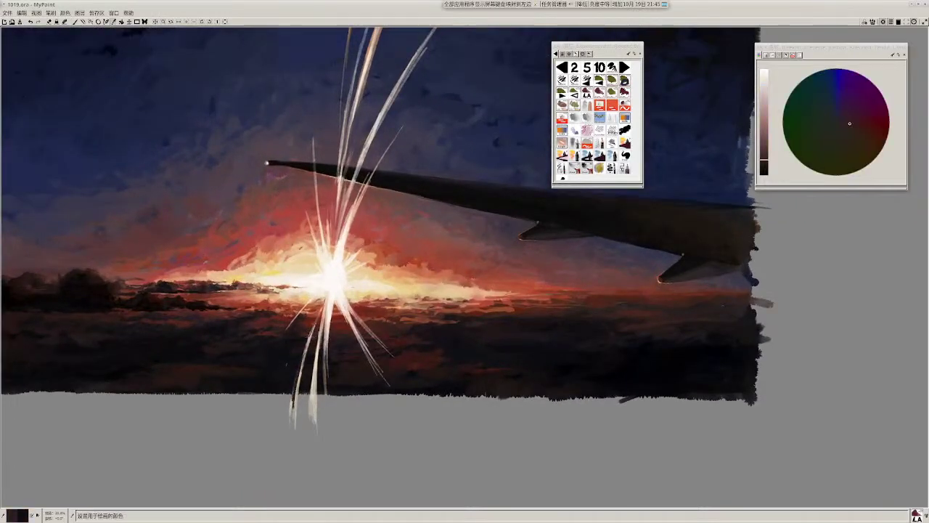
{"action": "left_click_drag", "start_coordinate": [312, 325], "coordinate": [312, 344]}
{"action": "left_click", "coordinate": [311, 323], "text": "ctrl"}
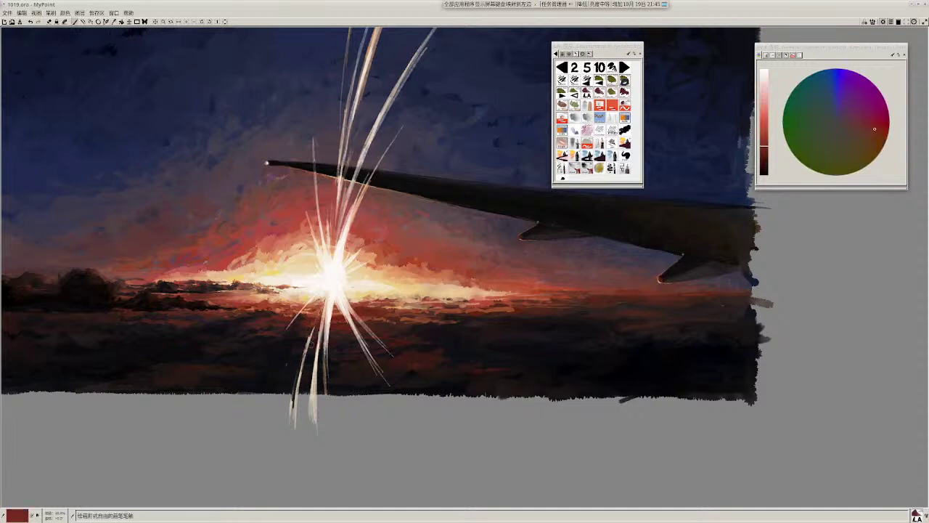
{"action": "left_click", "coordinate": [312, 329], "text": "ctrl"}
{"action": "left_click", "coordinate": [306, 338], "text": "ctrl"}
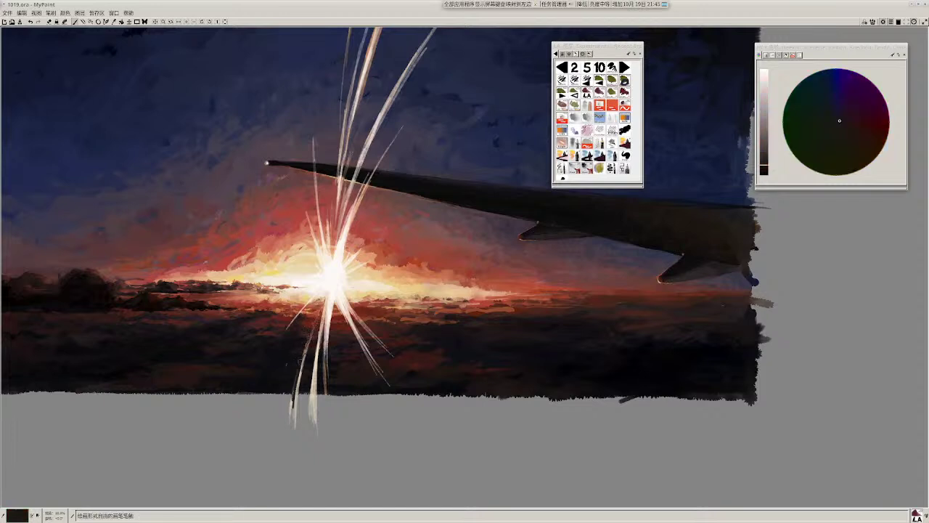
Step: Sample a muted brown from the thin trails above the wing
{"action": "scroll", "coordinate": [382, 312], "scroll_direction": "down", "scroll_amount": 2}
{"action": "scroll", "coordinate": [382, 312], "scroll_direction": "down", "scroll_amount": 2}
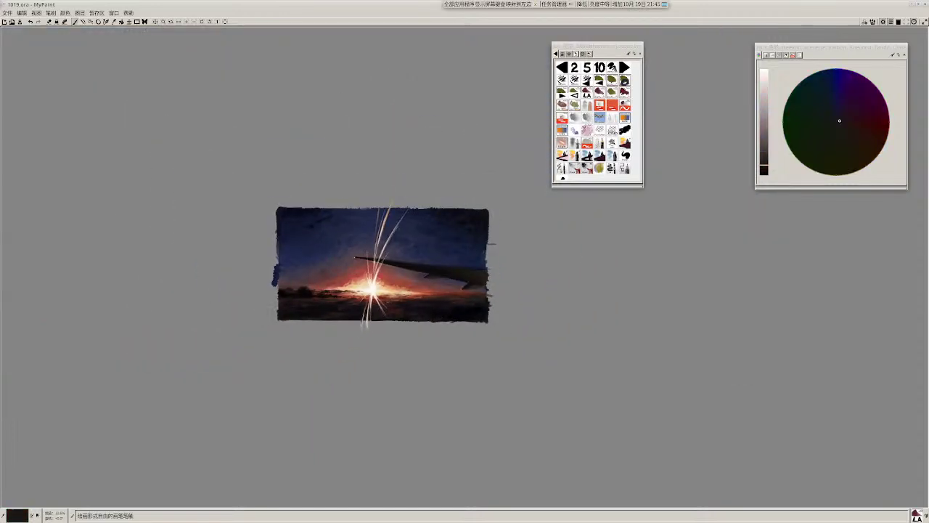
{"action": "scroll", "coordinate": [383, 262], "scroll_direction": "up", "scroll_amount": 2}
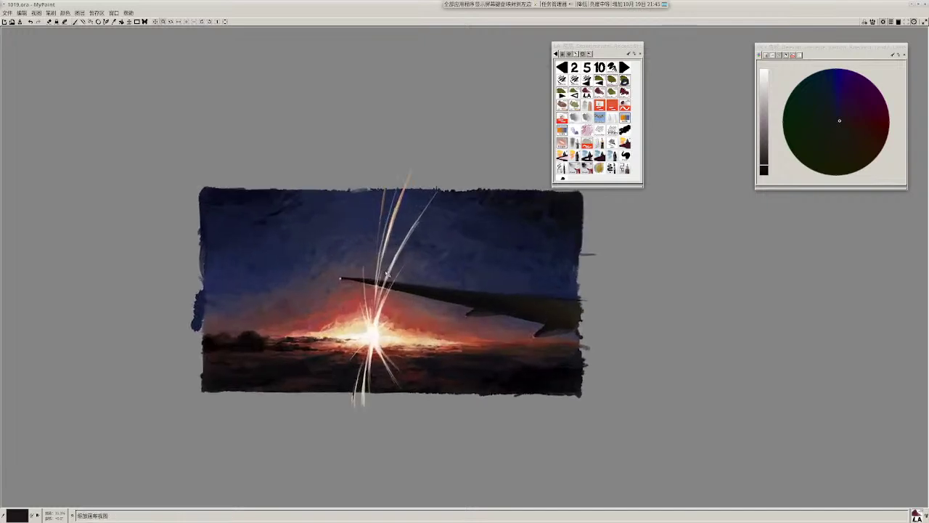
{"action": "left_click", "coordinate": [380, 247], "text": "ctrl"}
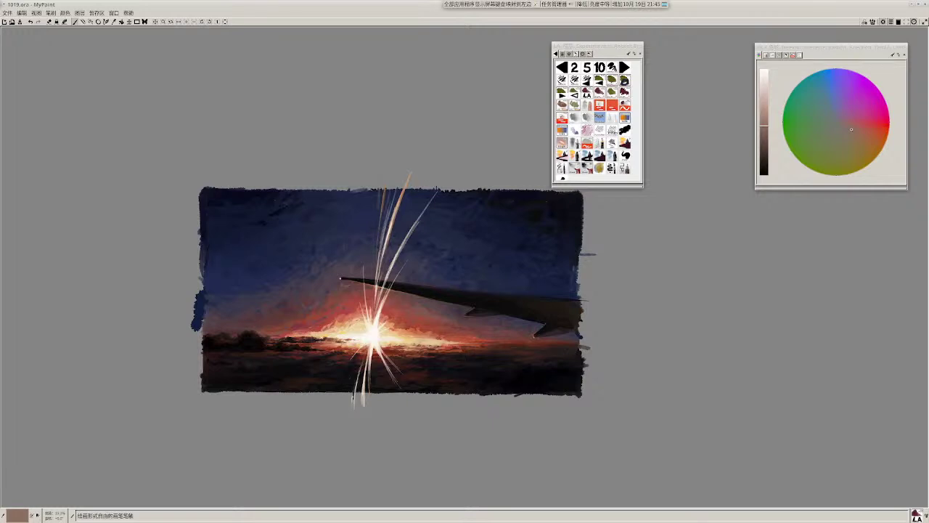
{"action": "scroll", "coordinate": [404, 200], "scroll_direction": "down", "scroll_amount": 5}
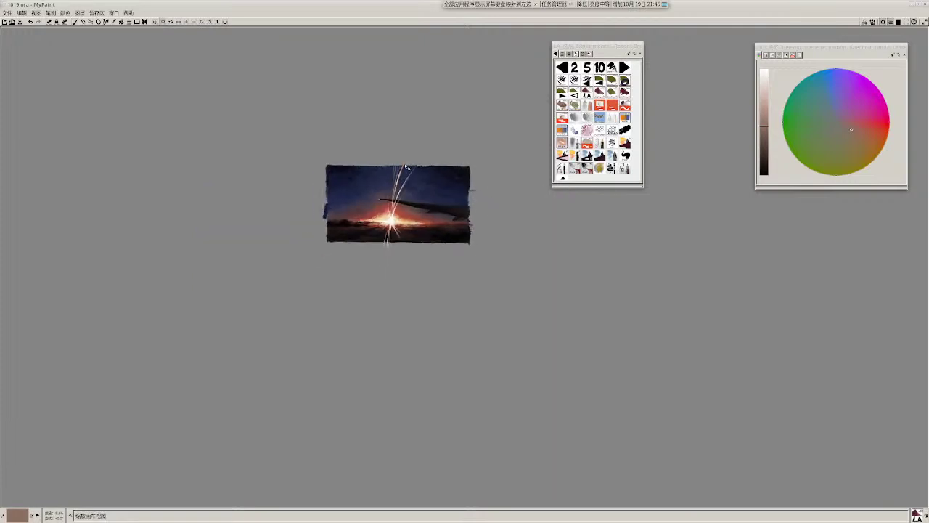
{"action": "scroll", "coordinate": [402, 196], "scroll_direction": "up", "scroll_amount": 4}
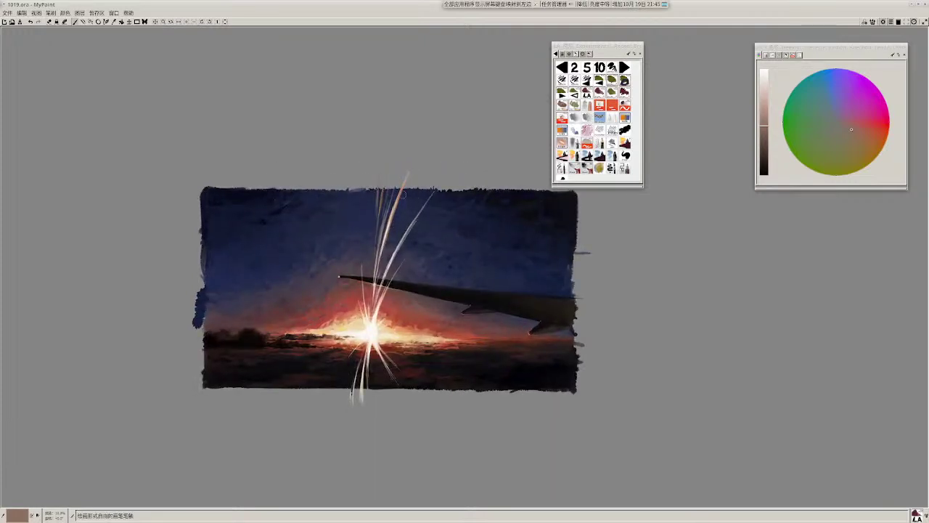
Step: Try tinting the thin upper trails with saturated and light blues, and undo the blue strokes
{"action": "left_click", "coordinate": [832, 96]}
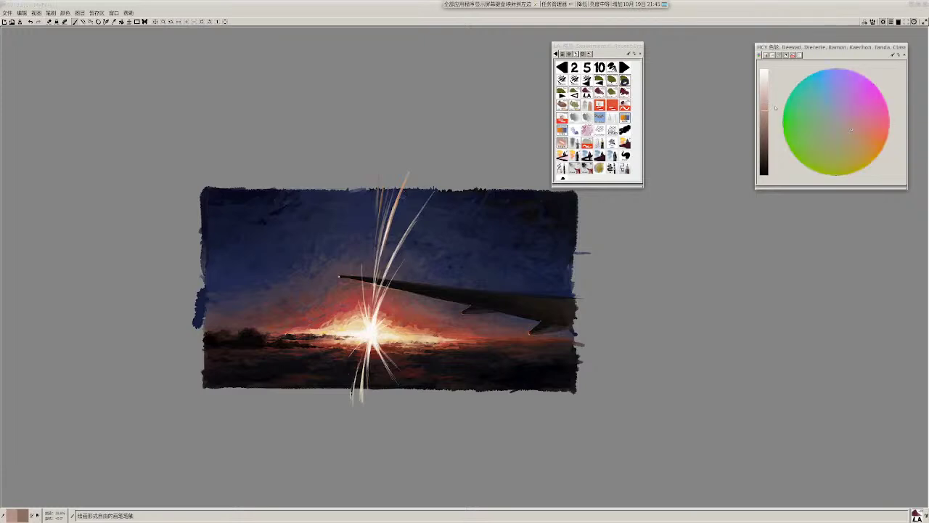
{"action": "left_click", "coordinate": [826, 85]}
{"action": "left_click_drag", "start_coordinate": [380, 190], "coordinate": [376, 234]}
{"action": "left_click", "coordinate": [763, 152]}
{"action": "left_click", "coordinate": [832, 79]}
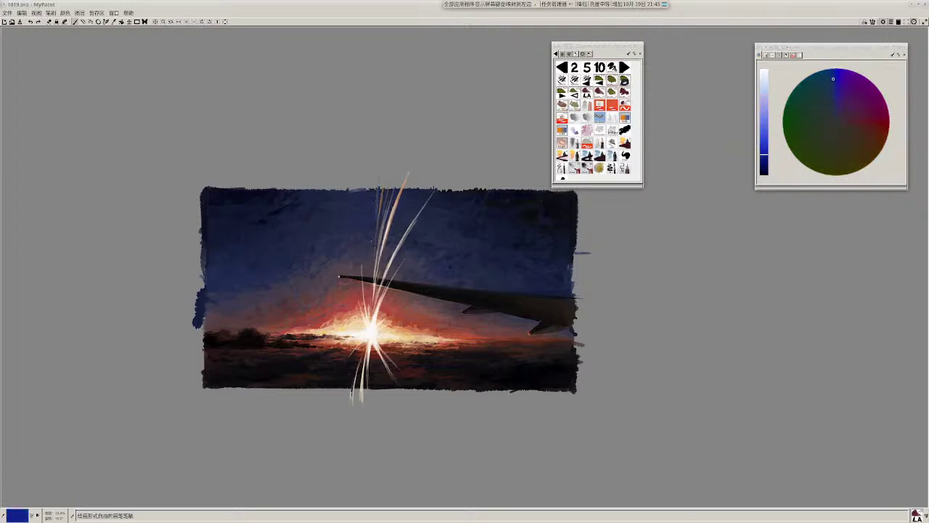
{"action": "left_click_drag", "start_coordinate": [764, 151], "coordinate": [763, 143]}
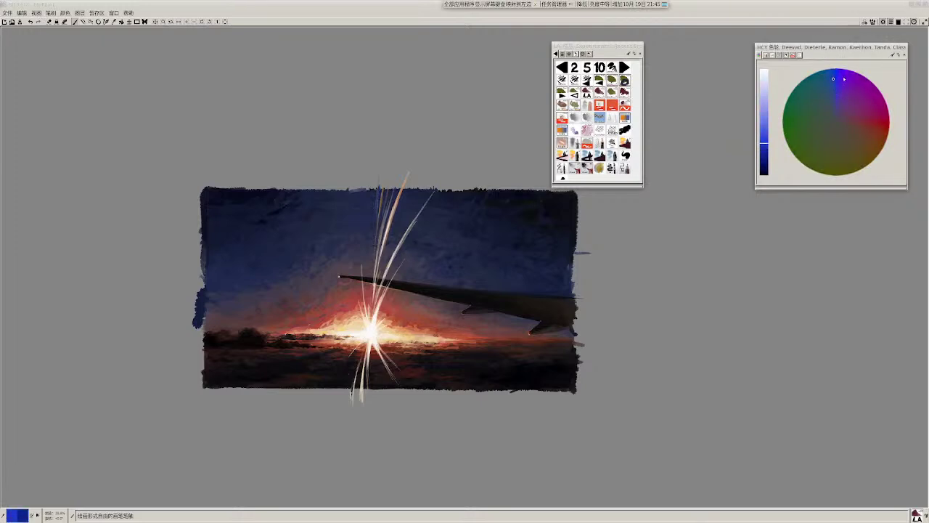
{"action": "left_click", "coordinate": [824, 96]}
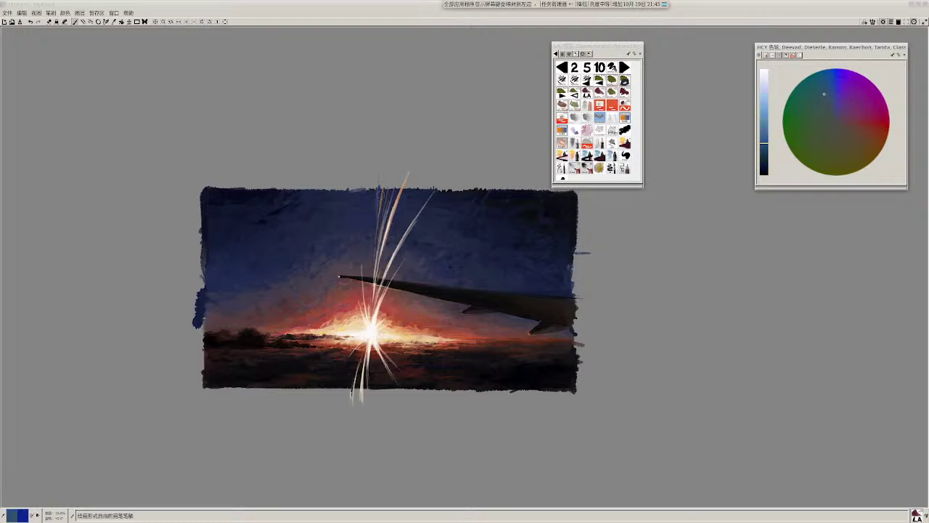
{"action": "left_click_drag", "start_coordinate": [764, 109], "coordinate": [764, 102]}
{"action": "left_click_drag", "start_coordinate": [384, 195], "coordinate": [376, 244]}
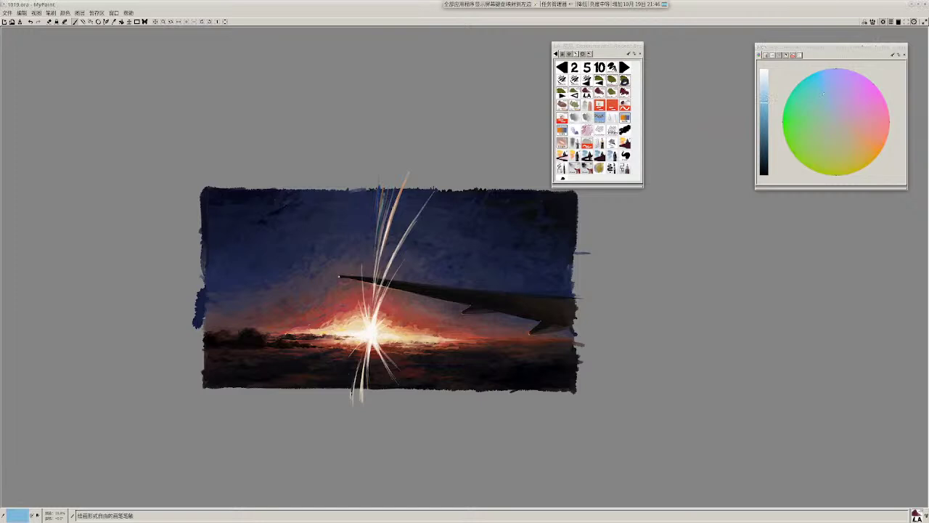
{"action": "key", "text": "ctrl+z"}
{"action": "left_click_drag", "start_coordinate": [382, 211], "coordinate": [382, 262]}
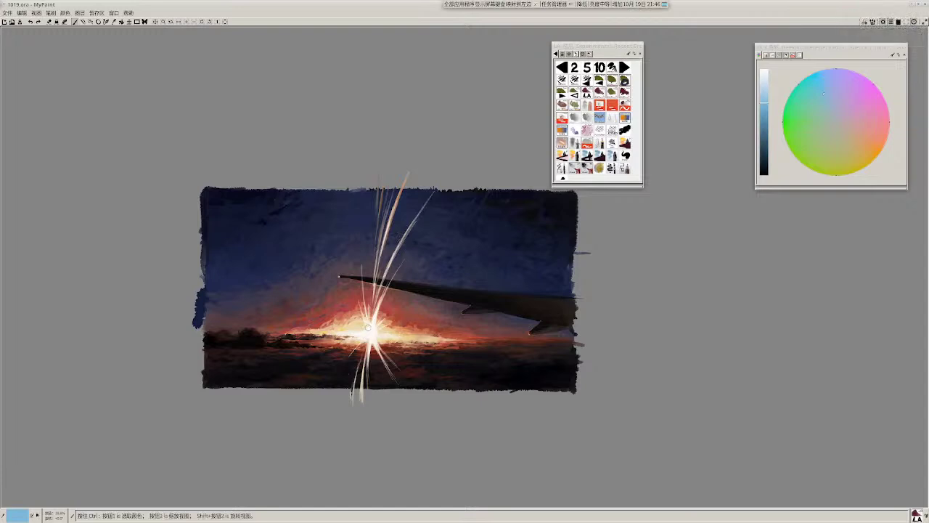
Step: Sample near-white from the burst and paint short rays around the sun to enlarge its bright core
{"action": "left_click", "coordinate": [374, 340], "text": "ctrl"}
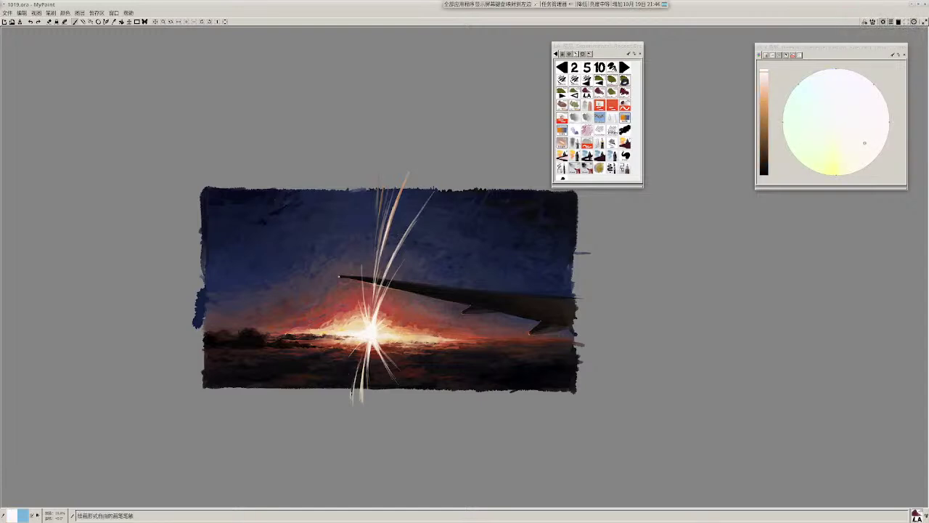
{"action": "left_click_drag", "start_coordinate": [371, 334], "coordinate": [365, 326]}
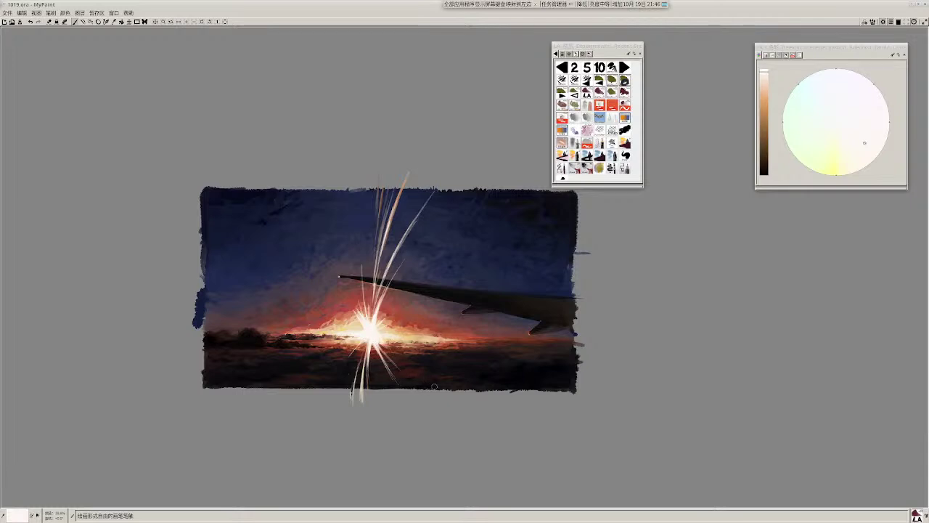
{"action": "left_click", "coordinate": [369, 338], "text": "ctrl"}
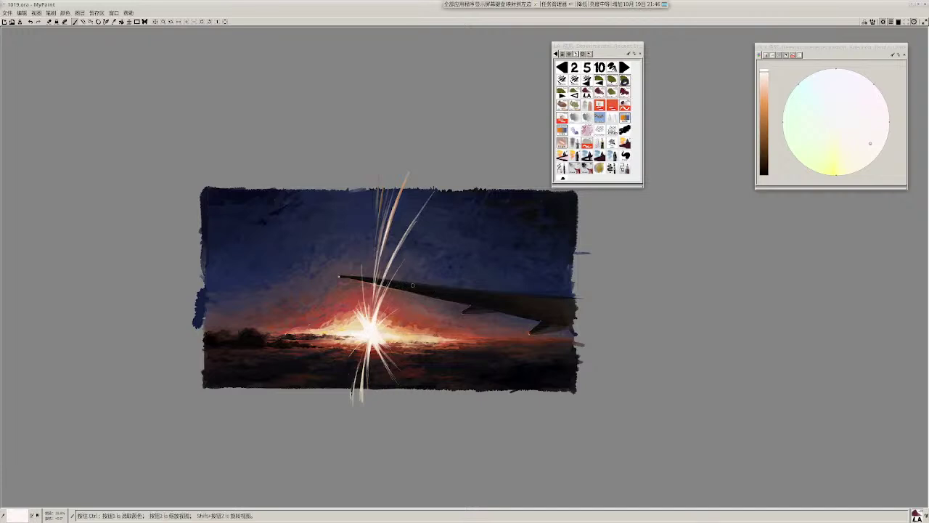
{"action": "mouse_move", "coordinate": [420, 291]}
{"action": "left_mouse_down"}
{"action": "mouse_move", "coordinate": [423, 274]}
{"action": "mouse_move", "coordinate": [422, 297]}
{"action": "left_mouse_up"}
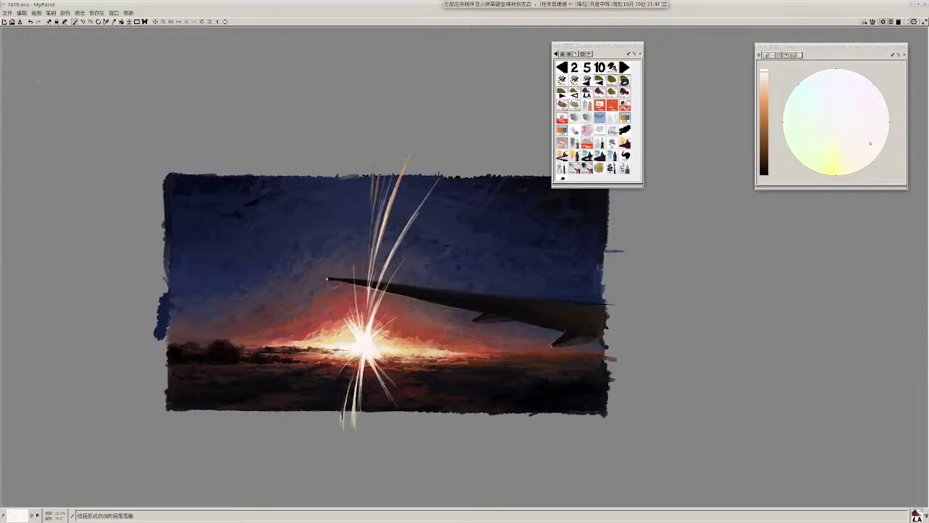
Step: Sample pale grey from the right curved trail, shift the colour to a saturated red and tint the trail's lower part
{"action": "scroll", "coordinate": [367, 355], "scroll_direction": "down", "scroll_amount": 3}
{"action": "scroll", "coordinate": [371, 345], "scroll_direction": "up", "scroll_amount": 1}
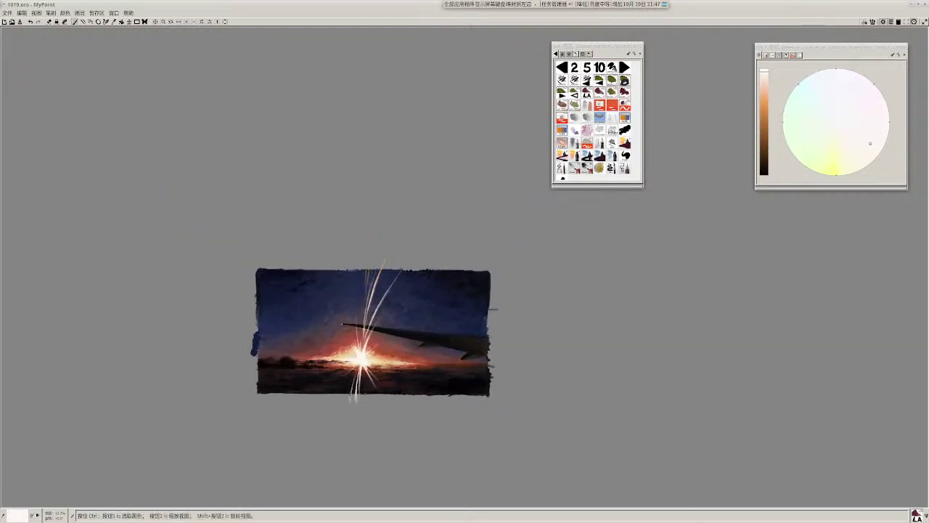
{"action": "scroll", "coordinate": [407, 322], "scroll_direction": "up", "scroll_amount": 4}
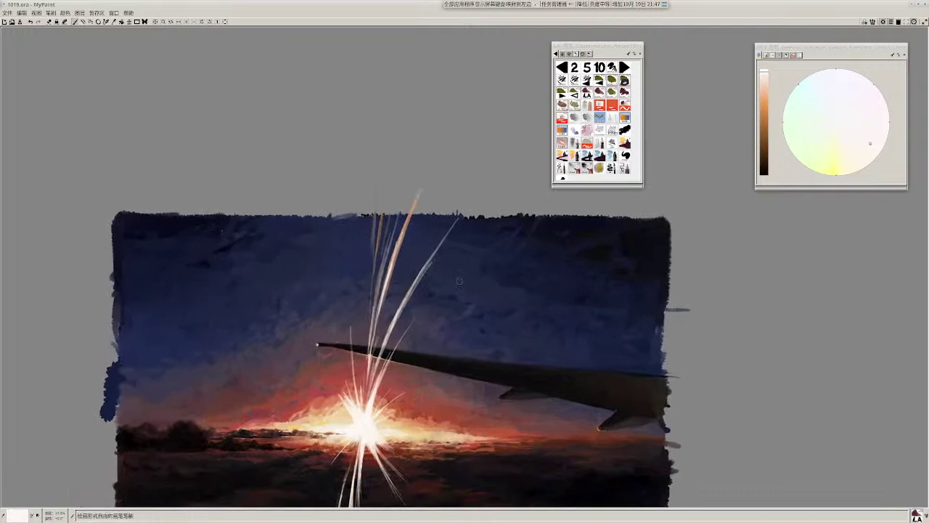
{"action": "left_click", "coordinate": [398, 317], "text": "ctrl"}
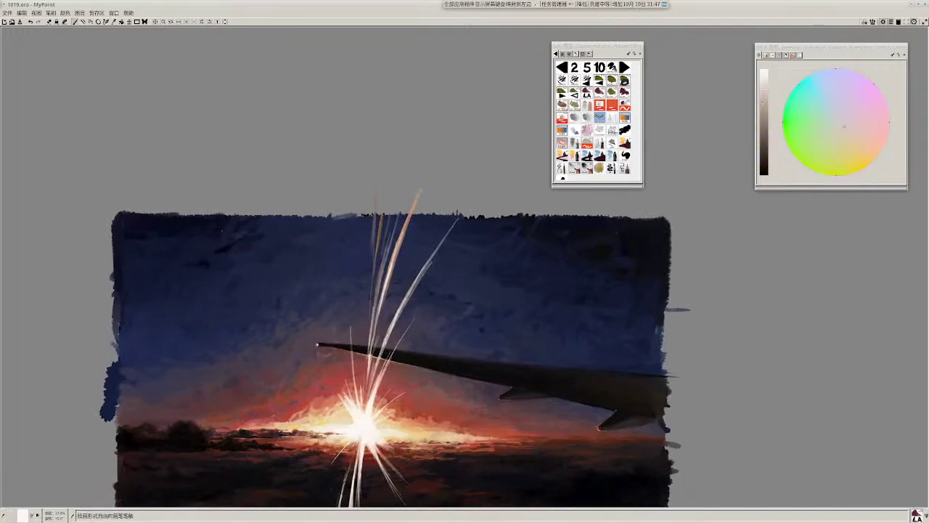
{"action": "left_click_drag", "start_coordinate": [764, 103], "coordinate": [763, 135]}
{"action": "left_click", "coordinate": [873, 130]}
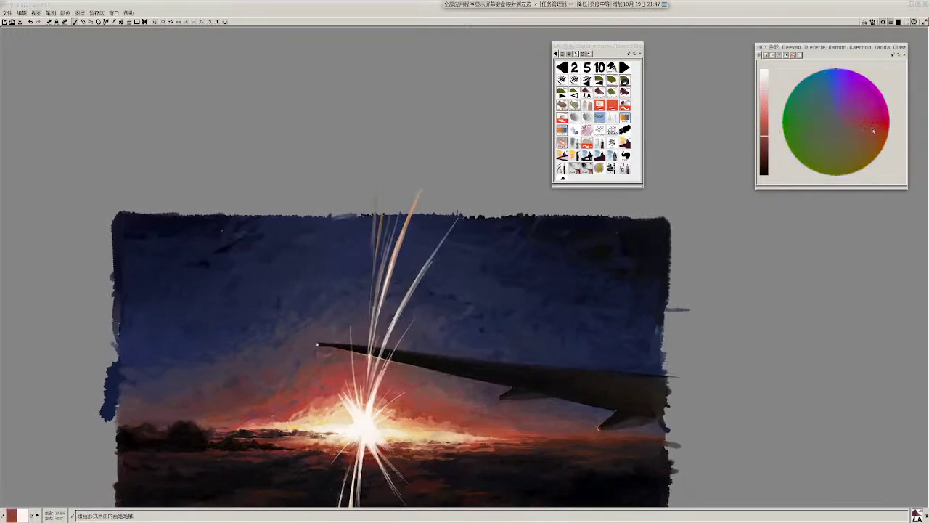
{"action": "left_click", "coordinate": [881, 130]}
{"action": "left_click", "coordinate": [764, 128]}
{"action": "left_click", "coordinate": [881, 127]}
{"action": "left_click", "coordinate": [763, 145]}
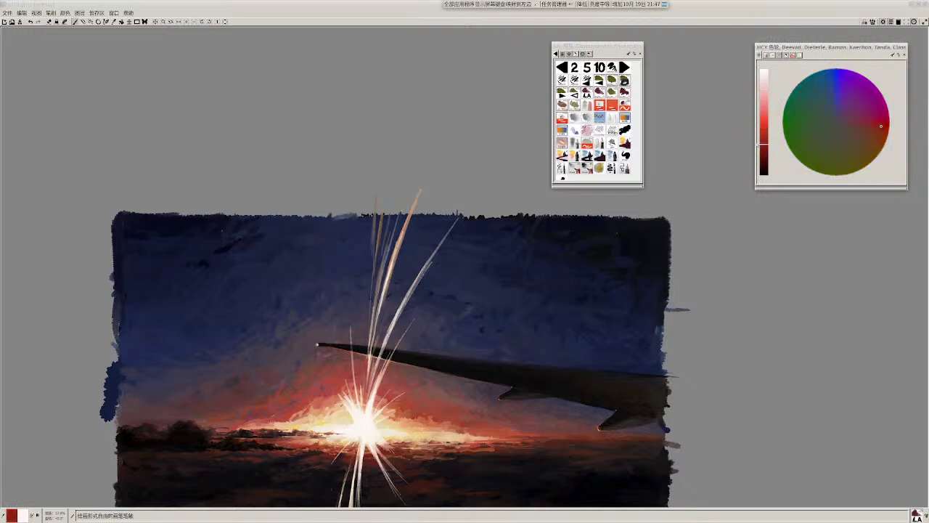
{"action": "left_click", "coordinate": [317, 345]}
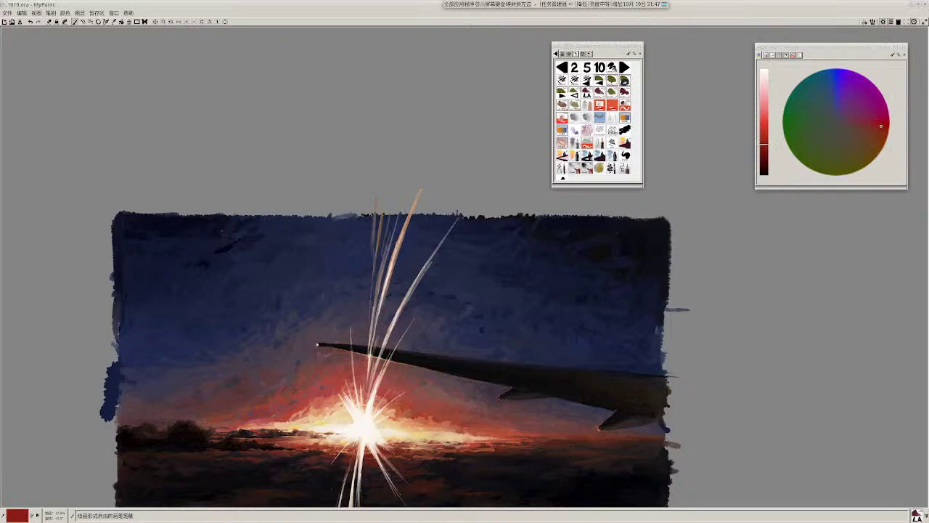
{"action": "scroll", "coordinate": [881, 126], "scroll_direction": "up", "scroll_amount": 1}
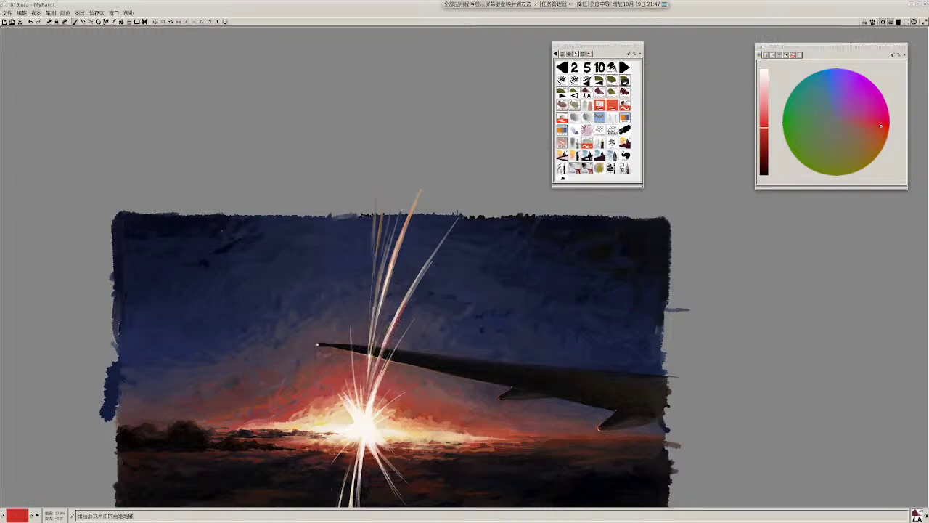
Step: Try saturated blue strokes along the upper part of the right curved trail, undoing each one
{"action": "left_click", "coordinate": [830, 107]}
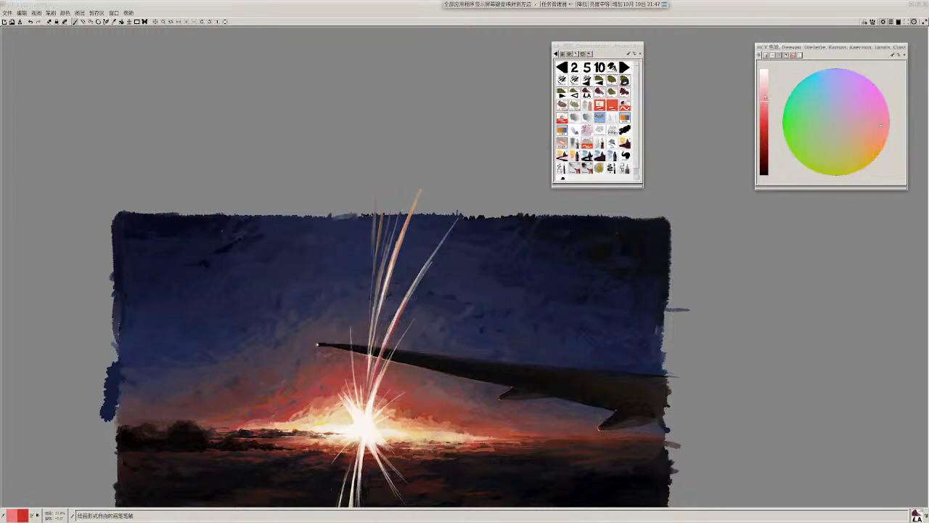
{"action": "left_click", "coordinate": [828, 85]}
{"action": "left_click", "coordinate": [835, 73]}
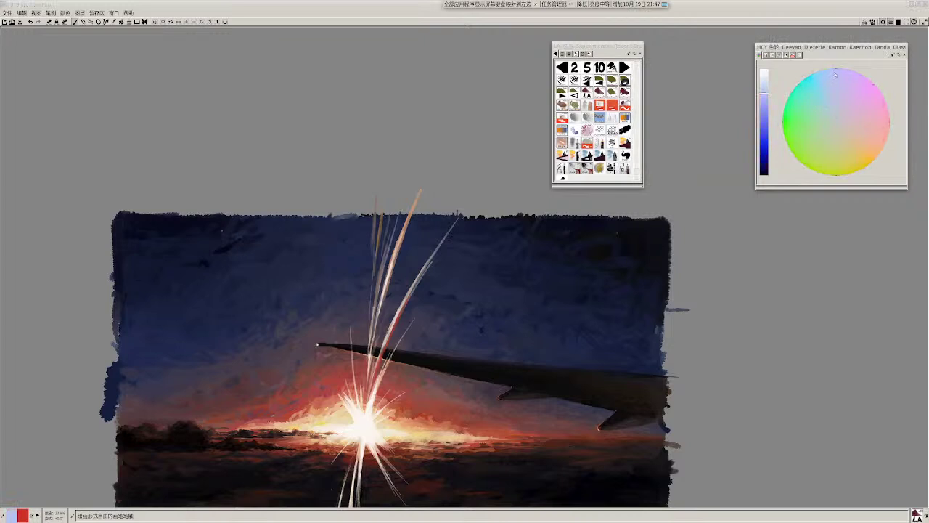
{"action": "left_click", "coordinate": [764, 148]}
{"action": "left_click_drag", "start_coordinate": [415, 278], "coordinate": [431, 256]}
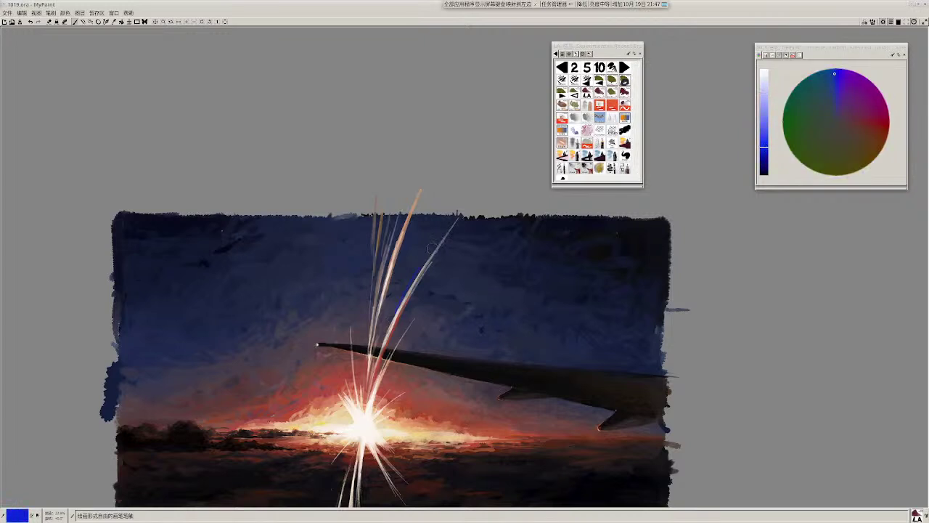
{"action": "key", "text": "ctrl+z"}
{"action": "left_click_drag", "start_coordinate": [405, 299], "coordinate": [439, 246]}
{"action": "key", "text": "ctrl+z"}
{"action": "left_click_drag", "start_coordinate": [444, 231], "coordinate": [456, 215]}
{"action": "key", "text": "ctrl+z"}
Step: Darken the blue, shift it to a muted blue and tint the upper end of the right curved trail
{"action": "left_click", "coordinate": [764, 155]}
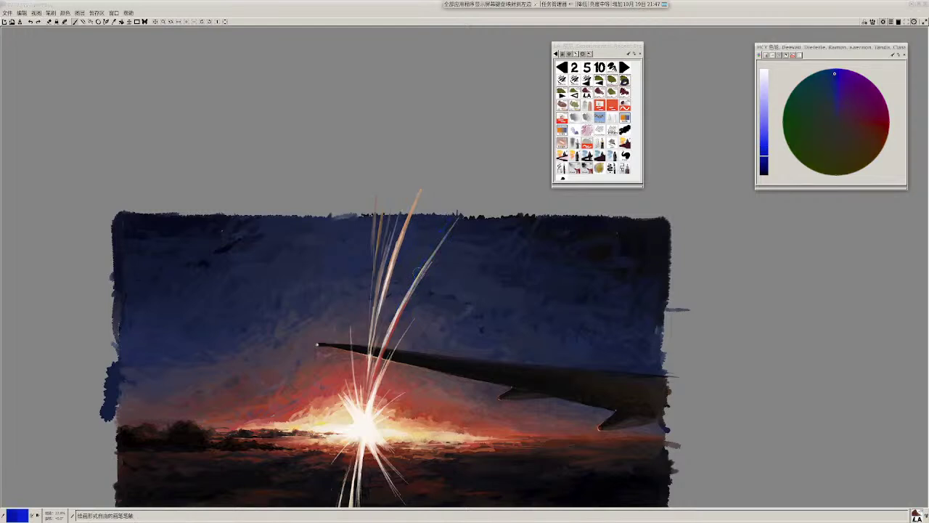
{"action": "left_click", "coordinate": [764, 148]}
{"action": "left_click_drag", "start_coordinate": [832, 85], "coordinate": [830, 87]}
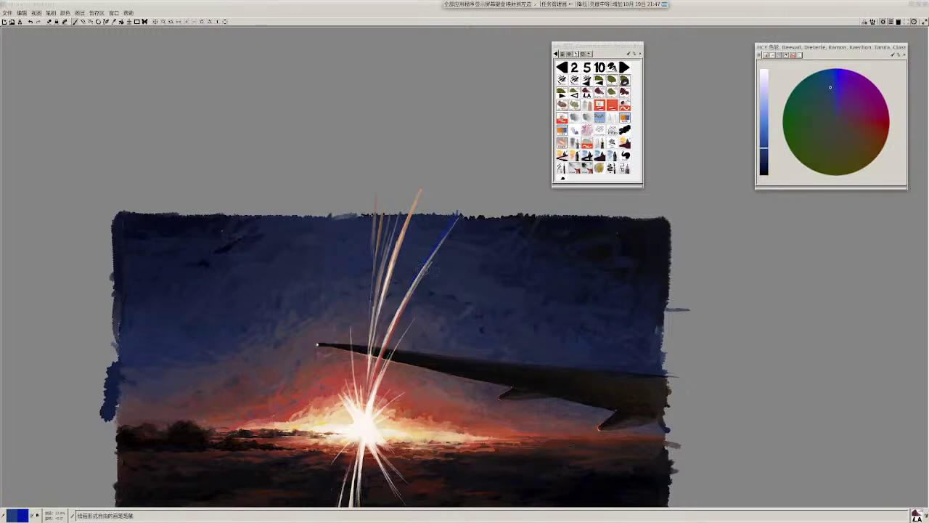
{"action": "scroll", "coordinate": [464, 242], "scroll_direction": "down", "scroll_amount": 3}
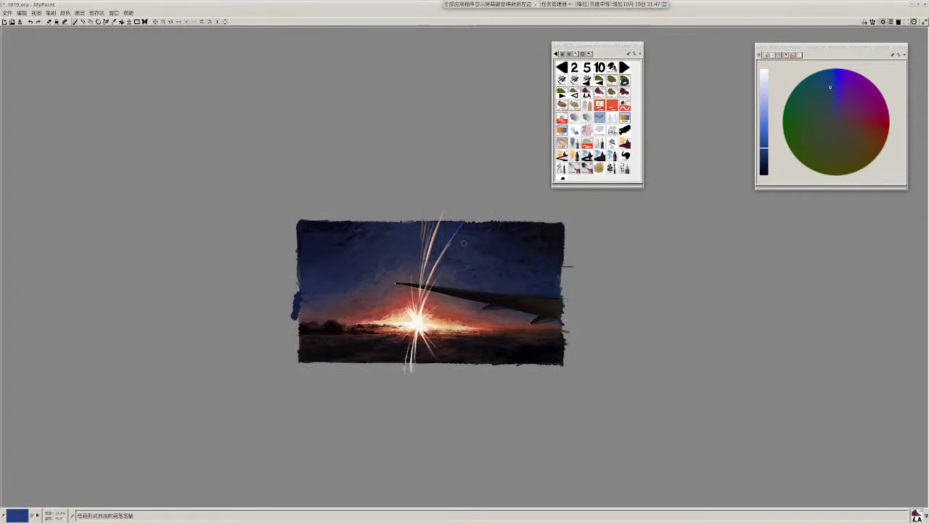
{"action": "scroll", "coordinate": [444, 302], "scroll_direction": "up", "scroll_amount": 2}
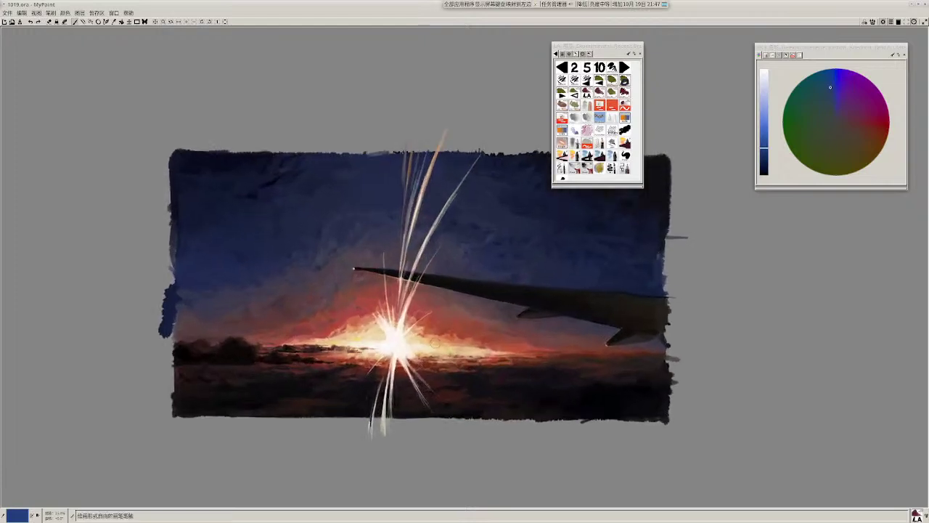
{"action": "scroll", "coordinate": [408, 411], "scroll_direction": "up", "scroll_amount": 2}
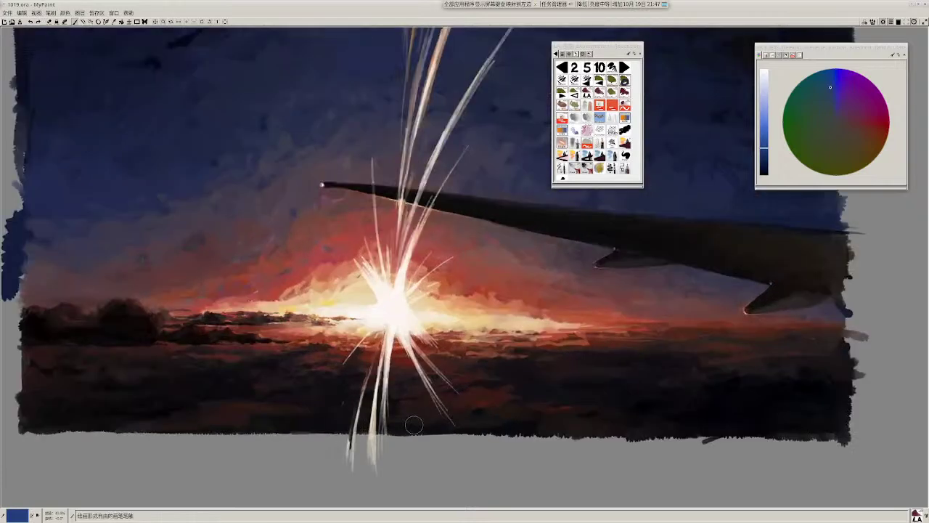
Step: Sample near-white from the burst and pale pinkish grey near the right curved trail to touch up the light streaks
{"action": "left_click", "coordinate": [415, 322], "text": "ctrl"}
{"action": "left_click_drag", "start_coordinate": [415, 323], "coordinate": [411, 390]}
{"action": "scroll", "coordinate": [411, 390], "scroll_direction": "up", "scroll_amount": 1}
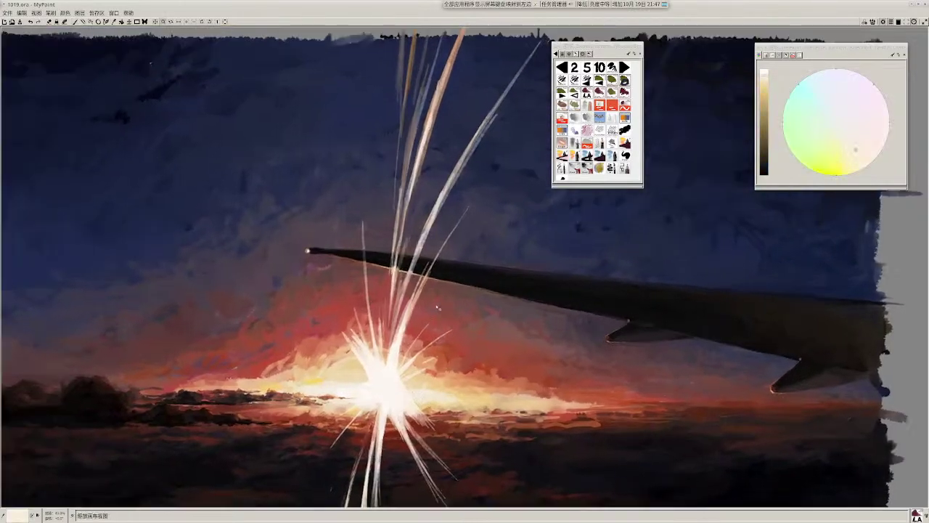
{"action": "left_click", "coordinate": [434, 216], "text": "ctrl"}
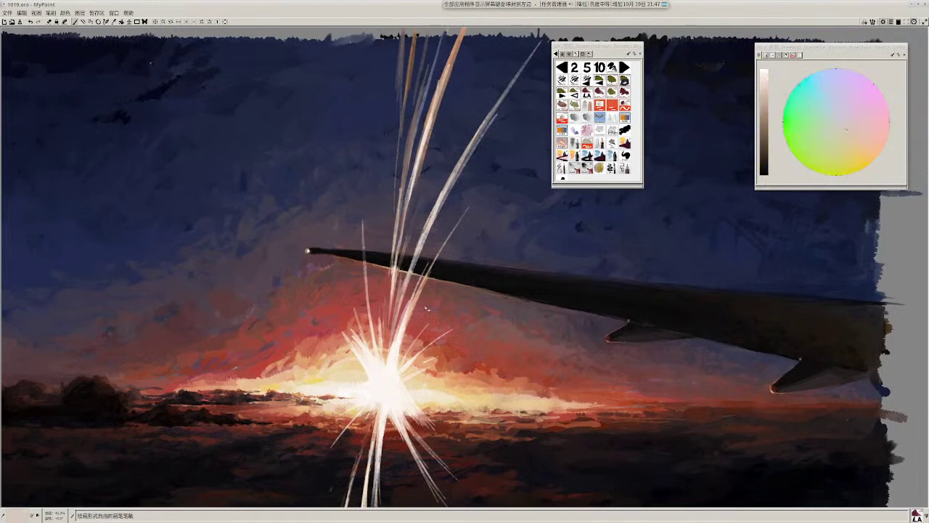
{"action": "scroll", "coordinate": [397, 354], "scroll_direction": "down", "scroll_amount": 1}
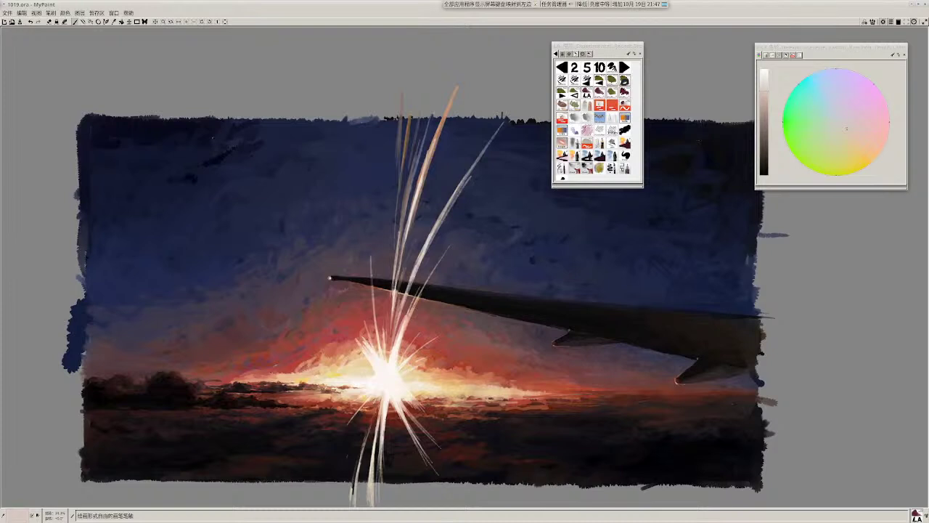
Step: Sample grey and dark sky blue around the upper end of the right curved trail and soften that end
{"action": "left_click", "coordinate": [472, 179], "text": "ctrl"}
{"action": "left_click_drag", "start_coordinate": [494, 130], "coordinate": [487, 146]}
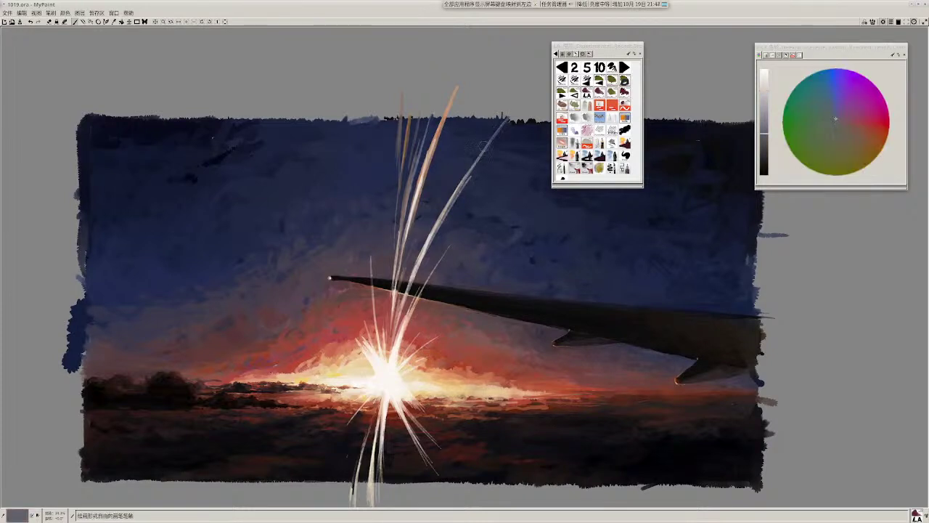
{"action": "key", "text": "r"}
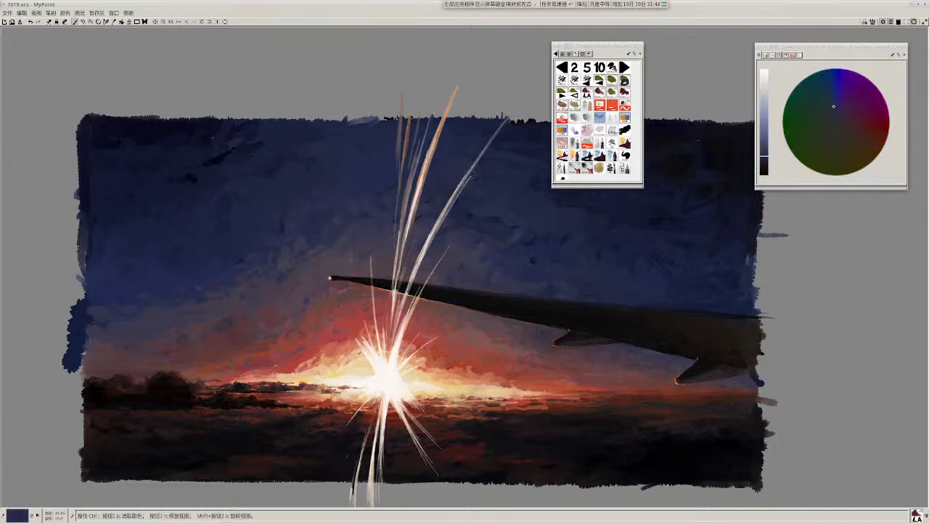
{"action": "scroll", "coordinate": [447, 205], "scroll_direction": "up", "scroll_amount": 1}
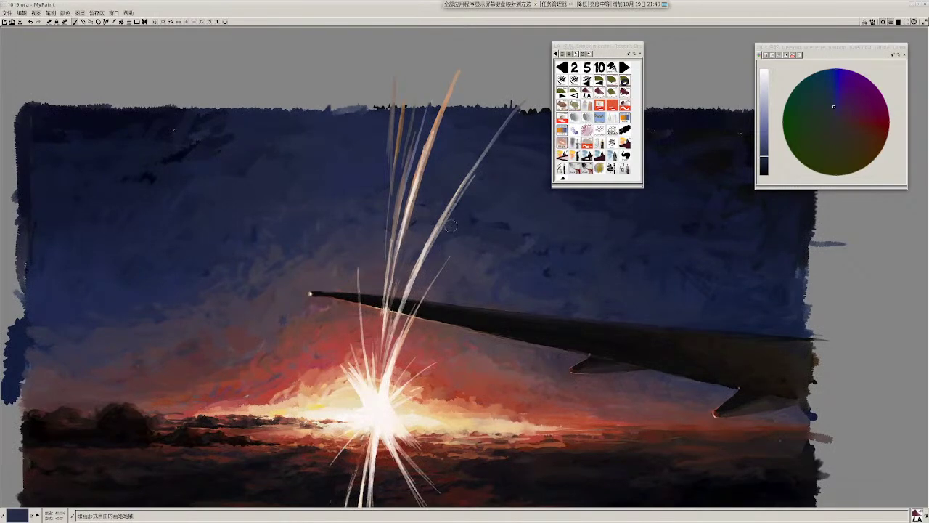
{"action": "scroll", "coordinate": [450, 226], "scroll_direction": "down", "scroll_amount": 7}
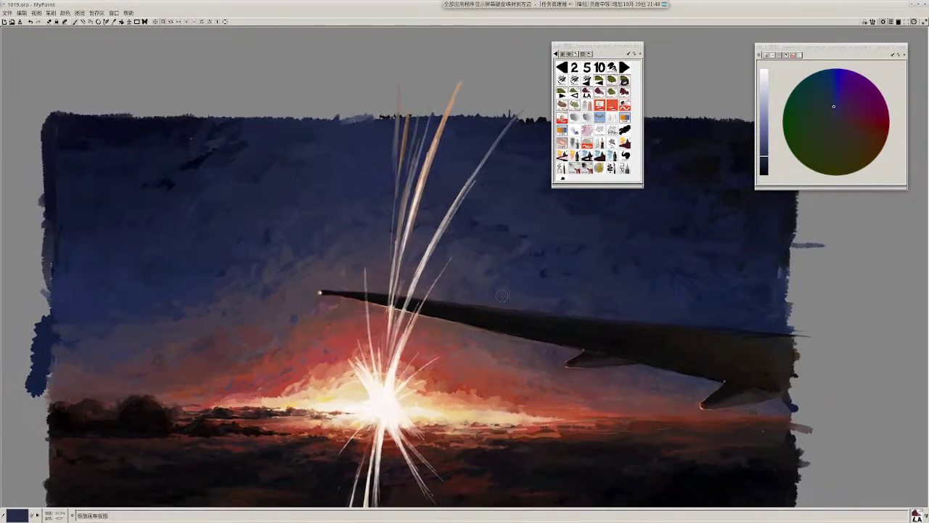
{"action": "scroll", "coordinate": [517, 334], "scroll_direction": "down", "scroll_amount": 1}
{"action": "scroll", "coordinate": [518, 334], "scroll_direction": "up", "scroll_amount": 3}
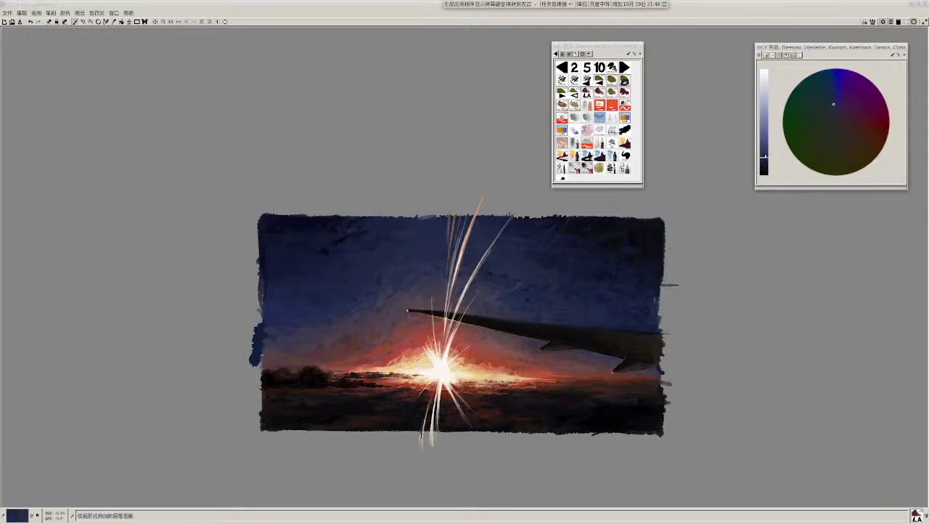
Step: Shift the colour to a dark red, try a stroke in the left sky, undo it and retry with a brighter red
{"action": "left_click", "coordinate": [862, 130]}
{"action": "left_click_drag", "start_coordinate": [862, 130], "coordinate": [881, 130]}
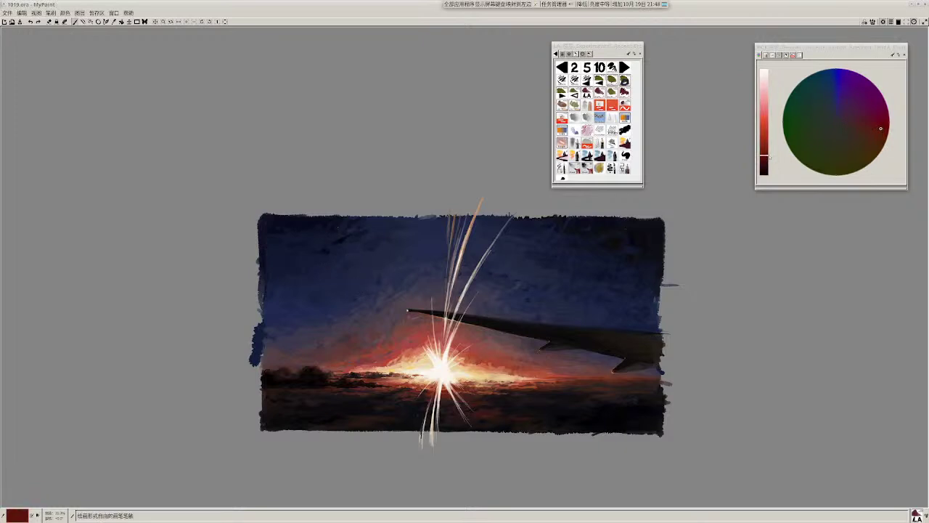
{"action": "scroll", "coordinate": [875, 129], "scroll_direction": "down", "scroll_amount": 2}
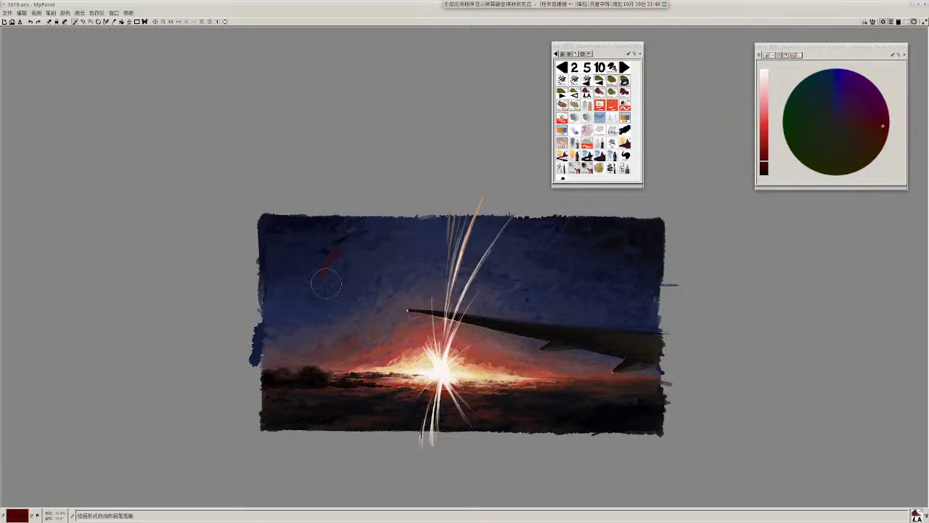
{"action": "left_click_drag", "start_coordinate": [319, 289], "coordinate": [333, 256]}
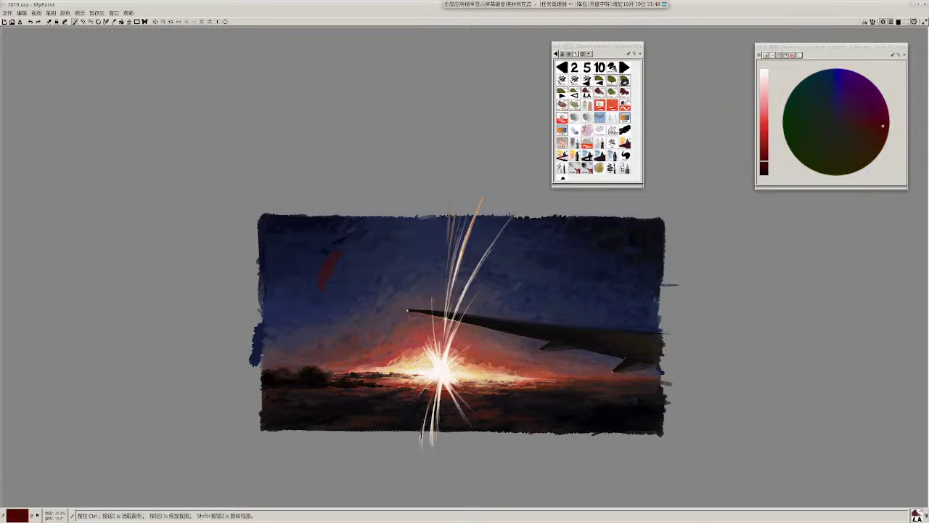
{"action": "key", "text": "ctrl+z"}
{"action": "left_click", "coordinate": [766, 153]}
{"action": "left_click_drag", "start_coordinate": [335, 258], "coordinate": [317, 293]}
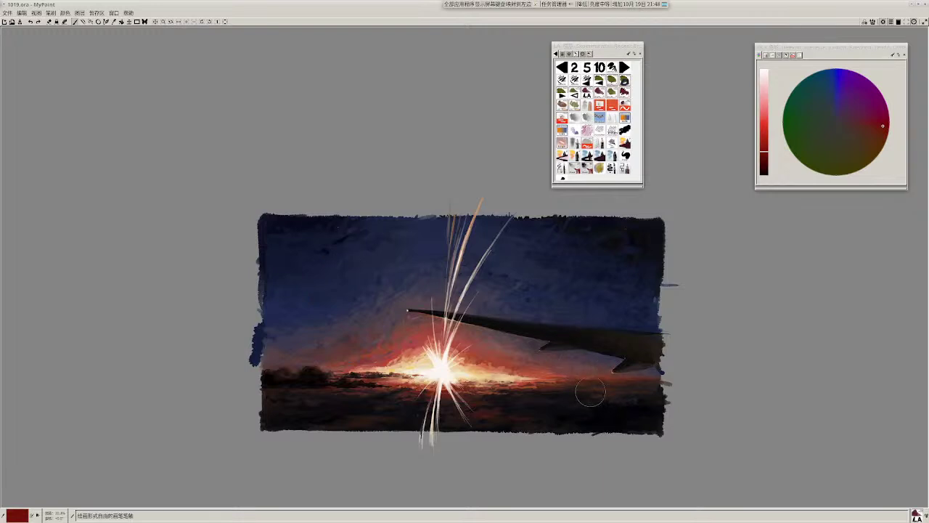
Step: Paint a dark red patch on the dark ground below the wing's right end, blending it with reds sampled from it
{"action": "left_click_drag", "start_coordinate": [597, 381], "coordinate": [593, 403]}
{"action": "left_click", "coordinate": [592, 394], "text": "ctrl"}
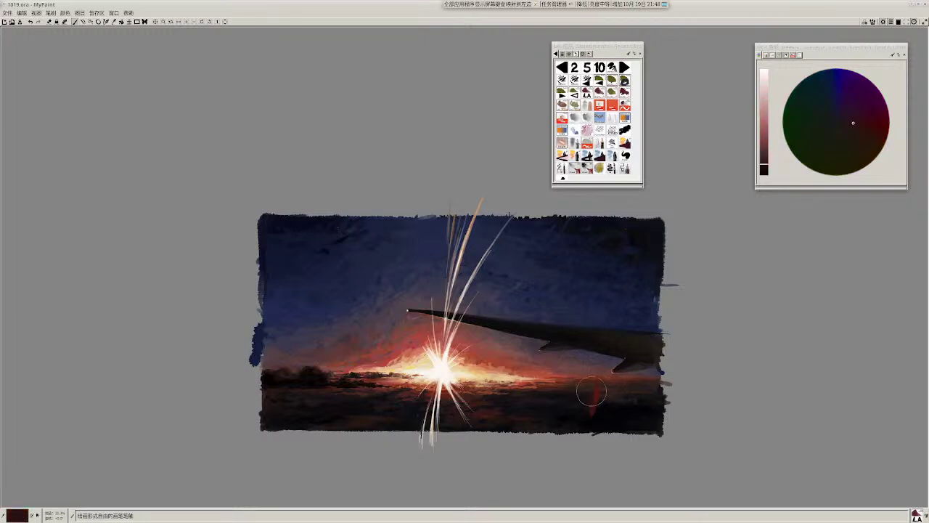
{"action": "left_click", "coordinate": [597, 401], "text": "ctrl"}
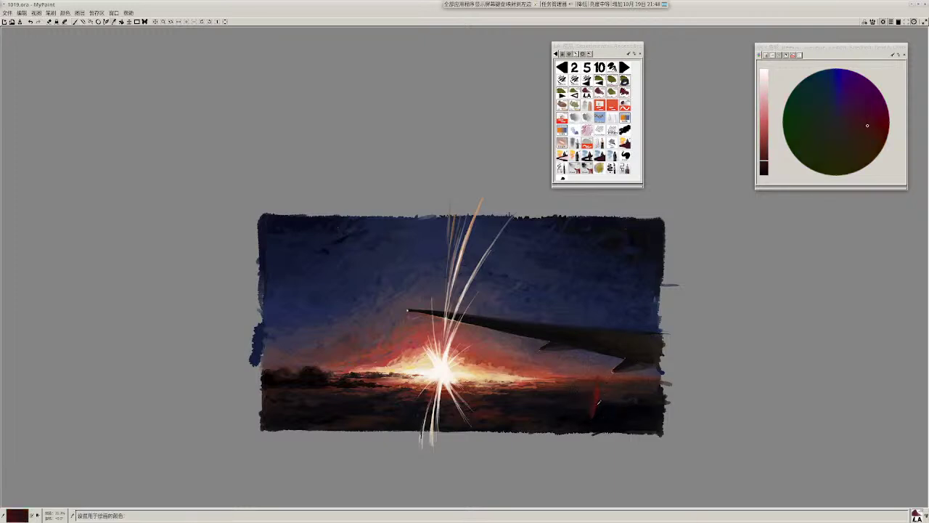
{"action": "left_click", "coordinate": [594, 403], "text": "ctrl"}
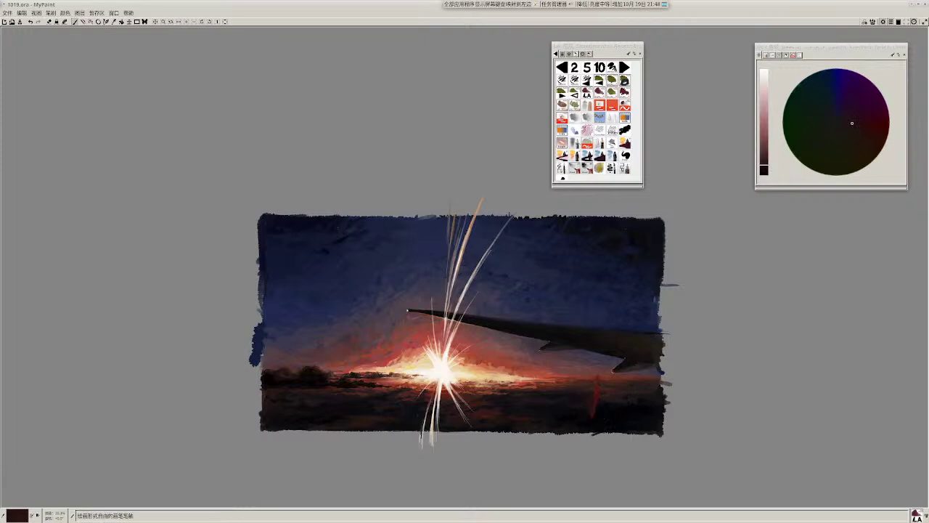
{"action": "left_click", "coordinate": [597, 401], "text": "ctrl"}
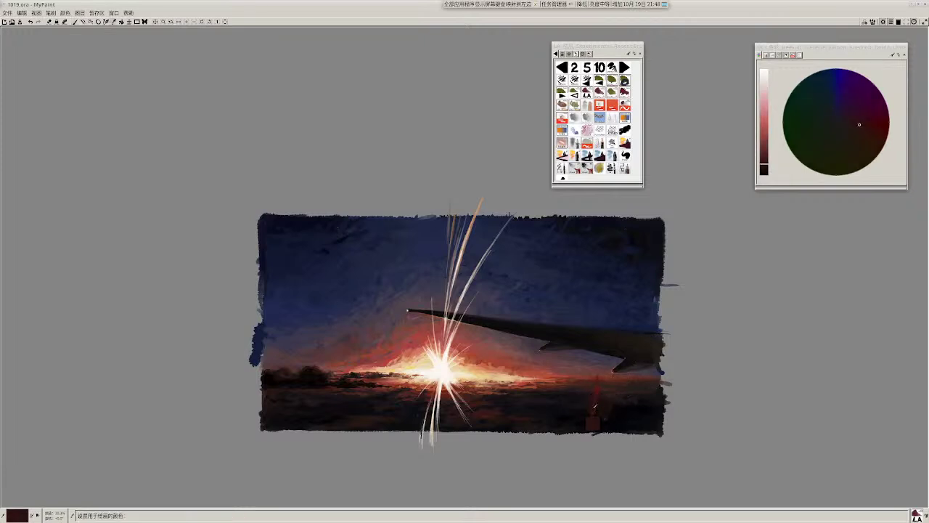
{"action": "left_click_drag", "start_coordinate": [598, 396], "coordinate": [593, 415]}
{"action": "left_click", "coordinate": [596, 392], "text": "ctrl"}
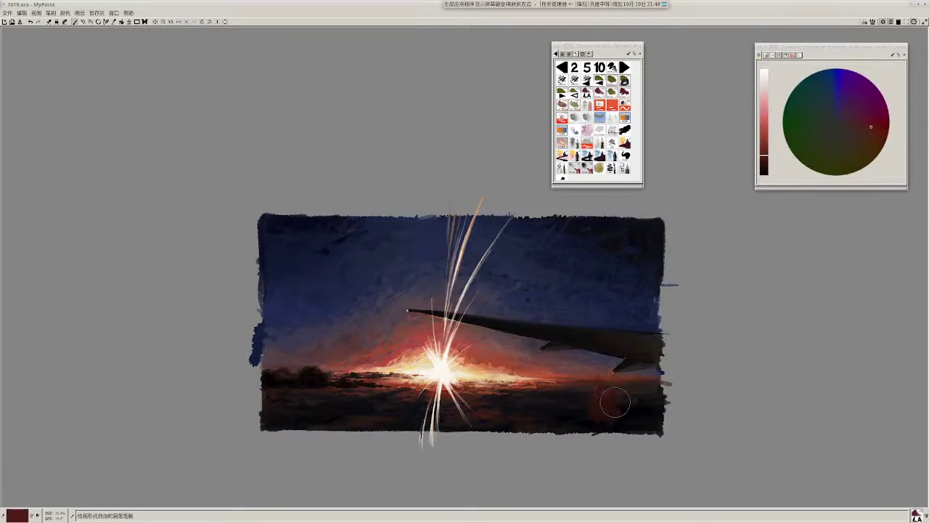
{"action": "left_click_drag", "start_coordinate": [608, 394], "coordinate": [606, 409]}
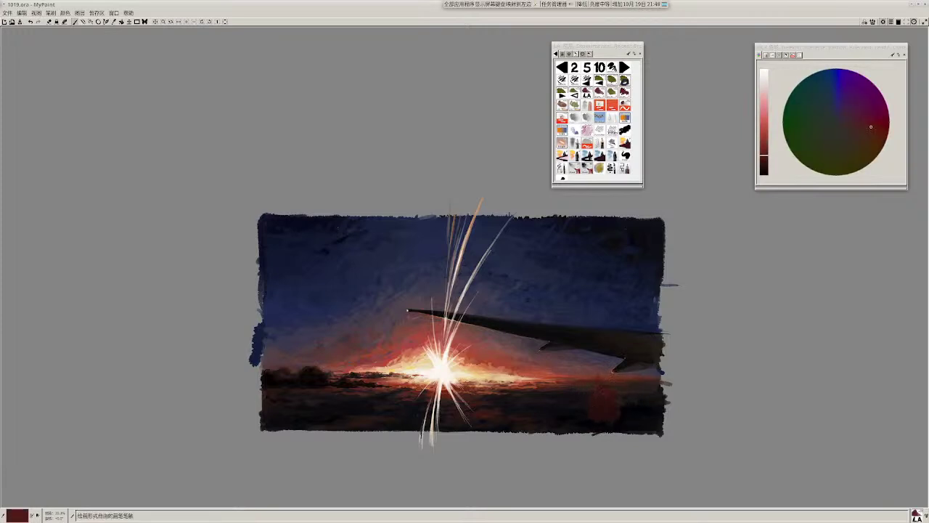
{"action": "left_click", "coordinate": [603, 408], "text": "ctrl"}
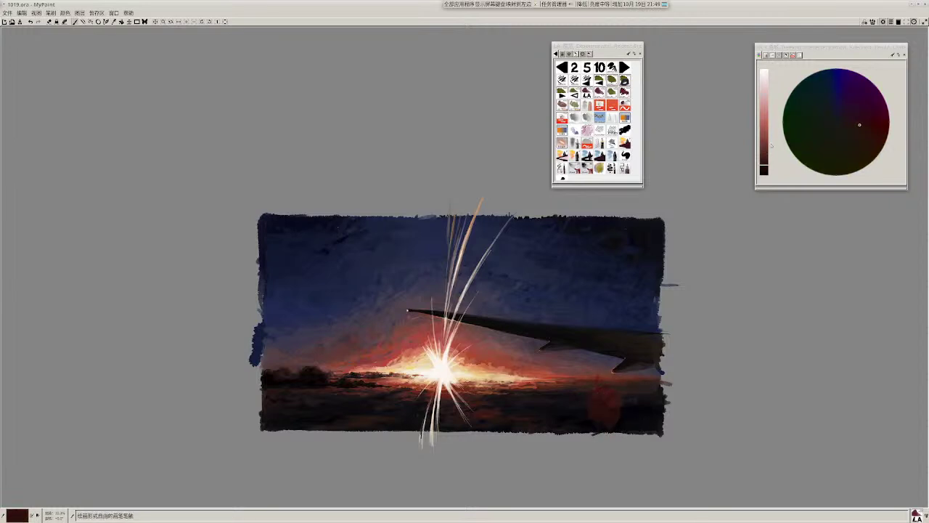
Step: Shift the colour to reddish brown and olive, adjust its brightness and dab the right edge of the red patch
{"action": "left_click", "coordinate": [852, 145]}
{"action": "left_click_drag", "start_coordinate": [762, 148], "coordinate": [773, 135]}
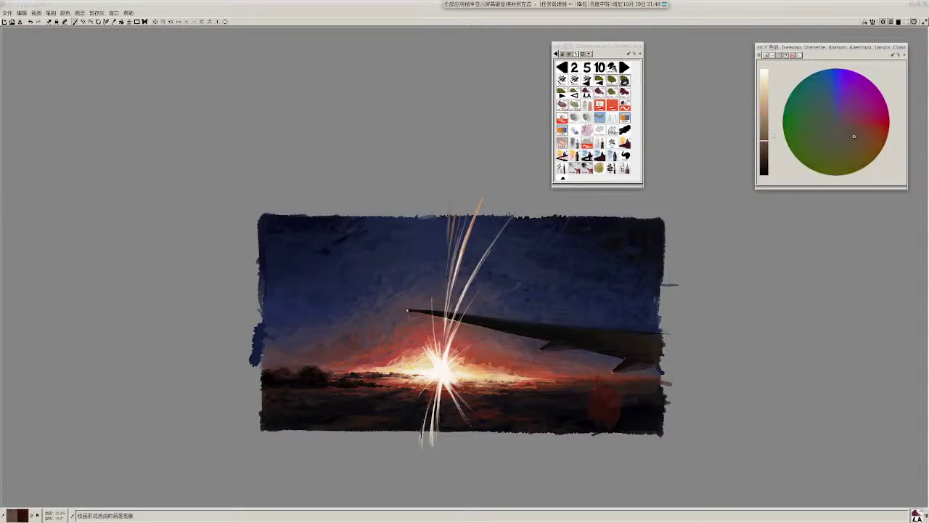
{"action": "left_click", "coordinate": [866, 137]}
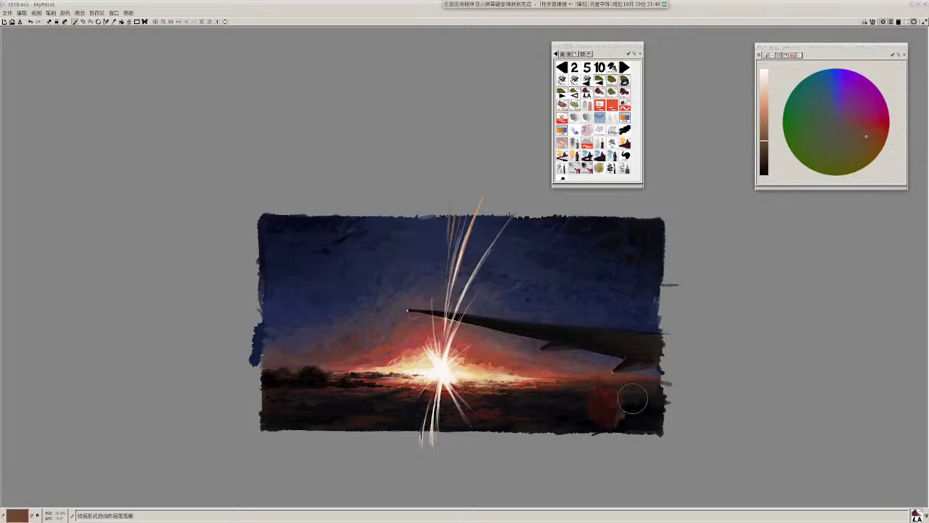
{"action": "left_click", "coordinate": [767, 146]}
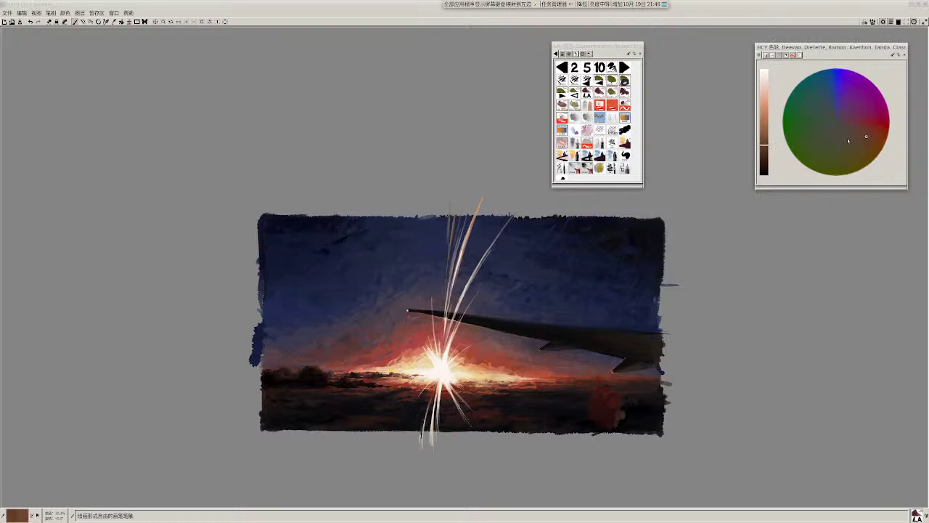
{"action": "left_click", "coordinate": [764, 134]}
{"action": "left_click", "coordinate": [765, 145]}
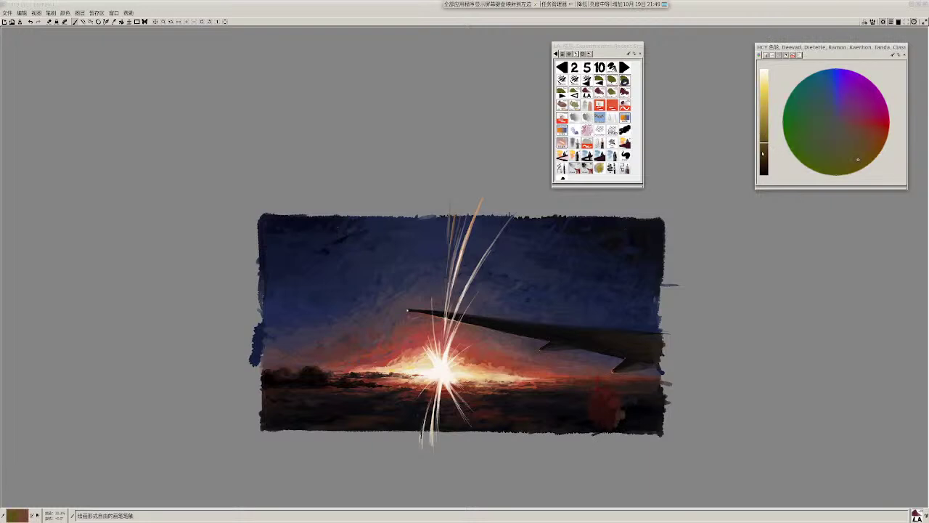
{"action": "mouse_move", "coordinate": [617, 410]}
{"action": "left_mouse_down"}
{"action": "mouse_move", "coordinate": [621, 423]}
{"action": "mouse_move", "coordinate": [619, 411]}
{"action": "left_mouse_up"}
{"action": "left_click", "coordinate": [614, 420], "text": "ctrl"}
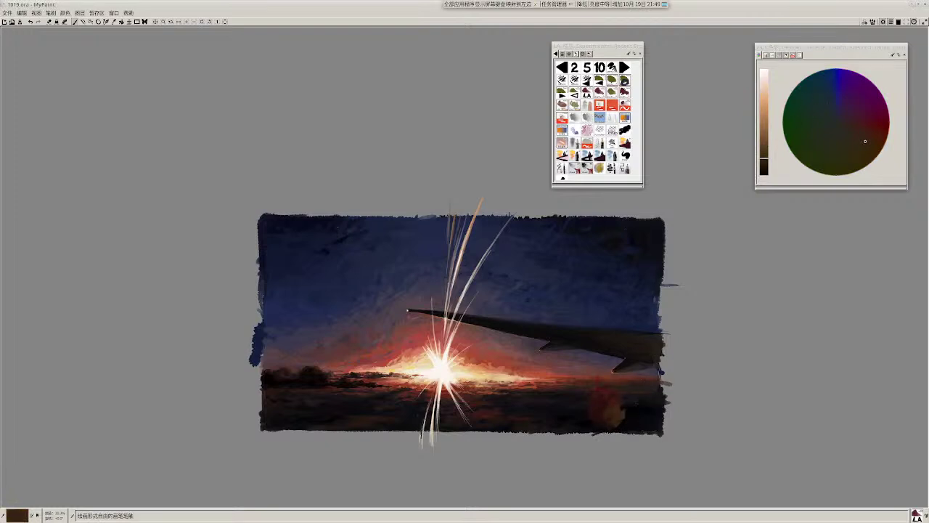
Step: Shift the colour to dark green, brighten it and paint a green area beside the red patch on the ground
{"action": "left_click", "coordinate": [813, 143]}
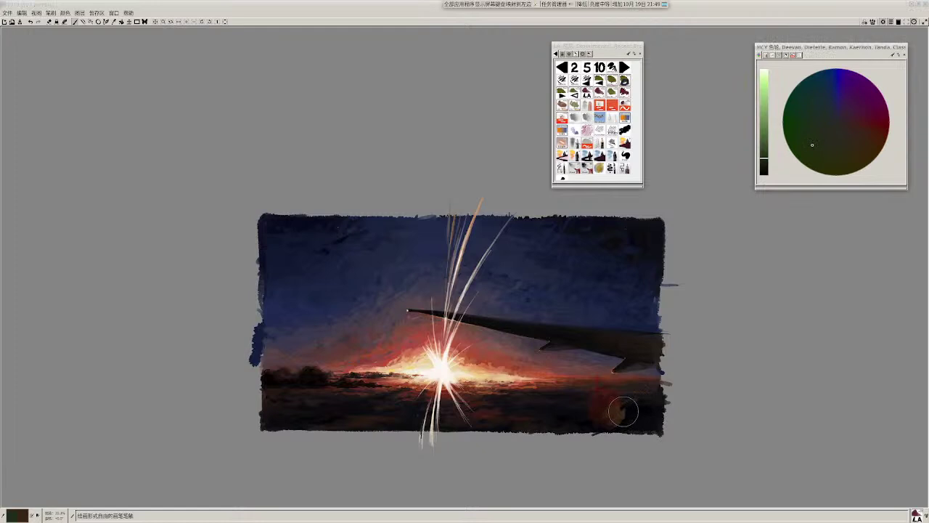
{"action": "left_click_drag", "start_coordinate": [622, 411], "coordinate": [629, 415]}
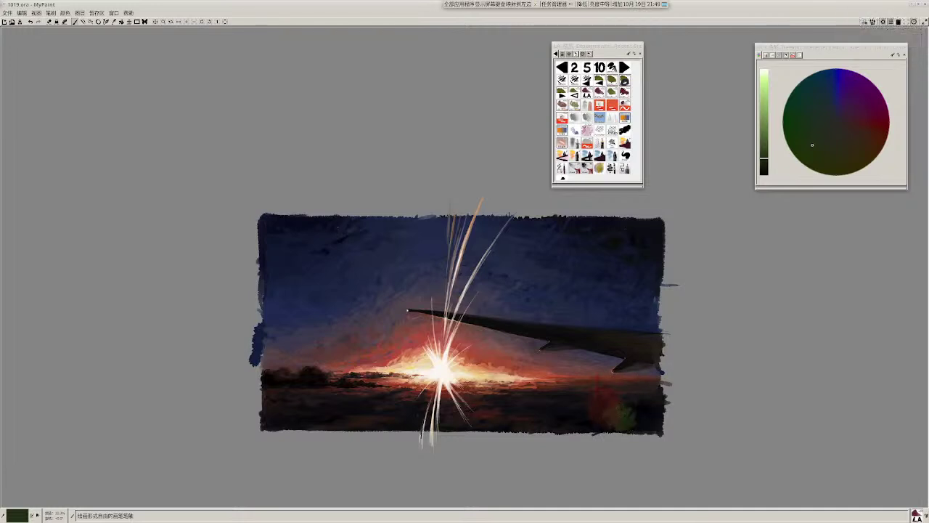
{"action": "left_click", "coordinate": [765, 150]}
{"action": "left_click_drag", "start_coordinate": [623, 411], "coordinate": [615, 433]}
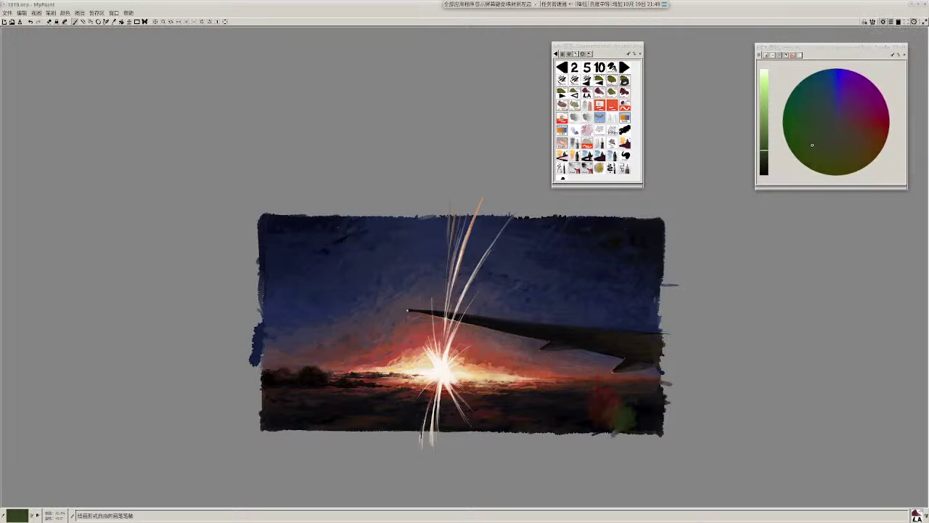
{"action": "mouse_move", "coordinate": [681, 369]}
{"action": "left_mouse_down"}
{"action": "mouse_move", "coordinate": [681, 355]}
{"action": "mouse_move", "coordinate": [667, 371]}
{"action": "left_mouse_up"}
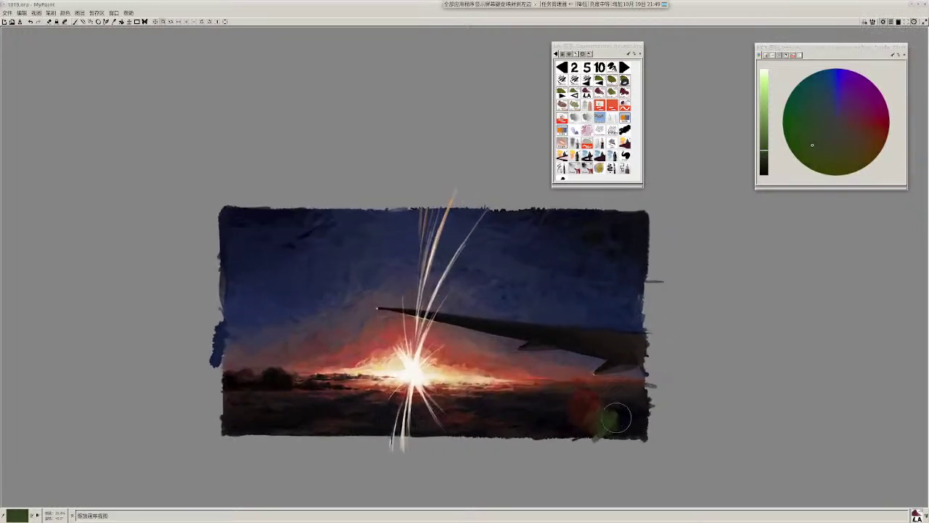
{"action": "mouse_move", "coordinate": [615, 396]}
{"action": "left_mouse_down"}
{"action": "mouse_move", "coordinate": [612, 412]}
{"action": "mouse_move", "coordinate": [615, 395]}
{"action": "mouse_move", "coordinate": [609, 411]}
{"action": "mouse_move", "coordinate": [599, 398]}
{"action": "mouse_move", "coordinate": [605, 412]}
{"action": "mouse_move", "coordinate": [651, 359]}
{"action": "left_mouse_up"}
Step: Sample the green area, shift the colour to dark teal, brighten it and add teal strokes along the green area's right side
{"action": "left_click", "coordinate": [594, 415], "text": "ctrl"}
{"action": "key", "text": "l"}
{"action": "left_click", "coordinate": [605, 414], "text": "ctrl"}
{"action": "scroll", "coordinate": [651, 358], "scroll_direction": "up", "scroll_amount": 2}
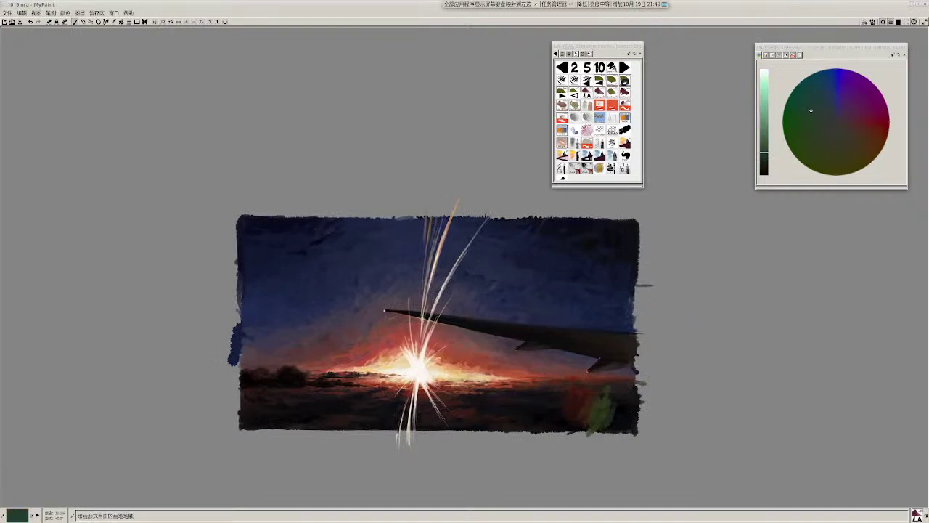
{"action": "key", "text": "r"}
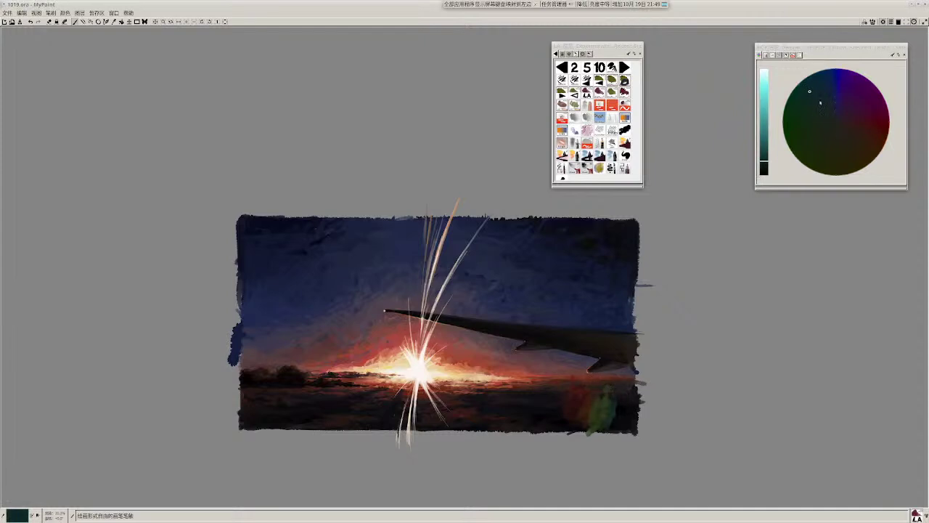
{"action": "left_click", "coordinate": [764, 152]}
{"action": "left_click", "coordinate": [817, 90]}
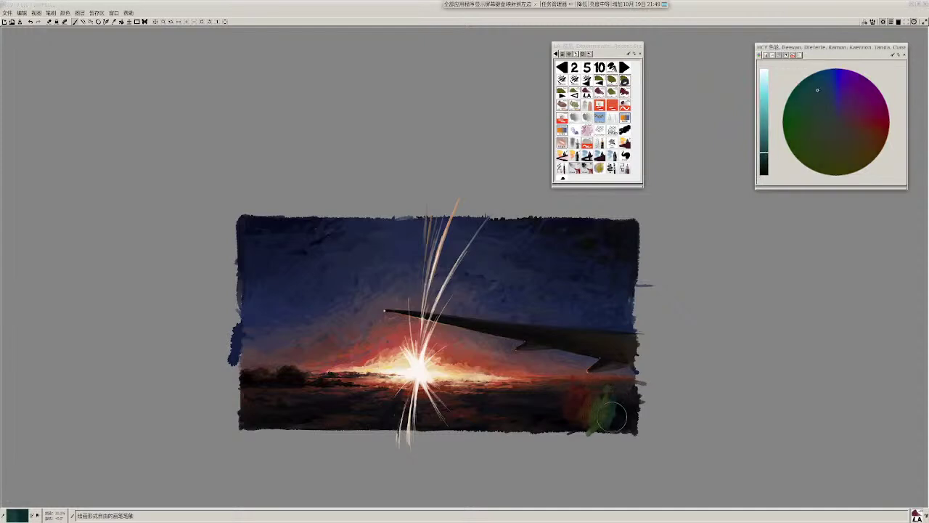
{"action": "left_click_drag", "start_coordinate": [612, 417], "coordinate": [617, 398]}
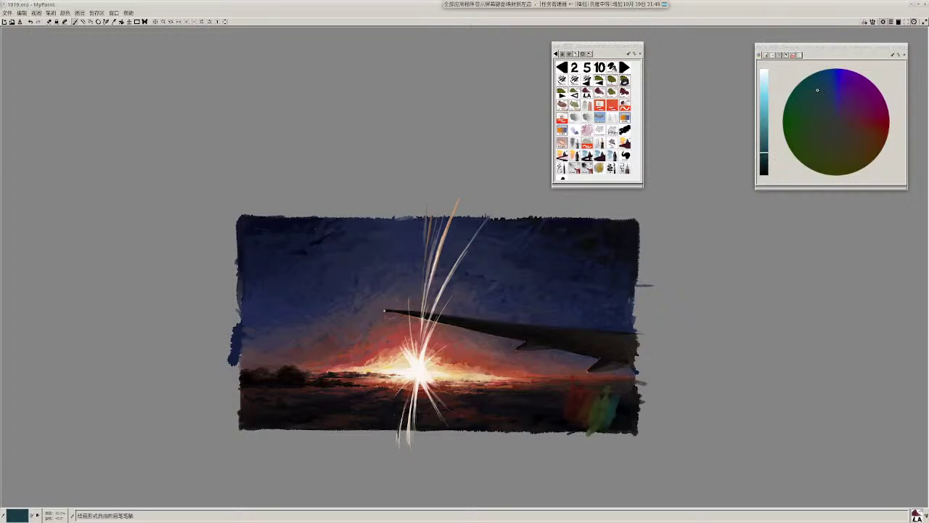
{"action": "left_click", "coordinate": [603, 402], "text": "ctrl"}
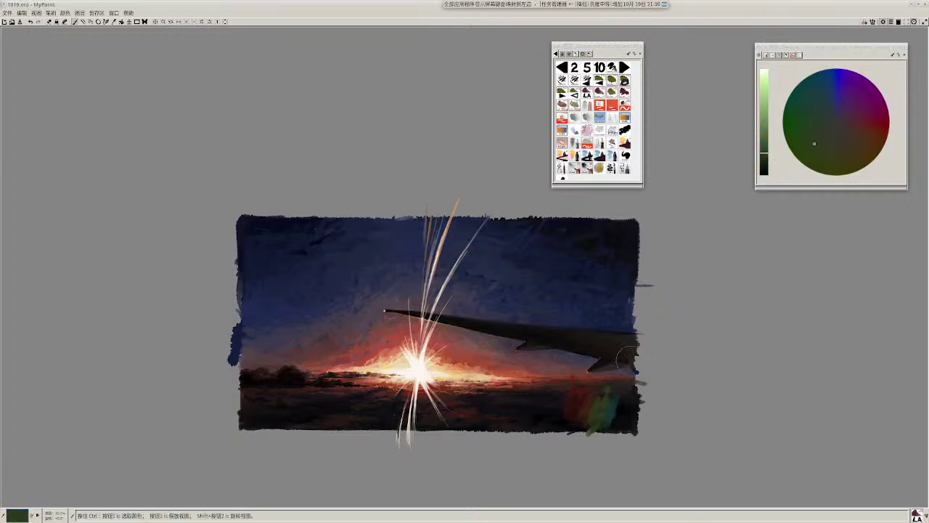
Step: Blend the left edge of the lens-flare patch into the dark ground, sampling reds and greens from around it
{"action": "scroll", "coordinate": [626, 359], "scroll_direction": "down", "scroll_amount": 4}
{"action": "scroll", "coordinate": [703, 322], "scroll_direction": "up", "scroll_amount": 4}
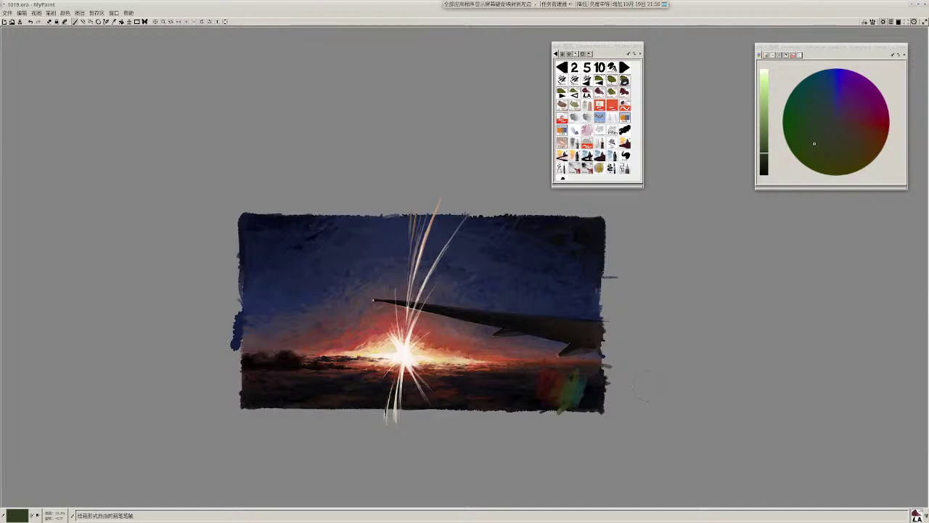
{"action": "left_click", "coordinate": [527, 390], "text": "ctrl"}
{"action": "mouse_move", "coordinate": [527, 389]}
{"action": "left_mouse_down"}
{"action": "mouse_move", "coordinate": [565, 391]}
{"action": "mouse_move", "coordinate": [536, 392]}
{"action": "mouse_move", "coordinate": [552, 395]}
{"action": "mouse_move", "coordinate": [543, 411]}
{"action": "left_mouse_up"}
{"action": "left_click", "coordinate": [566, 392], "text": "ctrl"}
{"action": "left_click", "coordinate": [536, 392], "text": "ctrl"}
{"action": "left_click", "coordinate": [556, 397], "text": "ctrl"}
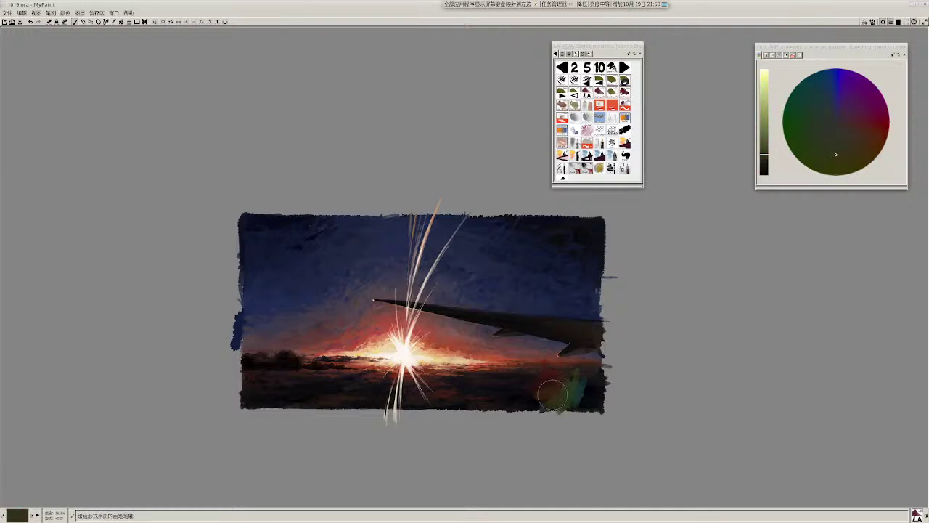
Step: Sample teal from the patch, darken it, shift it to dark blue and paint it along the patch's right side
{"action": "key", "text": "r"}
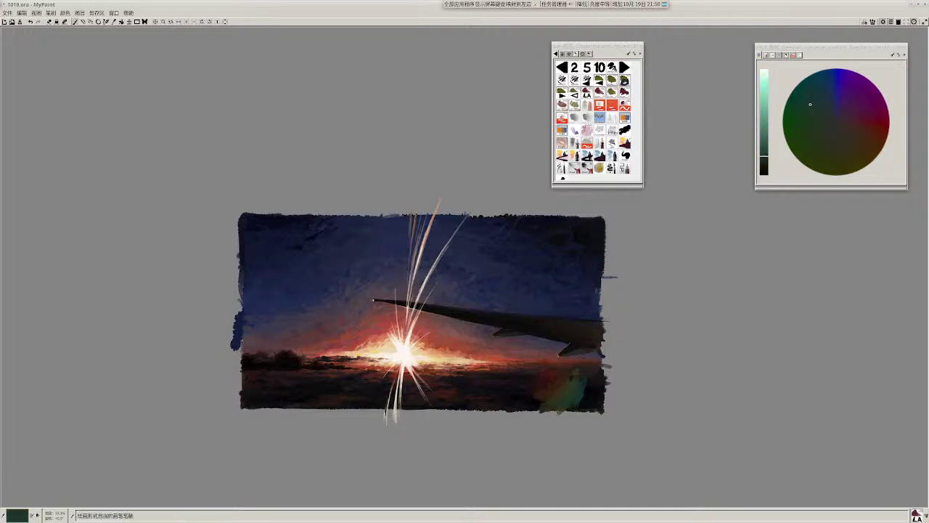
{"action": "left_click", "coordinate": [764, 161]}
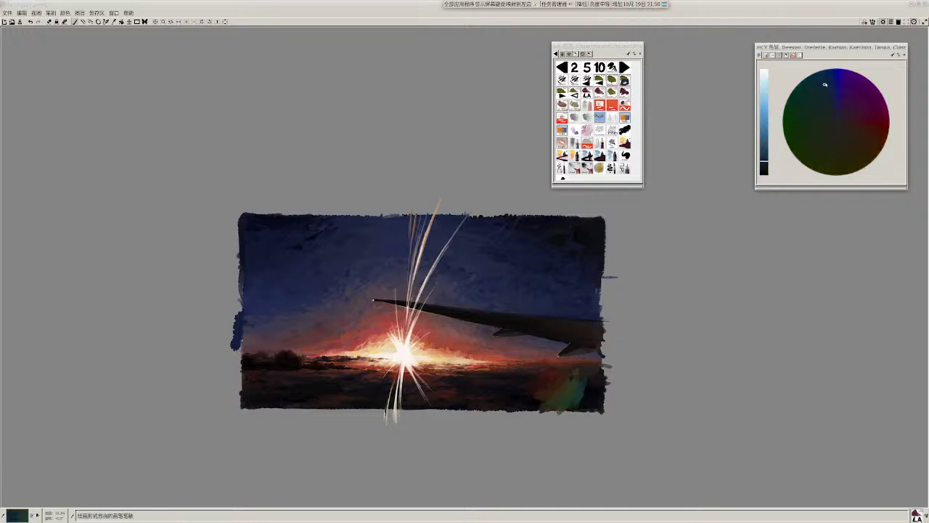
{"action": "left_click", "coordinate": [827, 78]}
{"action": "mouse_move", "coordinate": [572, 397]}
{"action": "left_mouse_down"}
{"action": "mouse_move", "coordinate": [580, 411]}
{"action": "mouse_move", "coordinate": [593, 397]}
{"action": "mouse_move", "coordinate": [579, 409]}
{"action": "mouse_move", "coordinate": [559, 393]}
{"action": "mouse_move", "coordinate": [573, 381]}
{"action": "mouse_move", "coordinate": [540, 396]}
{"action": "left_mouse_up"}
{"action": "key", "text": "r"}
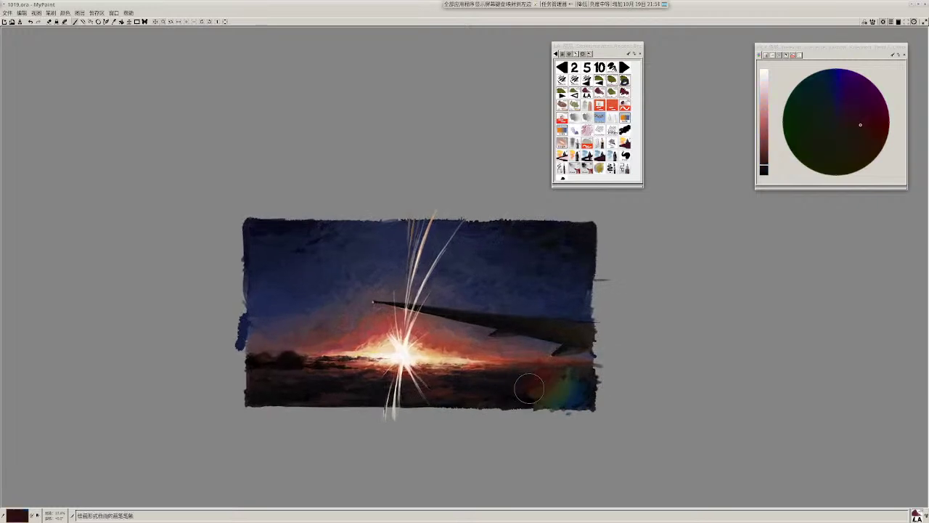
{"action": "key", "text": "r"}
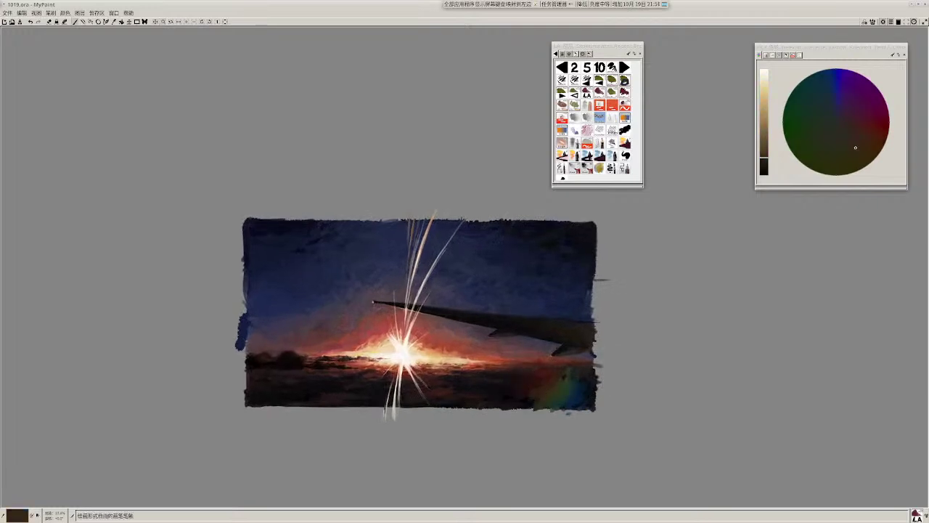
{"action": "scroll", "coordinate": [514, 403], "scroll_direction": "down", "scroll_amount": 4}
{"action": "scroll", "coordinate": [526, 392], "scroll_direction": "up", "scroll_amount": 3}
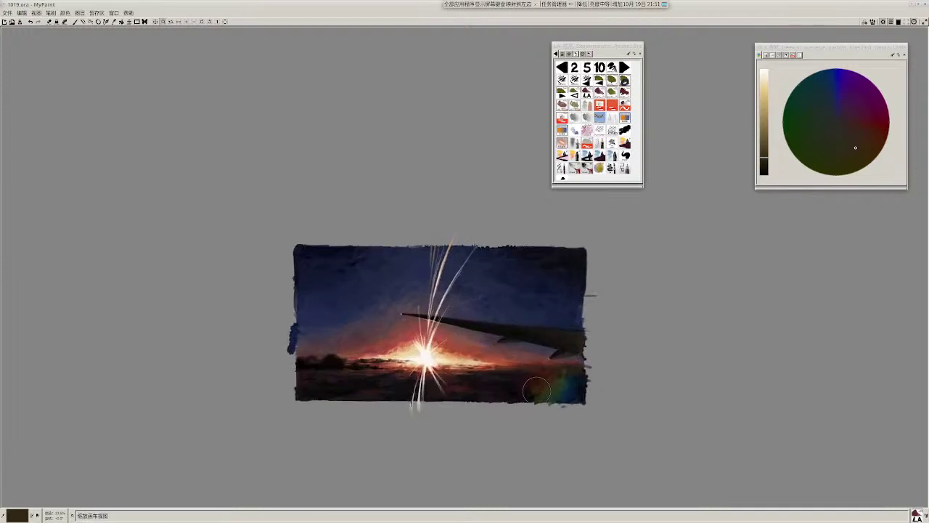
Step: Sample the patch again, shift the colour to deep blue, darken it and deepen the patch's lower right edge
{"action": "key", "text": "r"}
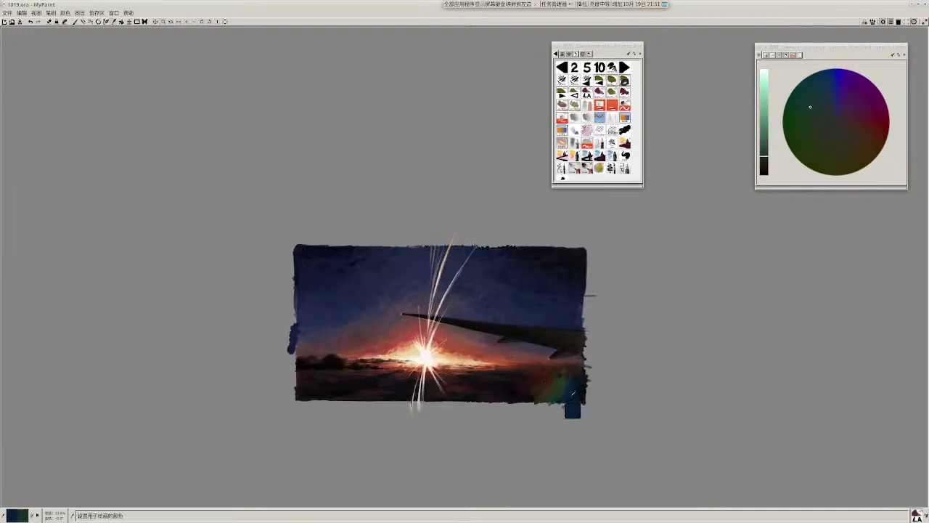
{"action": "left_click", "coordinate": [836, 82]}
{"action": "left_click", "coordinate": [571, 395]}
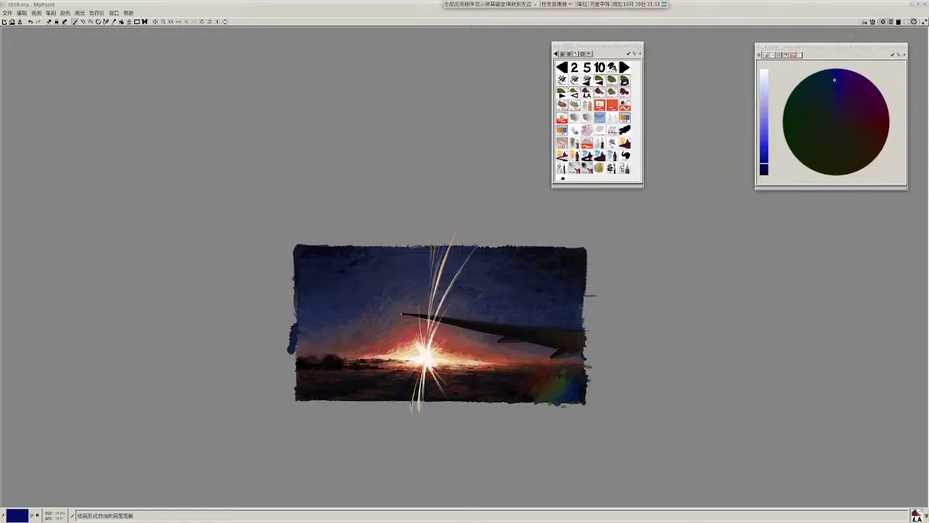
{"action": "left_click", "coordinate": [765, 169]}
{"action": "left_click_drag", "start_coordinate": [578, 385], "coordinate": [566, 398]}
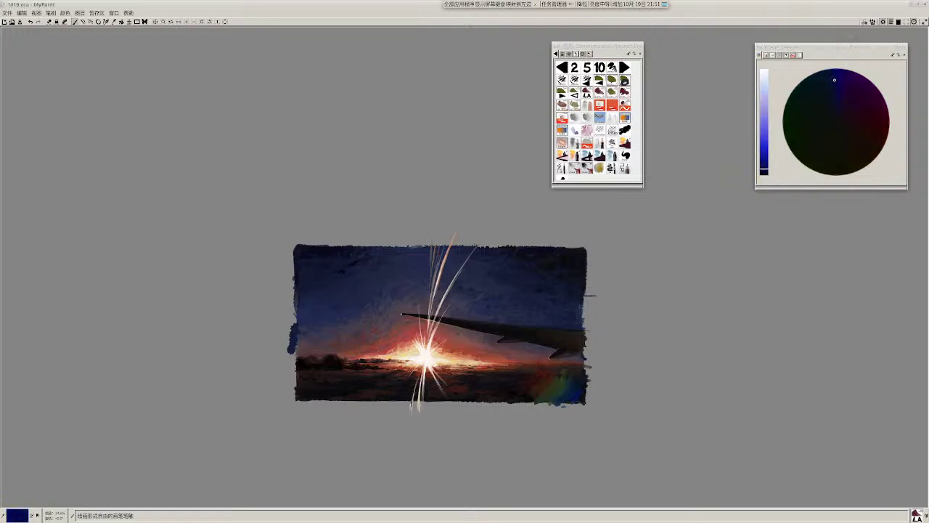
Step: Soften the patch's right edge with sampled dark and blue tones and a brighter dark blue
{"action": "left_click", "coordinate": [577, 398], "text": "ctrl"}
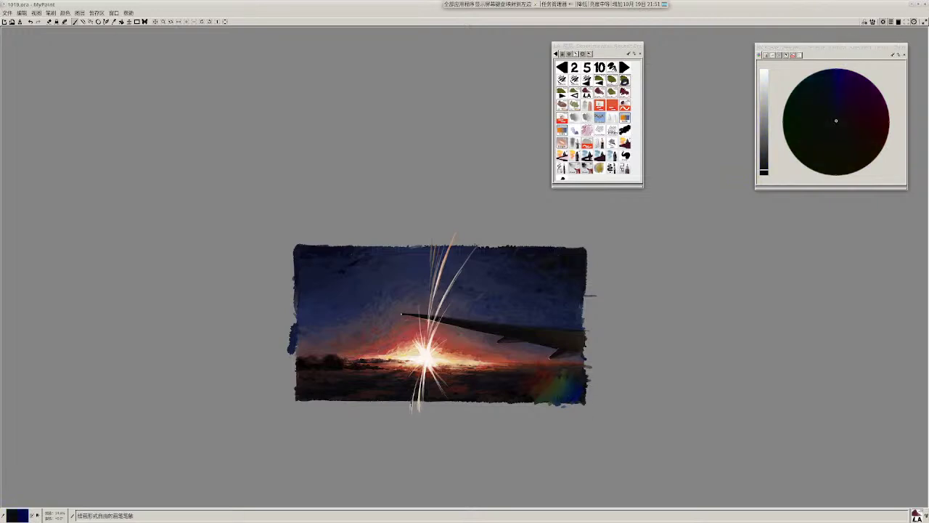
{"action": "left_click", "coordinate": [573, 389], "text": "ctrl"}
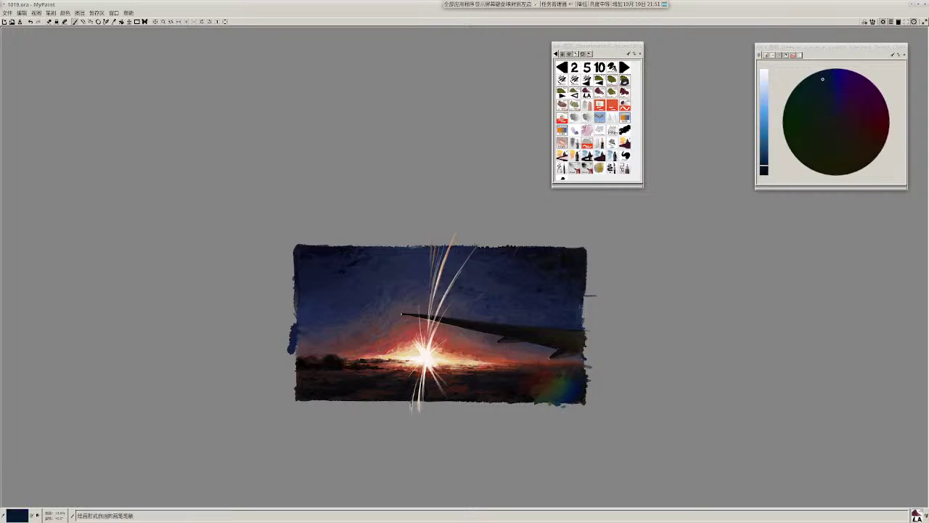
{"action": "left_click", "coordinate": [826, 77]}
{"action": "left_click_drag", "start_coordinate": [577, 375], "coordinate": [570, 387]}
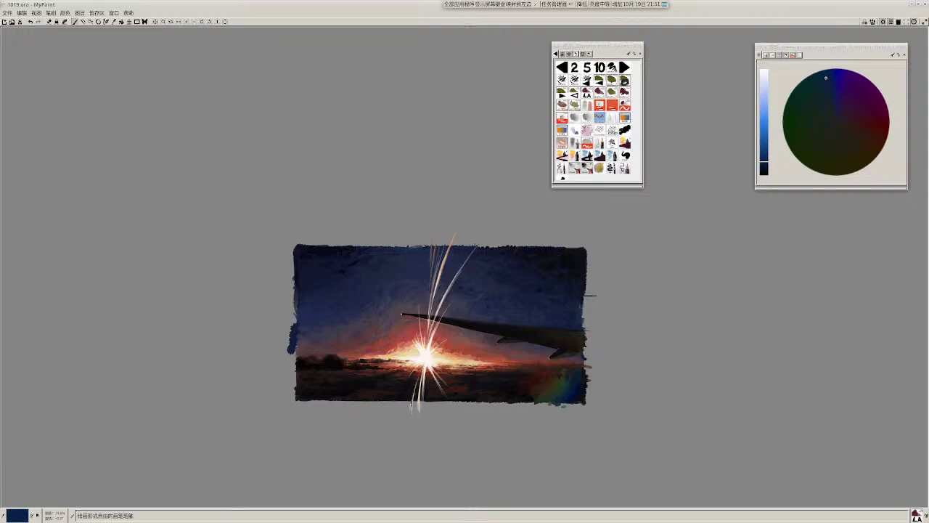
{"action": "key", "text": "r"}
{"action": "left_click_drag", "start_coordinate": [578, 374], "coordinate": [566, 396]}
{"action": "key", "text": "r"}
{"action": "left_click", "coordinate": [562, 397], "text": "ctrl"}
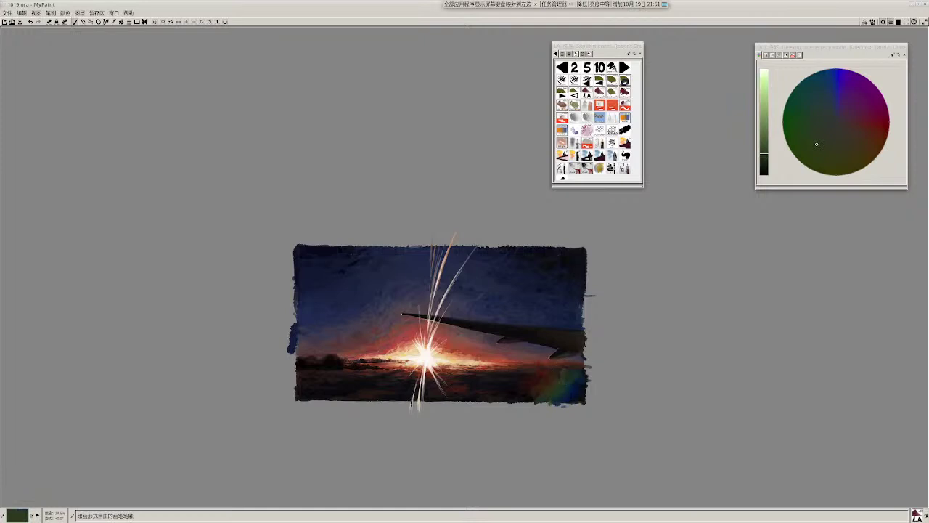
Step: Try a deep blue spot on the dark ground left of the sun and cover it with dark tones
{"action": "scroll", "coordinate": [604, 296], "scroll_direction": "down", "scroll_amount": 3}
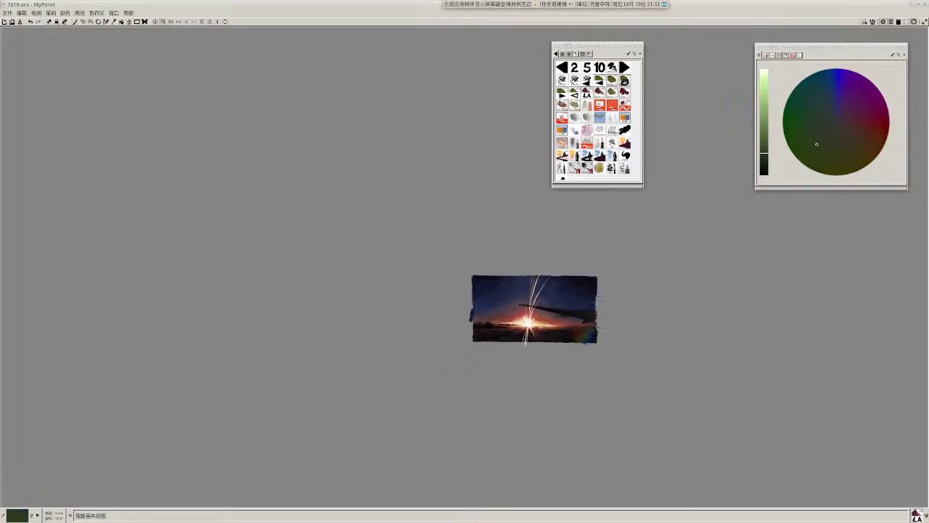
{"action": "scroll", "coordinate": [586, 320], "scroll_direction": "up", "scroll_amount": 1}
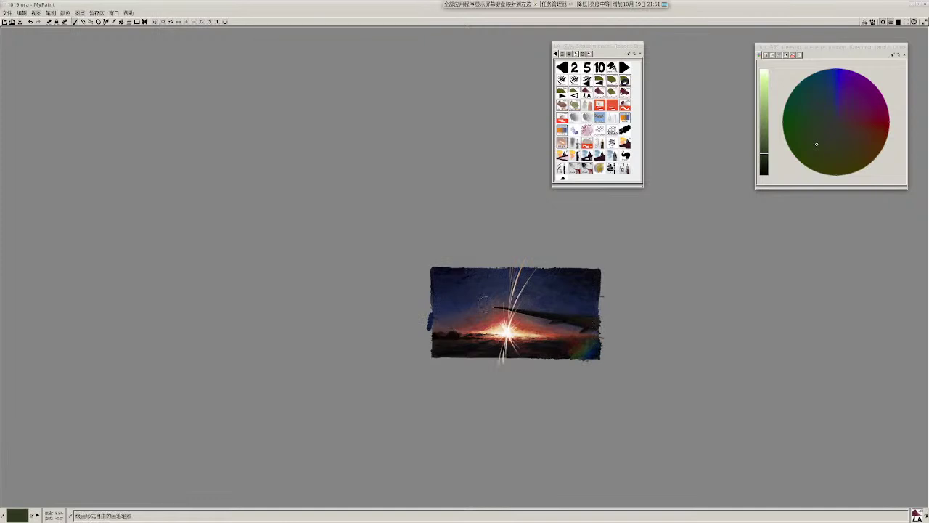
{"action": "left_click", "coordinate": [465, 341], "text": "ctrl"}
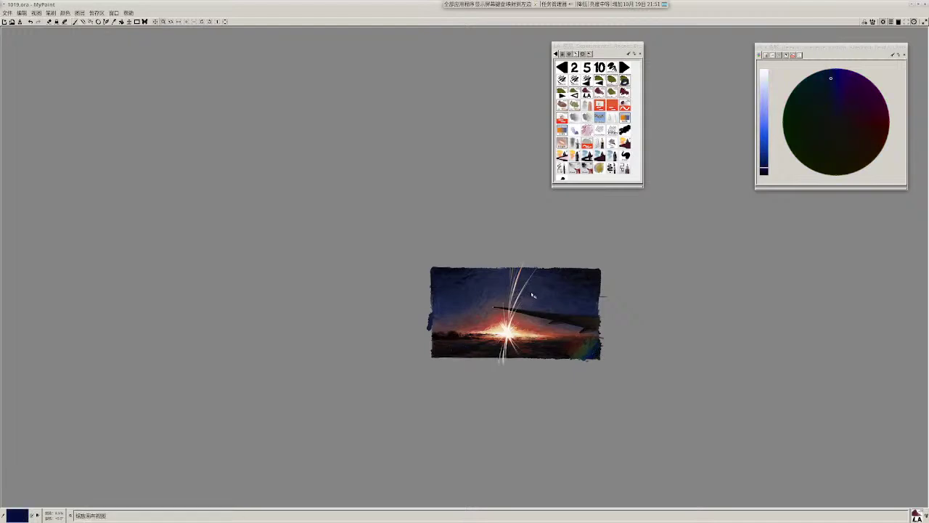
{"action": "scroll", "coordinate": [517, 296], "scroll_direction": "up", "scroll_amount": 3}
{"action": "left_click", "coordinate": [625, 396], "text": "ctrl"}
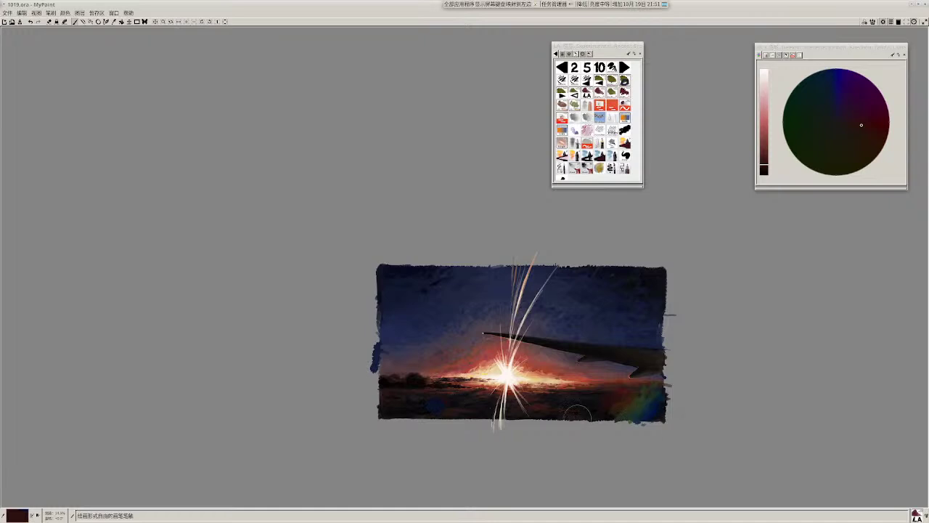
{"action": "left_click", "coordinate": [599, 405], "text": "ctrl"}
{"action": "left_click_drag", "start_coordinate": [440, 405], "coordinate": [442, 405]}
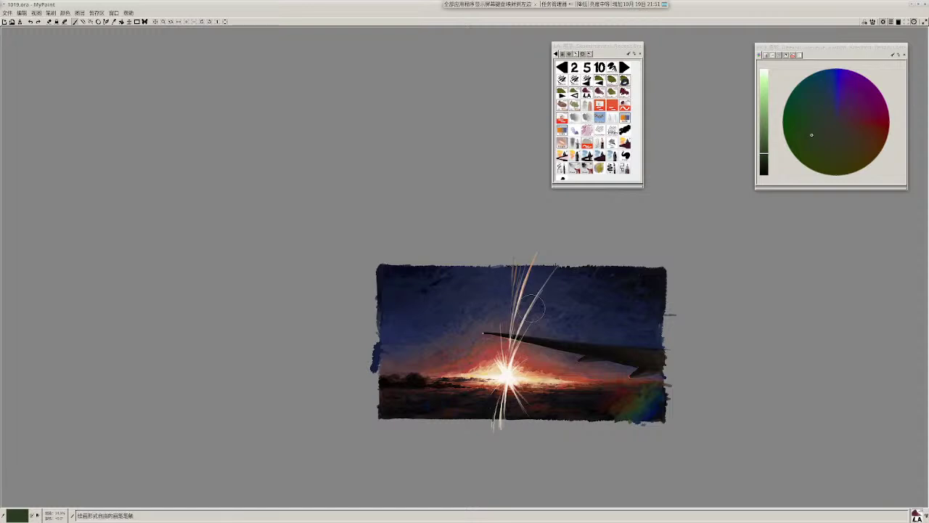
Step: Dab a faint green spot on the ground left of the sun and touch up the patch's left edge with sampled dark red
{"action": "left_click_drag", "start_coordinate": [410, 407], "coordinate": [416, 411]}
{"action": "left_click", "coordinate": [650, 400], "text": "ctrl"}
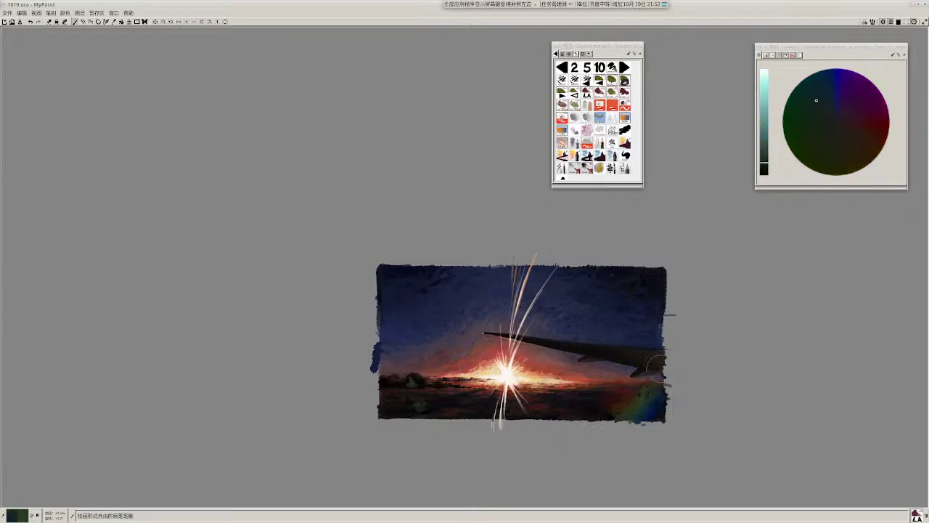
{"action": "left_click", "coordinate": [623, 396], "text": "ctrl"}
{"action": "left_click_drag", "start_coordinate": [615, 407], "coordinate": [616, 420]}
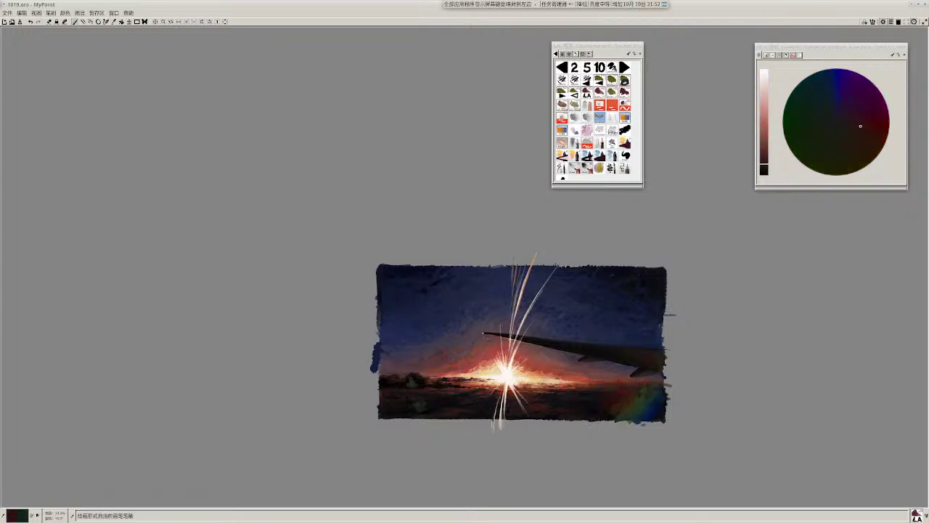
Step: Sample the patch's red, brighten it and paint a faint red glow from the patch up over the wing's right end
{"action": "left_click", "coordinate": [627, 396], "text": "ctrl"}
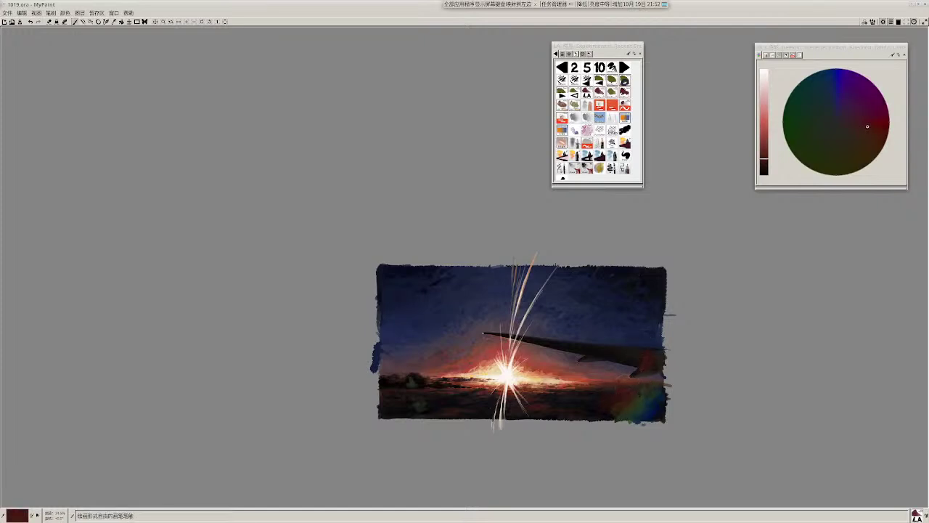
{"action": "left_click", "coordinate": [764, 152]}
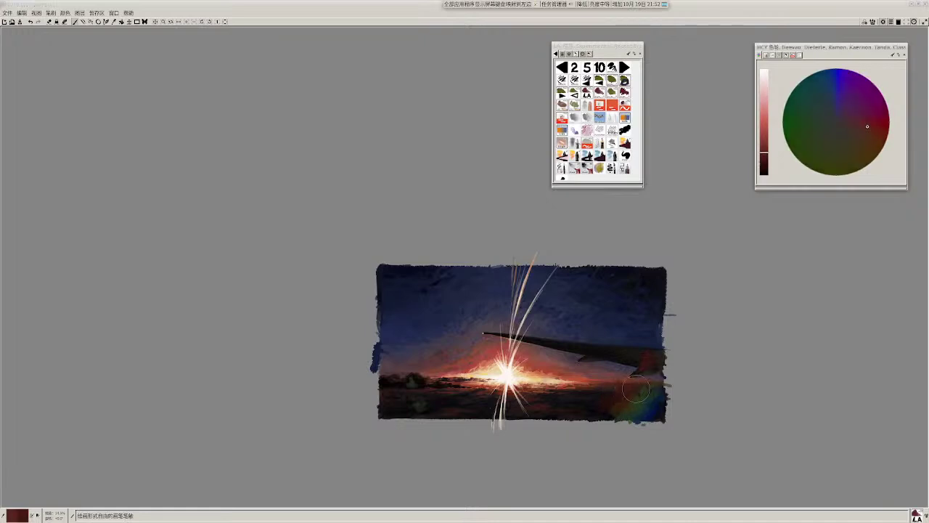
{"action": "left_click_drag", "start_coordinate": [701, 359], "coordinate": [672, 369]}
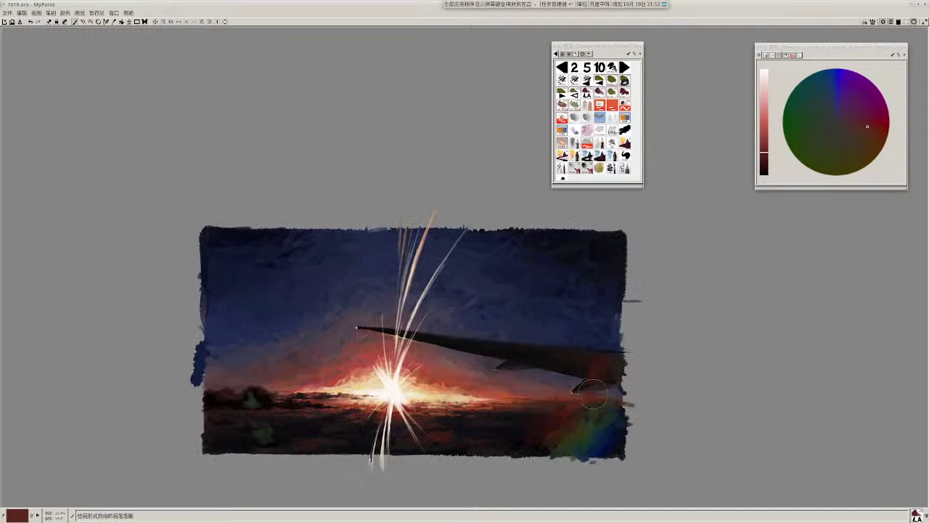
{"action": "mouse_move", "coordinate": [593, 394]}
{"action": "left_mouse_down"}
{"action": "mouse_move", "coordinate": [630, 353]}
{"action": "mouse_move", "coordinate": [611, 376]}
{"action": "left_mouse_up"}
{"action": "left_click_drag", "start_coordinate": [589, 392], "coordinate": [590, 385]}
{"action": "left_click_drag", "start_coordinate": [573, 441], "coordinate": [568, 430]}
{"action": "left_click_drag", "start_coordinate": [579, 395], "coordinate": [597, 372]}
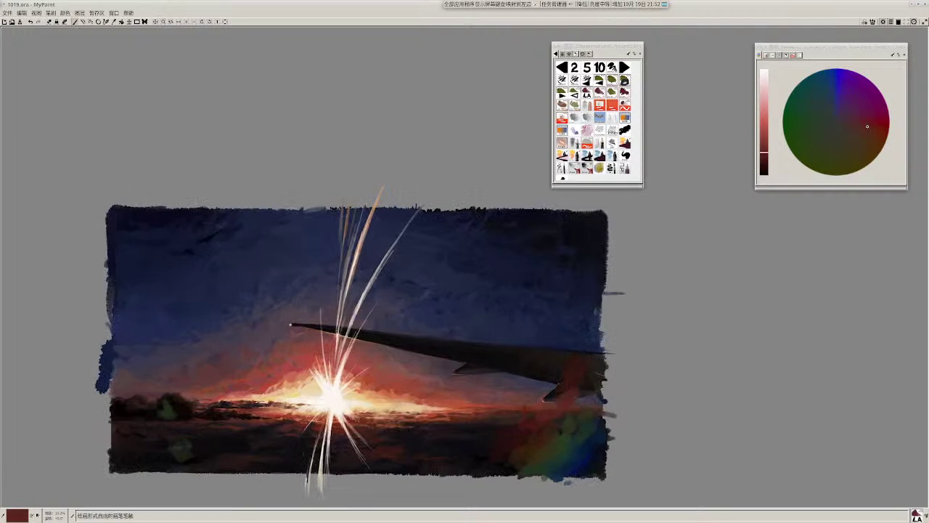
Step: Try a large freehand dark red circle running through the lens-flare patch and undo it
{"action": "scroll", "coordinate": [589, 365], "scroll_direction": "down", "scroll_amount": 3}
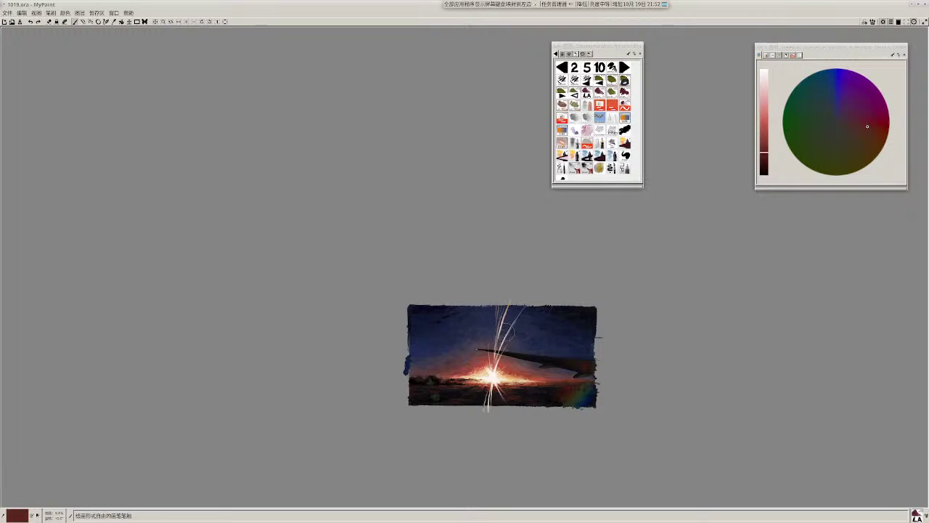
{"action": "left_click_drag", "start_coordinate": [556, 398], "coordinate": [475, 401]}
{"action": "mouse_move", "coordinate": [424, 341]}
{"action": "left_mouse_down"}
{"action": "mouse_move", "coordinate": [428, 290]}
{"action": "mouse_move", "coordinate": [450, 251]}
{"action": "mouse_move", "coordinate": [504, 238]}
{"action": "mouse_move", "coordinate": [553, 248]}
{"action": "mouse_move", "coordinate": [592, 271]}
{"action": "mouse_move", "coordinate": [614, 313]}
{"action": "mouse_move", "coordinate": [596, 386]}
{"action": "left_mouse_up"}
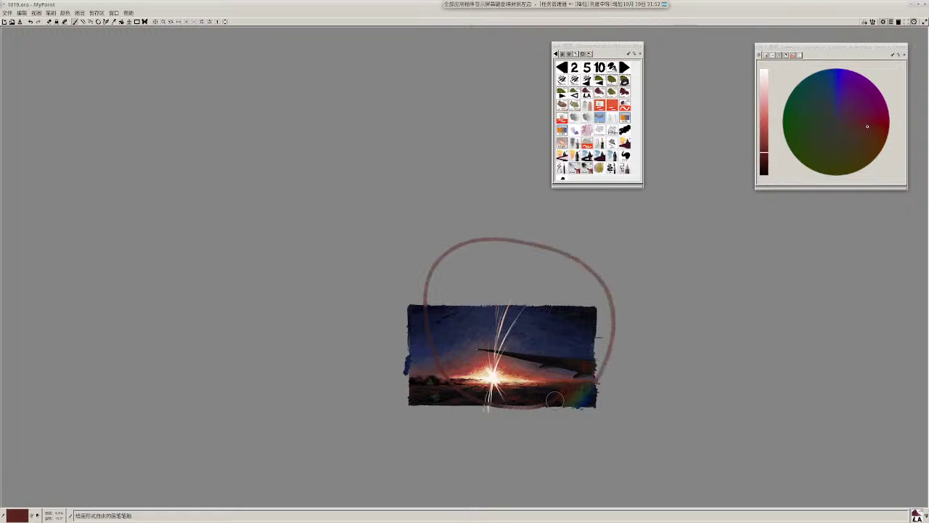
{"action": "key", "text": "ctrl+z"}
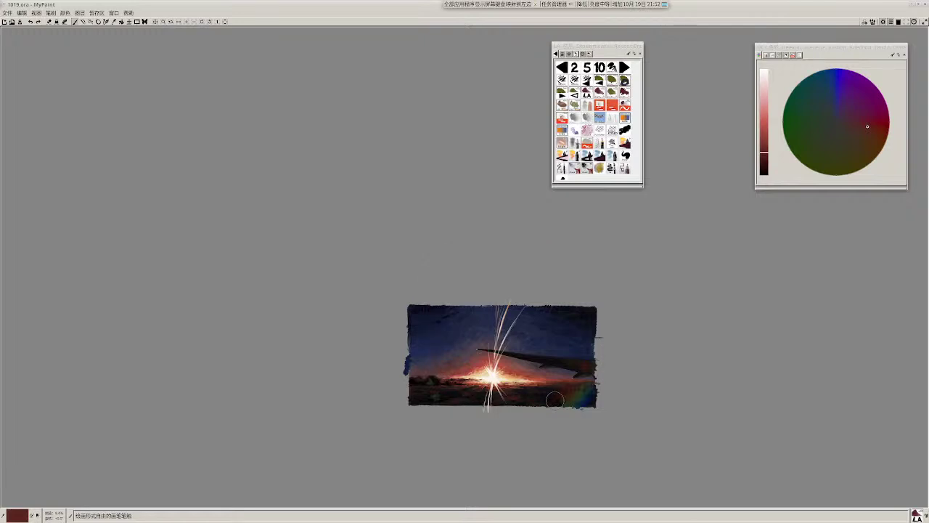
Step: Try thin red circle outlines through the lens-flare patch on a screenshot of the painting area and discard the capture
{"action": "key", "text": "Print"}
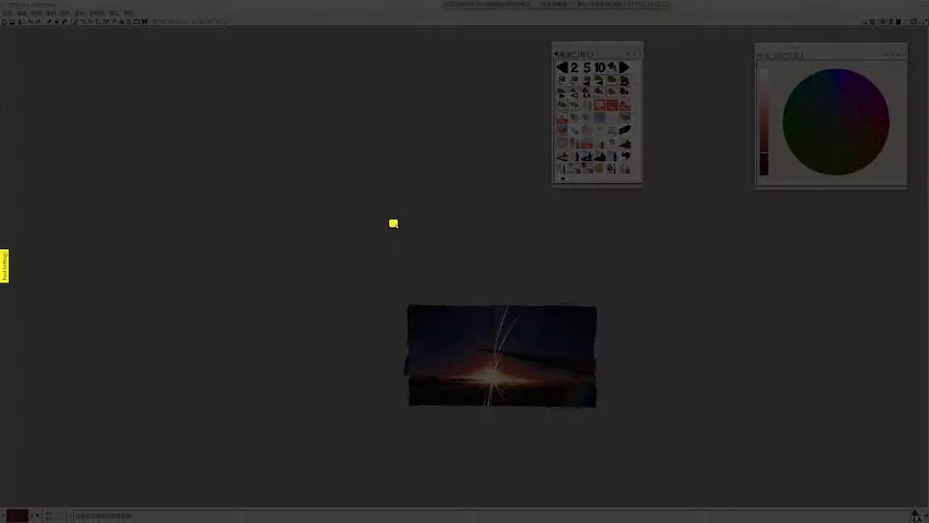
{"action": "left_click_drag", "start_coordinate": [392, 222], "coordinate": [614, 425]}
{"action": "left_click", "coordinate": [502, 436]}
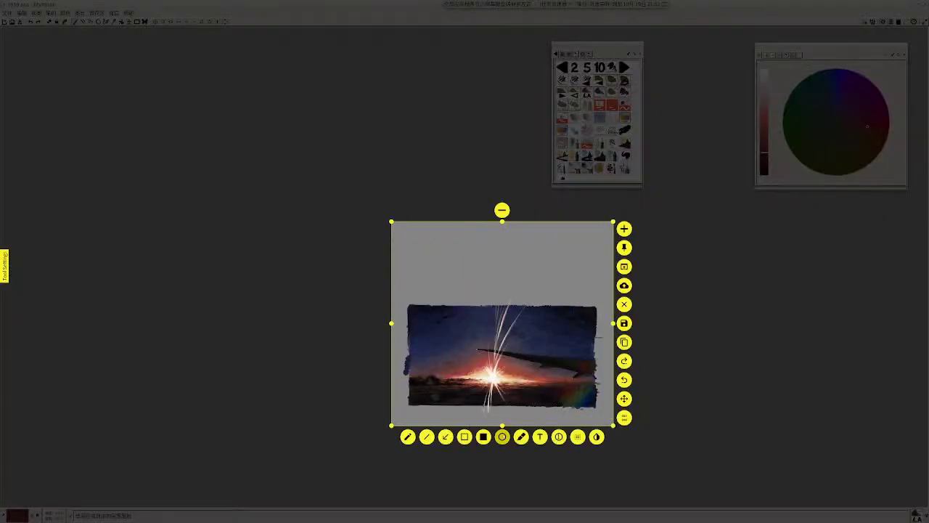
{"action": "left_click_drag", "start_coordinate": [447, 250], "coordinate": [606, 410]}
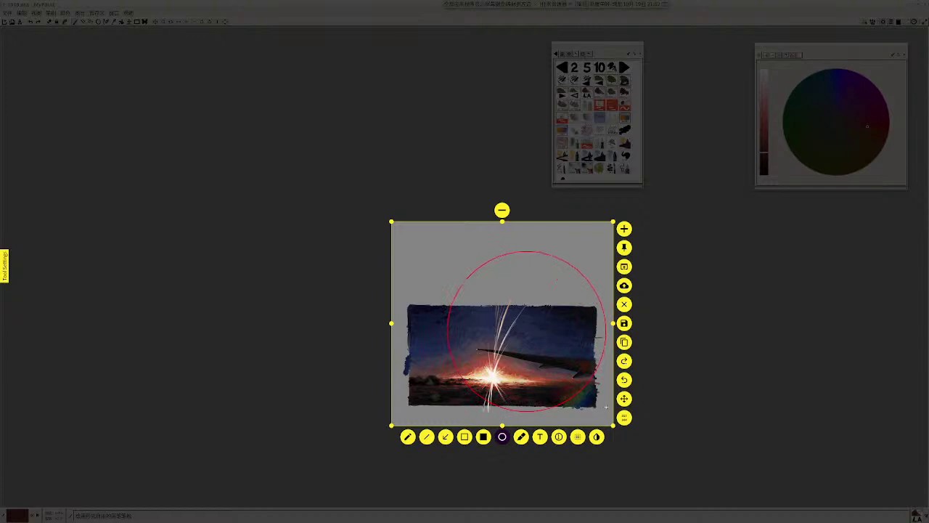
{"action": "key", "text": "ctrl+z"}
{"action": "left_click_drag", "start_coordinate": [428, 265], "coordinate": [596, 426]}
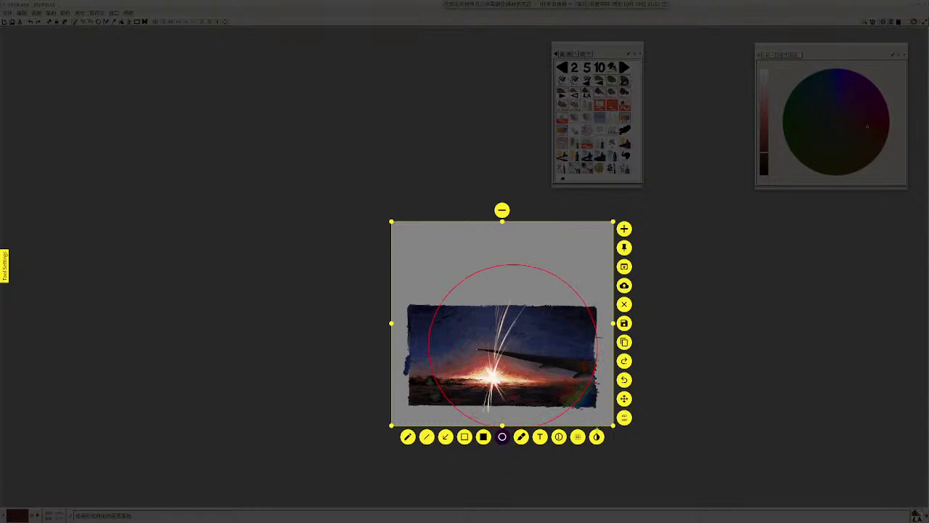
{"action": "key", "text": "ctrl+z"}
{"action": "key", "text": "Escape"}
{"action": "key", "text": "Escape"}
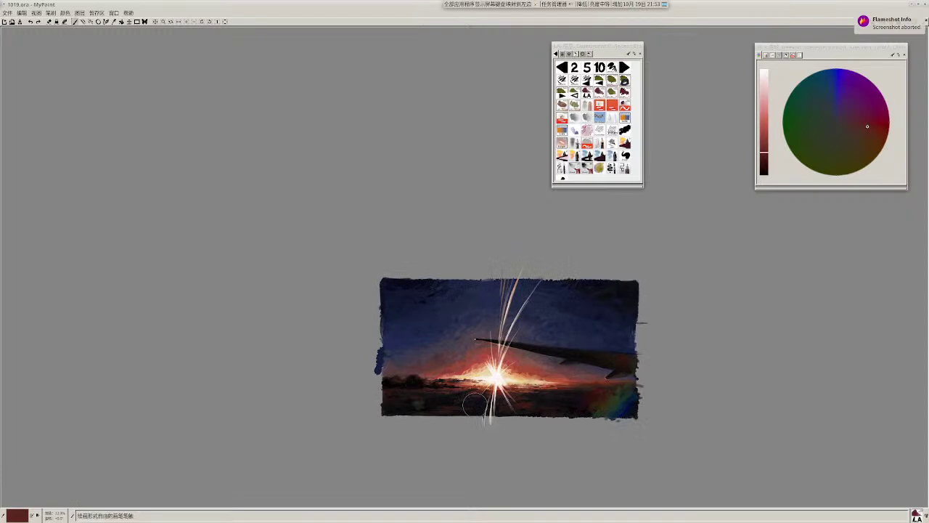
Step: Blend the rainbow lens-flare patch outward along its lower-left edge with sampled olive, brown, teal and near-black tones
{"action": "left_click", "coordinate": [611, 396], "text": "ctrl"}
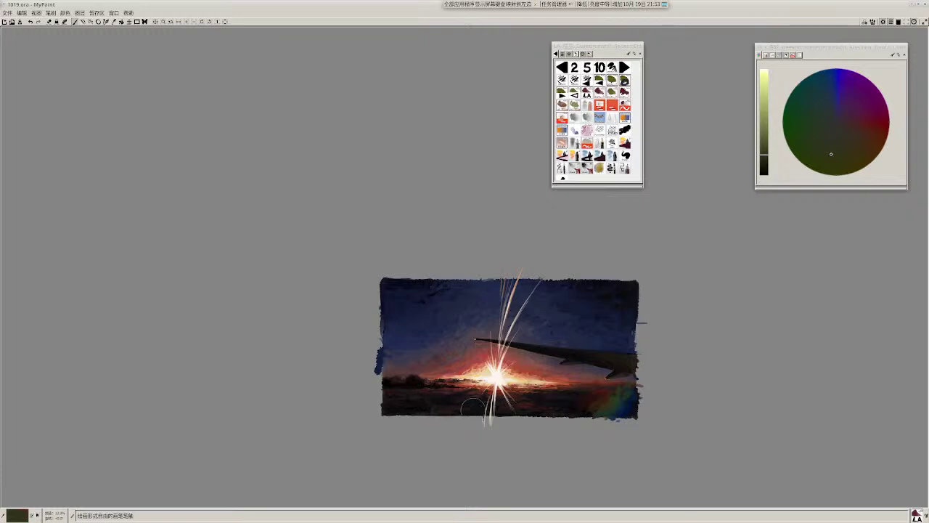
{"action": "left_click", "coordinate": [582, 408], "text": "ctrl"}
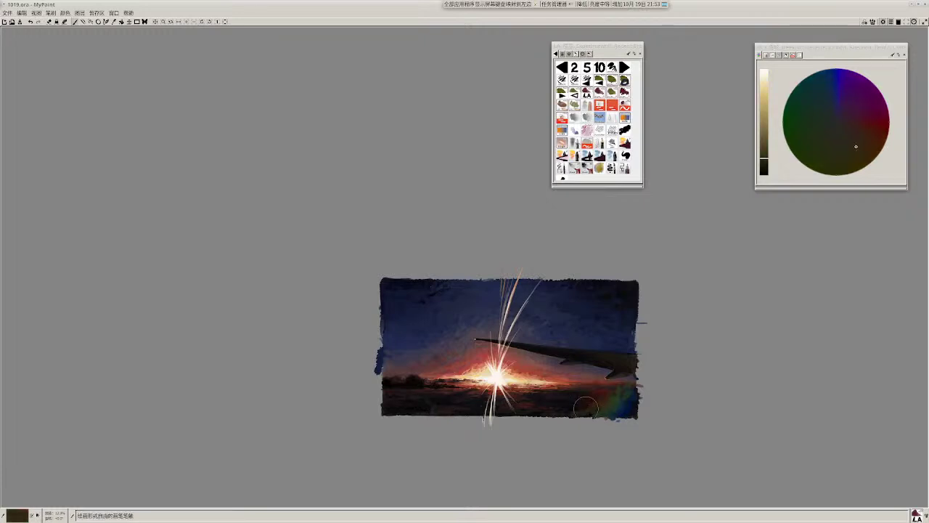
{"action": "left_click", "coordinate": [614, 408], "text": "ctrl"}
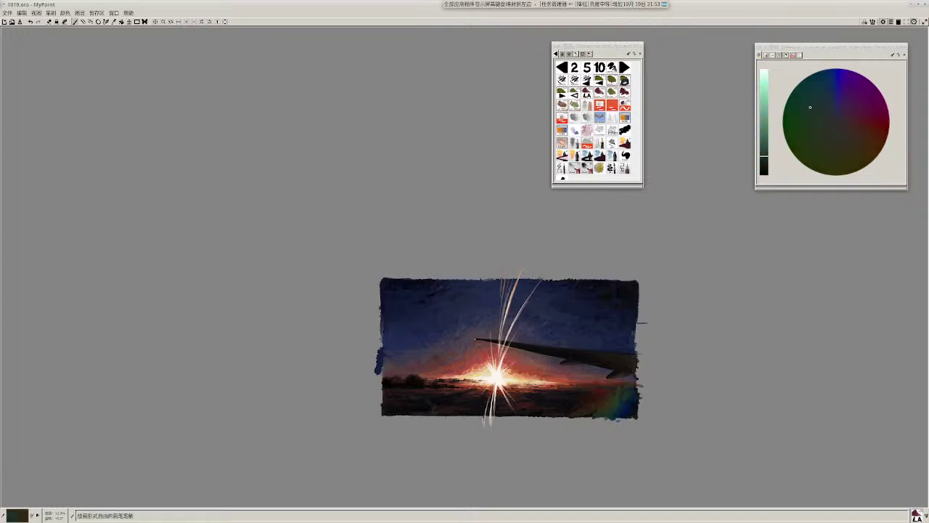
{"action": "left_click", "coordinate": [598, 398], "text": "ctrl"}
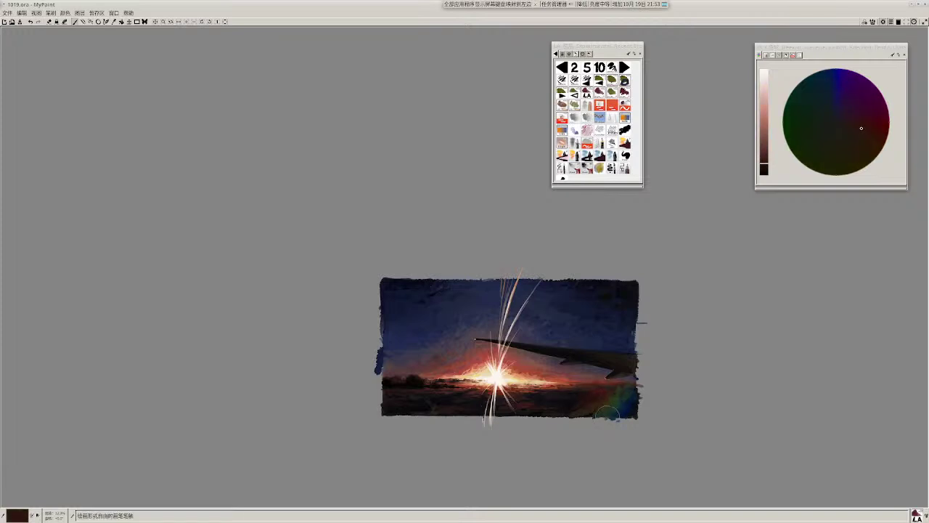
{"action": "left_click", "coordinate": [575, 412], "text": "ctrl"}
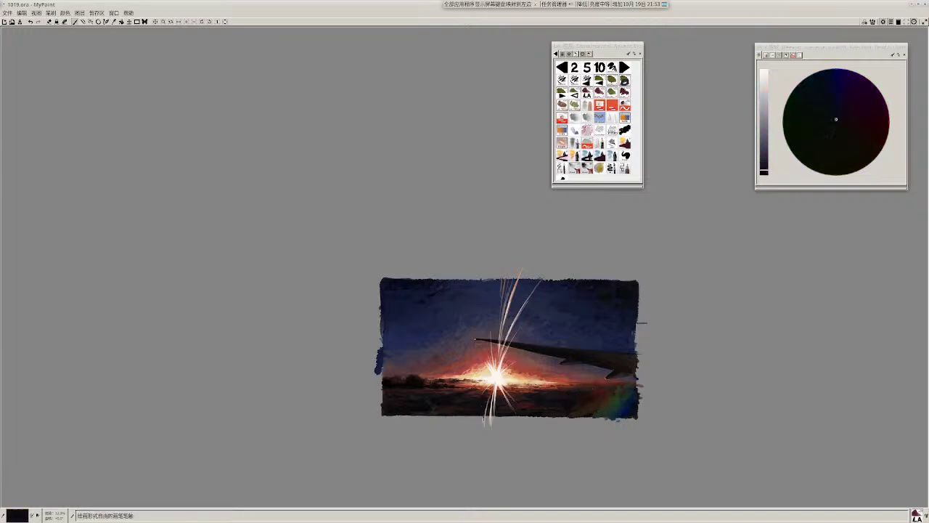
{"action": "left_click", "coordinate": [624, 418], "text": "ctrl"}
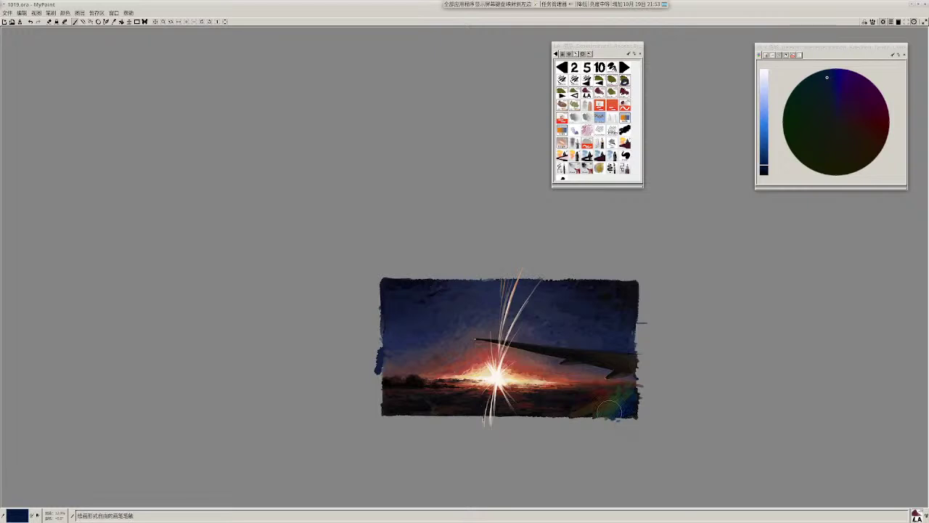
{"action": "left_click", "coordinate": [622, 396], "text": "ctrl"}
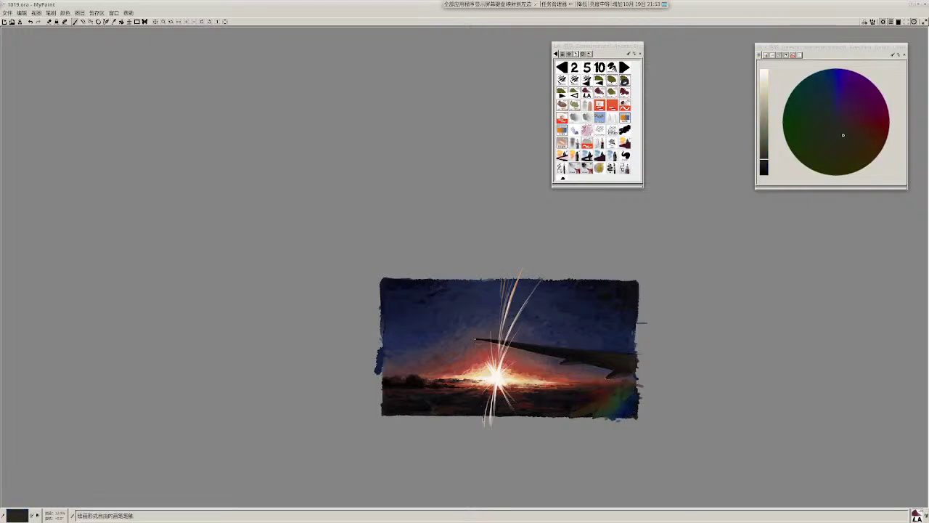
Step: Mix a muted reddish brown and soften the patch's upper edge below the wing with it and sampled red and green
{"action": "left_click", "coordinate": [624, 384], "text": "ctrl"}
{"action": "left_click", "coordinate": [764, 142]}
{"action": "left_click", "coordinate": [851, 134]}
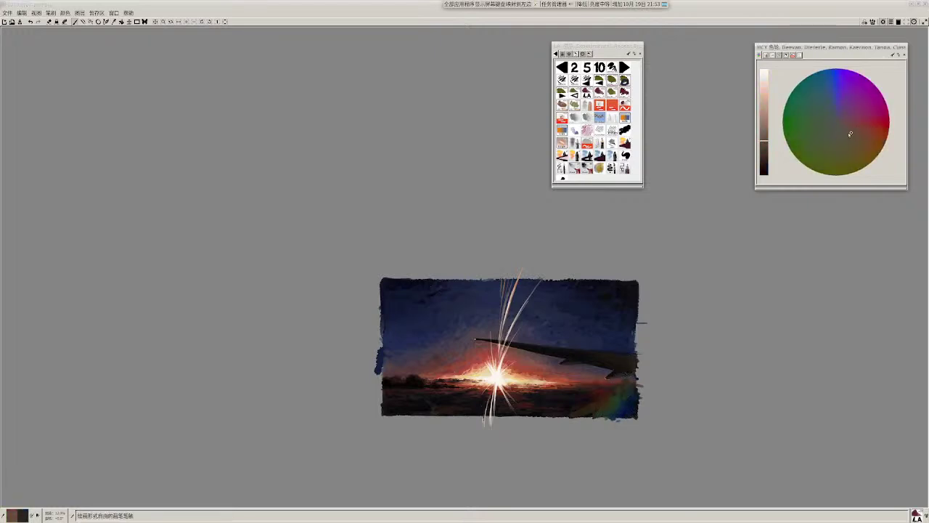
{"action": "left_click", "coordinate": [850, 133]}
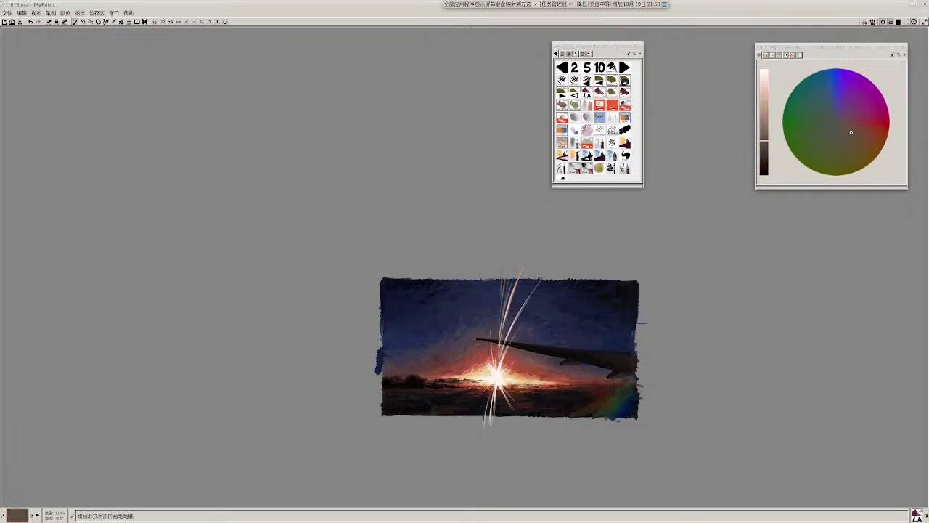
{"action": "left_click", "coordinate": [628, 386], "text": "ctrl"}
{"action": "left_click", "coordinate": [628, 385], "text": "ctrl"}
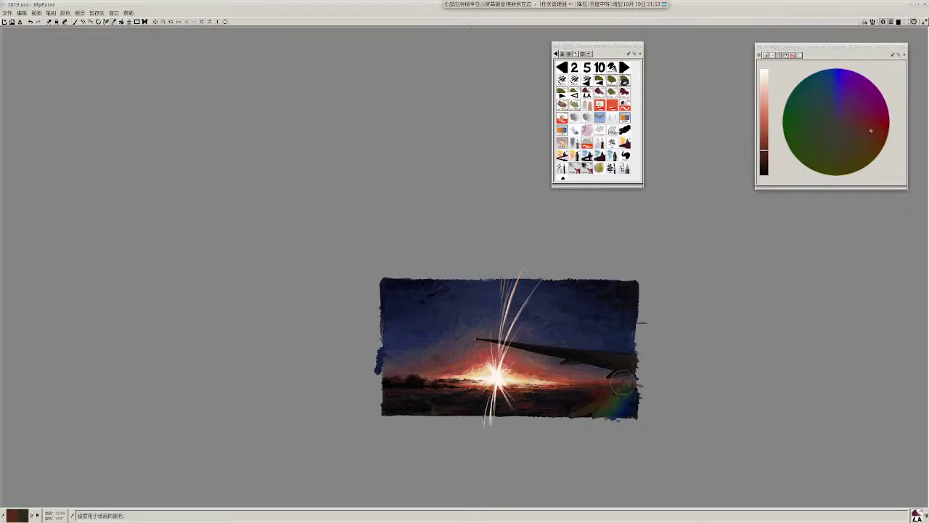
{"action": "left_click", "coordinate": [627, 381], "text": "ctrl"}
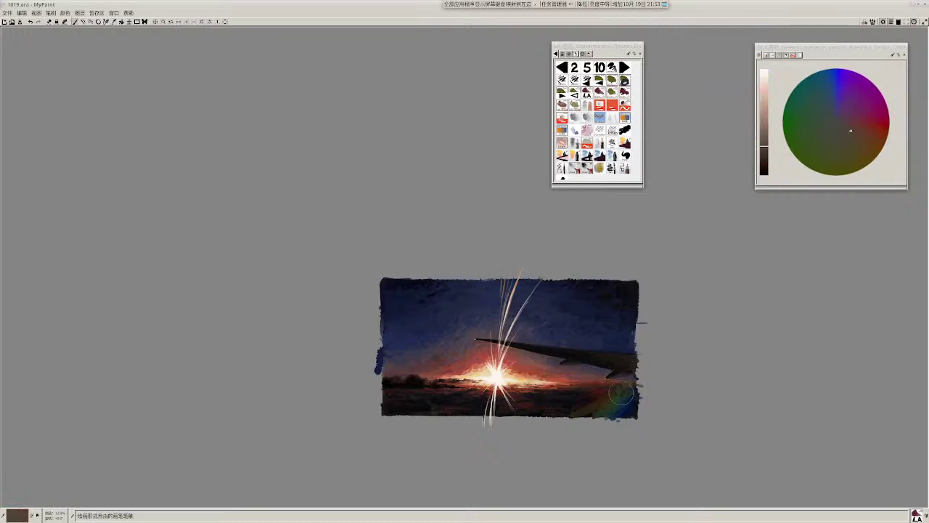
{"action": "left_click", "coordinate": [621, 392], "text": "ctrl"}
{"action": "left_click", "coordinate": [628, 389], "text": "ctrl"}
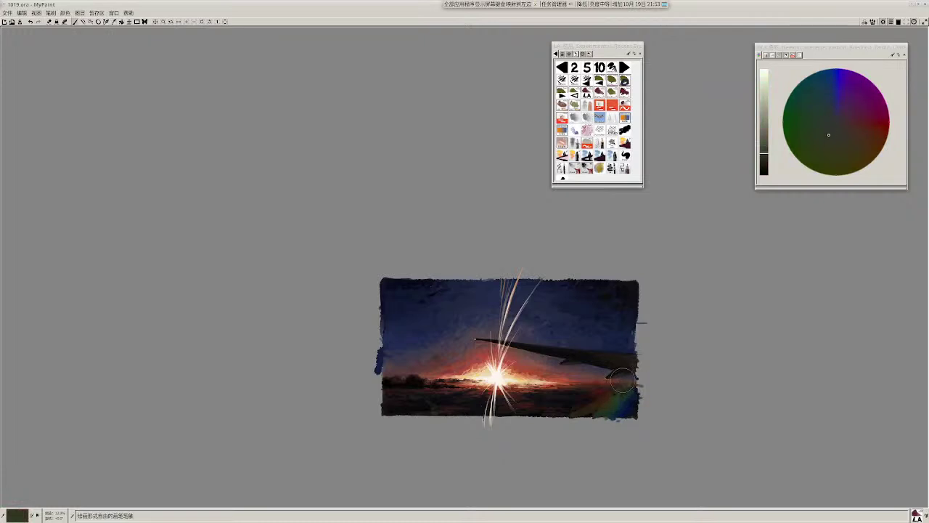
{"action": "left_click", "coordinate": [622, 380], "text": "ctrl"}
{"action": "left_click_drag", "start_coordinate": [632, 392], "coordinate": [604, 406]}
Step: Rework the left half of the lens-flare patch with sampled dark green, near-black and brown
{"action": "left_click", "coordinate": [601, 403], "text": "ctrl"}
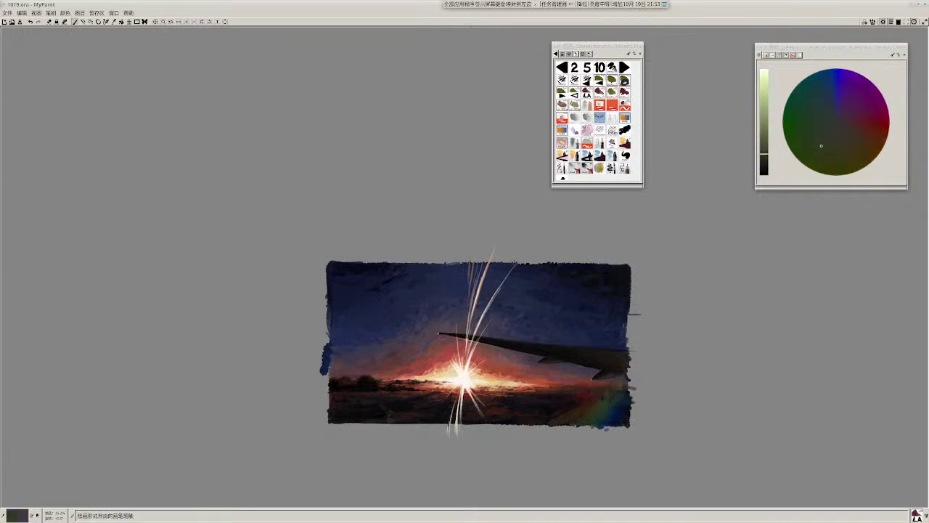
{"action": "left_click", "coordinate": [573, 406], "text": "ctrl"}
{"action": "left_click", "coordinate": [563, 408], "text": "ctrl"}
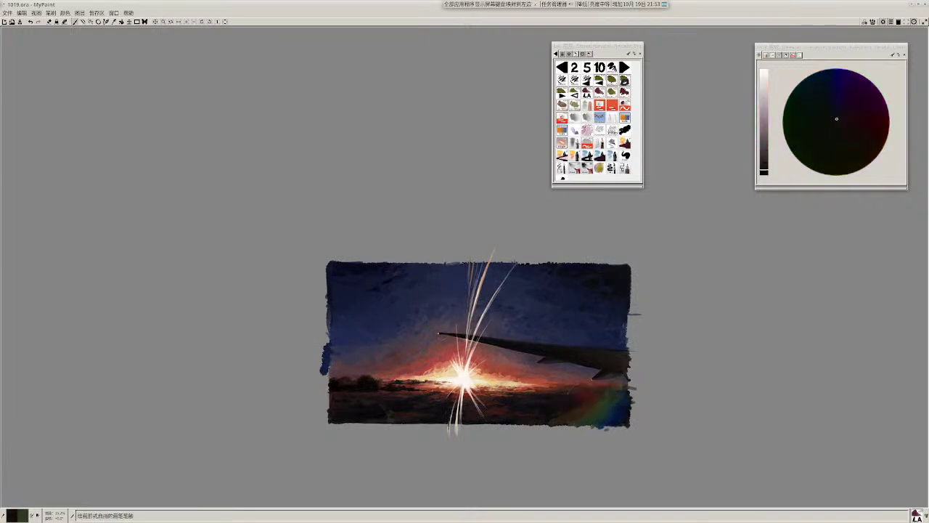
{"action": "left_click", "coordinate": [593, 405], "text": "ctrl"}
{"action": "left_click", "coordinate": [593, 404], "text": "ctrl"}
Step: Sample the dark ground colour left of the sun and lay in a faint olive flare spot there
{"action": "scroll", "coordinate": [593, 404], "scroll_direction": "down", "scroll_amount": 2}
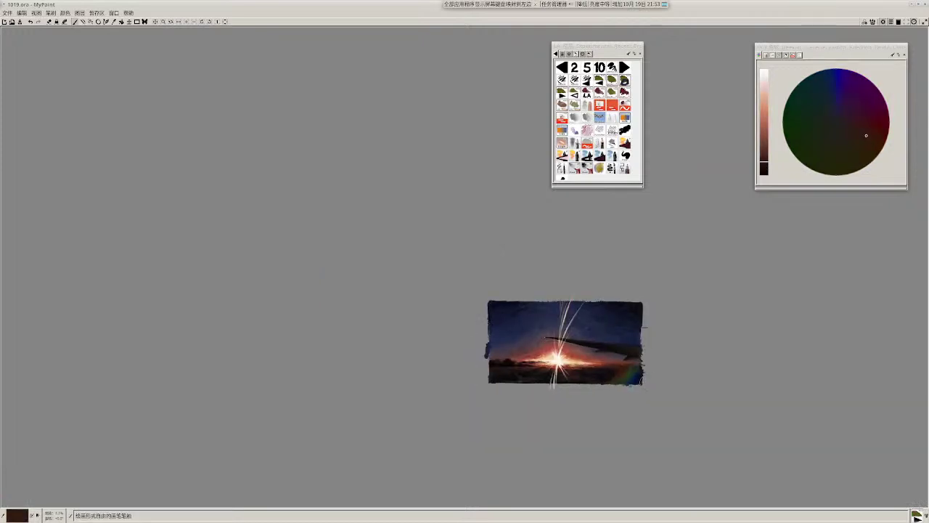
{"action": "scroll", "coordinate": [657, 352], "scroll_direction": "up", "scroll_amount": 1}
{"action": "scroll", "coordinate": [661, 352], "scroll_direction": "up", "scroll_amount": 1}
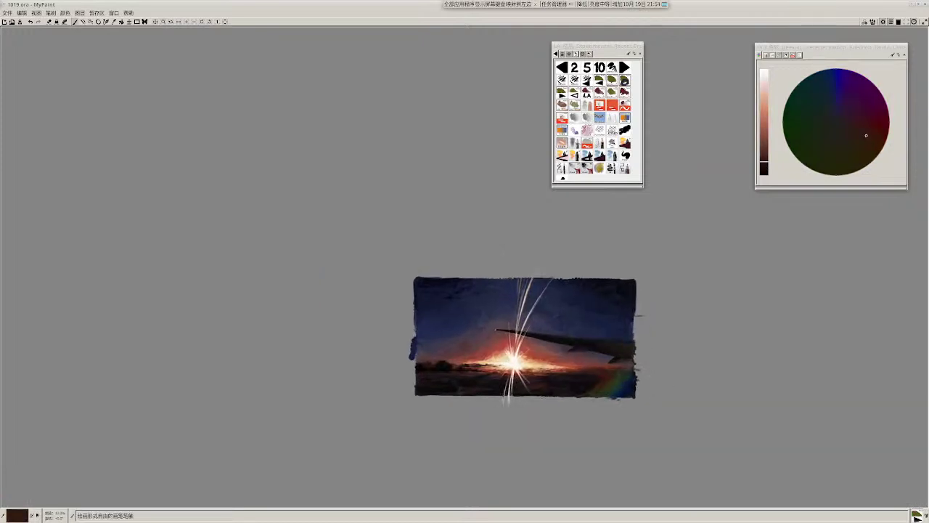
{"action": "left_click", "coordinate": [461, 385], "text": "ctrl"}
{"action": "left_click", "coordinate": [461, 385], "text": "ctrl"}
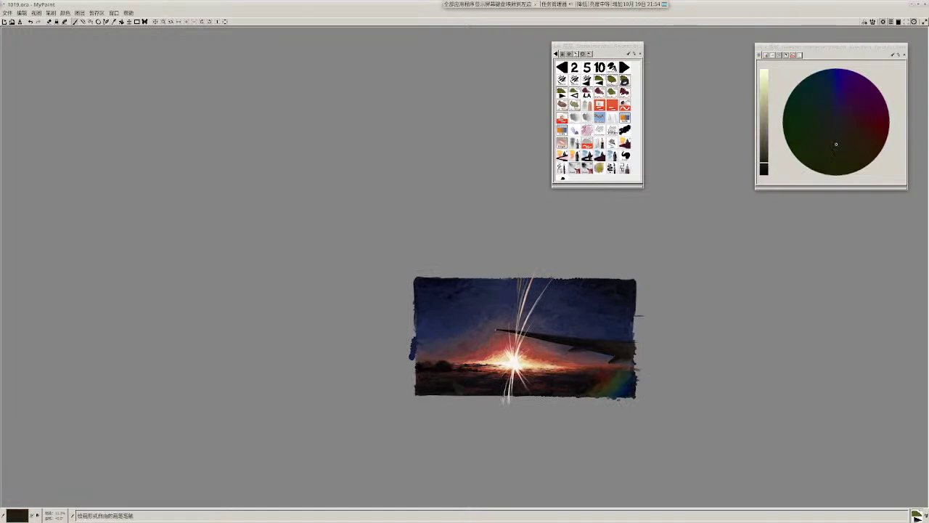
{"action": "left_click_drag", "start_coordinate": [450, 389], "coordinate": [466, 388]}
{"action": "left_click", "coordinate": [472, 389], "text": "ctrl"}
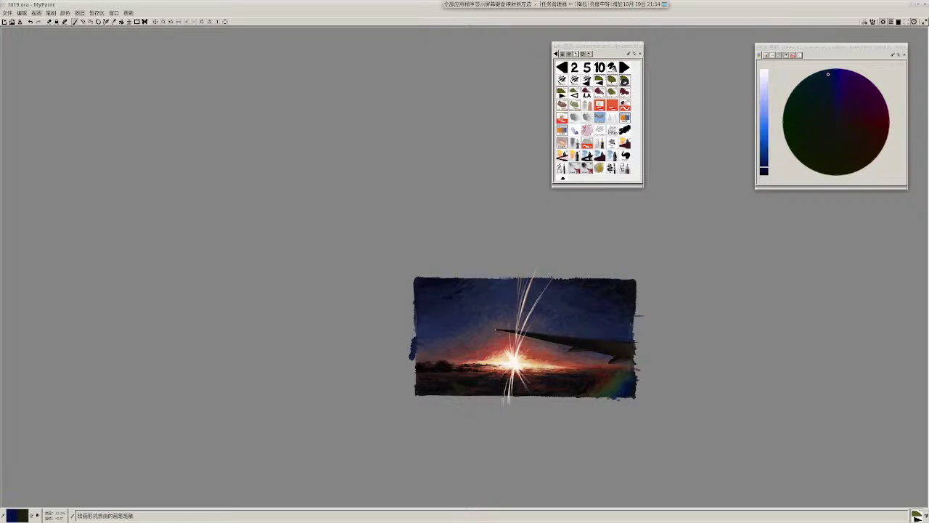
Step: Switch to another brush preset and work sampled dark blue and the patch's green into the ground spot left of the sun
{"action": "key", "text": "2"}
{"action": "left_click_drag", "start_coordinate": [451, 388], "coordinate": [465, 389]}
{"action": "left_click", "coordinate": [476, 390], "text": "ctrl"}
{"action": "left_click", "coordinate": [468, 389], "text": "ctrl"}
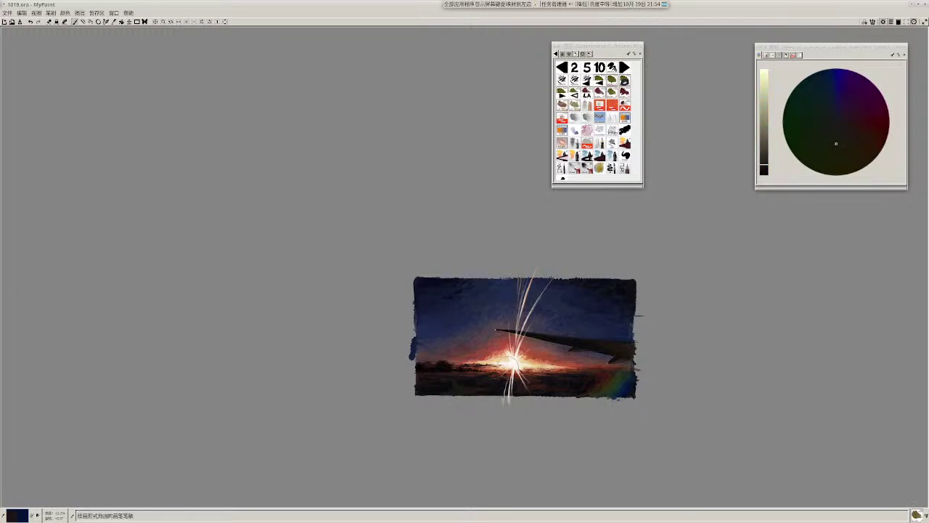
{"action": "left_click", "coordinate": [614, 381], "text": "ctrl"}
{"action": "left_click_drag", "start_coordinate": [472, 387], "coordinate": [459, 388]}
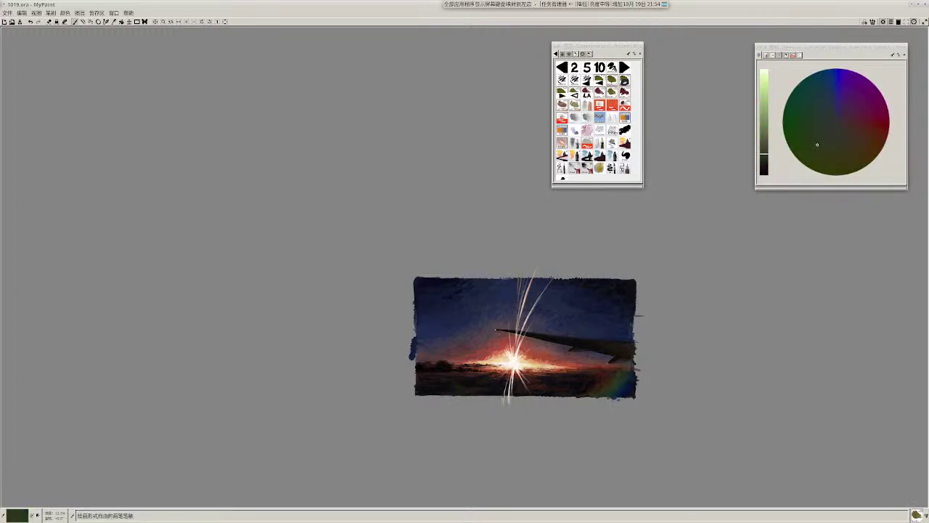
{"action": "left_click", "coordinate": [466, 390], "text": "ctrl"}
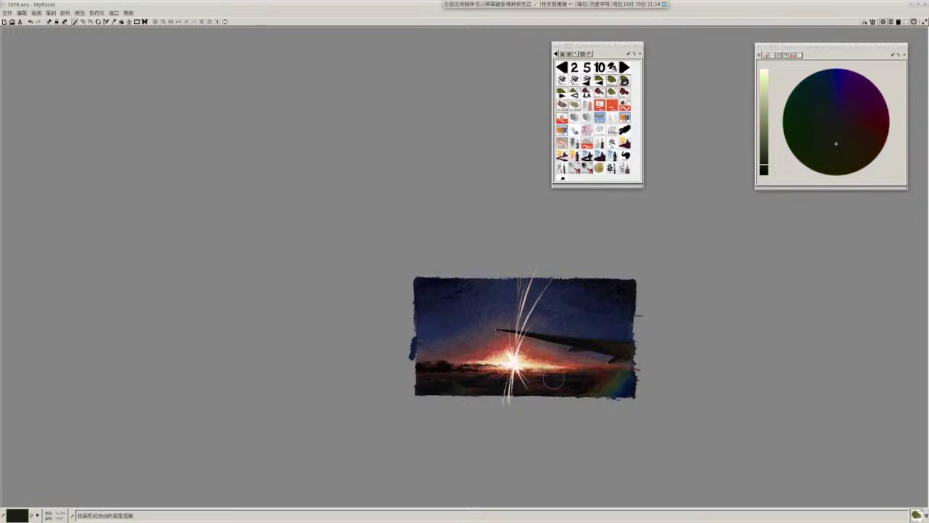
Step: Refine the faint ground spot left of the sun with sampled dark olive, blue-black and dark red tones
{"action": "left_click", "coordinate": [592, 355], "text": "ctrl"}
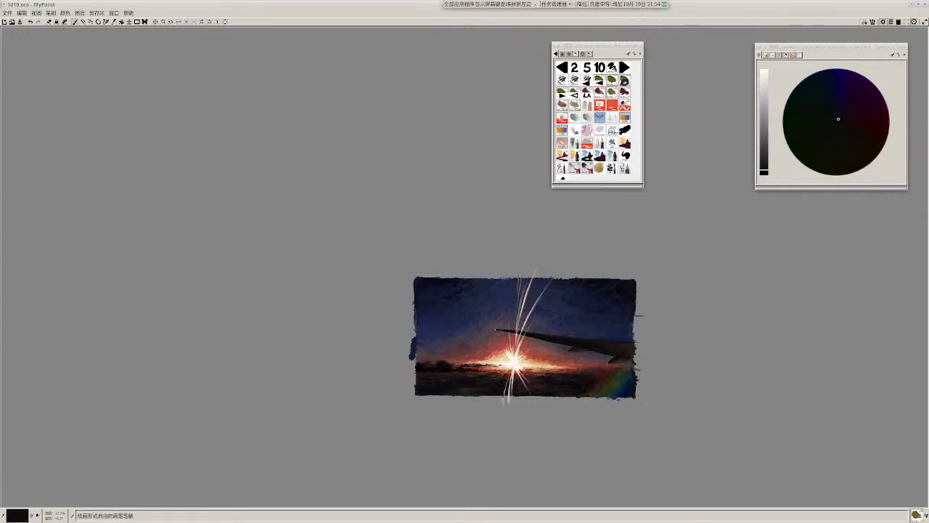
{"action": "scroll", "coordinate": [453, 383], "scroll_direction": "up", "scroll_amount": 2}
{"action": "left_click", "coordinate": [448, 389], "text": "ctrl"}
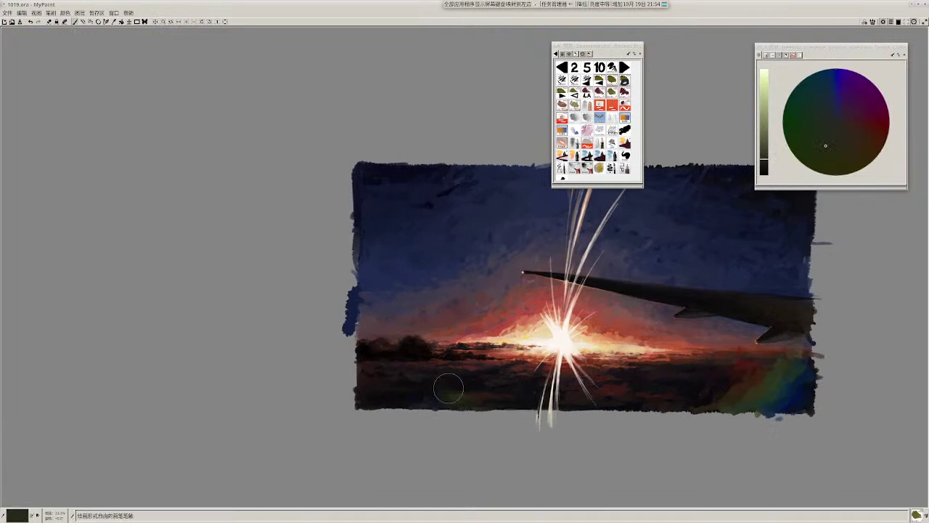
{"action": "scroll", "coordinate": [440, 372], "scroll_direction": "down", "scroll_amount": 1}
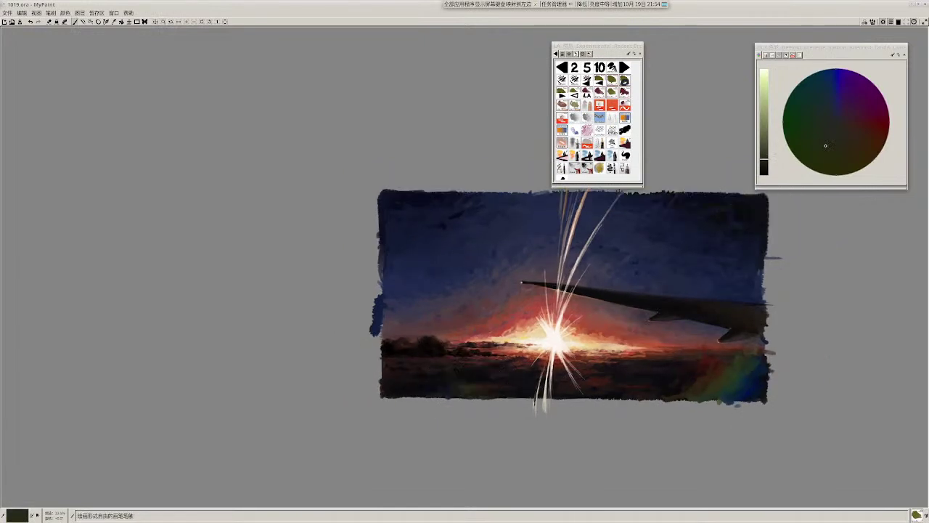
{"action": "left_click", "coordinate": [435, 385], "text": "ctrl"}
{"action": "scroll", "coordinate": [523, 370], "scroll_direction": "down", "scroll_amount": 2}
{"action": "scroll", "coordinate": [530, 373], "scroll_direction": "up", "scroll_amount": 2}
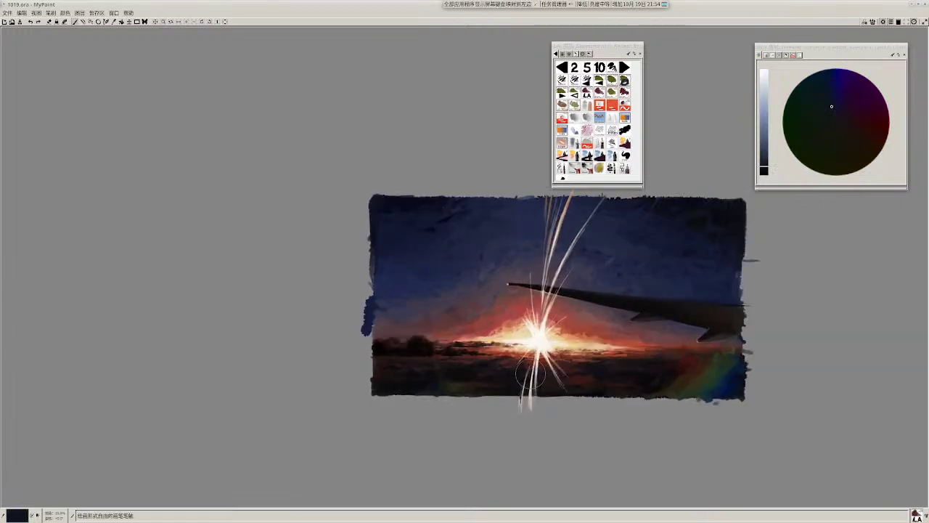
{"action": "key", "text": "1"}
{"action": "mouse_move", "coordinate": [474, 378]}
{"action": "left_mouse_down"}
{"action": "mouse_move", "coordinate": [513, 385]}
{"action": "mouse_move", "coordinate": [463, 381]}
{"action": "left_mouse_up"}
{"action": "left_click", "coordinate": [493, 378], "text": "ctrl"}
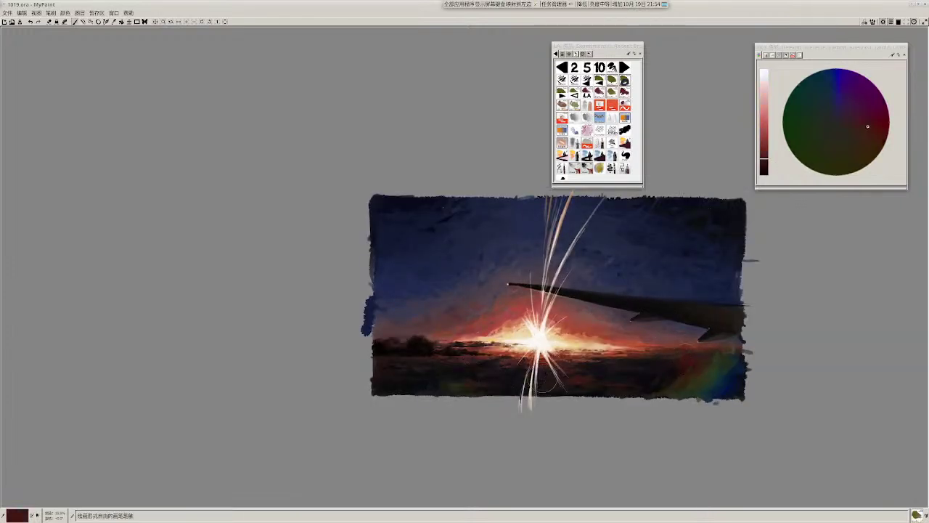
Step: Sample the red above the lens-flare patch and brush it faintly up towards the wing's right end
{"action": "scroll", "coordinate": [548, 348], "scroll_direction": "down", "scroll_amount": 2}
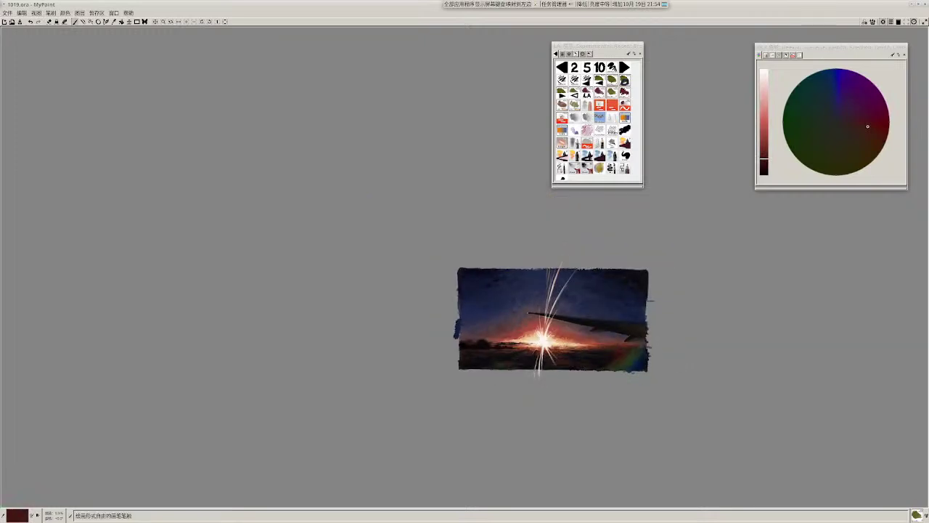
{"action": "left_click_drag", "start_coordinate": [640, 350], "coordinate": [579, 367]}
{"action": "left_click_drag", "start_coordinate": [578, 367], "coordinate": [577, 375]}
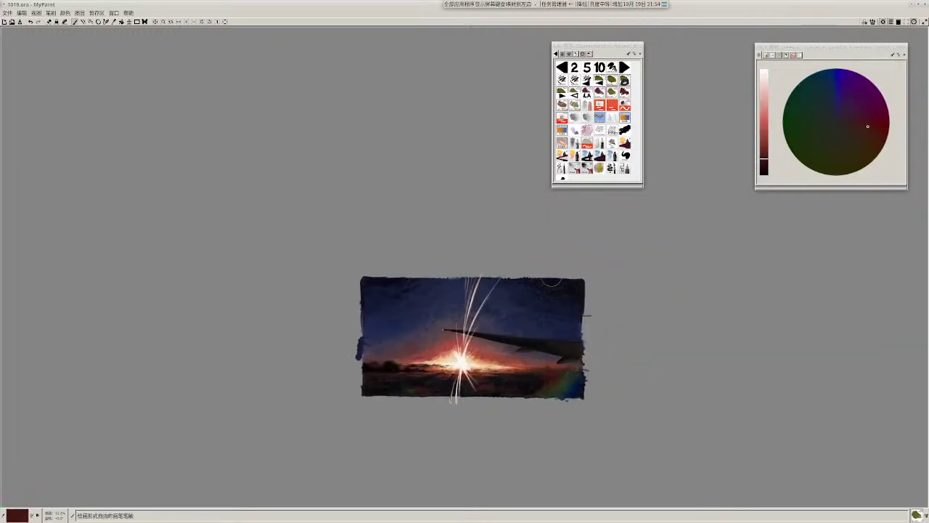
{"action": "left_click", "coordinate": [552, 369], "text": "ctrl"}
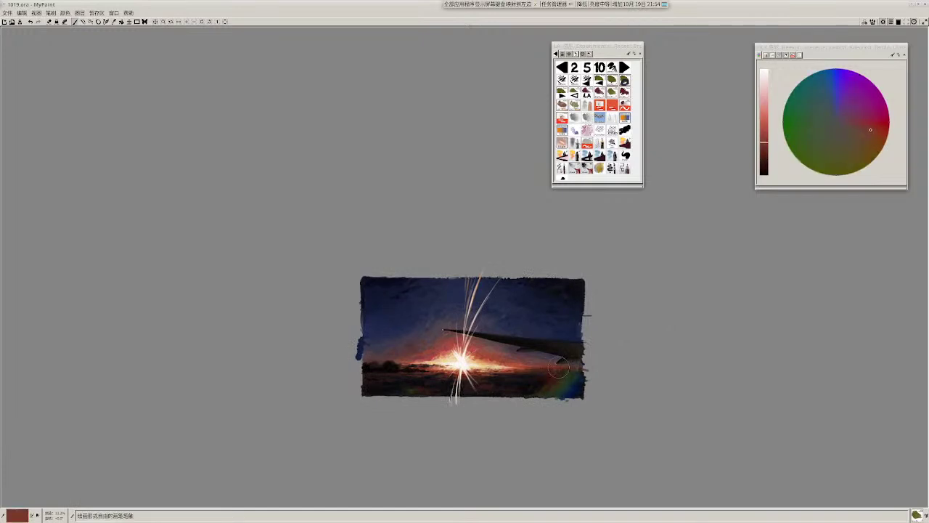
{"action": "mouse_move", "coordinate": [554, 365]}
{"action": "left_mouse_down"}
{"action": "mouse_move", "coordinate": [556, 353]}
{"action": "mouse_move", "coordinate": [564, 357]}
{"action": "left_mouse_up"}
Step: Try a more saturated, darker red glow over the wing's right end and undo the last stroke
{"action": "left_click", "coordinate": [876, 128]}
{"action": "left_click", "coordinate": [763, 148]}
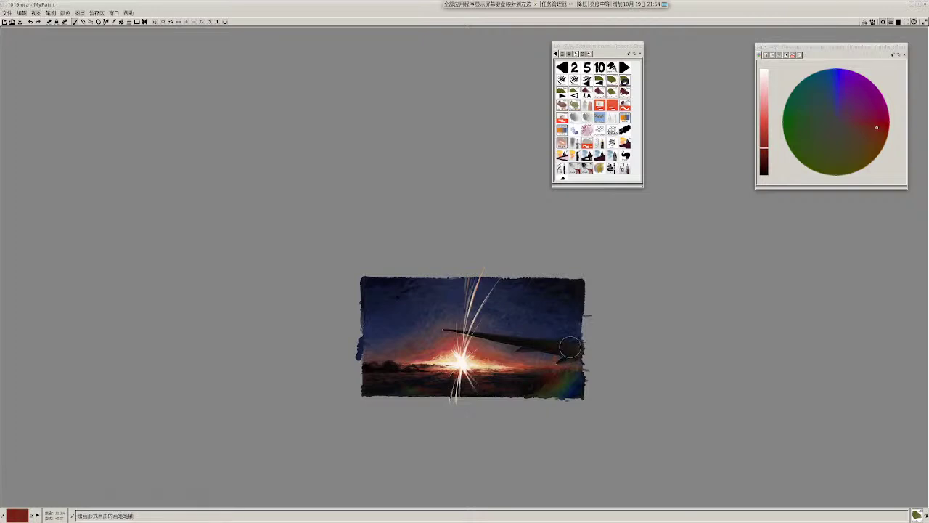
{"action": "left_click", "coordinate": [764, 154]}
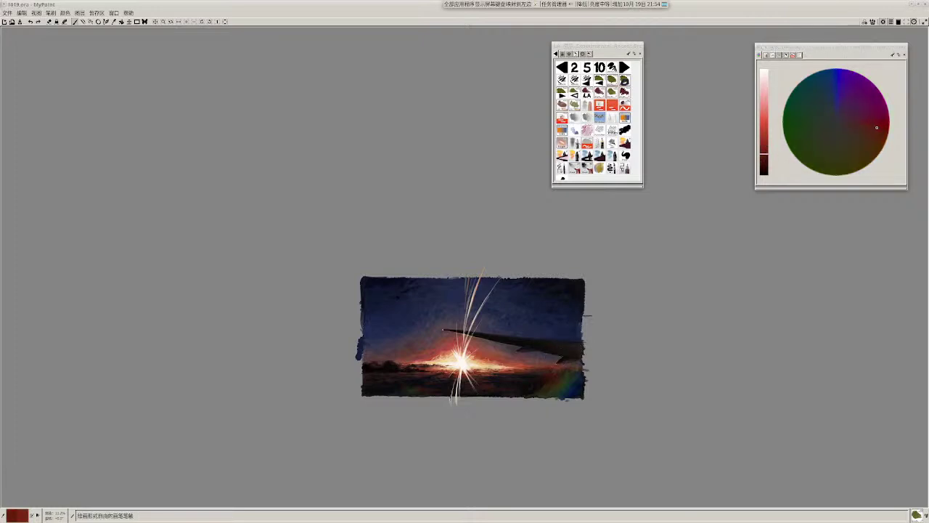
{"action": "left_click_drag", "start_coordinate": [563, 357], "coordinate": [559, 362]}
{"action": "left_click", "coordinate": [559, 359], "text": "ctrl"}
{"action": "key", "text": "ctrl+z"}
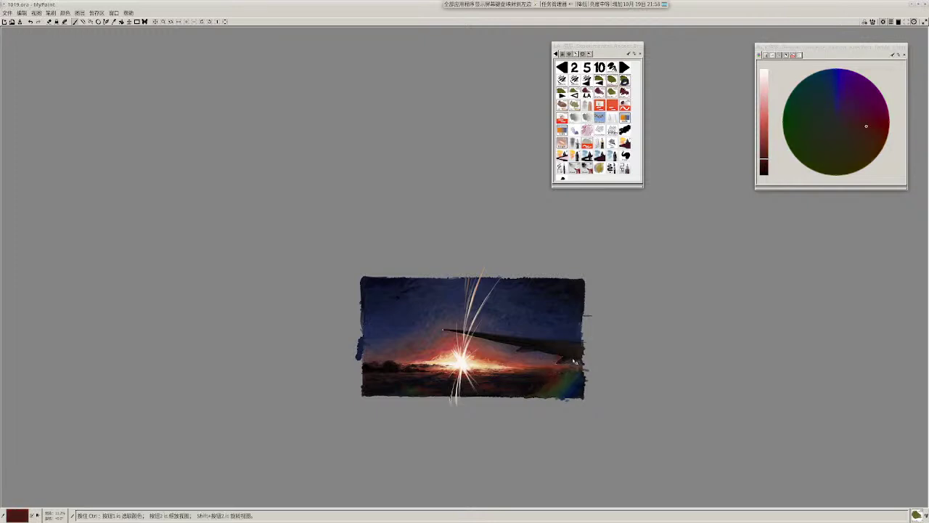
Step: Brush sampled dark reds from the ground below the wing's right end into the upper edge of the lens-flare patch
{"action": "scroll", "coordinate": [571, 340], "scroll_direction": "up", "scroll_amount": 2}
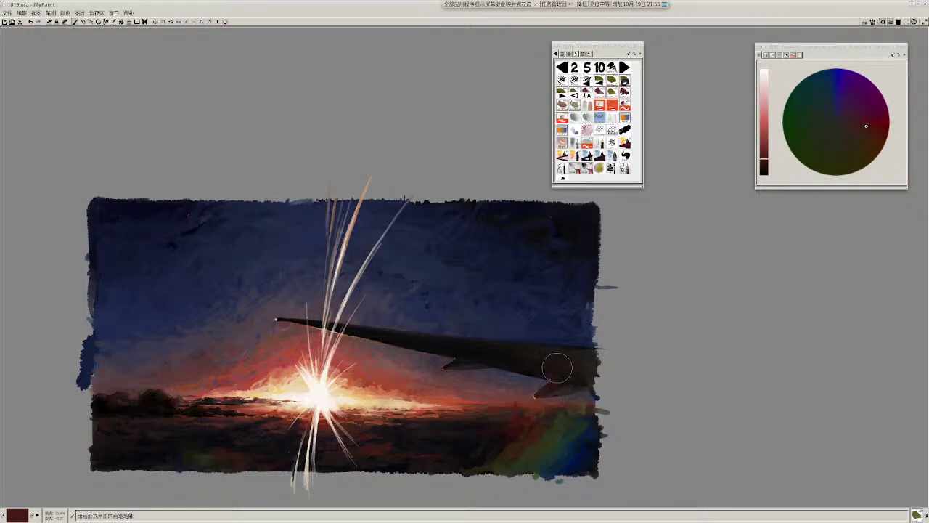
{"action": "mouse_move", "coordinate": [571, 360]}
{"action": "left_mouse_down"}
{"action": "mouse_move", "coordinate": [574, 348]}
{"action": "mouse_move", "coordinate": [570, 358]}
{"action": "left_mouse_up"}
{"action": "left_click", "coordinate": [518, 406], "text": "ctrl"}
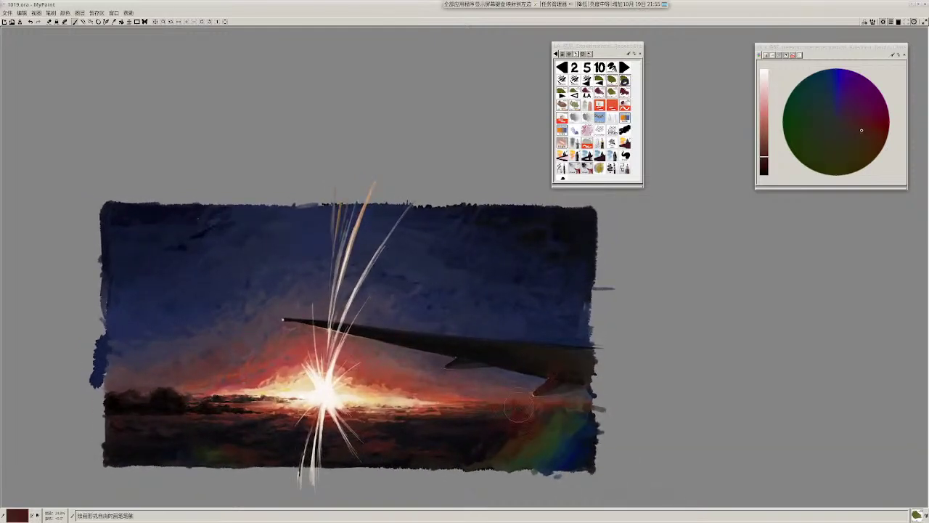
{"action": "left_click", "coordinate": [516, 414], "text": "ctrl"}
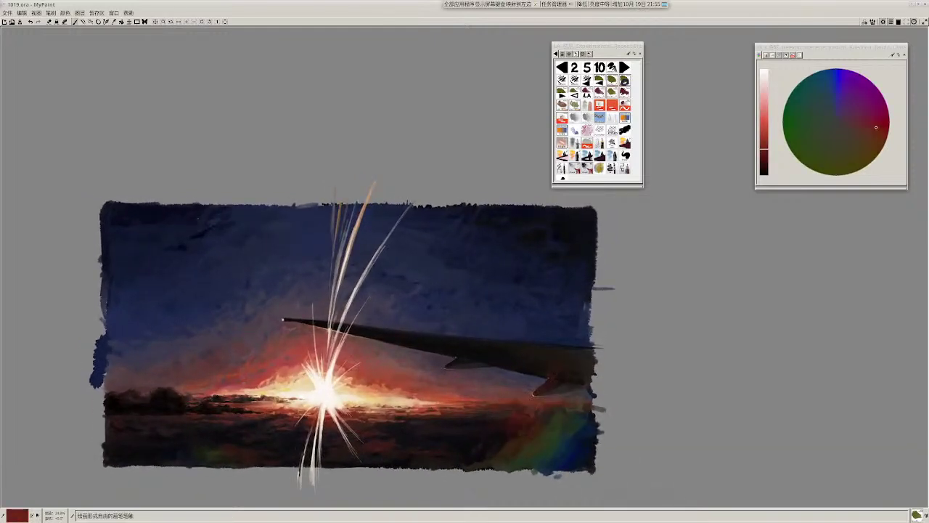
{"action": "left_click", "coordinate": [512, 419], "text": "ctrl"}
{"action": "mouse_move", "coordinate": [512, 419]}
{"action": "left_mouse_down"}
{"action": "mouse_move", "coordinate": [502, 417]}
{"action": "mouse_move", "coordinate": [573, 421]}
{"action": "mouse_move", "coordinate": [564, 434]}
{"action": "left_mouse_up"}
{"action": "left_click", "coordinate": [504, 419], "text": "ctrl"}
{"action": "left_click", "coordinate": [500, 414], "text": "ctrl"}
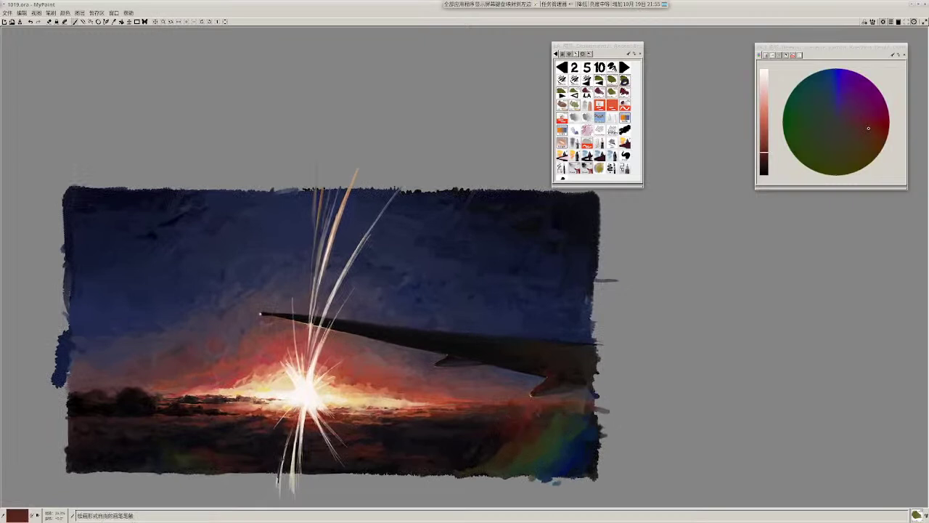
Step: Mix a brighter orange-brown from a sampled dark brown and dab it onto the lens-flare patch's upper red band
{"action": "left_click", "coordinate": [516, 454], "text": "ctrl"}
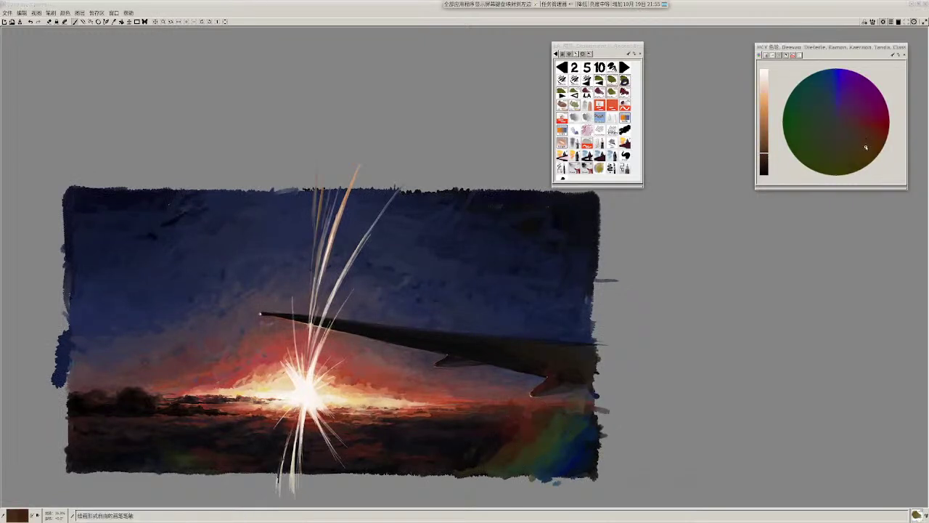
{"action": "left_click_drag", "start_coordinate": [546, 412], "coordinate": [535, 418]}
{"action": "left_click", "coordinate": [870, 146]}
{"action": "left_click", "coordinate": [764, 146]}
{"action": "left_click_drag", "start_coordinate": [549, 411], "coordinate": [541, 419]}
{"action": "left_click", "coordinate": [874, 138]}
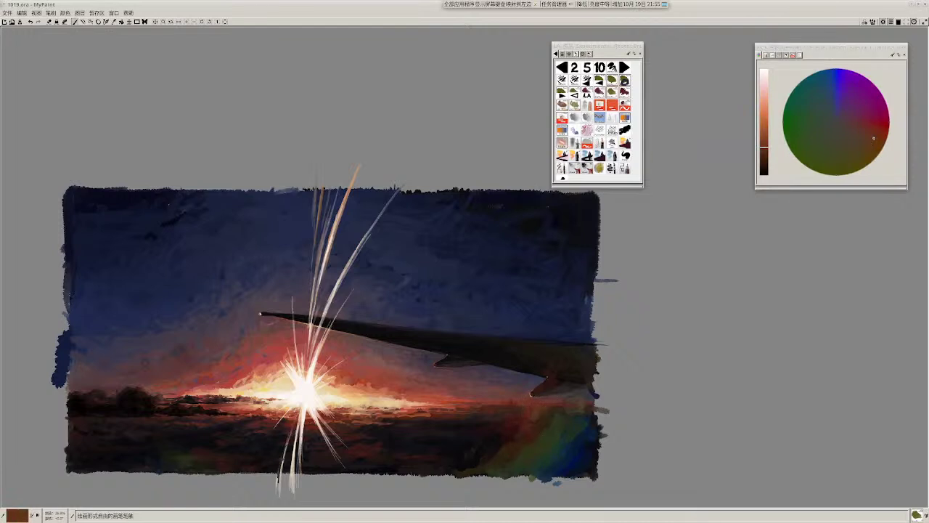
{"action": "left_click", "coordinate": [540, 418], "text": "ctrl"}
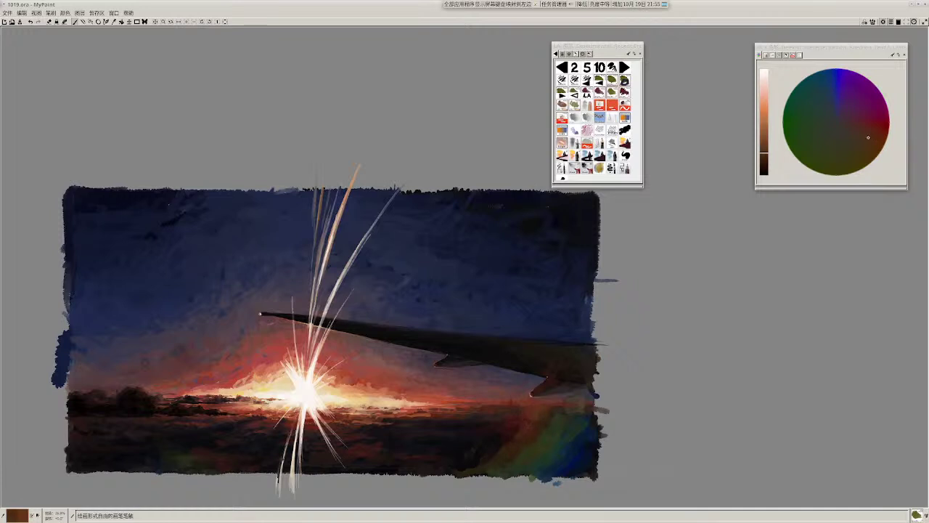
Step: Sample green, red and grey-olive tones along the lens-flare patch's top and blend them into its upper-right corner
{"action": "scroll", "coordinate": [556, 411], "scroll_direction": "down", "scroll_amount": 2}
{"action": "scroll", "coordinate": [556, 411], "scroll_direction": "up", "scroll_amount": 1}
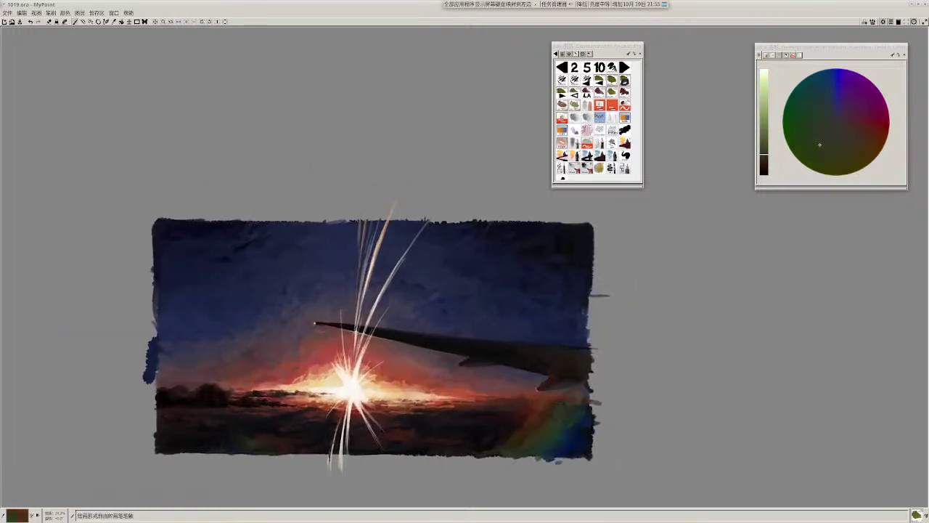
{"action": "left_click", "coordinate": [549, 415], "text": "ctrl"}
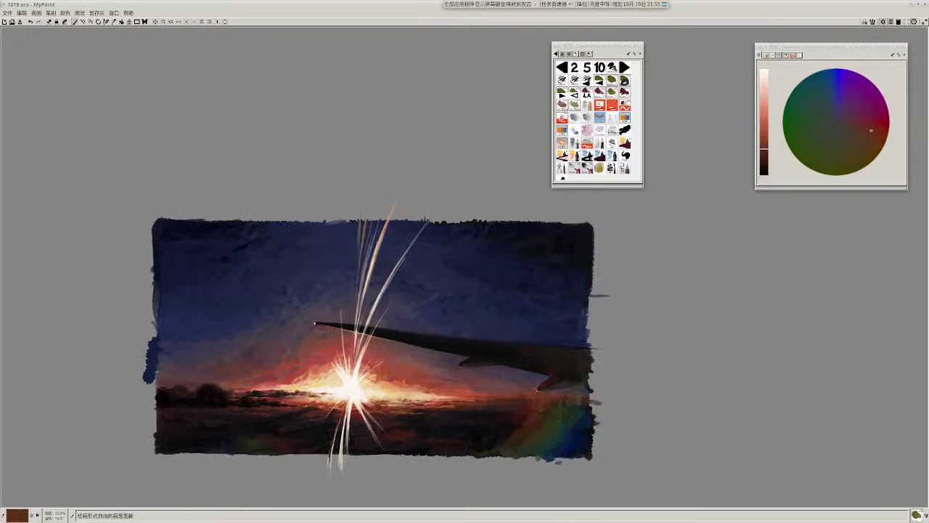
{"action": "left_click", "coordinate": [559, 407], "text": "ctrl"}
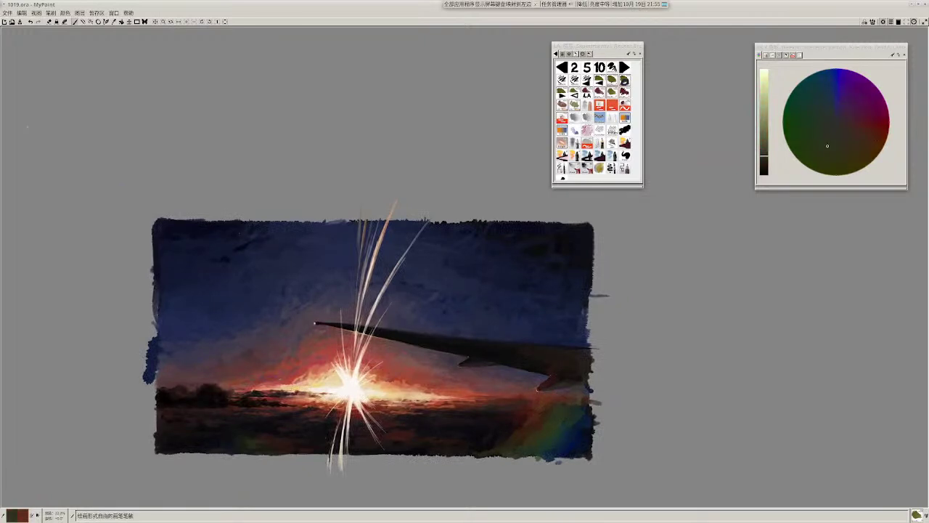
{"action": "left_click", "coordinate": [567, 401], "text": "ctrl"}
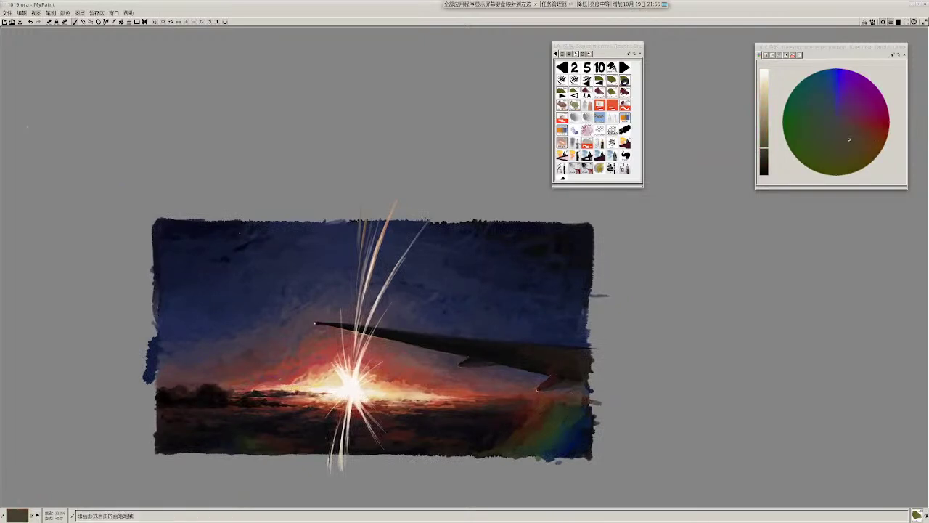
{"action": "left_click_drag", "start_coordinate": [579, 411], "coordinate": [579, 399]}
{"action": "left_click_drag", "start_coordinate": [574, 392], "coordinate": [585, 407]}
{"action": "left_click", "coordinate": [575, 401], "text": "ctrl"}
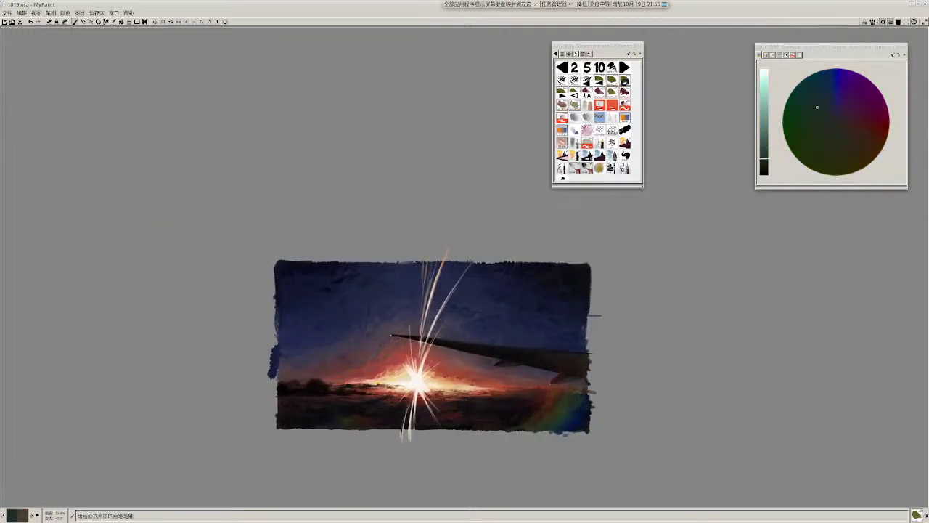
Step: Pick a muted grey-brown and brush it faintly between the lens-flare patch and the wing's right end
{"action": "key", "text": "r"}
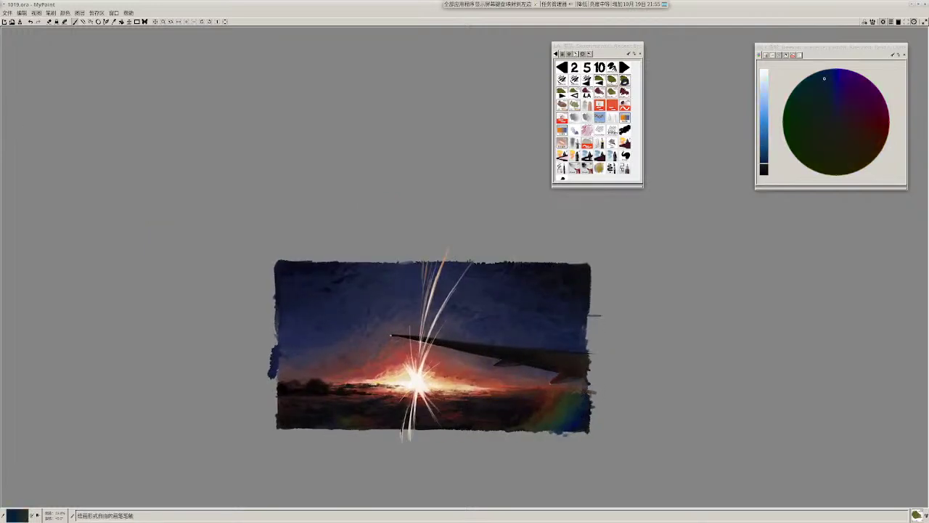
{"action": "key", "text": "r"}
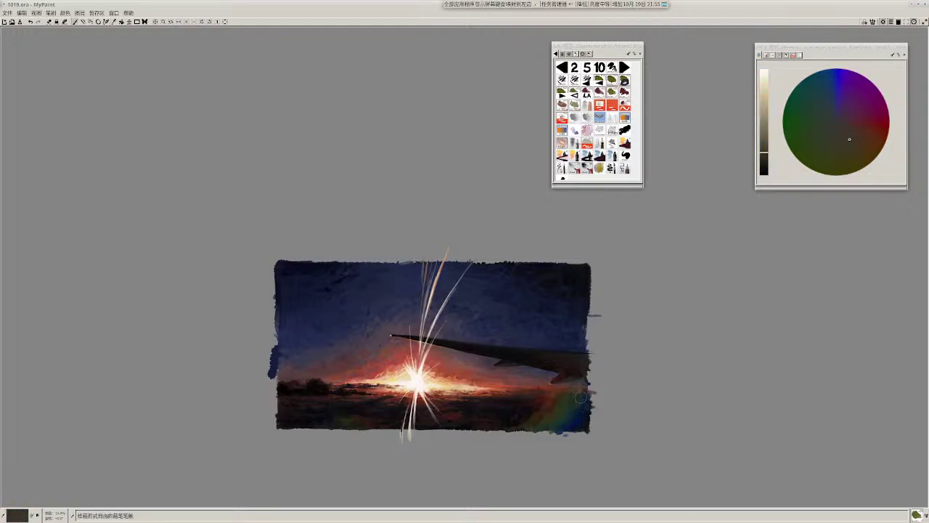
{"action": "key", "text": "r"}
{"action": "key", "text": "r"}
{"action": "left_click", "coordinate": [844, 137]}
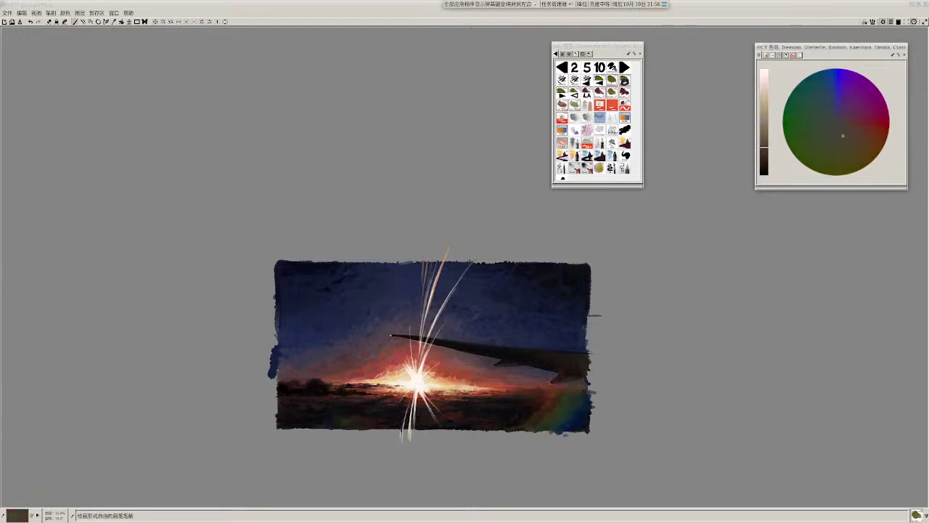
{"action": "left_click", "coordinate": [578, 384]}
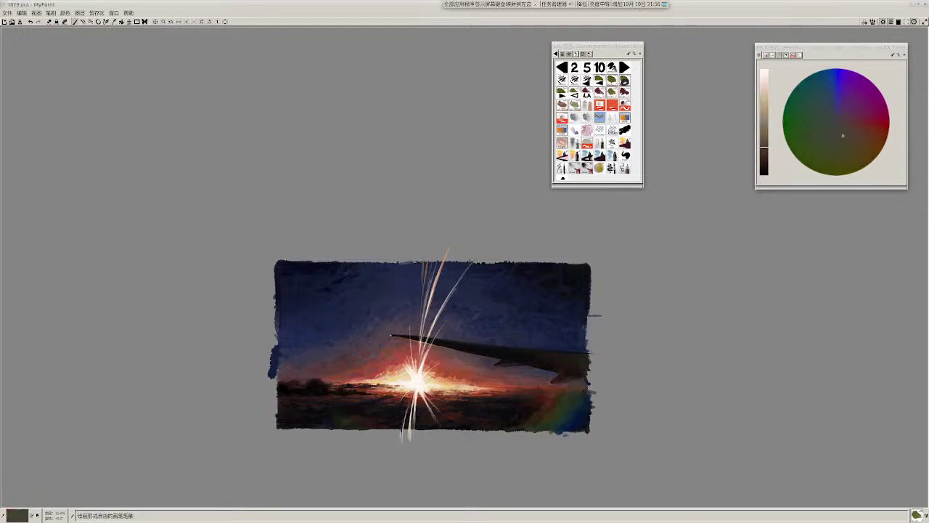
{"action": "mouse_move", "coordinate": [584, 381]}
{"action": "left_mouse_down"}
{"action": "mouse_move", "coordinate": [607, 359]}
{"action": "mouse_move", "coordinate": [584, 381]}
{"action": "left_mouse_up"}
Step: Choose a dark olive green, lighten it and brush a faint green tint over the wing's right end
{"action": "left_click", "coordinate": [822, 146]}
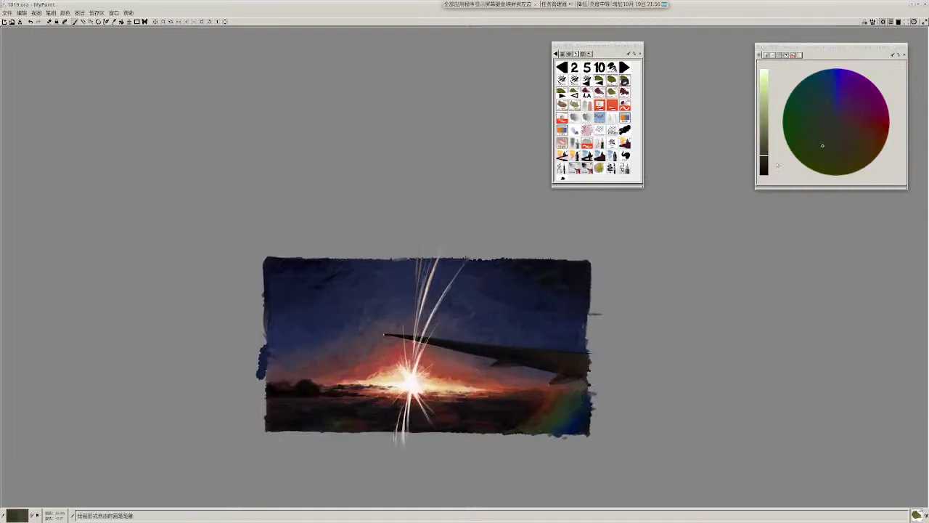
{"action": "left_click", "coordinate": [578, 394]}
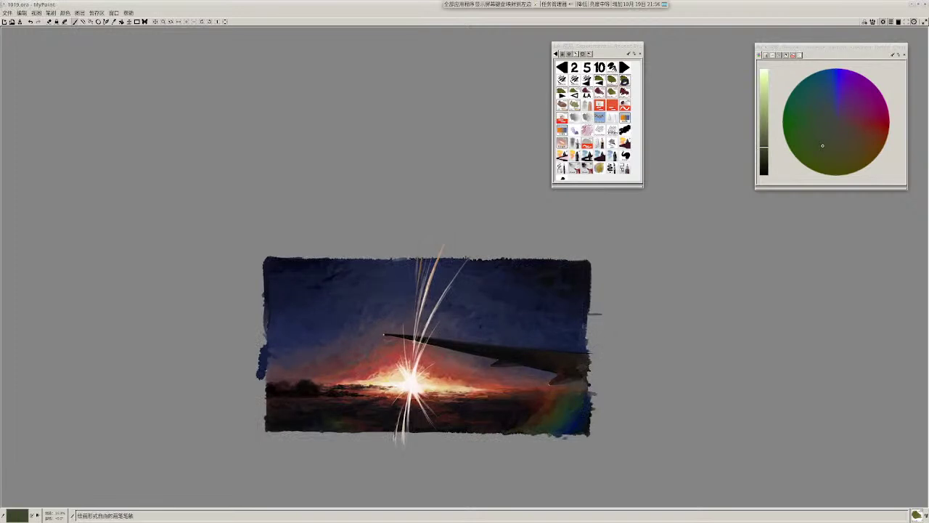
{"action": "mouse_move", "coordinate": [581, 372]}
{"action": "left_mouse_down"}
{"action": "mouse_move", "coordinate": [572, 363]}
{"action": "mouse_move", "coordinate": [583, 353]}
{"action": "left_mouse_up"}
{"action": "key", "text": "r"}
{"action": "left_click_drag", "start_coordinate": [560, 361], "coordinate": [565, 365]}
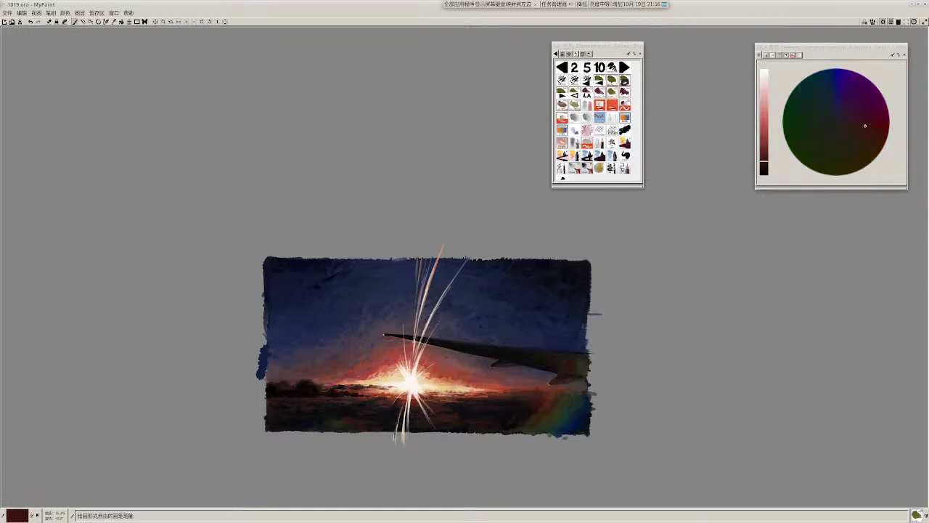
Step: Work sampled dark red and dark olive tones into the glow on the wing's right end
{"action": "key", "text": "r"}
{"action": "mouse_move", "coordinate": [578, 369]}
{"action": "left_mouse_down"}
{"action": "mouse_move", "coordinate": [584, 360]}
{"action": "mouse_move", "coordinate": [589, 384]}
{"action": "left_mouse_up"}
{"action": "key", "text": "r"}
{"action": "key", "text": "r"}
{"action": "mouse_move", "coordinate": [610, 338]}
{"action": "left_mouse_down"}
{"action": "mouse_move", "coordinate": [608, 319]}
{"action": "mouse_move", "coordinate": [599, 334]}
{"action": "left_mouse_up"}
{"action": "scroll", "coordinate": [600, 333], "scroll_direction": "up", "scroll_amount": 1}
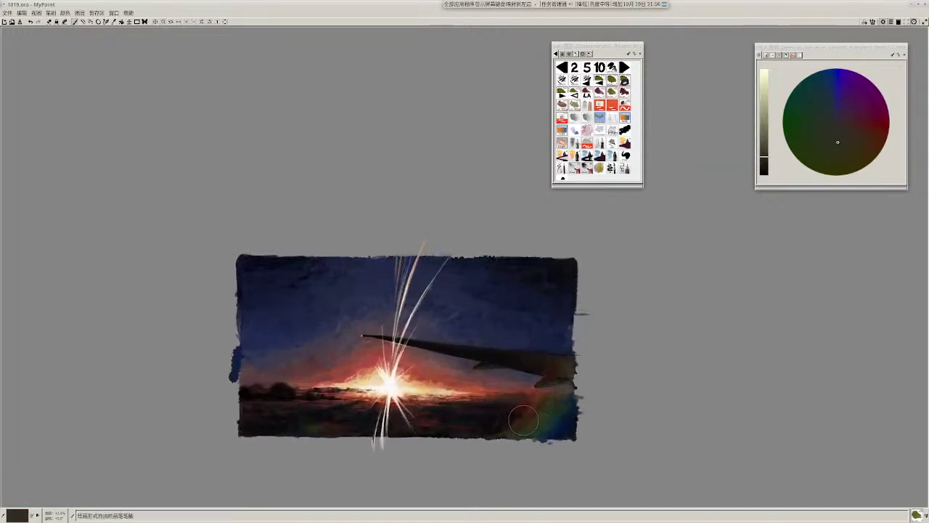
Step: Sample dark red and near-black ground tones and soften the left edge of the lens-flare patch
{"action": "key", "text": "r"}
{"action": "key", "text": "r"}
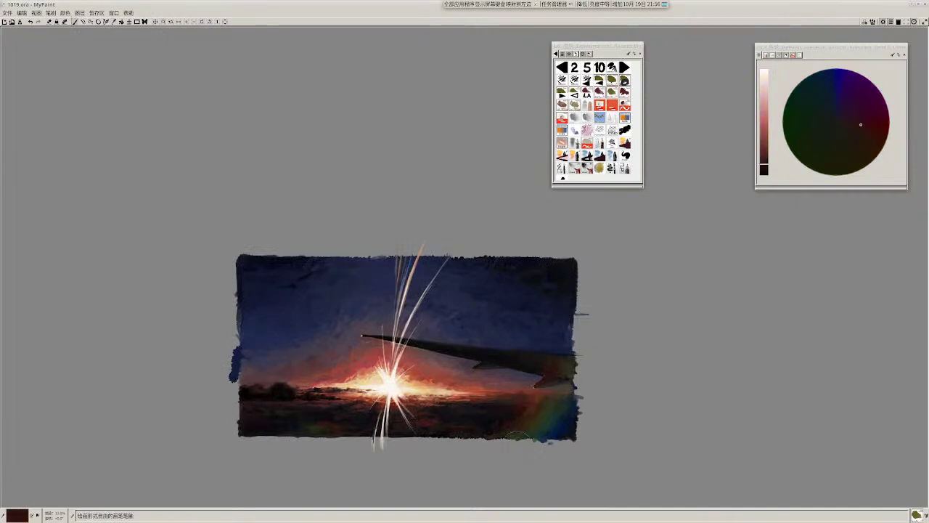
{"action": "scroll", "coordinate": [541, 385], "scroll_direction": "down", "scroll_amount": 3}
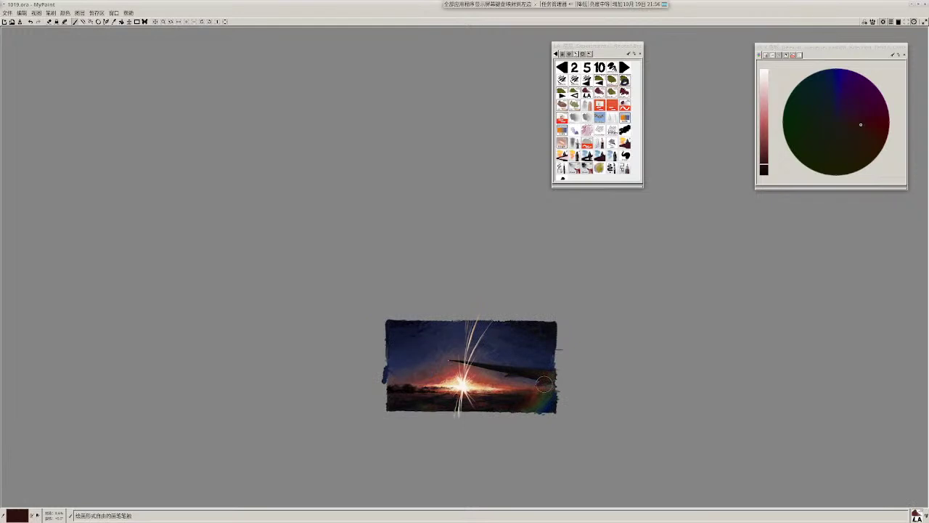
{"action": "scroll", "coordinate": [544, 385], "scroll_direction": "up", "scroll_amount": 3}
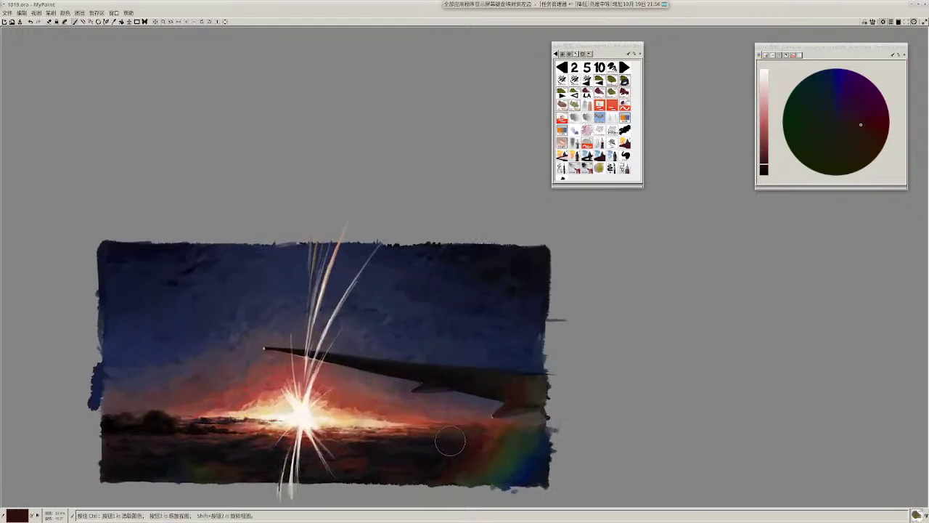
{"action": "key", "text": "r"}
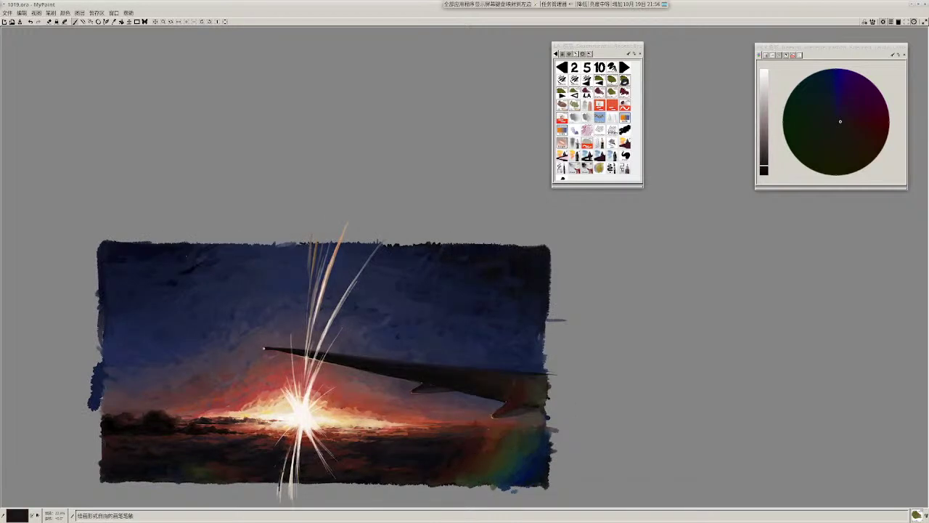
{"action": "key", "text": "r"}
{"action": "key", "text": "r"}
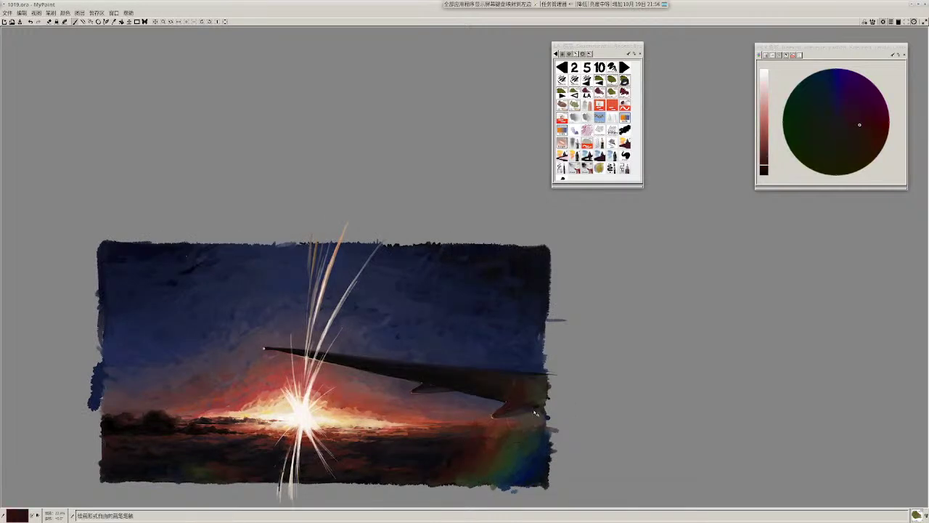
Step: Sample a brighter red near the wing flap and extend the lens-flare glow up over the wing's right end
{"action": "scroll", "coordinate": [500, 345], "scroll_direction": "down", "scroll_amount": 3}
{"action": "scroll", "coordinate": [527, 404], "scroll_direction": "up", "scroll_amount": 3}
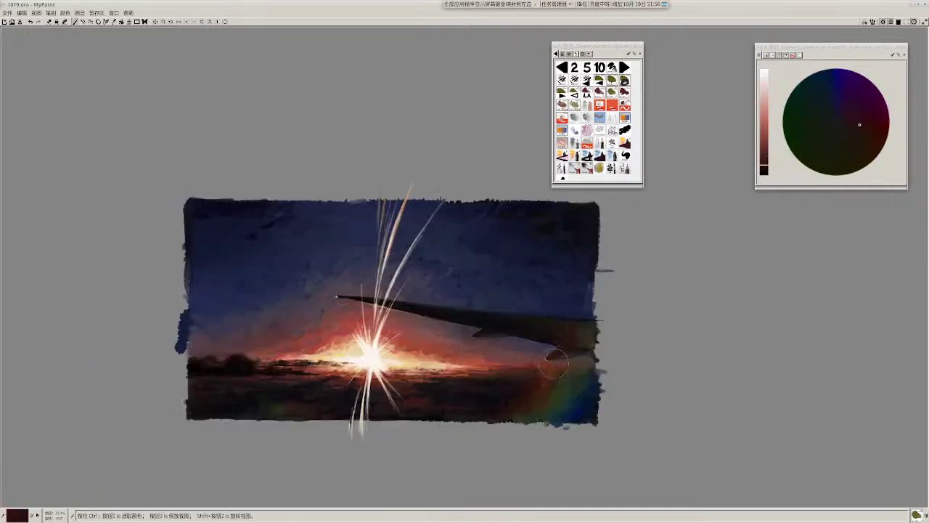
{"action": "key", "text": "r"}
{"action": "key", "text": "r"}
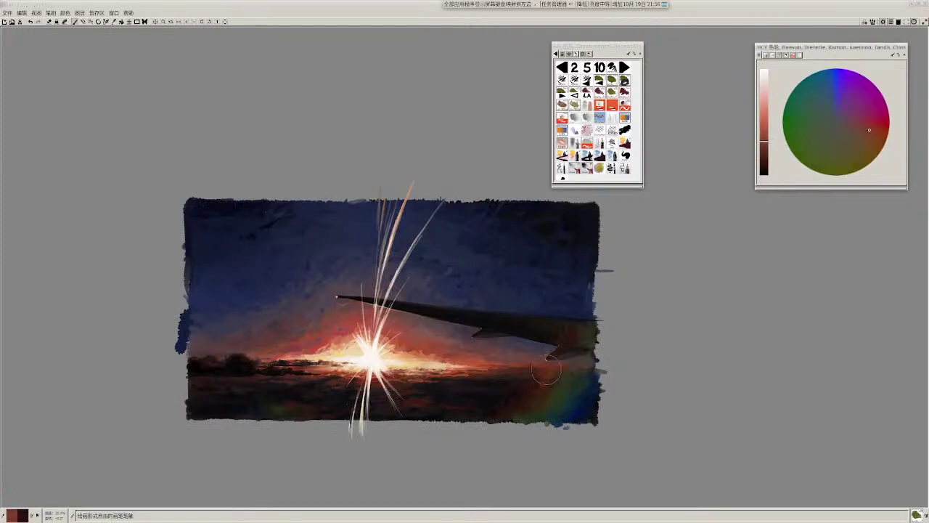
{"action": "key", "text": "r"}
{"action": "left_click_drag", "start_coordinate": [590, 385], "coordinate": [596, 348]}
{"action": "key", "text": "r"}
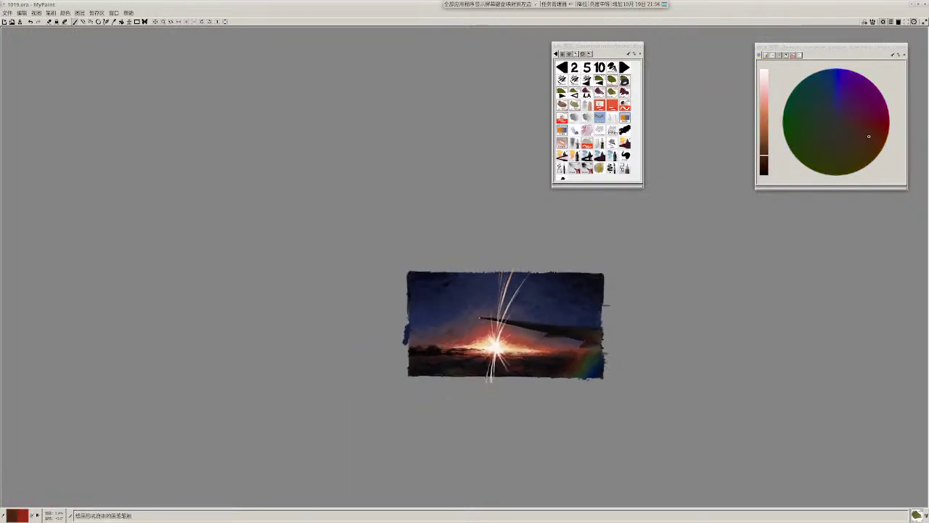
Step: Blend sampled dark red-brown and near-black tones into the coloured glow on the wing's right end
{"action": "scroll", "coordinate": [594, 310], "scroll_direction": "up", "scroll_amount": 2}
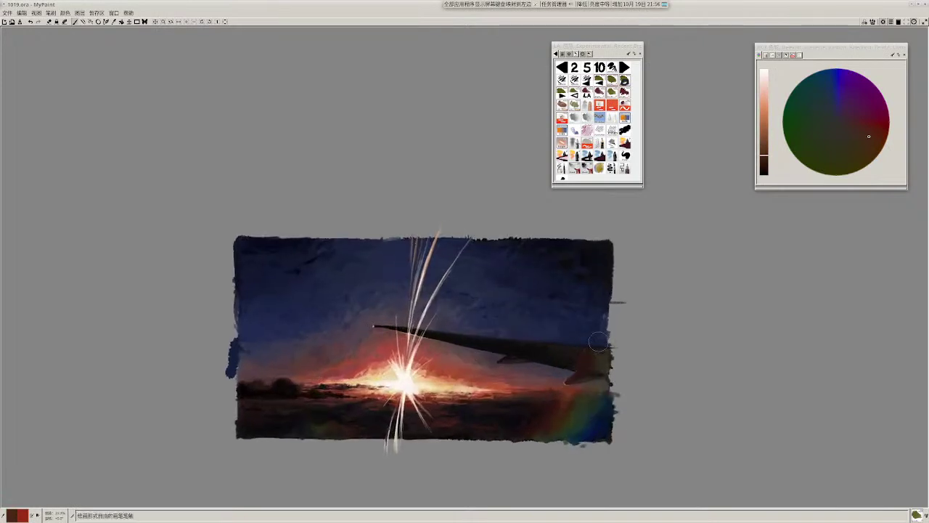
{"action": "key", "text": "r"}
{"action": "left_click_drag", "start_coordinate": [607, 345], "coordinate": [585, 359]}
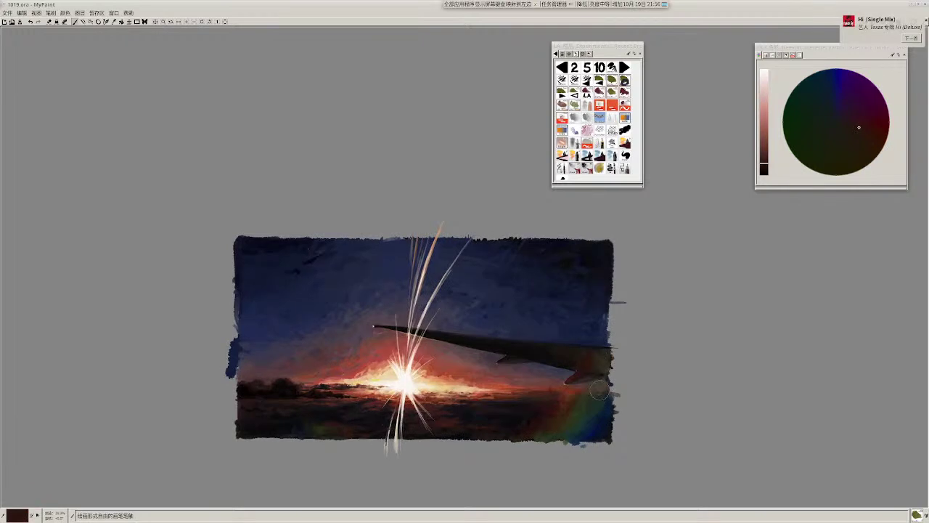
{"action": "scroll", "coordinate": [590, 406], "scroll_direction": "down", "scroll_amount": 2}
{"action": "scroll", "coordinate": [596, 398], "scroll_direction": "up", "scroll_amount": 2}
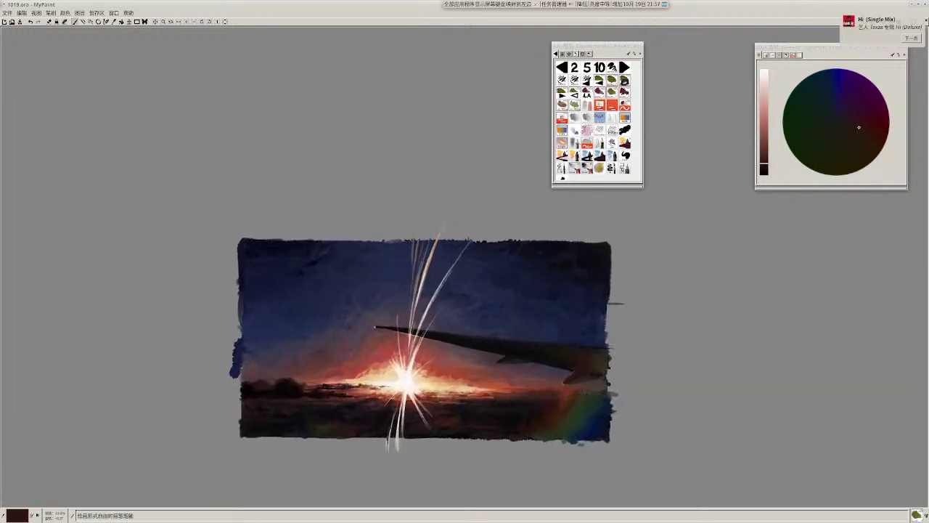
{"action": "left_click", "coordinate": [591, 357], "text": "ctrl"}
{"action": "left_click_drag", "start_coordinate": [591, 369], "coordinate": [600, 340]}
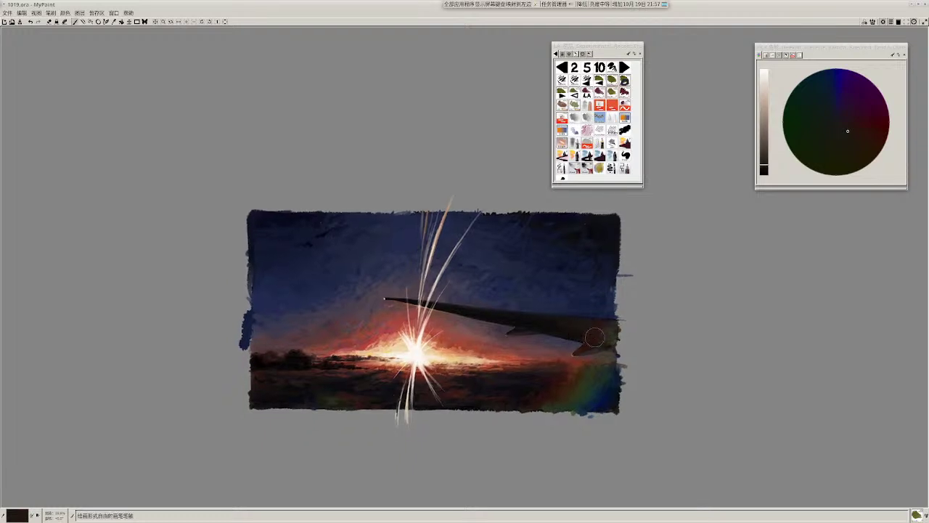
Step: Refine the lower part of the lens-flare patch with sampled dark green, dark red and deep blue tones
{"action": "key", "text": "2"}
{"action": "left_click", "coordinate": [578, 405], "text": "ctrl"}
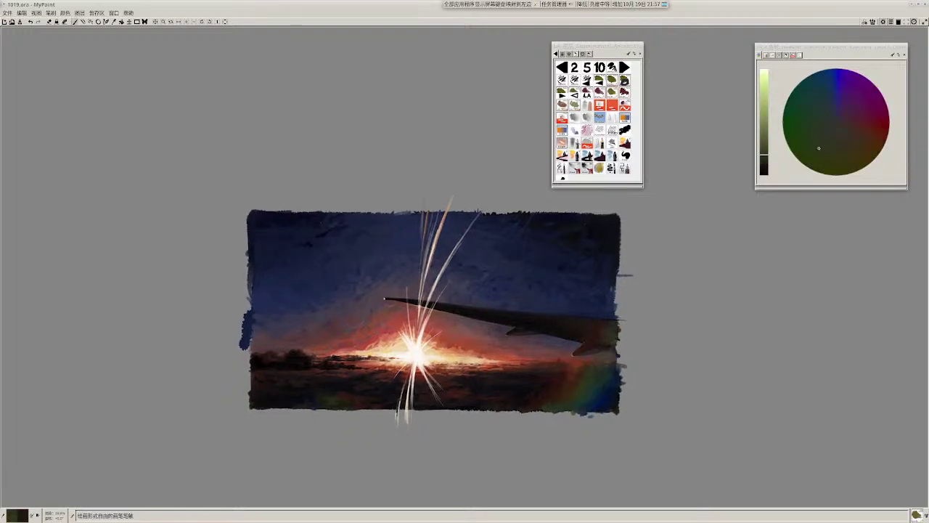
{"action": "left_click", "coordinate": [545, 404], "text": "ctrl"}
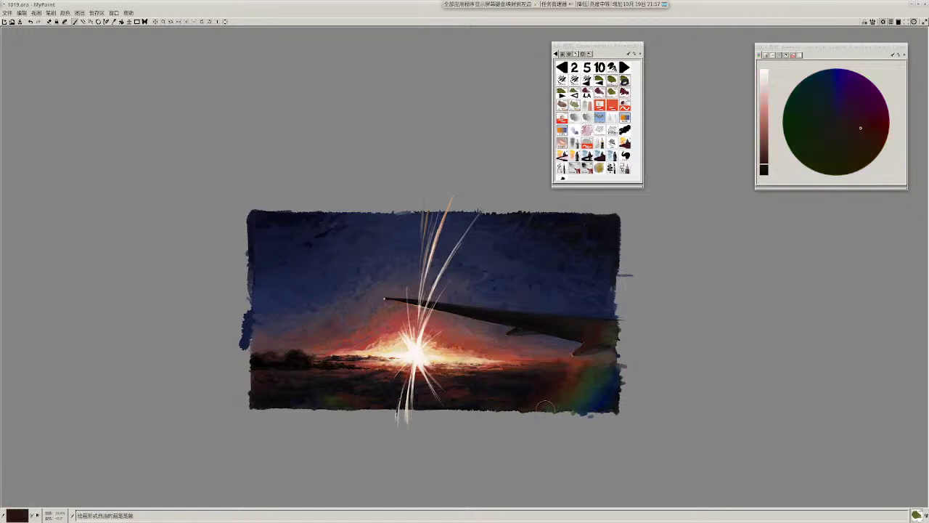
{"action": "left_click", "coordinate": [597, 408], "text": "ctrl"}
{"action": "left_click_drag", "start_coordinate": [596, 408], "coordinate": [607, 396]}
{"action": "left_click", "coordinate": [600, 402], "text": "ctrl"}
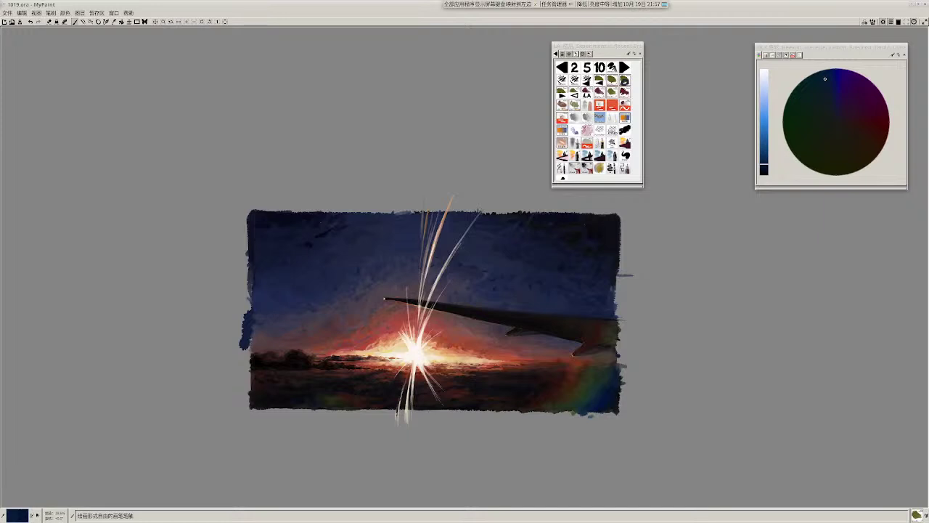
{"action": "left_click", "coordinate": [601, 400], "text": "ctrl"}
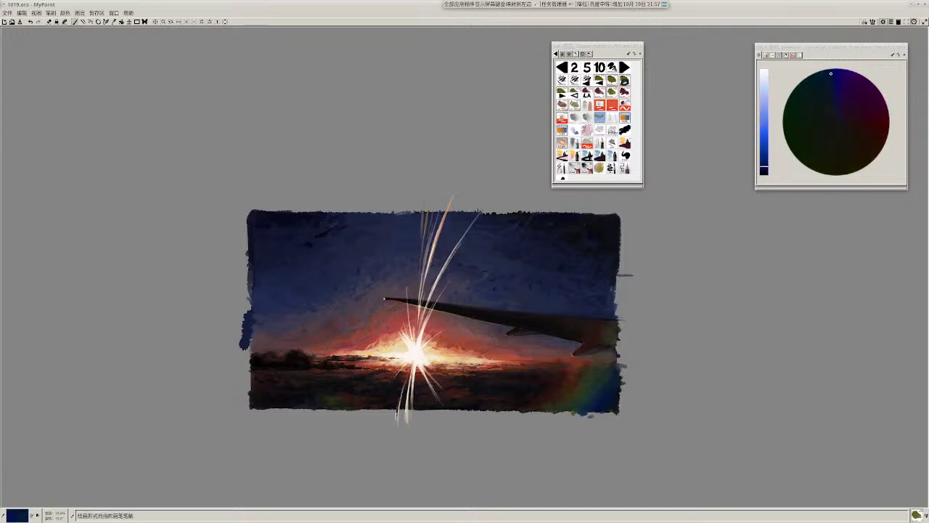
Step: Sample the wing's dark olive and the dark blue sky above it to touch up the wing's upper-right edge
{"action": "left_click", "coordinate": [614, 324], "text": "ctrl"}
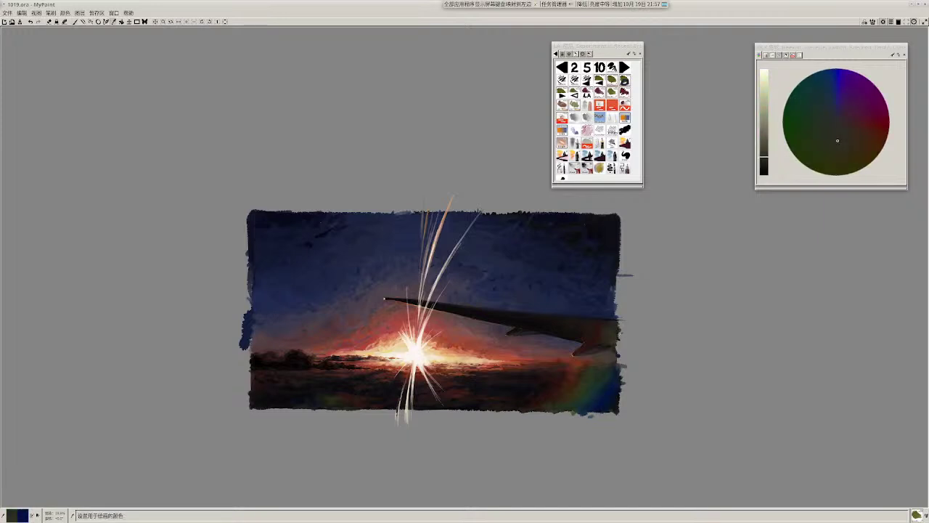
{"action": "left_click", "coordinate": [614, 304], "text": "ctrl"}
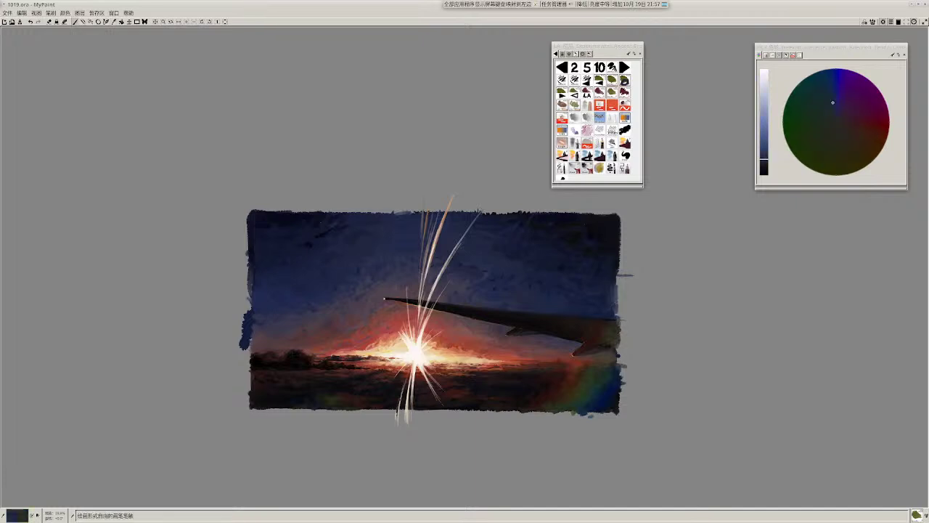